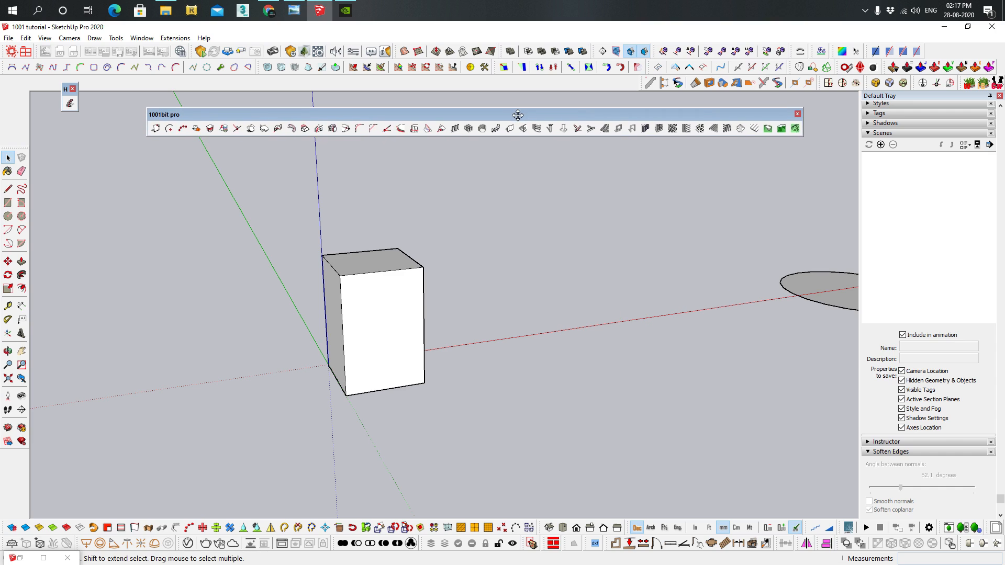
middle_click_drag(543, 329, 560, 339)
middle_click_drag(473, 283, 473, 256)
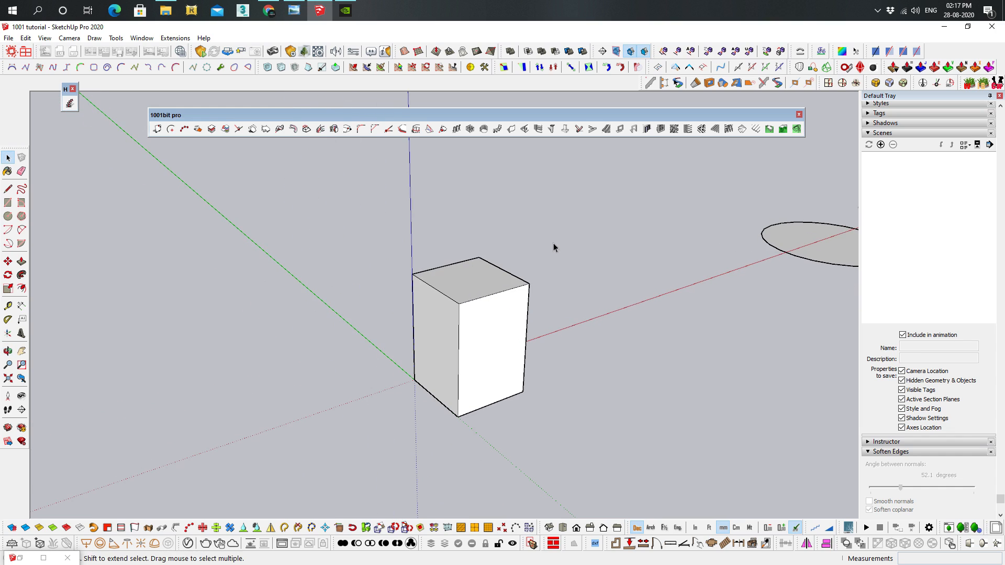
middle_click_drag(591, 276, 575, 270)
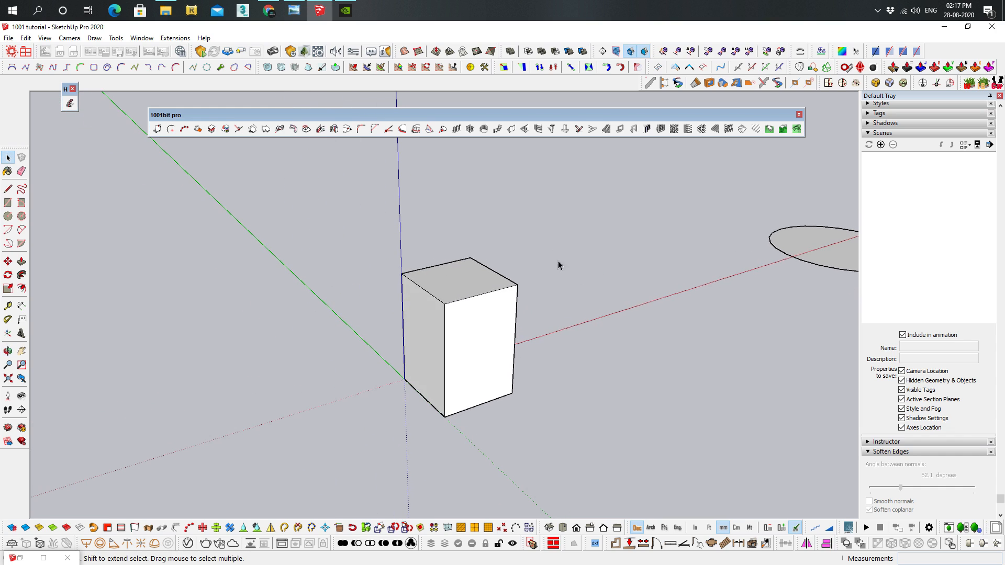
middle_click_drag(686, 230, 972, 296)
middle_click_drag(714, 265, 526, 215)
middle_click_drag(716, 297, 545, 375)
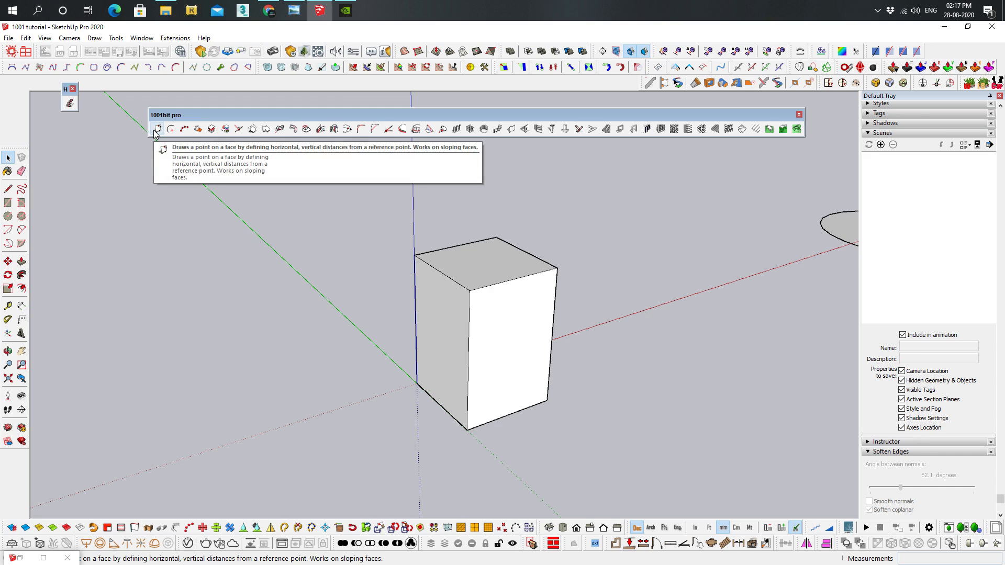
left_click_drag(155, 134, 157, 121)
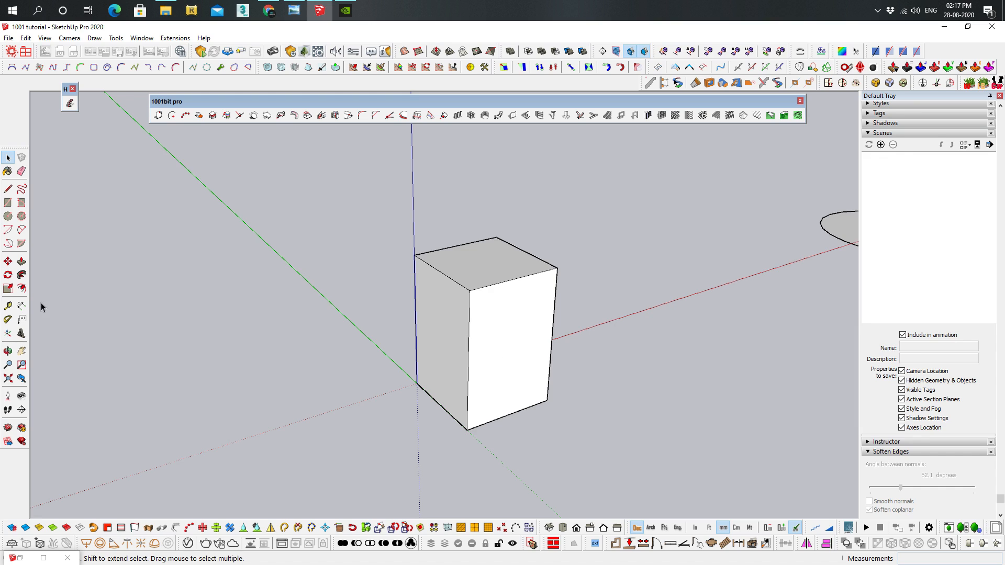
Try locating a point on the box's front face with two crossing Tape Measure guides, and undo both guides
left_click(8, 306)
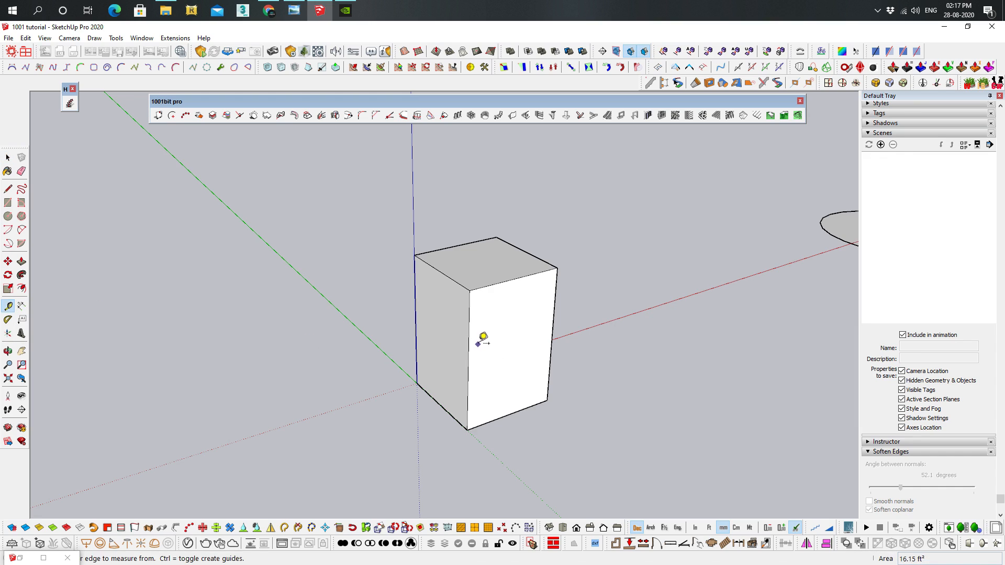
left_click(495, 284)
left_click(506, 360)
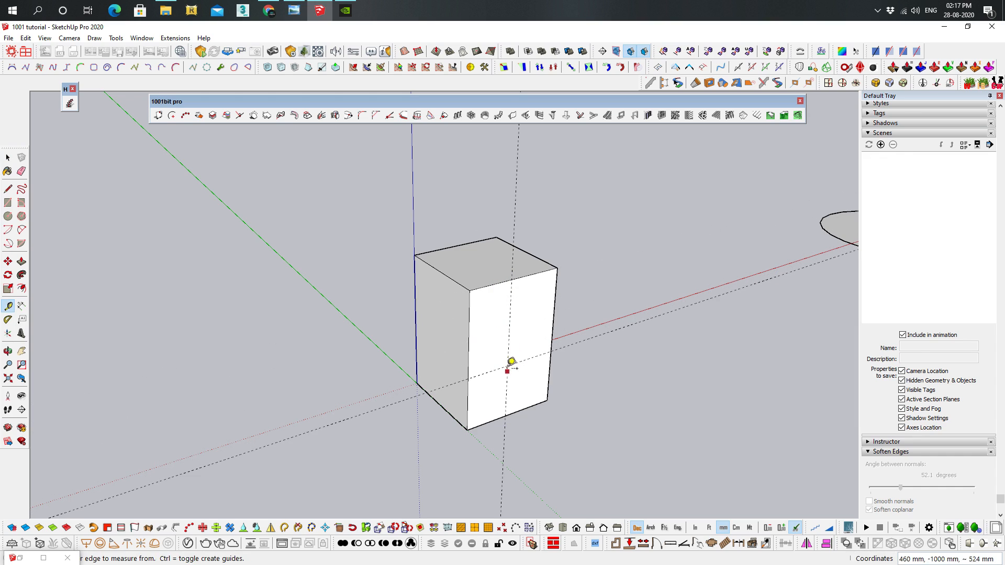
key("ctrl+z")
key("ctrl+z")
Explode the box group into loose geometry and clear the selection
middle_click_drag(421, 249, 419, 225)
middle_click_drag(515, 264, 474, 250, "shift")
left_click(474, 270)
middle_click_drag(406, 243, 427, 262)
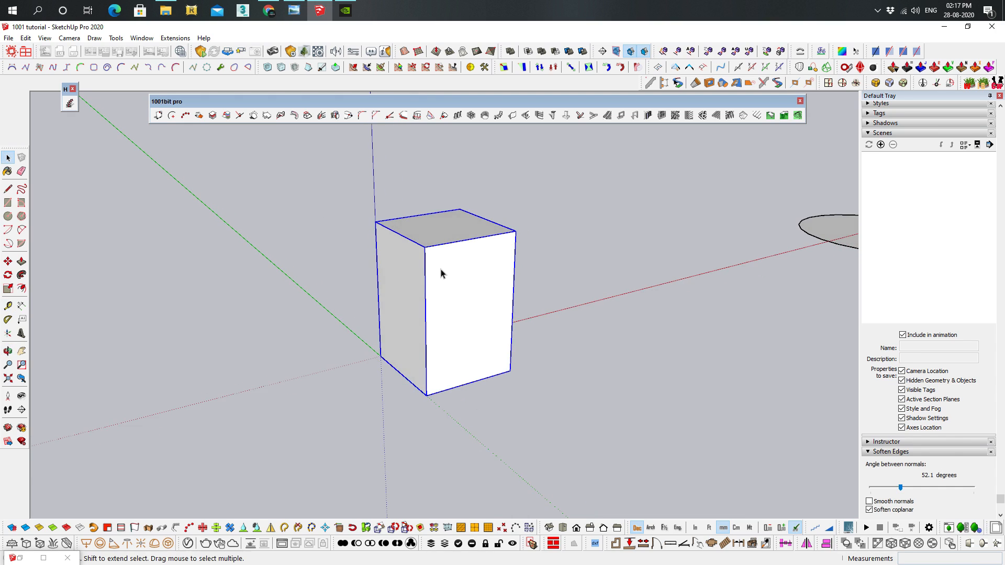
scroll(445, 270, "up", 2)
double_click(454, 320)
right_click(463, 283)
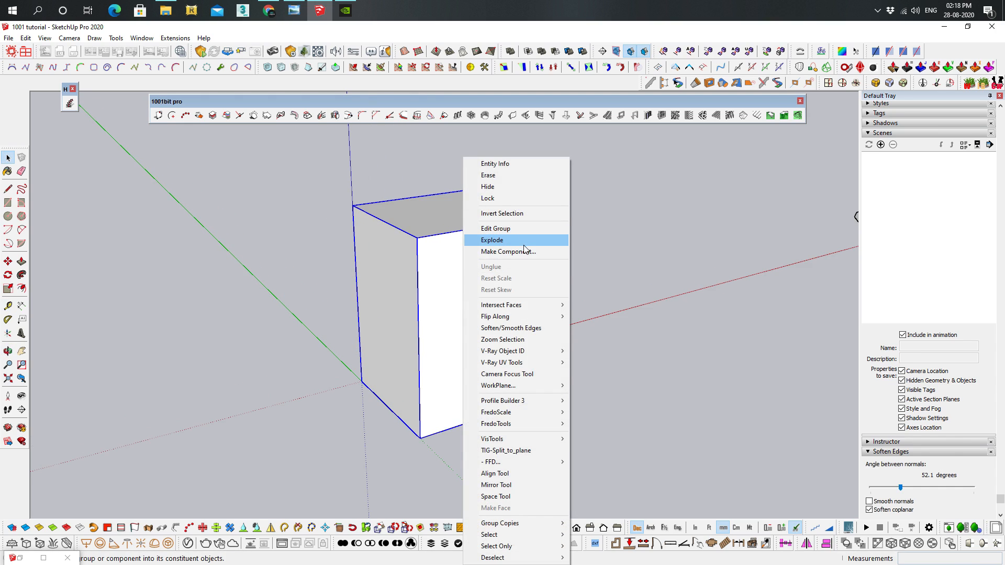
left_click(524, 242)
left_click(621, 263)
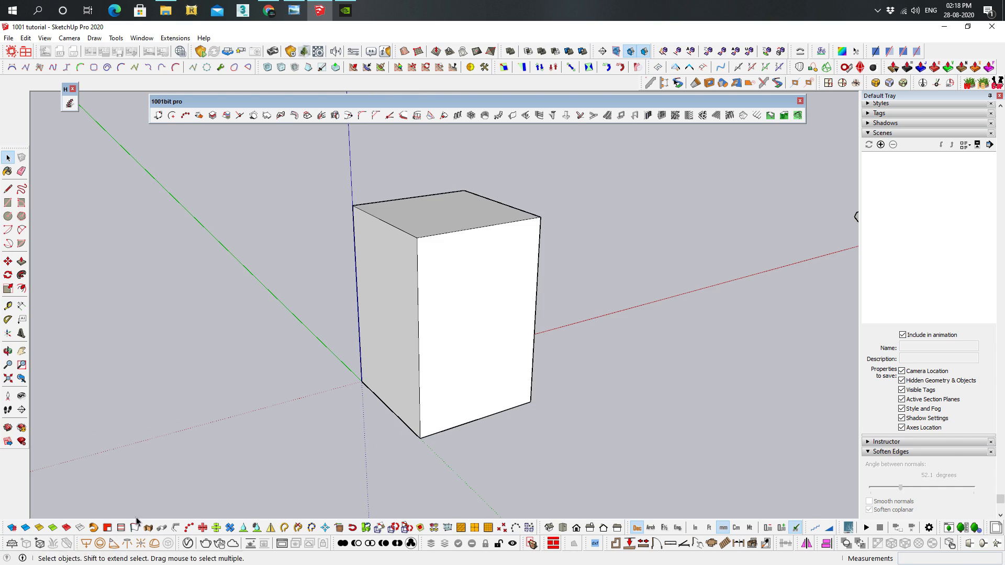
Draw a 1001bit point on the box's front face, 600 mm horizontally and 800 mm vertically from its lower-left corner
left_click_drag(321, 98, 331, 105)
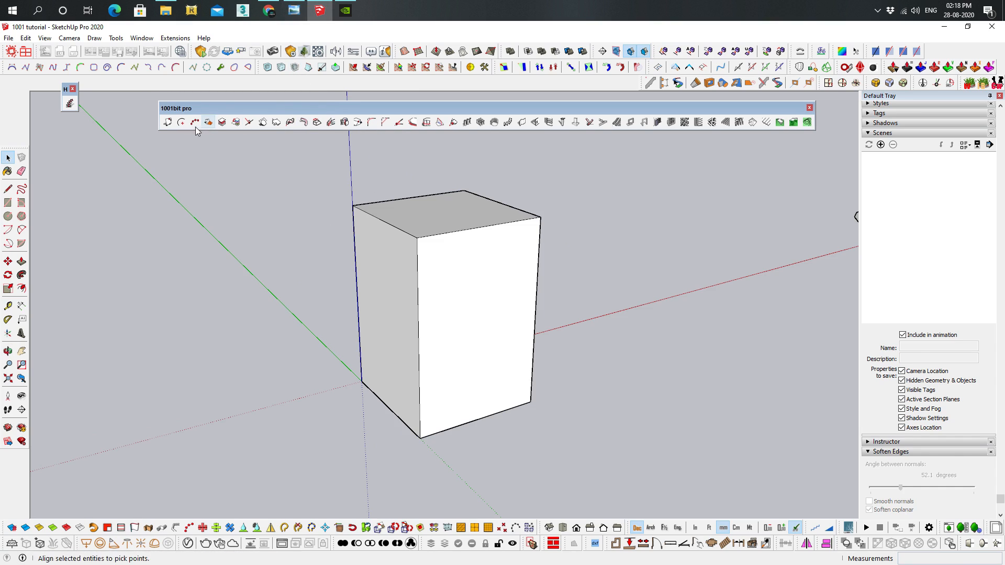
left_click(166, 123)
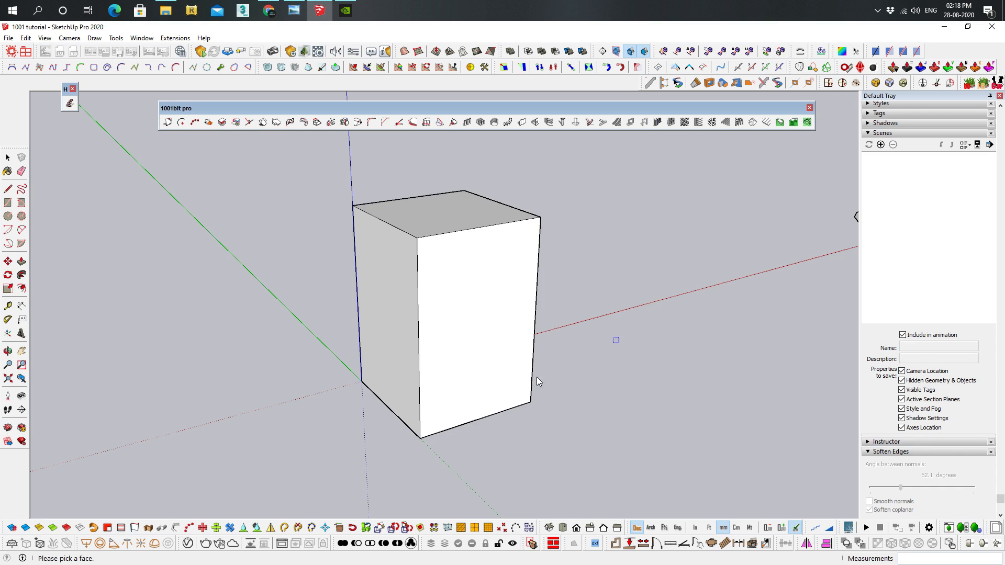
left_click(470, 280)
left_click(422, 439)
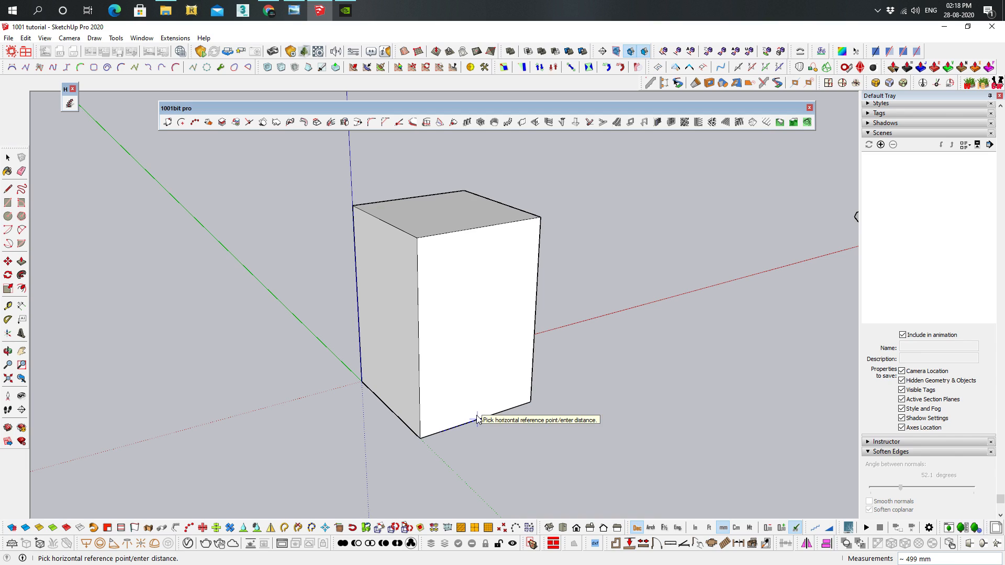
type("600")
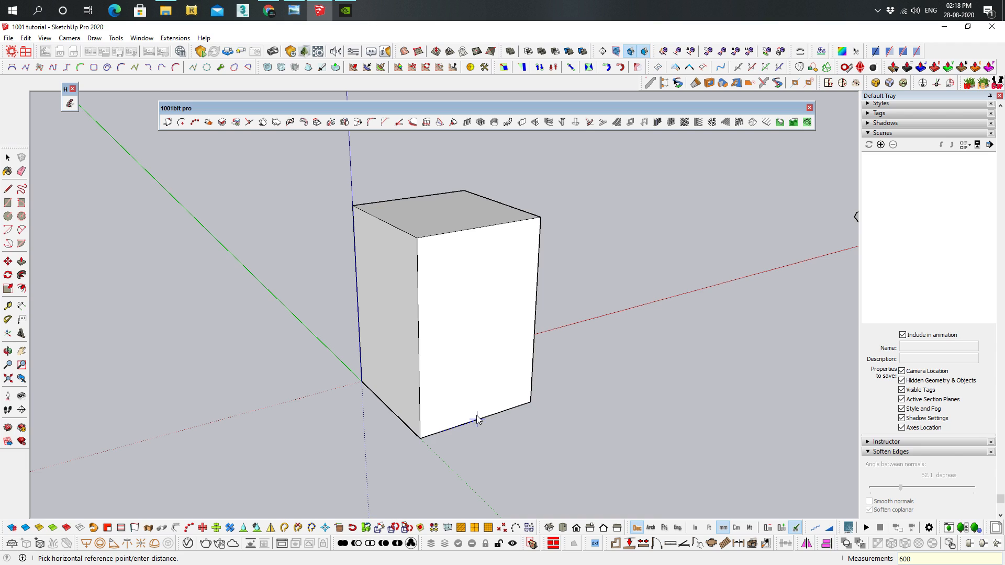
key("Return")
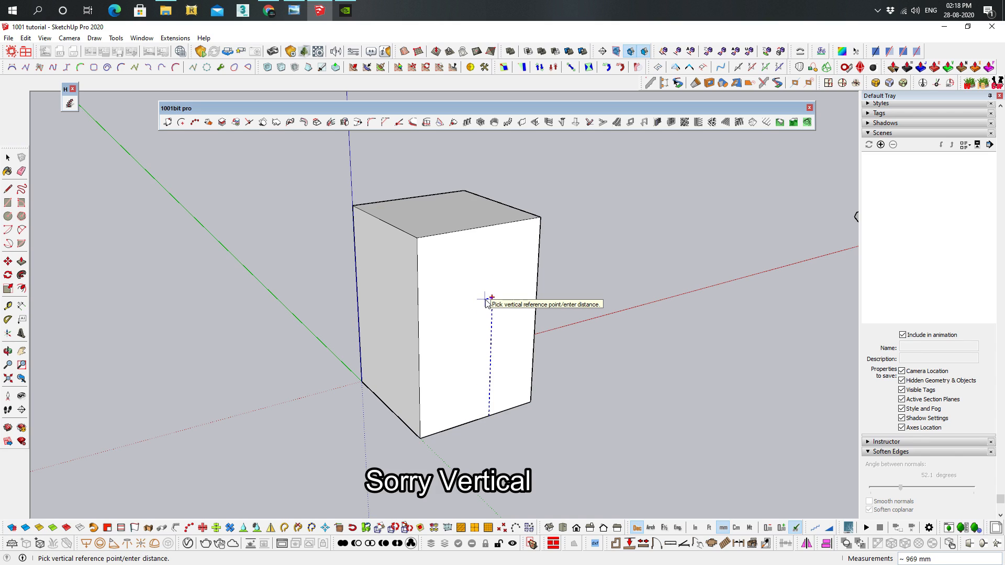
type("800")
key("Return")
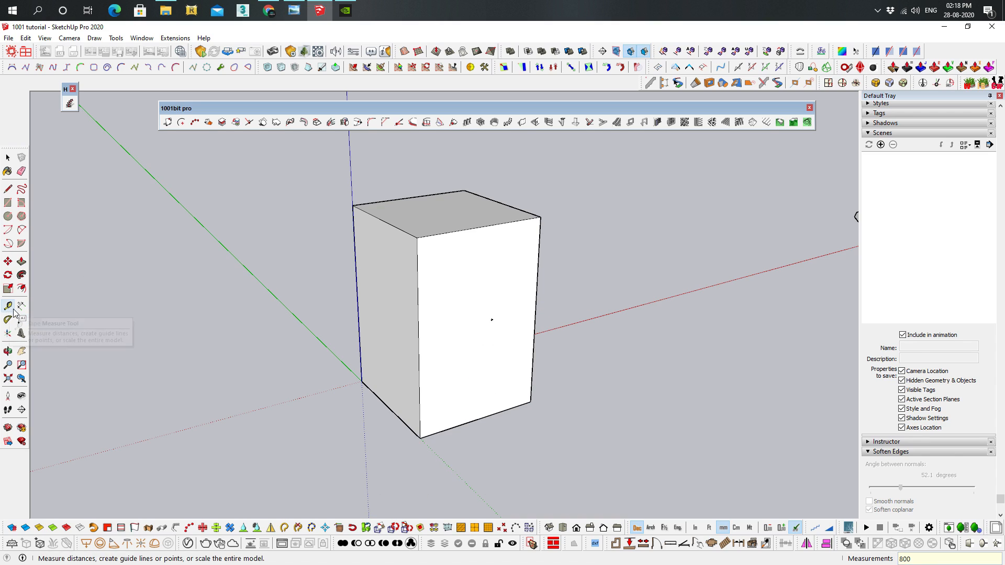
Dimension the point's horizontal distance from the front face's left edge and its vertical distance from the bottom right corner
left_click(22, 306)
left_click(491, 319)
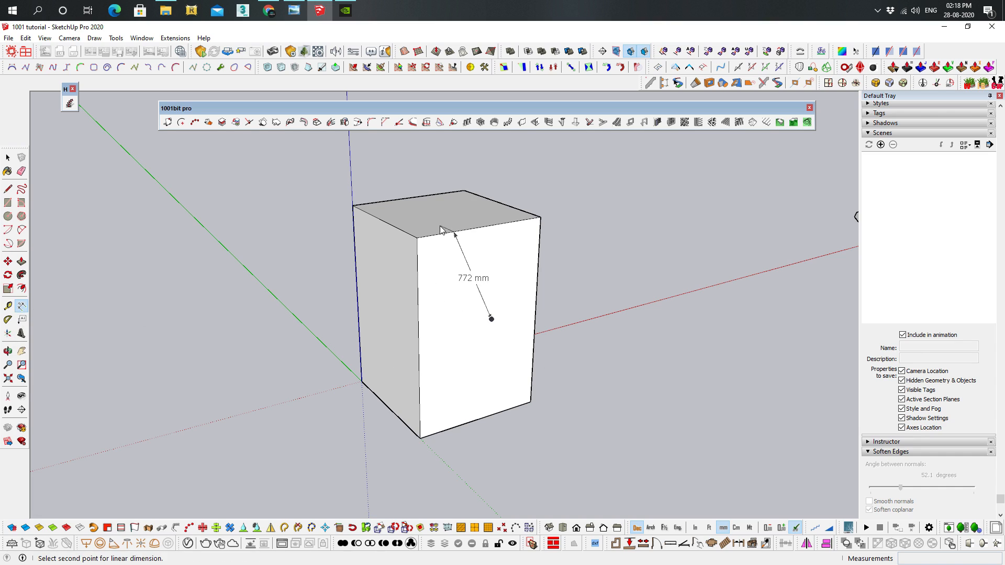
left_click(417, 237)
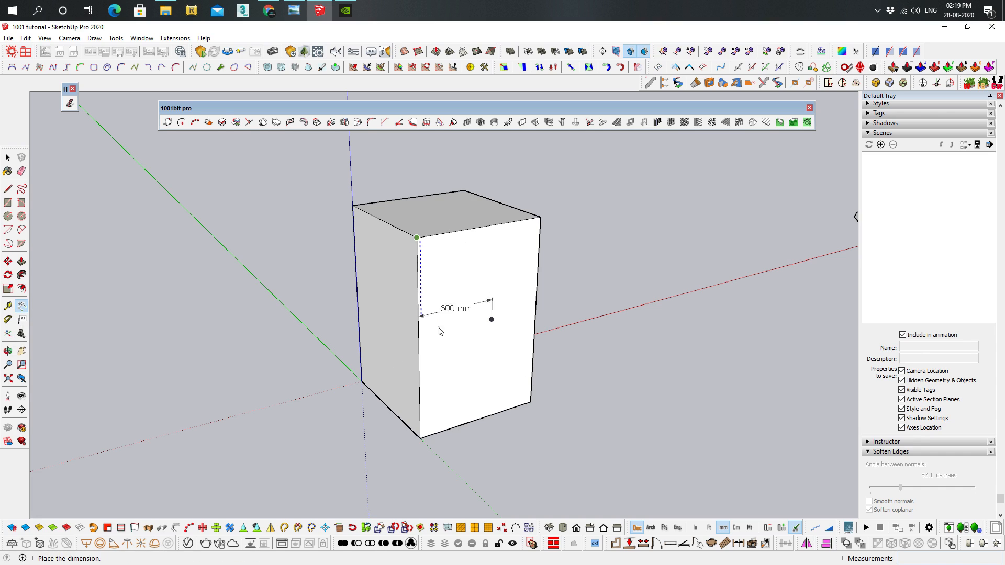
left_click(461, 421)
left_click(492, 321)
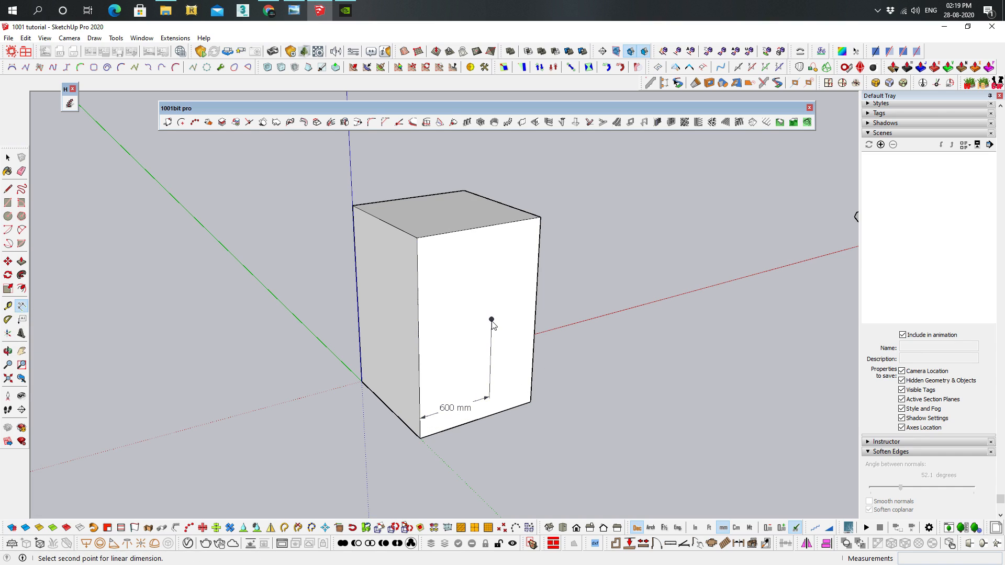
left_click(531, 402)
left_click(559, 388)
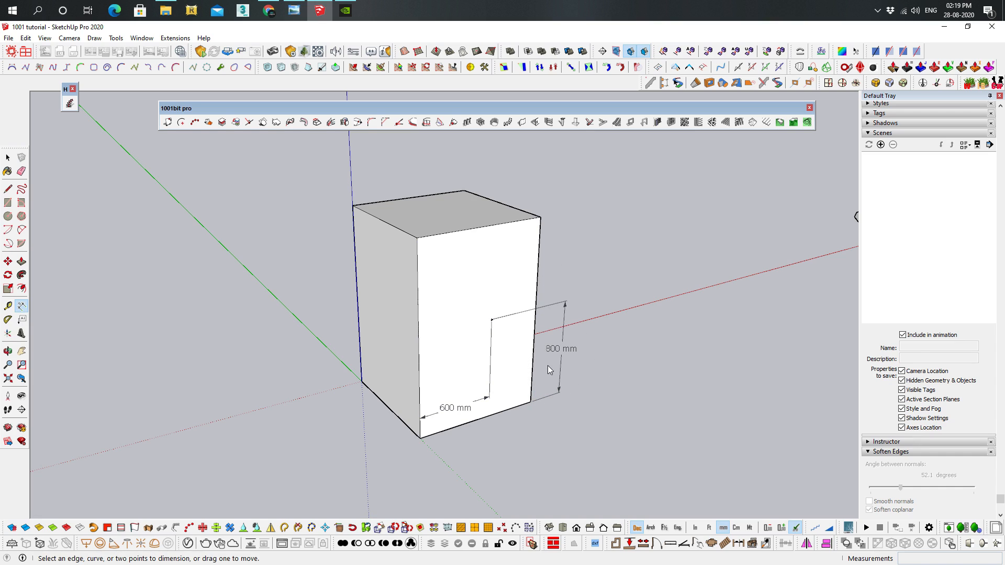
scroll(549, 361, "up", 2)
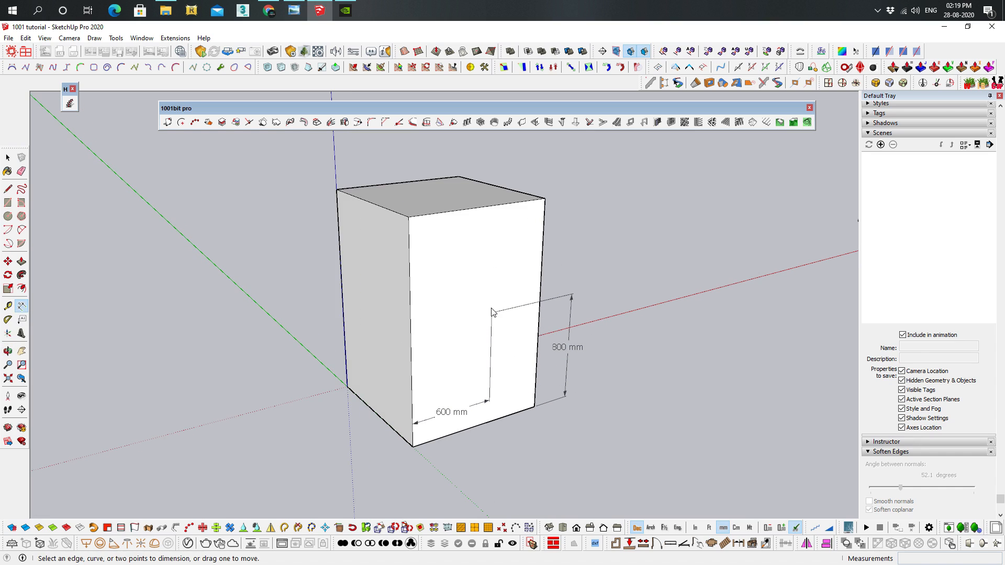
Mark the circle's center with the 1001bit center point tool by picking three points on its circumference
middle_click_drag(727, 293, 181, 372, "shift")
middle_click_drag(667, 212, 523, 236, "shift")
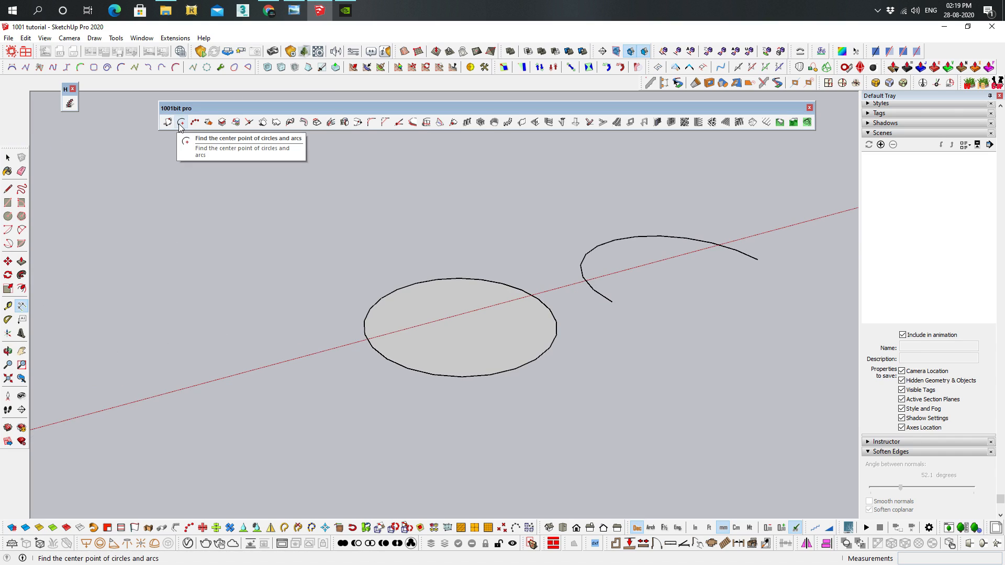
middle_click_drag(458, 293, 503, 298)
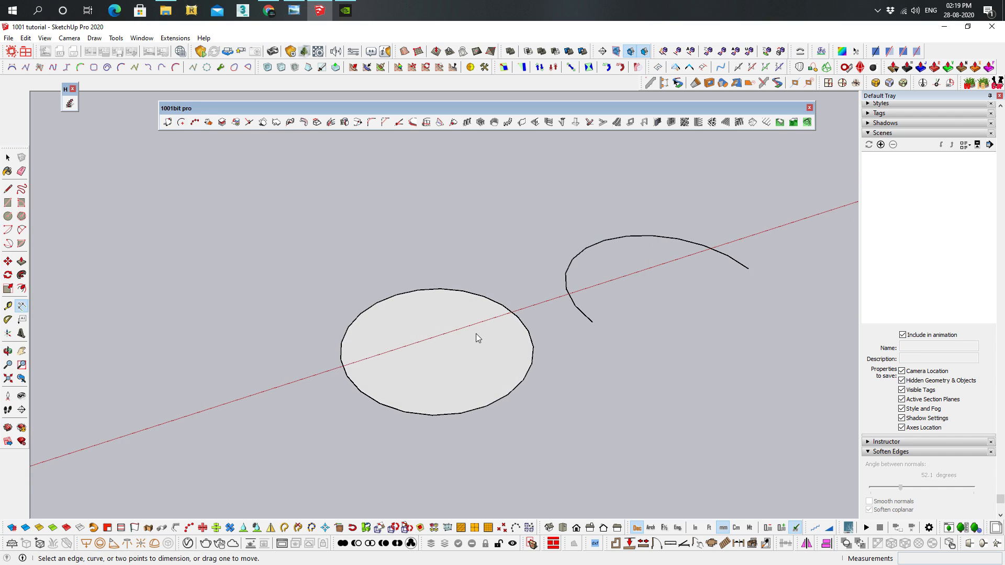
middle_click_drag(475, 334, 460, 315, "shift")
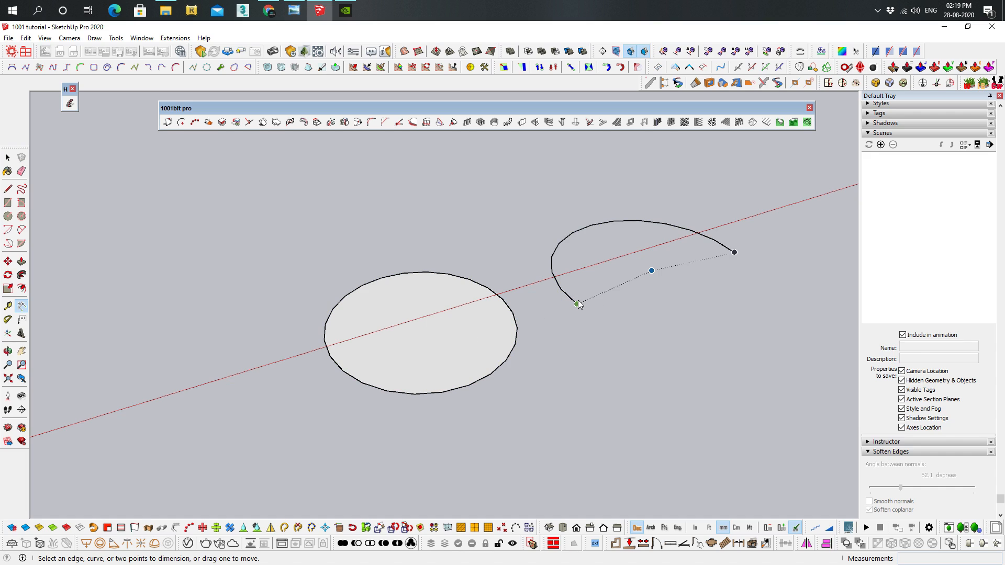
middle_click_drag(652, 268, 725, 384)
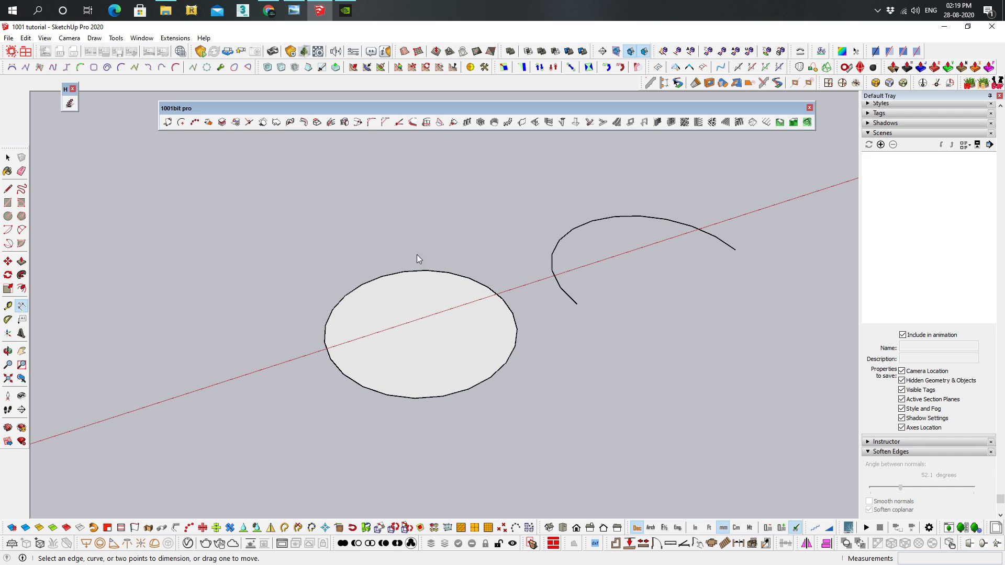
left_click(180, 123)
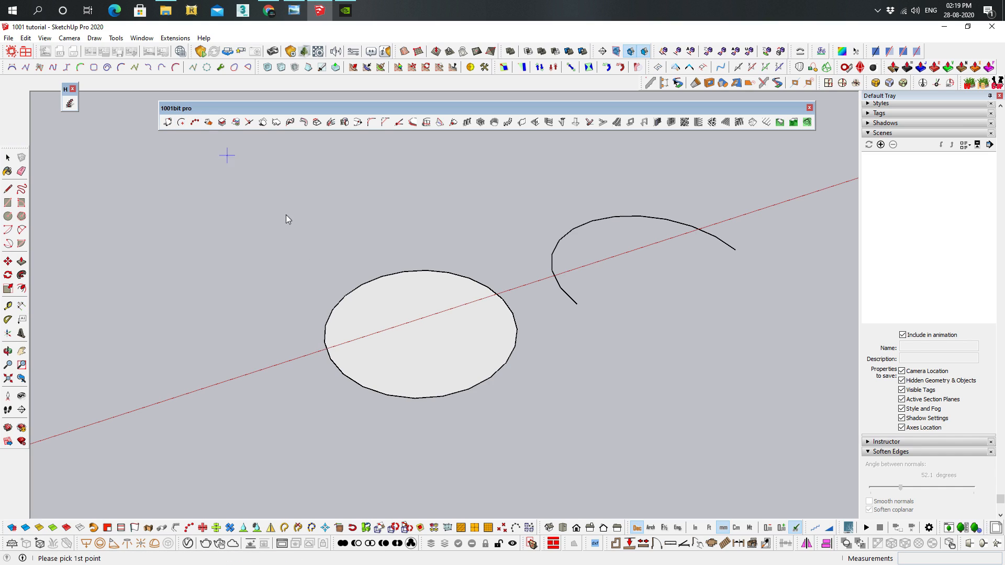
left_click(330, 359)
left_click(501, 302)
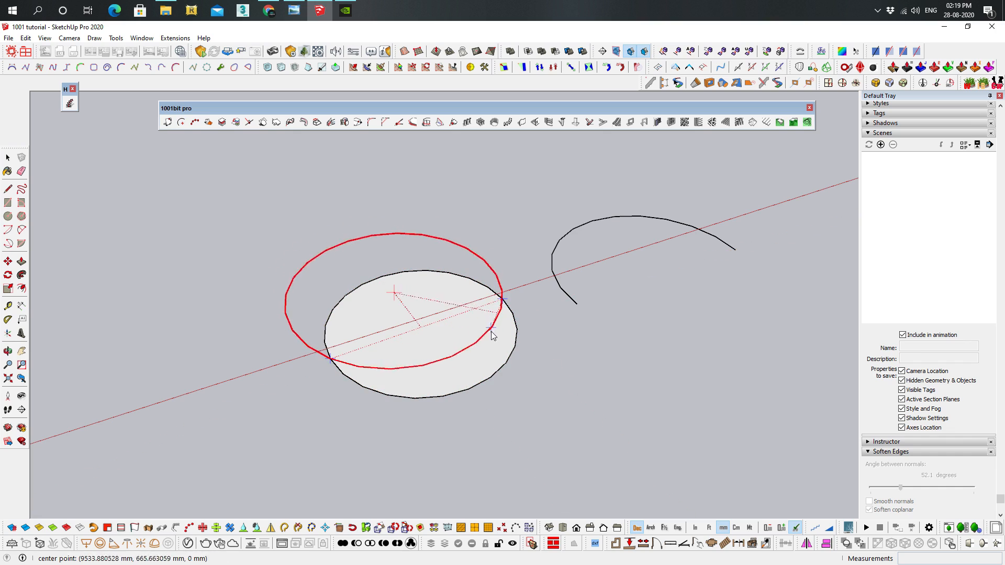
left_click(492, 377)
key("space")
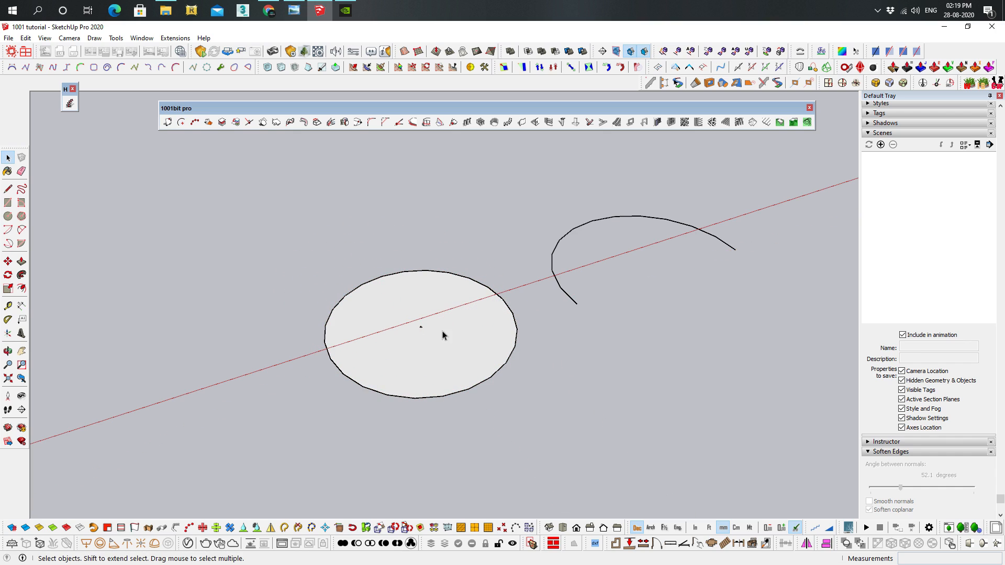
Mark the open arc's center with the 1001bit center point tool, using its two endpoints and a point on the curve
middle_click_drag(605, 271, 538, 287, "shift")
left_click(182, 123)
left_click(515, 322)
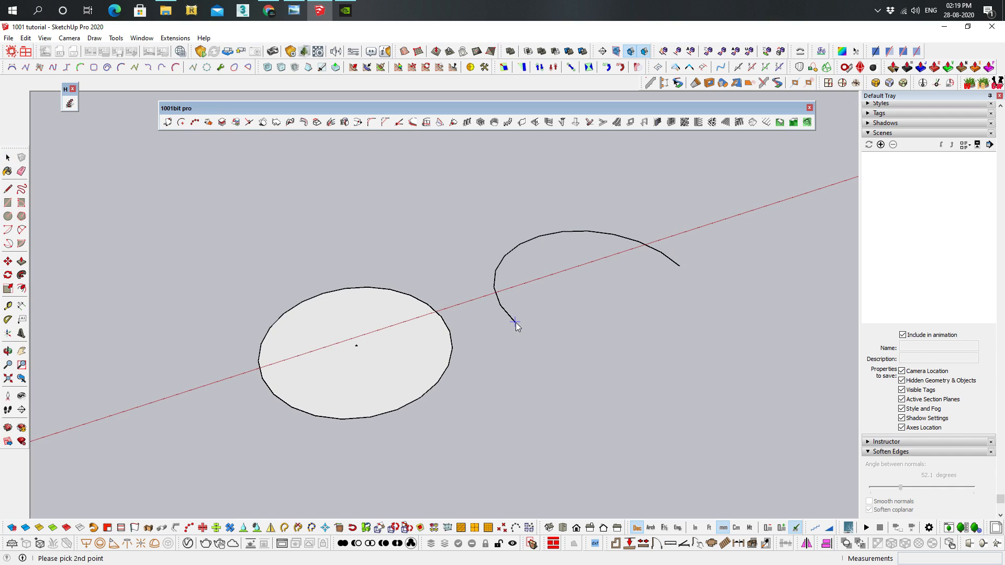
left_click(677, 264)
left_click(539, 236)
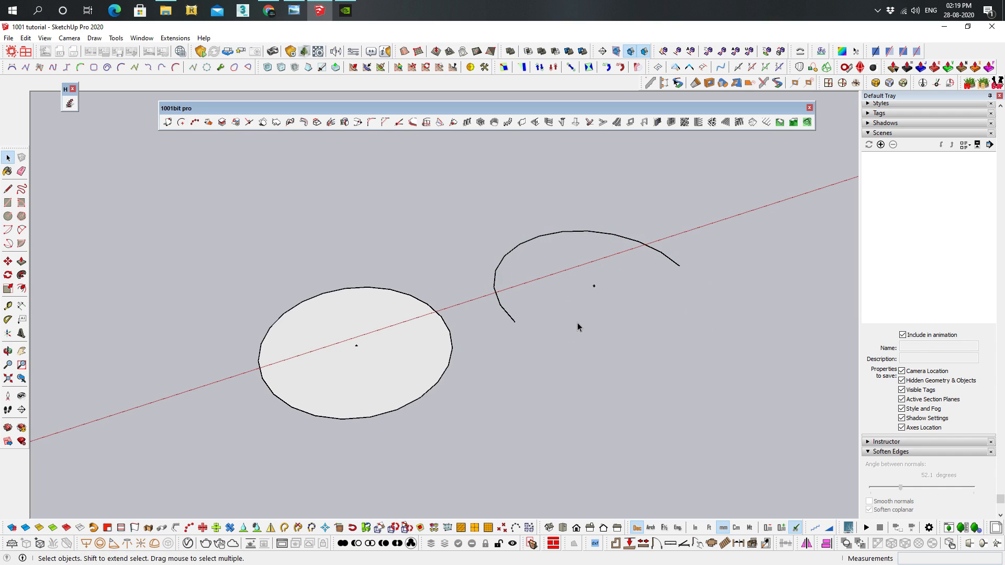
scroll(475, 282, "up", 1)
middle_click_drag(576, 269, 549, 305)
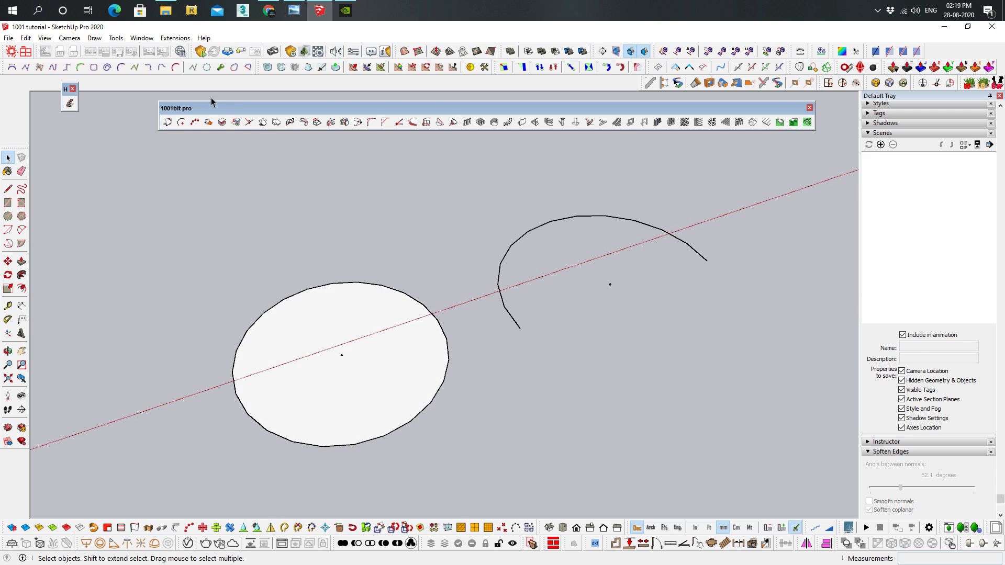
Divide the straight line beyond the arc into 3 equal segments with the native Divide command
middle_click_drag(774, 246, 356, 307)
key("space")
scroll(487, 300, "up", 4)
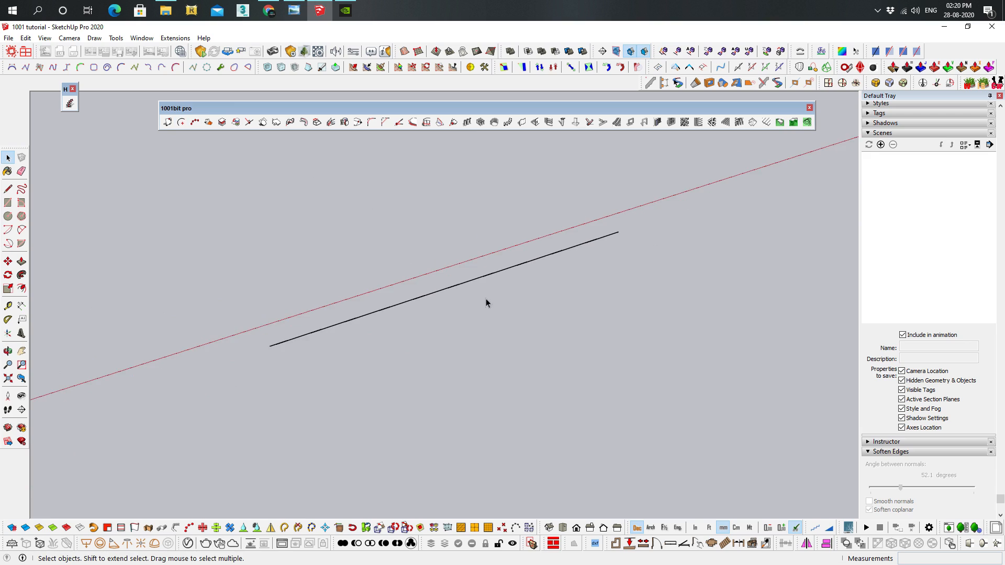
key("ctrl+a")
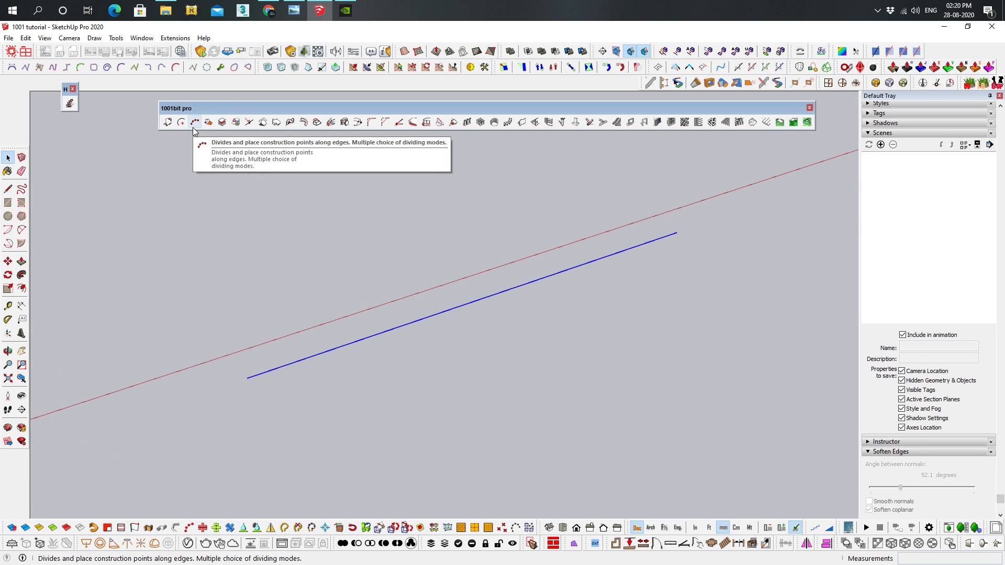
right_click(504, 293)
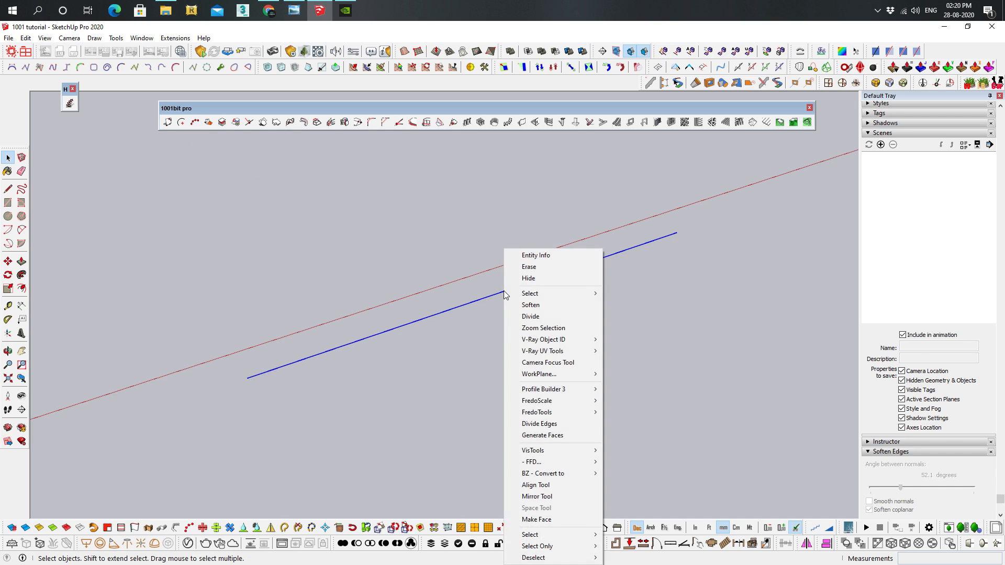
left_click(531, 316)
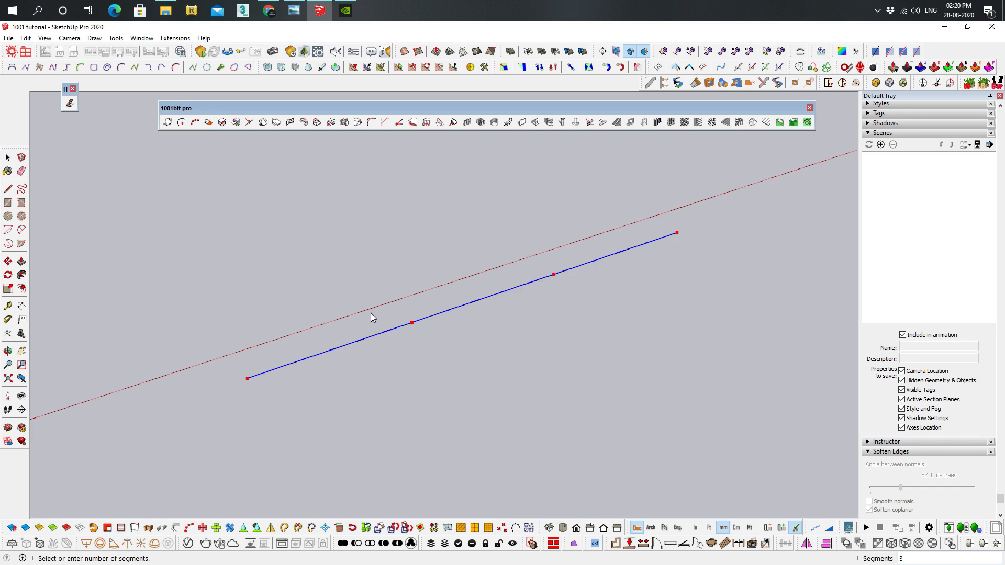
left_click(403, 297)
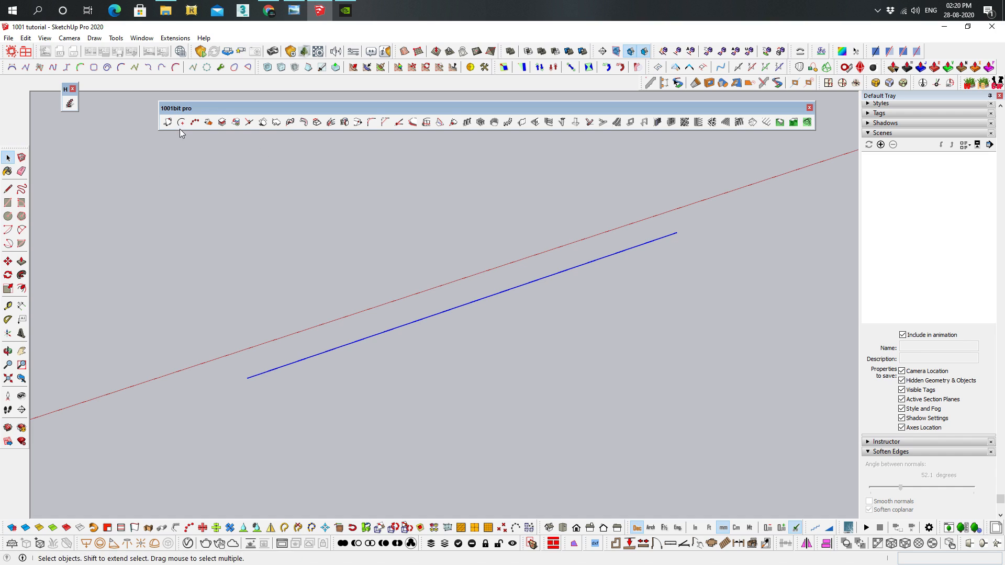
Divide the blue line into 10 even segments with the 1001bit Divide Edge tool, placing points at both ends
left_click(193, 125)
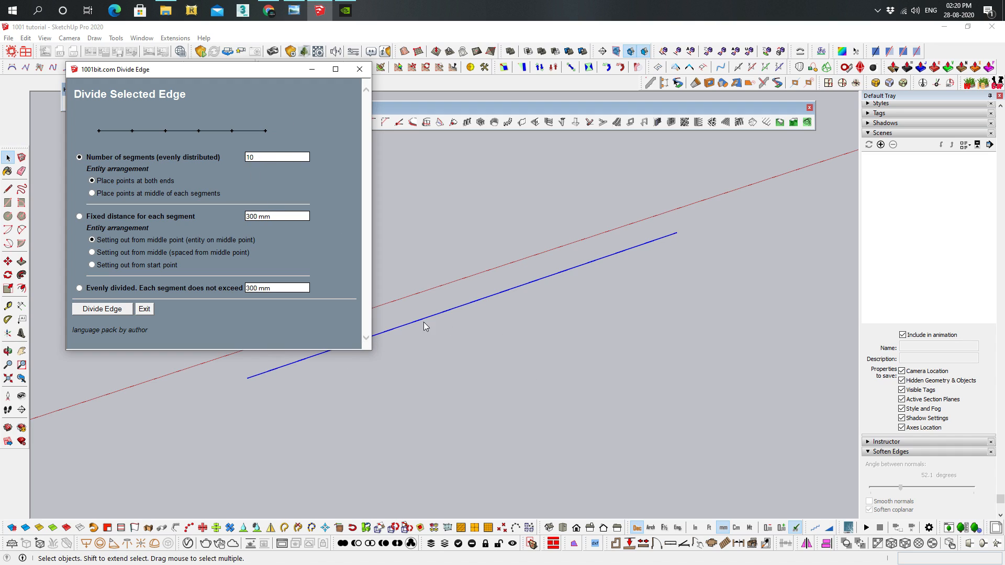
left_click(102, 309)
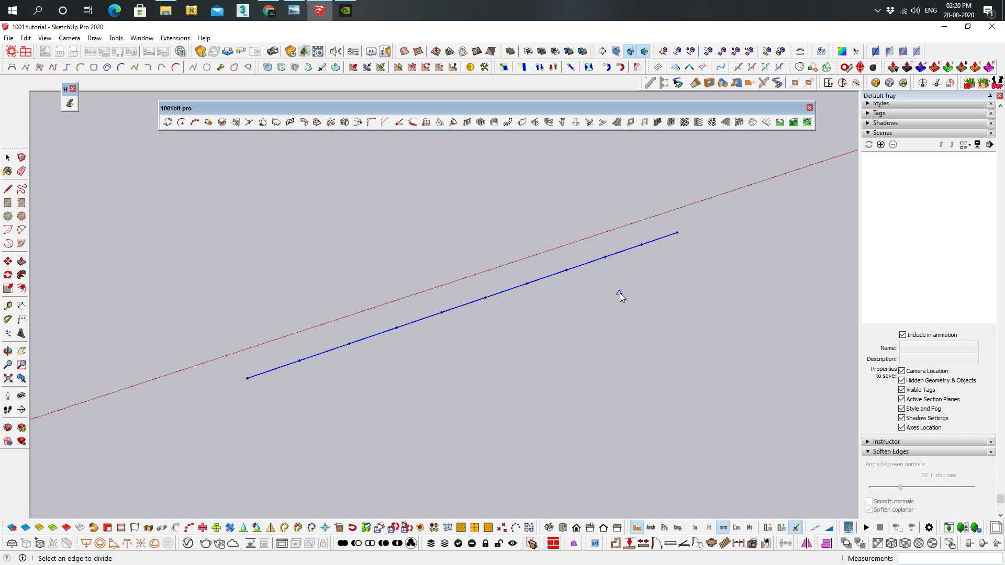
key("space")
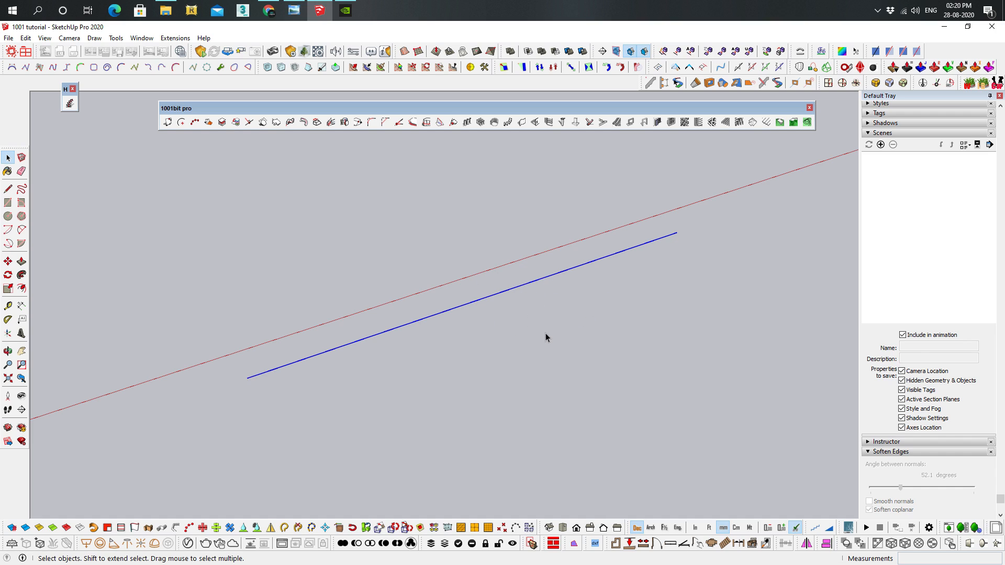
Divide the same line into 10 even segments, placing the points at the middle of each segment
left_click(195, 123)
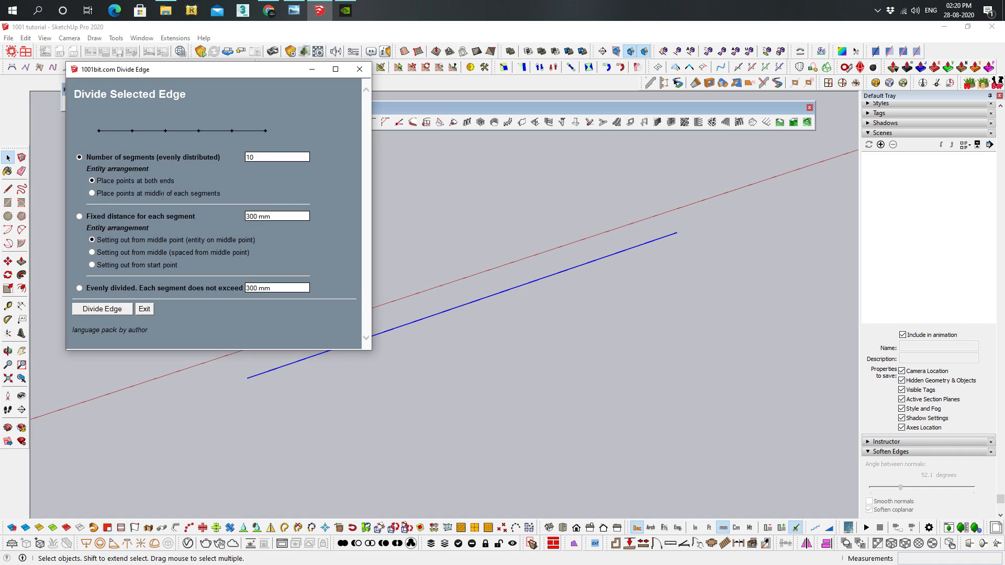
left_click(92, 194)
left_click(101, 309)
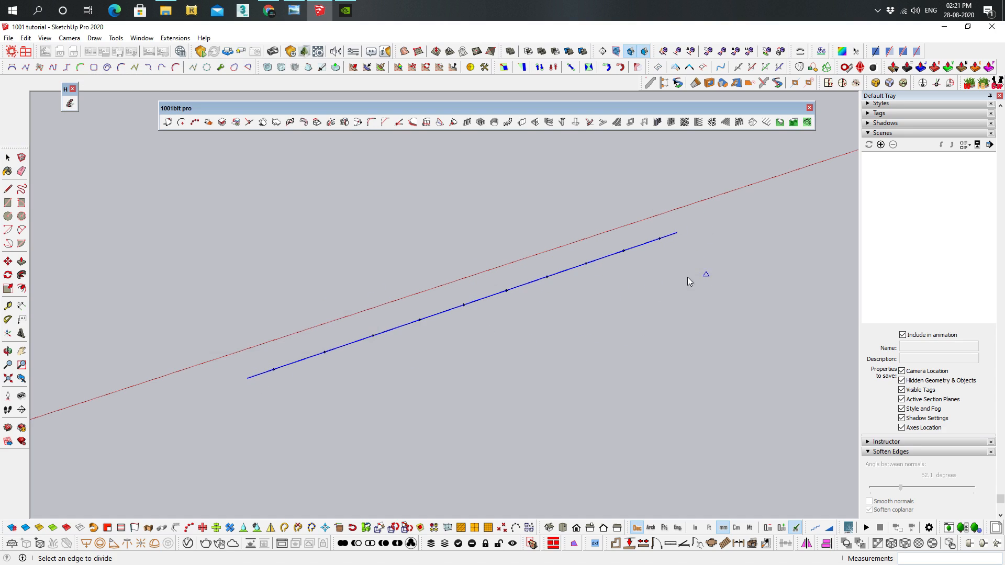
key("space")
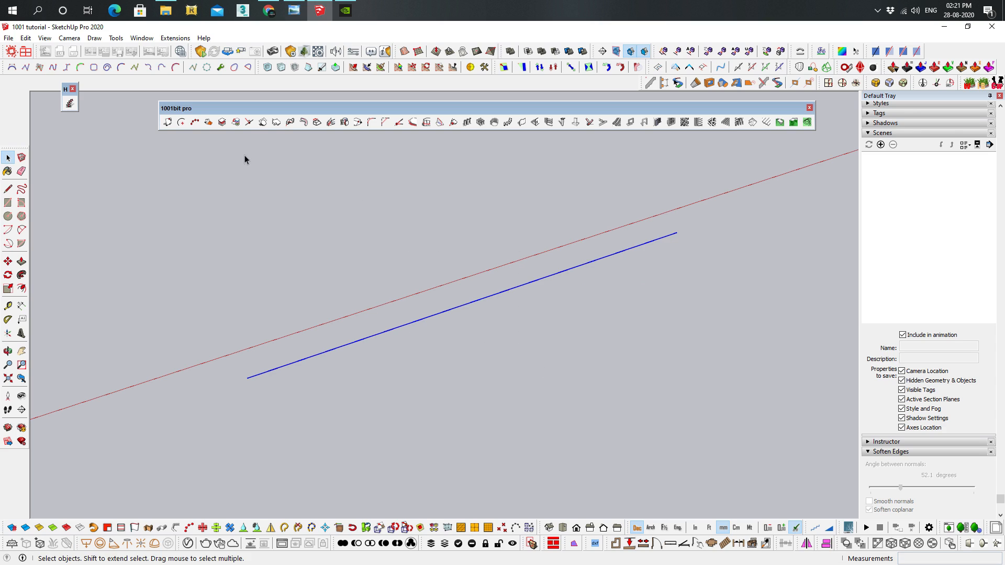
Divide the line at a fixed distance of 300 mm, set out from the middle point with a point on it
left_click(195, 123)
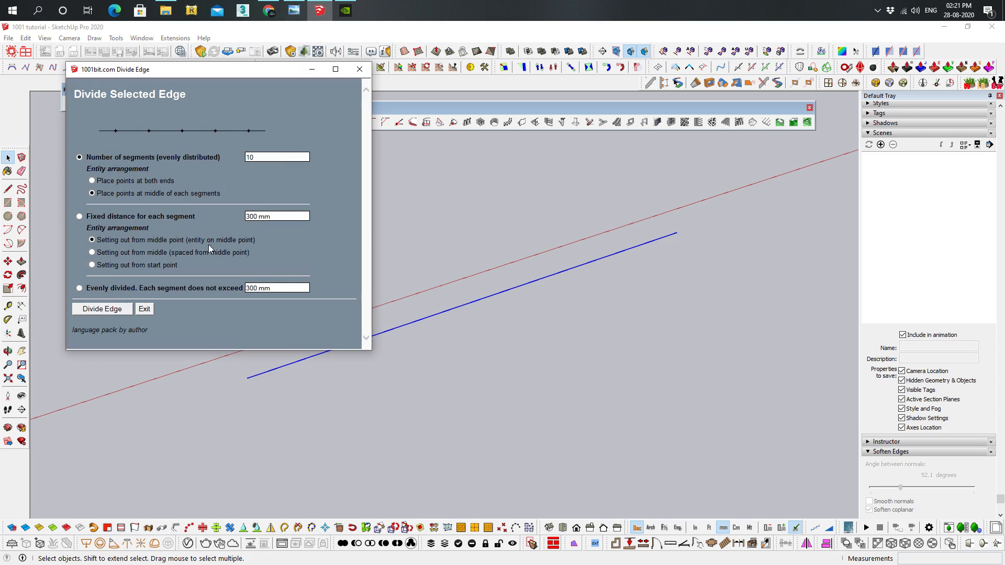
left_click(80, 219)
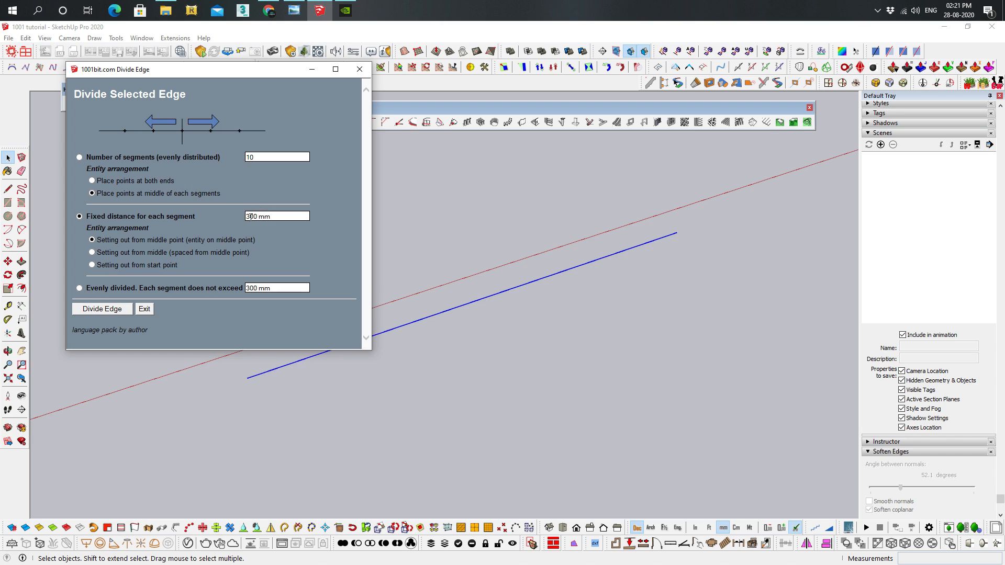
left_click(102, 309)
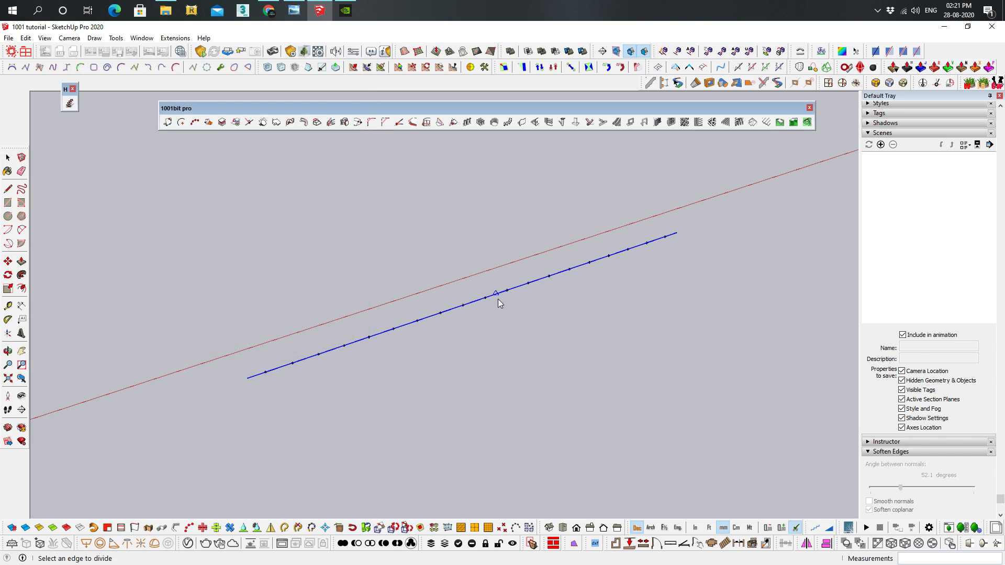
Dimension the two segments on either side of the line's middle division point
key("d")
left_click(485, 297)
left_click(506, 290)
left_click(510, 309)
left_click(462, 305)
left_click(485, 297)
left_click(497, 321)
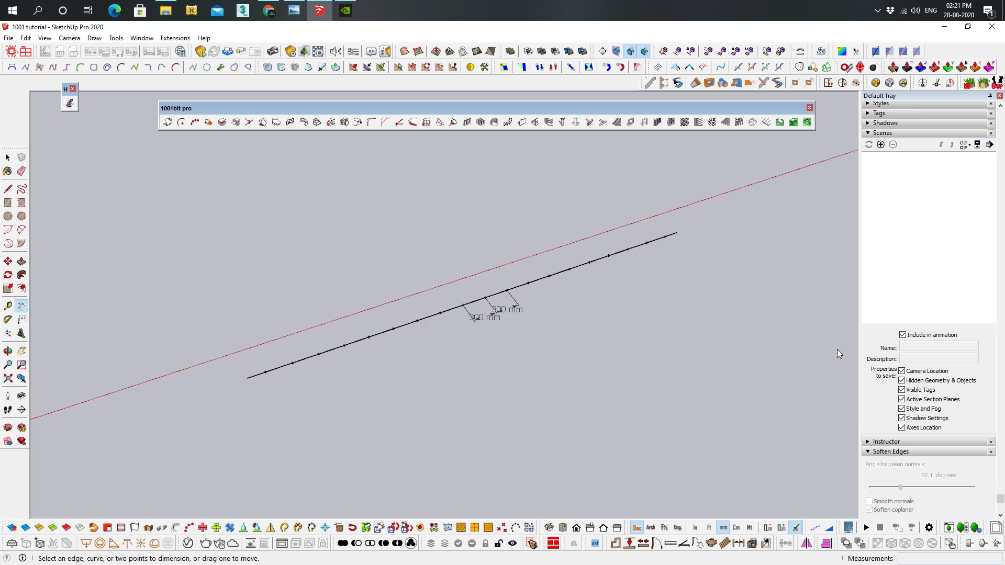
Undo the two segment dimensions and the fixed-distance division, and select the line again
key("ctrl+z")
key("ctrl+z")
key("space")
left_click(500, 293)
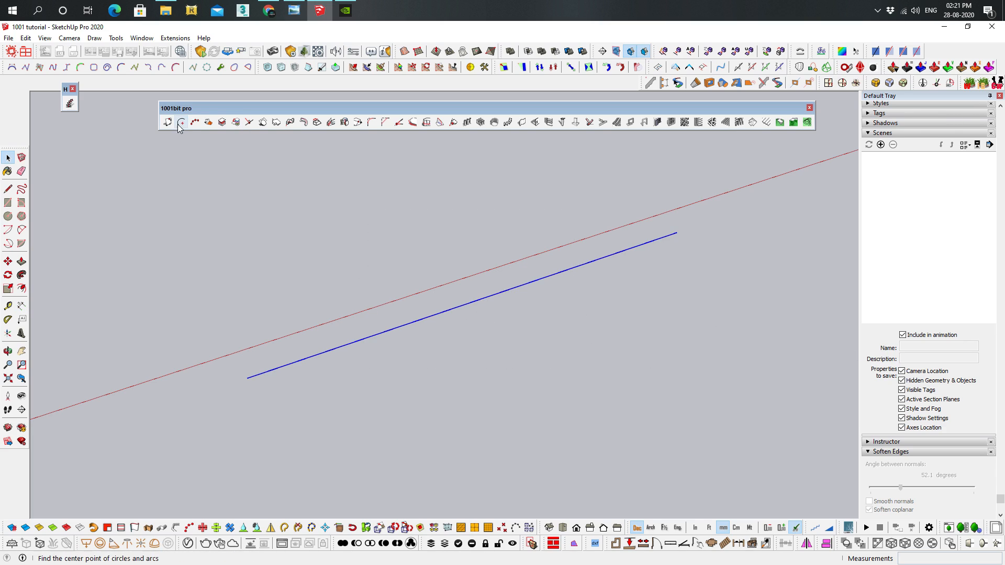
Divide the line evenly with the 1001bit Divide Edge tool so that each segment does not exceed 300 mm
left_click(195, 122)
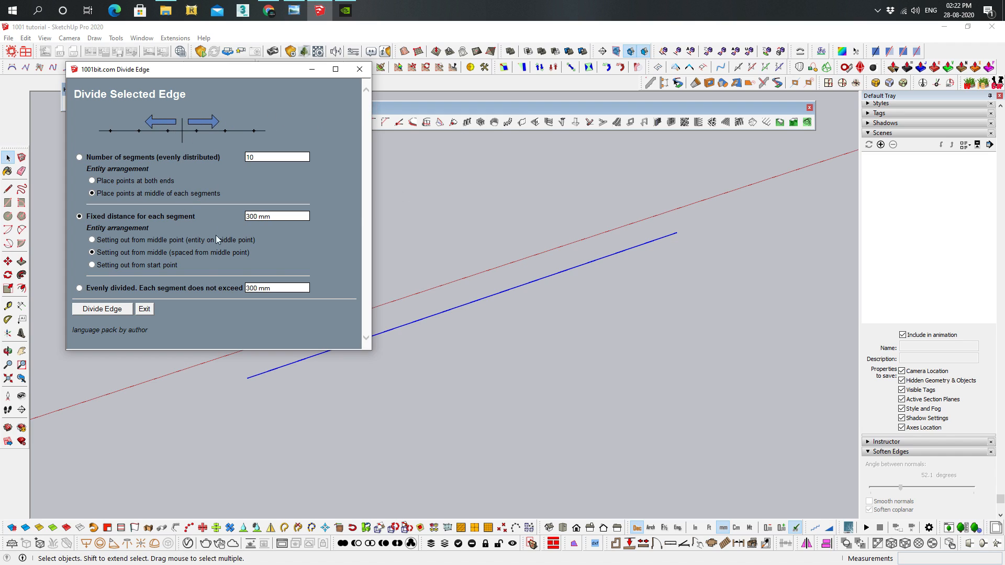
left_click(93, 265)
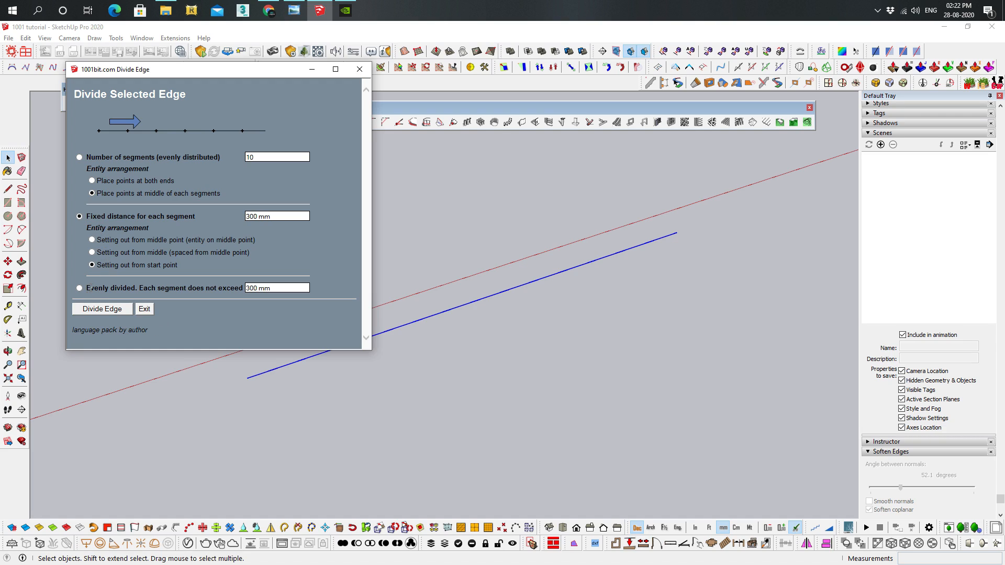
left_click(80, 288)
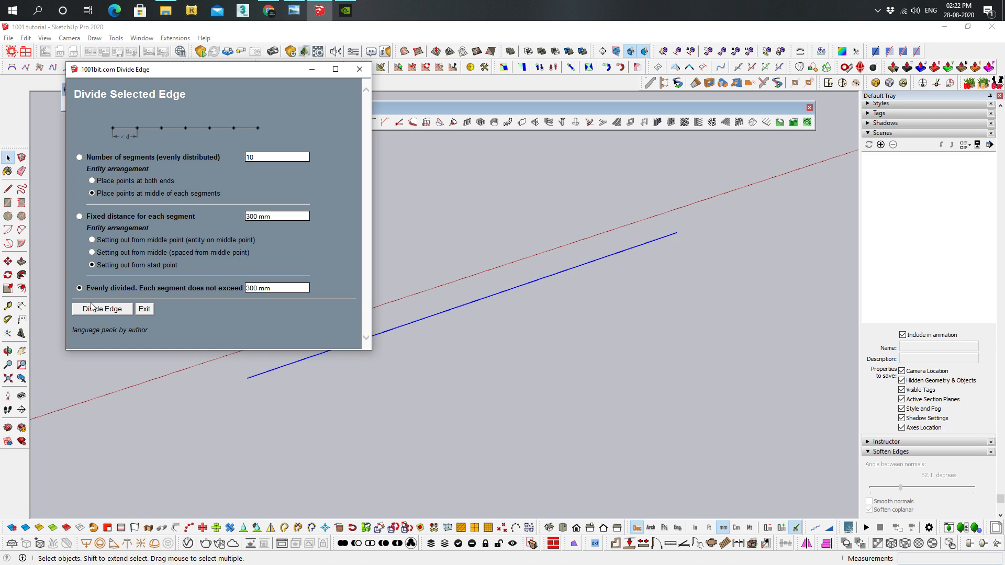
left_click(102, 309)
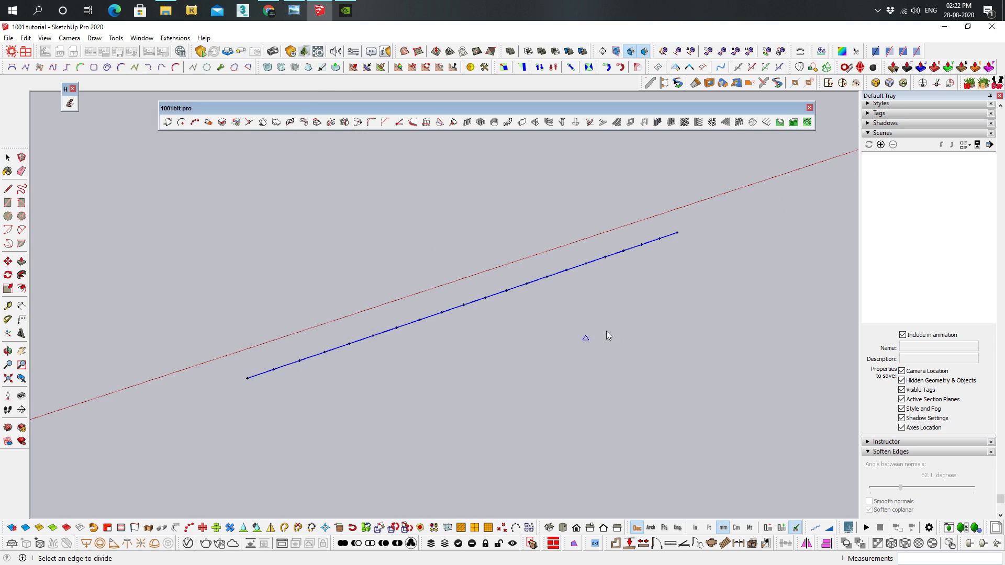
key("space")
Examine the upright and tilted walls with window openings and the separate window frame beyond them
middle_click_drag(547, 256, 533, 264, "shift")
middle_click_drag(435, 276, 354, 352)
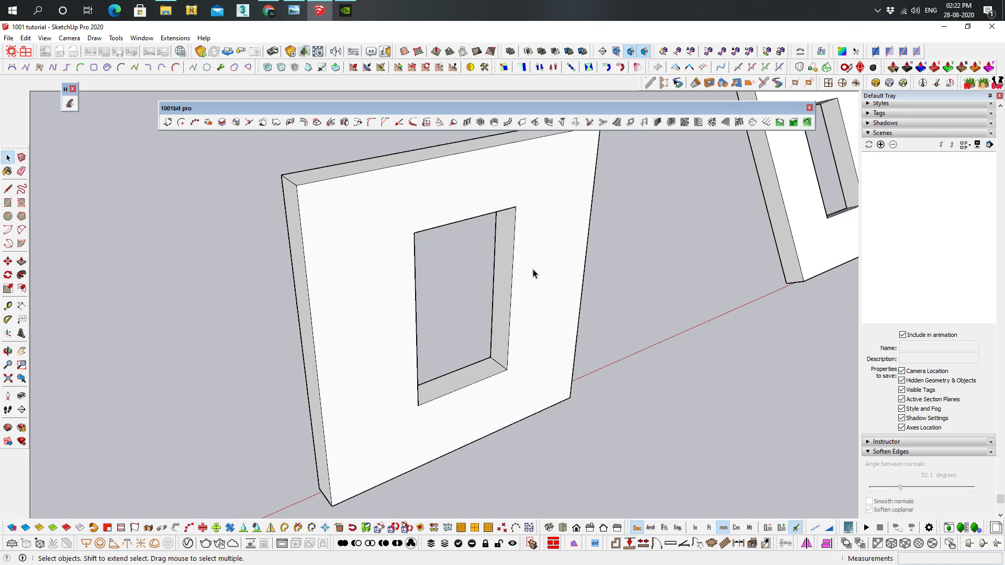
scroll(533, 274, "down", 1)
middle_click_drag(532, 274, 469, 225)
middle_click_drag(461, 135, 483, 197)
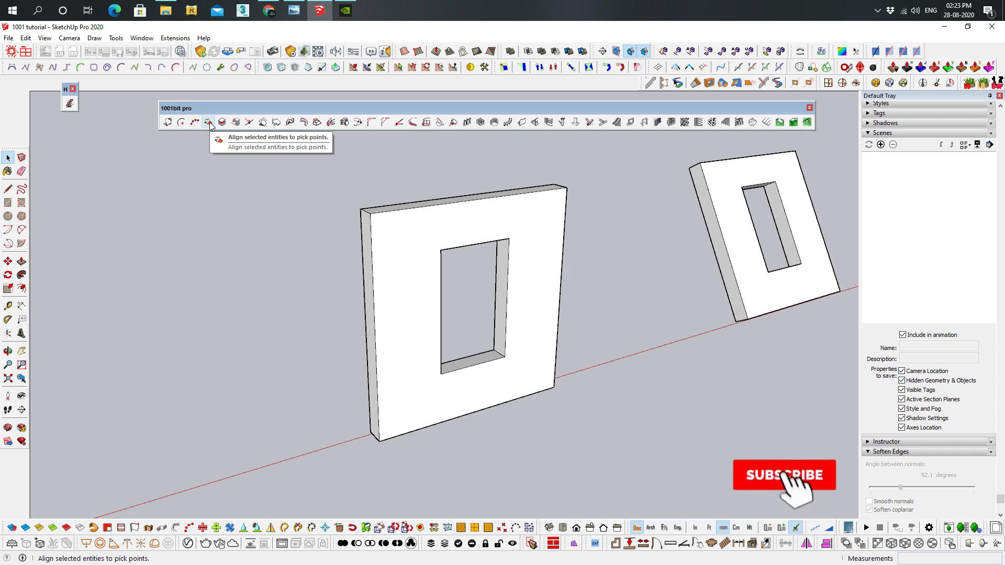
scroll(719, 337, "down", 3)
middle_click_drag(719, 336, 534, 250, "shift")
scroll(467, 262, "up", 4)
mouse_move(286, 290)
middle_mouse_down()
mouse_move(310, 272)
mouse_move(299, 276)
middle_mouse_up()
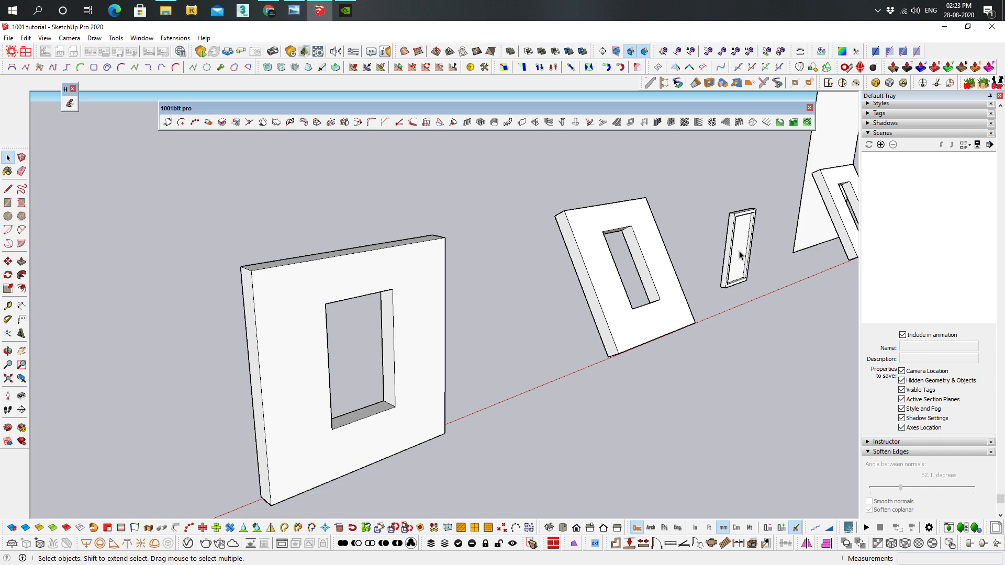
Move the window frame by its upper corner into the upright wall's opening, and undo the move
key("m")
key("space")
left_click(729, 230)
key("m")
left_click(726, 210)
left_click(331, 305)
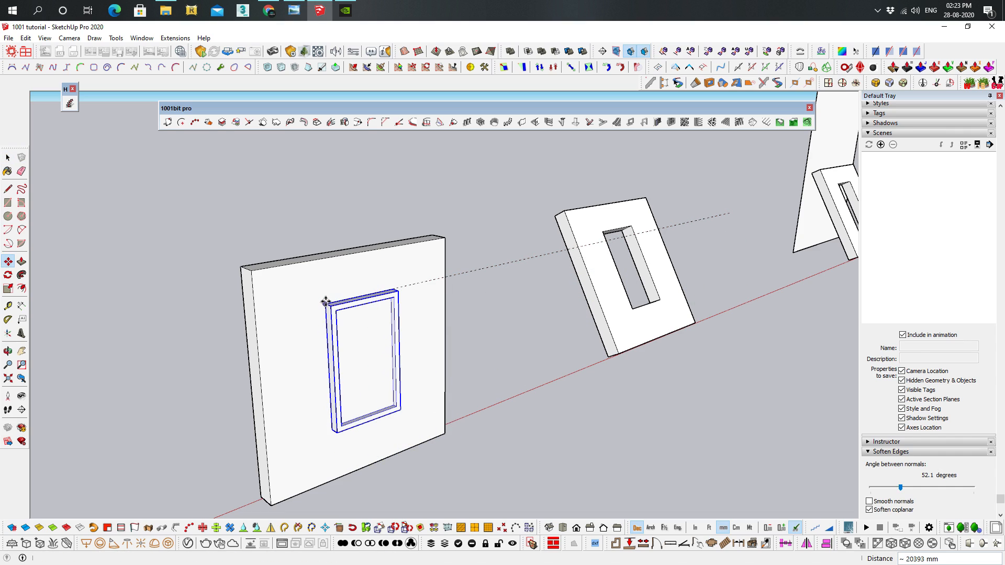
left_click(327, 303)
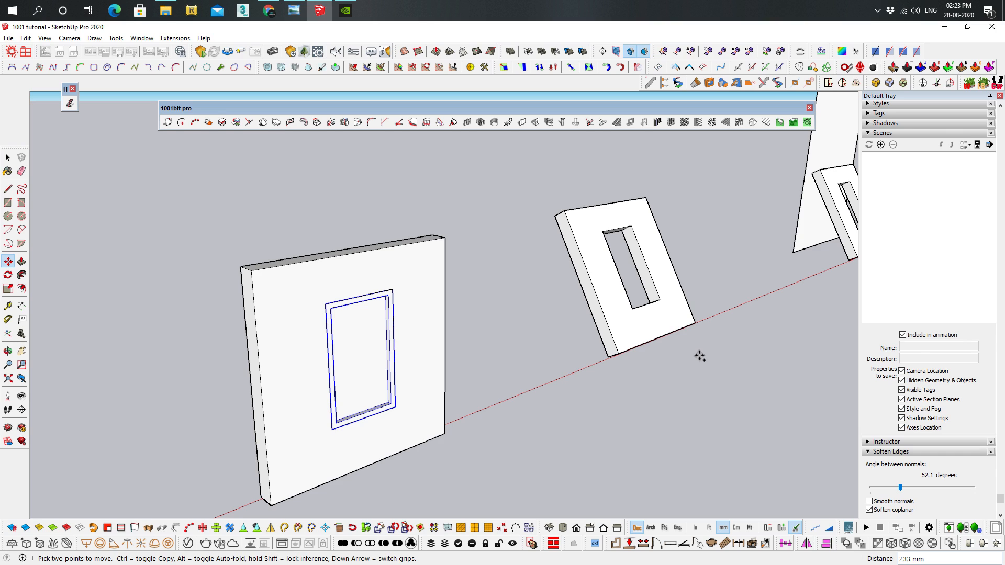
key("ctrl+z")
key("ctrl+z")
Try to move the window frame by its upper corner into the tilted wall's opening
middle_click_drag(691, 318, 552, 341, "shift")
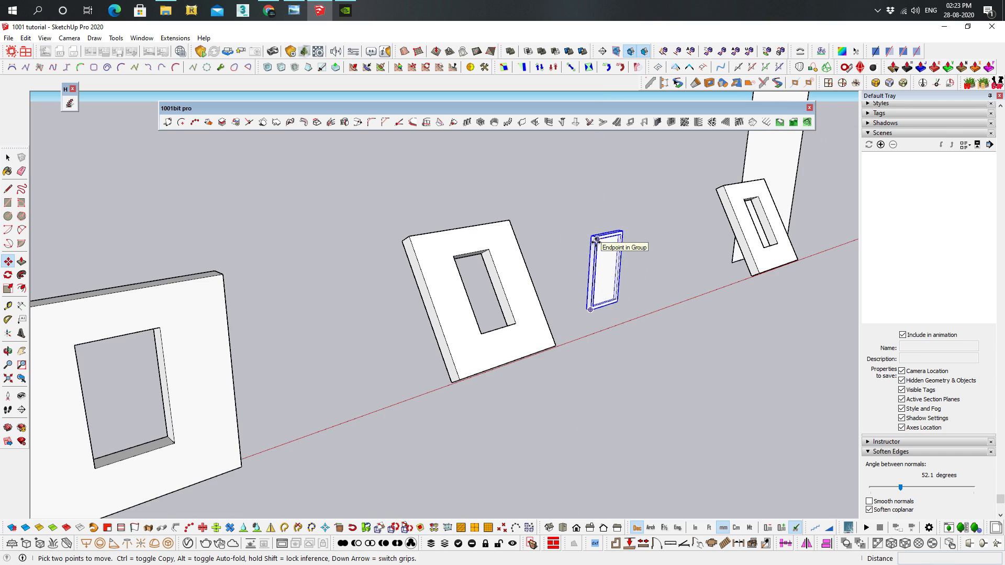
scroll(596, 239, "up", 2)
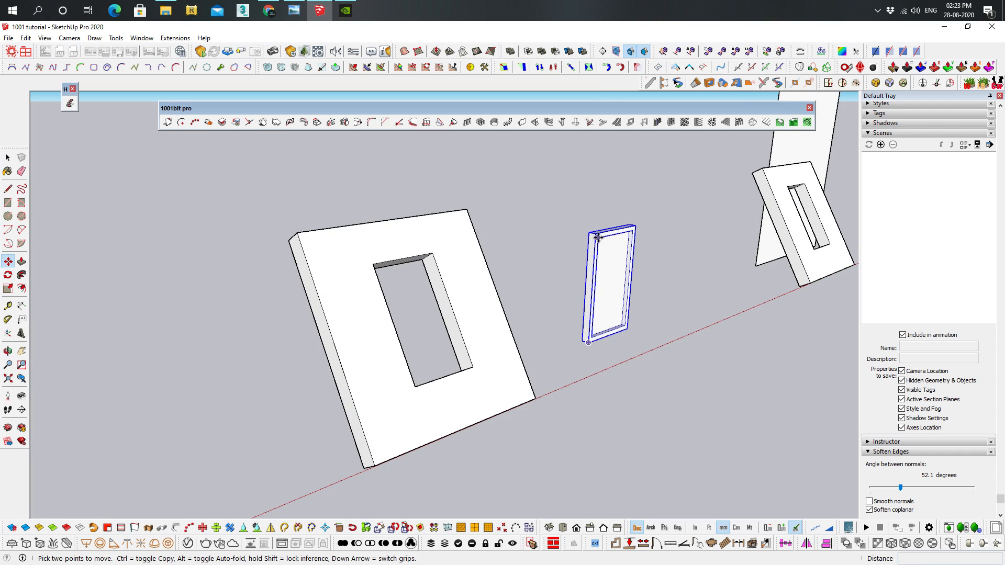
scroll(597, 238, "up", 2)
left_click(596, 237)
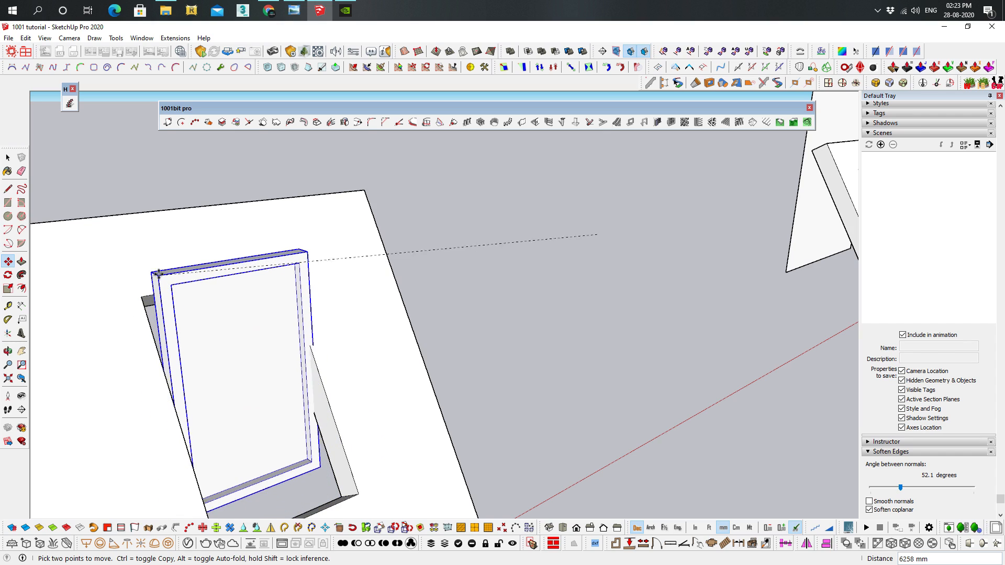
key("Escape")
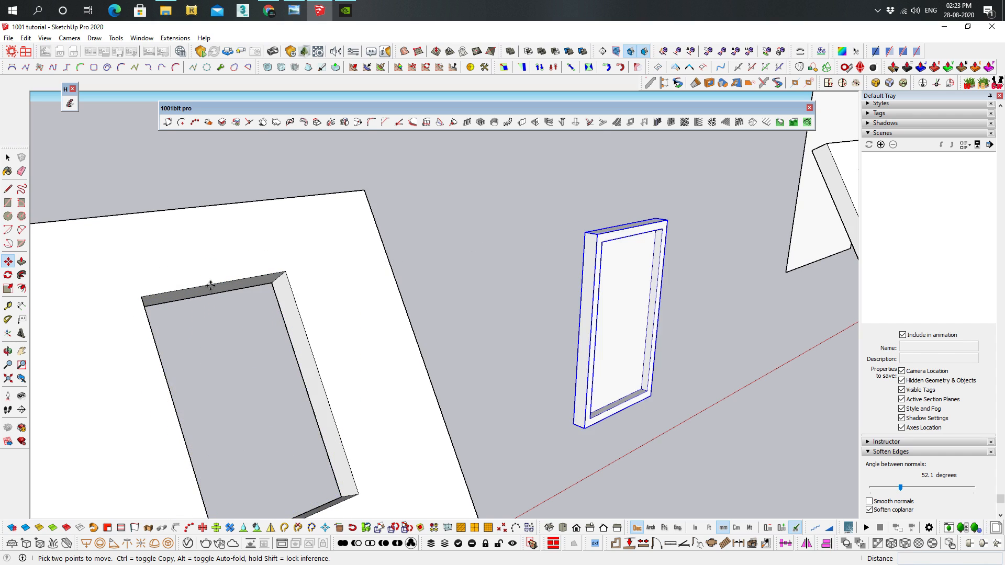
Try the 1001bit align tool on the window frame, matching its upper and lower left corners to the tilted opening's
scroll(377, 301, "down", 4)
mouse_move(534, 309)
middle_mouse_down()
mouse_move(548, 328)
mouse_move(532, 314)
middle_mouse_up()
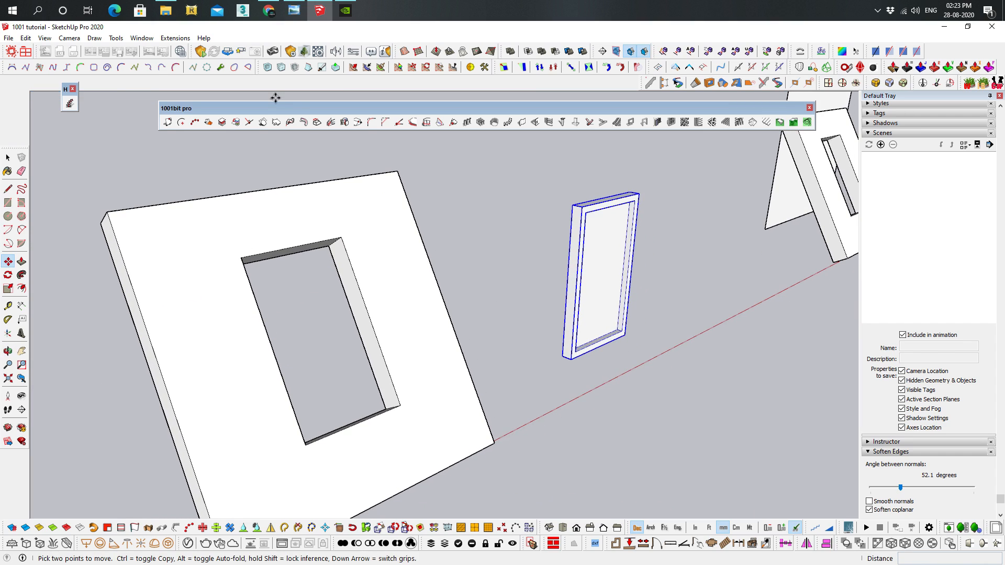
left_click(207, 123)
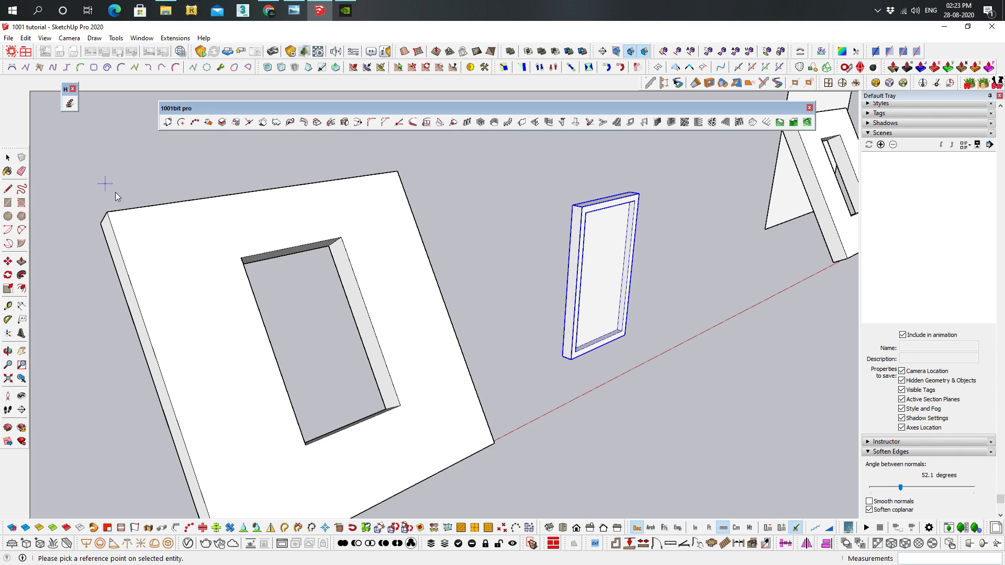
left_click(580, 209)
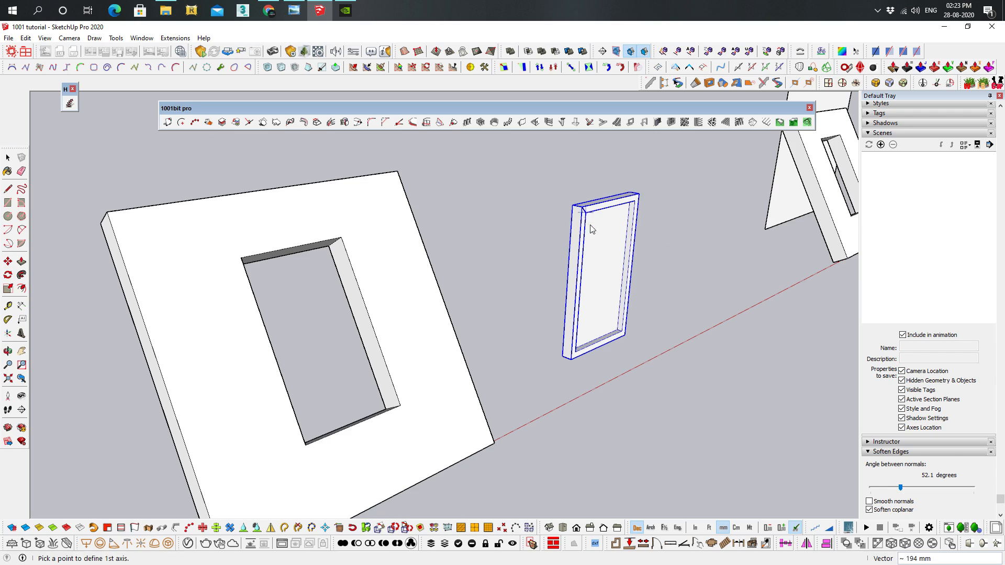
left_click(572, 360)
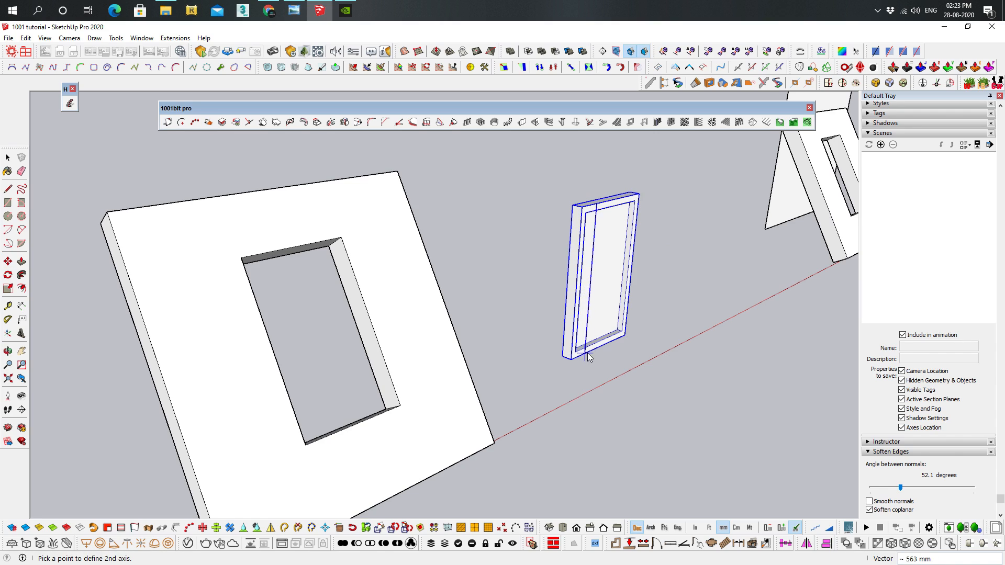
left_click(624, 337)
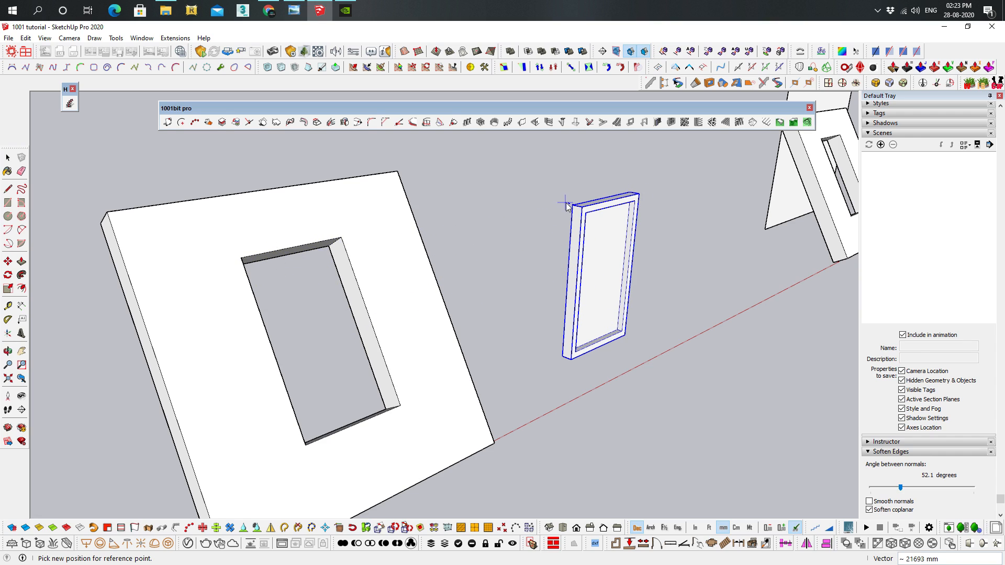
left_click(241, 262)
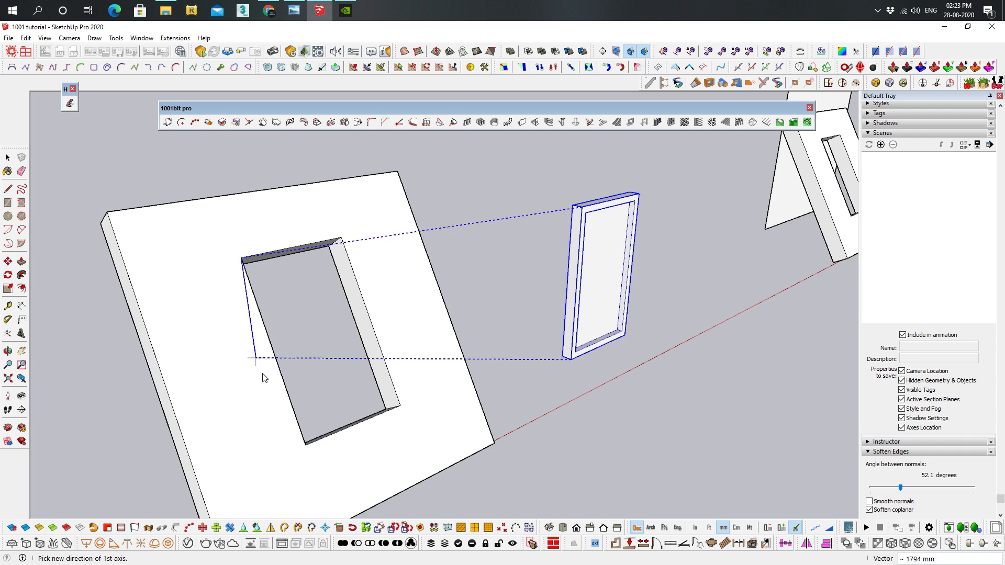
left_click(306, 445)
middle_click_drag(539, 291, 669, 188)
middle_click_drag(516, 180, 774, 225)
middle_click_drag(751, 169, 614, 316)
key("Escape")
Align the window frame to the tilted opening with the 1001bit align tool, matching their upper left, lower left and lower right corners
middle_click_drag(765, 258, 602, 259)
left_click(207, 122)
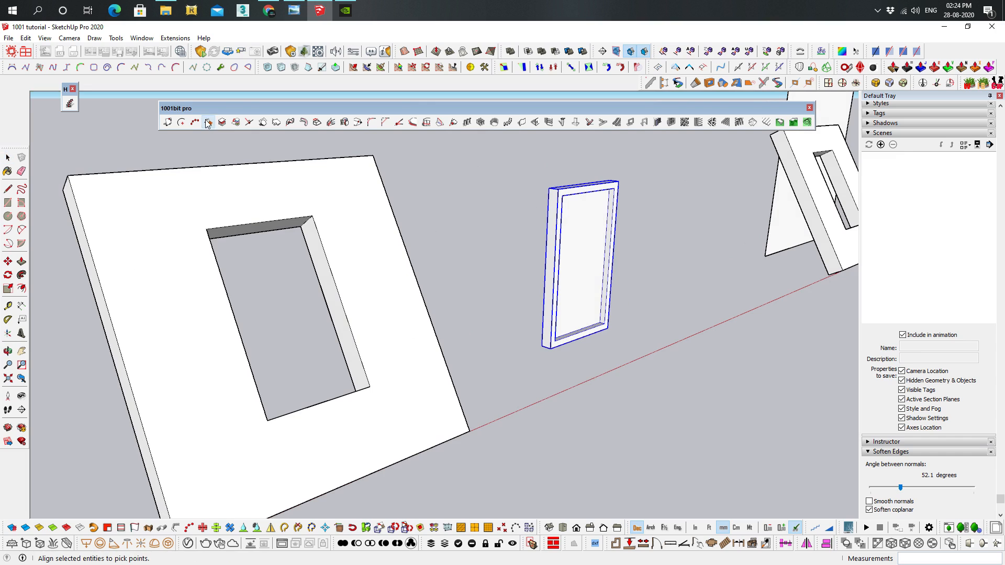
middle_click_drag(566, 198, 565, 242)
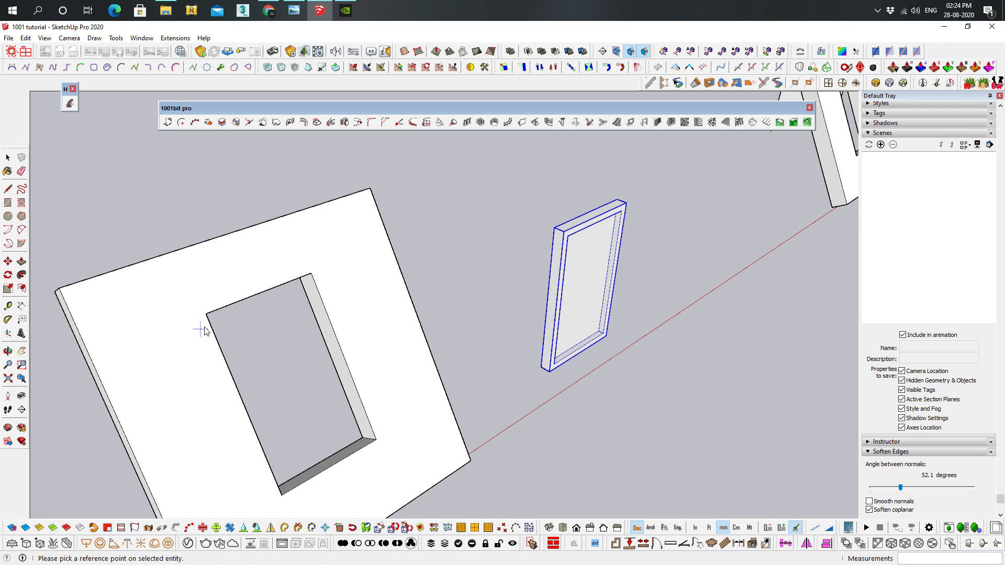
left_click(566, 233)
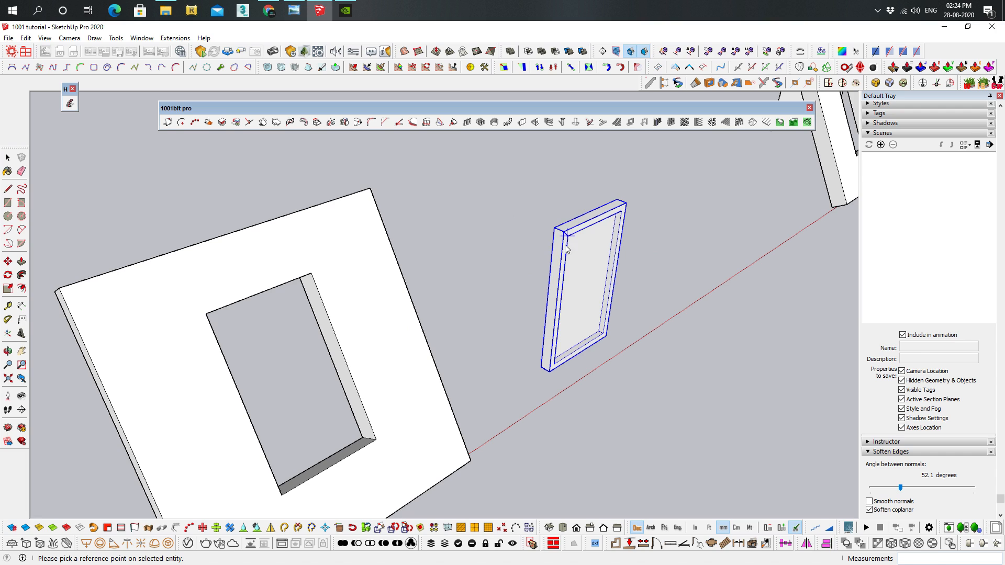
left_click(552, 377)
middle_click_drag(552, 377, 539, 321)
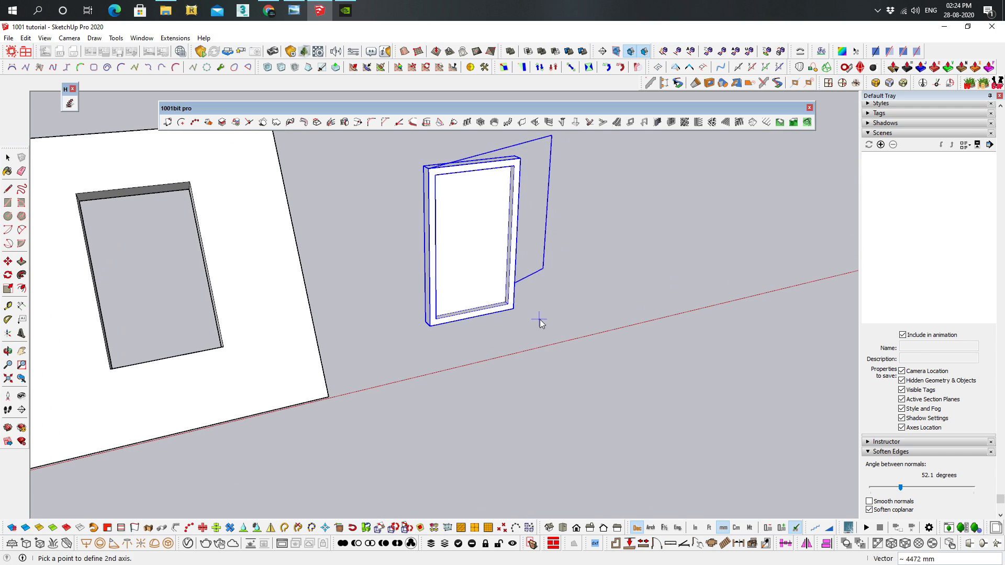
left_click(516, 312)
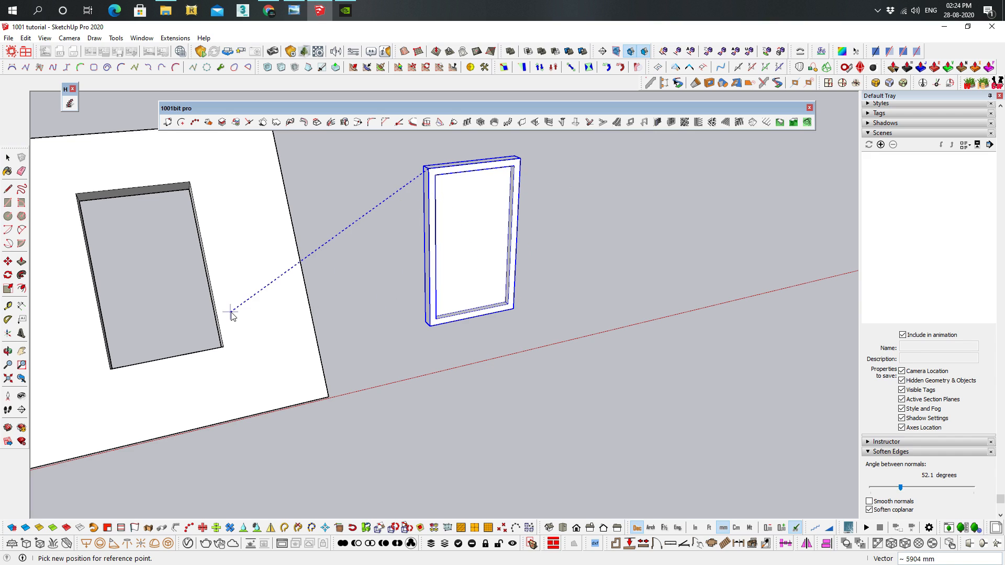
left_click(77, 195)
left_click(110, 368)
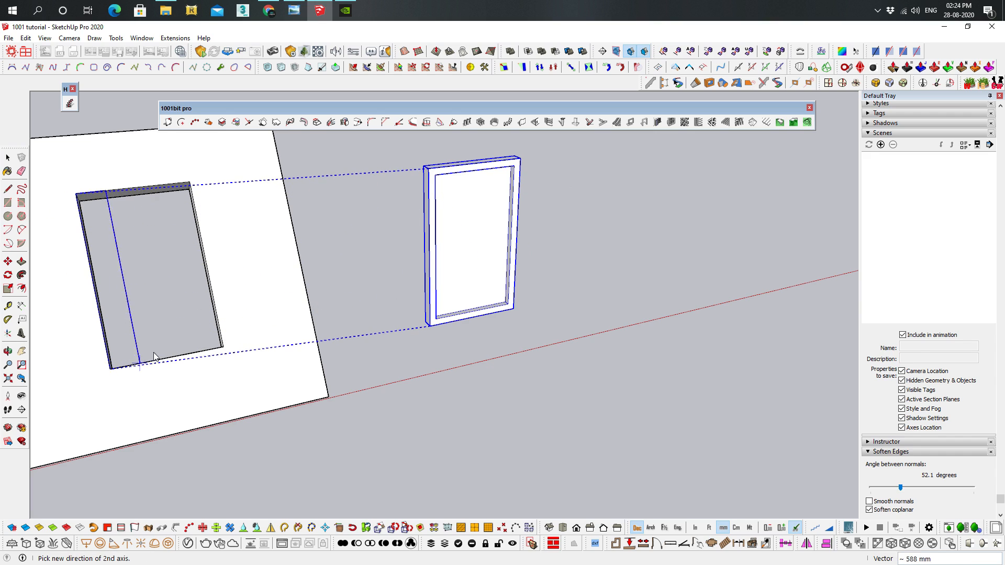
left_click(212, 348)
Examine the window frame at the tilted opening, and the separate tilted wall beyond it
middle_click_drag(212, 349, 556, 173)
scroll(457, 216, "down", 5)
scroll(139, 309, "up", 2)
middle_click_drag(139, 313, 533, 224, "shift")
scroll(545, 218, "up", 6)
middle_click_drag(579, 182, 447, 246, "shift")
scroll(547, 245, "up", 4)
scroll(420, 233, "up", 1)
scroll(447, 250, "up", 1)
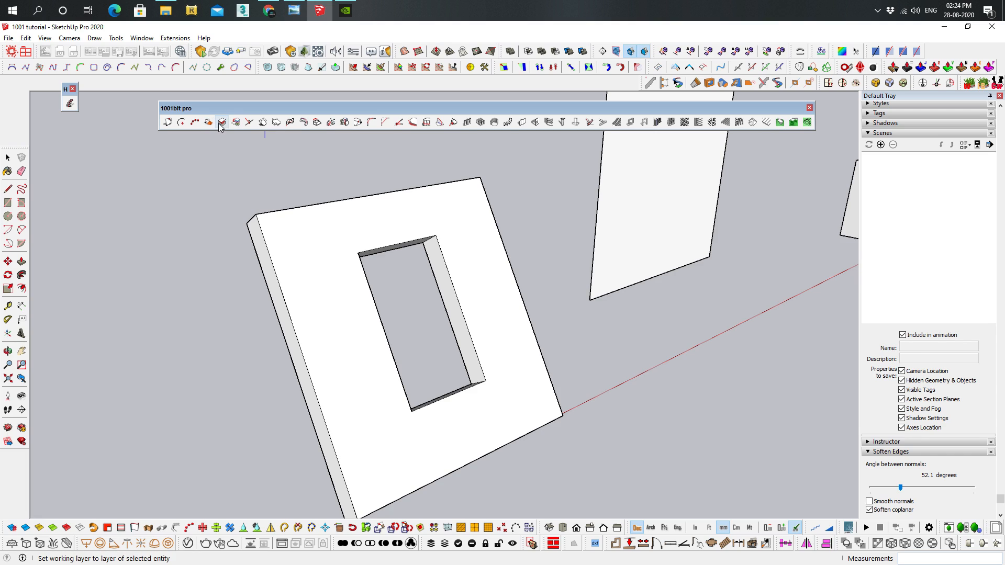
Draw a rectangle of about 2118 by 1838 mm on the ground beside the tilted wall and pull it up into a tall box
left_click(223, 123)
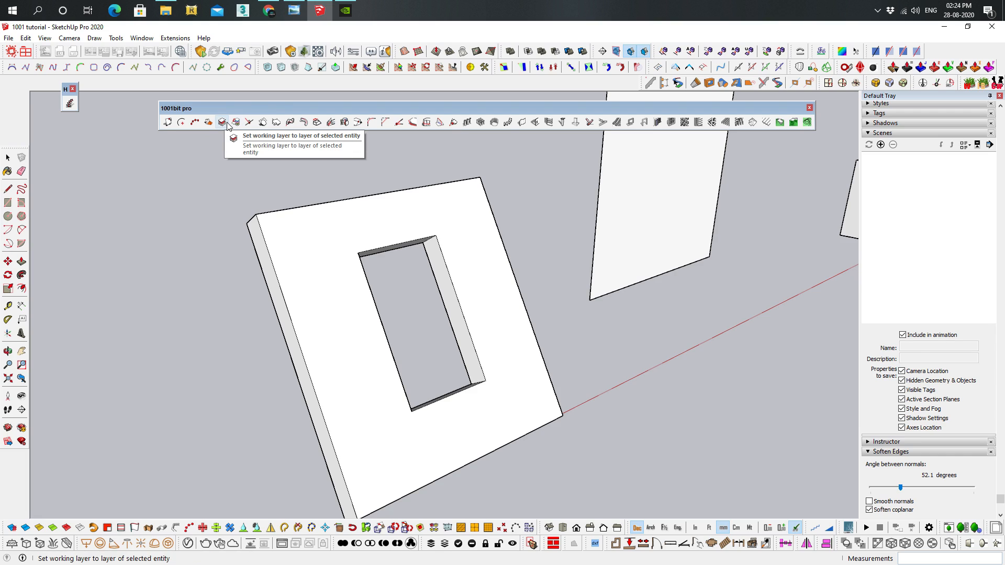
left_click(8, 202)
left_click(663, 385)
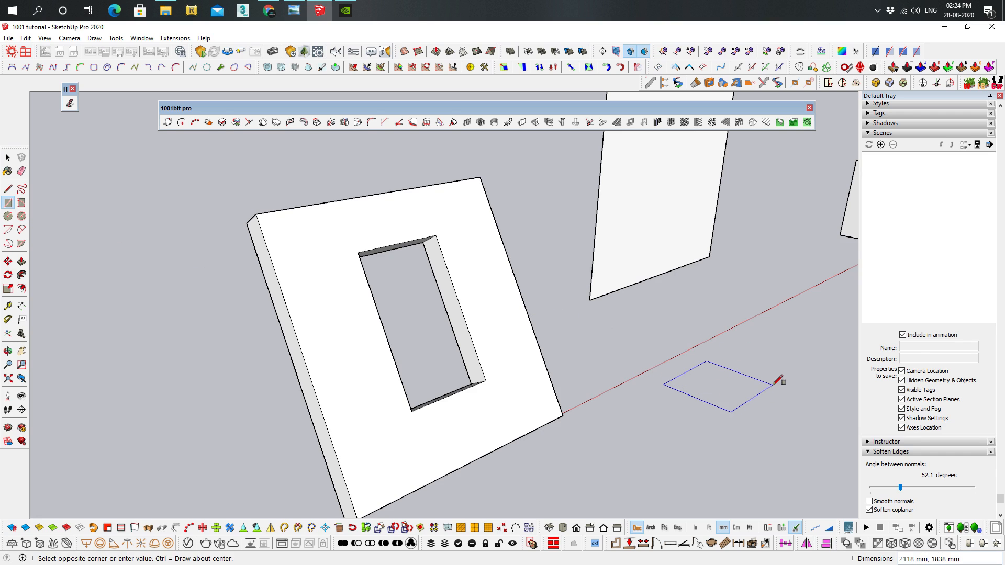
left_click(772, 385)
key("p")
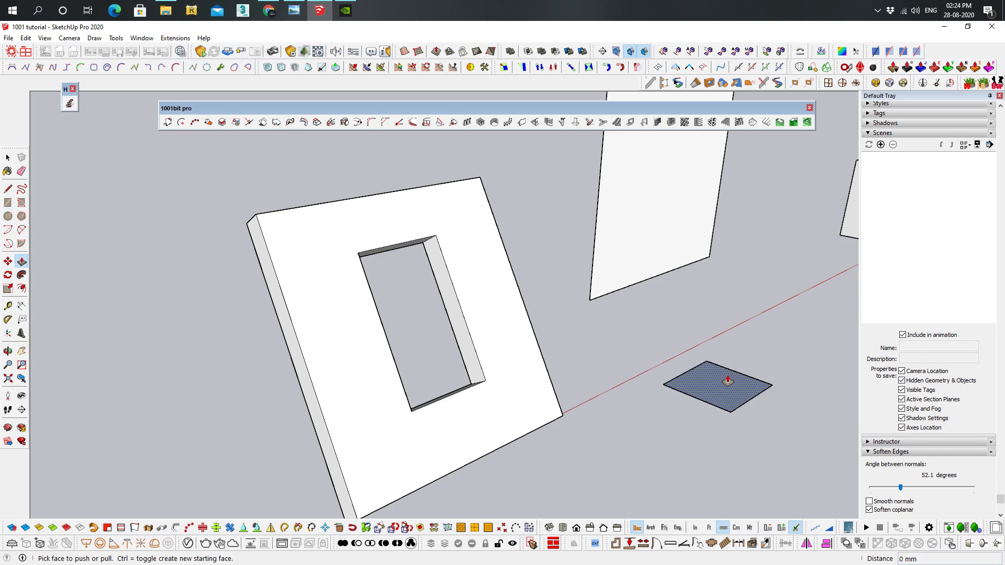
left_click(728, 380)
left_click(747, 262)
Group all faces and edges of the new box
key("space")
triple_click(748, 311)
middle_click_drag(748, 311, 629, 343)
key("ctrl+g")
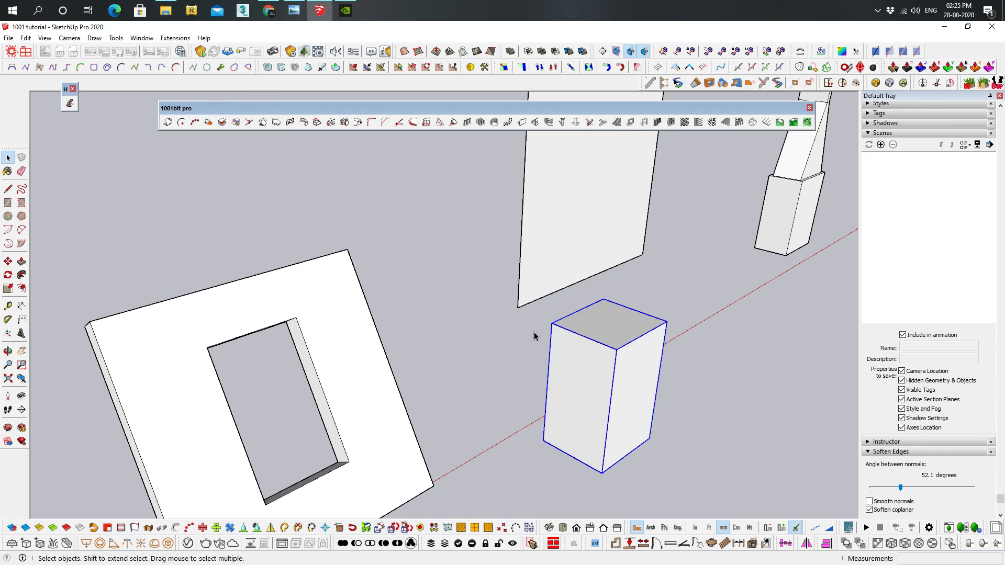
Show the tag list and, with the box selected, set the current layer to BOX using the 1001bit layer tool
left_click(900, 113)
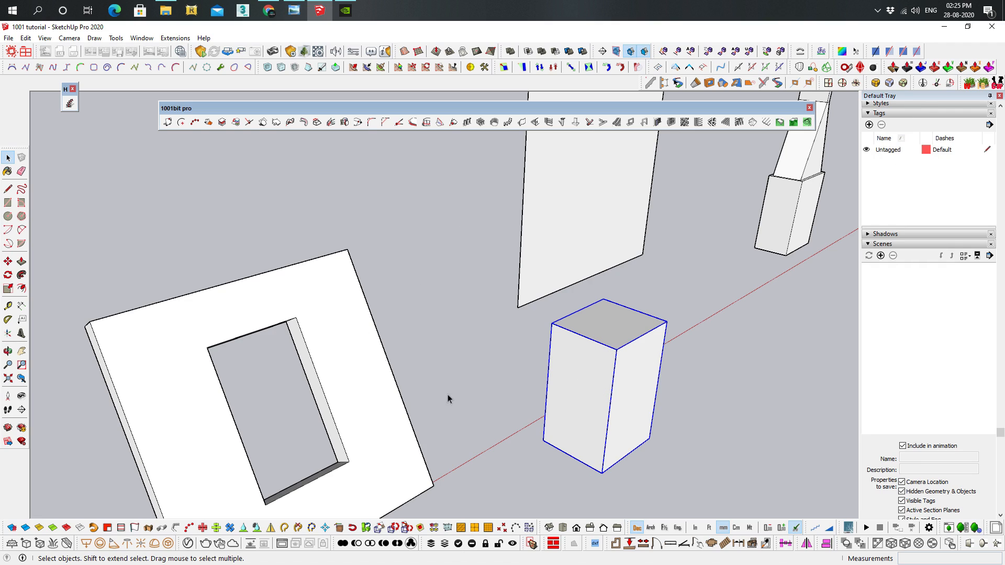
left_click(707, 354)
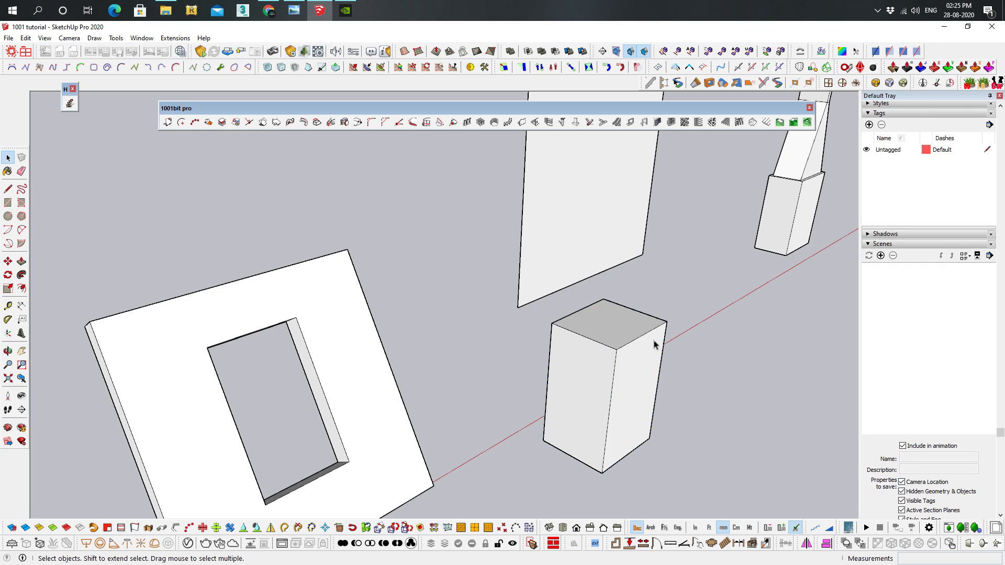
middle_click_drag(643, 379, 543, 386)
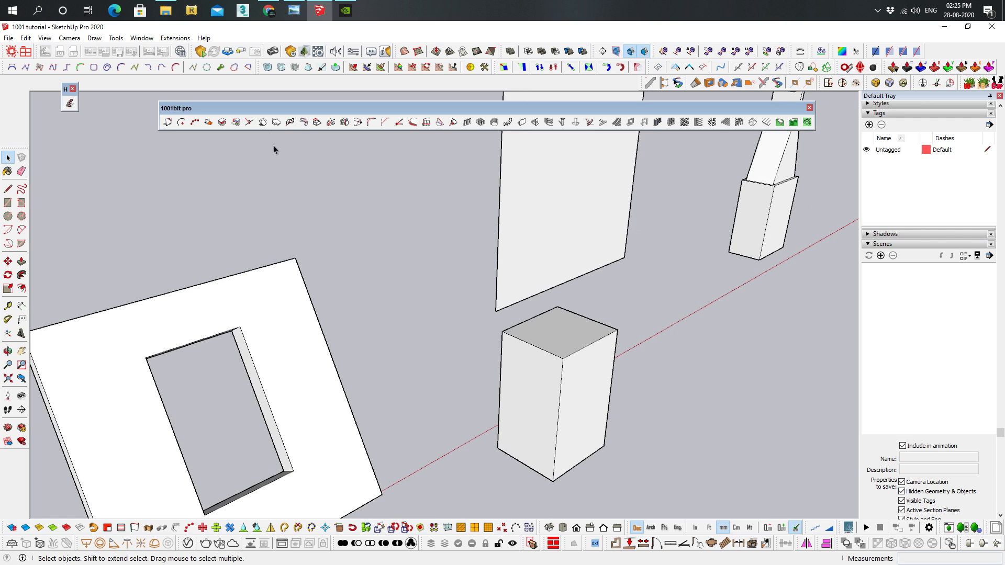
left_click(587, 345)
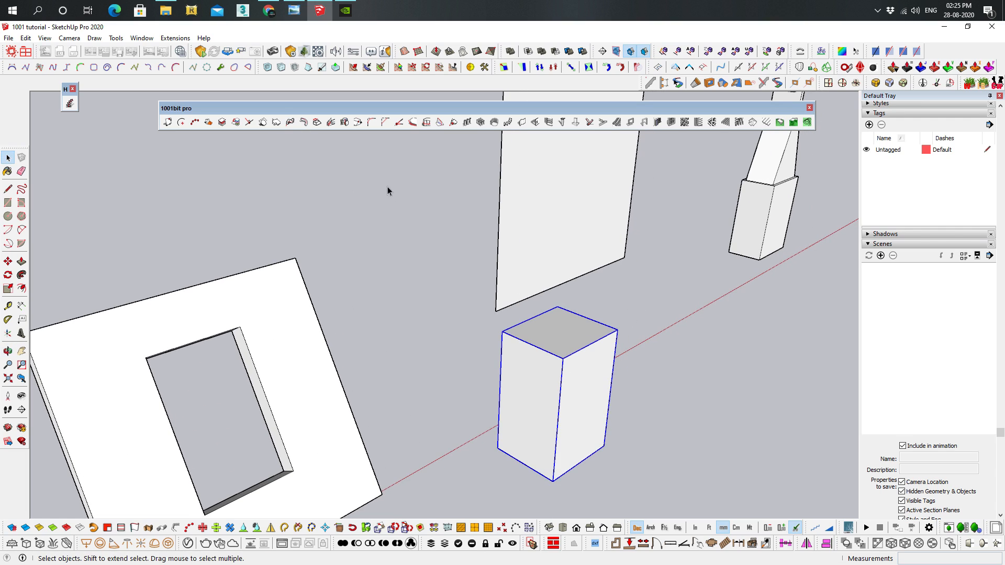
left_click(221, 123)
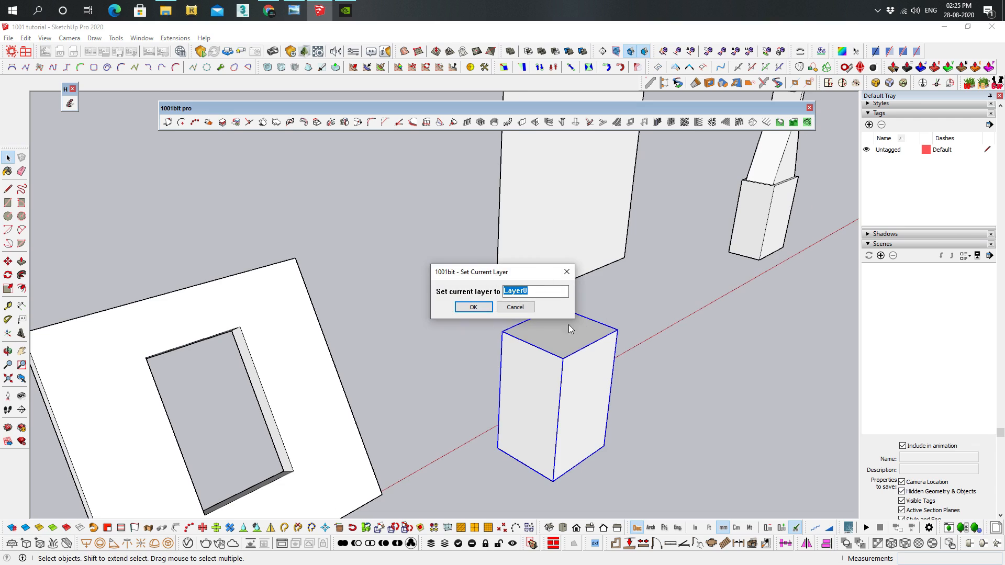
type("B0")
left_click(470, 307)
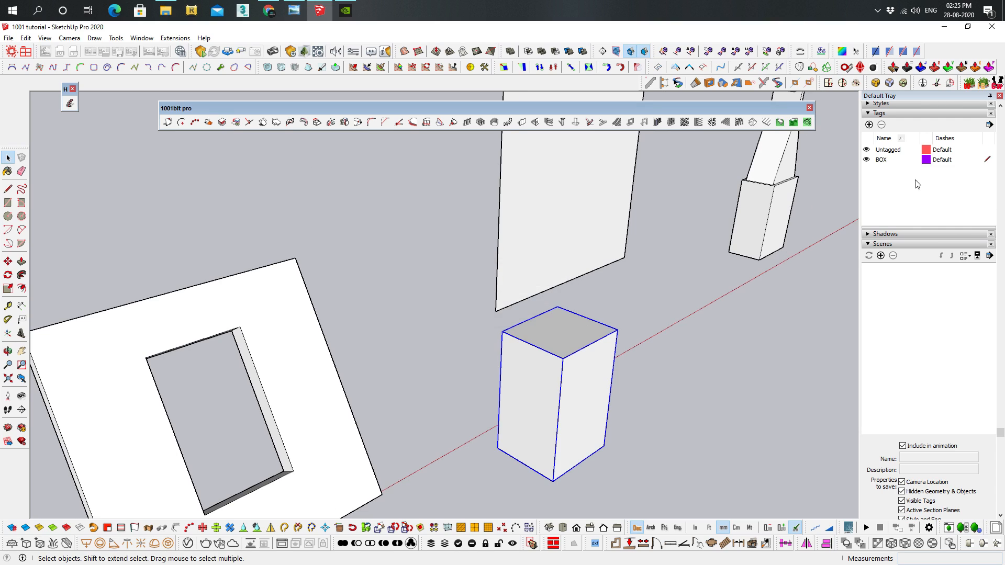
Make Untagged the current tag instead of BOX, and try to hide the BOX tag
left_click(866, 160)
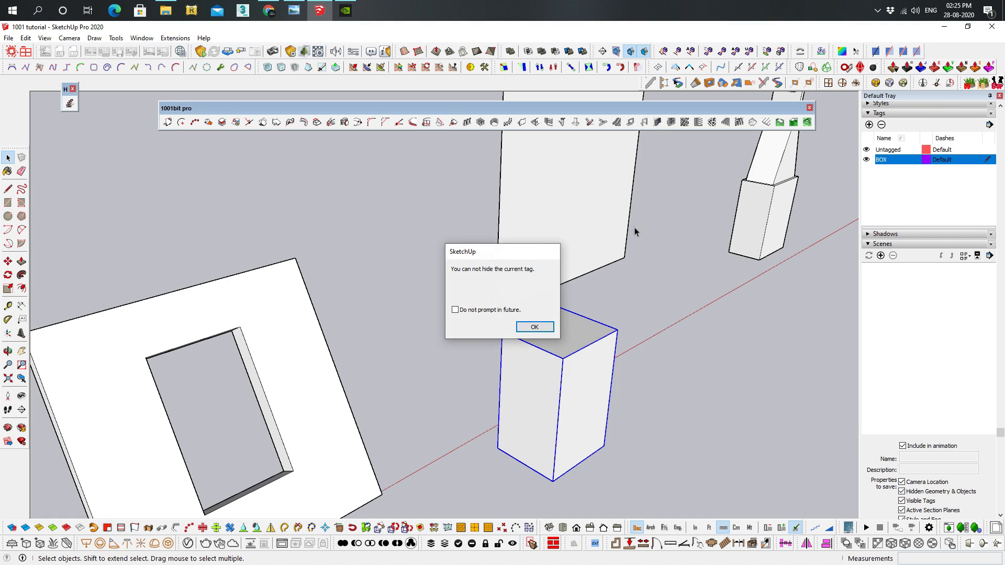
left_click(552, 251)
left_click(987, 149)
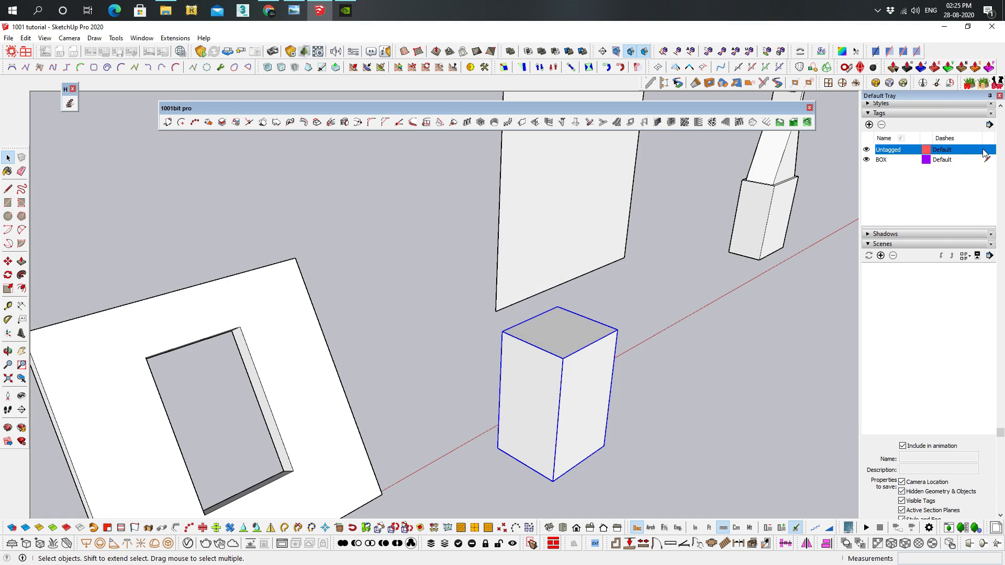
left_click(867, 160)
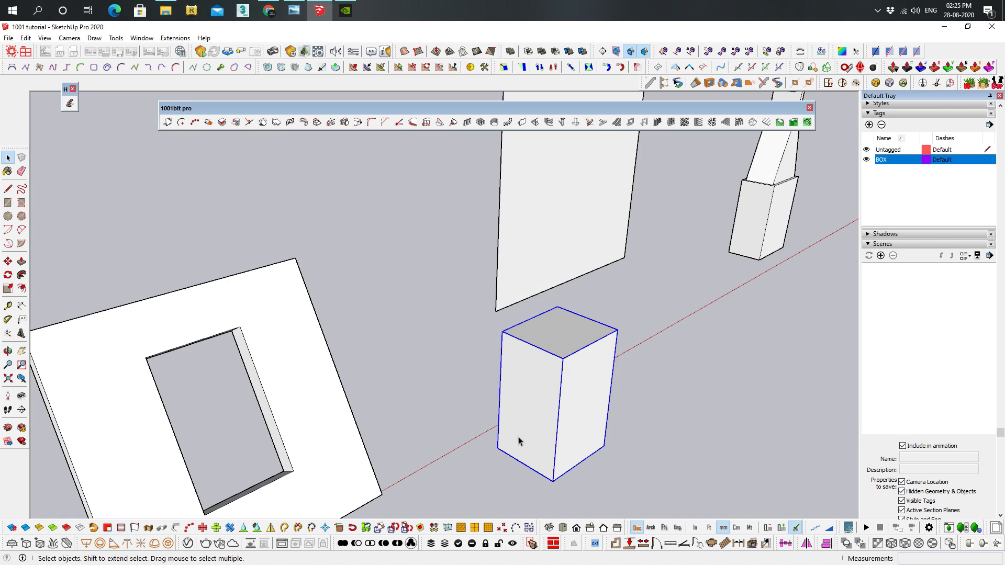
left_click(729, 355)
left_click(568, 345)
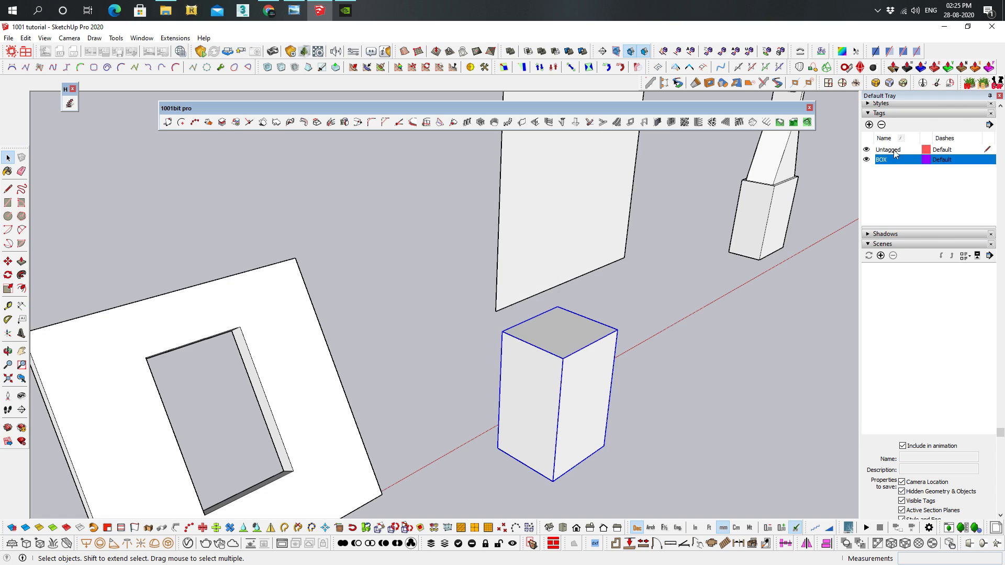
left_click(655, 357)
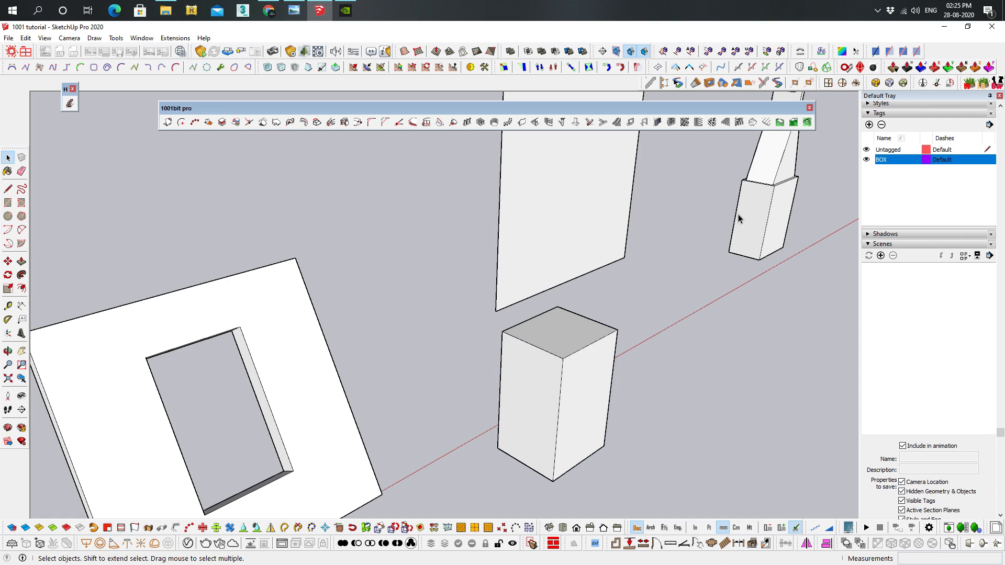
middle_click_drag(789, 356, 661, 381)
middle_click_drag(480, 396, 483, 402)
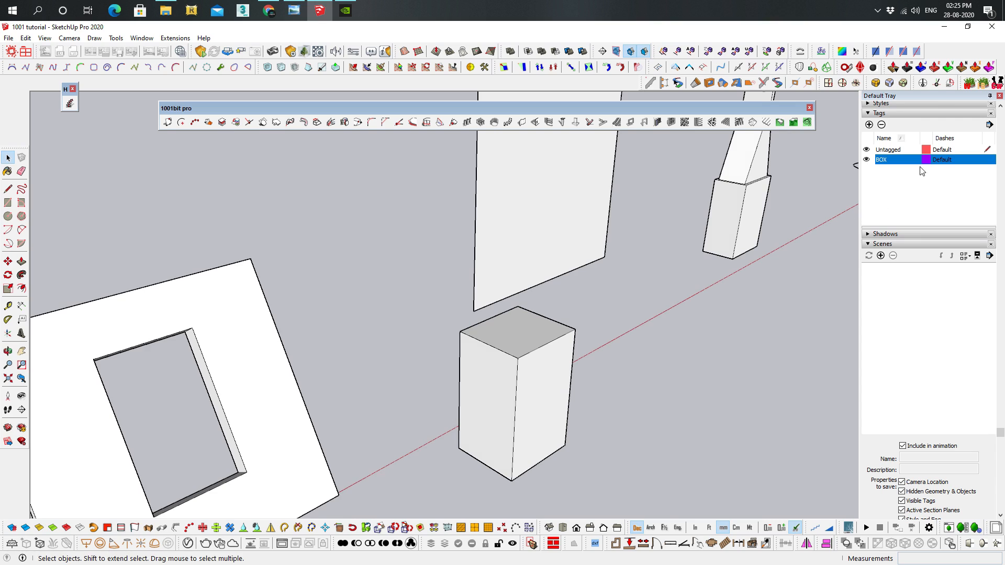
Assign the box group to the BOX tag
left_click(509, 344)
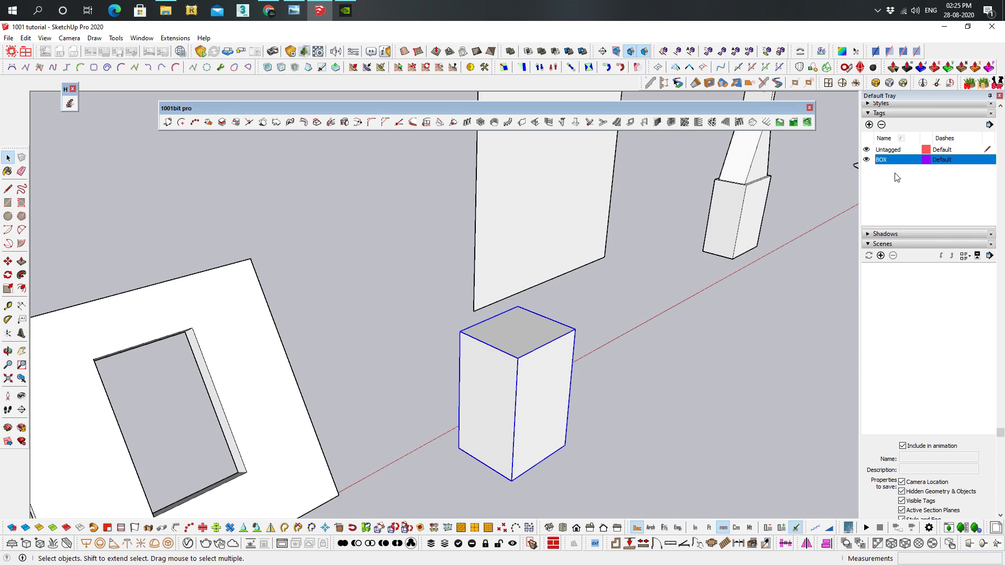
scroll(929, 139, "up", 8)
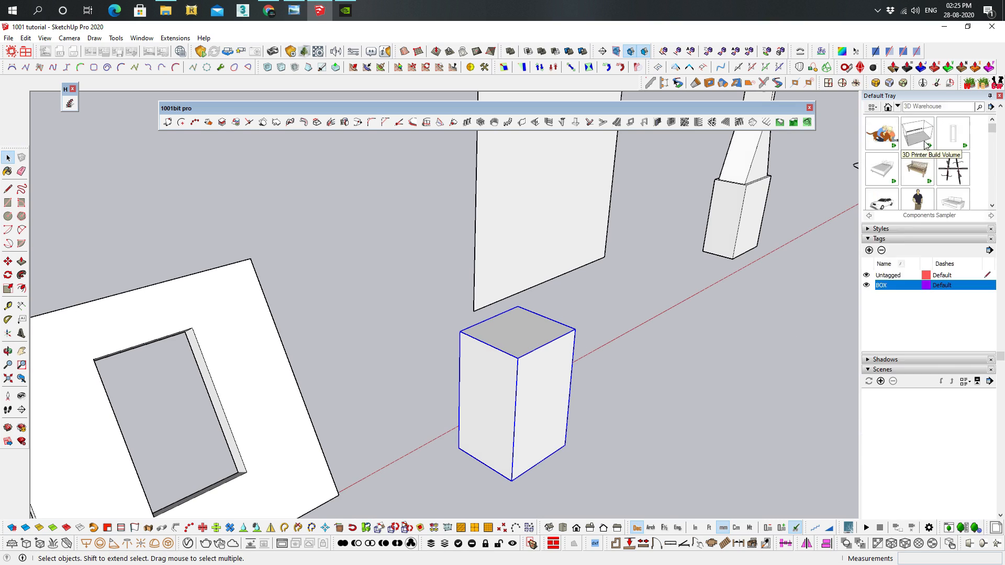
left_click(959, 134)
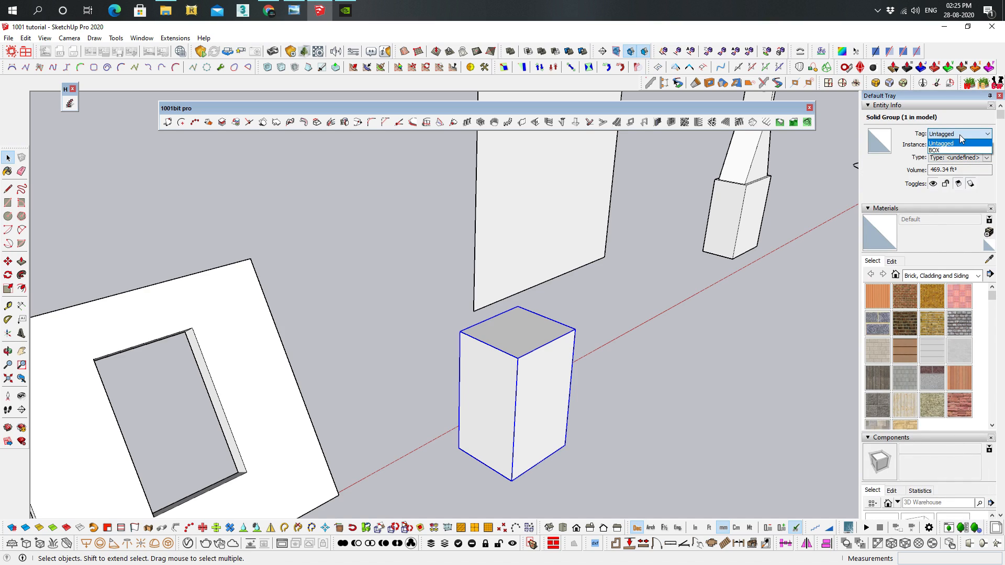
left_click(935, 151)
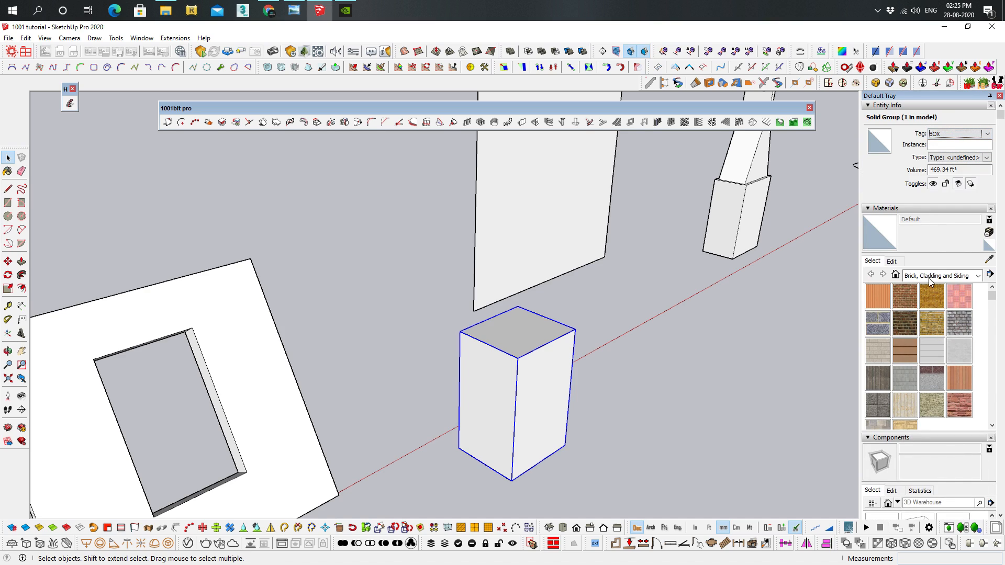
Collapse the components list, then hide the BOX tag and show it again
scroll(879, 365, "down", 2)
scroll(881, 365, "down", 4)
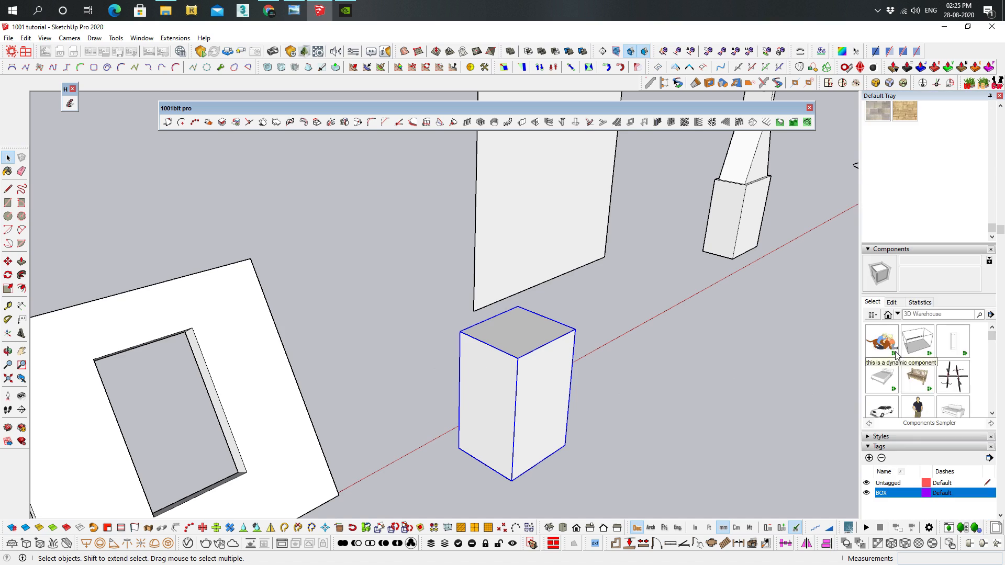
scroll(883, 160, "up", 3)
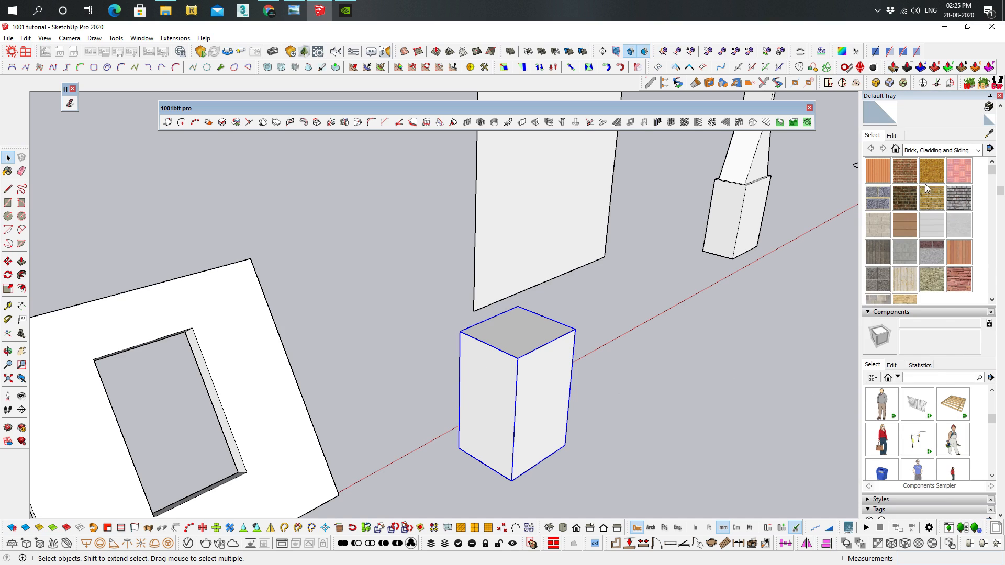
left_click(879, 313)
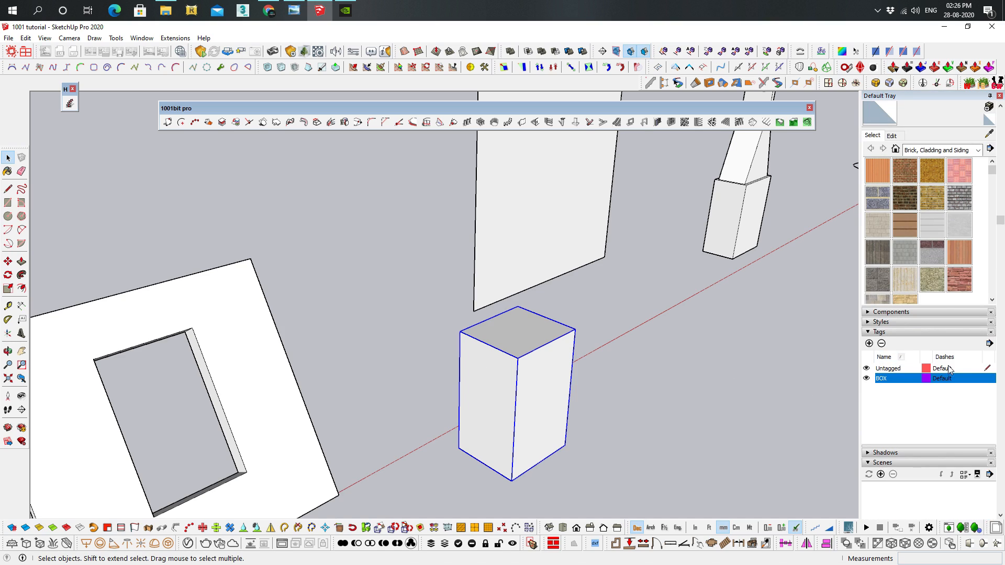
left_click(867, 379)
left_click(867, 379)
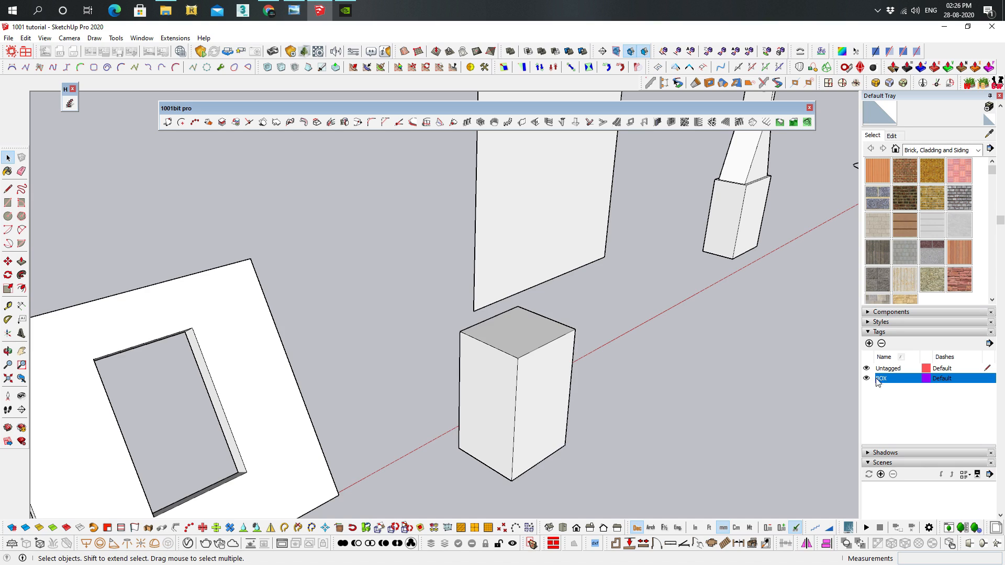
Delete the box group beside the tilted wall
left_click(505, 342)
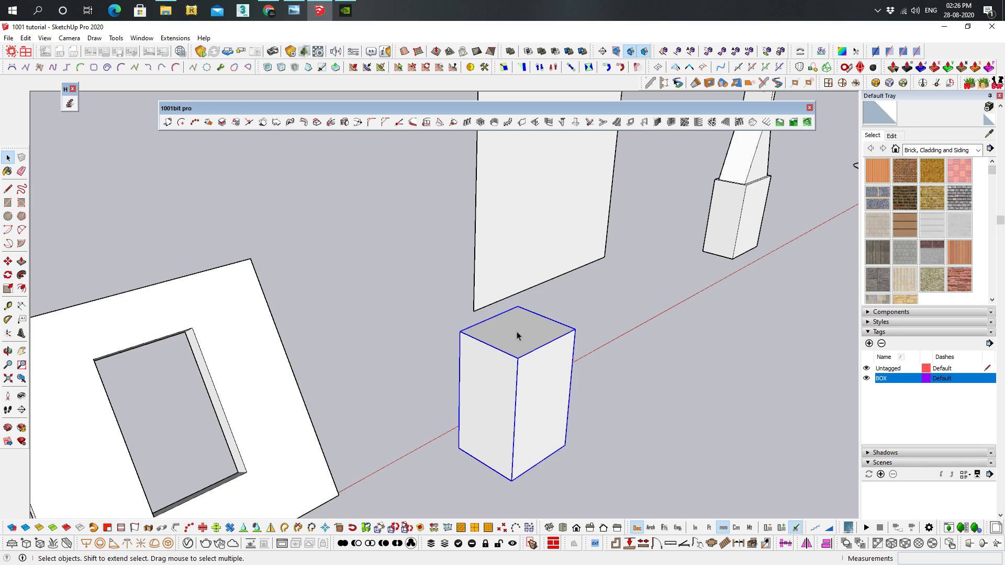
key("Delete")
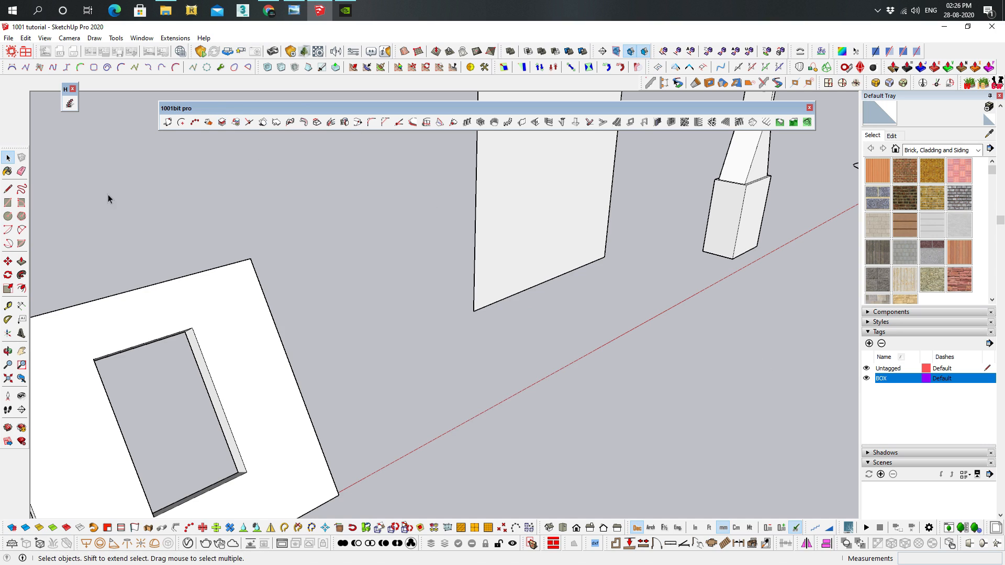
middle_click_drag(486, 246, 451, 237)
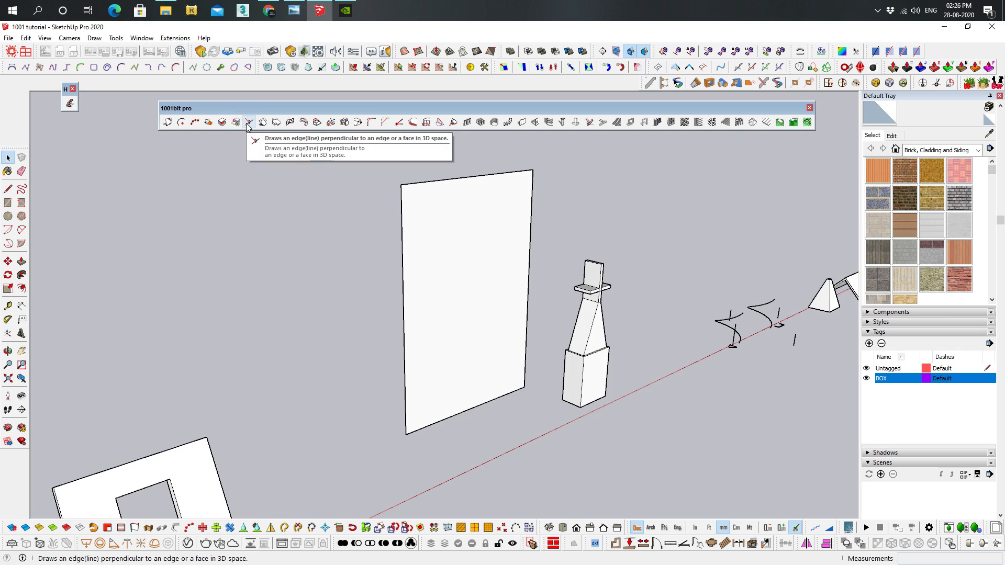
middle_click_drag(549, 240, 498, 307)
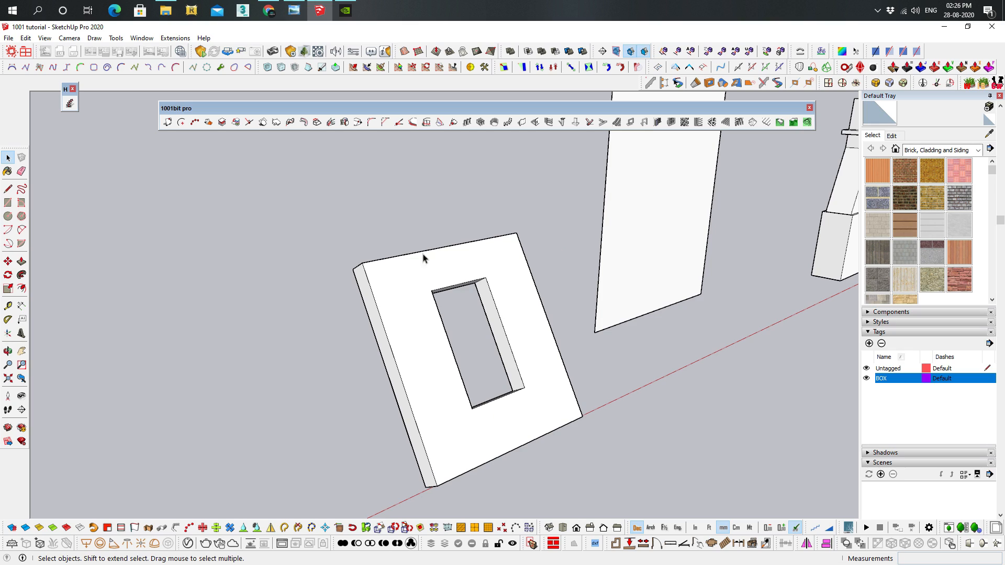
Try drawing a plain line inside the tilted wall group from the wall's upper edge to the opening, then undo it
triple_click(476, 268)
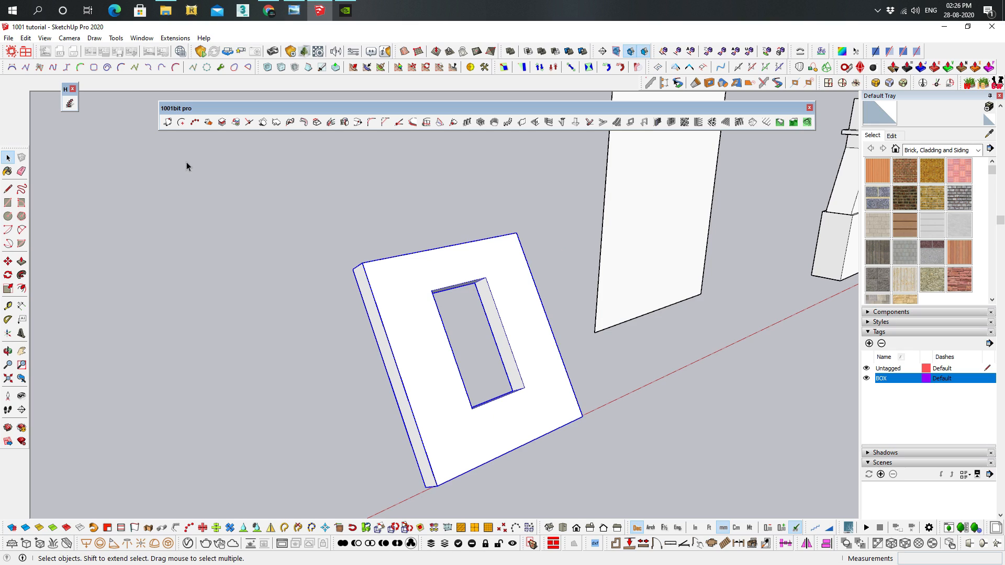
scroll(475, 247, "up", 2)
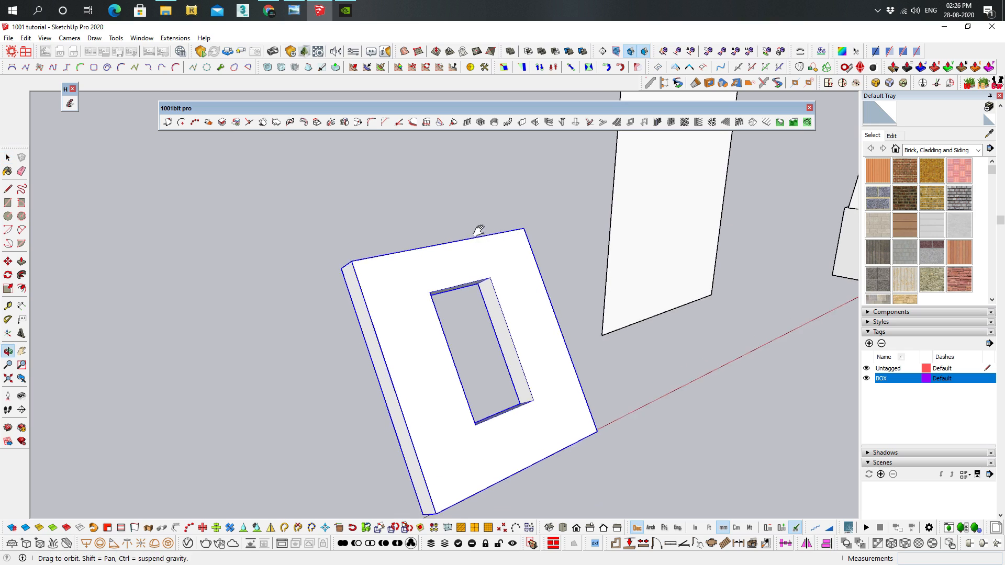
double_click(518, 265)
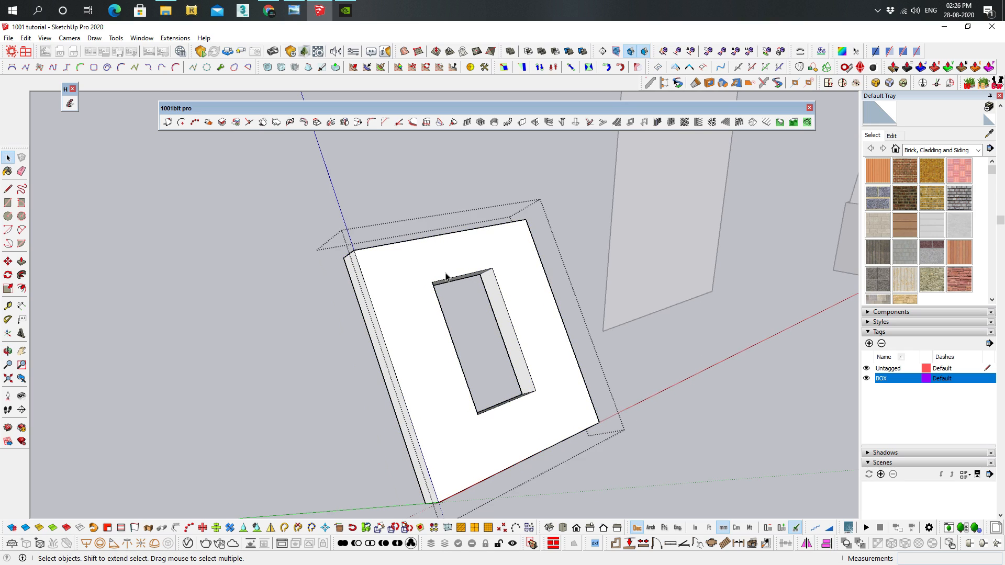
key("l")
left_click(439, 237)
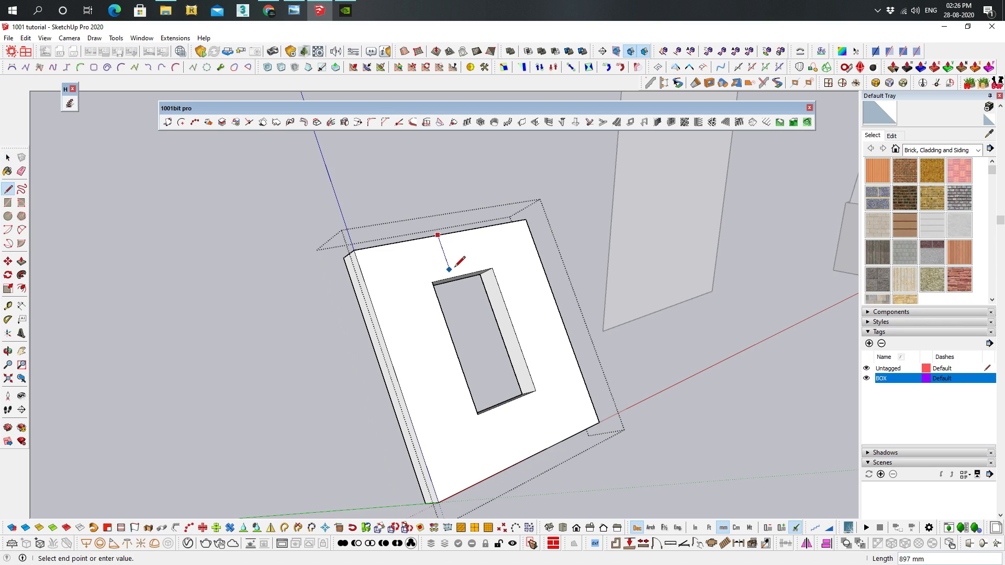
left_click(453, 277)
key("ctrl+z")
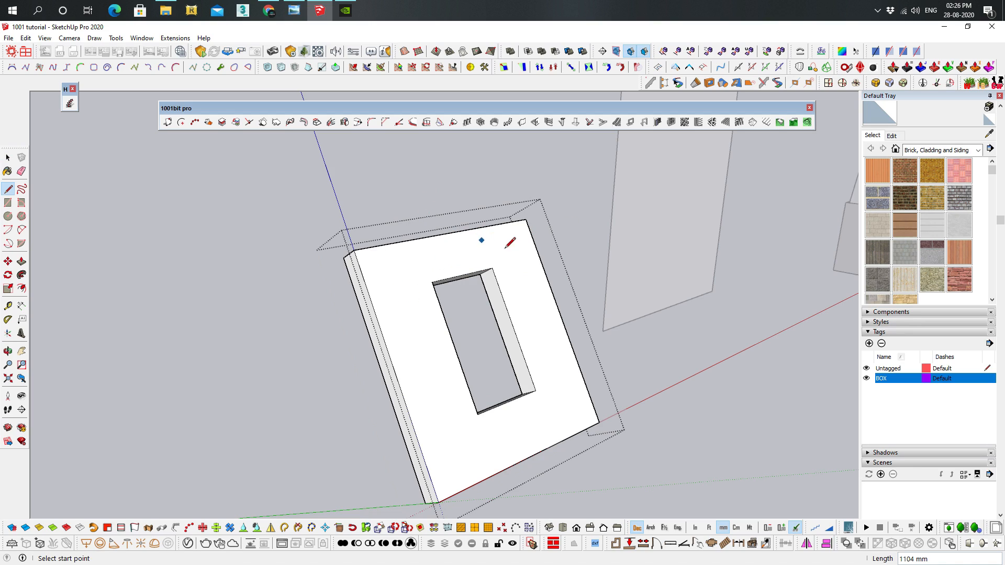
key("space")
key("Escape")
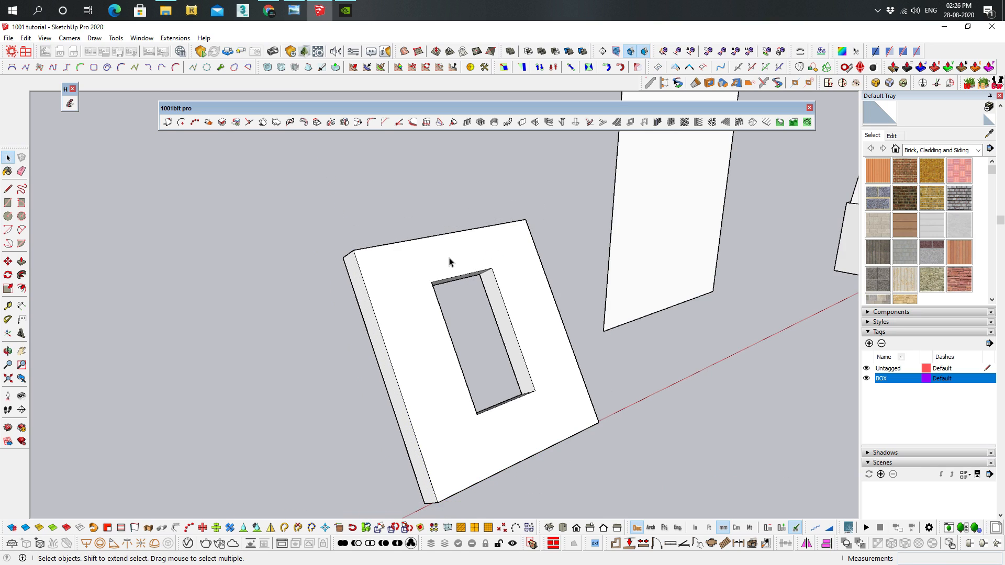
Inside the tilted wall group, draw three perpendicular edges from the opening's upper, side and lower edges to the wall's outer edges
double_click(396, 249)
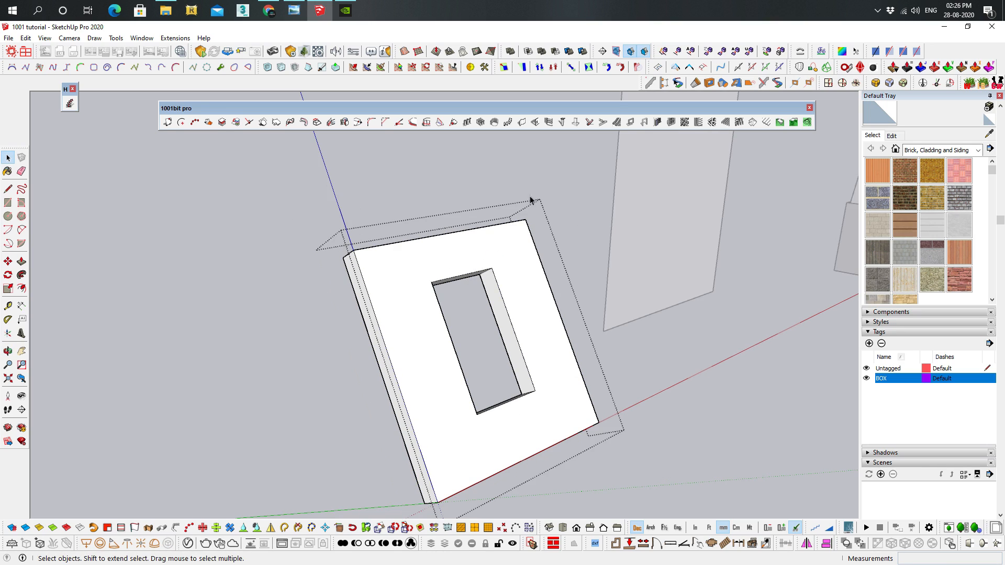
left_click(249, 122)
left_click(460, 276)
left_click(445, 235)
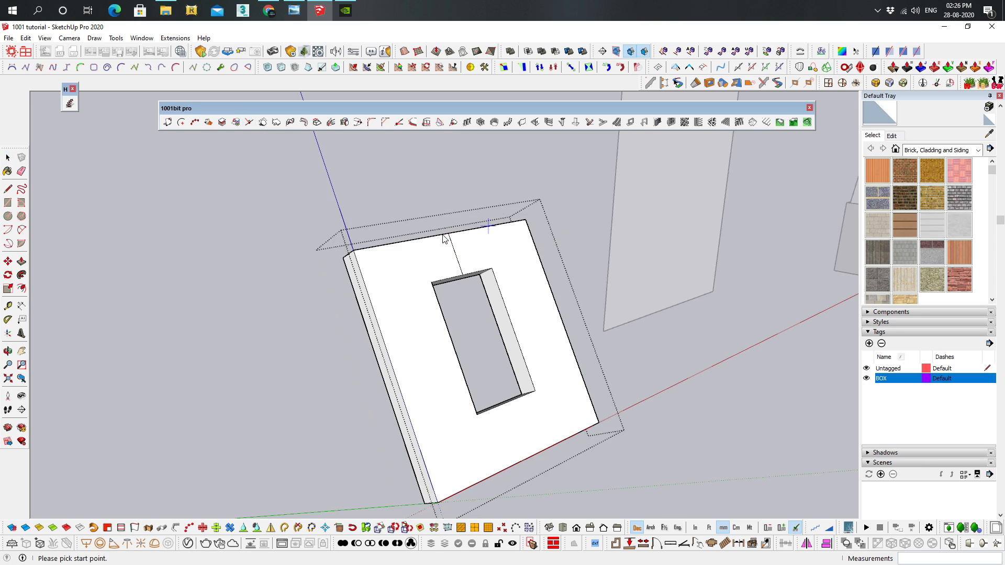
left_click(514, 328)
left_click(558, 316)
left_click(507, 402)
left_click(526, 457)
middle_click_drag(764, 315, 620, 305)
key("space")
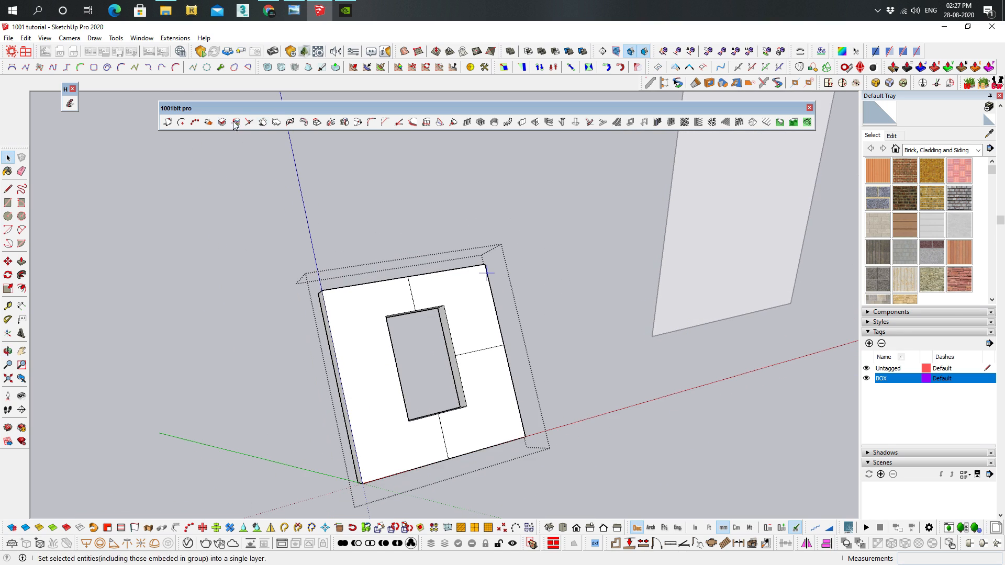
Project the entire bottle model onto the upright panel, using the three-point plane face tool with three panel corners
mouse_move(588, 250)
middle_mouse_down()
mouse_move(682, 186)
mouse_move(462, 265)
mouse_move(595, 166)
mouse_move(594, 231)
middle_mouse_up()
scroll(560, 213, "up", 2)
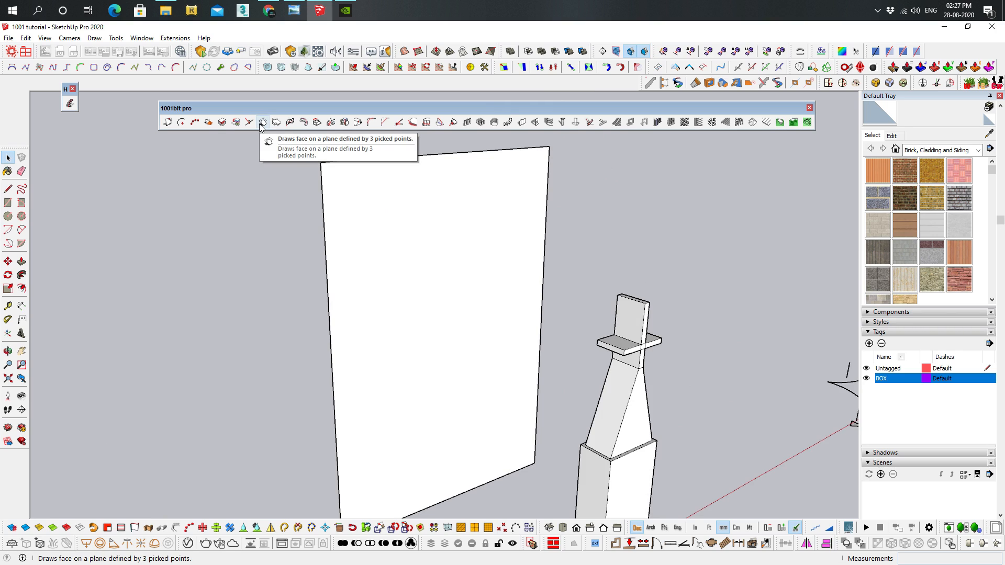
scroll(575, 325, "down", 5)
scroll(558, 307, "up", 3)
middle_click_drag(600, 329, 532, 283, "shift")
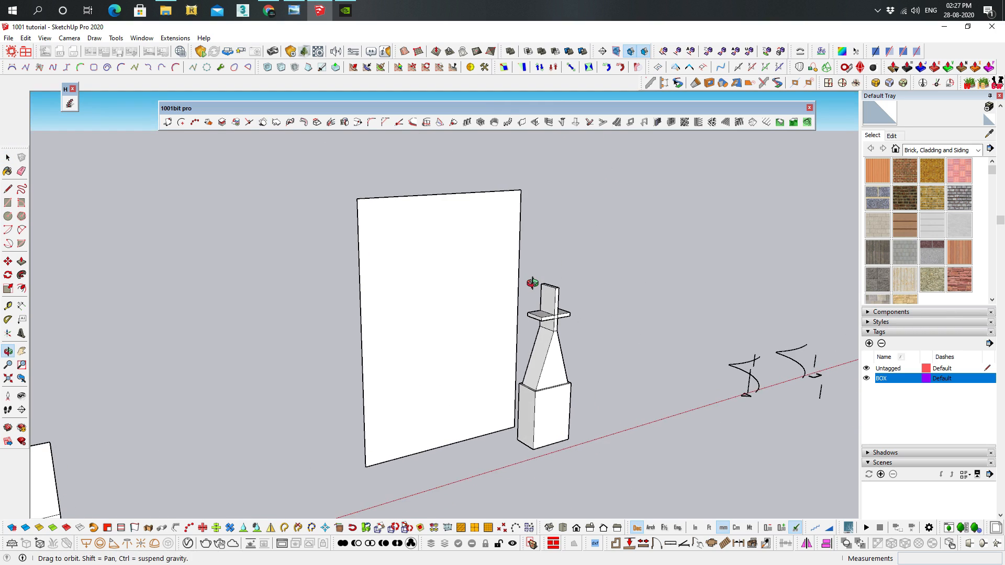
scroll(561, 317, "up", 2)
middle_click_drag(558, 338, 567, 346)
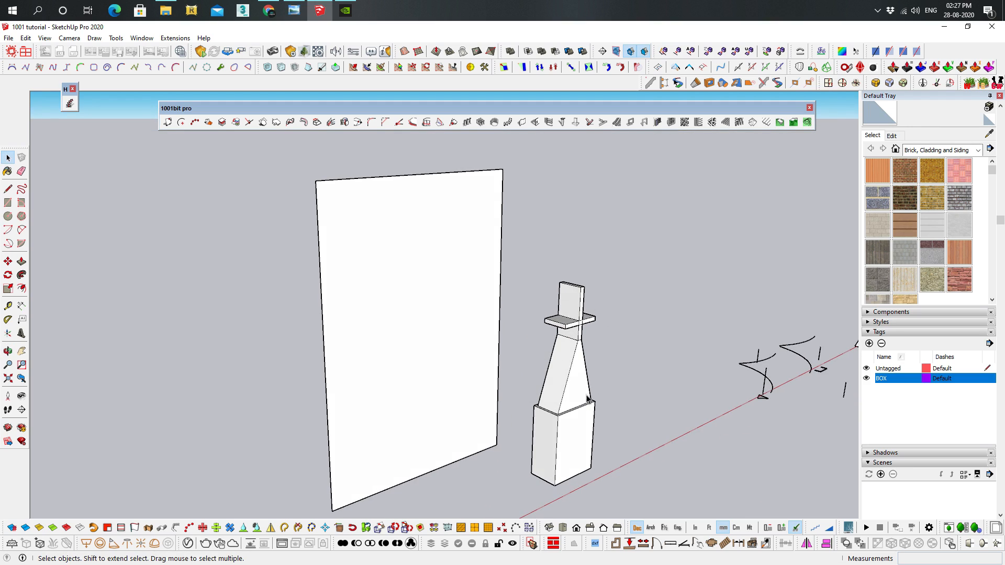
middle_click_drag(565, 359, 575, 365, "shift")
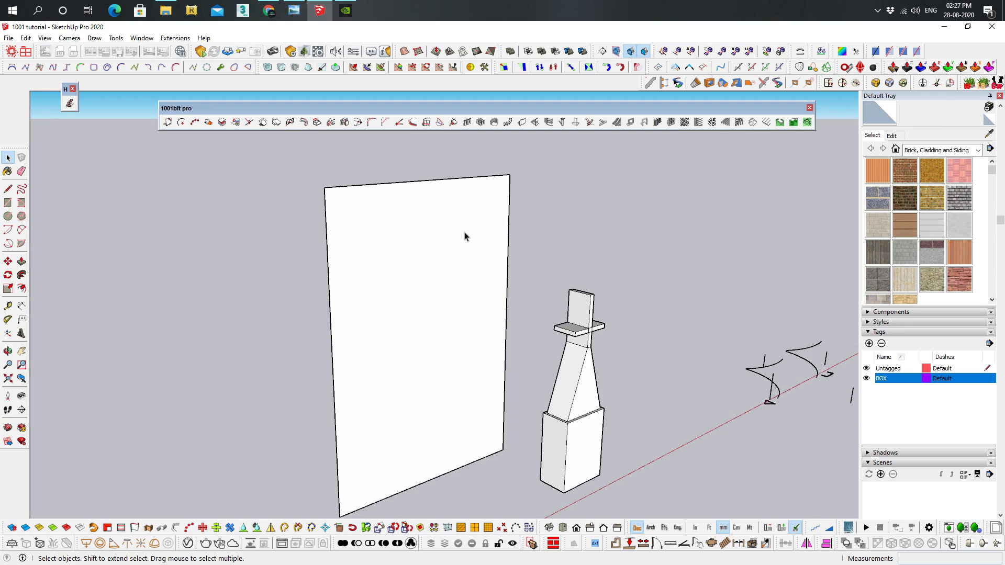
left_click(569, 371)
left_click_drag(529, 228, 643, 520)
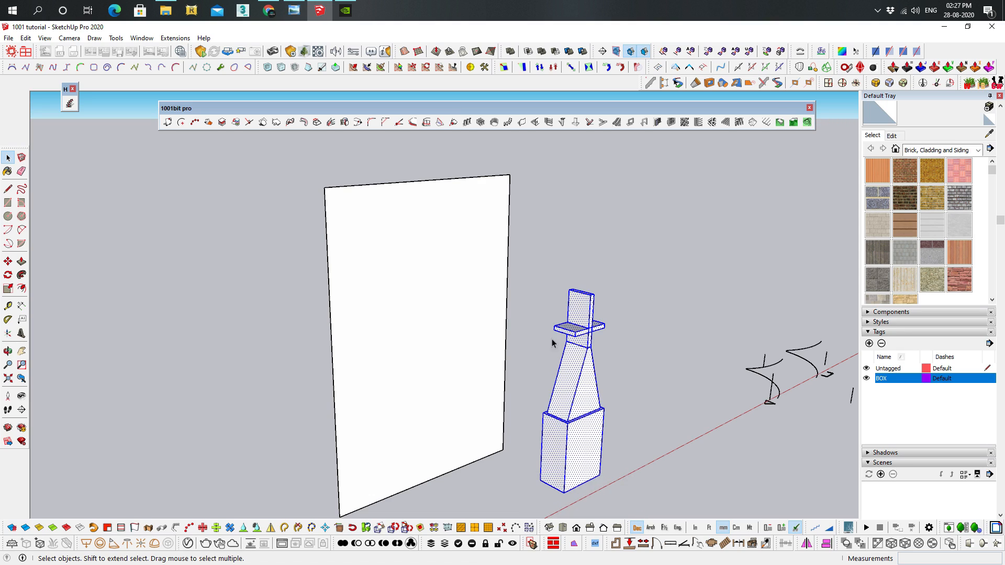
left_click(264, 126)
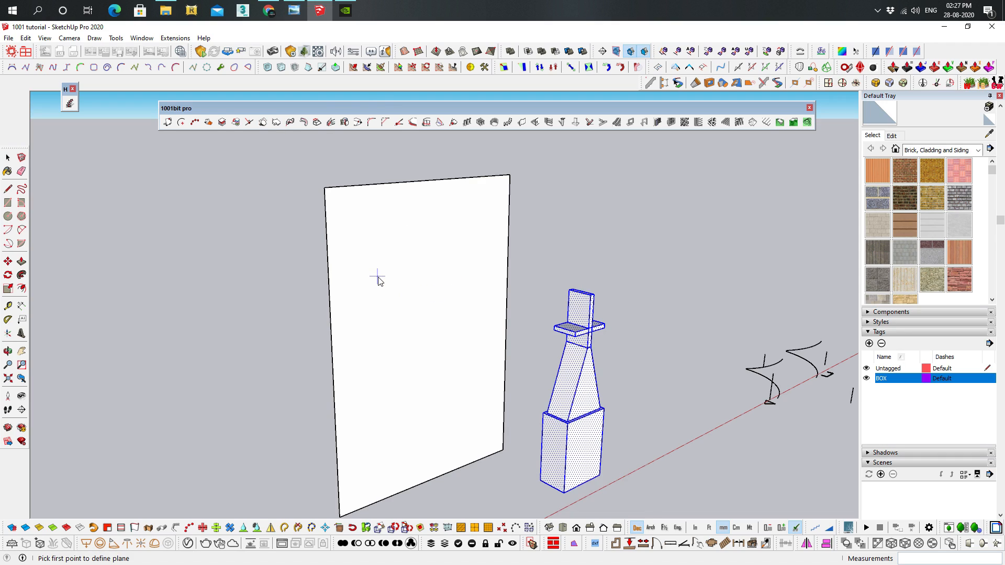
left_click(325, 190)
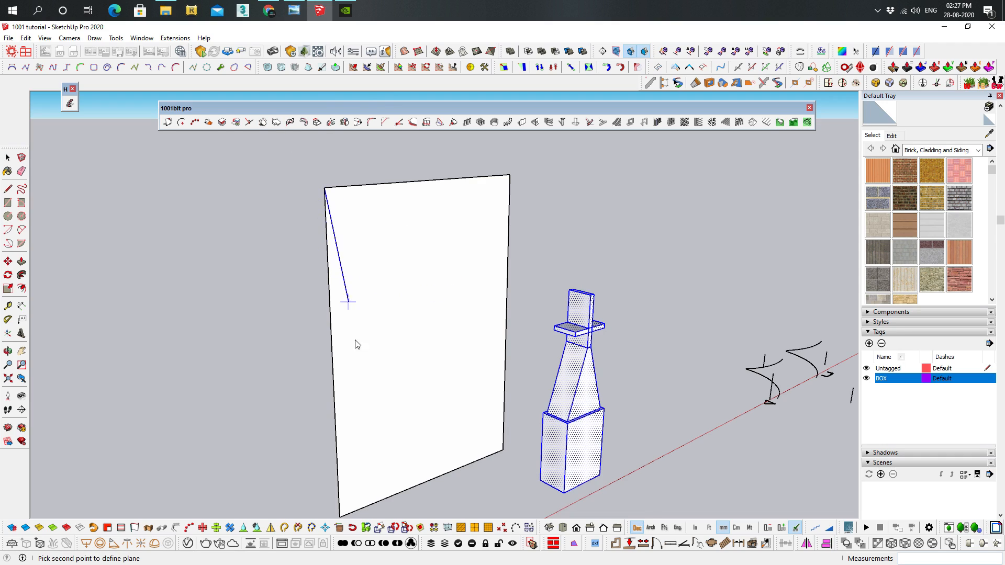
scroll(348, 517, "down", 1)
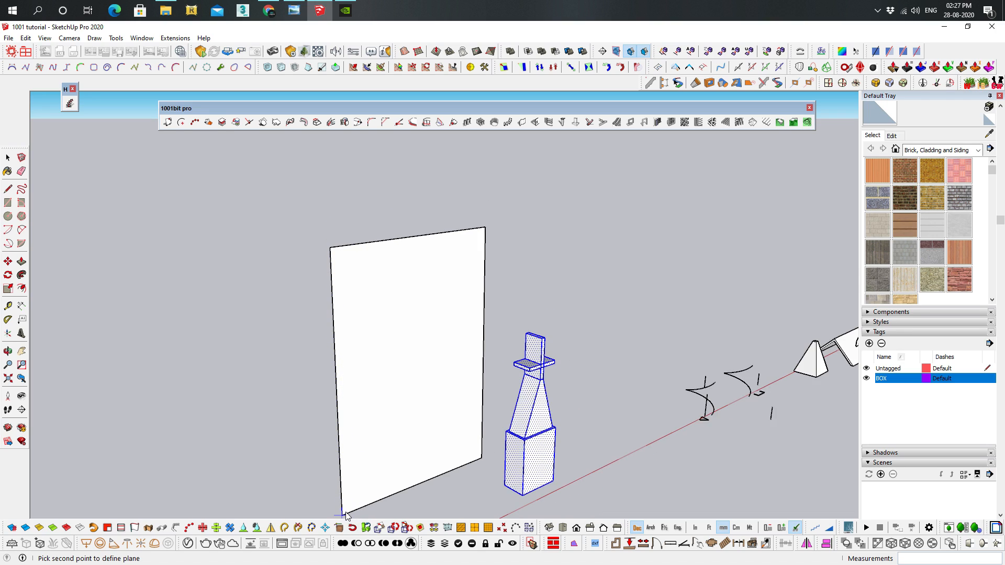
left_click(482, 460)
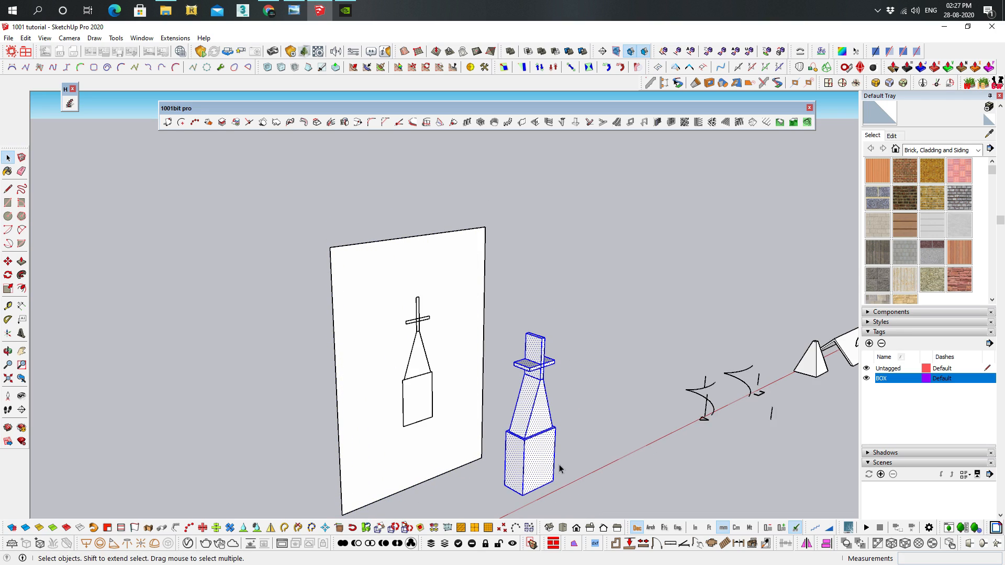
Inspect the projected bottle outline from several angles and delete it from the upright panel
scroll(420, 335, "up", 3)
mouse_move(424, 318)
middle_mouse_down()
mouse_move(794, 276)
mouse_move(415, 285)
mouse_move(512, 240)
mouse_move(529, 269)
mouse_move(599, 214)
mouse_move(314, 314)
middle_mouse_up()
scroll(456, 266, "down", 5)
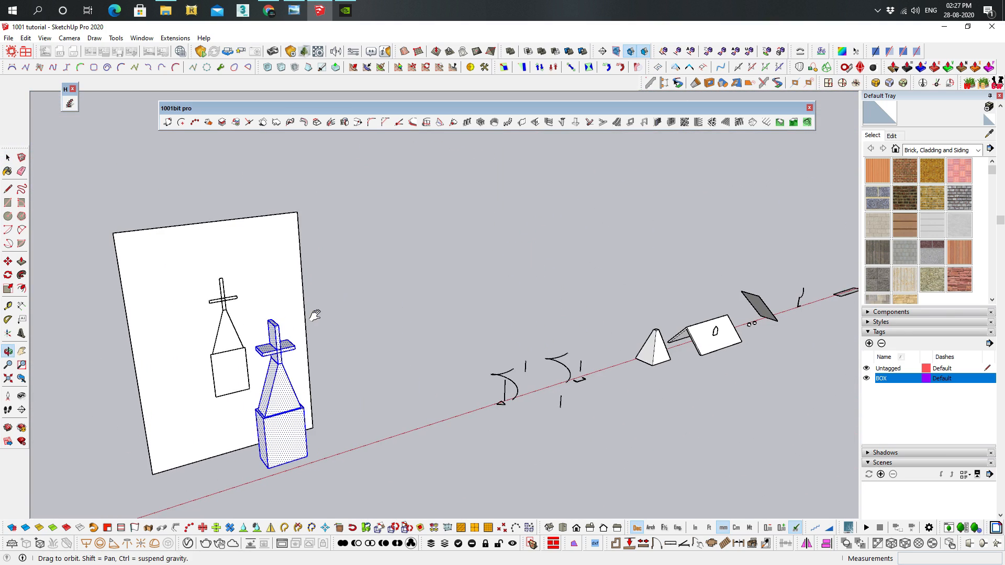
scroll(183, 386, "up", 4)
mouse_move(184, 386)
middle_mouse_down()
mouse_move(354, 294)
mouse_move(294, 303)
middle_mouse_up()
scroll(294, 303, "down", 5)
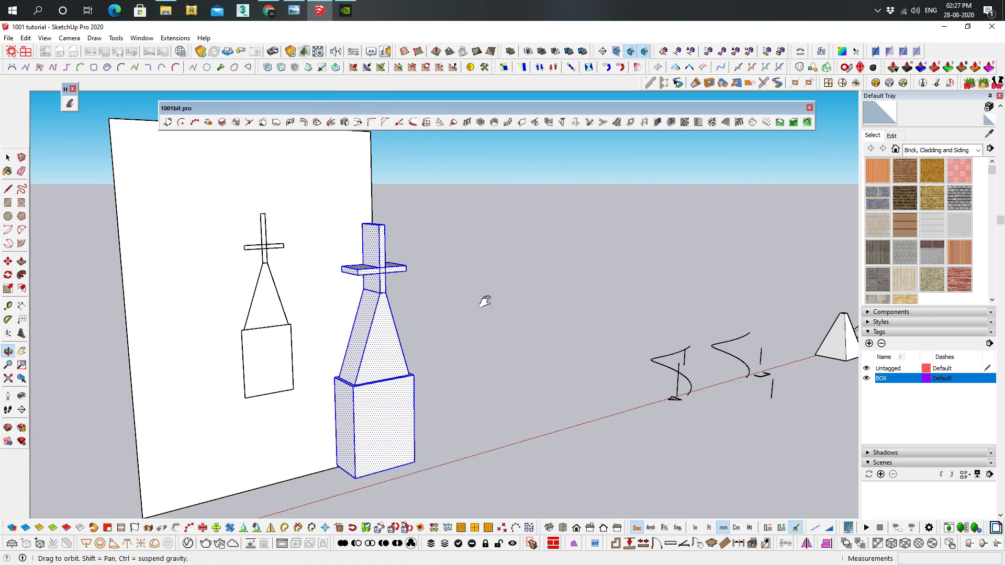
middle_click_drag(479, 299, 572, 318)
key("space")
mouse_move(291, 208)
left_mouse_down()
mouse_move(392, 425)
mouse_move(390, 417)
left_mouse_up()
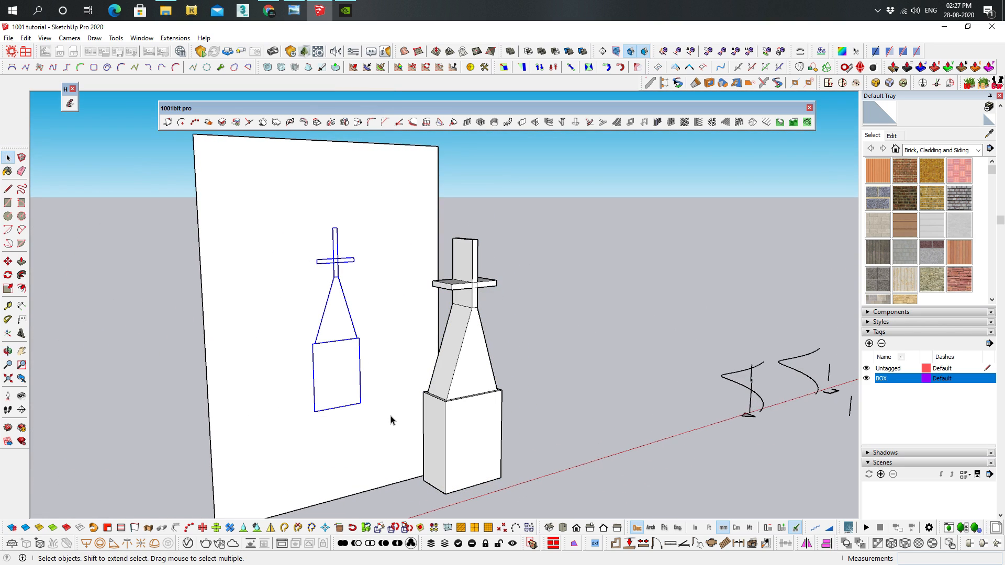
key("Delete")
middle_click_drag(411, 277, 489, 266, "shift")
left_click(408, 233)
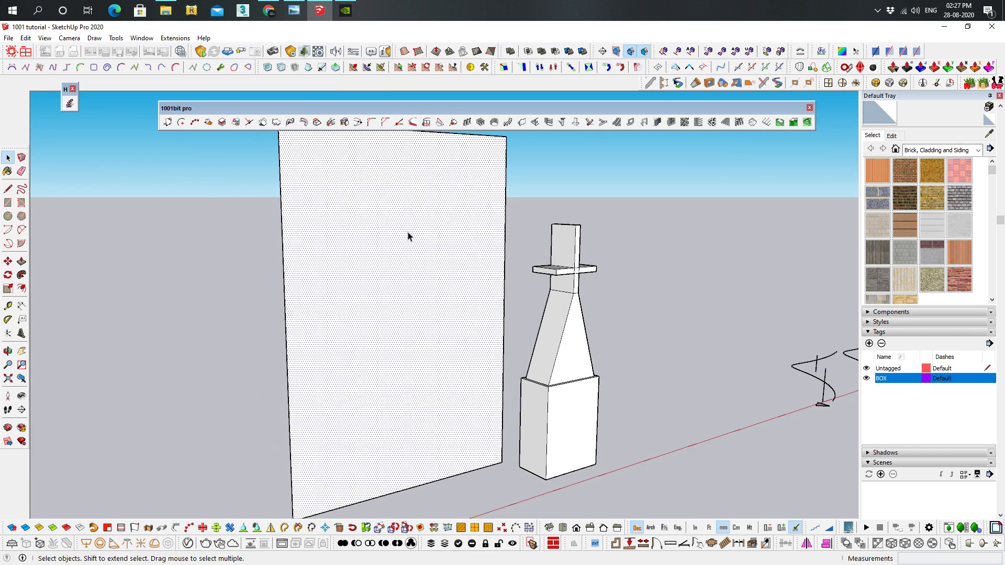
left_click(263, 122)
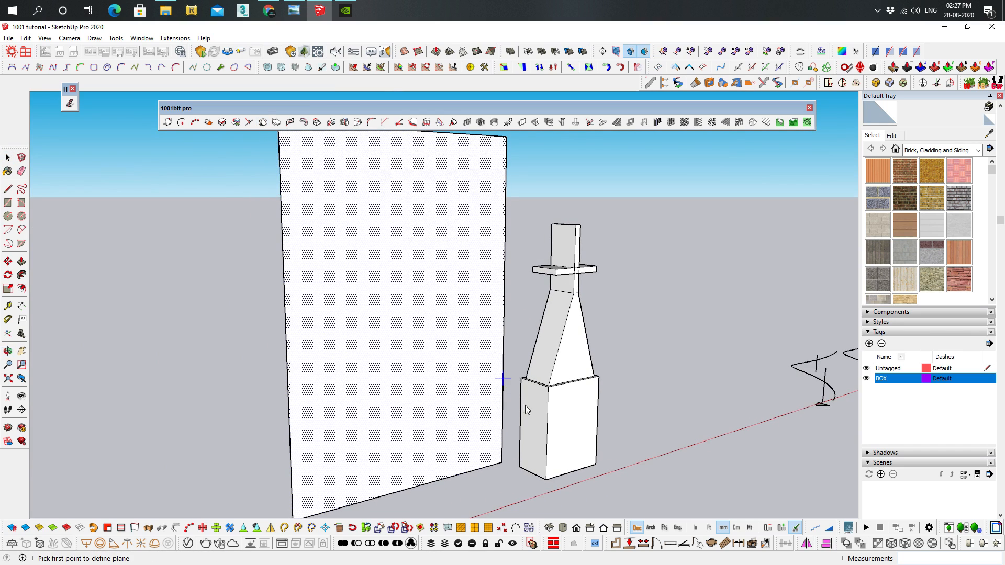
left_click(520, 467)
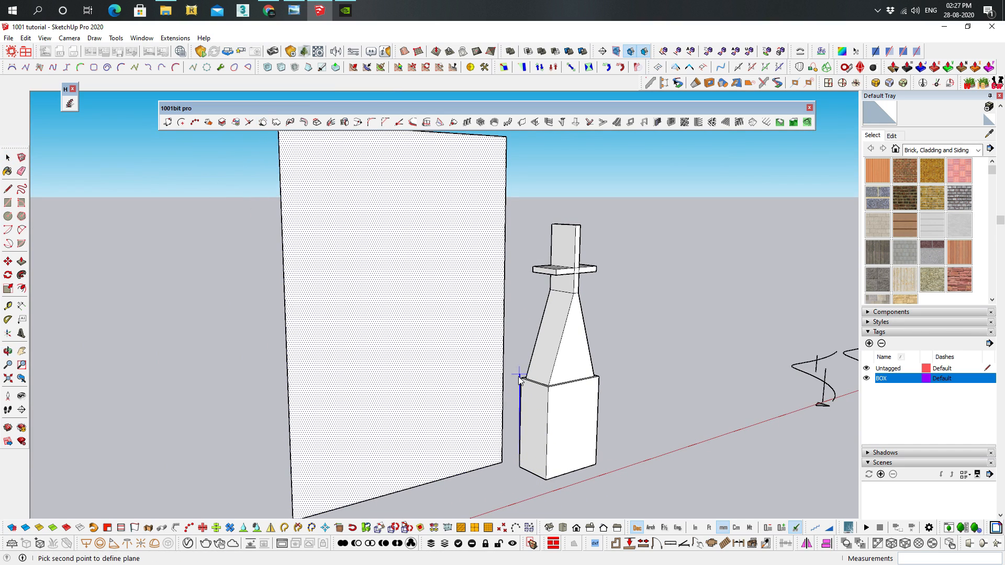
left_click(520, 378)
key("space")
scroll(449, 381, "down", 3)
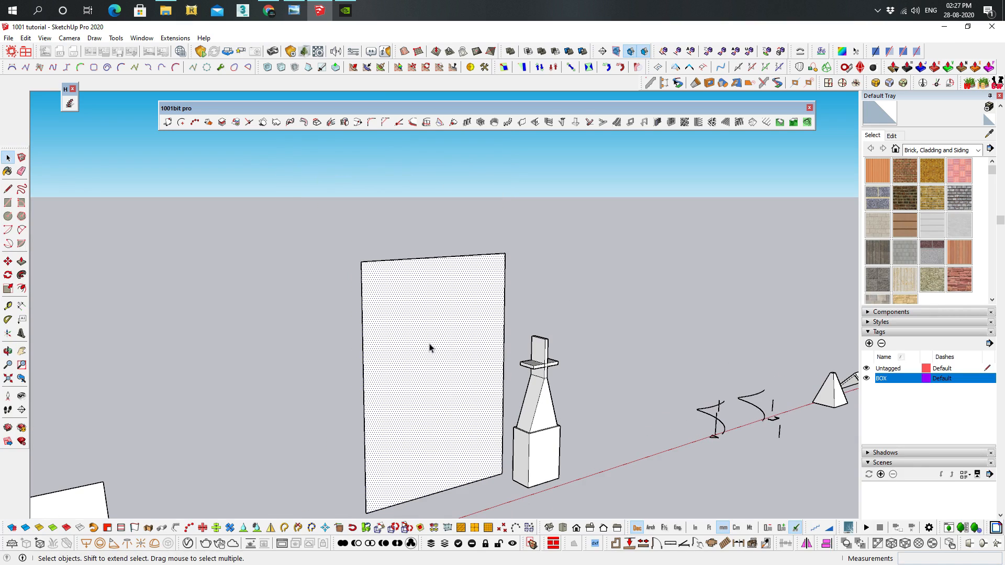
left_click(571, 393)
mouse_move(520, 392)
middle_mouse_down()
mouse_move(544, 381)
mouse_move(516, 346)
middle_mouse_up()
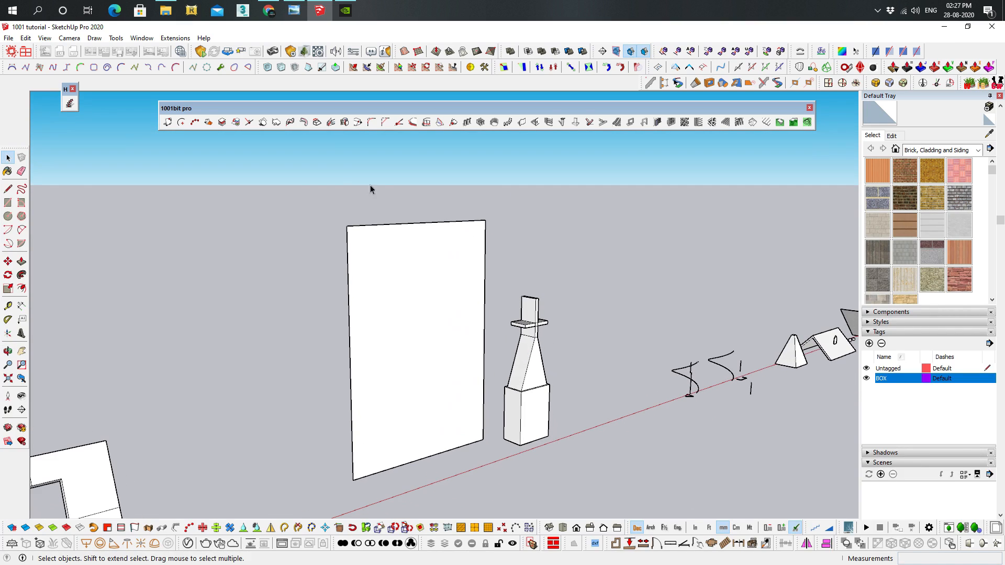
With nothing selected, start the three-point plane face tool and define the plane by three corners of the upright panel
left_click(263, 122)
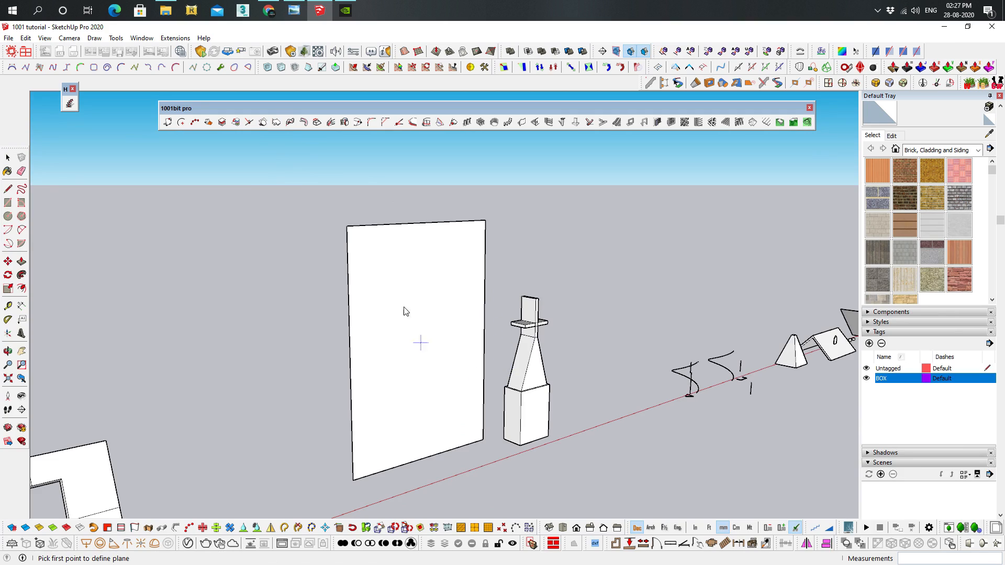
left_click(347, 227)
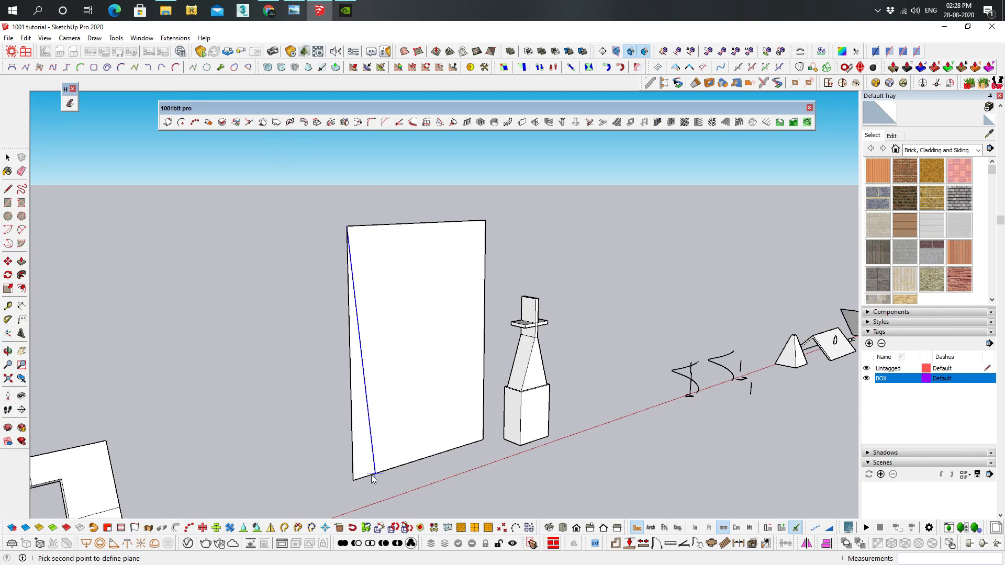
left_click(354, 480)
left_click(483, 442)
Trace the bottle's side profile from its base to its neck as face points on the panel's plane, then cancel the face
scroll(522, 425, "up", 3)
scroll(522, 421, "up", 1)
left_click(490, 458)
scroll(493, 356, "up", 2)
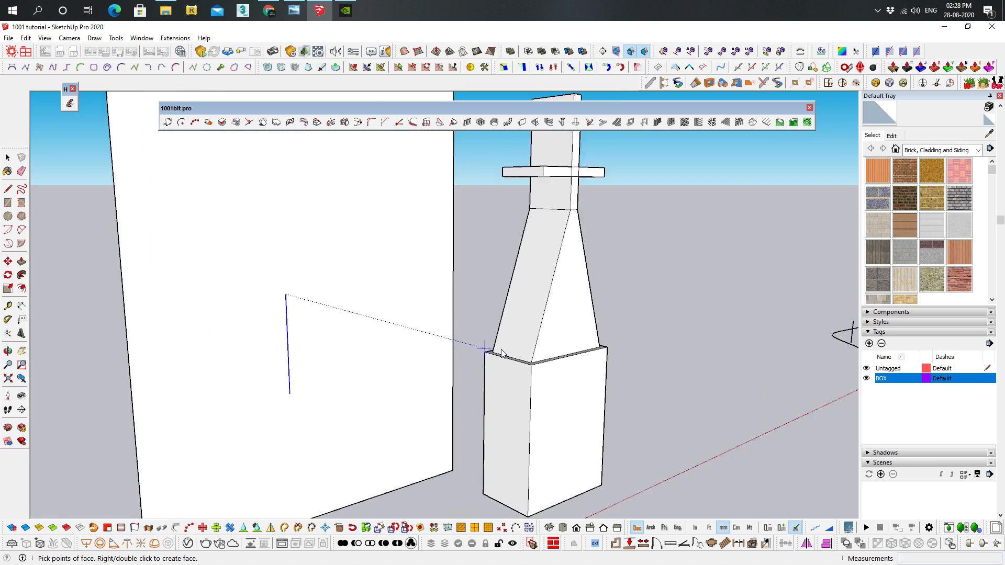
left_click(492, 354)
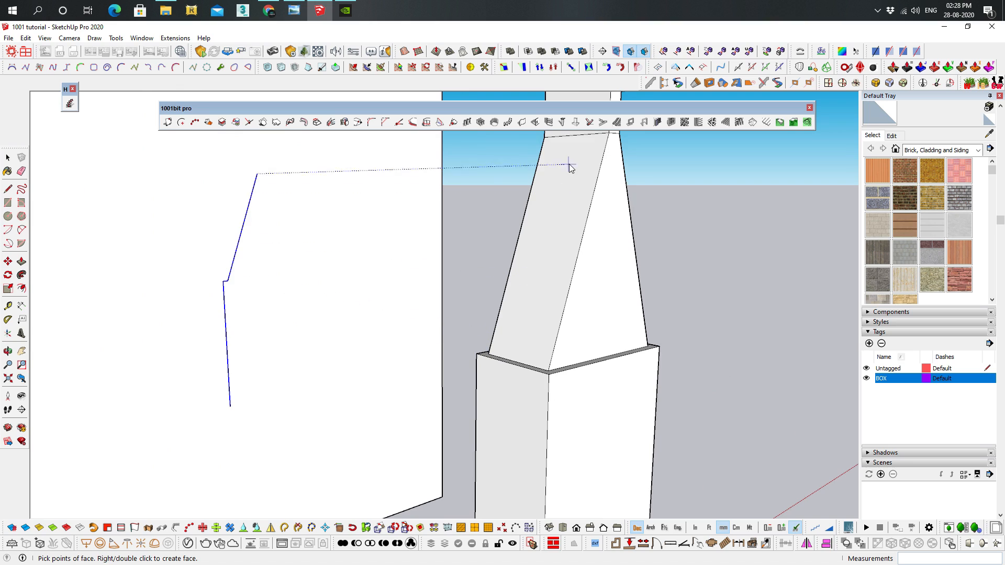
scroll(585, 247, "down", 4)
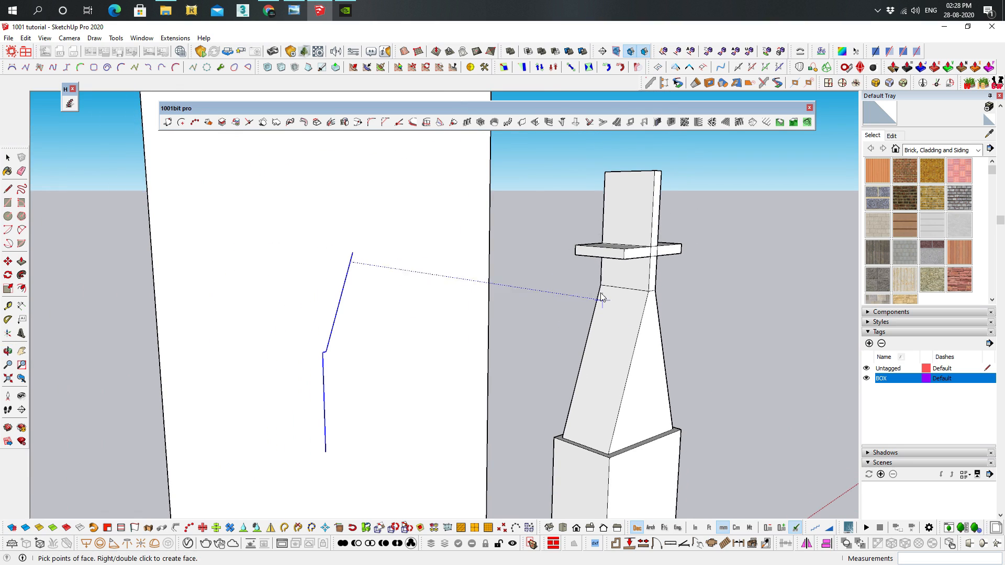
middle_click_drag(602, 287, 599, 206)
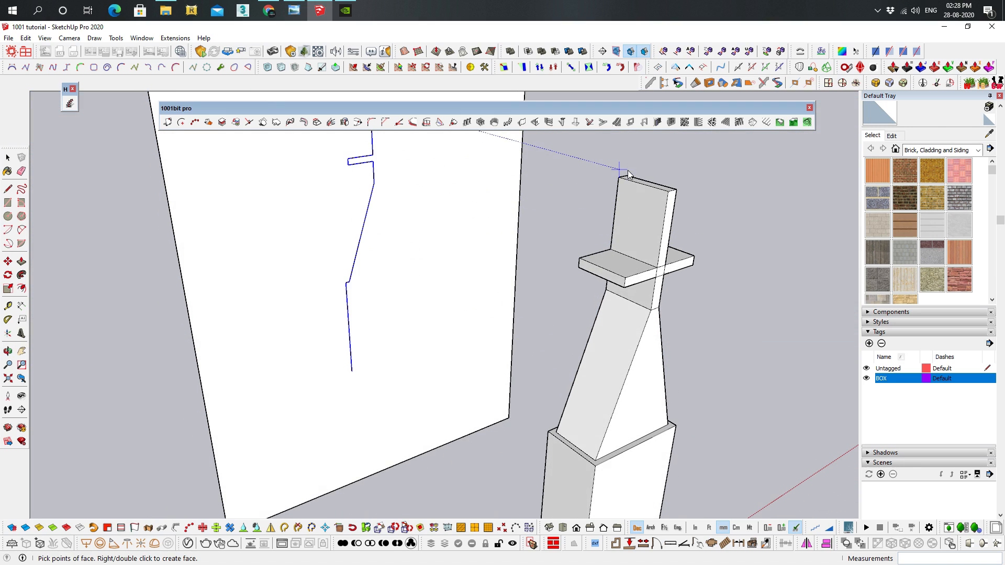
scroll(616, 265, "down", 2)
key("space")
Select the whole bottle model again and project it onto the plane through three corners of the upright panel
scroll(675, 295, "down", 4)
middle_click_drag(660, 301, 580, 221)
middle_click_drag(563, 356, 523, 251)
left_click_drag(534, 231, 631, 519)
middle_click_drag(531, 274, 551, 231)
left_click_drag(551, 231, 644, 511)
left_click_drag(522, 237, 624, 511)
middle_click_drag(523, 424, 418, 387)
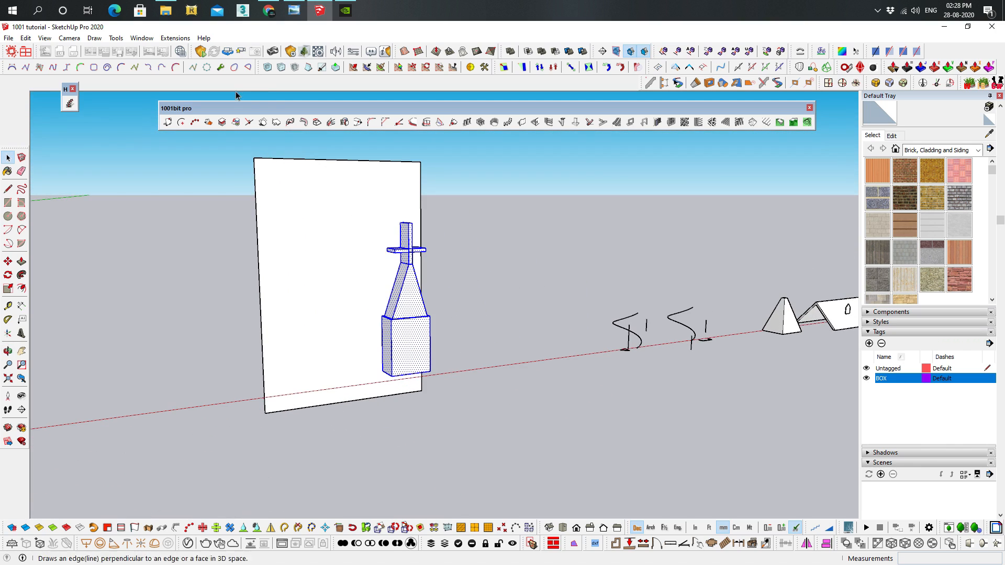
left_click(262, 122)
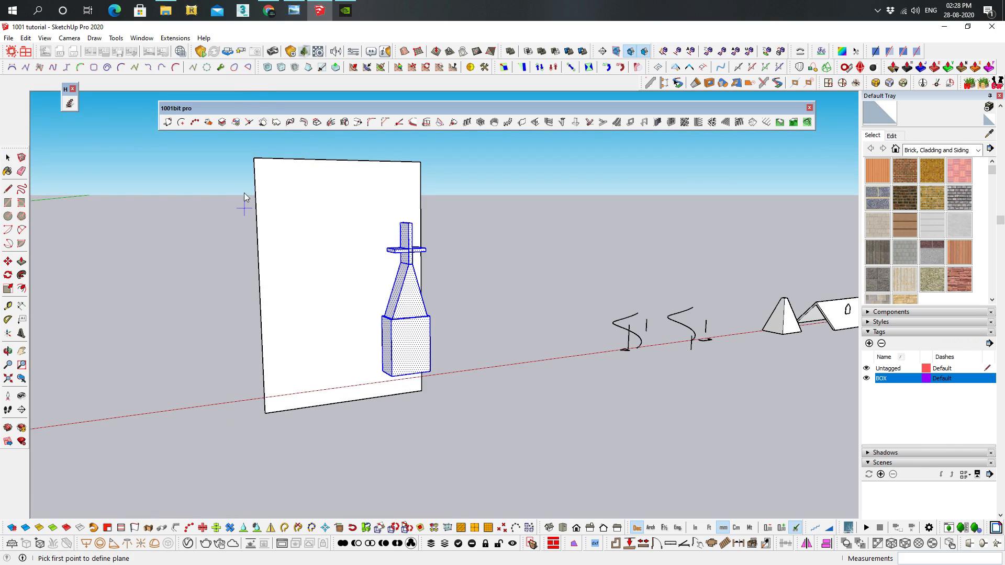
left_click(254, 160)
left_click(265, 414)
left_click(423, 395)
View the bottle and panel, then bring the separate vertical lines along the red axis into close view
middle_click_drag(377, 329, 454, 355)
scroll(518, 355, "up", 1)
middle_click_drag(518, 354, 516, 270)
middle_click_drag(556, 310, 390, 334)
scroll(443, 415, "up", 3)
scroll(292, 410, "up", 2)
middle_click_drag(339, 391, 392, 393, "shift")
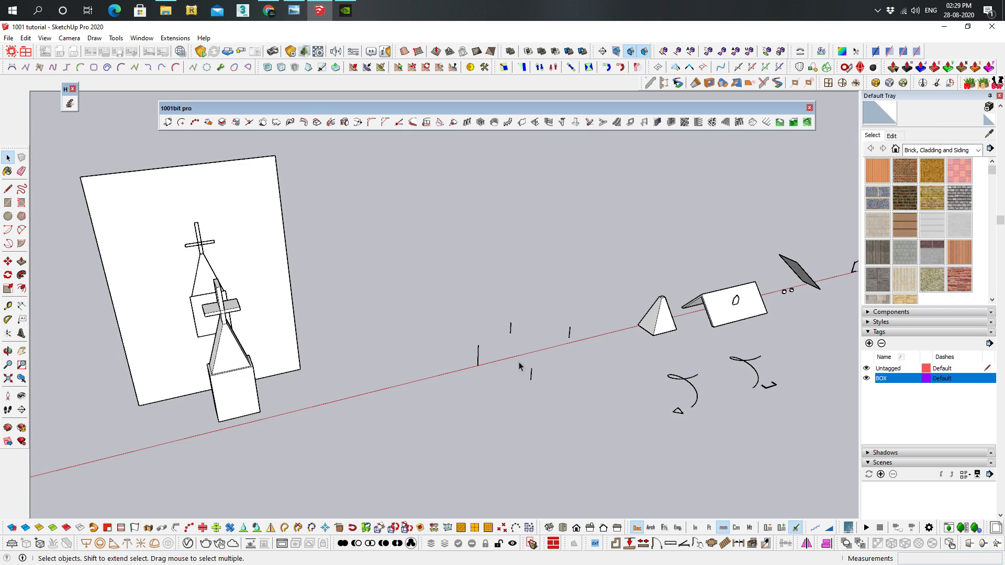
scroll(520, 365, "up", 4)
scroll(561, 431, "up", 3)
middle_click_drag(588, 232, 483, 314)
middle_click_drag(563, 323, 288, 307)
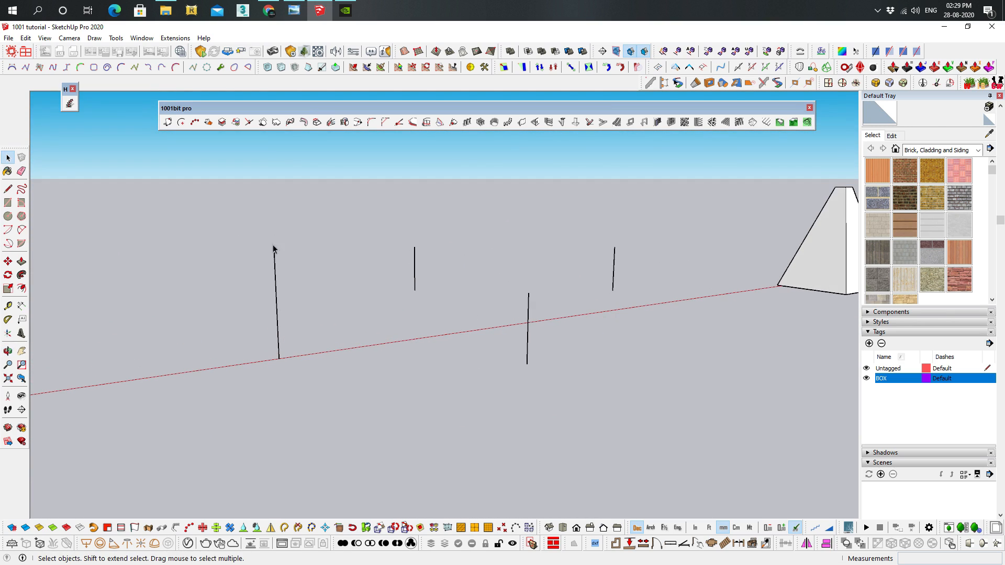
Draw lines joining the top ends of the four separate vertical lines into a closed loop
mouse_move(292, 258)
middle_mouse_down()
mouse_move(280, 287)
mouse_move(282, 270)
middle_mouse_up()
key("l")
left_click(243, 301)
left_click(406, 259)
left_click(610, 264)
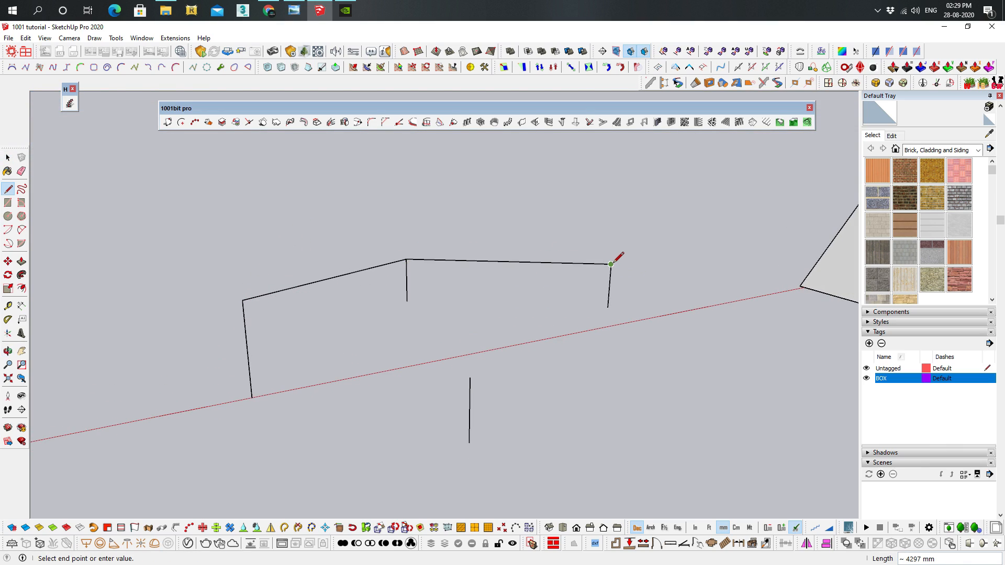
left_click(469, 377)
left_click(243, 301)
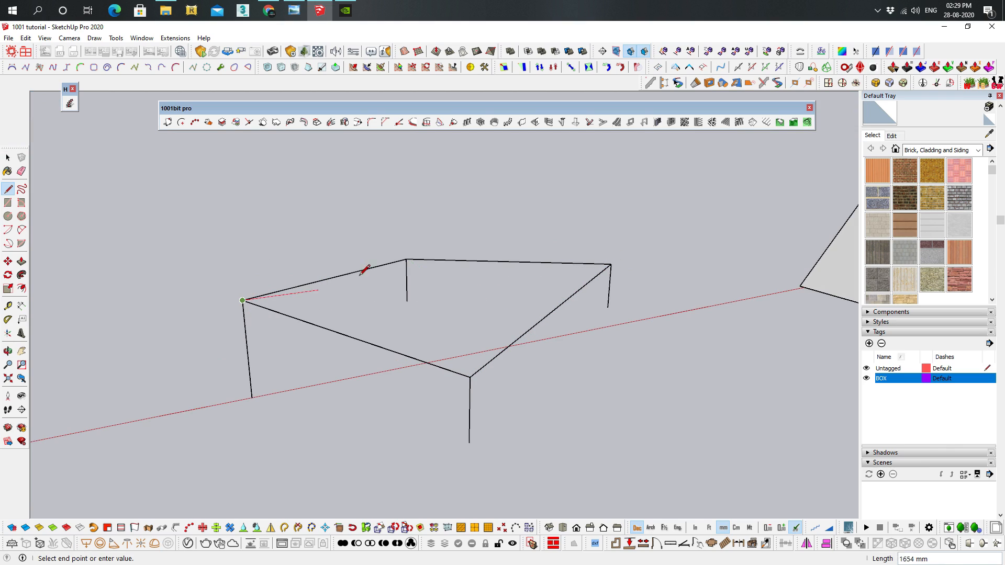
key("Escape")
Draw a diagonal between two opposite corners of the loop to fill it with two triangular faces
left_click(406, 259)
left_click(469, 377)
middle_click_drag(415, 280, 365, 294)
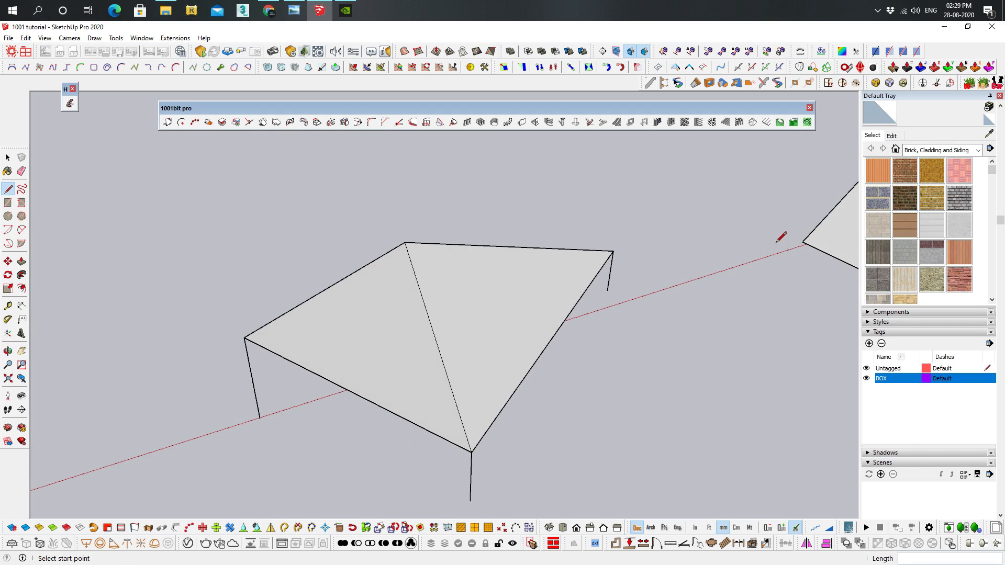
Undo the diagonal and all the lines joining the tops of the vertical lines
key("ctrl+z")
key("ctrl+z")
key("ctrl+z")
key("ctrl+z")
key("ctrl+z")
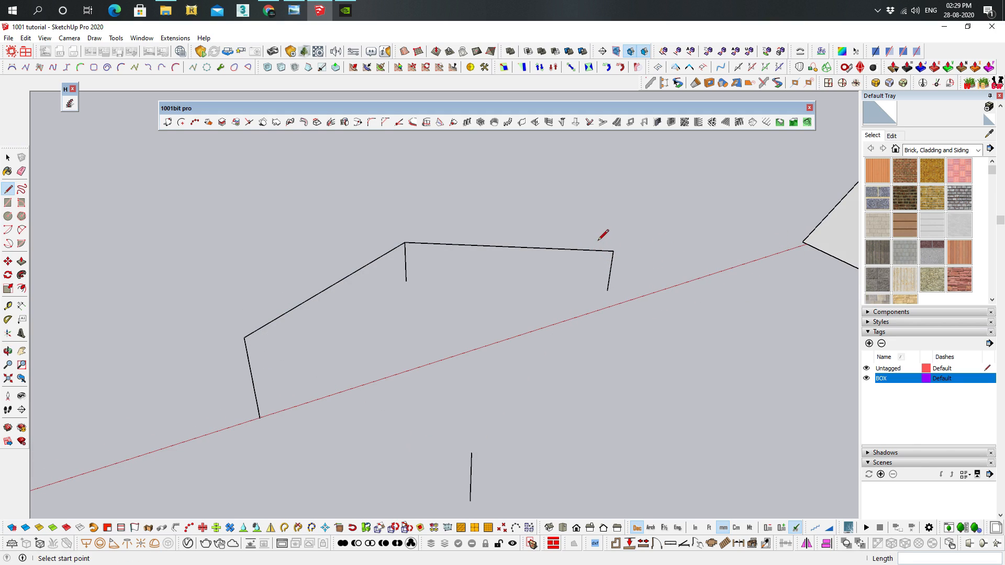
middle_click_drag(458, 249, 337, 179)
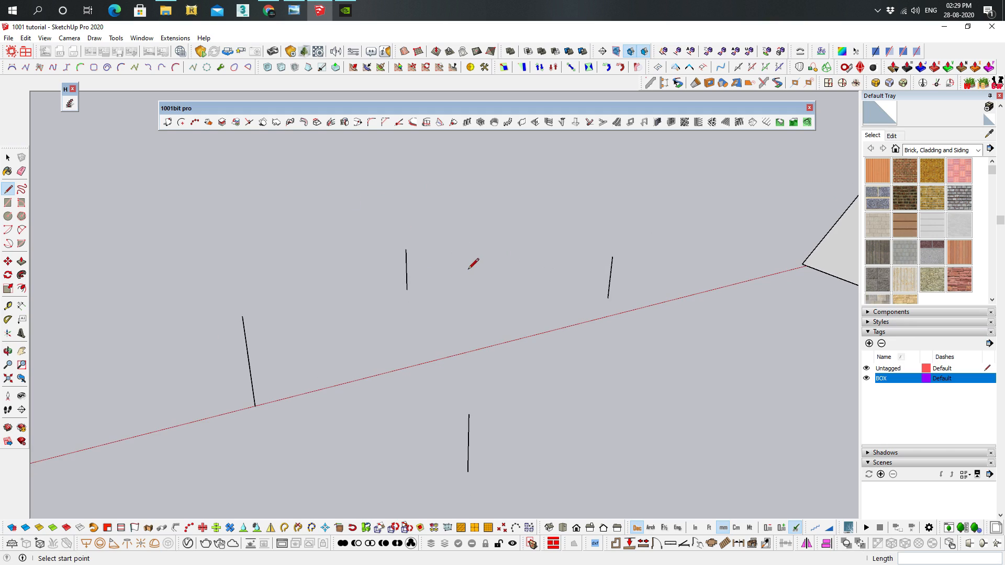
Create a best-fit face through the top ends of the four vertical lines with the 1001bit Pro non-coplanar points tool
middle_click_drag(473, 264, 453, 218)
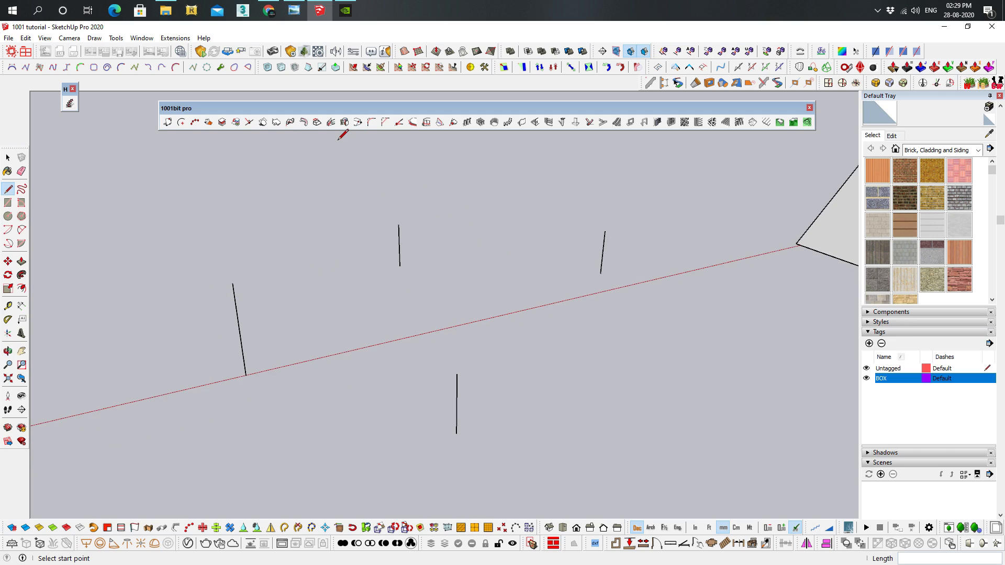
left_click(276, 122)
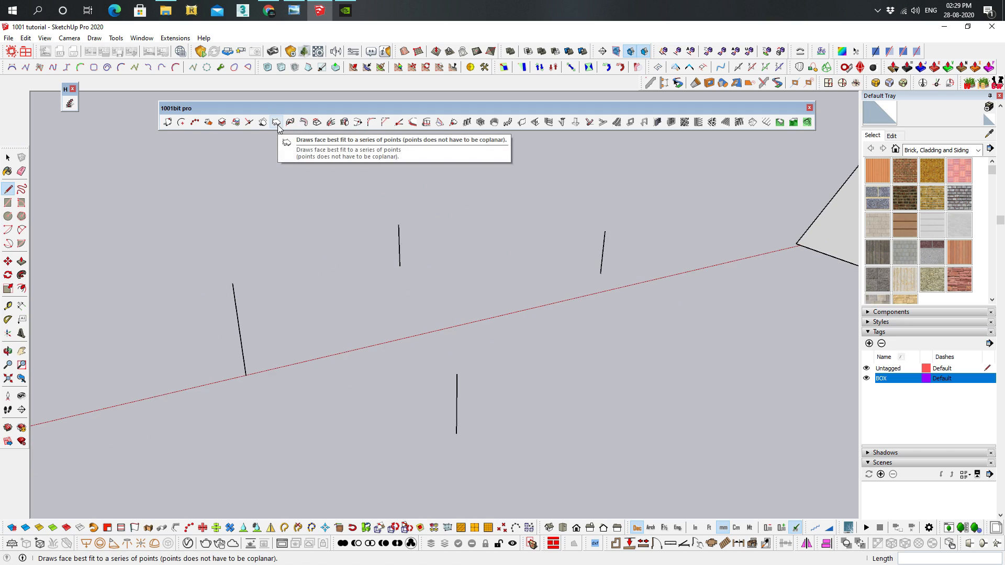
left_click(457, 374)
left_click(233, 284)
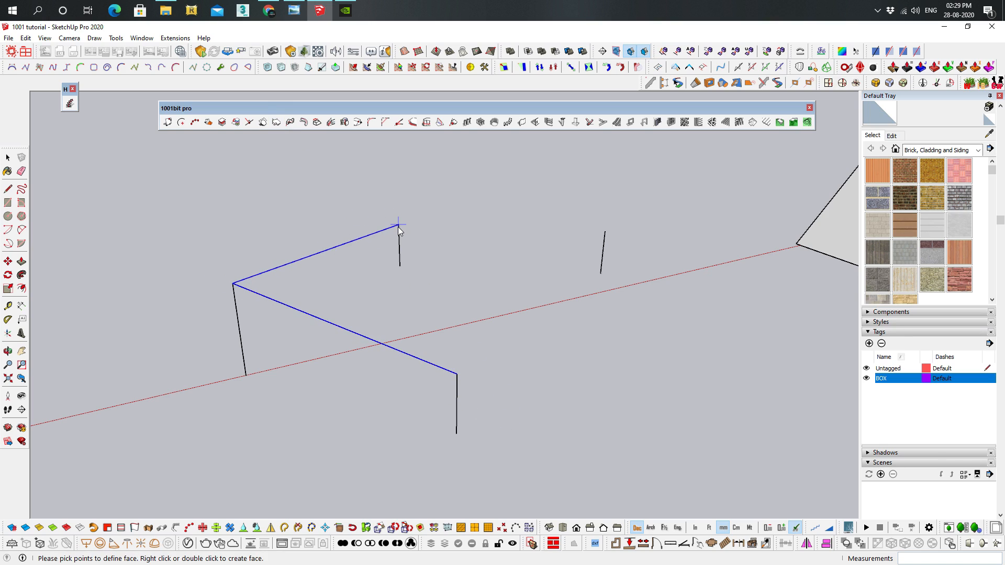
left_click(399, 225)
left_click(605, 231)
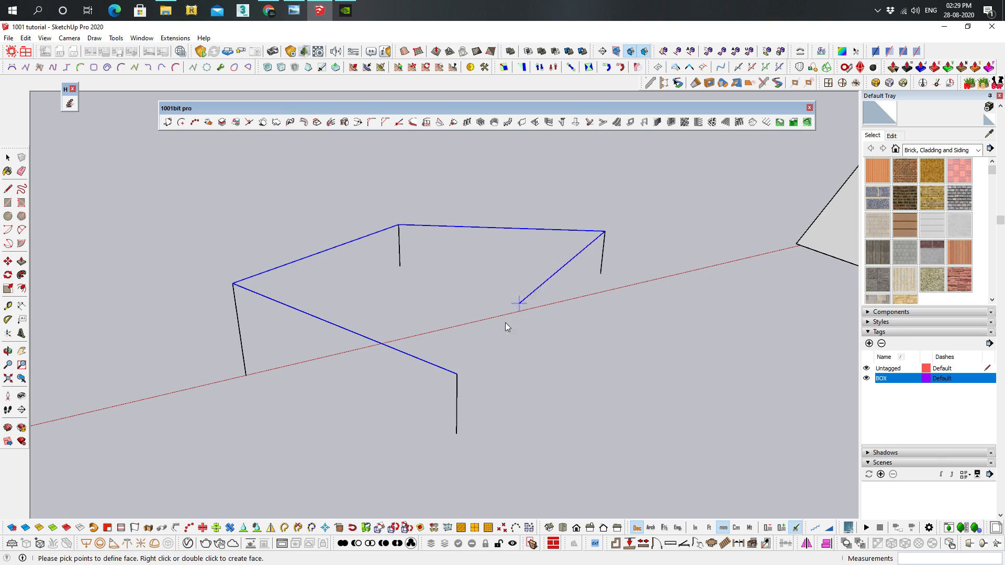
double_click(456, 375)
Select the best-fit face over the vertical lines and delete it
middle_click_drag(487, 305, 440, 253)
middle_click_drag(617, 305, 310, 268)
middle_click_drag(558, 245, 381, 384)
key("space")
left_click(430, 322)
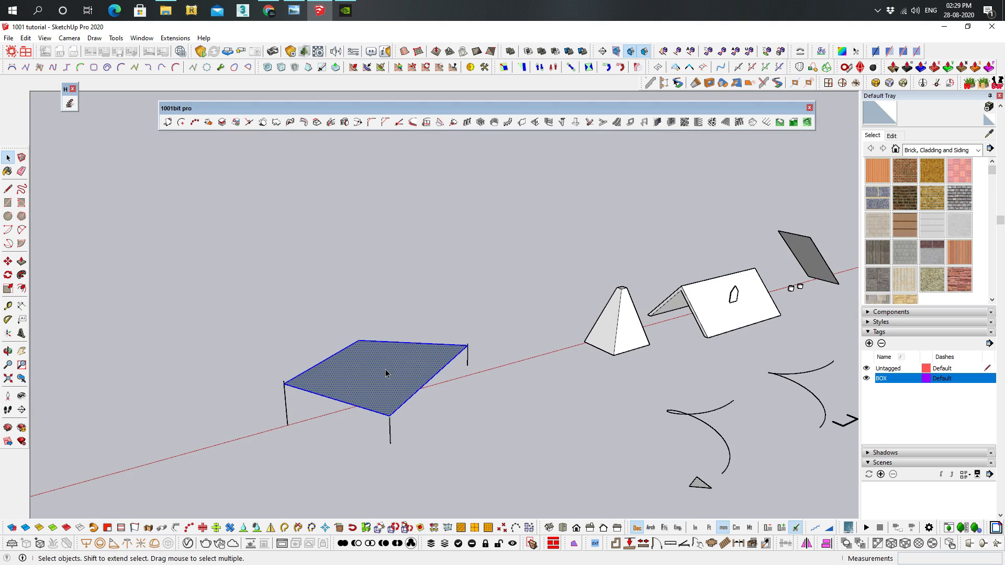
key("Delete")
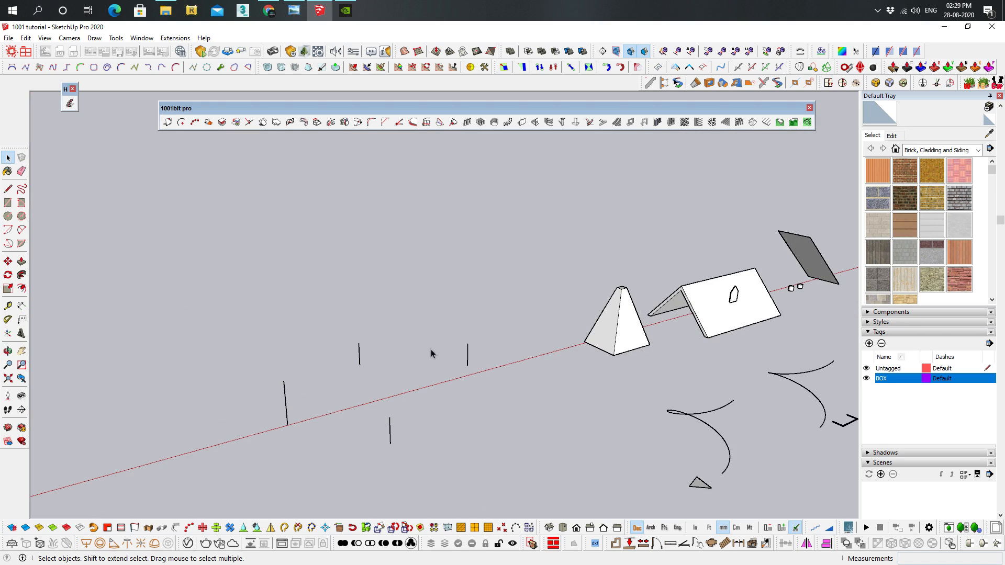
Extrude the triangular face along the nearby spiral curve, using a triangle corner as reference point and the curve's lower end as start
middle_click_drag(679, 392, 415, 206)
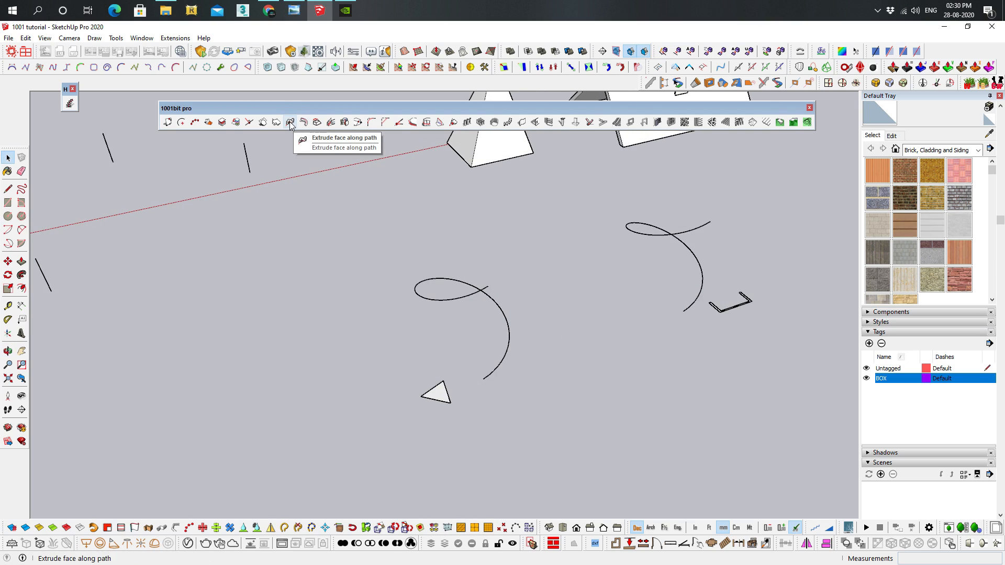
middle_click_drag(617, 457, 500, 275)
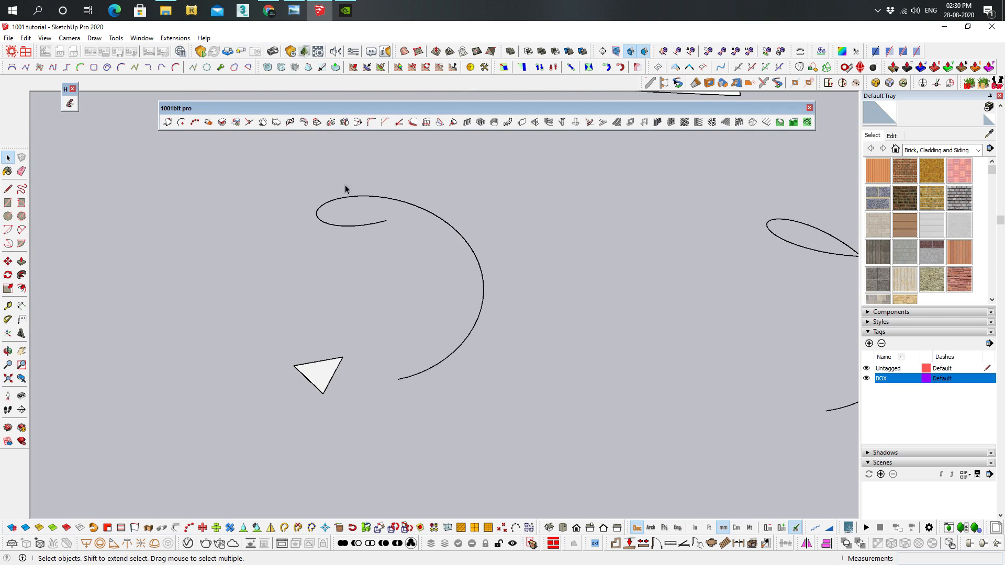
middle_click_drag(417, 312, 473, 309)
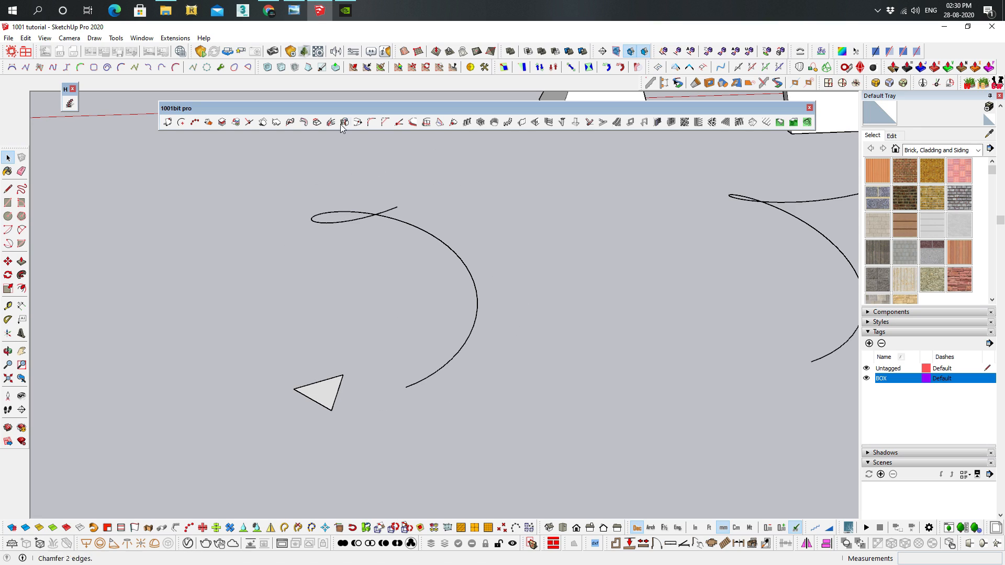
middle_click_drag(416, 260, 341, 205)
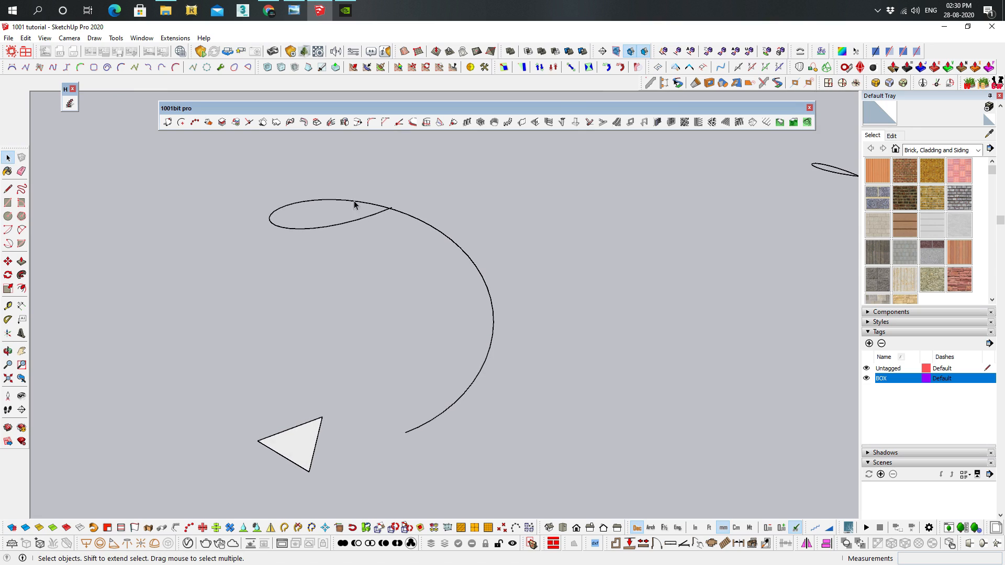
middle_click_drag(333, 240, 416, 269)
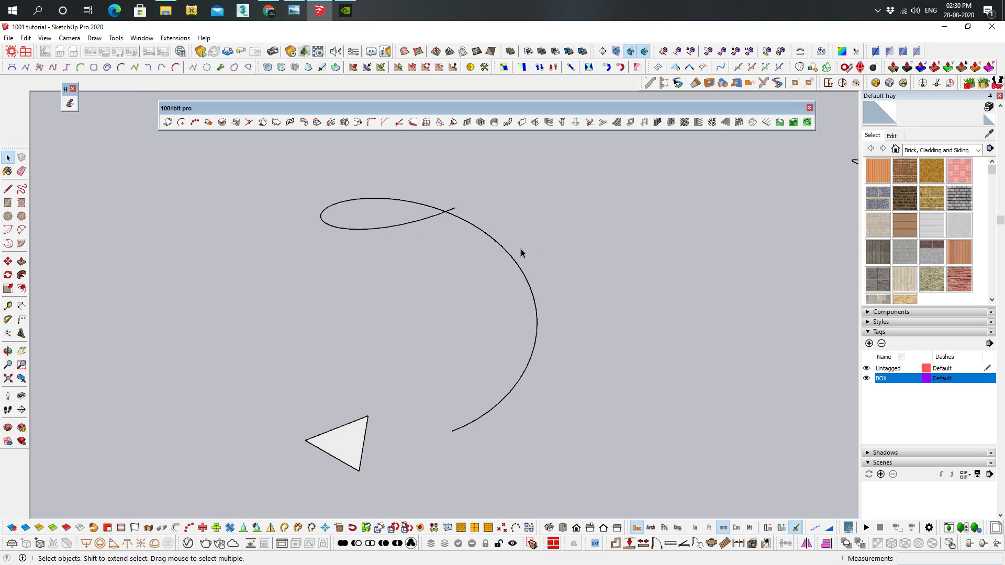
left_click(506, 256)
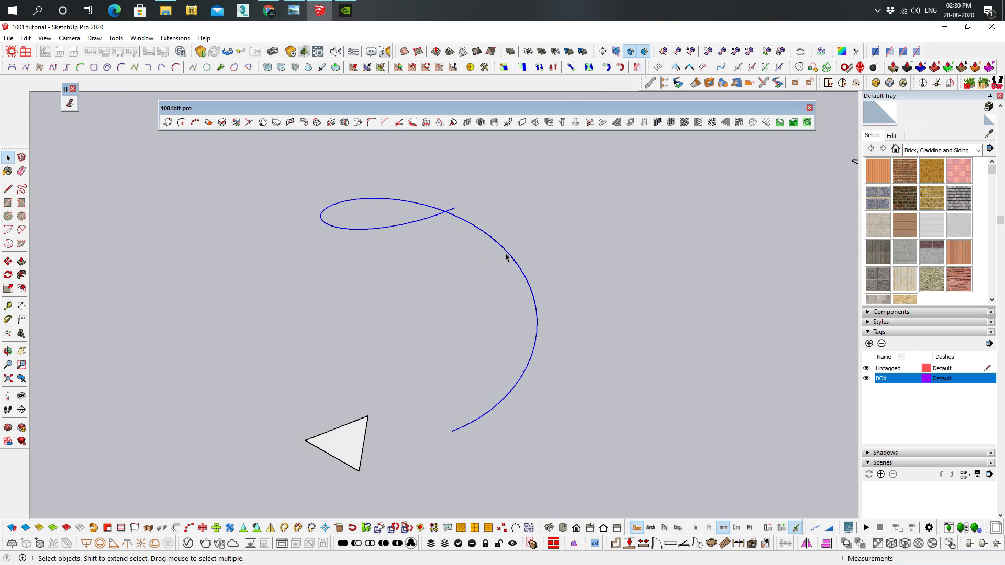
left_click(288, 124)
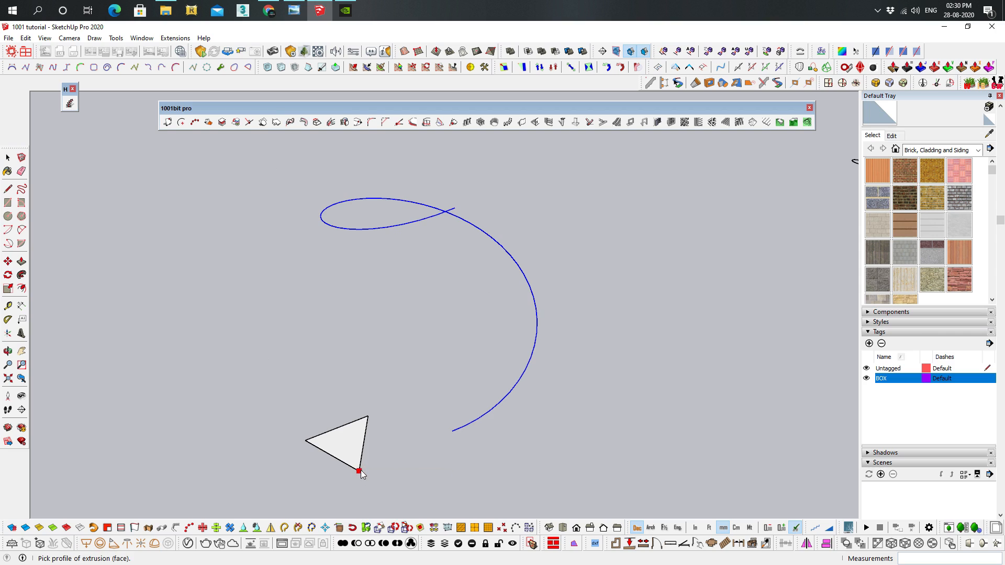
left_click(322, 448)
left_click(307, 441)
left_click(456, 432)
Examine the extruded triangular spiral from several angles, then inspect the second spiral curve and its U-shaped profile
middle_click_drag(457, 433, 352, 324)
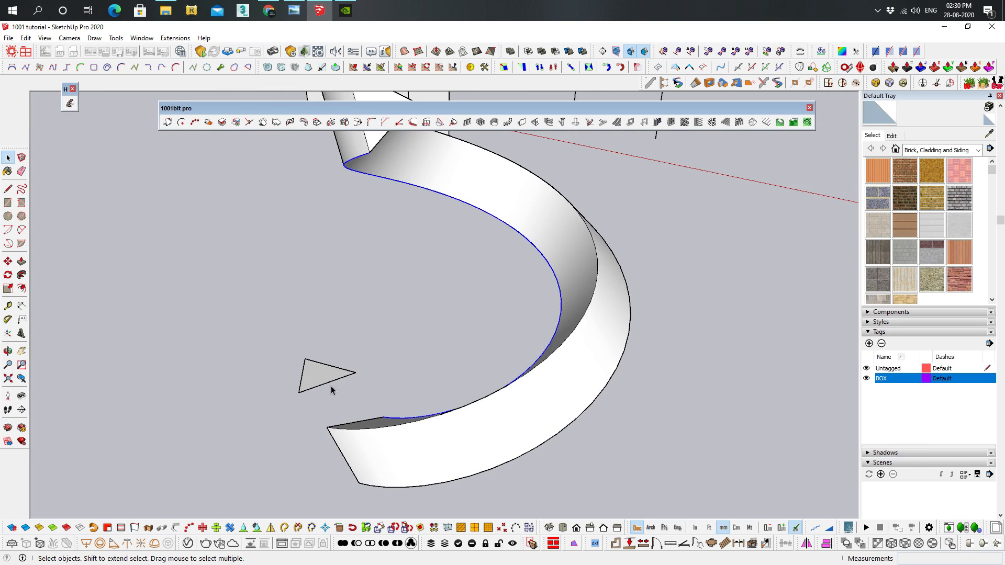
middle_click_drag(318, 386, 415, 390)
middle_click_drag(456, 296, 495, 349)
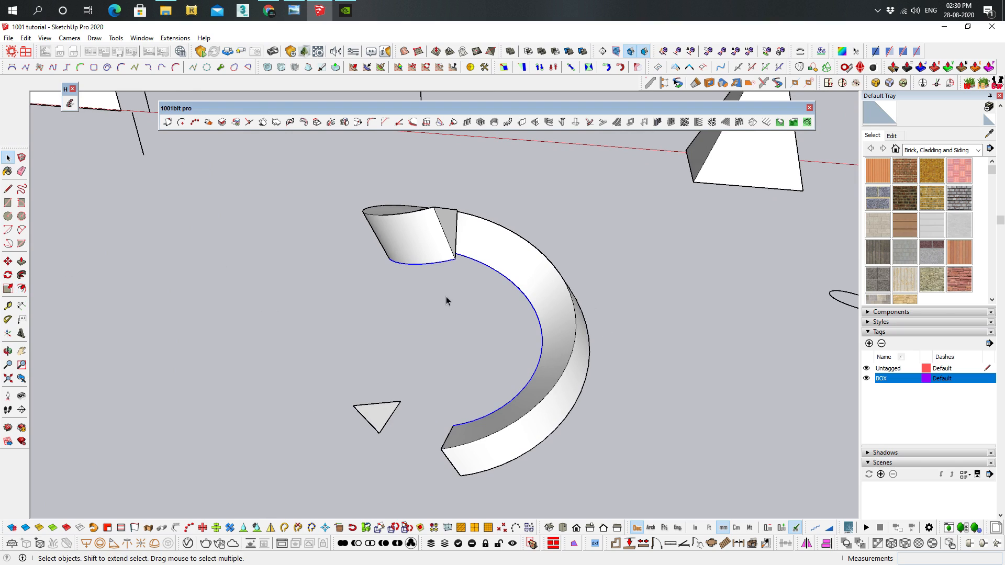
middle_click_drag(500, 430, 470, 390)
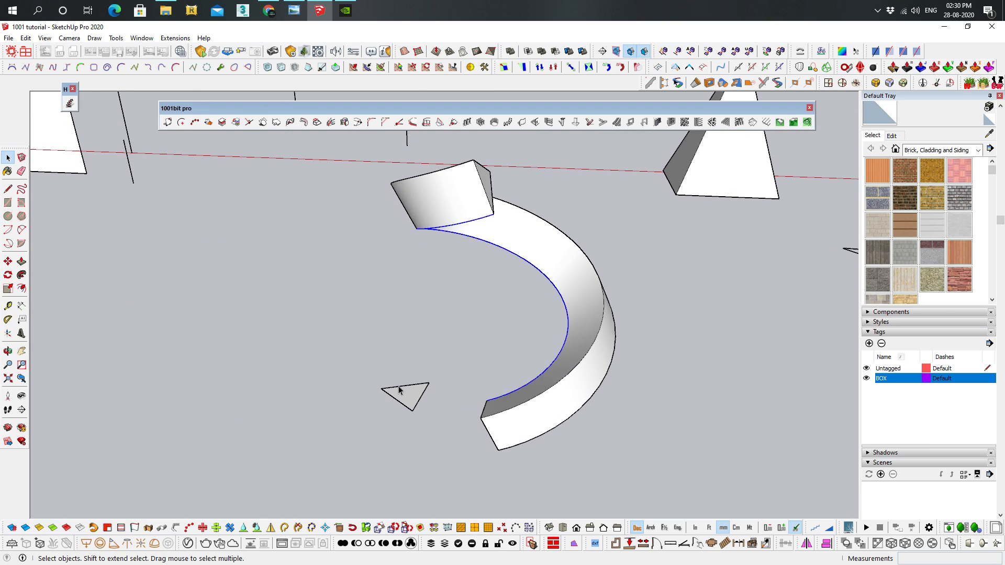
middle_click_drag(517, 441, 537, 408)
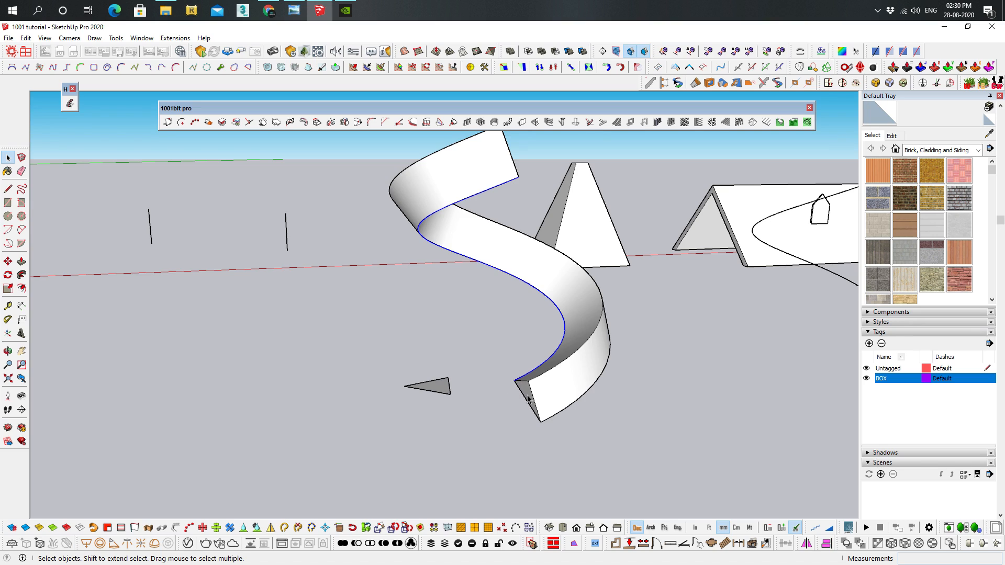
middle_click_drag(587, 390, 517, 427)
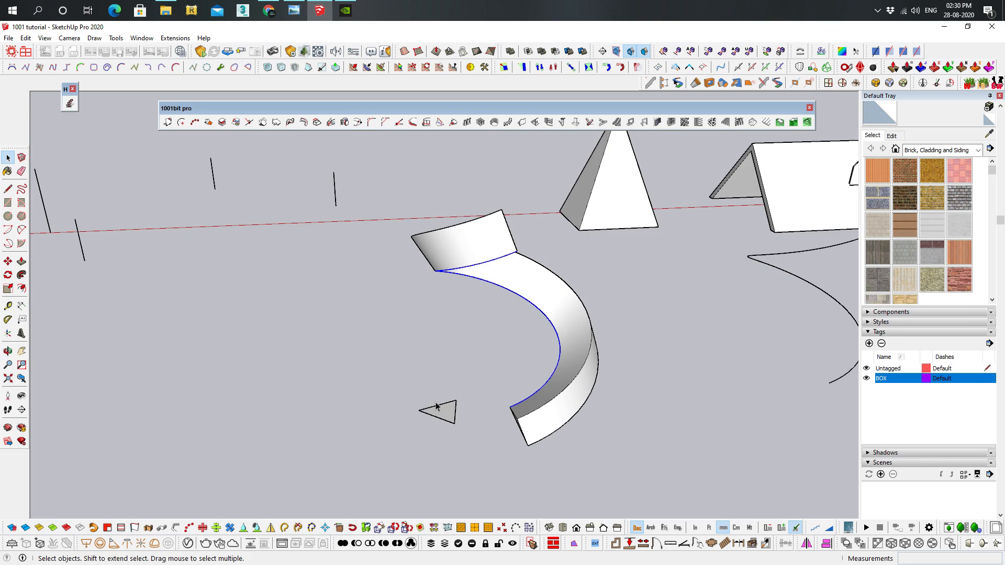
middle_click_drag(526, 211, 324, 129)
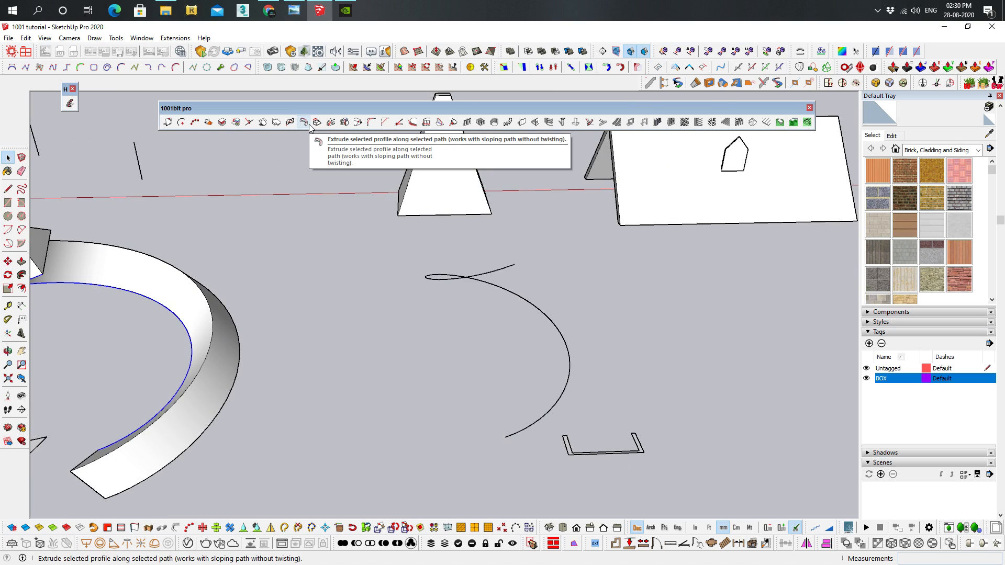
scroll(626, 395, "up", 2)
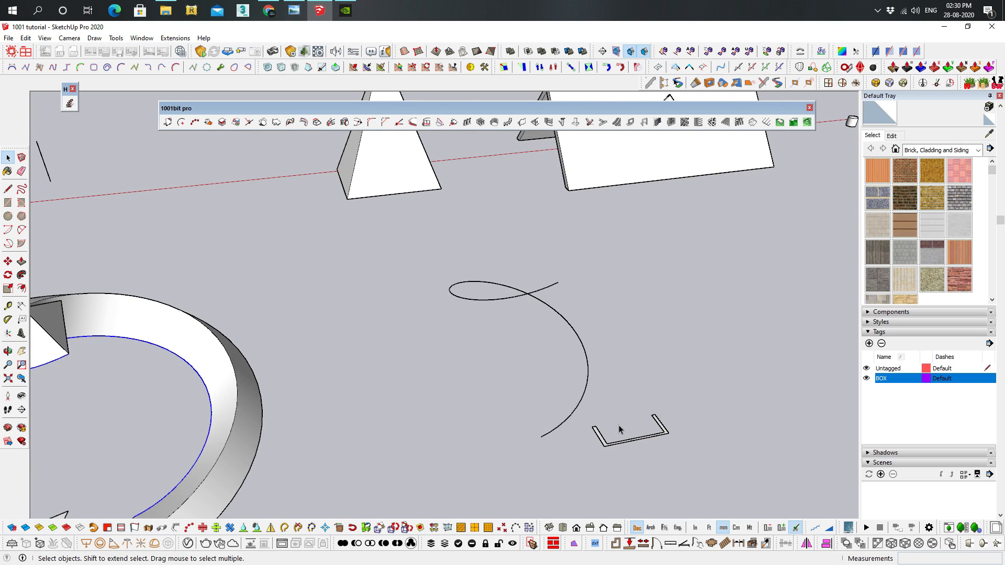
scroll(618, 425, "up", 2)
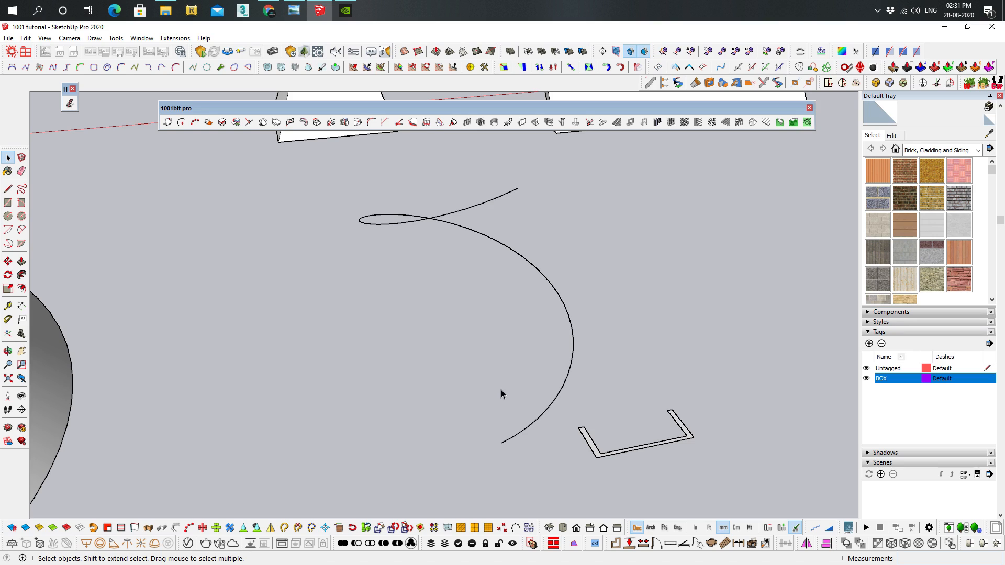
middle_click_drag(520, 391, 506, 444)
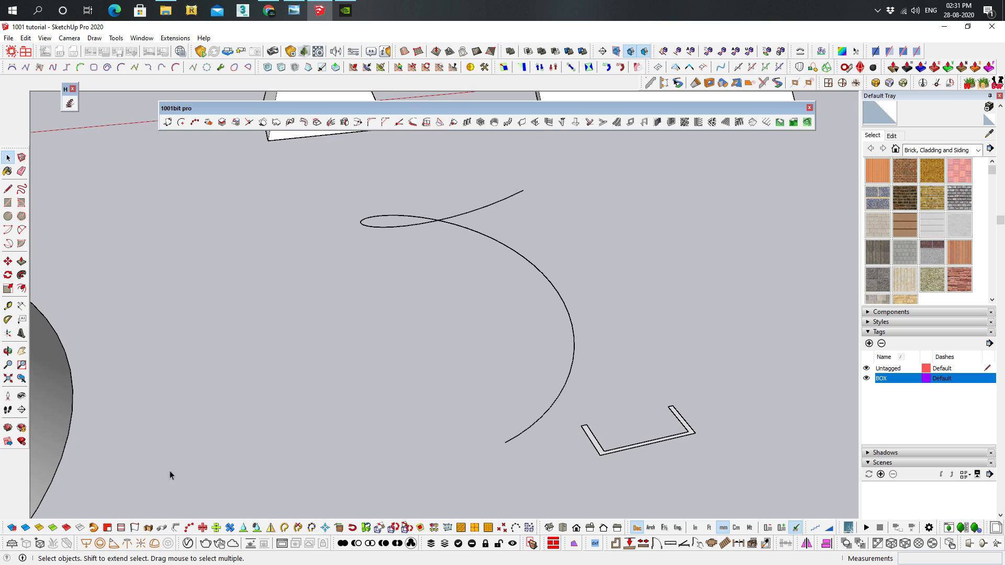
middle_click_drag(471, 255, 442, 246)
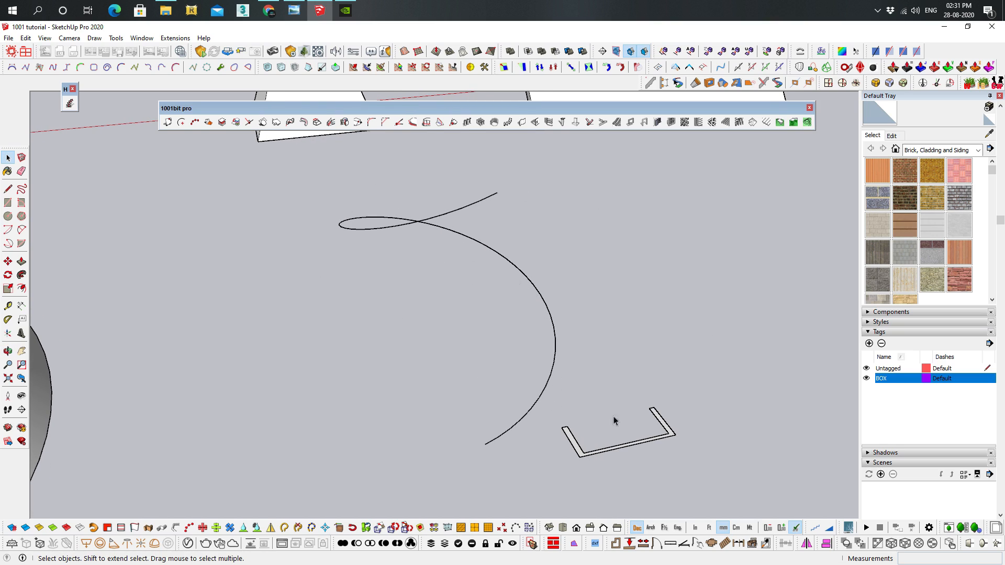
Extrude the U-shaped profile without twisting along the second spiral, maintaining the vertical section, from its base edge to the curve's lower end
left_click(552, 346)
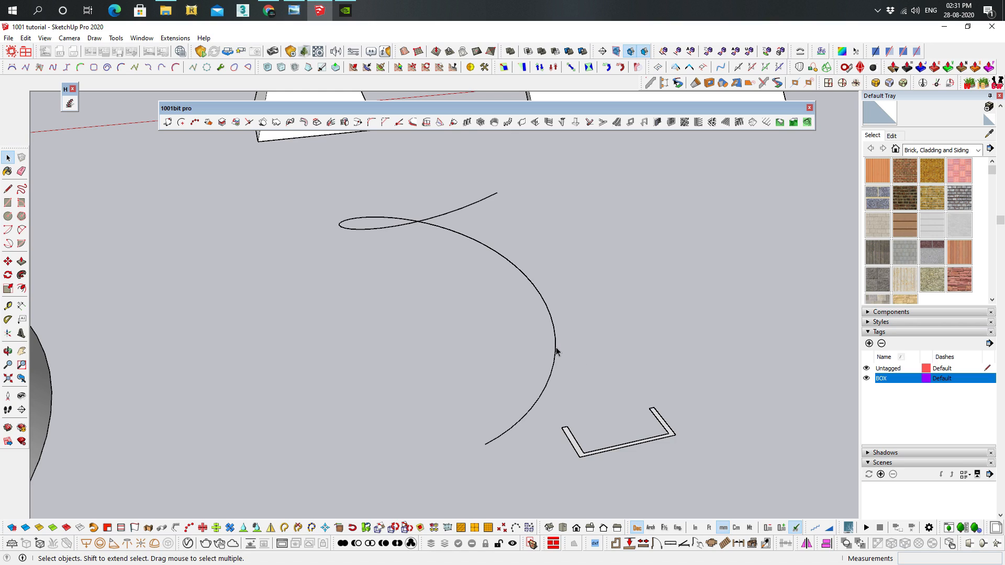
left_click(556, 349)
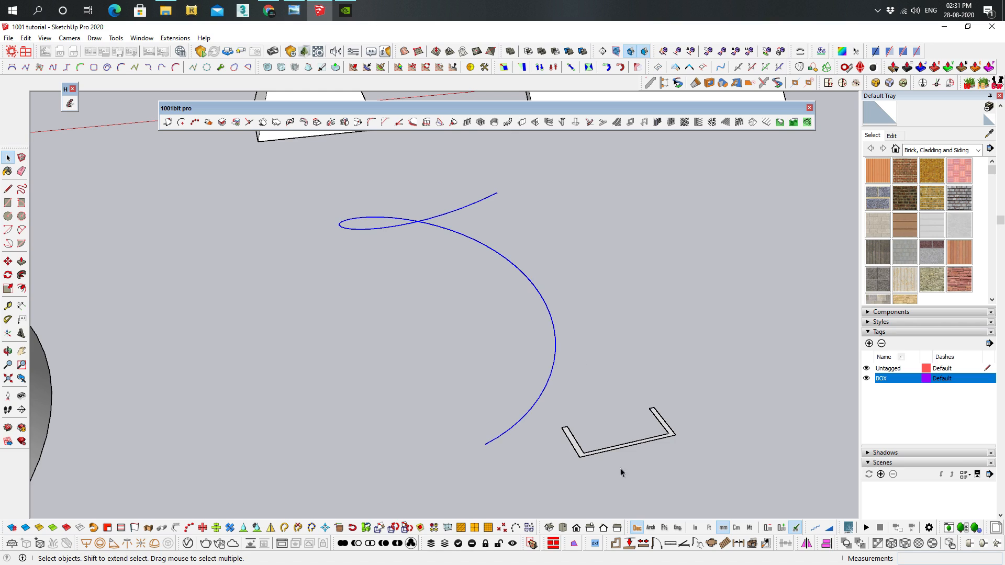
left_click(304, 123)
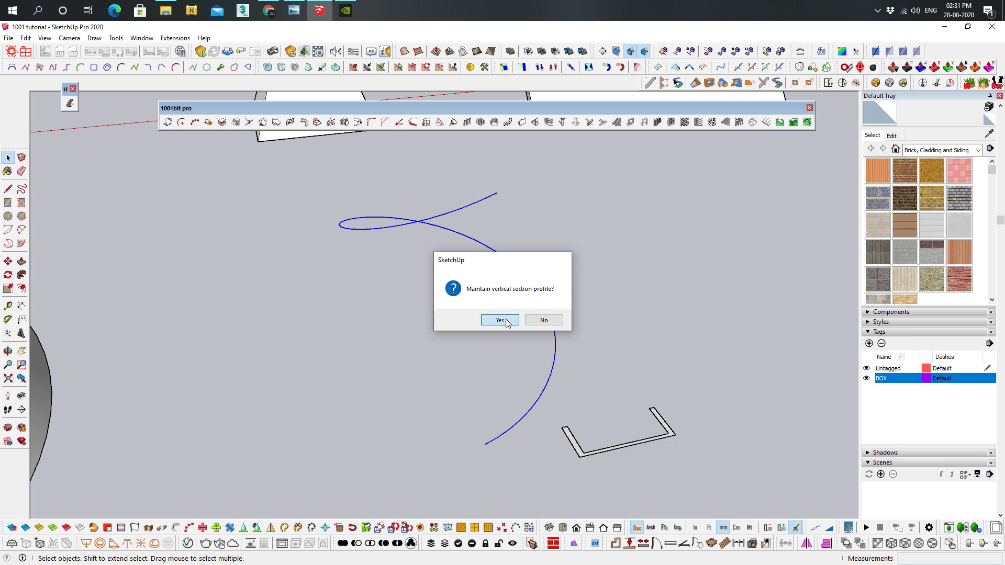
left_click(500, 320)
scroll(567, 437, "up", 4)
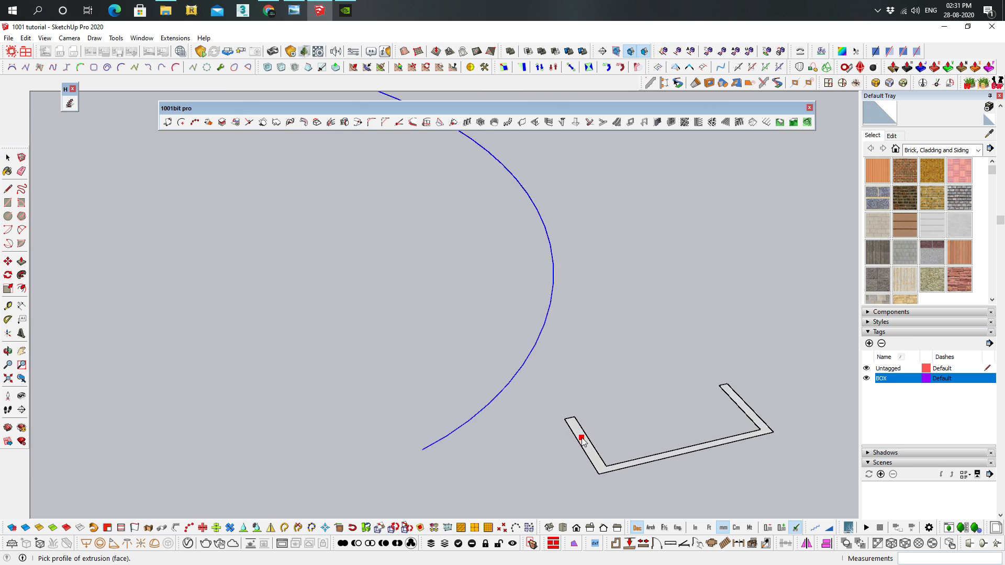
left_click(578, 432)
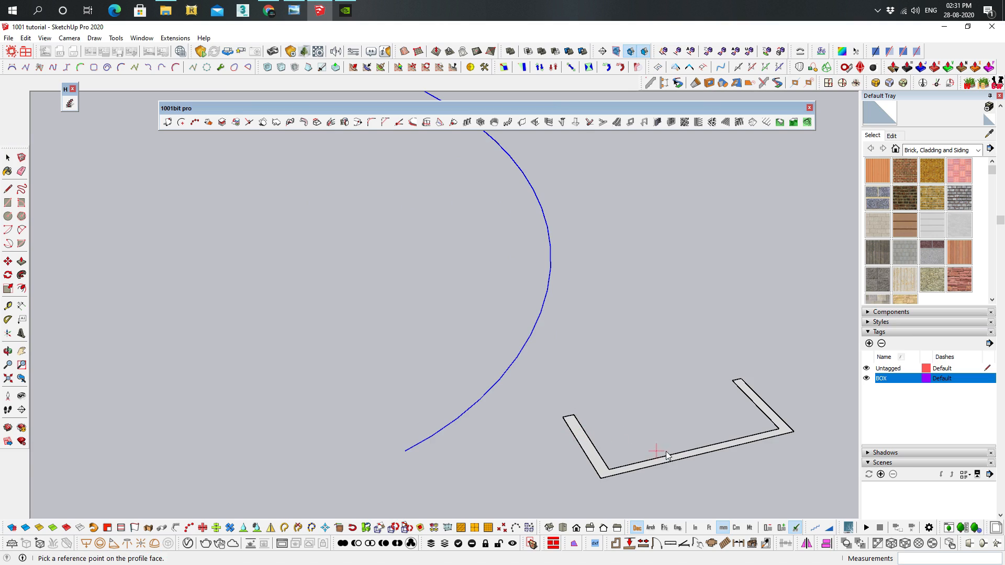
left_click(712, 454)
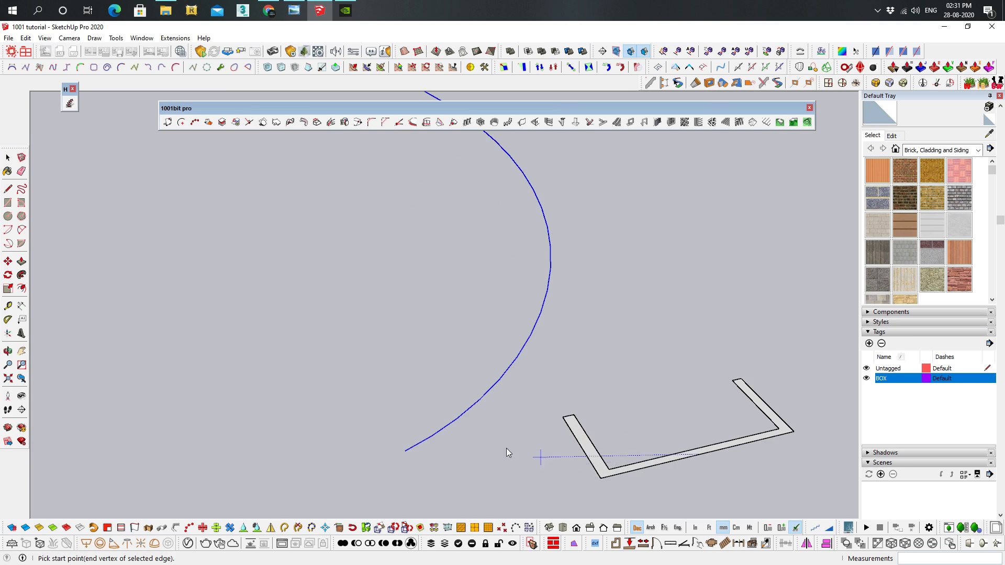
left_click(406, 452)
scroll(685, 335, "down", 3)
middle_click_drag(686, 335, 567, 176)
scroll(645, 287, "up", 4)
left_click_drag(673, 329, 615, 387)
key("space")
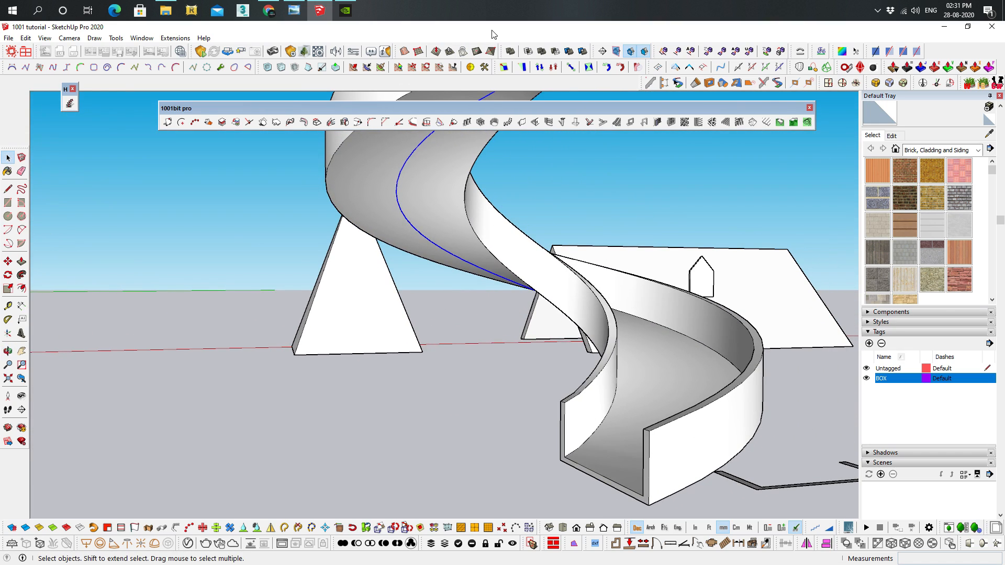
Examine the extruded U-shaped spiral from above, then inspect the truncated pyramid and its sloping sides from several angles
middle_click_drag(652, 190, 479, 293)
scroll(478, 293, "up", 10)
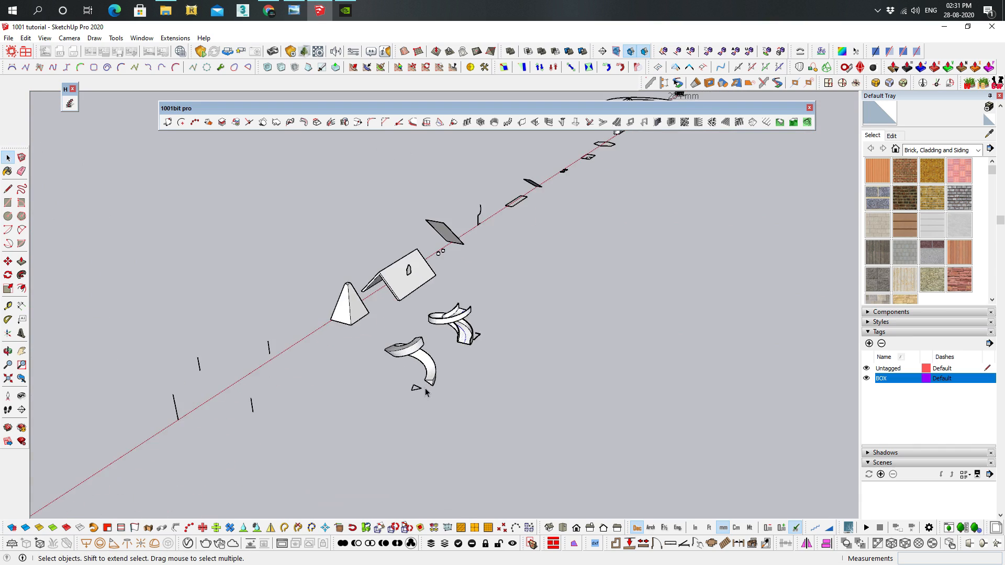
middle_click_drag(415, 281, 554, 228)
middle_click_drag(768, 333, 601, 325)
left_click(528, 308)
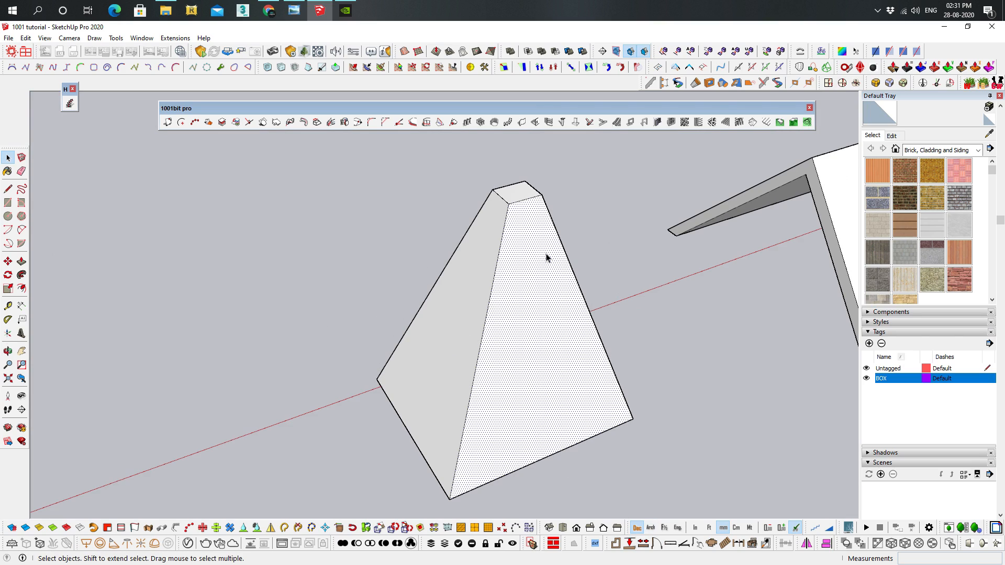
middle_click_drag(503, 260, 382, 253)
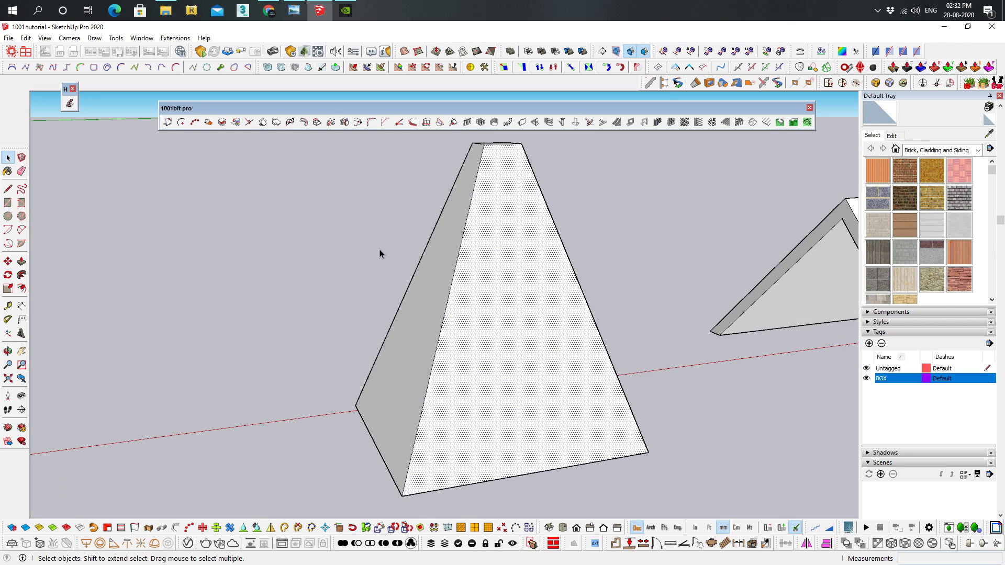
middle_click_drag(519, 251, 499, 283)
left_click(545, 180)
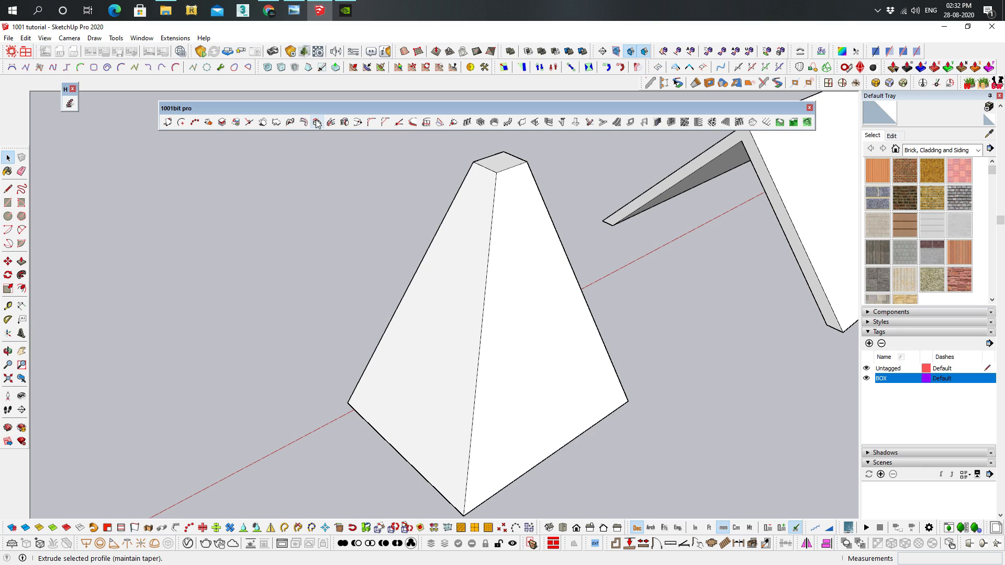
Extrude the truncated pyramid's top face down to about mid-height while maintaining the taper, tracing the original face profile
left_click(317, 122)
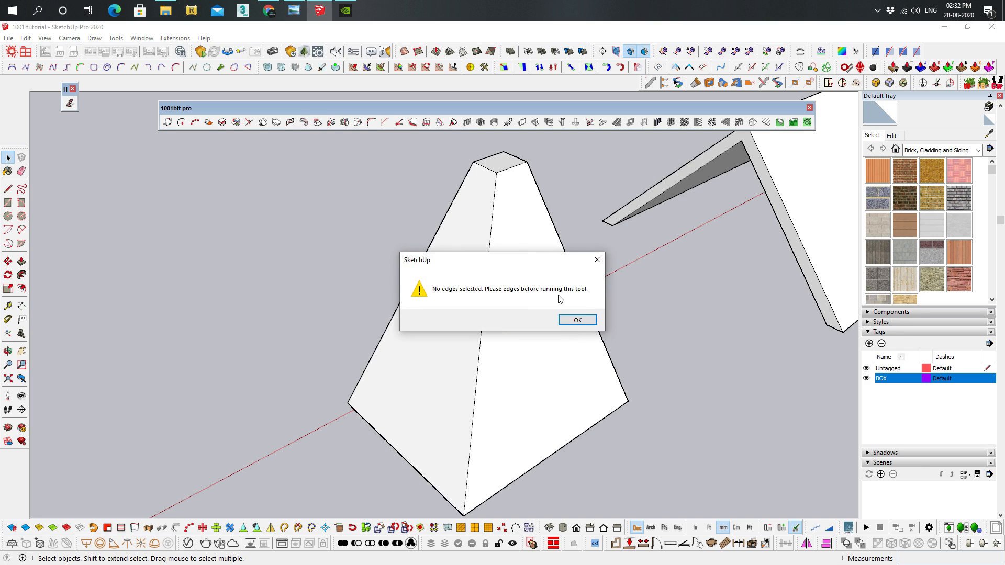
left_click(578, 320)
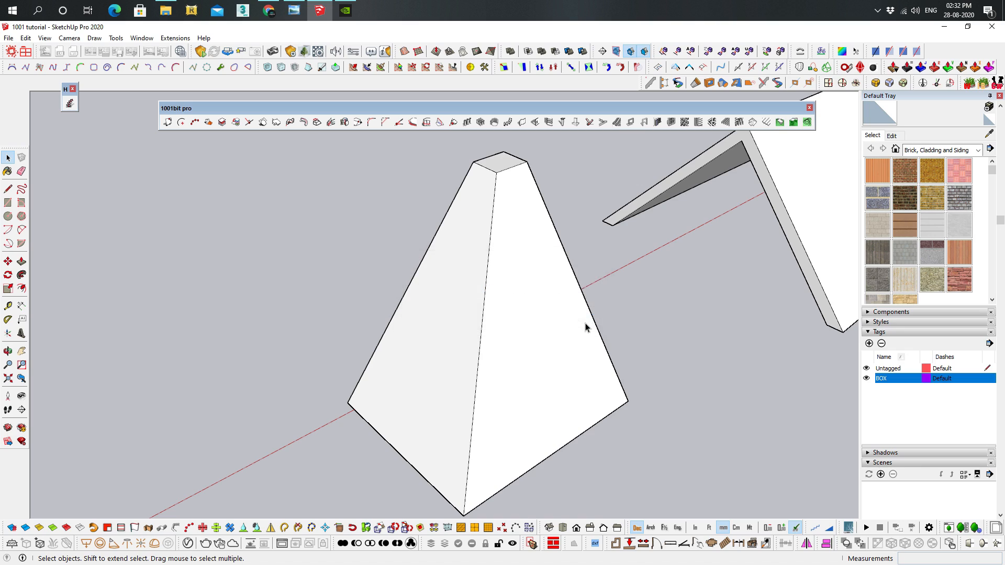
left_click(503, 166)
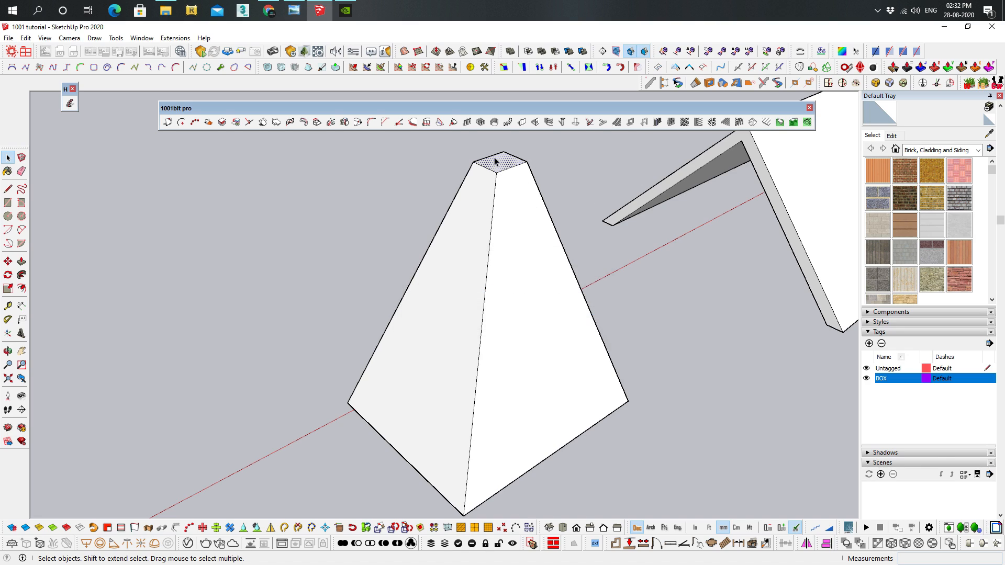
left_click(317, 122)
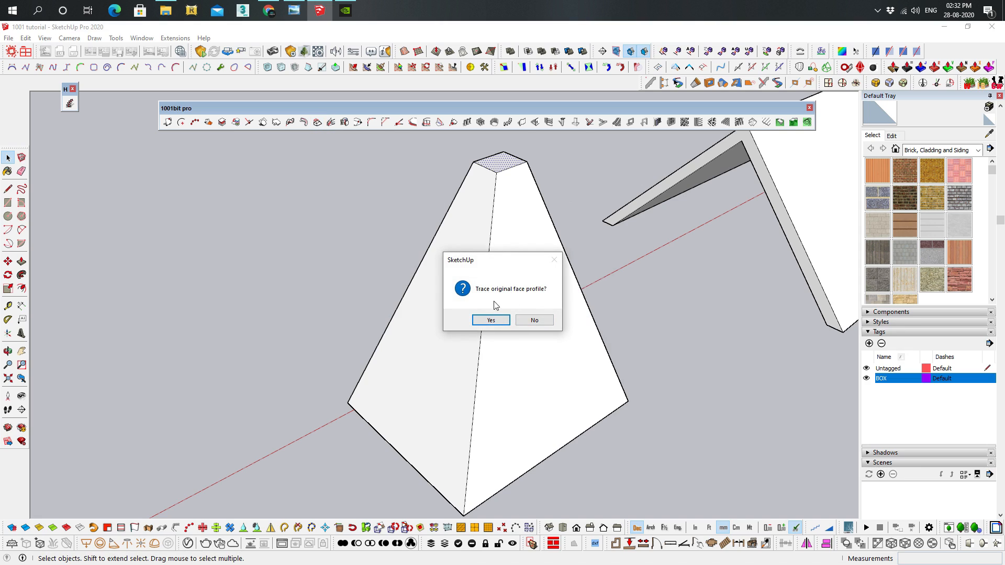
left_click(492, 320)
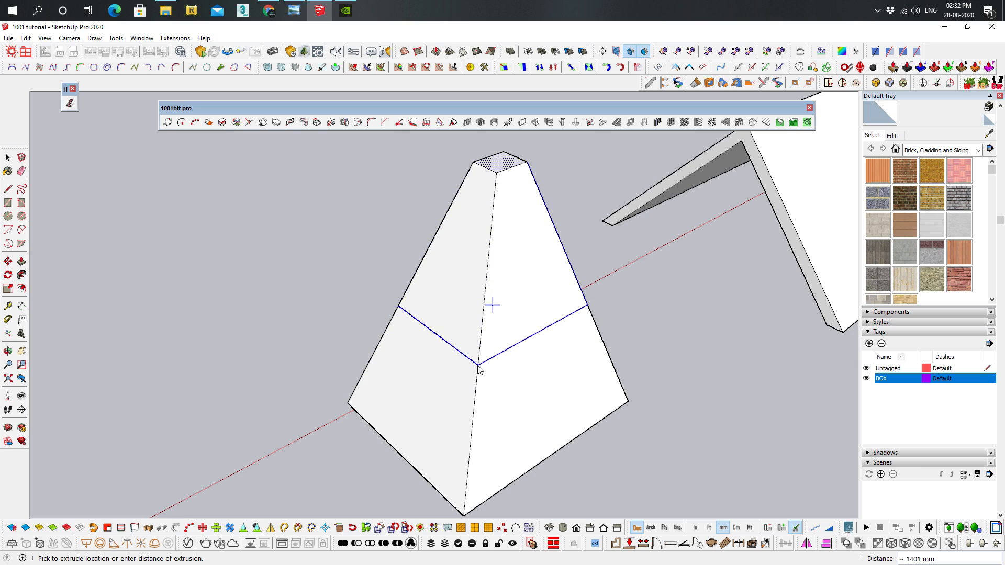
left_click(481, 323)
middle_click_drag(518, 324, 785, 322)
middle_click_drag(515, 215, 533, 268)
scroll(534, 268, "up", 1)
scroll(534, 269, "up", 1)
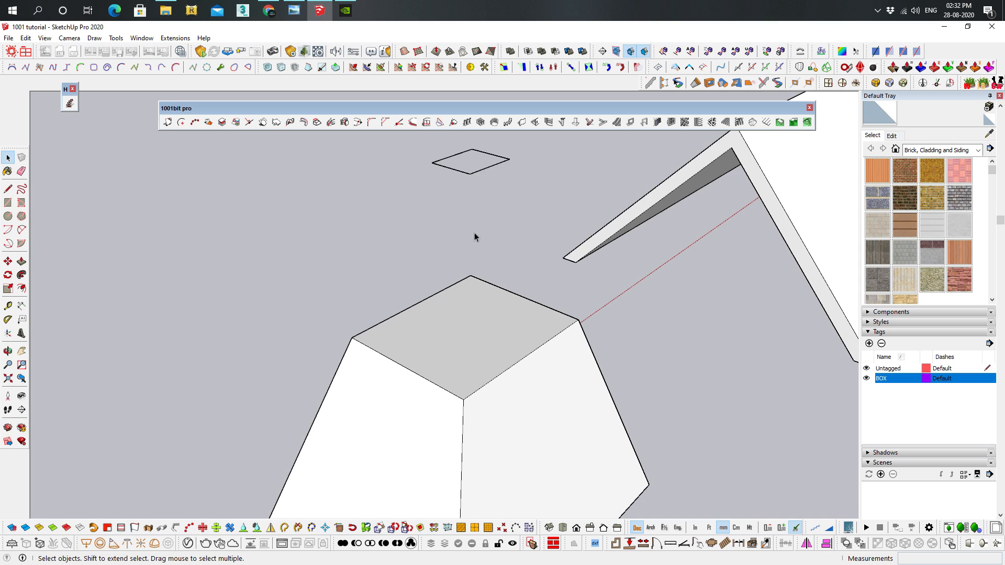
Extrude the lowered top face back up to the floating square outline while maintaining the taper, tracing the original face profile
left_click(451, 306)
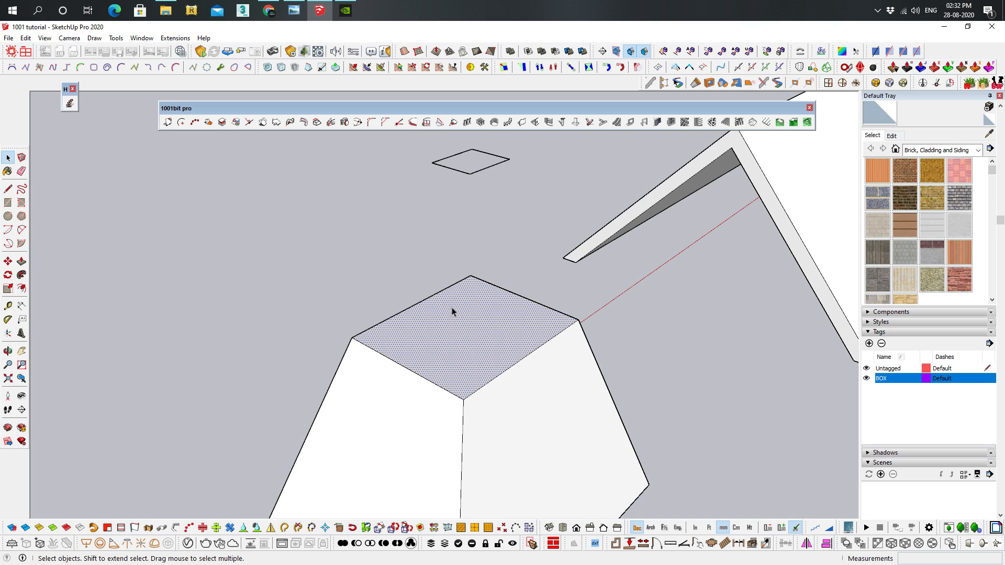
left_click(317, 124)
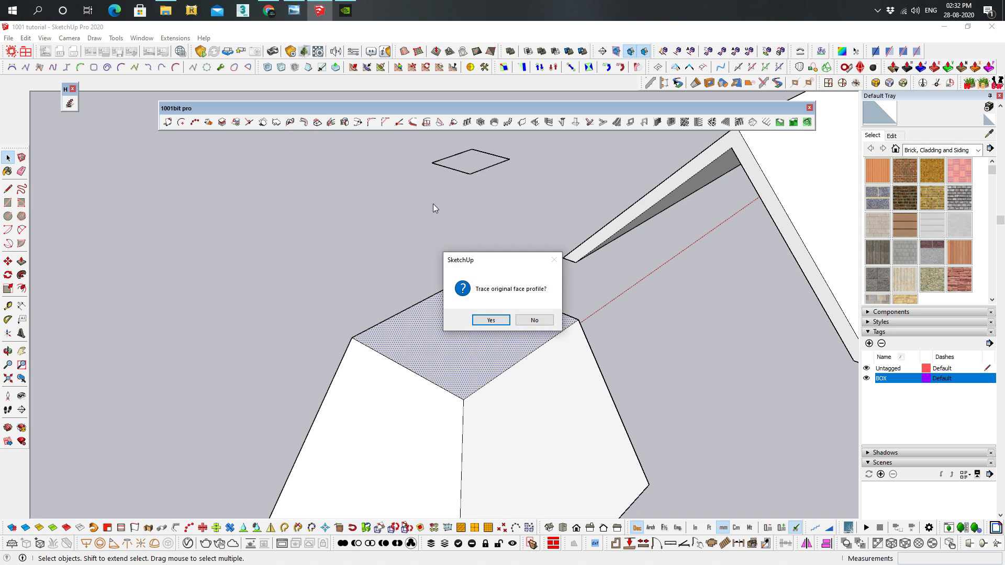
left_click(495, 324)
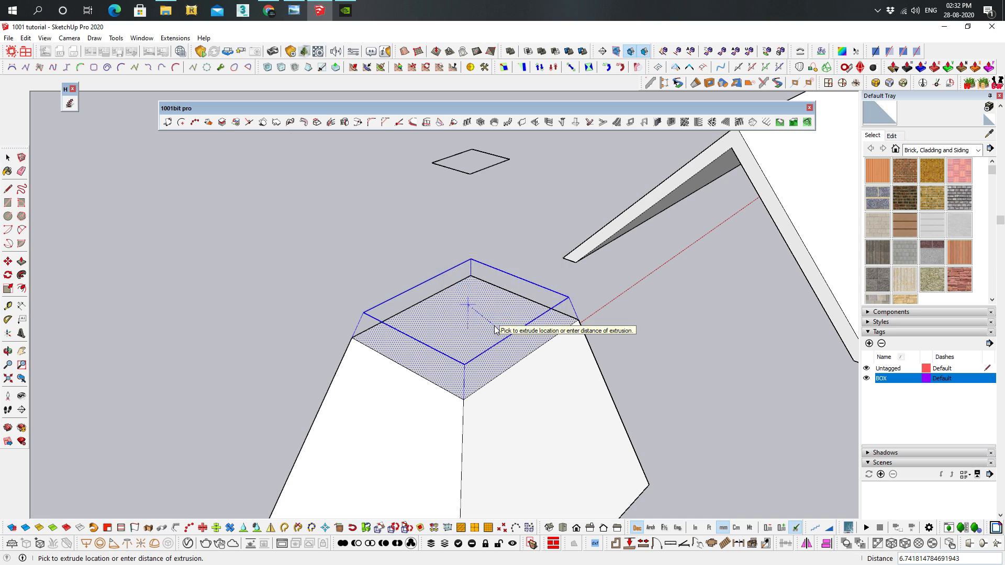
left_click(492, 168)
middle_click_drag(492, 172, 497, 352)
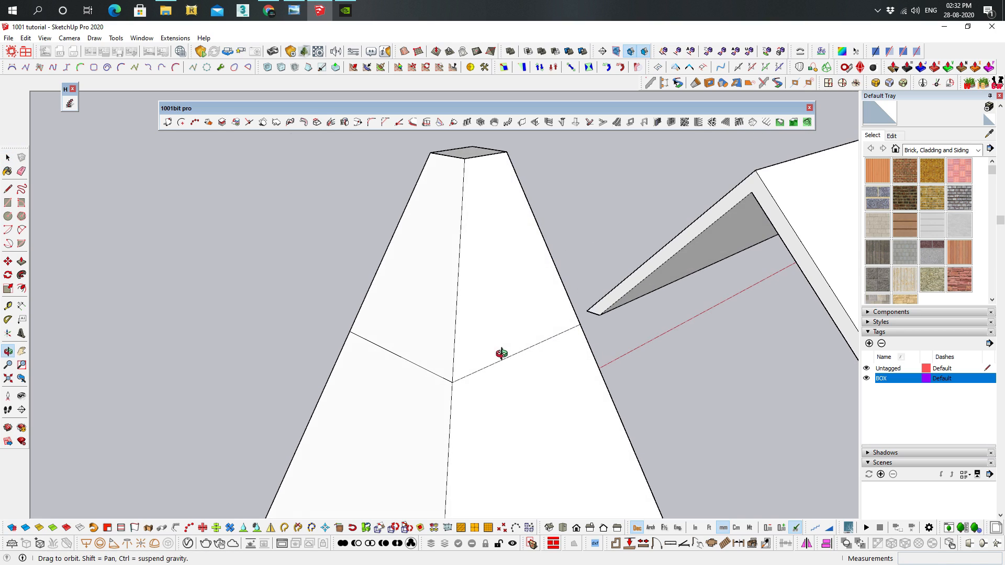
middle_click_drag(513, 230, 522, 373)
scroll(523, 366, "down", 4)
middle_click_drag(551, 296, 488, 312, "shift")
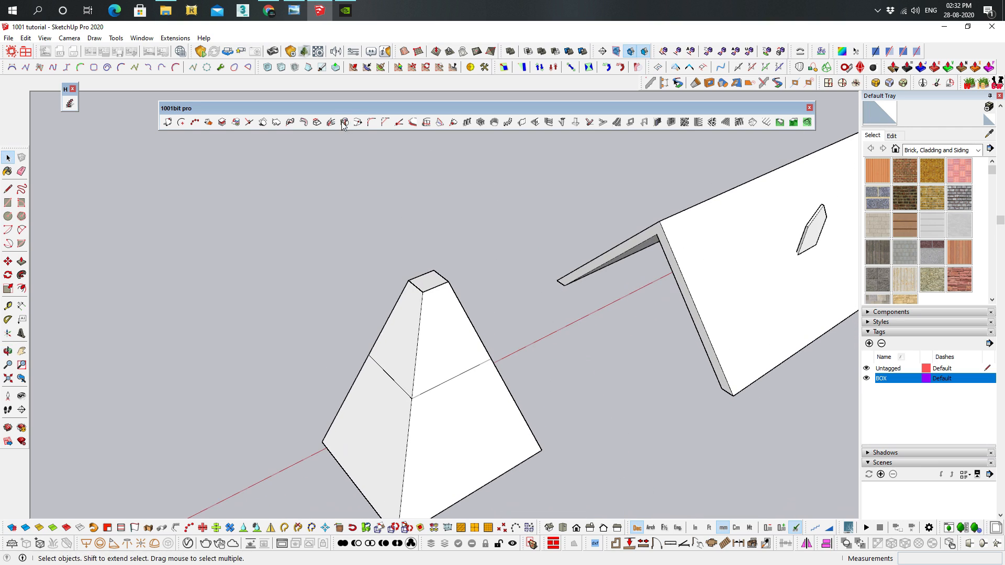
Examine the pitched roof and the thin house-shaped panel on its slope from both sides
middle_click_drag(419, 218, 348, 268, "shift")
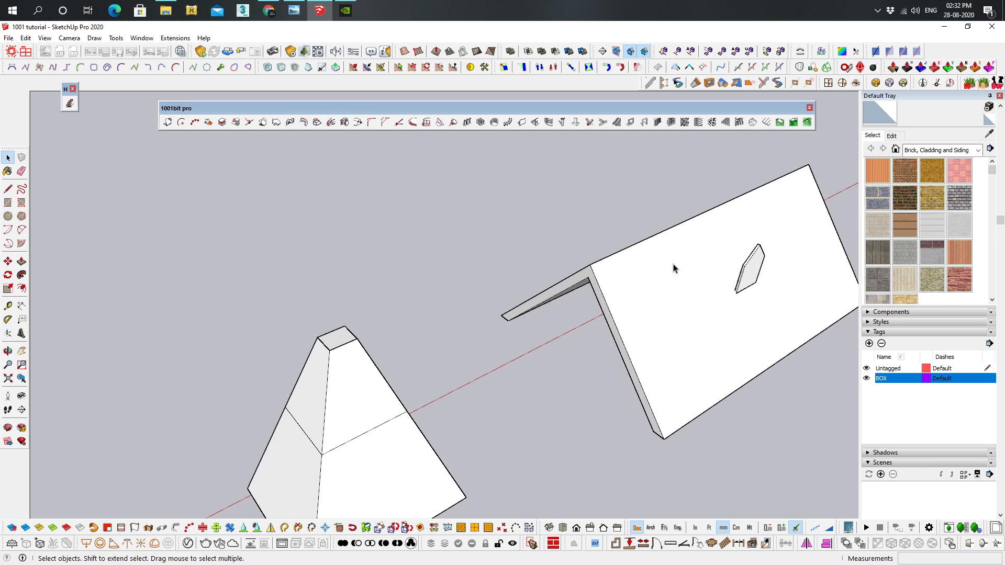
scroll(680, 268, "up", 3)
middle_click_drag(712, 267, 565, 295, "shift")
scroll(685, 257, "up", 2)
middle_click_drag(628, 290, 663, 253)
scroll(561, 224, "up", 2)
middle_click_drag(561, 224, 598, 218)
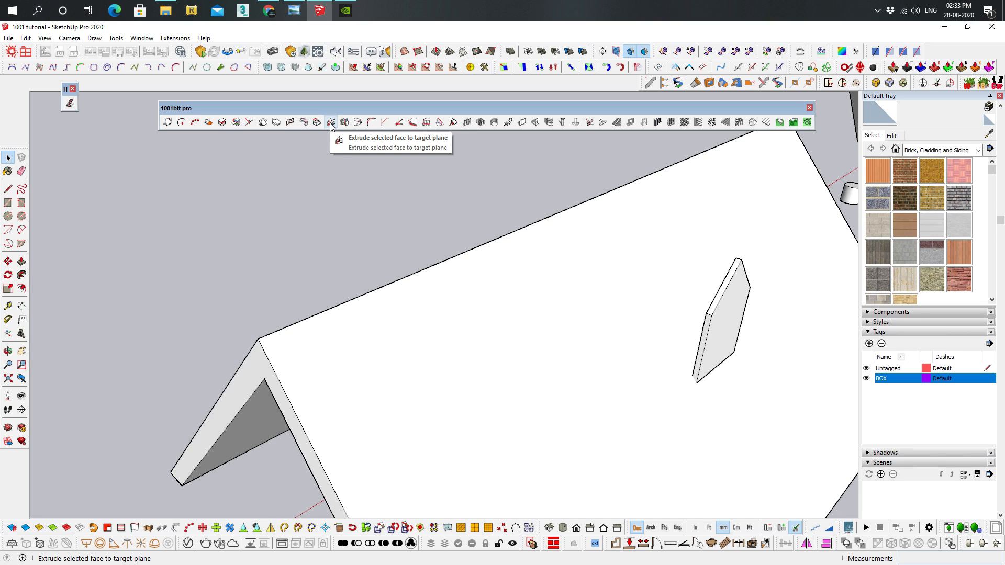
middle_click_drag(722, 235, 524, 229)
scroll(418, 257, "up", 3)
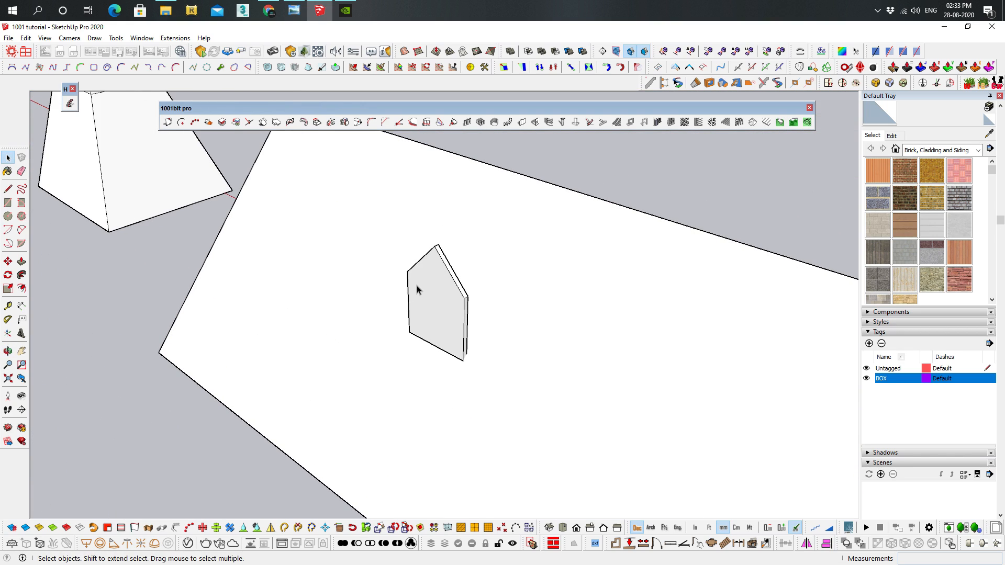
middle_click_drag(438, 268, 445, 248)
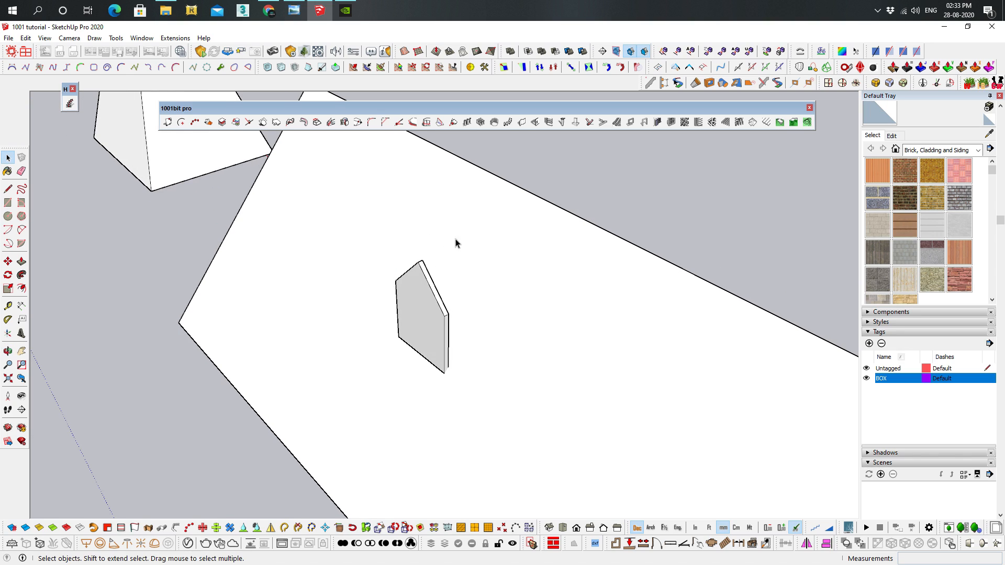
Minimize the open windows to view the roof dormers in the desktop wallpaper, and return to SketchUp
left_click(944, 26)
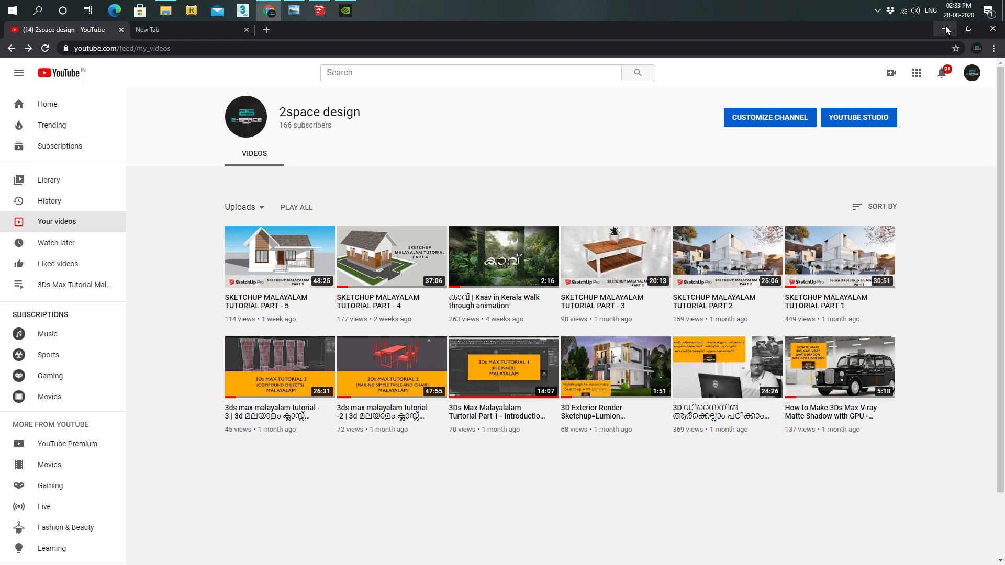
left_click(945, 26)
left_click(944, 26)
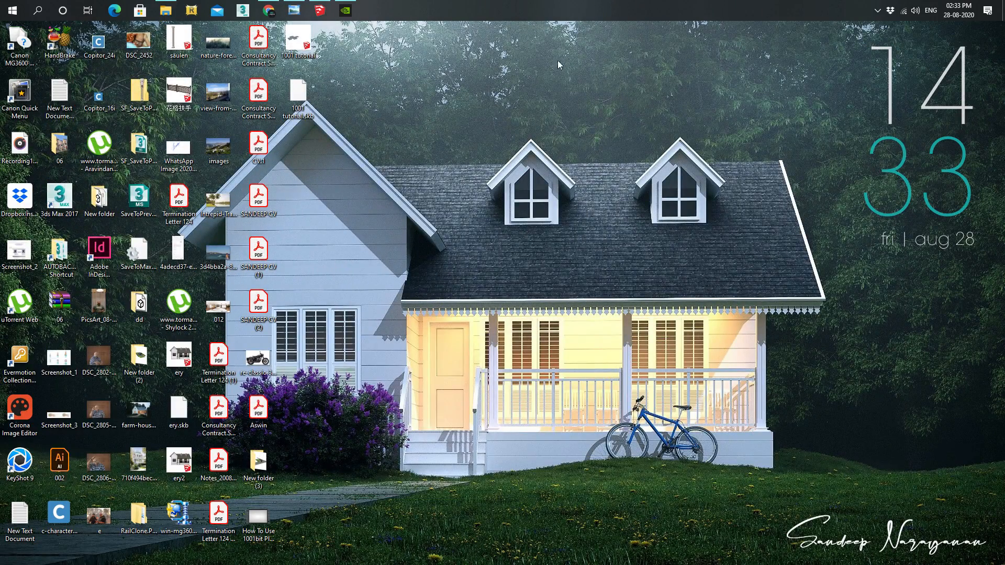
left_click(320, 10)
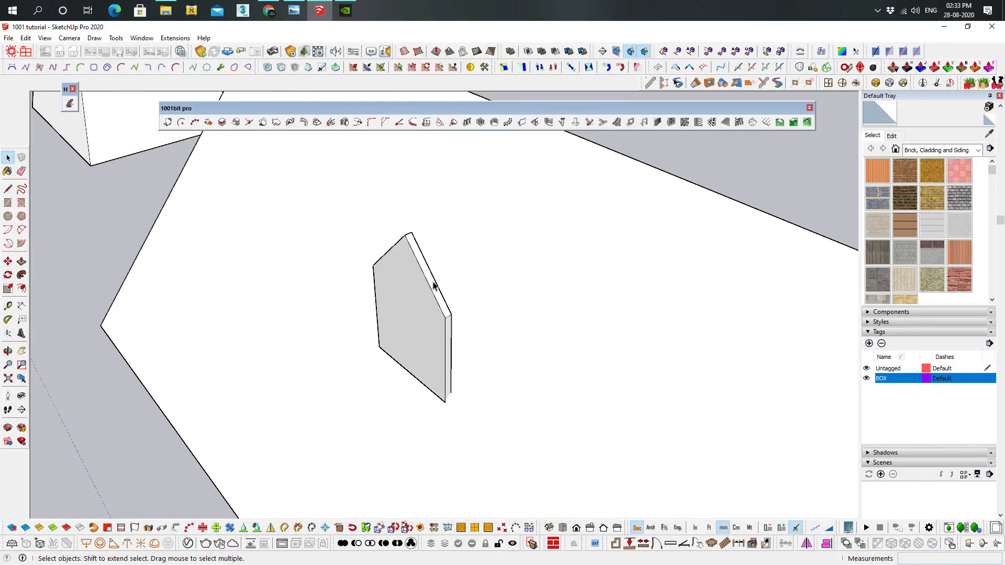
Try to push/pull the house-shaped panel's back face into the roof slope
middle_click_drag(635, 191, 465, 271)
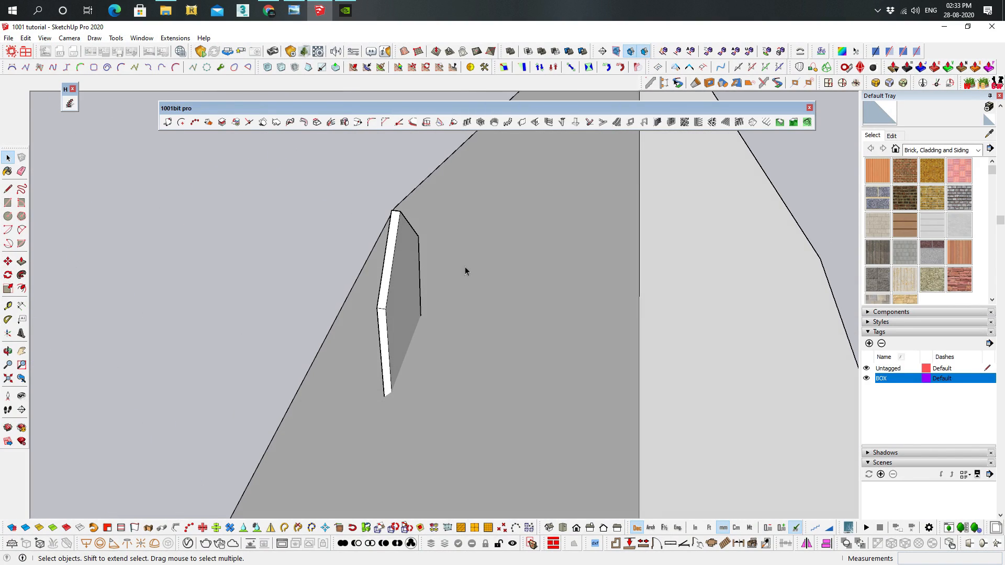
left_click(405, 275)
key("p")
left_click(612, 277)
middle_click_drag(520, 243, 572, 207)
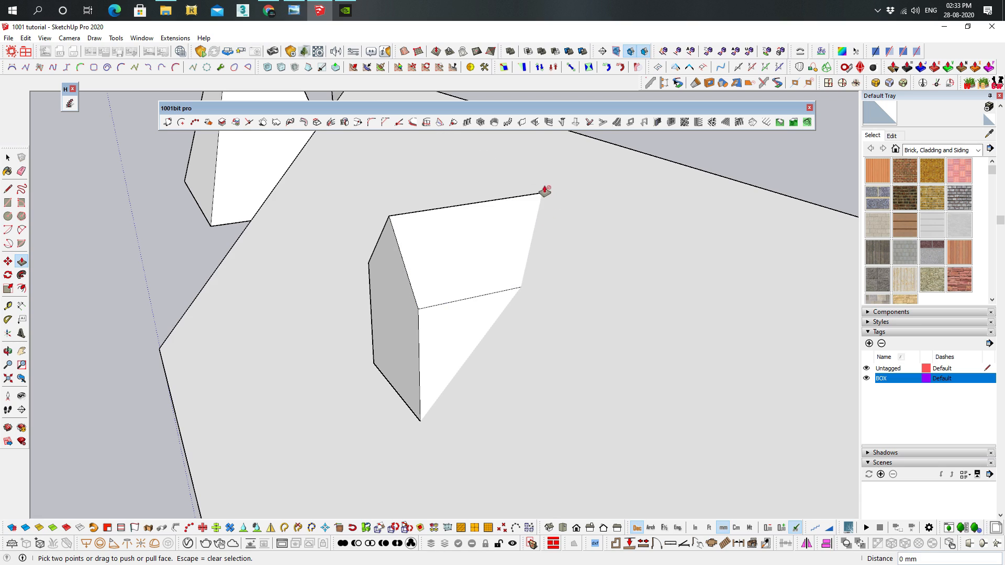
key("Escape")
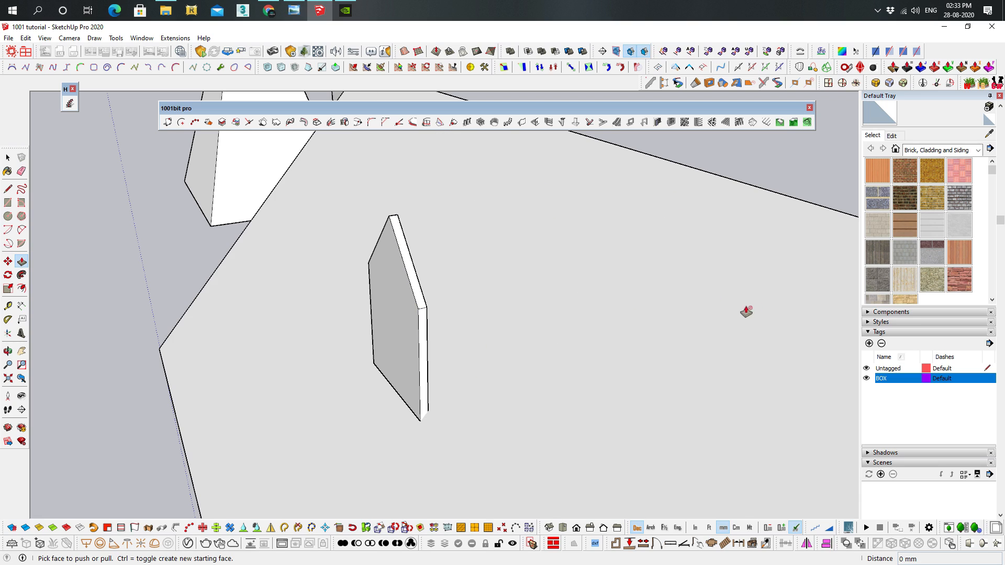
mouse_move(385, 224)
middle_mouse_down()
mouse_move(332, 258)
mouse_move(399, 292)
mouse_move(378, 242)
middle_mouse_up()
key("space")
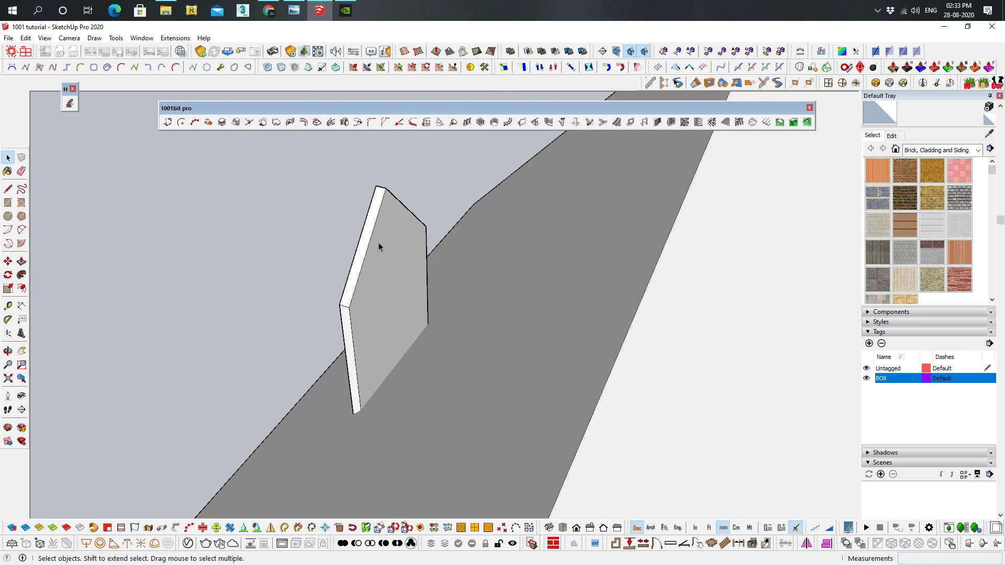
Extrude the house-shaped panel's back face to the sloping roof plane as target, tracing the original face profile
left_click(386, 244)
middle_click_drag(375, 174, 450, 183)
left_click(331, 122)
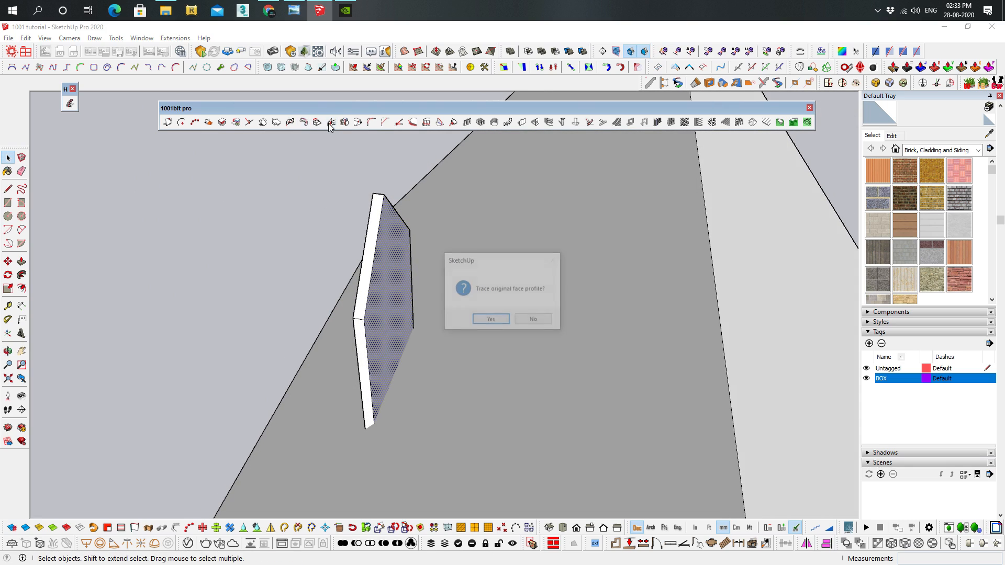
left_click(488, 320)
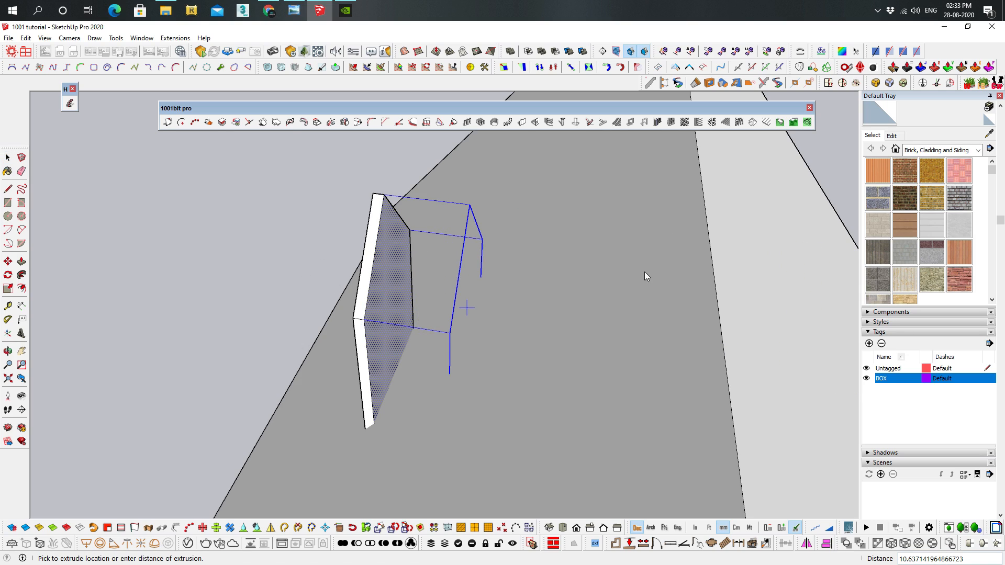
middle_click_drag(649, 283, 730, 241)
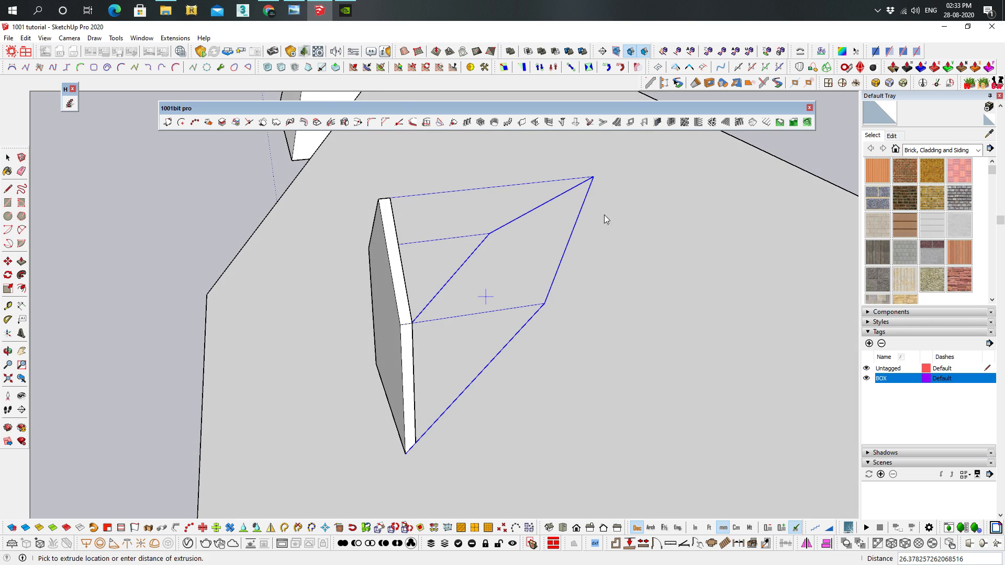
left_click(649, 166)
middle_click_drag(648, 166, 496, 233)
Select the whole extruded dormer and move it away from the roof slope
key("space")
left_click(496, 233)
triple_click(487, 239)
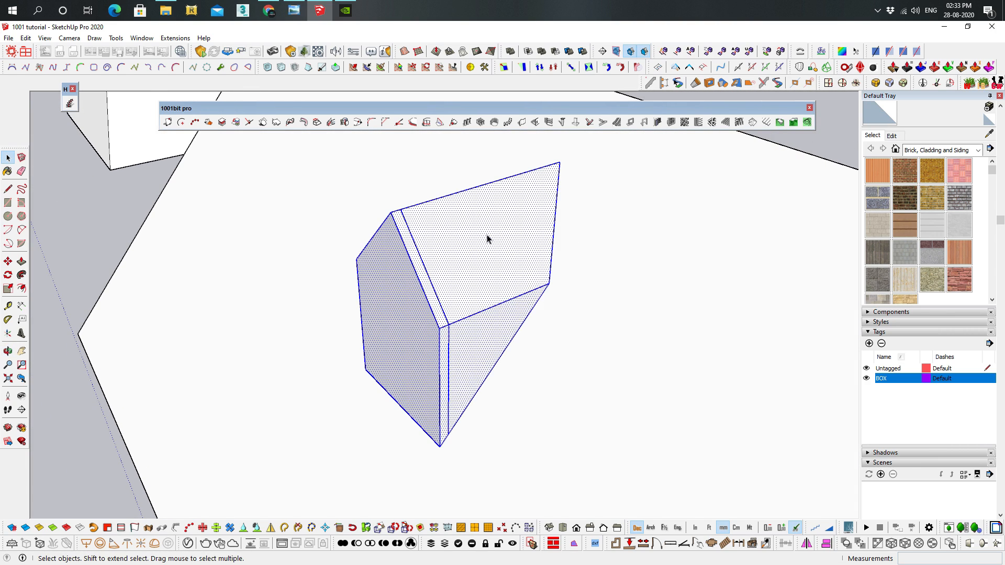
key("m")
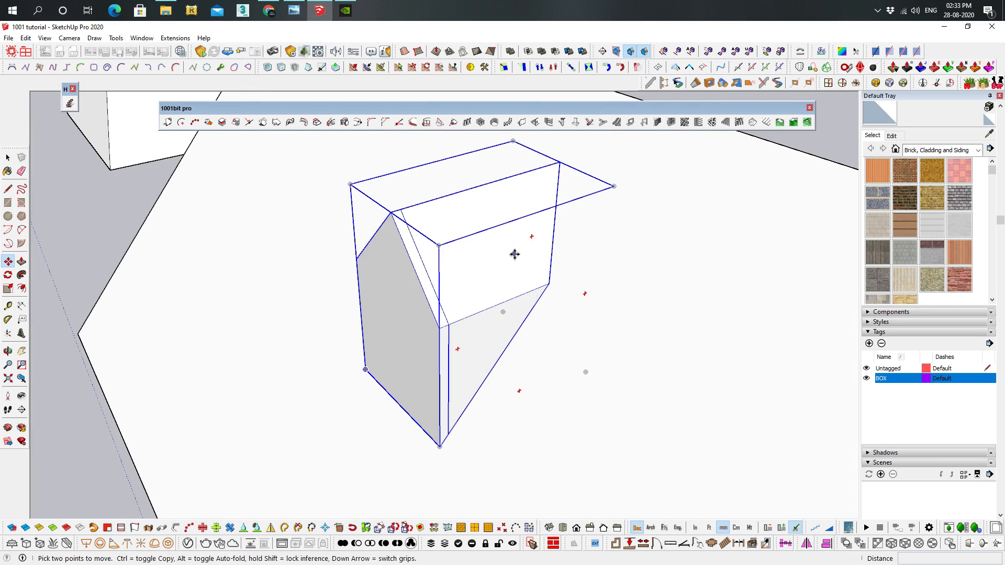
middle_click_drag(550, 284, 210, 360)
left_click(257, 297)
left_click(87, 290)
middle_click_drag(94, 286, 478, 322)
middle_click_drag(323, 469, 554, 332)
key("space")
Push/pull the top of the cylinder nearer the tilted plane up about 2483 mm, through the plane
scroll(583, 262, "down", 5)
scroll(595, 287, "up", 5)
scroll(584, 234, "down", 3)
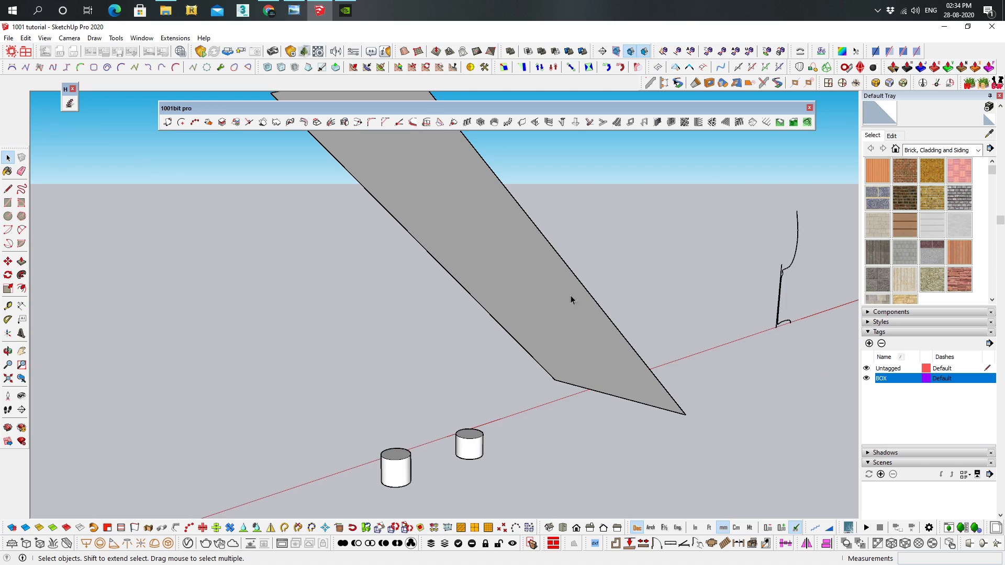
middle_click_drag(555, 281, 557, 369)
key("p")
left_click_drag(487, 466, 500, 197)
left_click(500, 197)
middle_click_drag(500, 198, 439, 321)
middle_click_drag(370, 283, 395, 260)
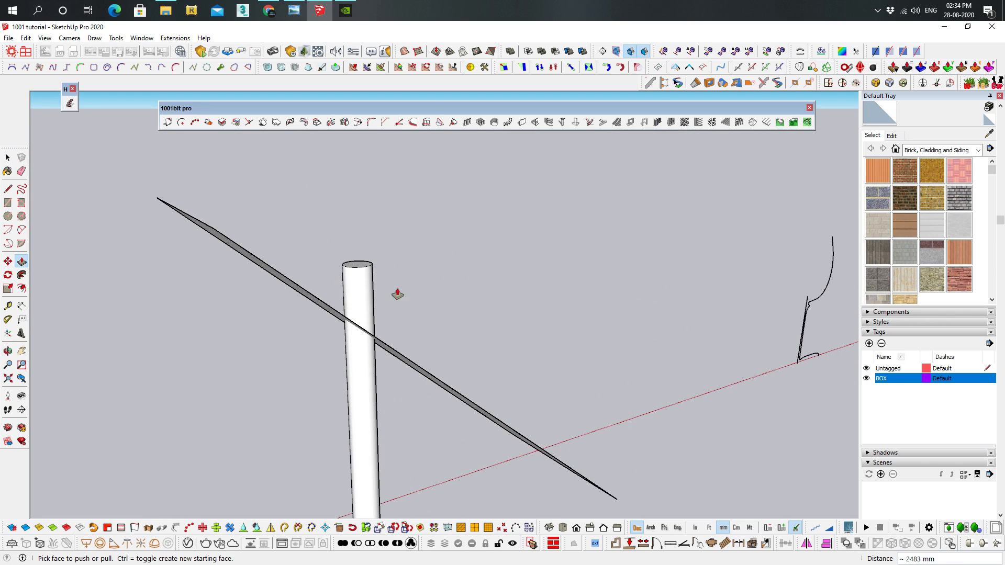
middle_click_drag(395, 295, 426, 274)
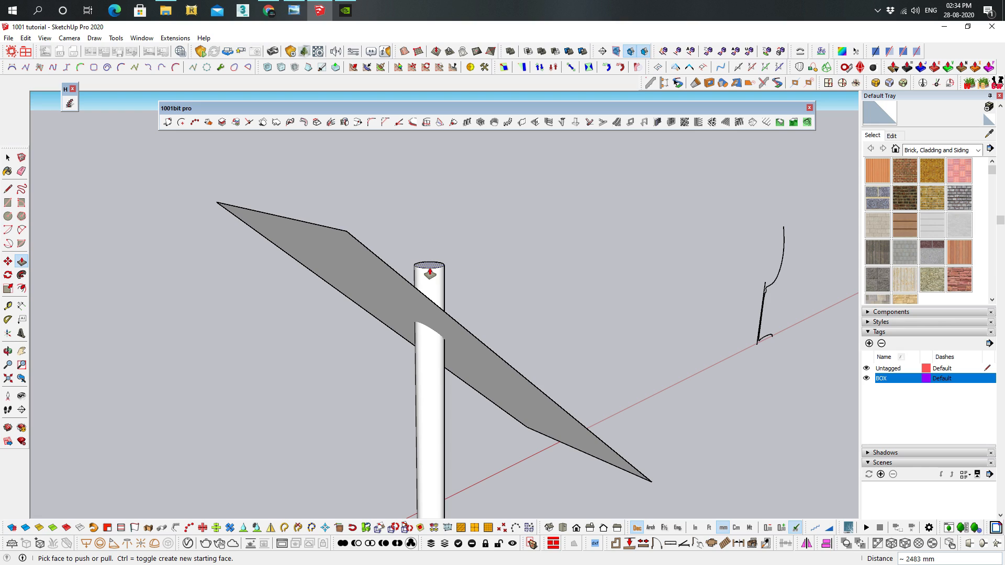
middle_click_drag(430, 273, 474, 291)
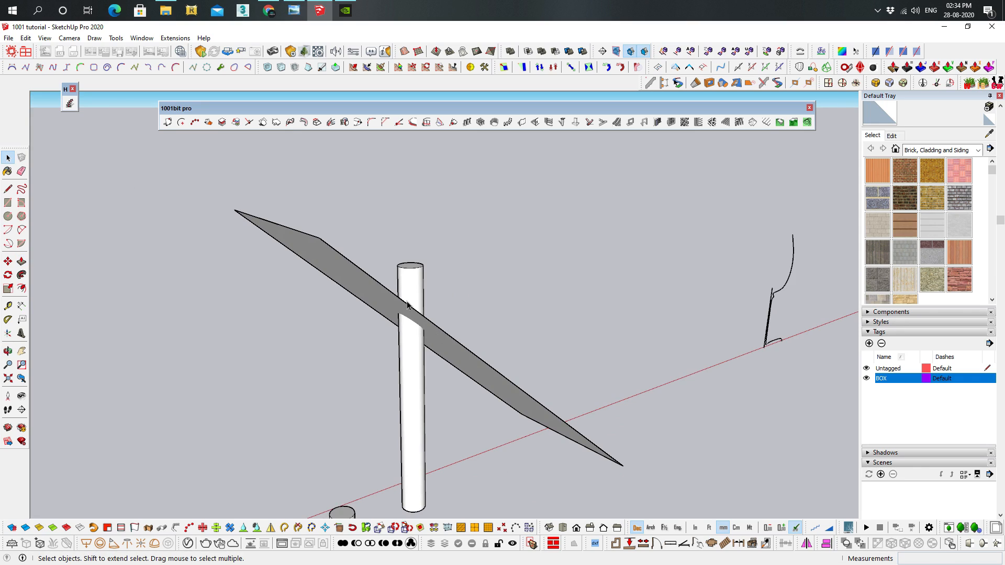
Explode the tilted plane's group into loose geometry
middle_click_drag(409, 328, 385, 306)
left_click(380, 298)
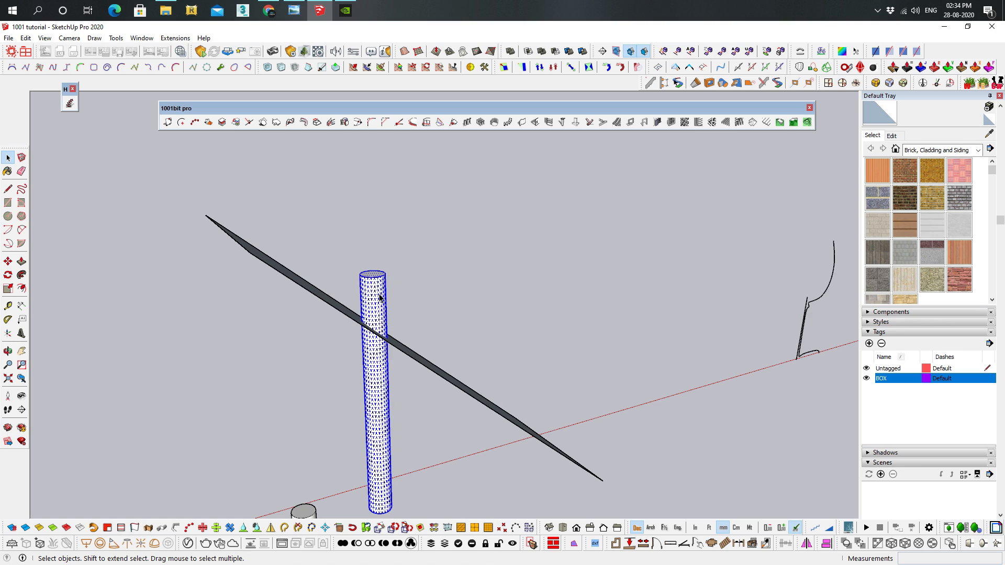
left_click(424, 368)
middle_click_drag(425, 368, 398, 393)
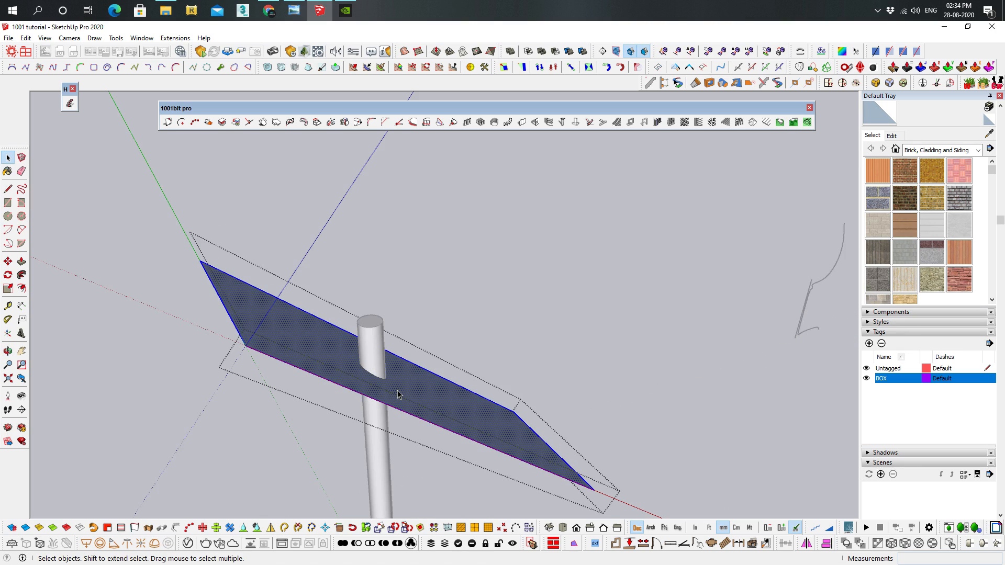
right_click(427, 386)
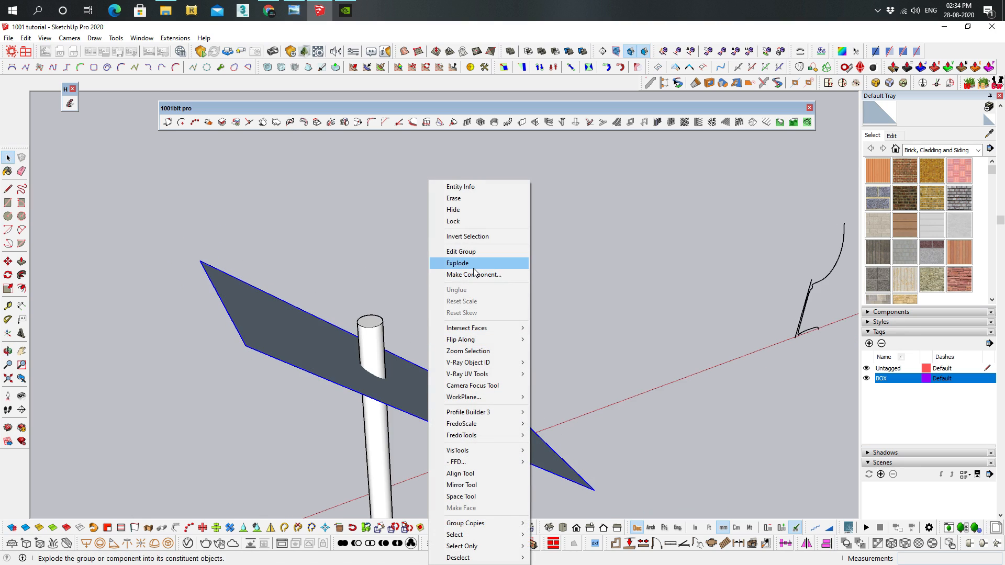
left_click(455, 264)
middle_click_drag(389, 328, 428, 271)
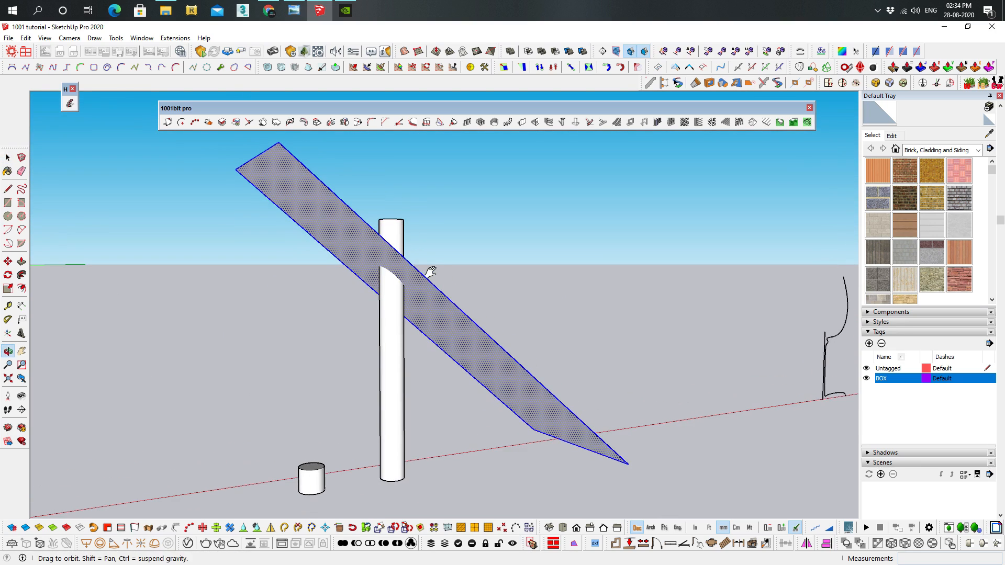
Select the whole tilted plane and the tall cylinder piercing it, and intersect their faces with the model
double_click(341, 212)
double_click(385, 294, "shift")
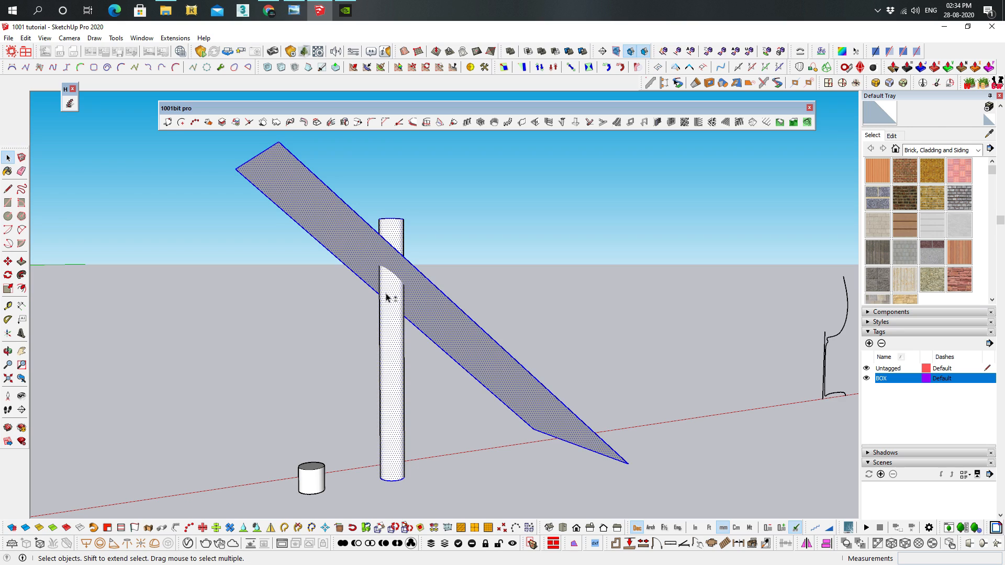
scroll(397, 255, "up", 2)
right_click(397, 255)
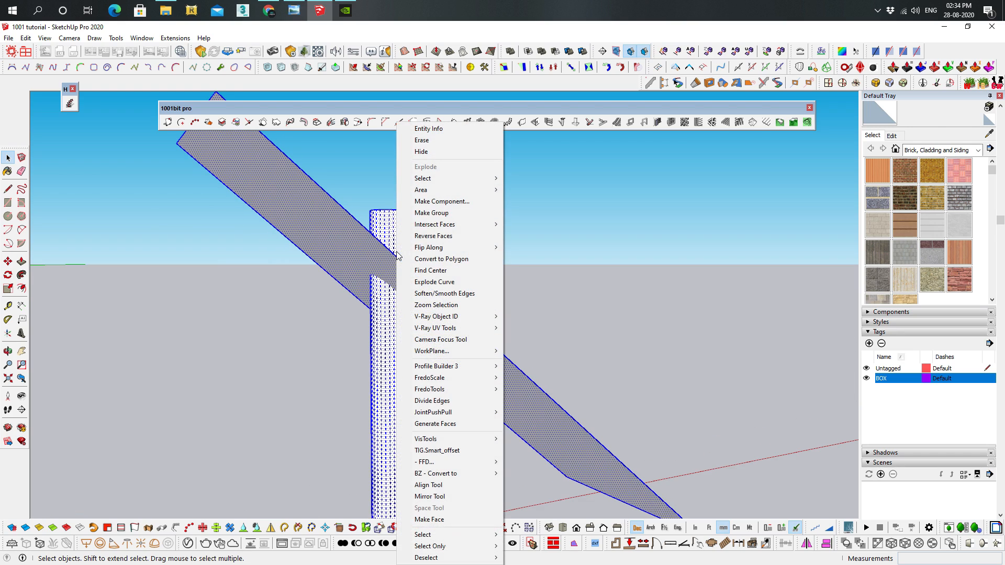
mouse_move(411, 226)
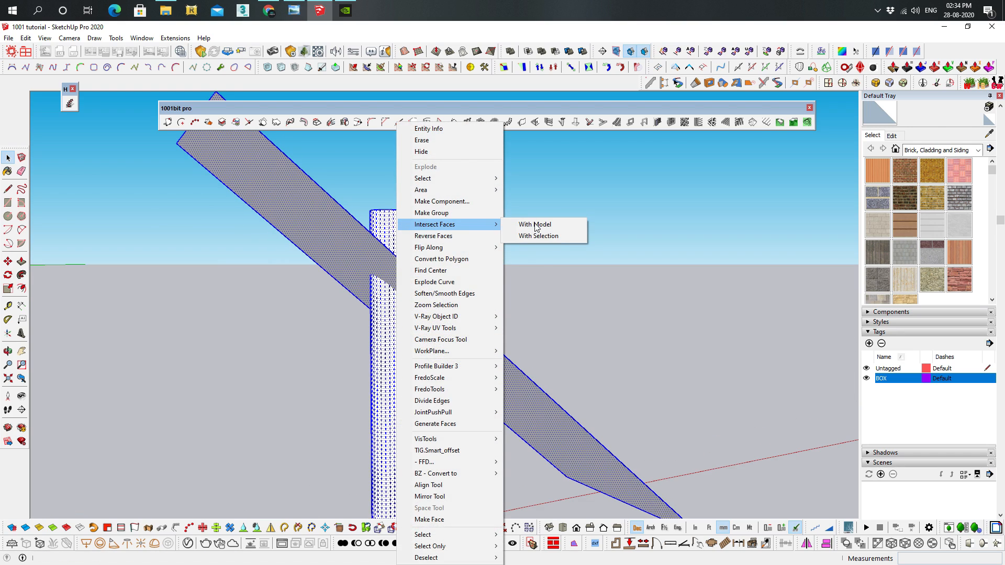
left_click(561, 222)
scroll(588, 356, "down", 3)
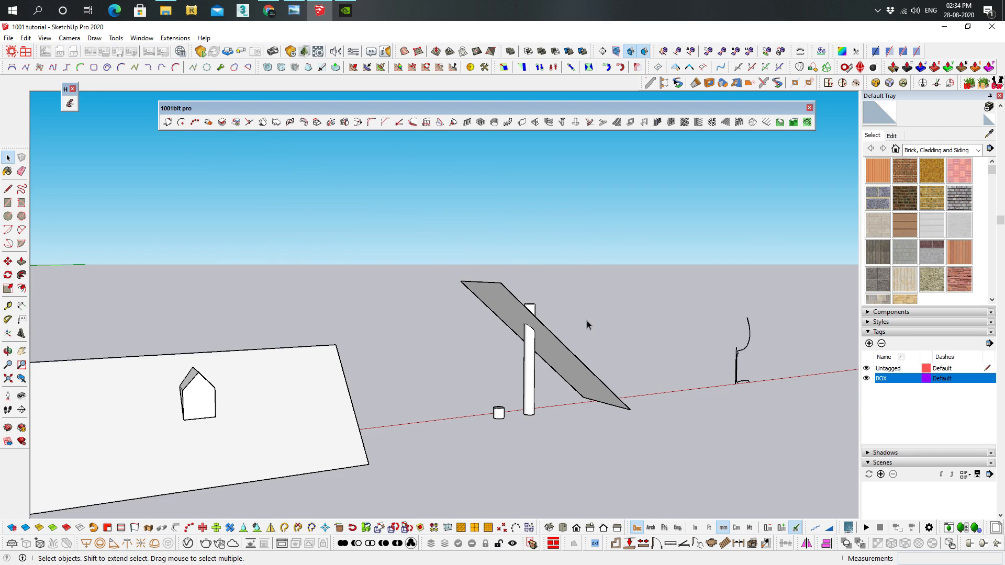
Delete the tilted plane, leaving its intersection line on the tall cylinder
scroll(586, 320, "up", 2)
scroll(583, 321, "down", 1)
left_click_drag(664, 471, 567, 327)
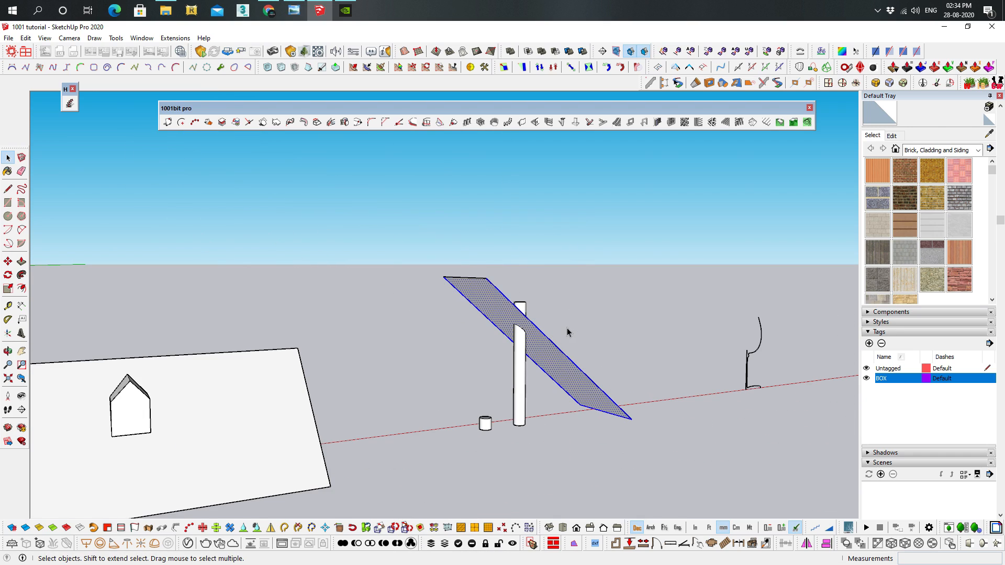
key("Delete")
scroll(460, 268, "down", 5)
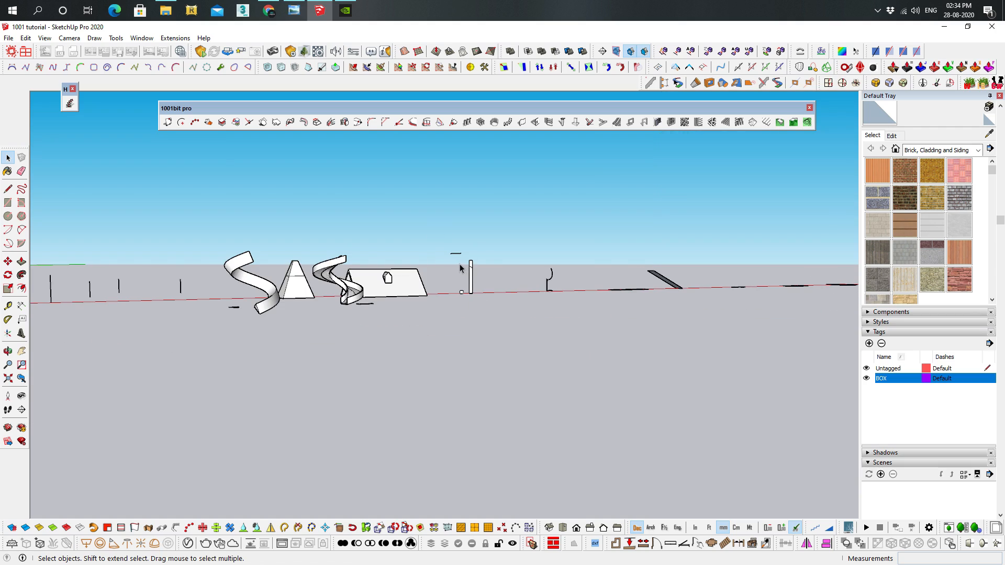
scroll(461, 267, "down", 2)
scroll(461, 267, "up", 5)
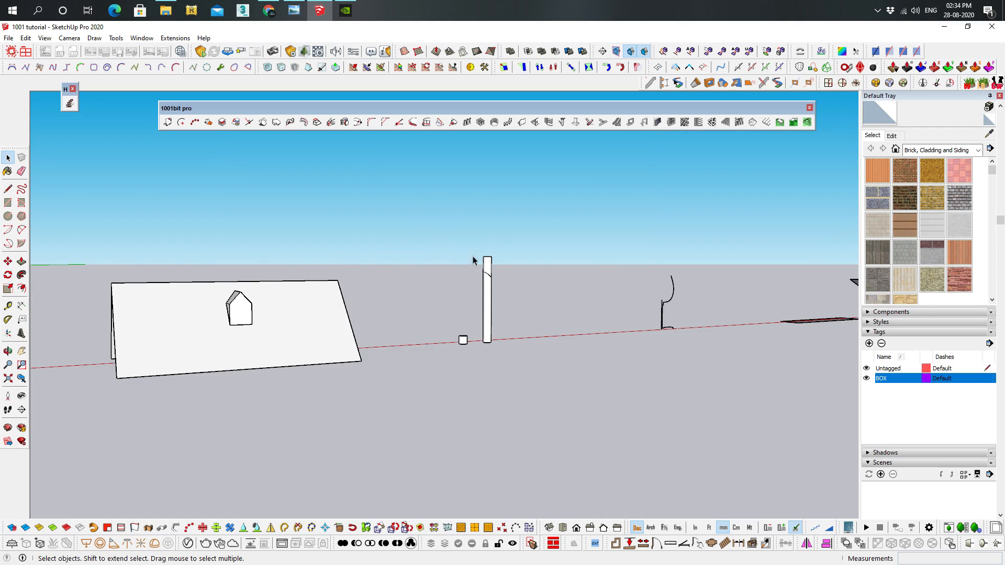
scroll(520, 241, "up", 1)
scroll(498, 243, "up", 3)
Delete the part of the tall cylinder above the slanted intersection line
scroll(499, 246, "down", 2)
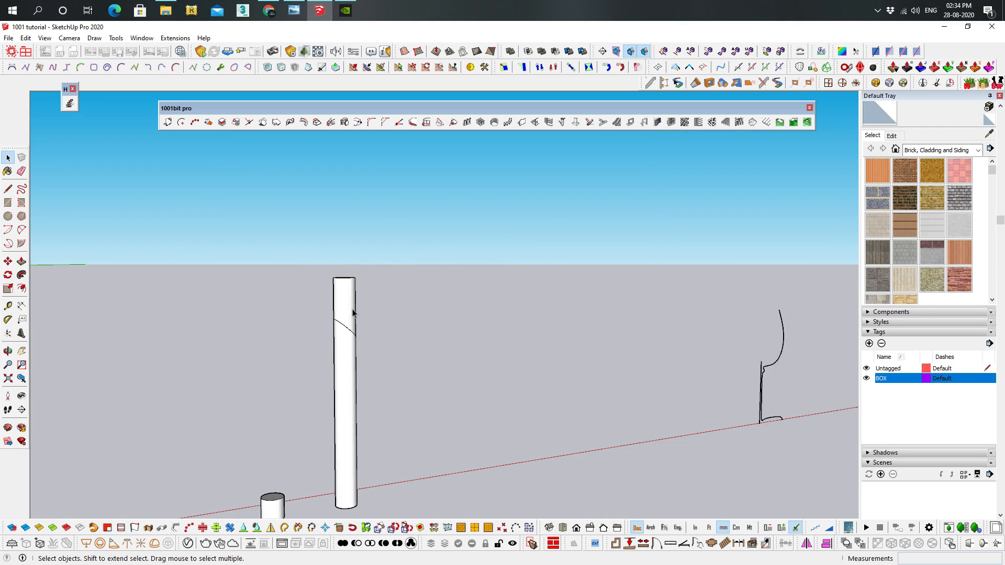
left_click_drag(388, 285, 236, 240)
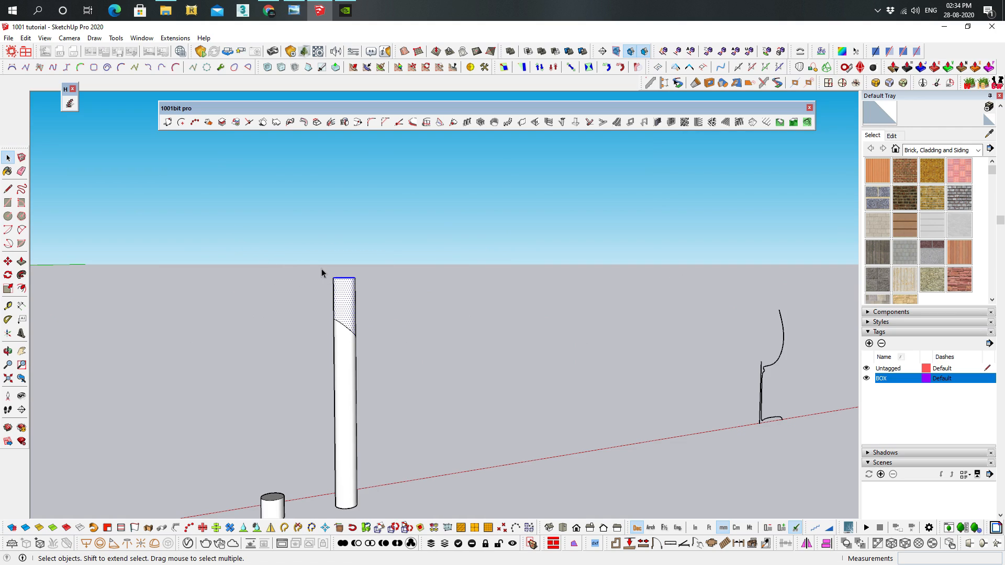
key("Delete")
scroll(376, 366, "up", 3)
middle_click_drag(378, 366, 456, 353, "shift")
middle_click_drag(456, 353, 340, 509)
Undo the trimming, plane deletion, intersection, explosion and cylinder push/pull to restore the tilted plane and short cylinder
key("ctrl+z")
key("ctrl+z")
key("ctrl+z")
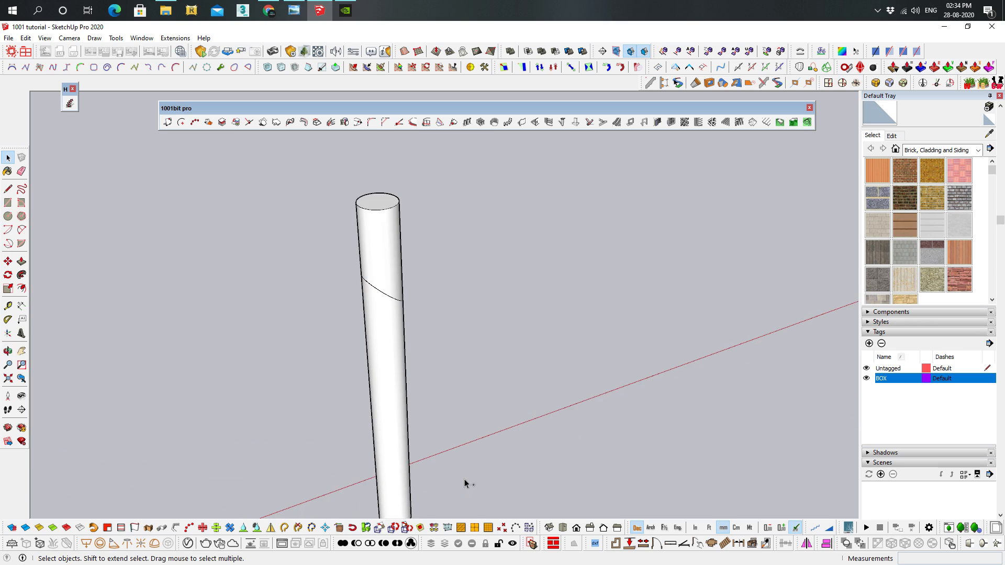
key("ctrl+z")
key("ctrl+z")
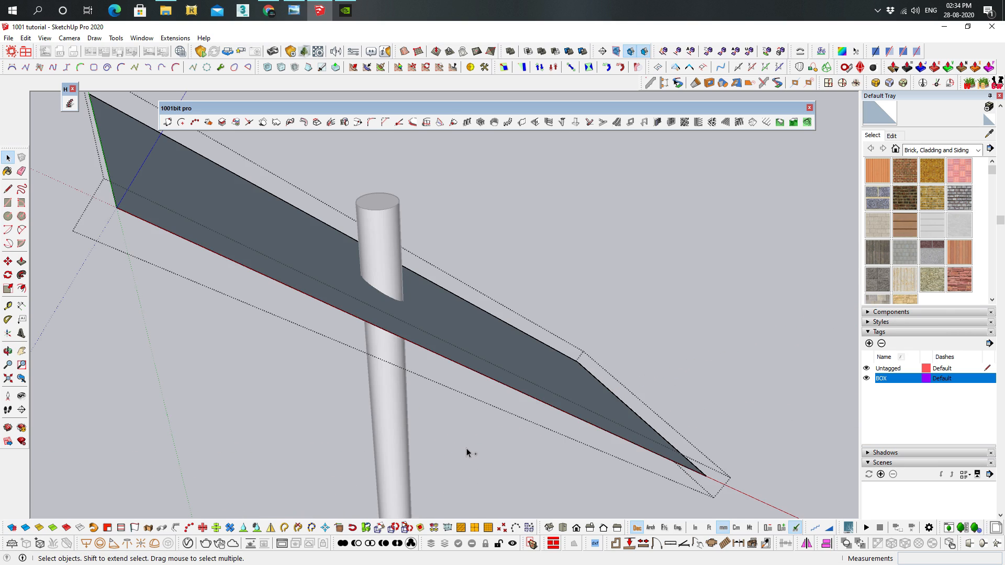
middle_click_drag(466, 453, 527, 280)
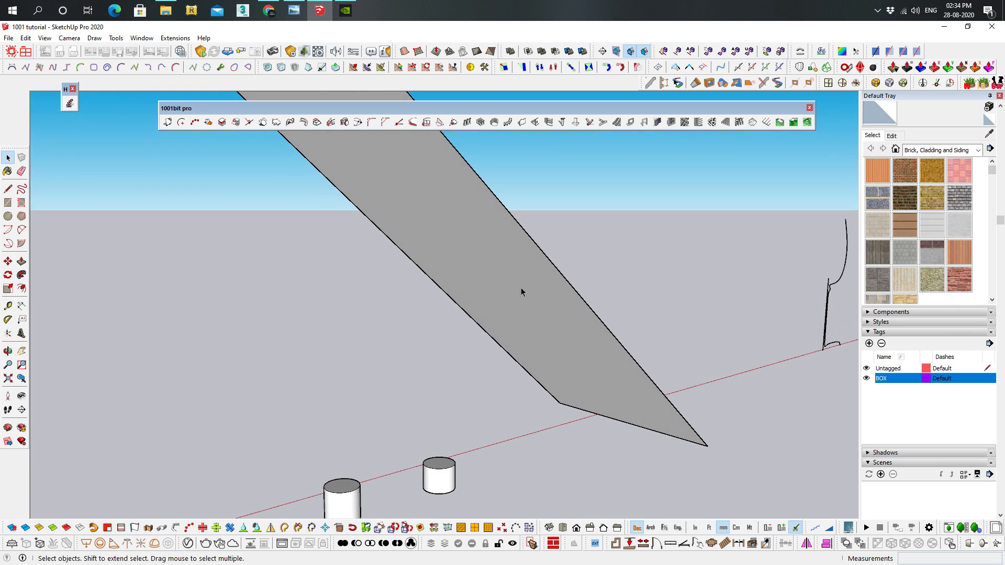
left_click(427, 462)
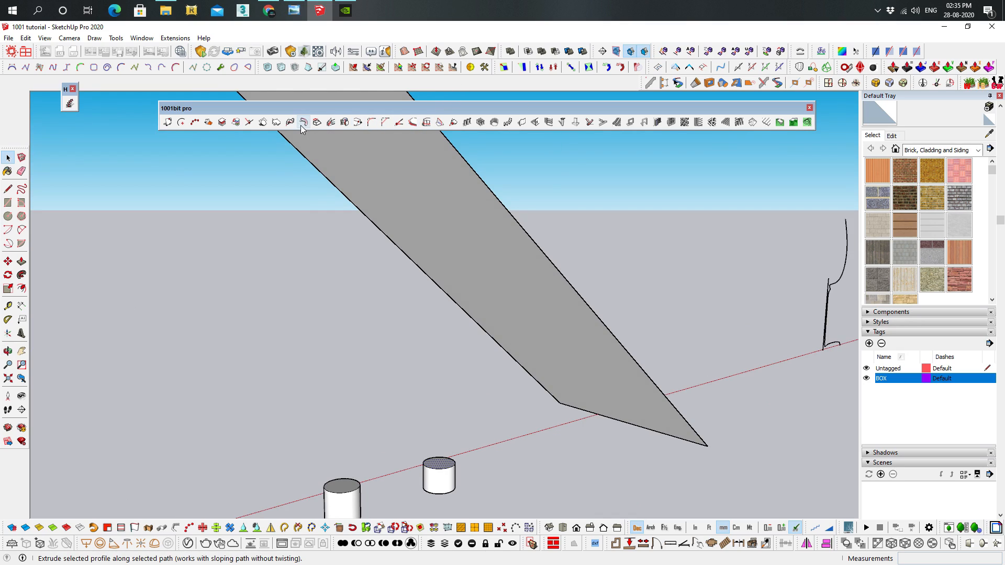
left_click(330, 125)
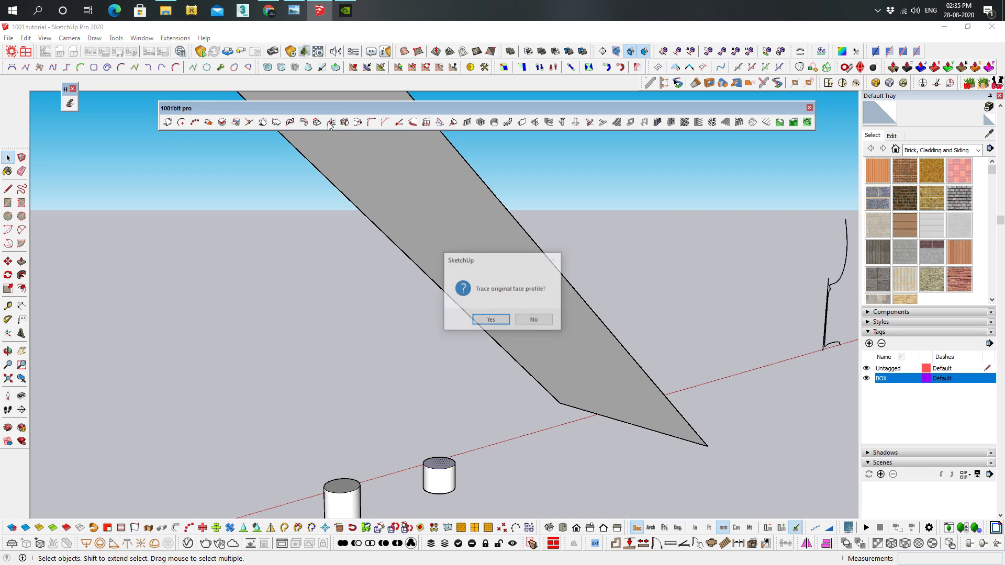
left_click(490, 320)
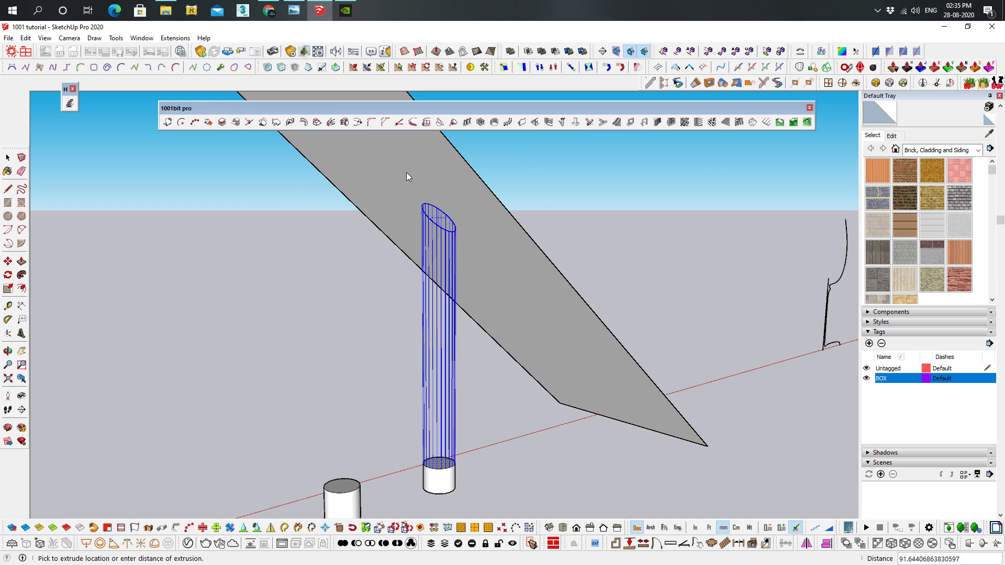
left_click(500, 164)
key("space")
middle_click_drag(509, 285, 460, 236)
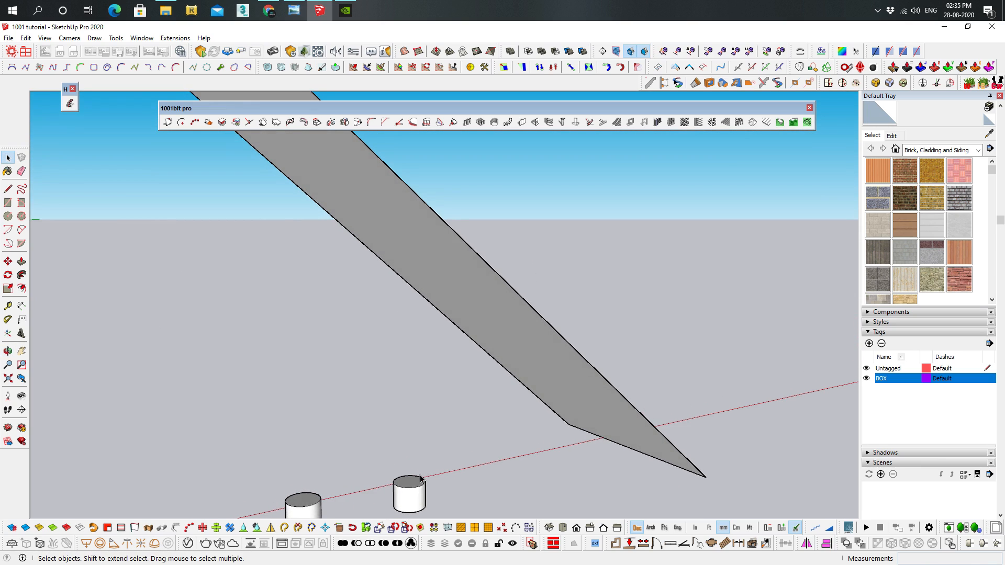
Extrude the top face of the short cylinder nearer the tilted plane to that plane, tracing the original face profile
left_click(330, 124)
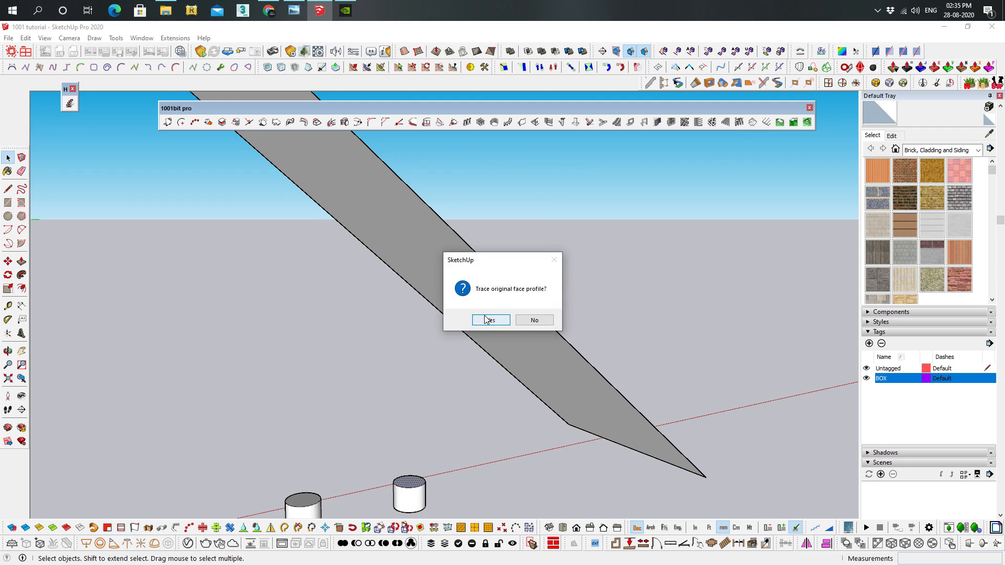
key("Return")
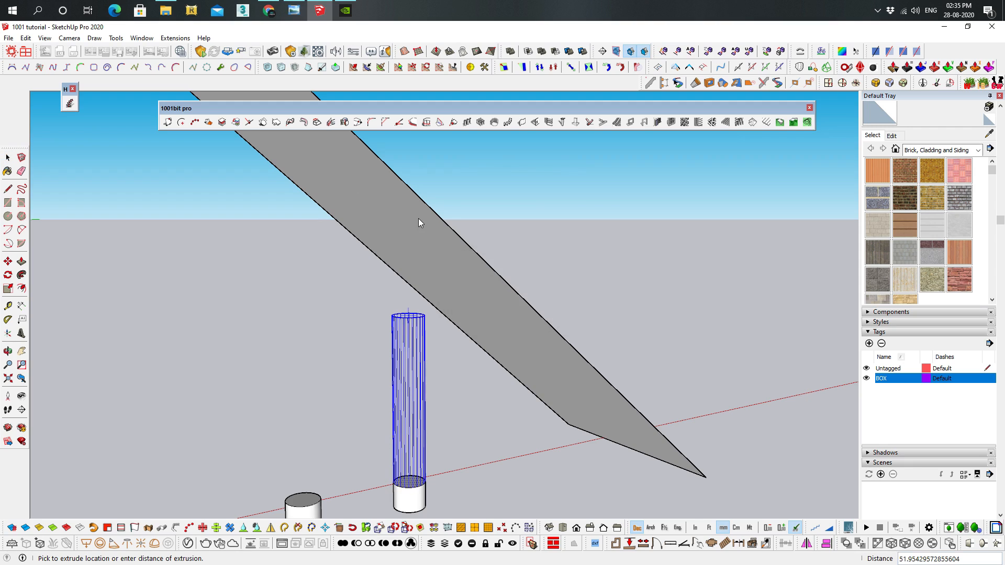
mouse_move(403, 252)
middle_mouse_down()
mouse_move(386, 318)
mouse_move(395, 253)
middle_mouse_up()
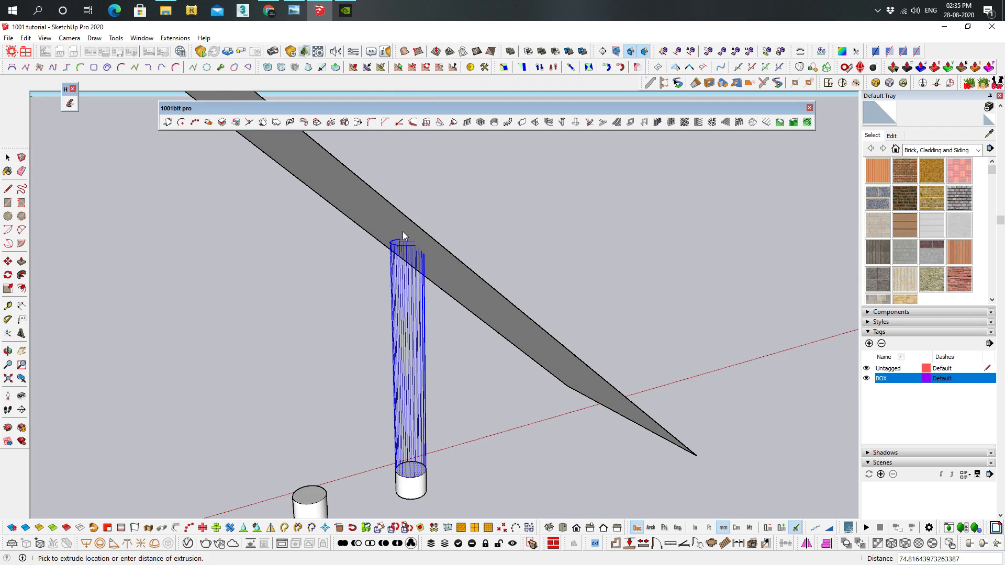
middle_click_drag(398, 221, 409, 195)
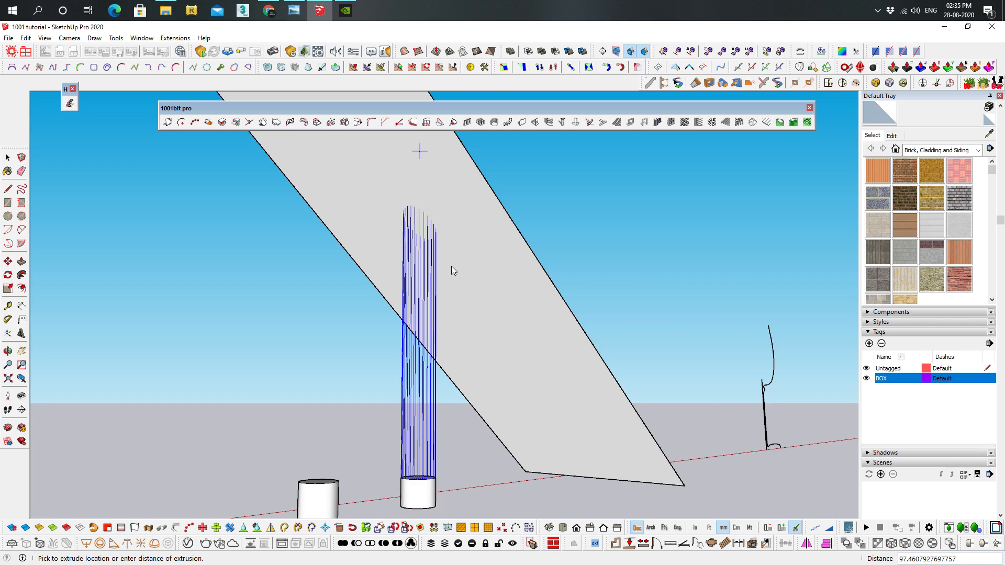
left_click(422, 212)
middle_click_drag(421, 211, 444, 324)
middle_click_drag(445, 325, 527, 265, "shift")
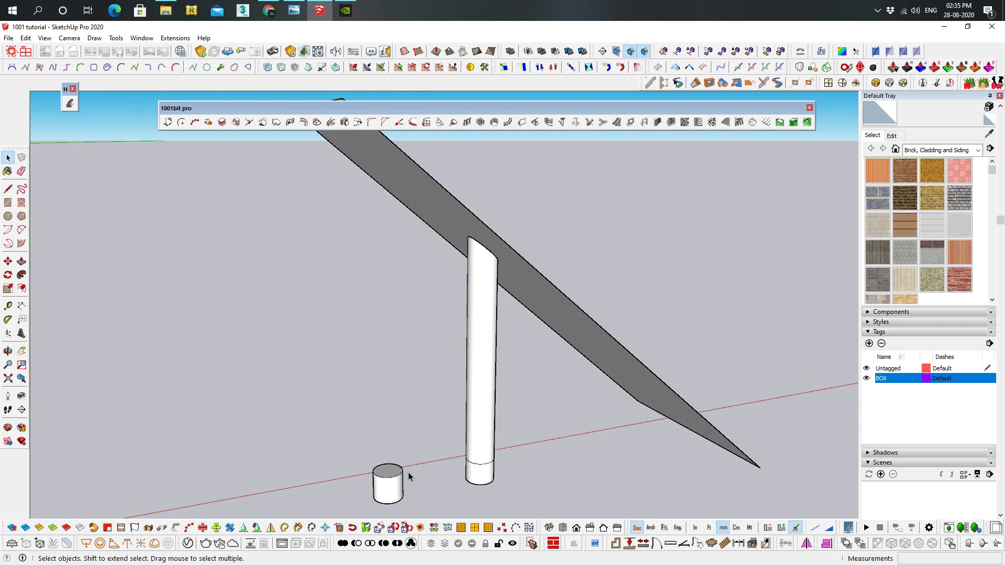
Extrude the remaining short cylinder's top face to the tilted plane as target, tracing the original face profile
left_click(379, 473)
left_click(332, 122)
left_click(491, 321)
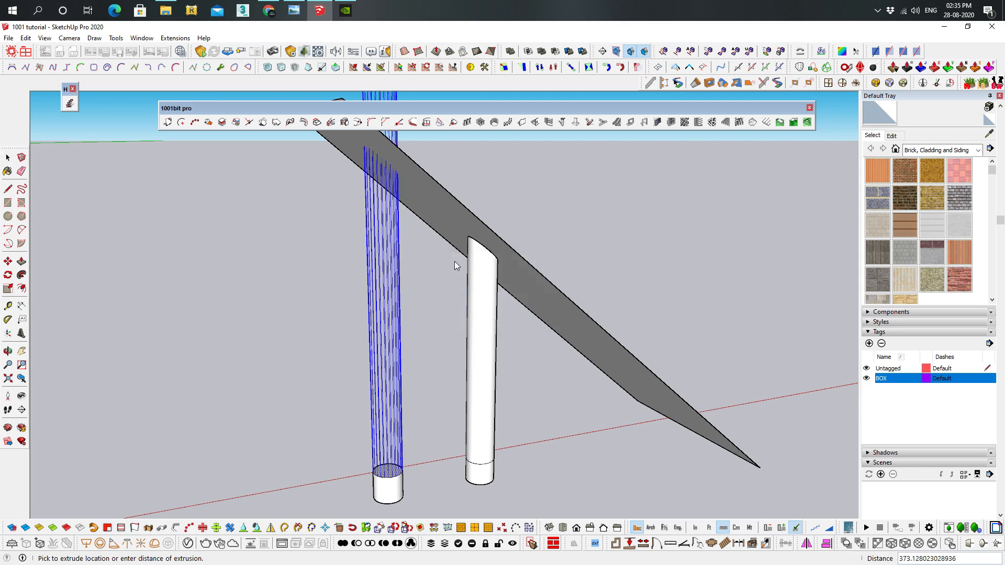
middle_click_drag(389, 189, 444, 137)
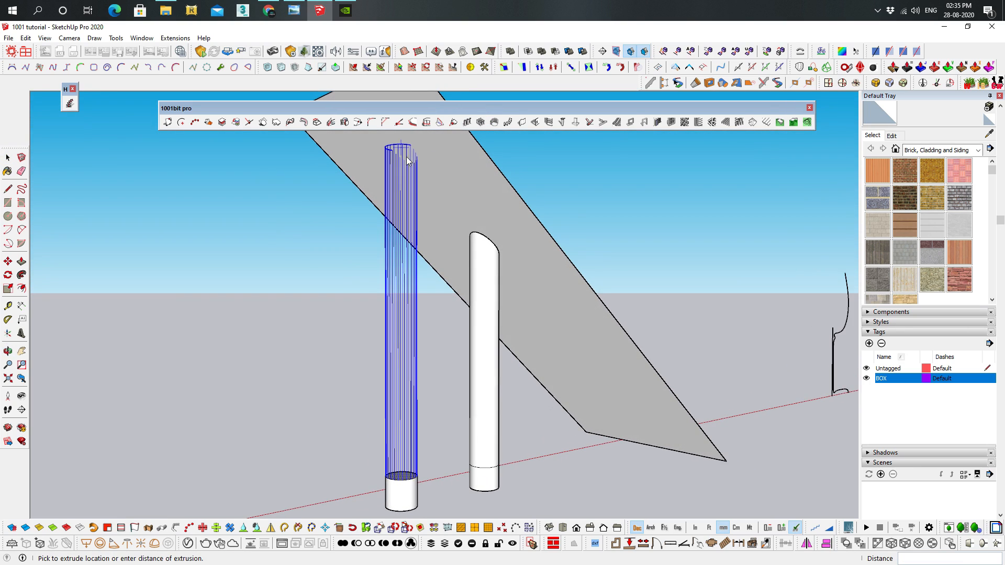
scroll(426, 189, "down", 1)
middle_click_drag(426, 189, 380, 283)
left_click(424, 157)
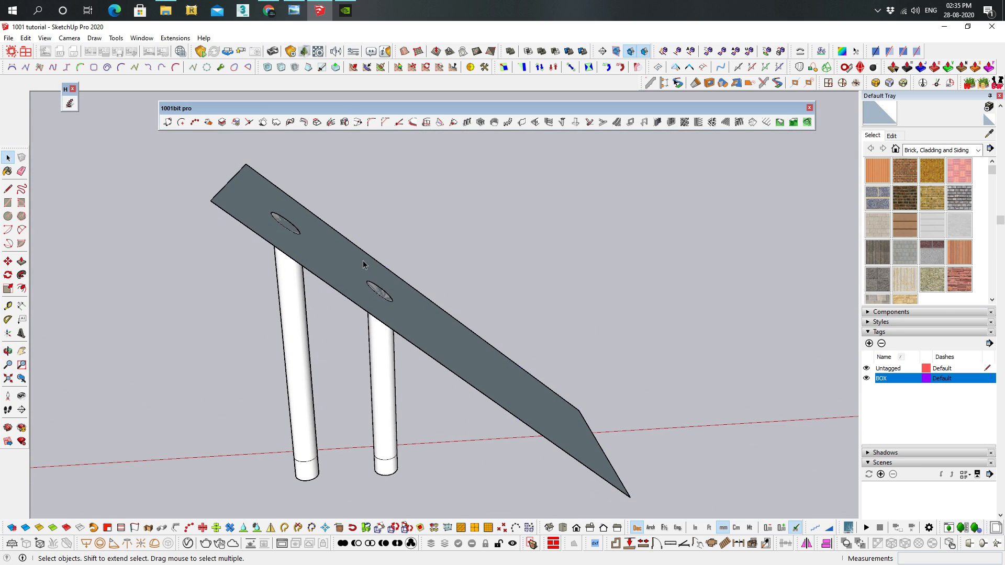
Open the tilted plane's group and push/pull its upper face about 158 mm into a slab, then leave the group
left_click(364, 264)
double_click(360, 270)
key("p")
left_click(346, 272)
left_click(379, 253)
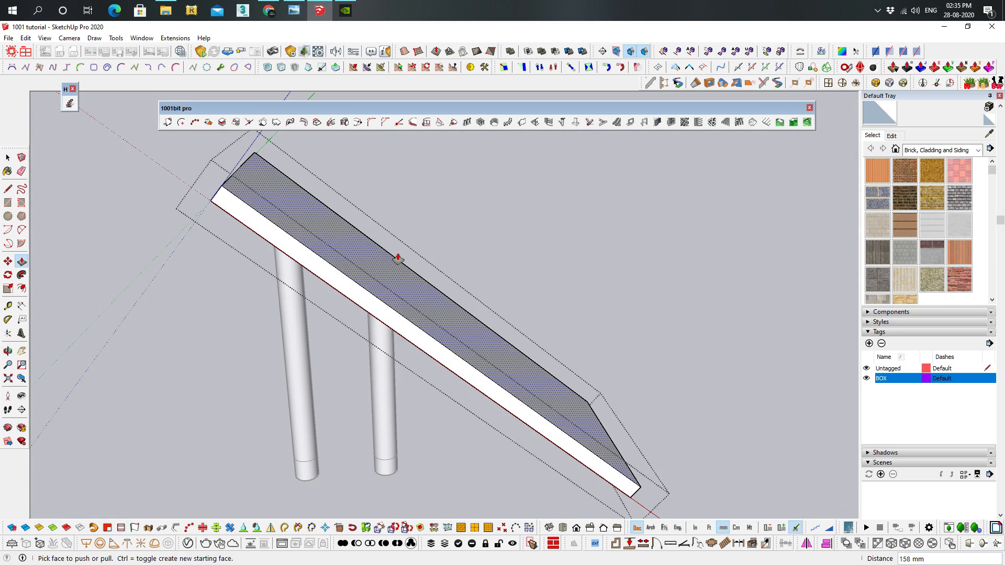
key("space")
left_click(551, 248)
Create a revolved surface from the curved goblet-like profile edges beside the vertical line
middle_click_drag(551, 248, 420, 322)
scroll(646, 233, "down", 10)
scroll(525, 340, "up", 2)
middle_click_drag(527, 346, 531, 385)
scroll(501, 307, "up", 12)
scroll(463, 353, "up", 1)
mouse_move(471, 335)
middle_mouse_down()
mouse_move(487, 342)
mouse_move(489, 364)
middle_mouse_up()
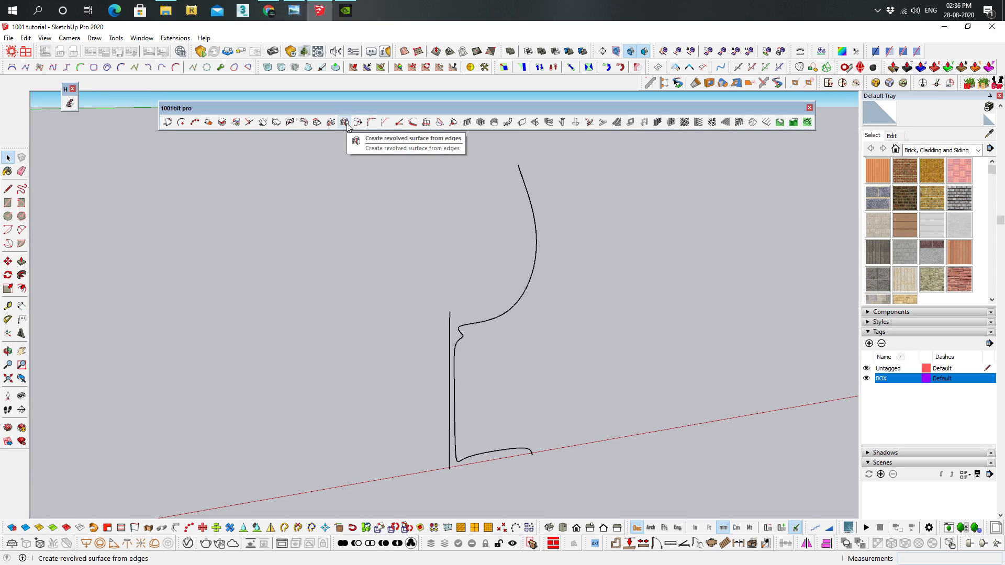
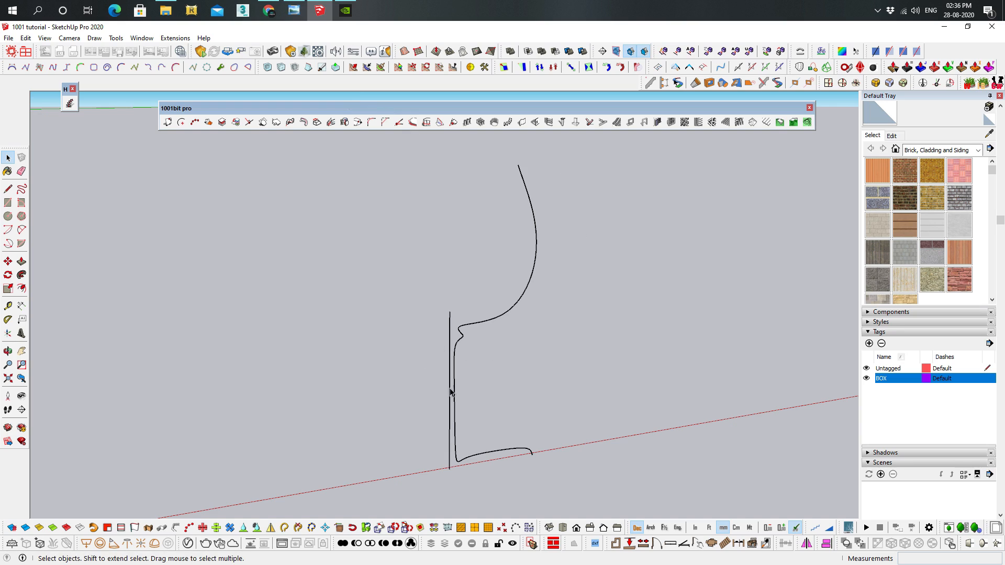
Create a 360° revolved surface from the goblet profile curve, using the vertical line as the rotation axis from its lower to upper end
middle_click_drag(538, 303, 449, 318)
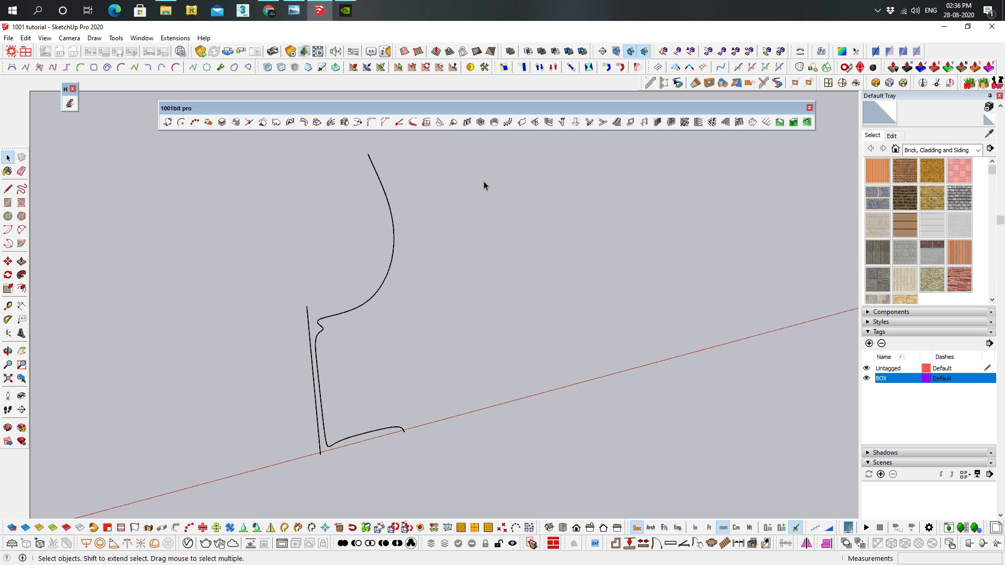
middle_click_drag(417, 227, 512, 207, "shift")
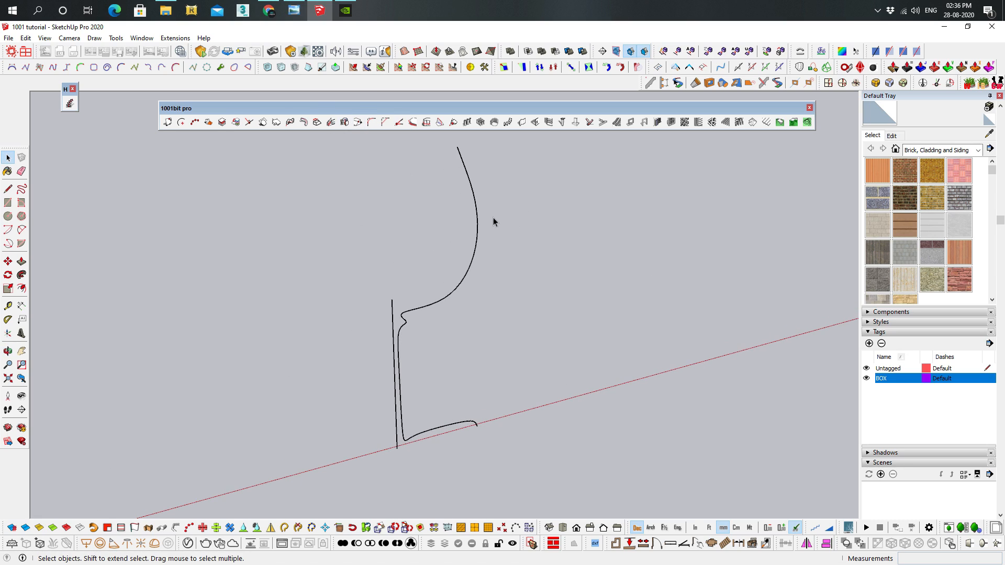
left_click(476, 222)
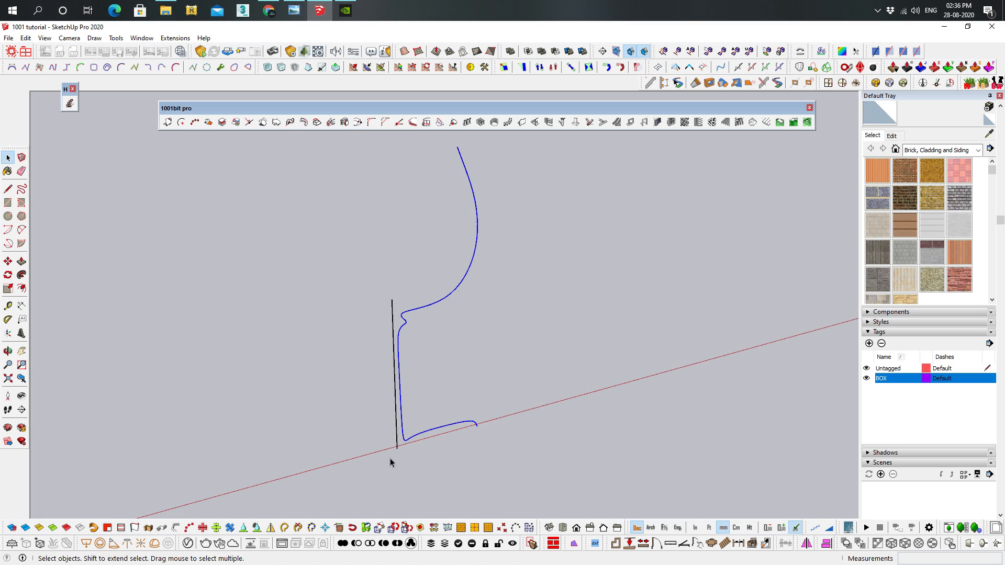
middle_click_drag(393, 274, 440, 309)
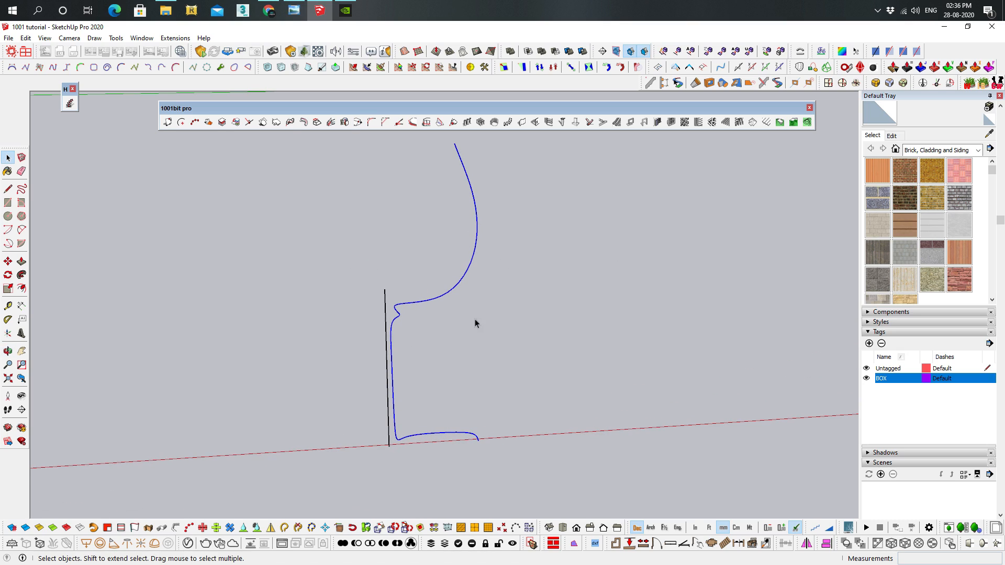
left_click(580, 362)
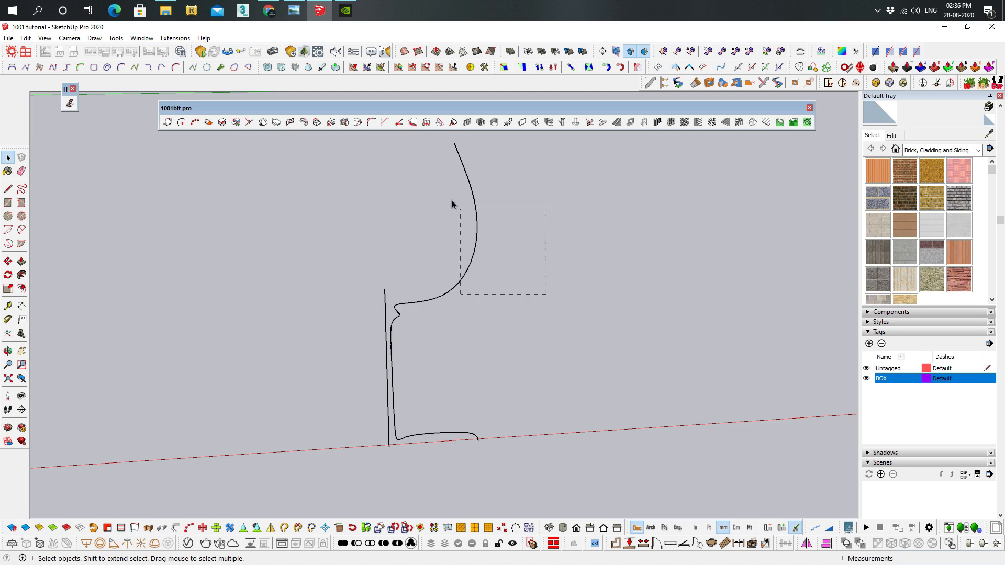
left_click_drag(460, 213, 459, 215)
middle_click_drag(380, 238, 425, 256)
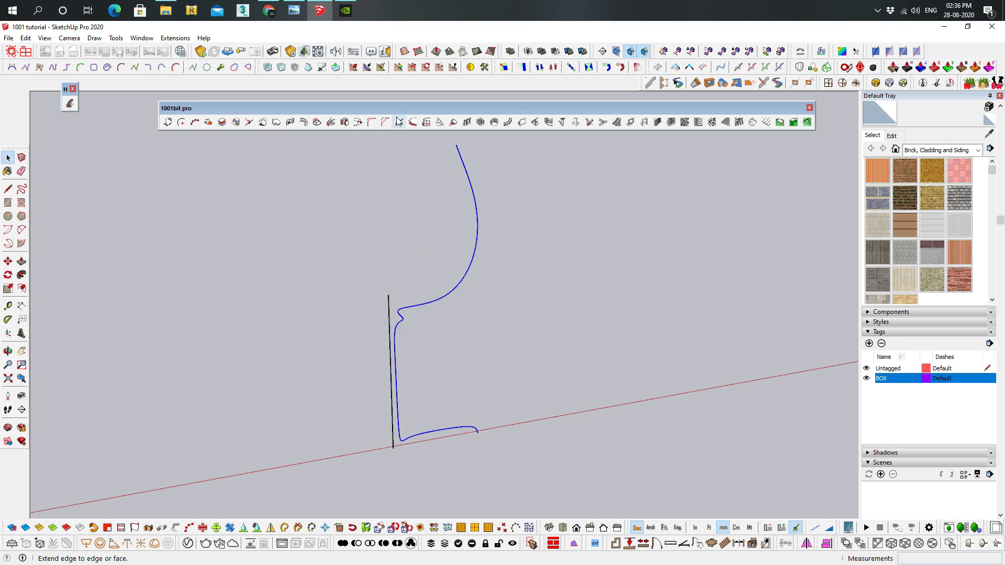
left_click(348, 126)
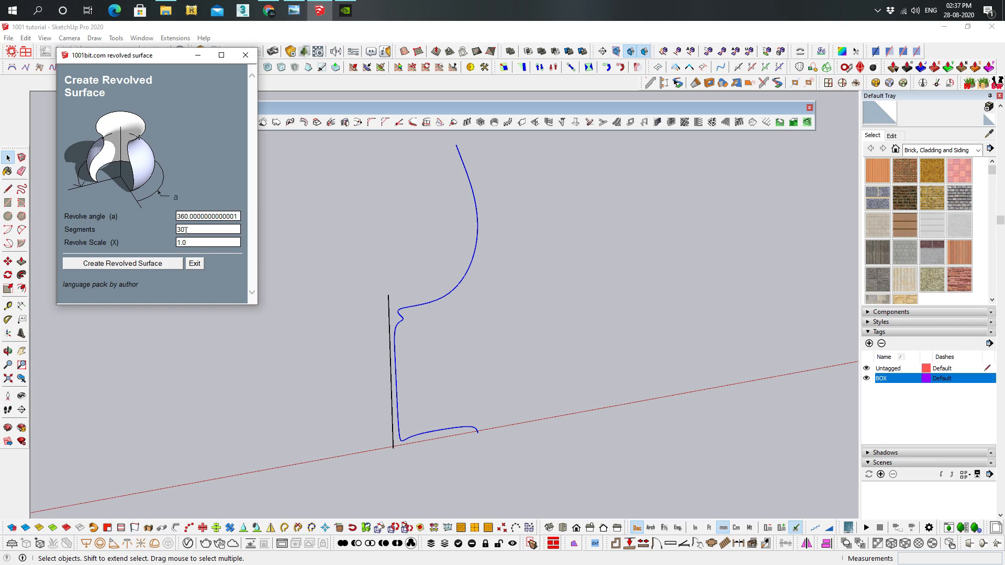
double_click(186, 231)
left_click(155, 263)
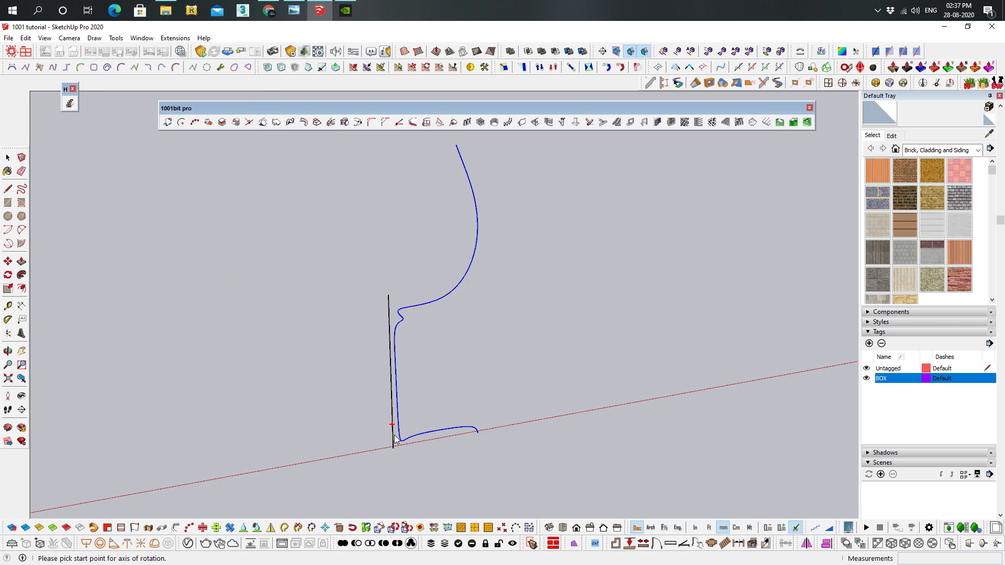
left_click(392, 448)
left_click(387, 296)
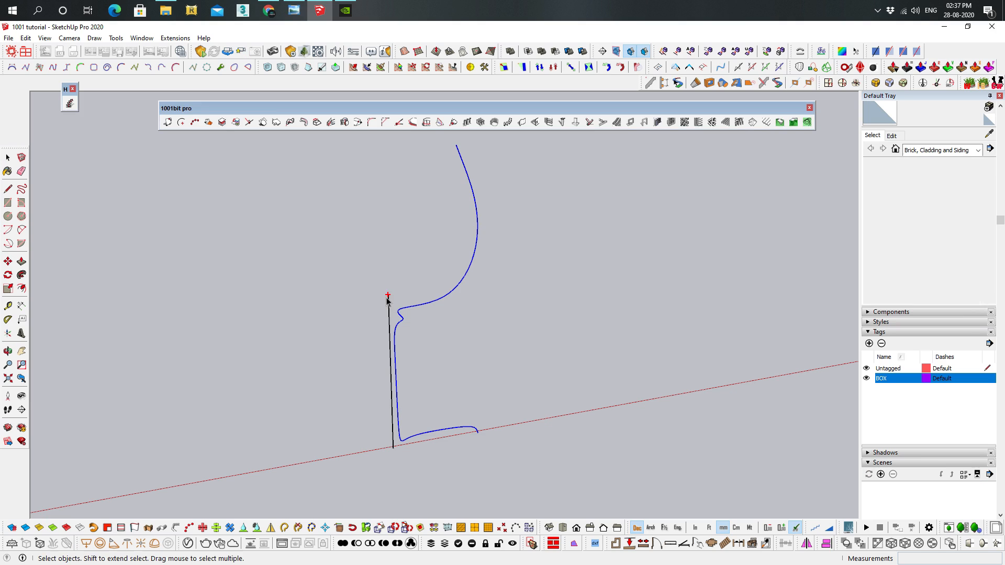
Open the revolved goblet's group and reverse its faces, then leave the group
middle_click_drag(404, 264, 425, 213)
right_click(426, 210)
left_click(422, 202)
double_click(422, 202)
right_click(407, 190)
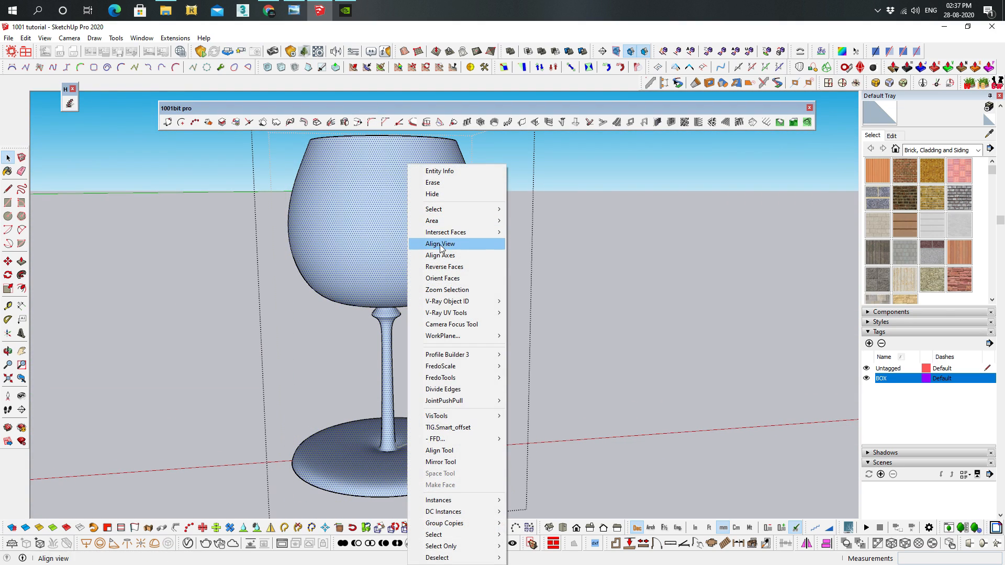
left_click(444, 266)
middle_click_drag(448, 290, 648, 244)
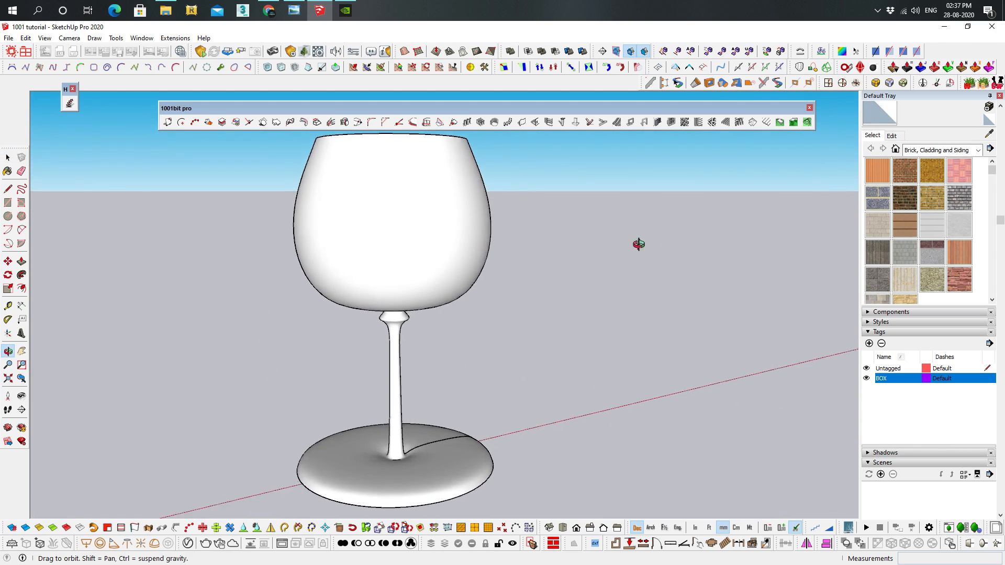
scroll(592, 251, "down", 5)
middle_click_drag(569, 256, 568, 244)
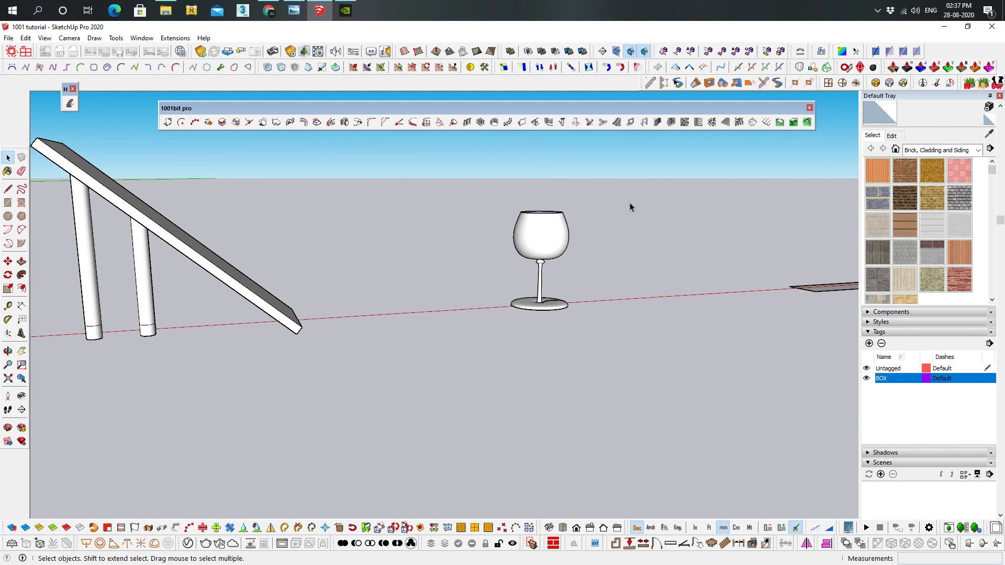
Show the Vertex Tools toolbar and float it over the model near the flat rectangle and tilted plane
middle_click_drag(626, 318, 222, 463, "shift")
scroll(445, 418, "up", 3)
middle_click_drag(462, 370, 513, 417)
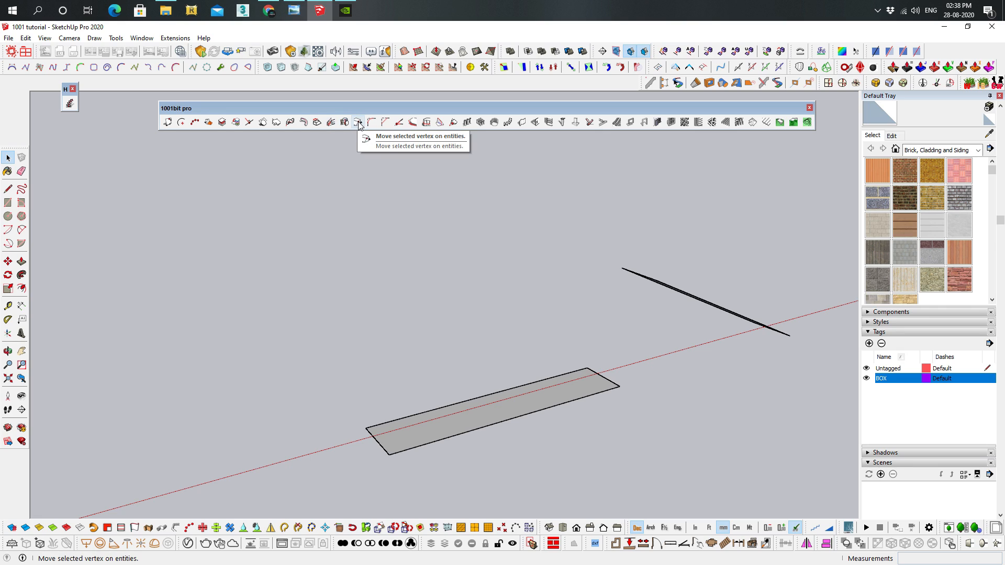
middle_click_drag(639, 305, 693, 222)
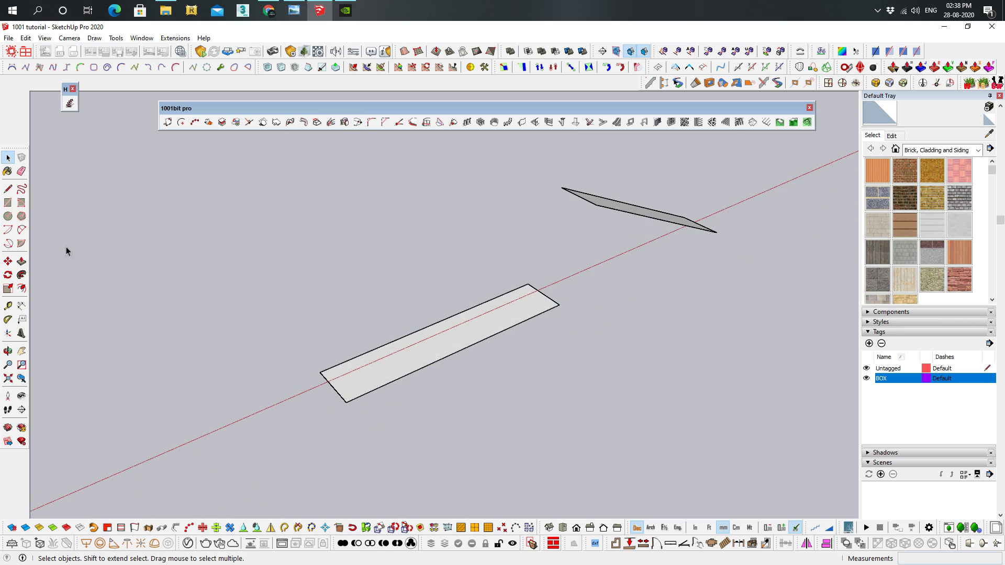
middle_click_drag(609, 192, 589, 222)
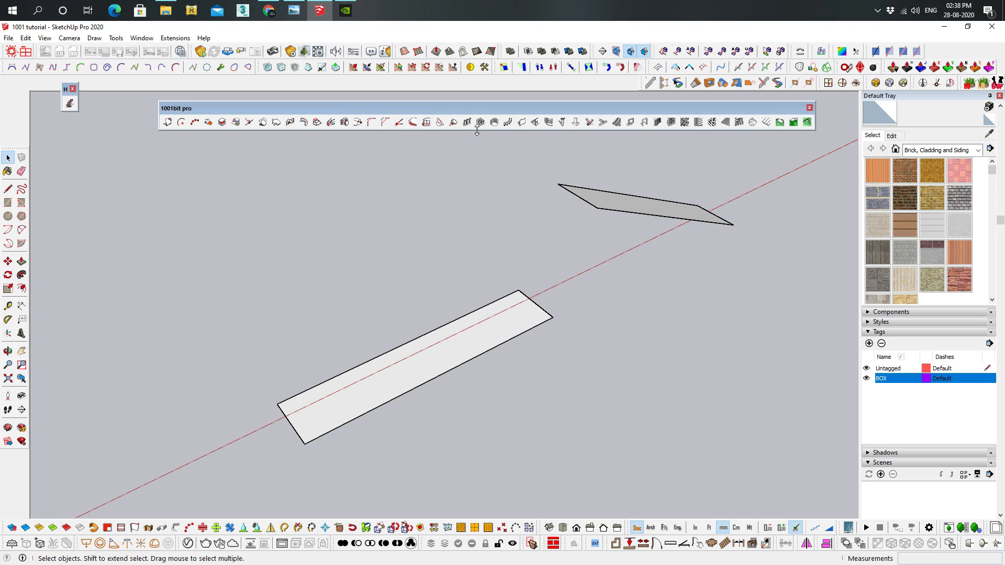
right_click(477, 80)
scroll(505, 194, "down", 7)
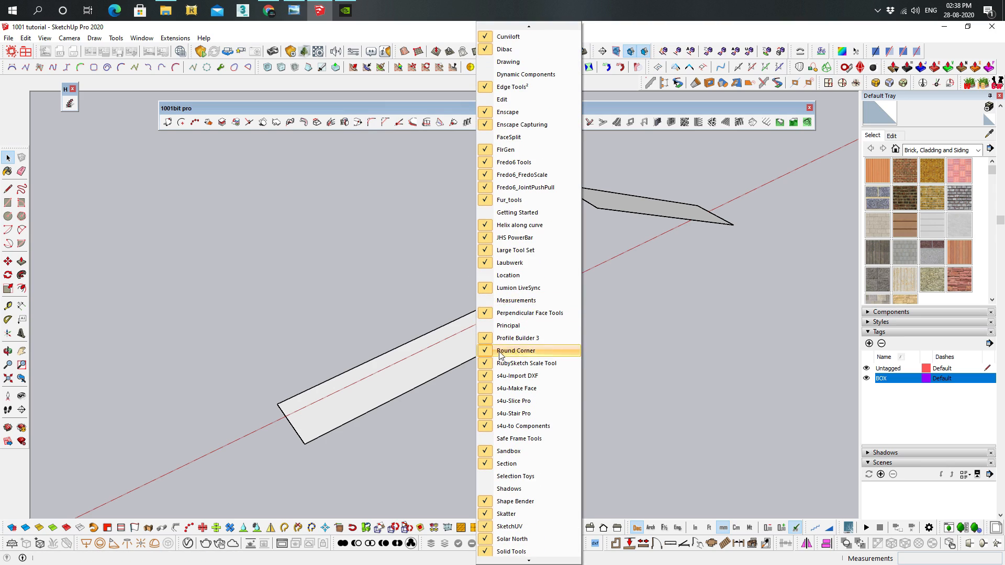
scroll(508, 378, "down", 2)
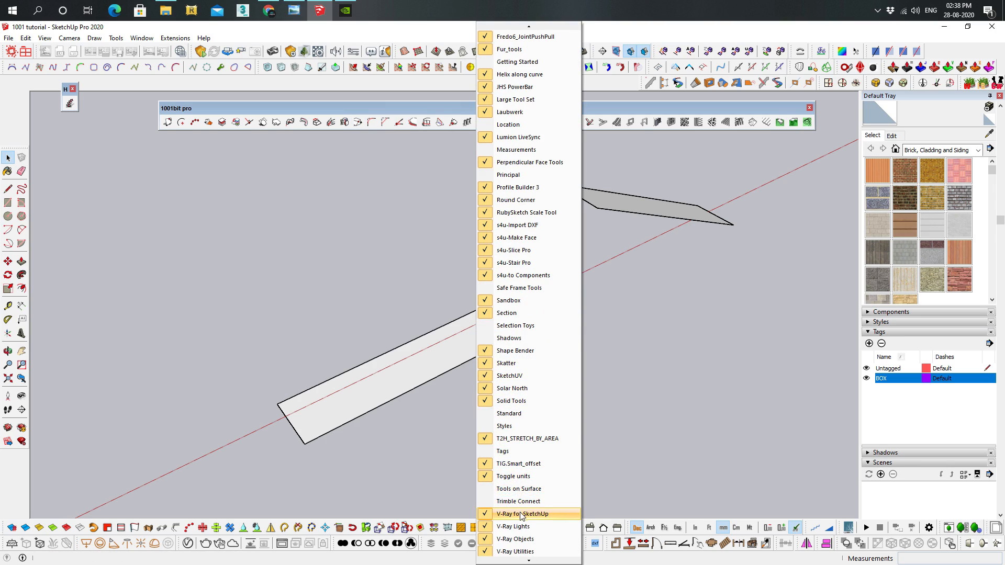
scroll(524, 515, "down", 4)
scroll(523, 539, "down", 1)
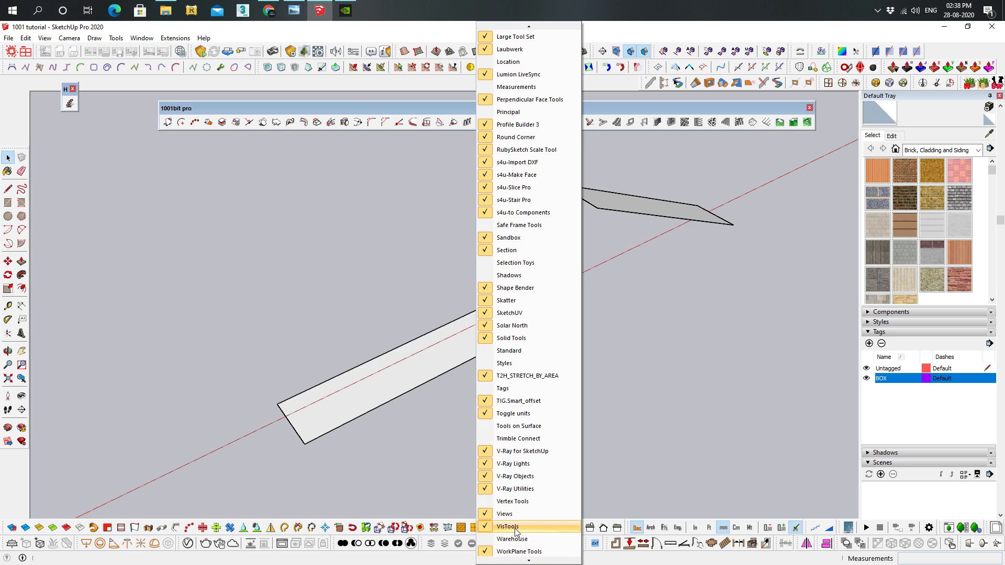
left_click(519, 506)
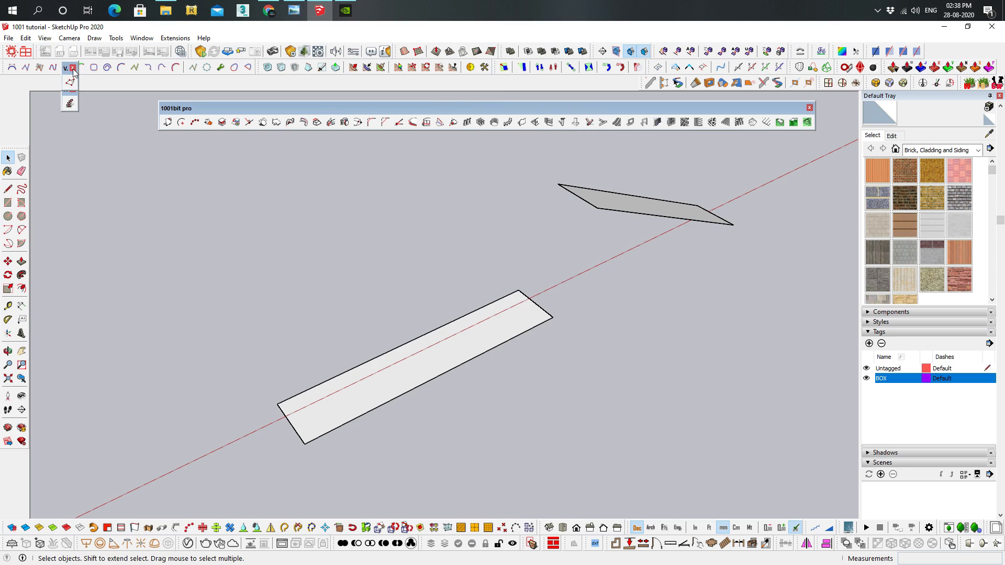
left_click_drag(68, 74, 421, 201)
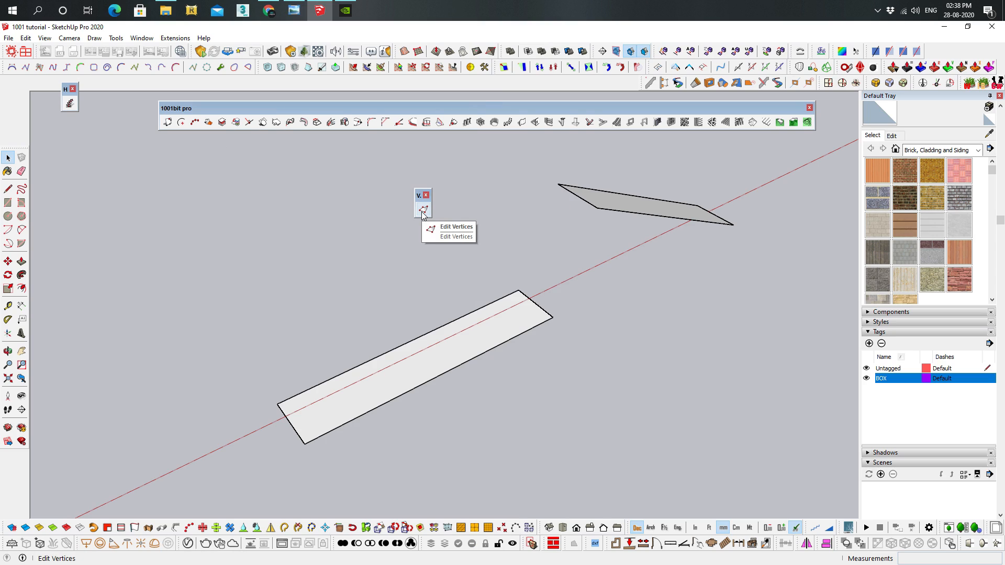
Try raising the flat rectangle's end corners beside the tilted plane with Vertex Tools, undo the move and leave vertex editing
left_click(424, 210)
left_click_drag(487, 250, 577, 342)
left_click_drag(545, 253, 554, 174)
left_click_drag(589, 207, 535, 302)
key("ctrl+z")
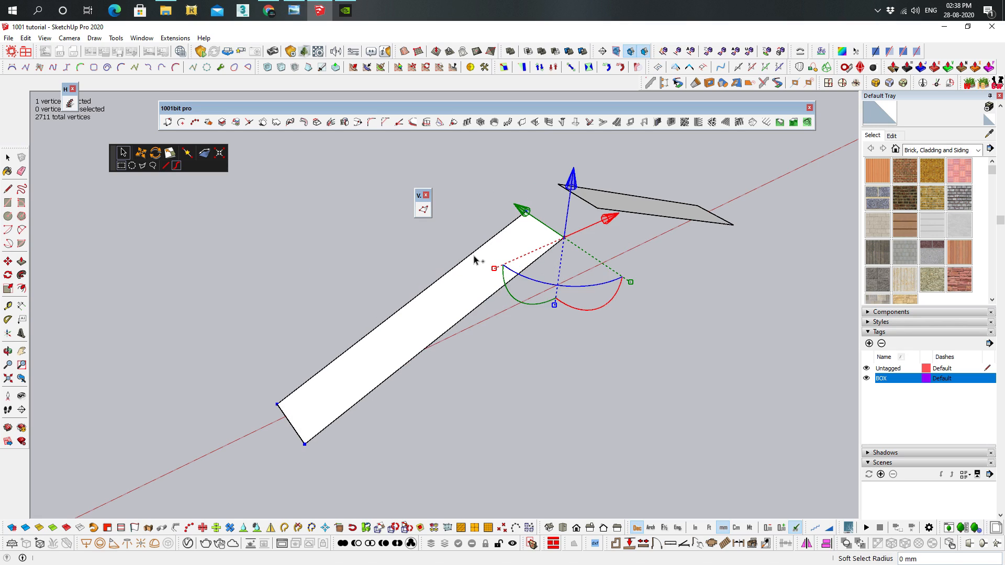
key("ctrl+y")
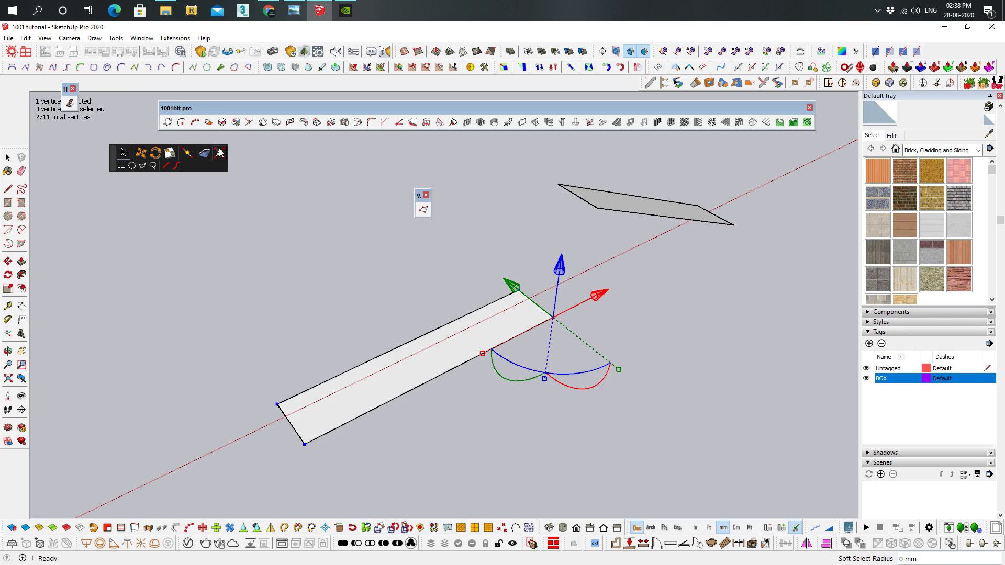
left_click(658, 334)
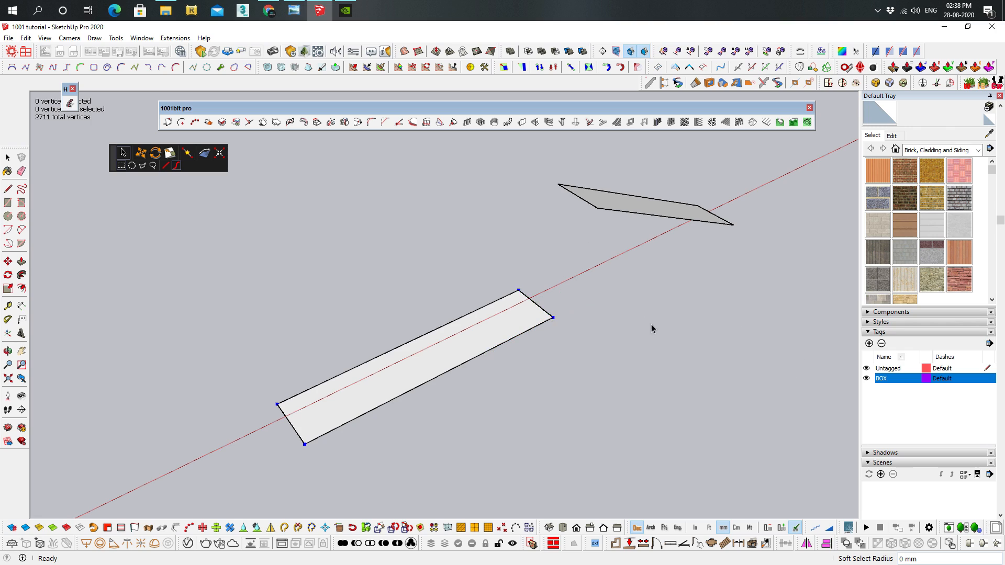
key("space")
Try moving the flat rectangle's two end corners onto the tilted plane's raised corners with Move selected vertex, and undo both moves
scroll(575, 274, "up", 2)
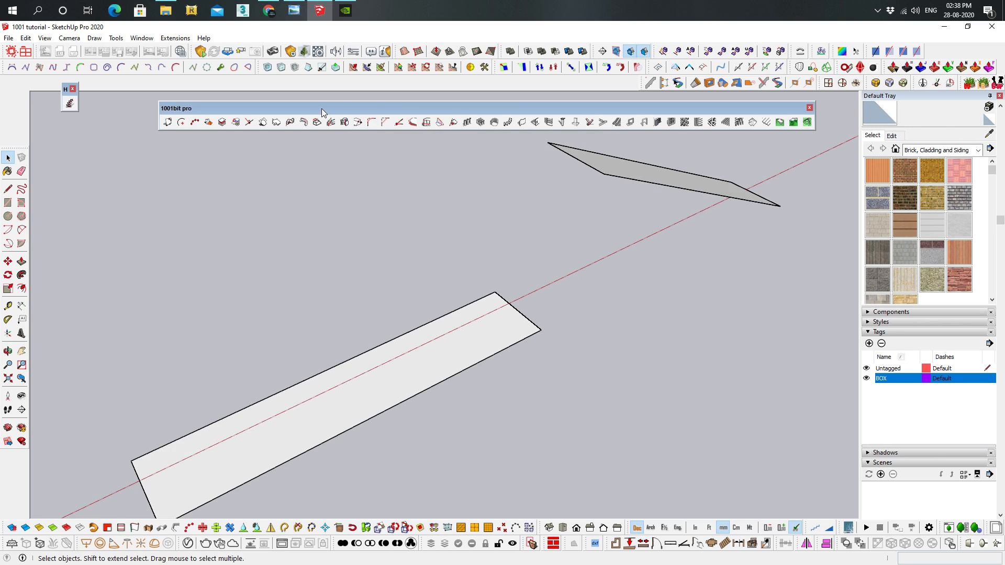
left_click(358, 122)
left_click(542, 330)
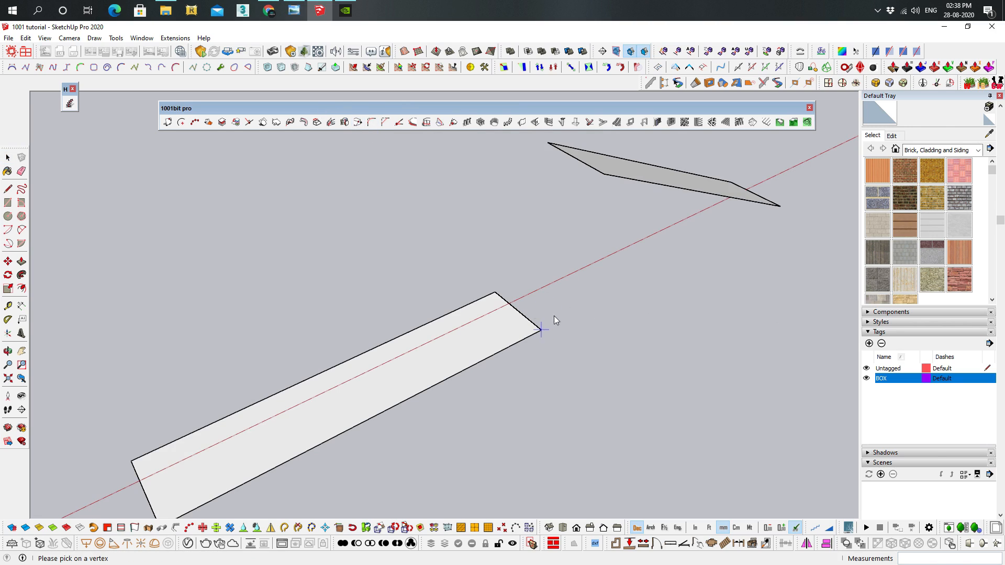
left_click(601, 175)
mouse_move(419, 231)
middle_mouse_down()
mouse_move(482, 260)
mouse_move(432, 225)
middle_mouse_up()
left_click(451, 272)
middle_click_drag(451, 272, 459, 225)
left_click(456, 213)
middle_click_drag(580, 312, 413, 247)
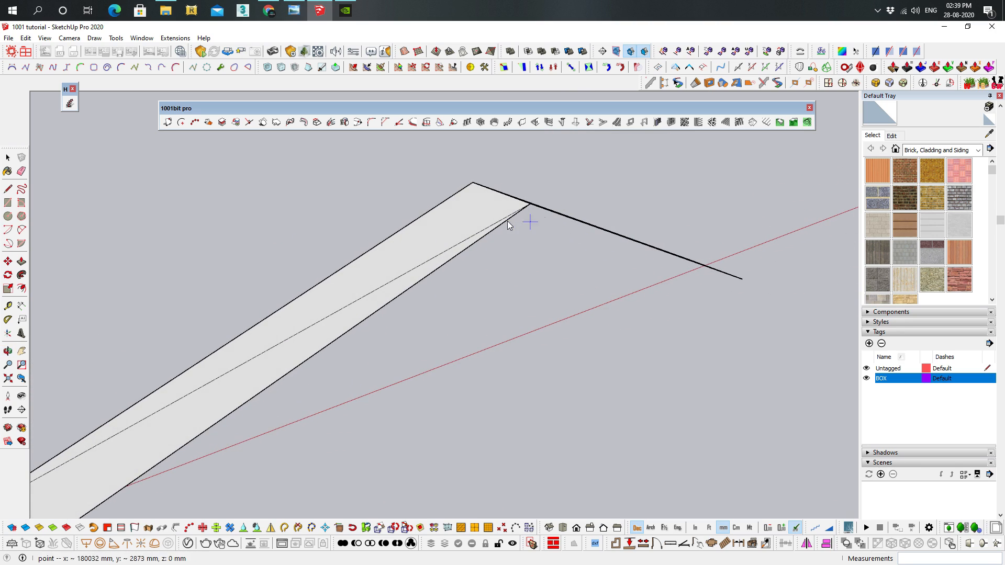
mouse_move(529, 253)
middle_mouse_down()
mouse_move(460, 265)
mouse_move(511, 275)
mouse_move(381, 191)
middle_mouse_up()
key("ctrl+z")
key("ctrl+z")
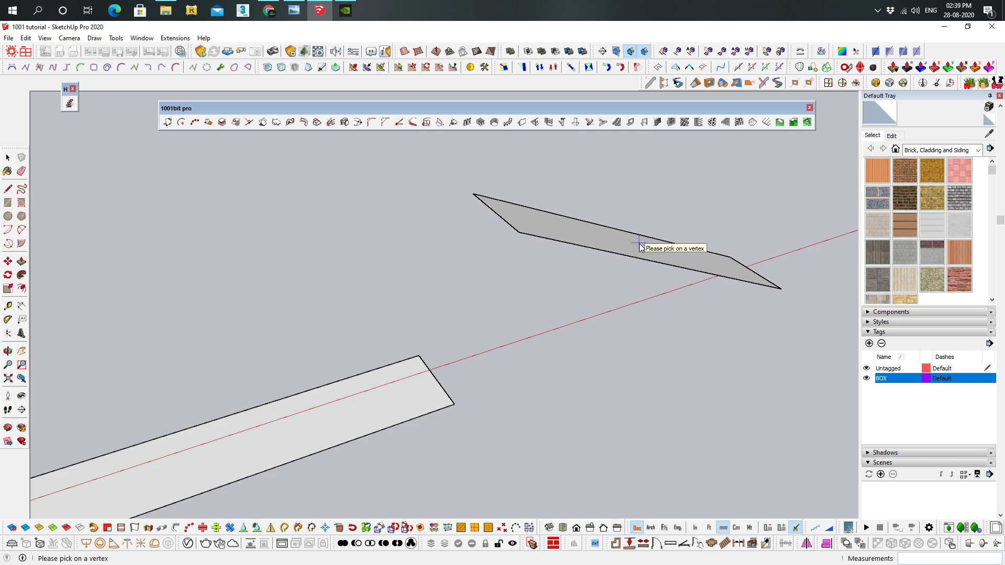
Examine the two outlined rectangles for the fillet and chamfer tools, highlighting the two edges that meet at one corner of the nearer rectangle
middle_click_drag(780, 231, 261, 290, "shift")
middle_click_drag(408, 288, 476, 312)
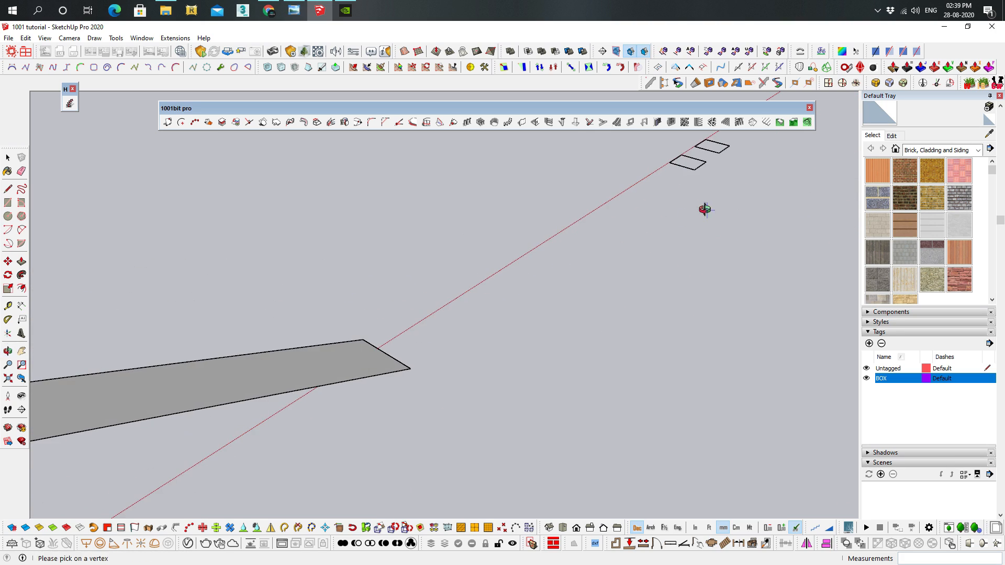
middle_click_drag(708, 213, 417, 369, "shift")
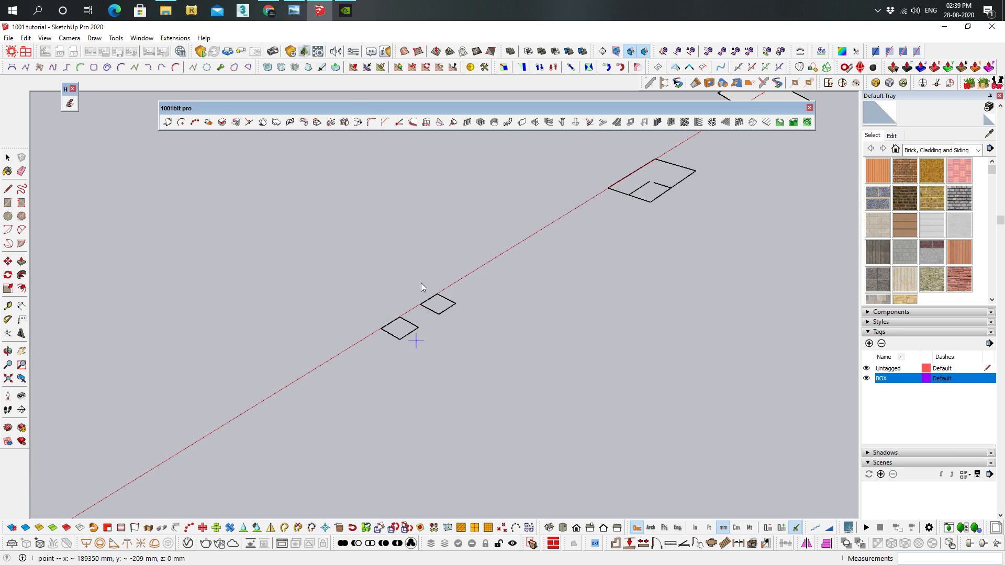
left_click(376, 123)
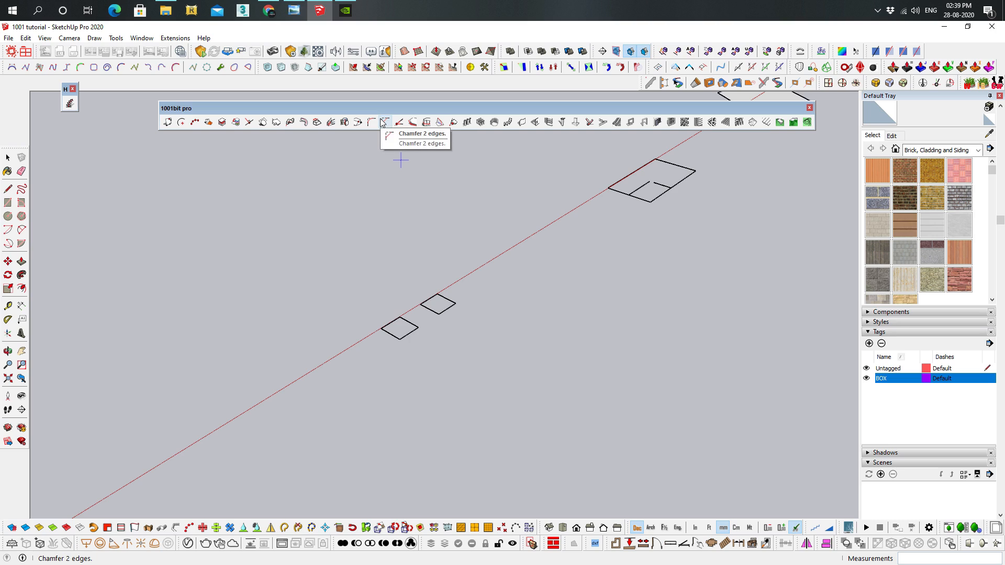
scroll(406, 293, "up", 8)
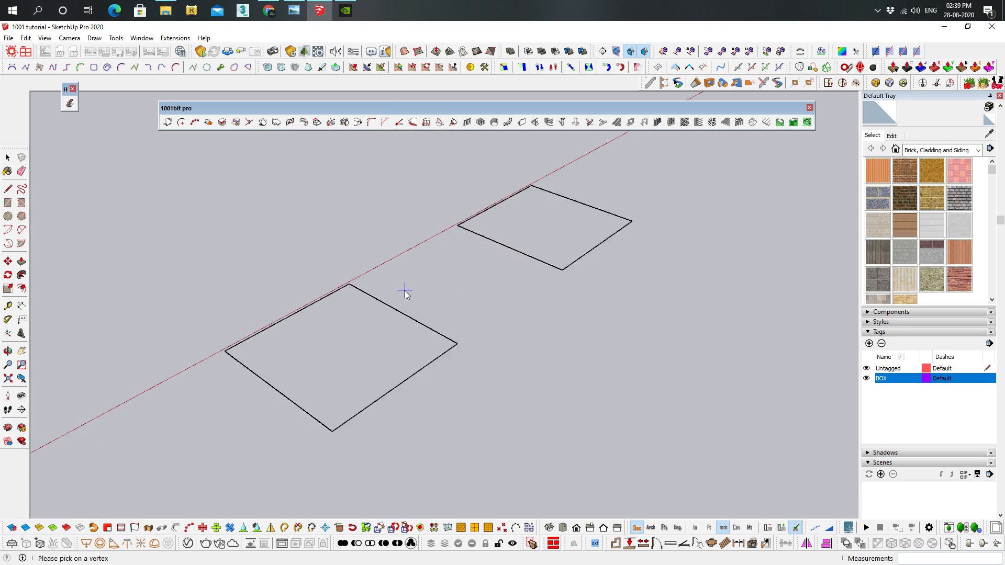
middle_click_drag(472, 296, 478, 295, "shift")
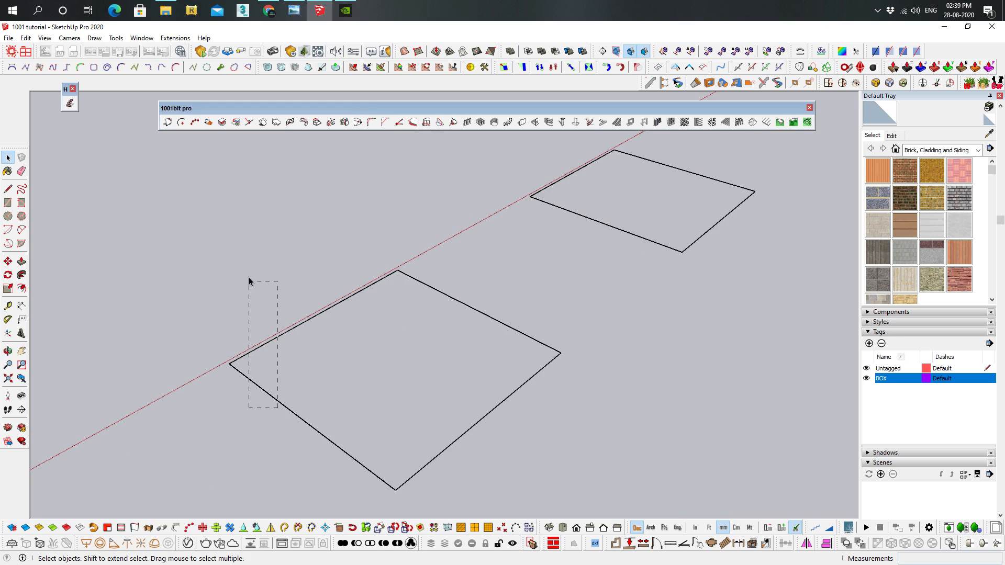
left_click_drag(249, 281, 250, 285)
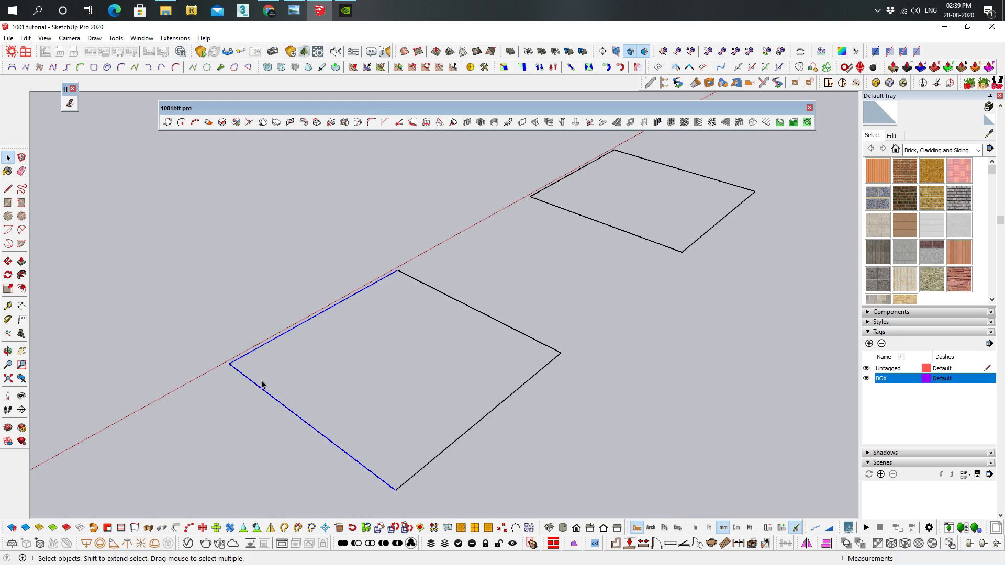
left_click_drag(215, 278, 267, 302)
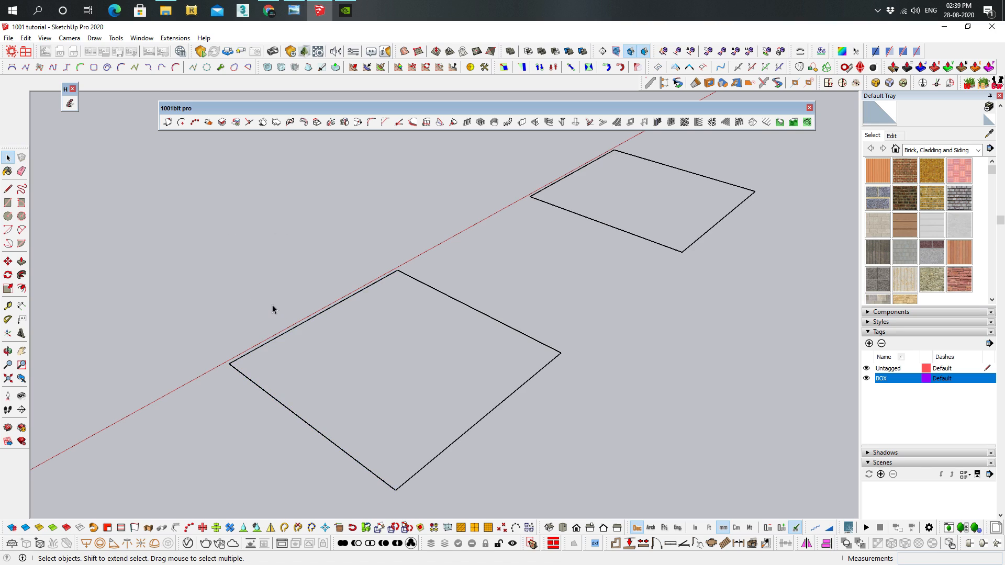
Create a face in the nearer rectangle by retracing the front edge that starts at its corner beside the red axis
key("l")
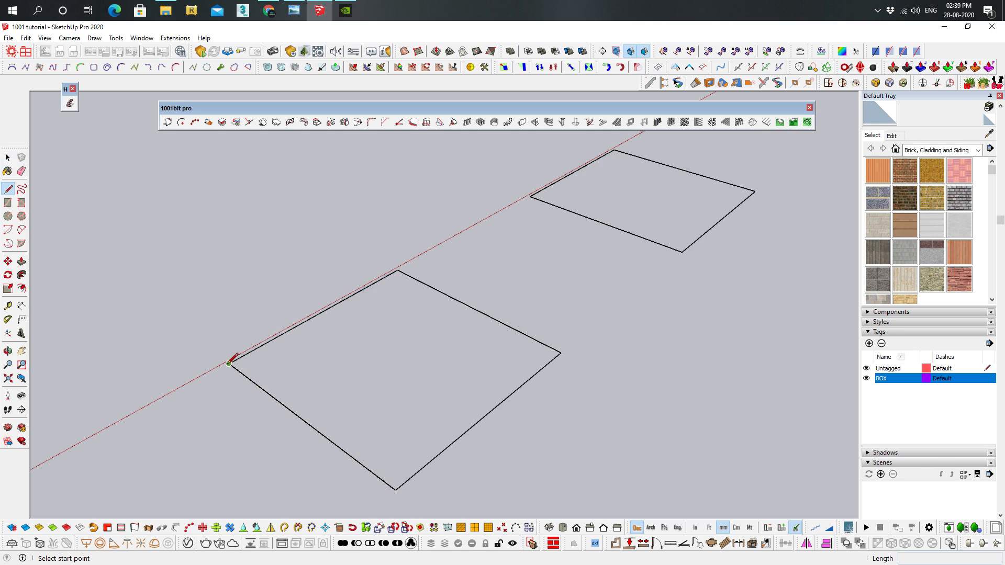
left_click(229, 363)
left_click(396, 489)
key("space")
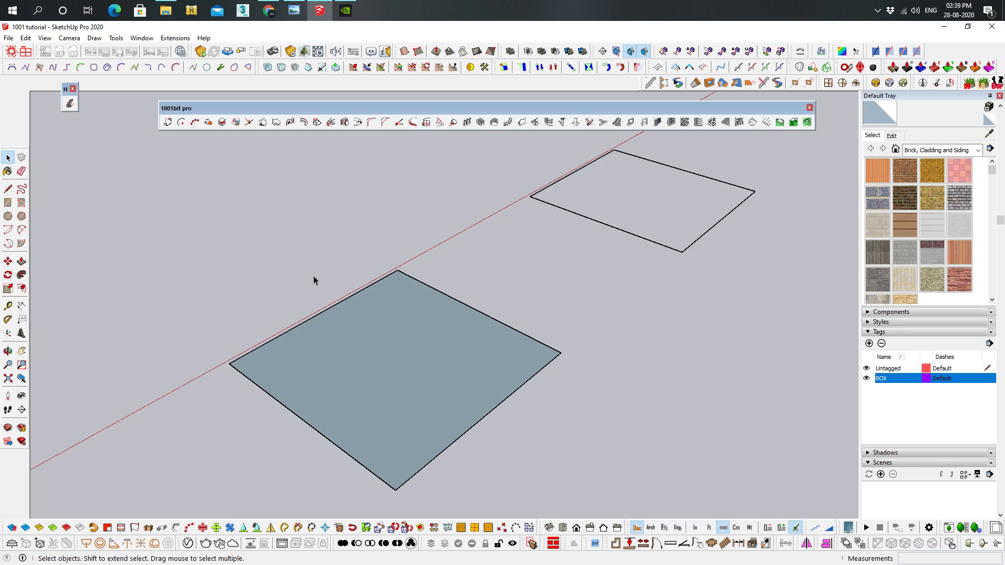
Try filleting the filled rectangle's near corner beside the red axis with a 100 mm radius and 6 segments, and undo it
middle_click_drag(313, 276, 366, 250, "shift")
scroll(308, 322, "up", 4)
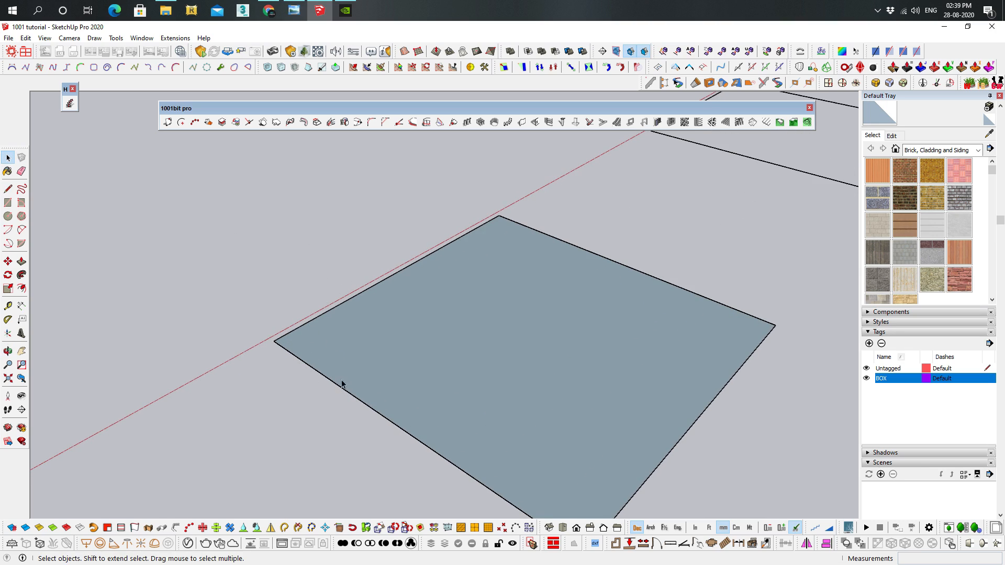
left_click(370, 123)
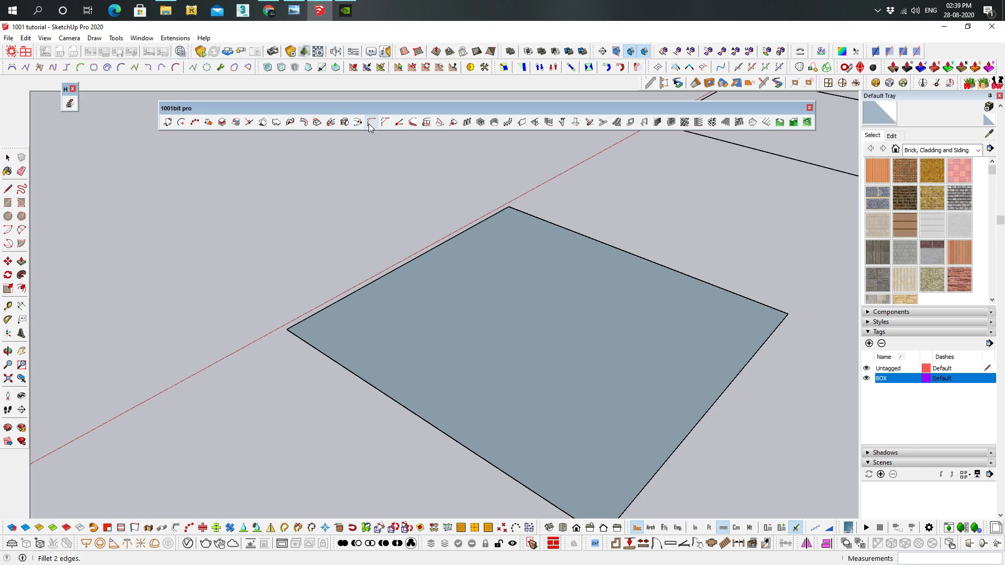
left_click(325, 356)
left_click(333, 303)
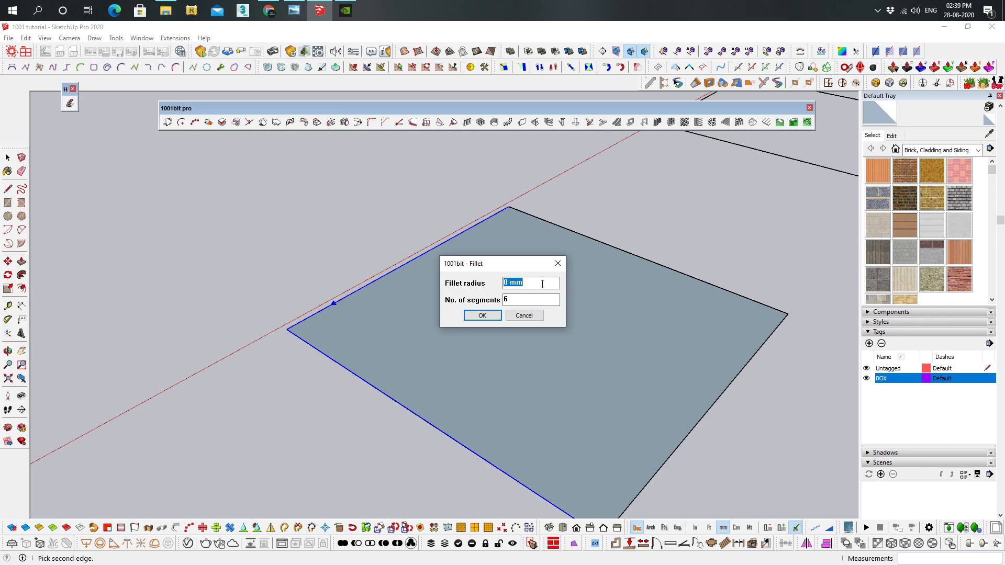
type("100")
left_click(483, 315)
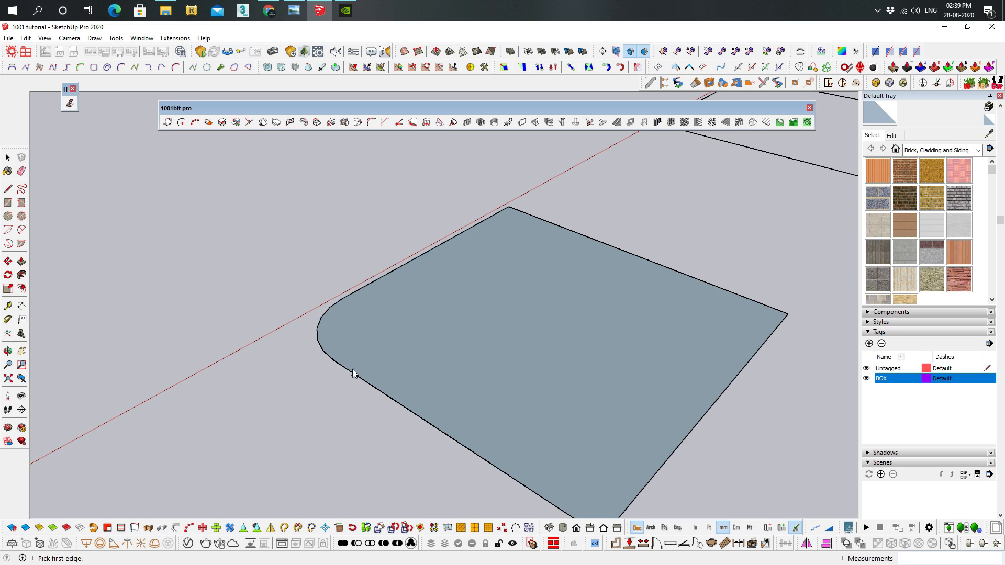
scroll(332, 335, "up", 3)
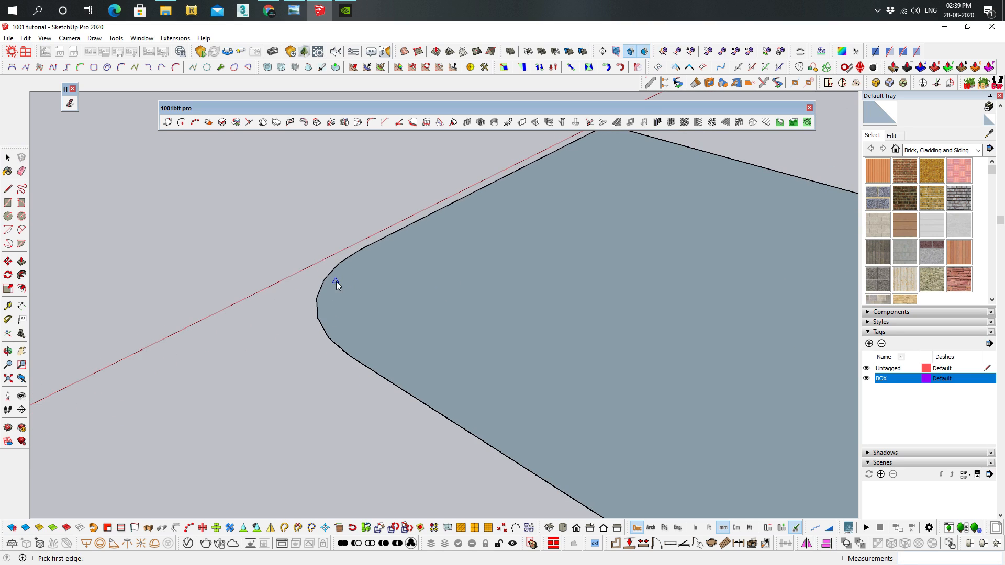
key("ctrl+z")
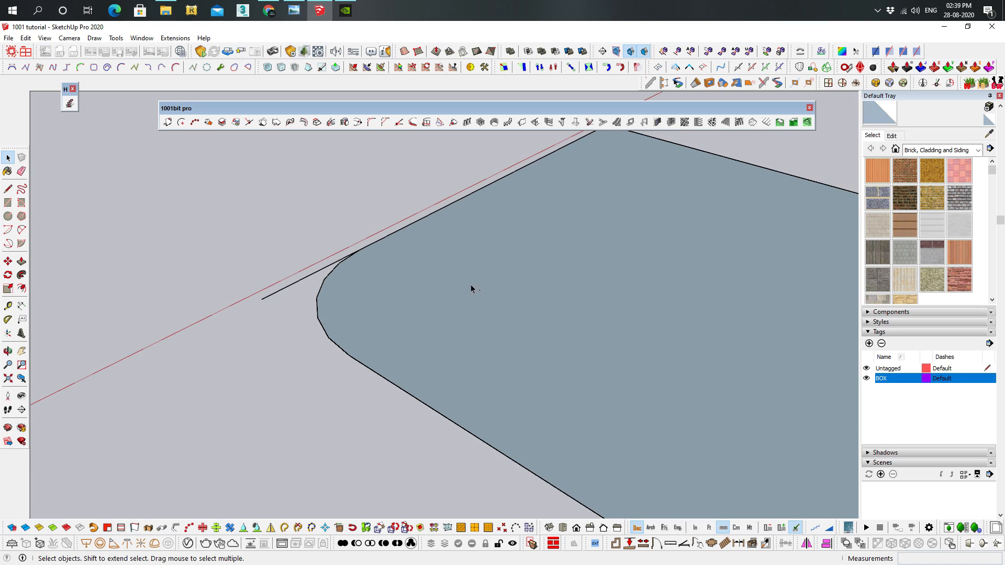
key("ctrl+z")
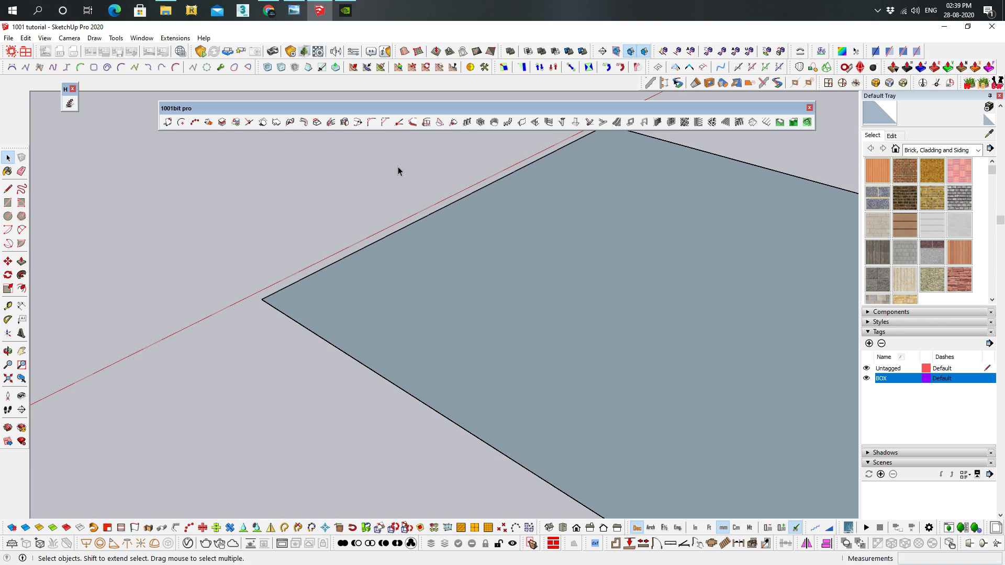
Fillet the rectangle's near corner beside the red axis with a 100 mm radius and 30 segments
left_click(371, 122)
left_click(306, 336)
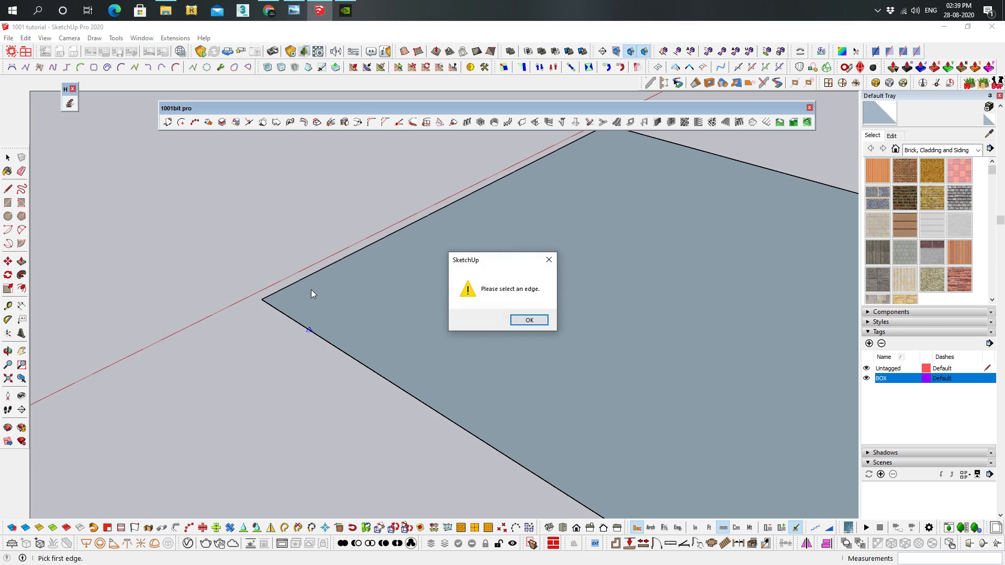
left_click(530, 322)
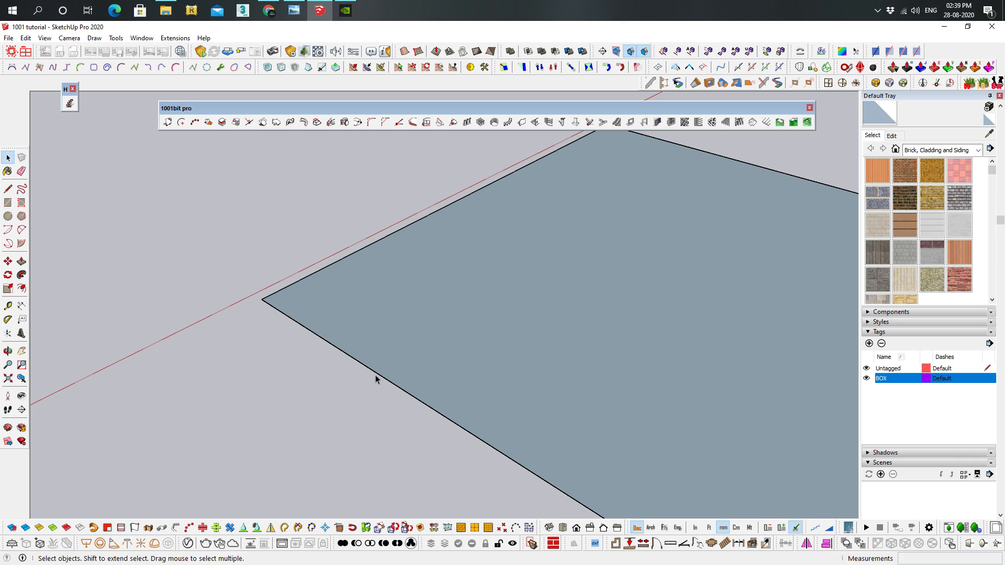
left_click(376, 377)
middle_click_drag(376, 375, 413, 373)
left_click(371, 122)
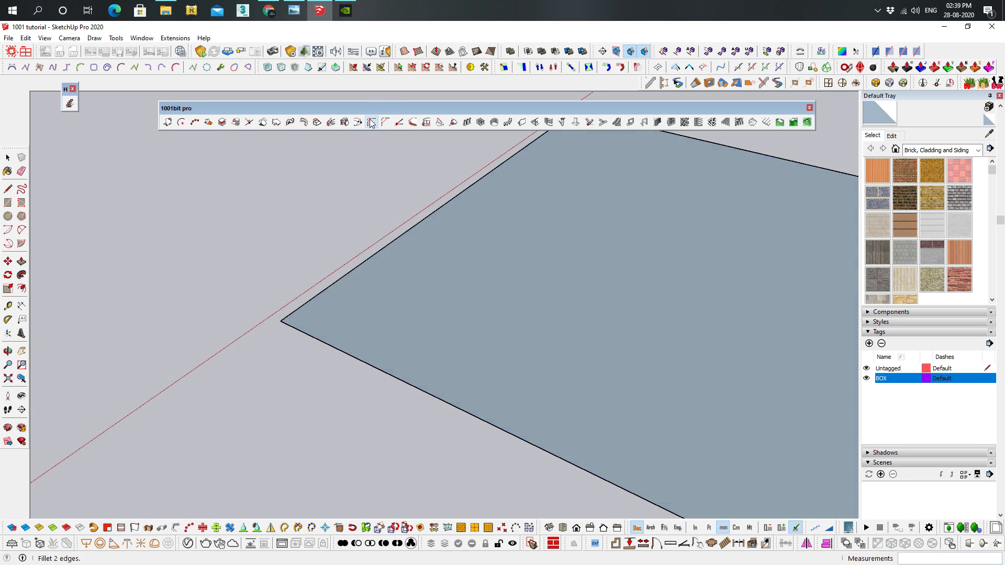
left_click(369, 365)
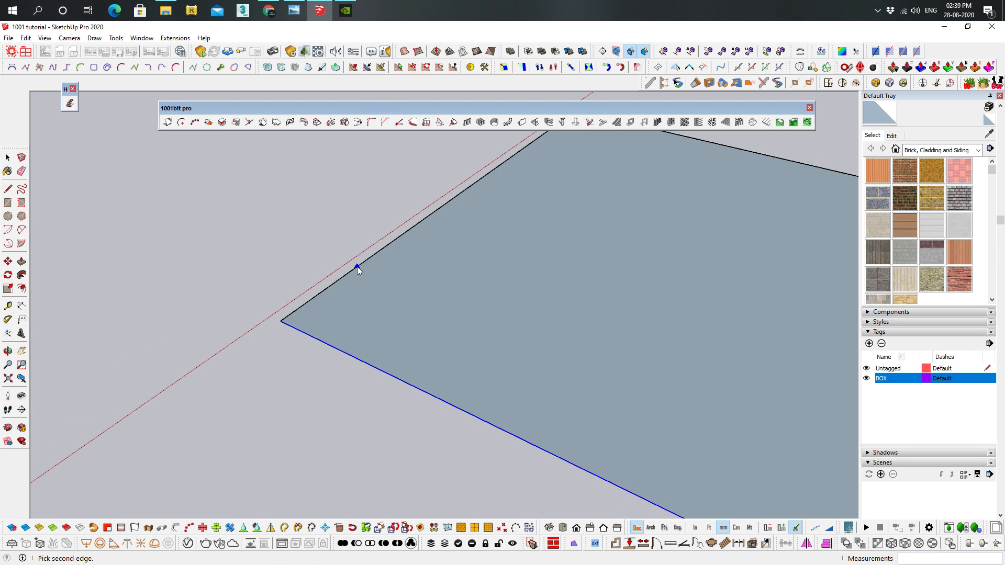
left_click(357, 266)
key("Tab")
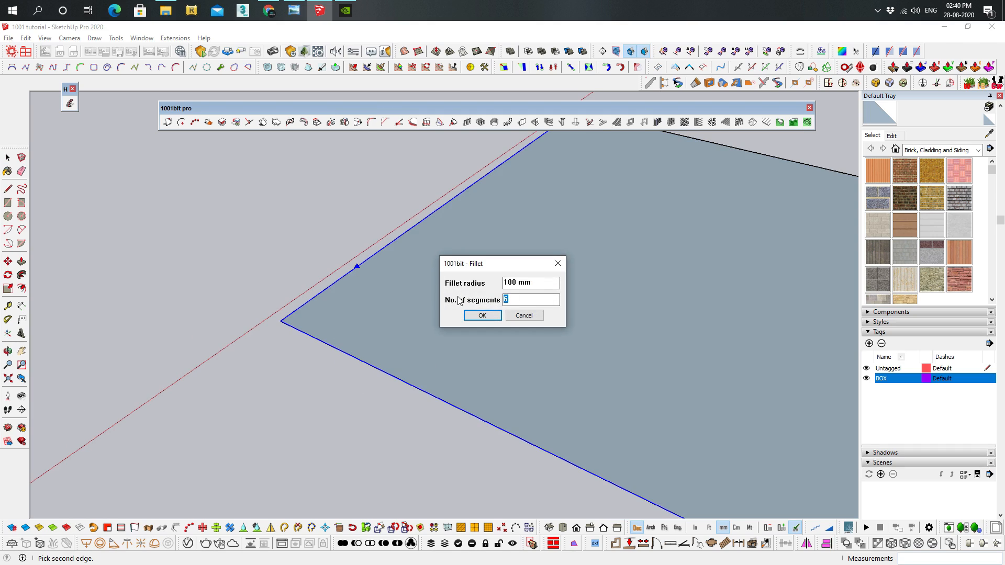
type("1")
left_click(479, 315)
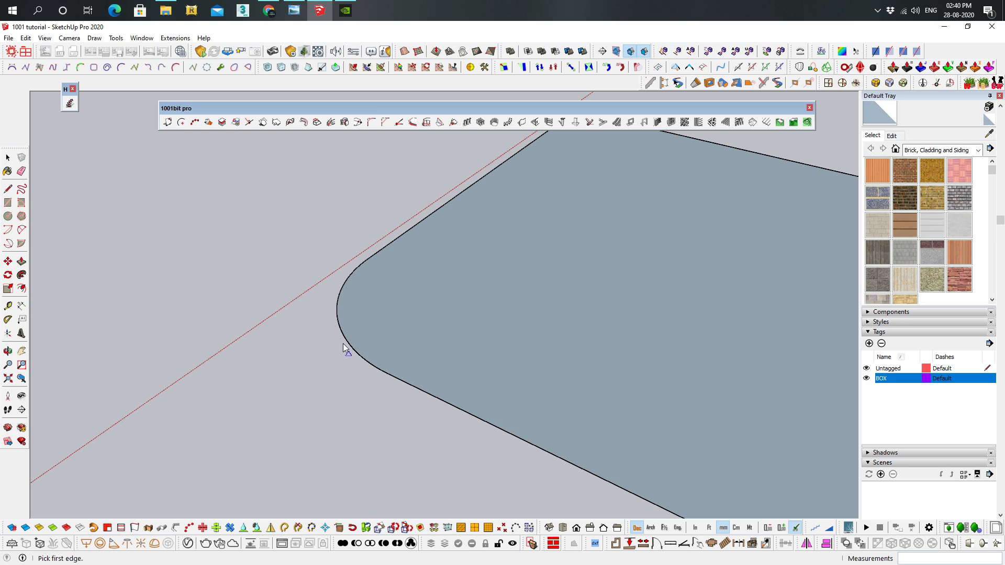
Fillet the corner diagonally opposite the rounded one with a 250 mm radius and 30 segments
scroll(437, 285, "down", 3)
left_click(701, 242)
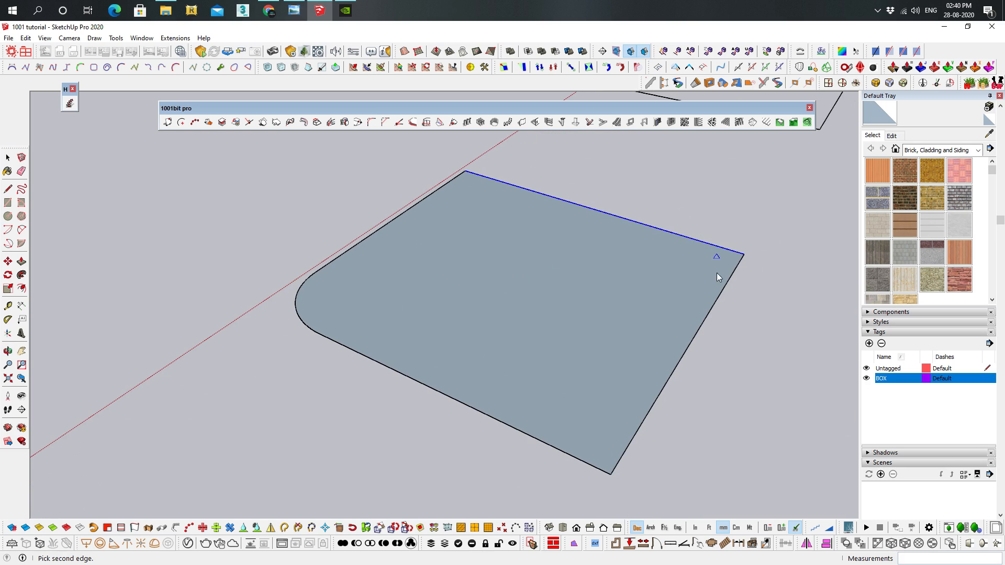
left_click(721, 294)
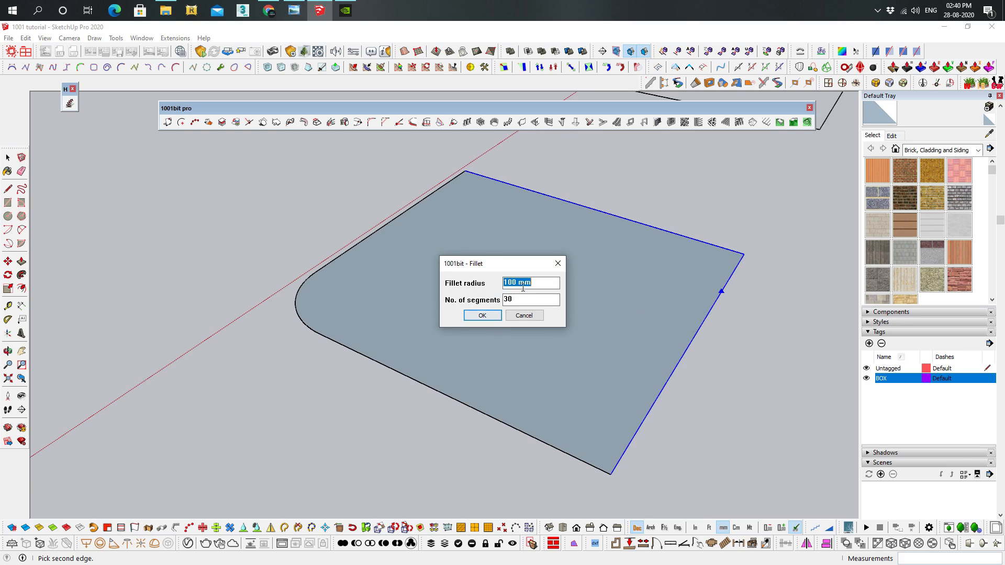
type("250")
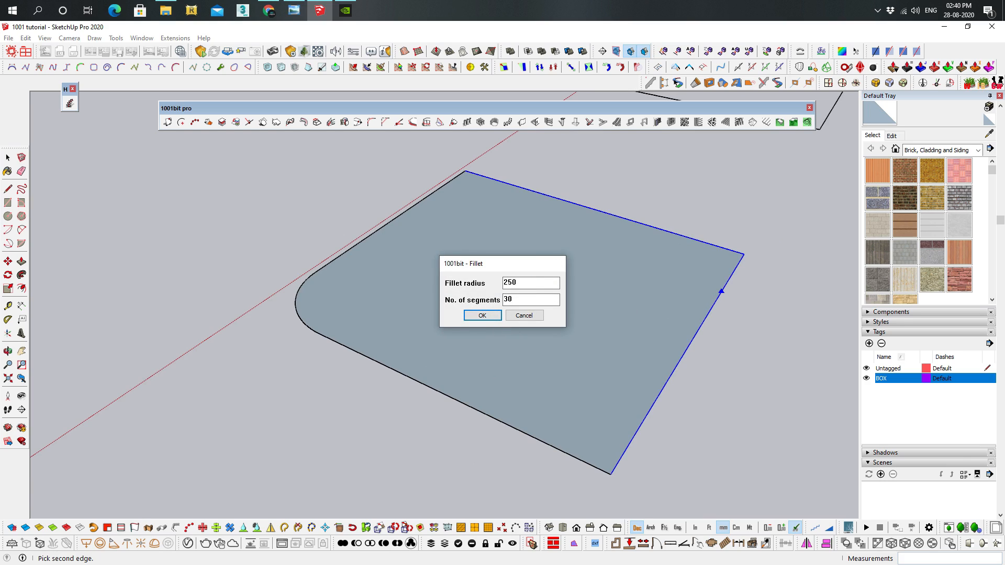
key("Return")
Extrude the filleted face upward about 98 mm with Push/Pull
middle_click_drag(674, 207, 460, 347)
key("p")
left_click(460, 348)
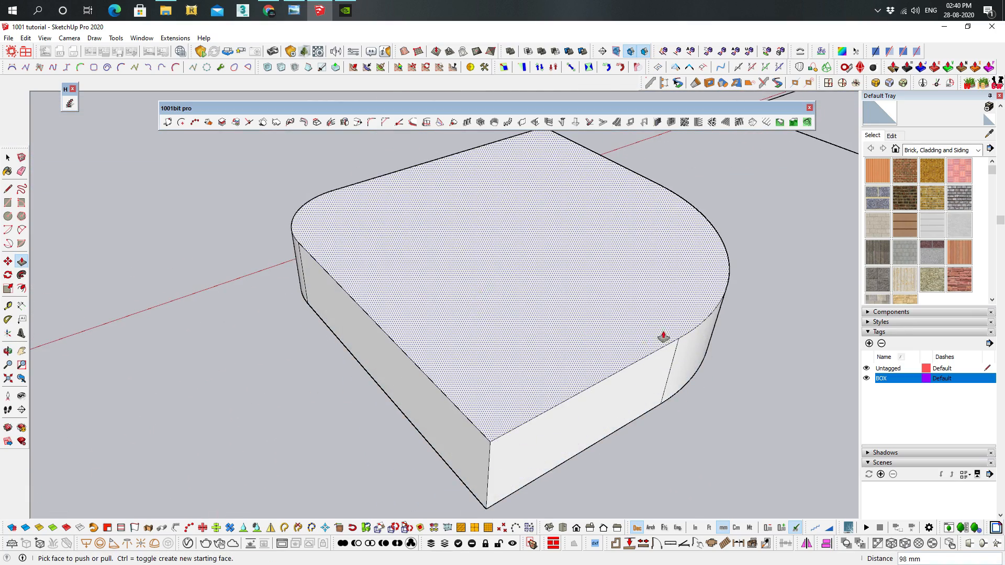
left_click(646, 342)
Create a face in the second outlined rectangle by retracing its 500 mm front edge from the corner beside the red axis
middle_click_drag(740, 332, 304, 510)
scroll(588, 293, "up", 5)
middle_click_drag(586, 282, 490, 235, "shift")
middle_click_drag(411, 224, 455, 187)
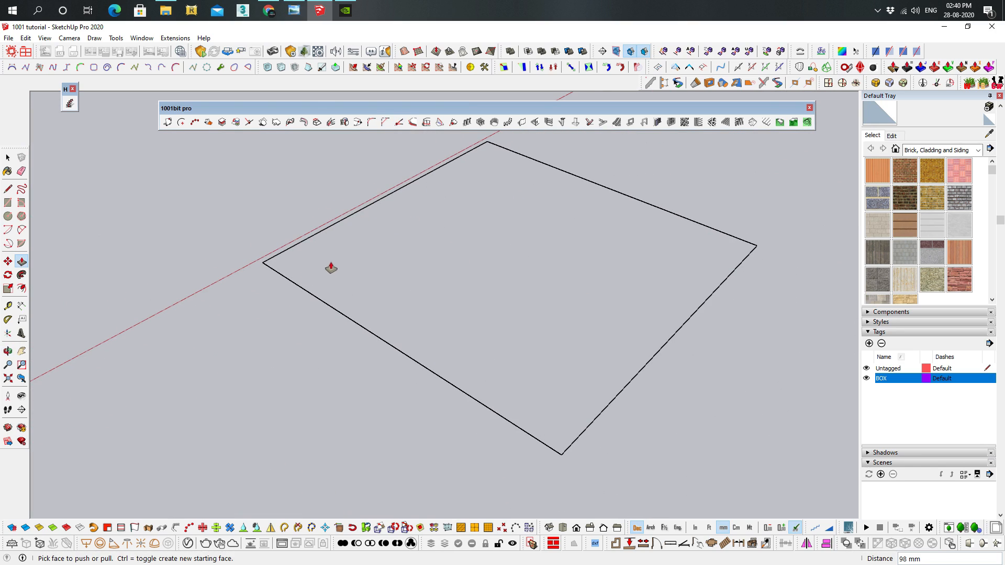
key("l")
left_click(262, 262)
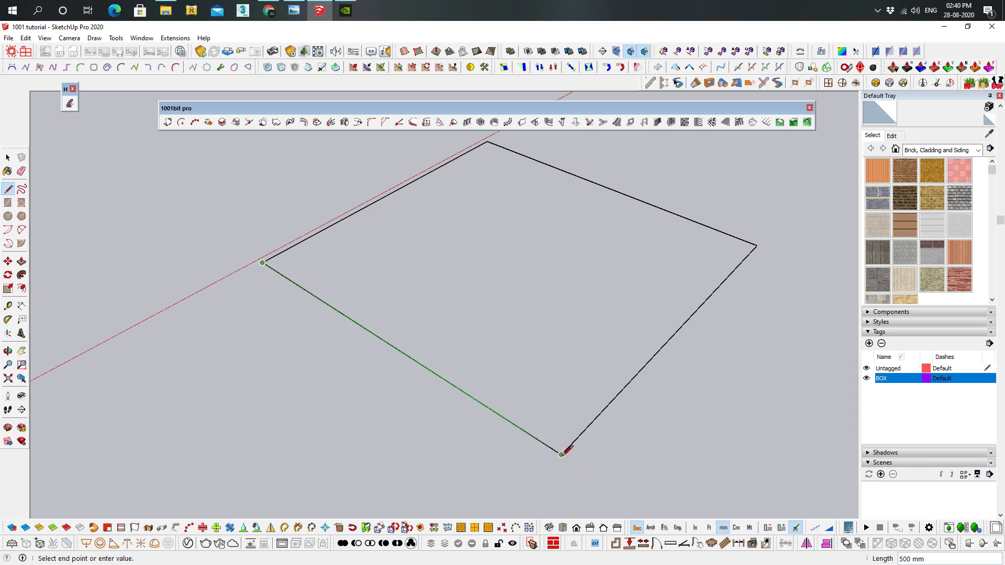
left_click(561, 455)
key("space")
Chamfer the second rectangle's near corner beside the red axis with 150 mm for both distances
middle_click_drag(375, 235, 386, 250)
left_click(372, 122)
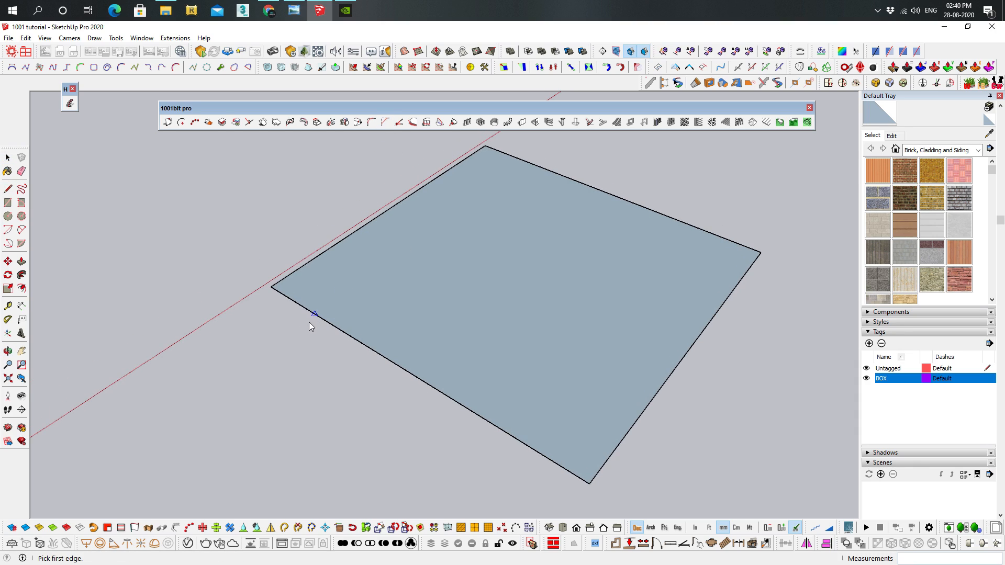
left_click(312, 313)
left_click(514, 320)
left_click(379, 355)
left_click(334, 244)
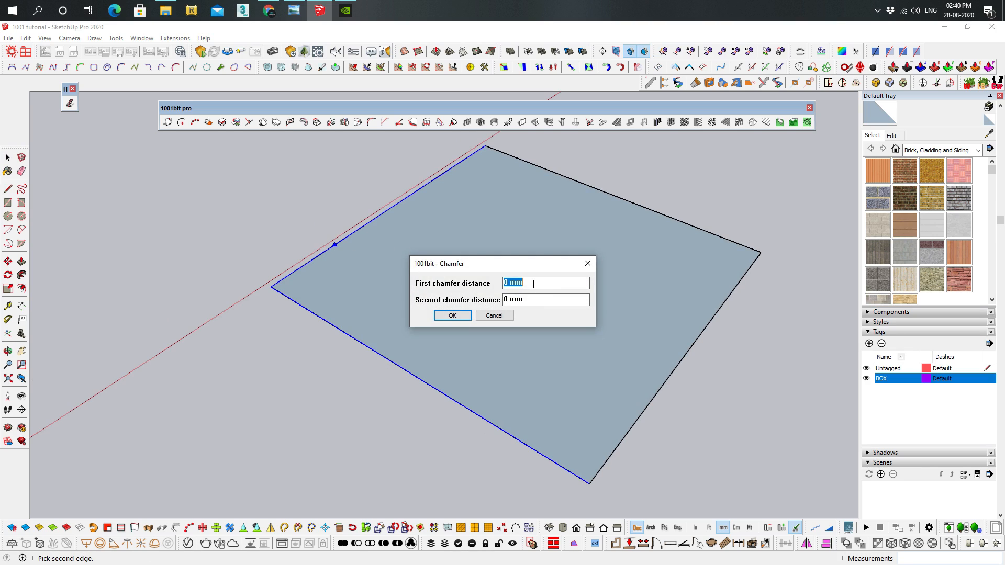
type("150")
key("Tab")
type("15")
left_click(453, 316)
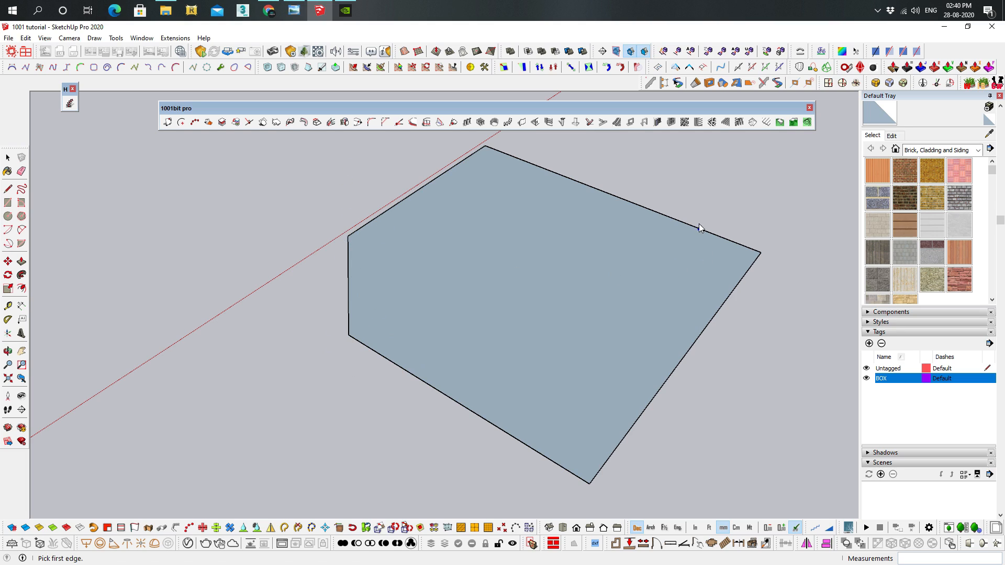
Chamfer the diagonally opposite corner with a first distance of 50 mm and a second distance of 150 mm
left_click(717, 235)
left_click(739, 287)
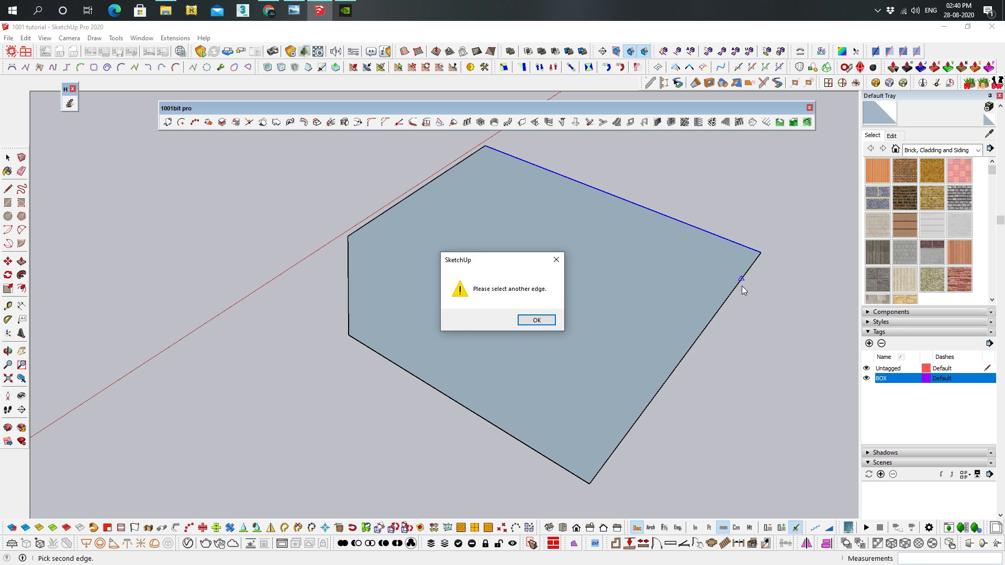
key("Return")
left_click(742, 277)
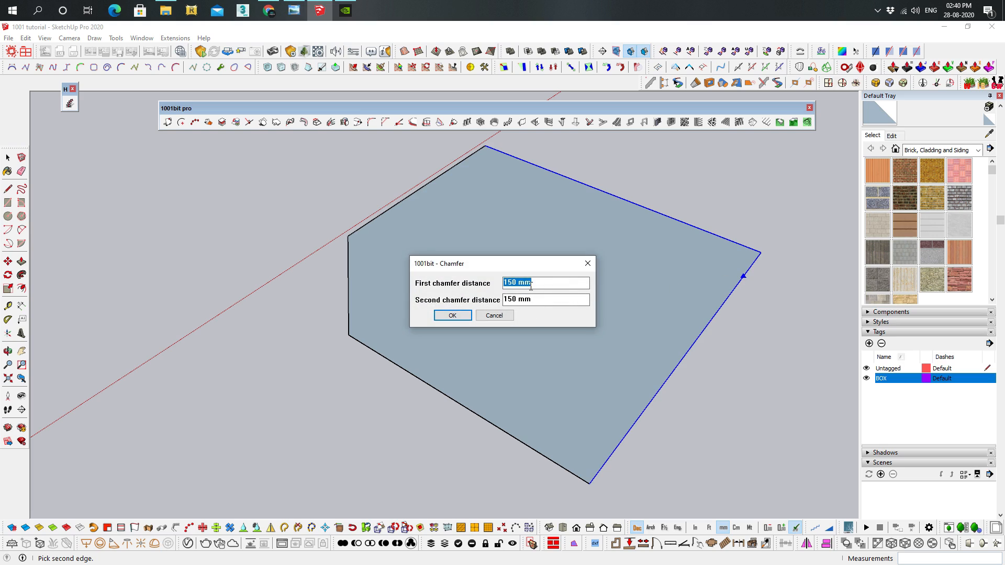
type("50")
key("Return")
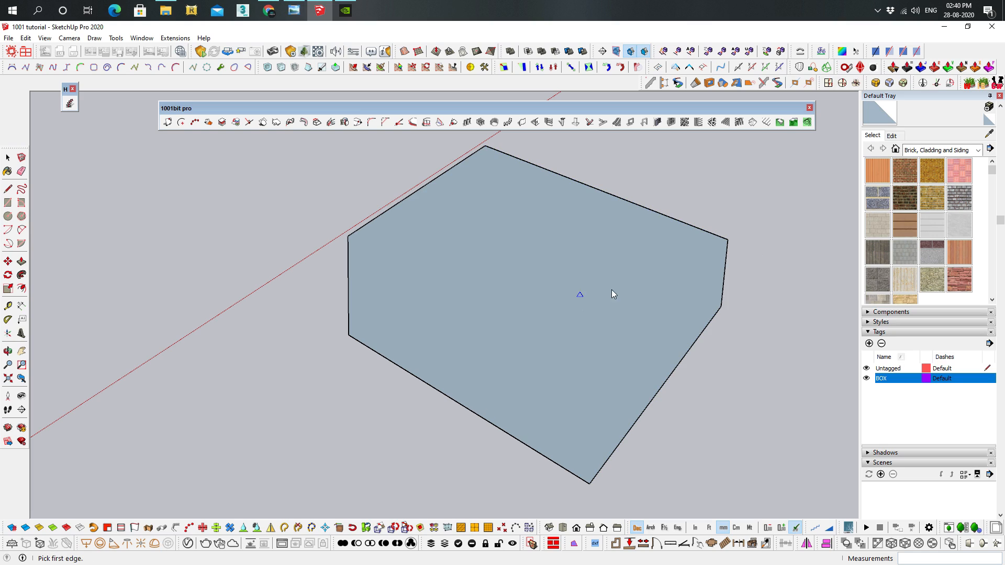
middle_click_drag(736, 253, 570, 397)
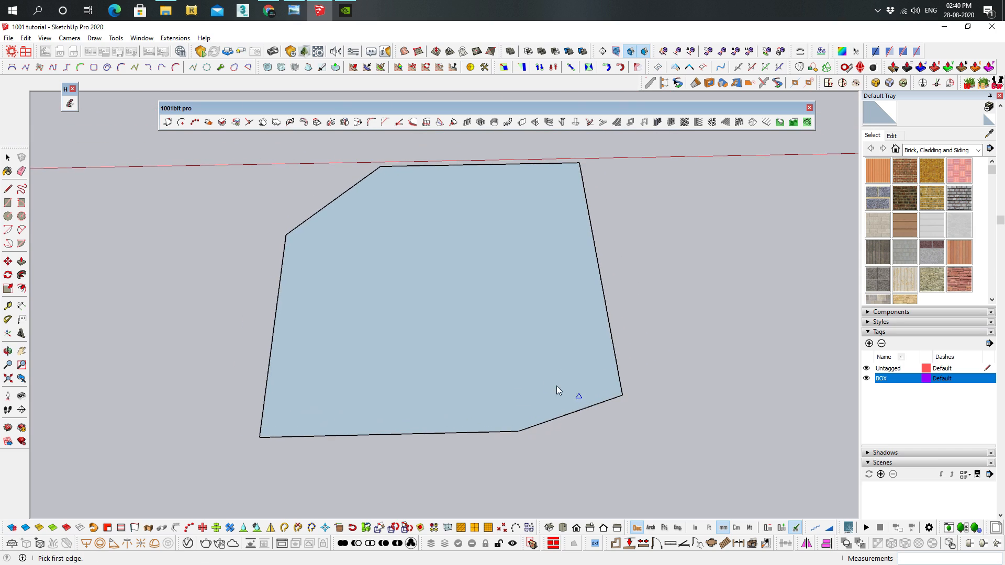
mouse_move(491, 277)
middle_mouse_down()
mouse_move(574, 250)
mouse_move(523, 359)
mouse_move(607, 366)
mouse_move(623, 333)
mouse_move(561, 386)
mouse_move(462, 430)
mouse_move(542, 323)
mouse_move(497, 262)
middle_mouse_up()
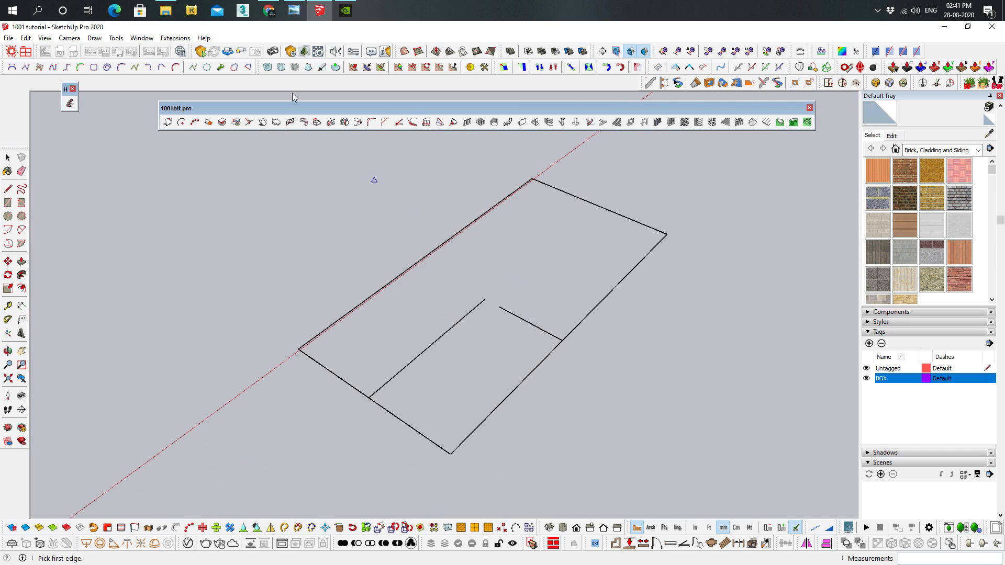
left_click(398, 123)
left_click(579, 199)
left_click(483, 309)
left_click(469, 314)
left_click(596, 209)
left_click(576, 319)
Extend the long inner line to the rectangle's far short edge and the short inner line to the long edge on the red axis
middle_click_drag(498, 330, 435, 347)
left_click(401, 122)
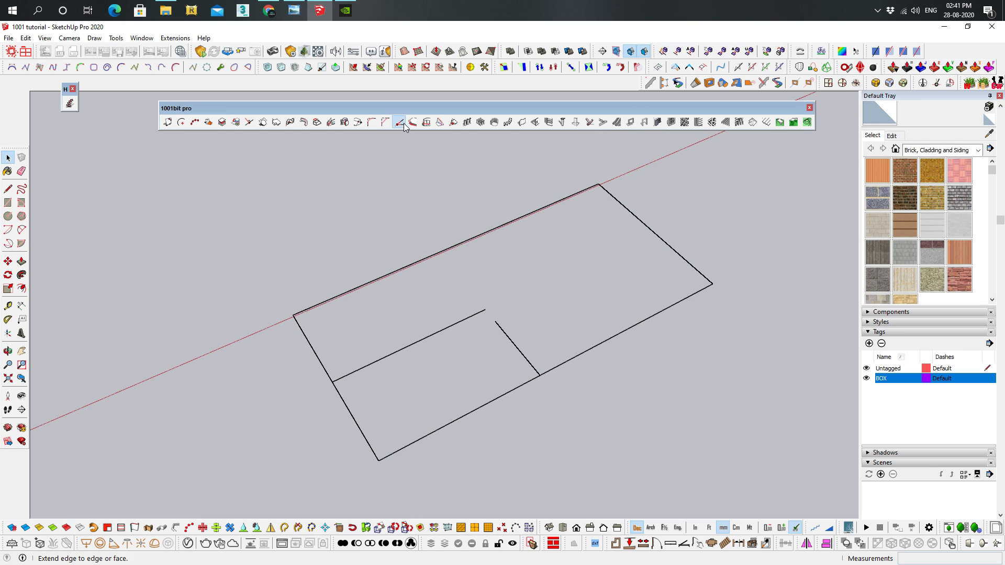
left_click(462, 320)
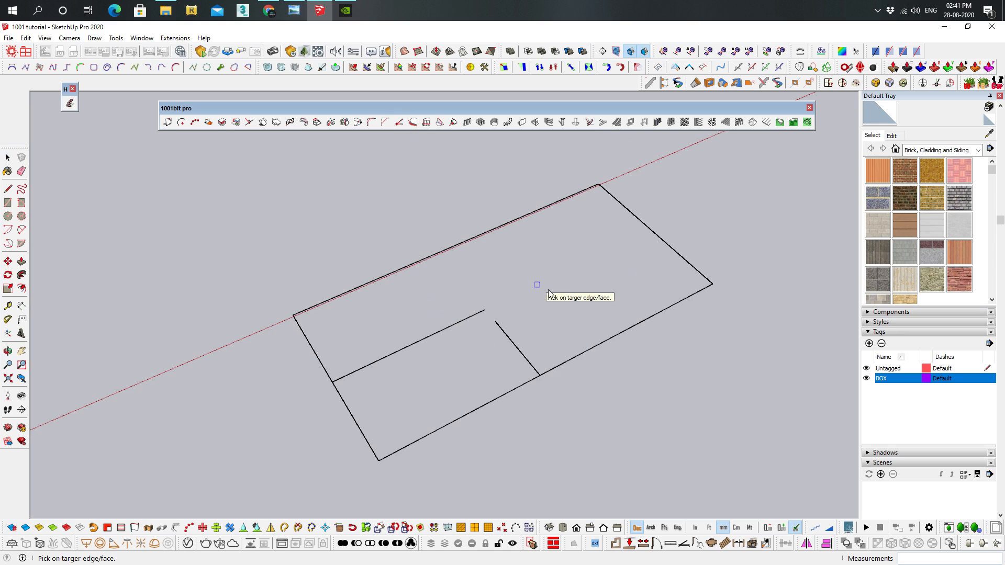
left_click(661, 239)
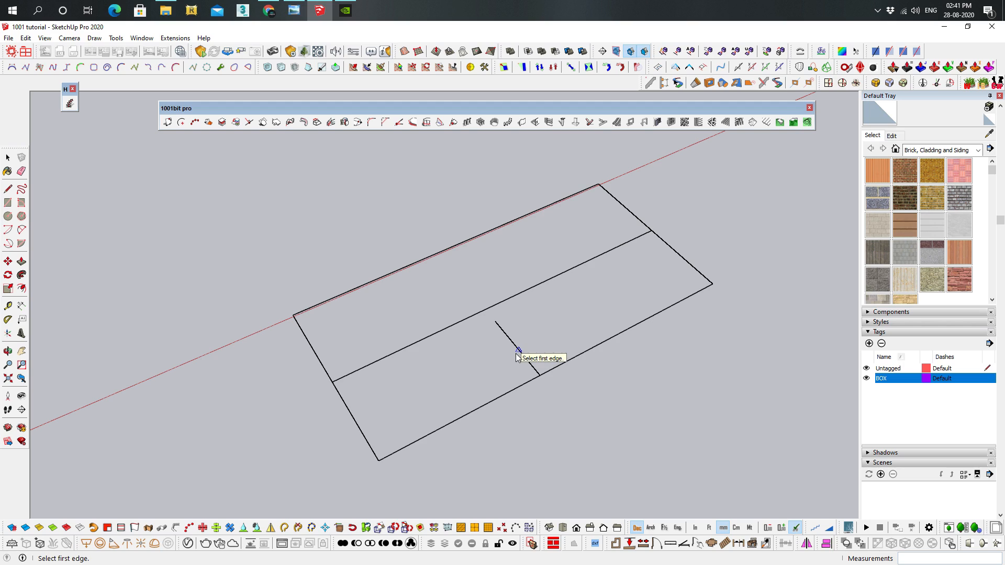
left_click(517, 348)
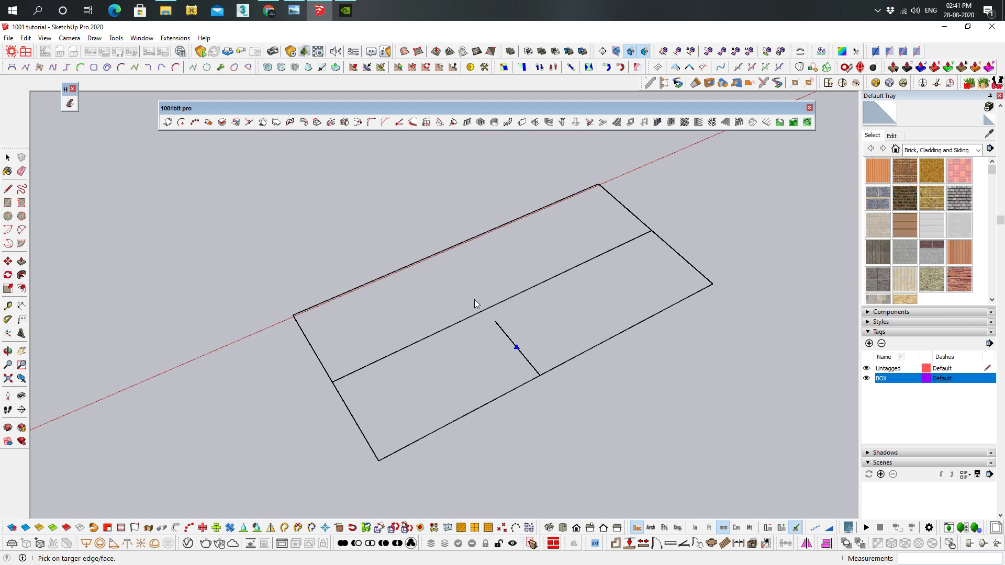
left_click(437, 253)
middle_click_drag(545, 280, 523, 285)
middle_click_drag(419, 214, 598, 308)
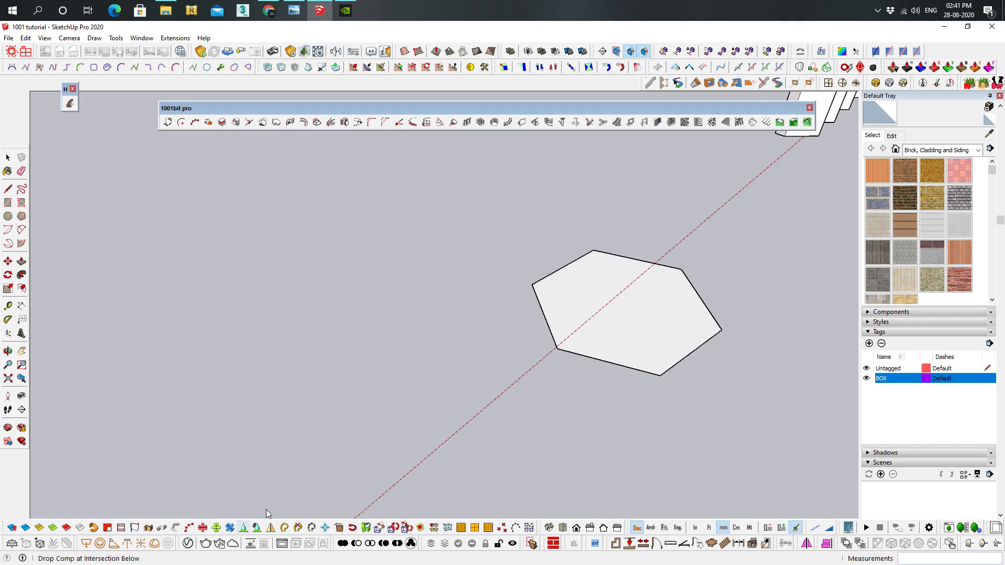
Select the hexagonal face with its edges and preview an outward offset using the standard Offset tool
middle_click_drag(445, 370, 422, 362)
scroll(470, 359, "up", 6)
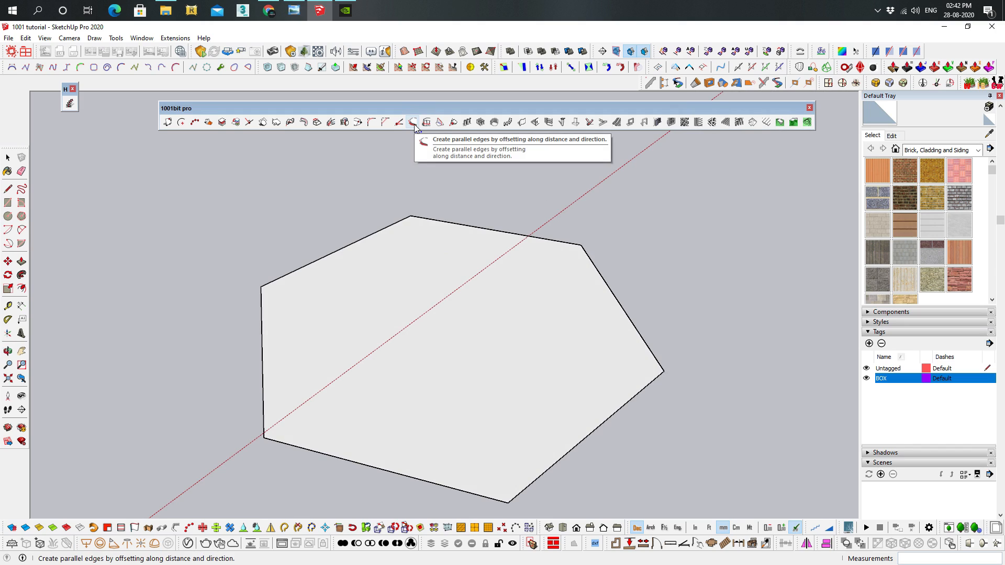
key("space")
middle_click_drag(491, 281, 481, 289)
double_click(440, 275)
left_click(373, 365, "shift")
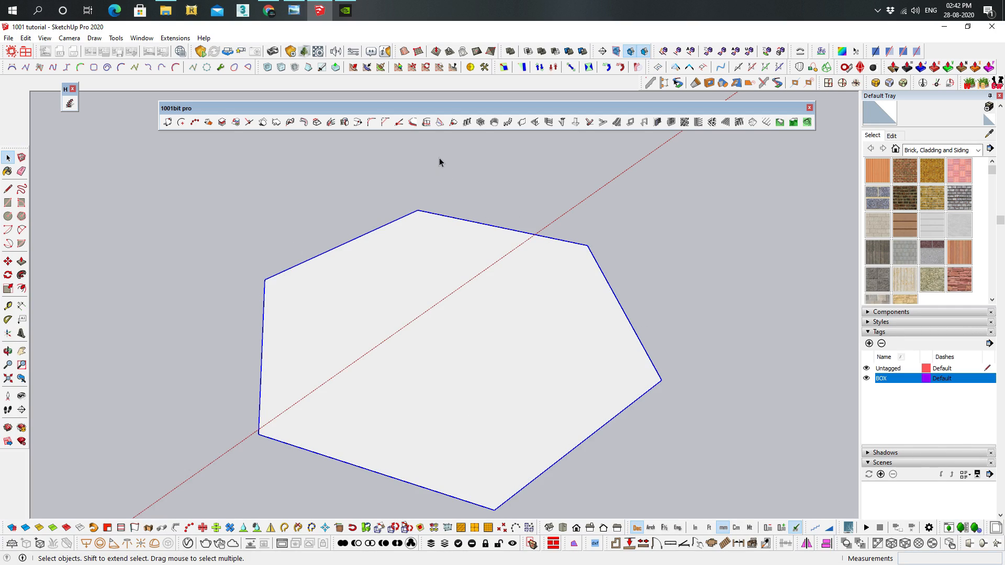
key("f")
left_click(622, 309)
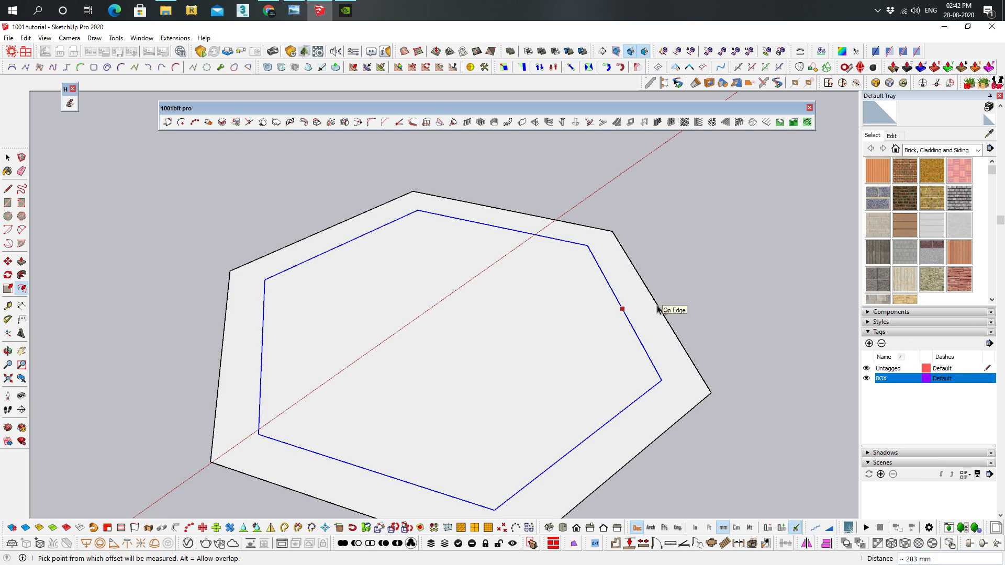
key("Escape")
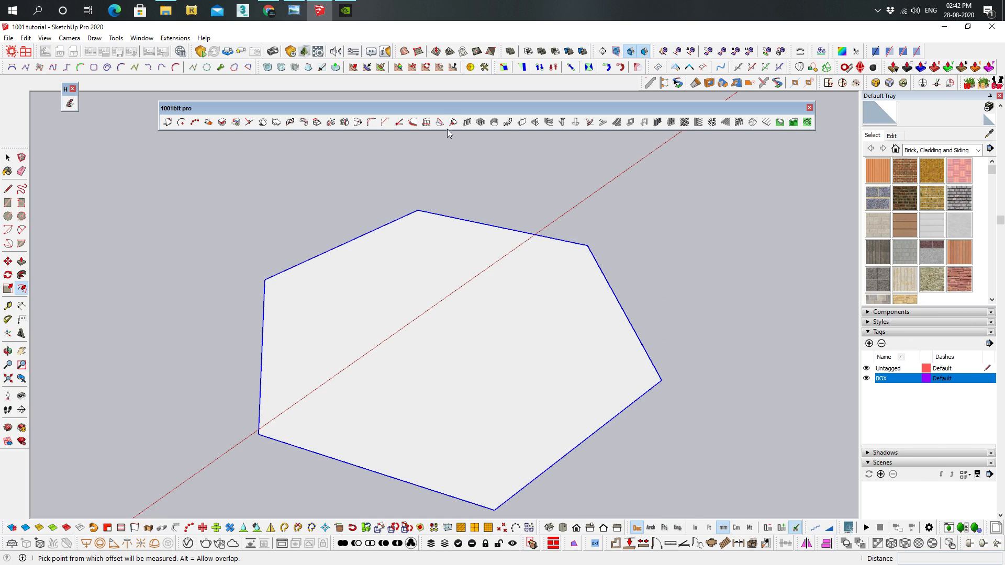
Try offsetting the selected hexagon's edges outward by 100 mm with the 1001bit Offset edge tool
left_click(411, 122)
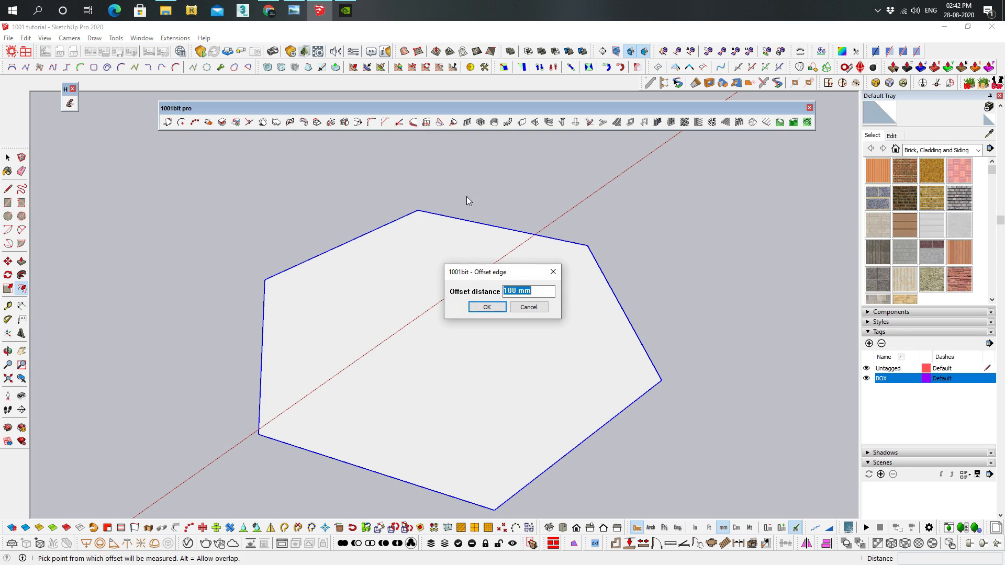
left_click(480, 308)
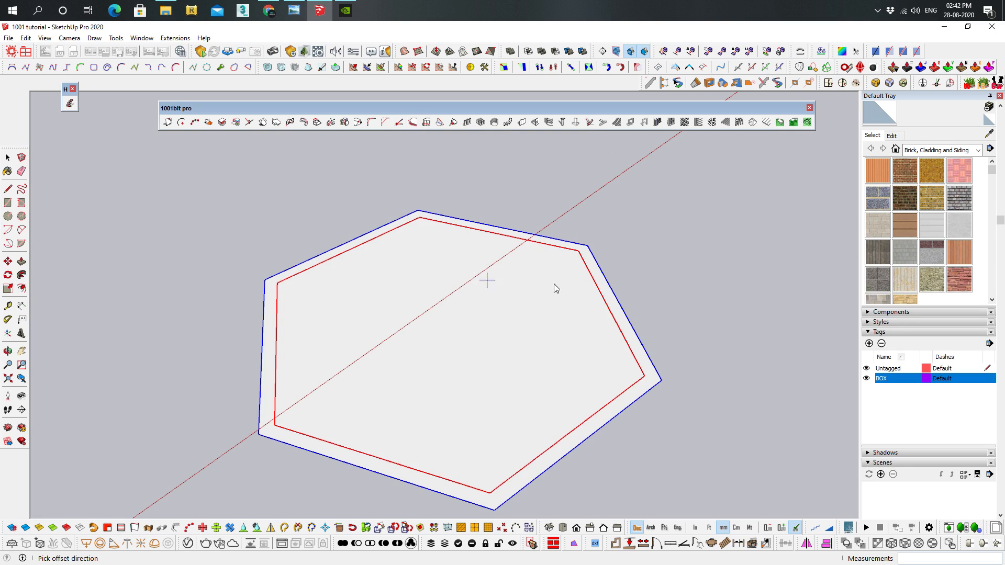
left_click(662, 312)
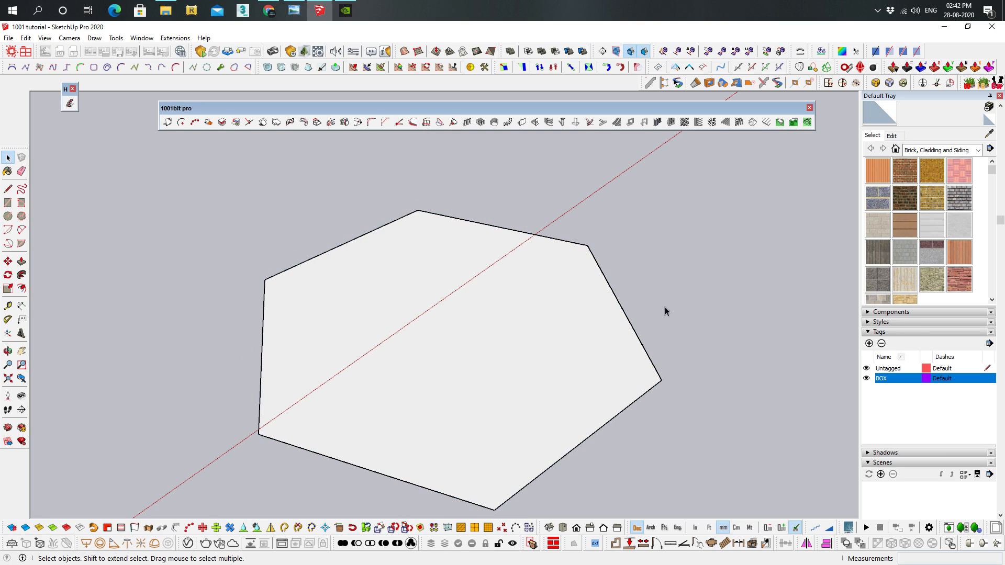
Reselect the hexagonal face with its edges and create parallel edges 100 mm outside it with the 1001bit Offset edge tool
left_click(526, 329)
key("ctrl+t")
left_click(448, 301)
double_click(448, 301)
left_click(450, 279, "shift")
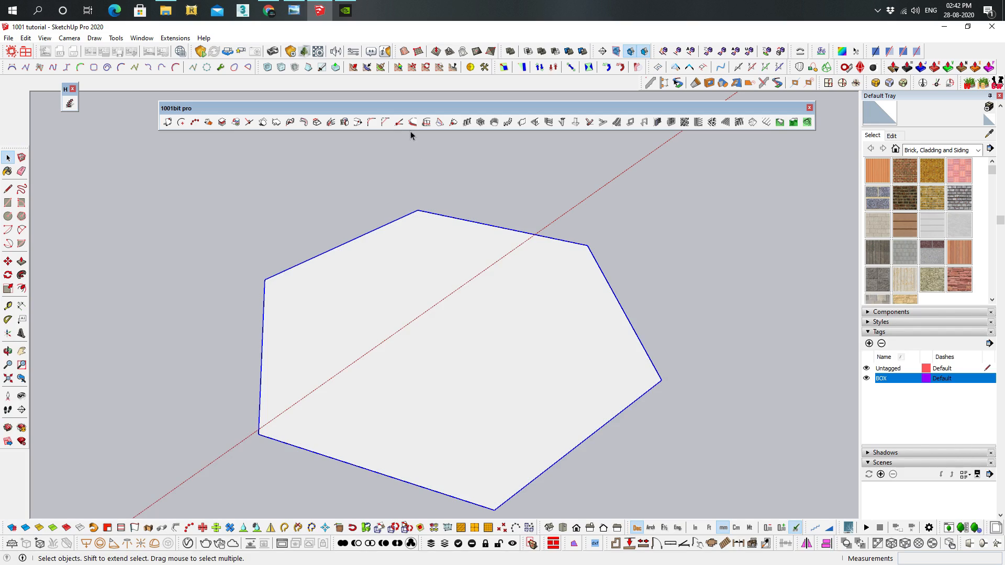
left_click(414, 123)
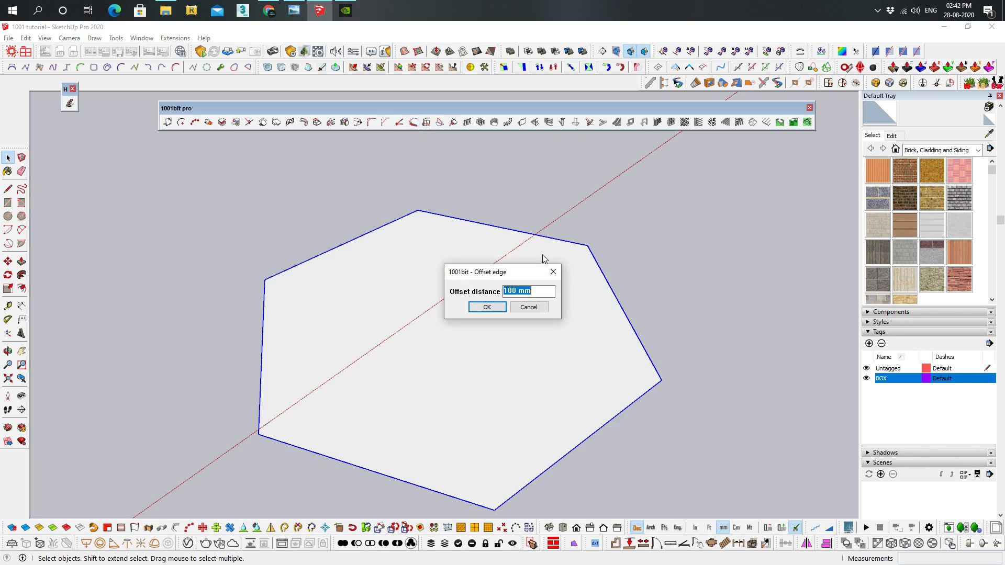
left_click(484, 309)
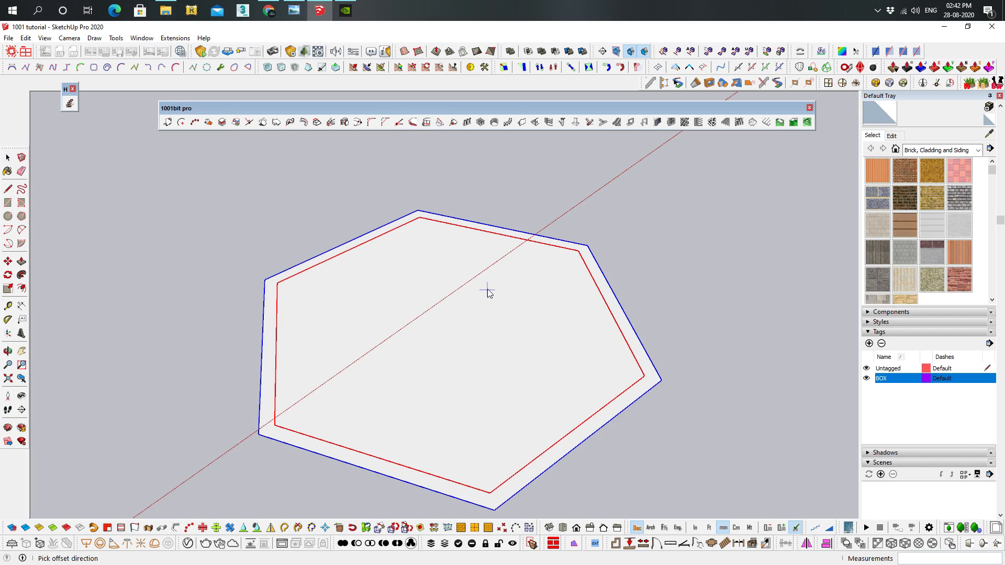
left_click(727, 234)
middle_click_drag(529, 318, 401, 331)
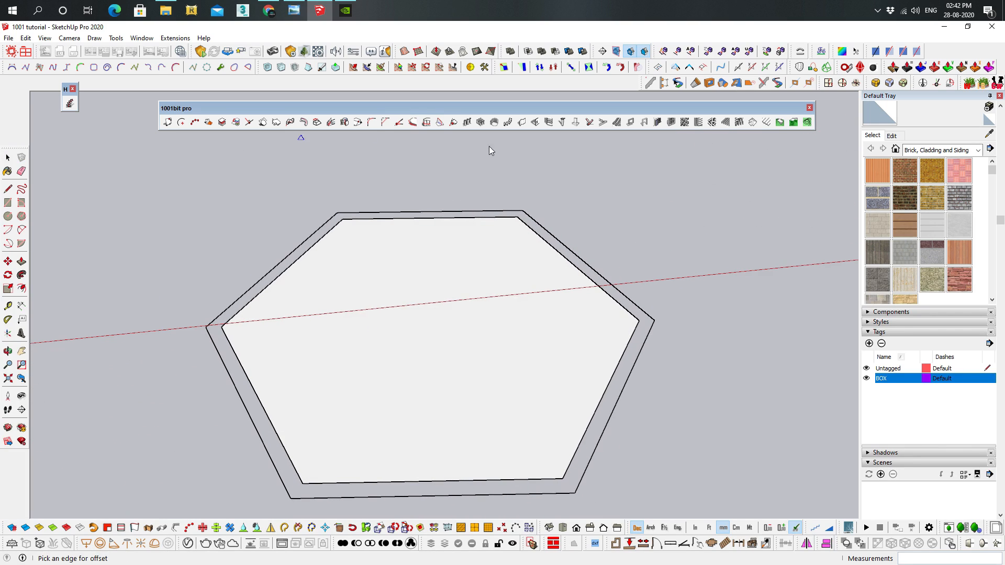
Try a horizontal slice on only the first front face of the zigzag block, measured down from its upper corner
middle_click_drag(505, 336, 334, 454)
middle_click_drag(633, 213, 505, 283, "shift")
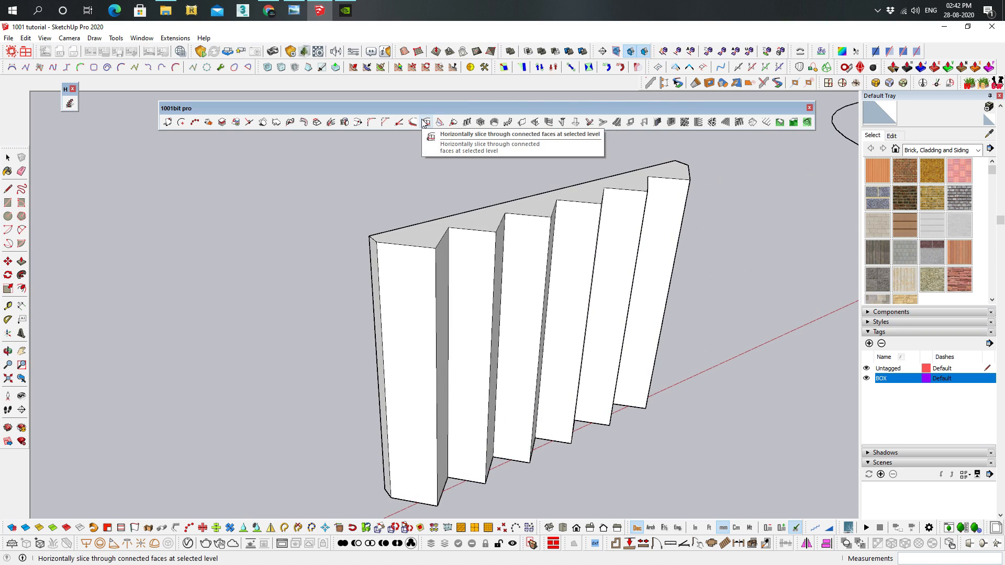
middle_click_drag(625, 293, 678, 235)
scroll(549, 233, "down", 3)
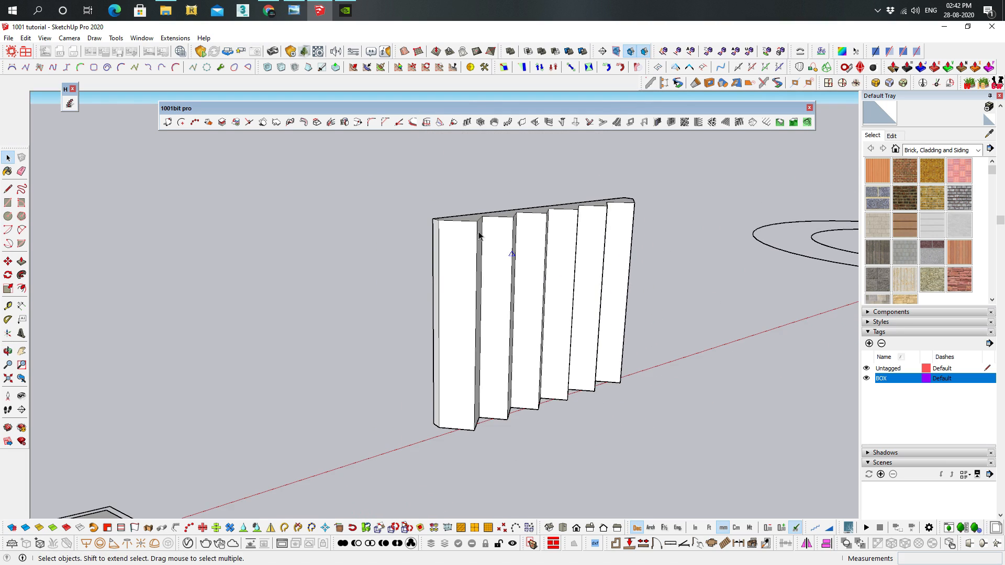
left_click(470, 240)
scroll(470, 256, "up", 3)
middle_click_drag(470, 255, 471, 269)
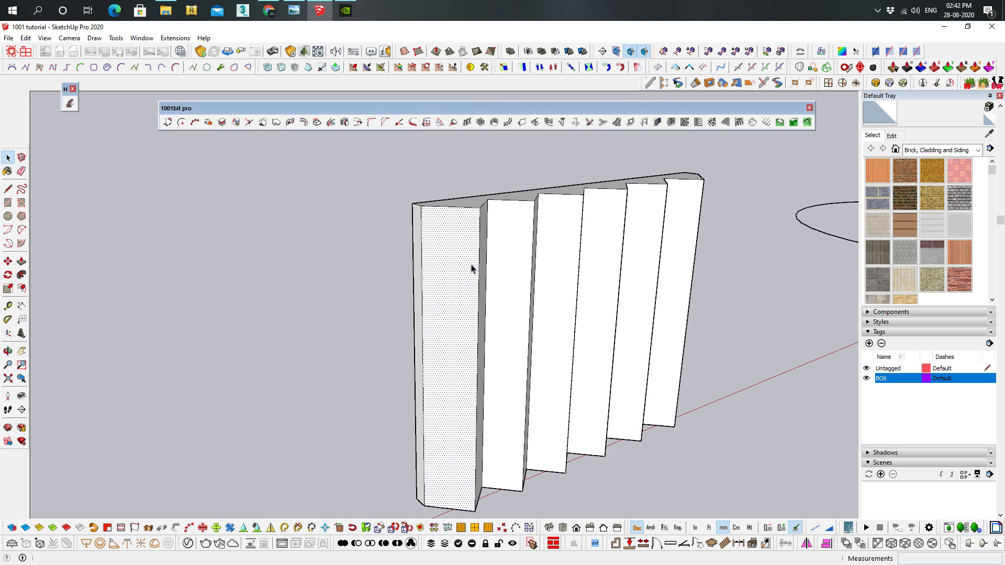
left_click(426, 125)
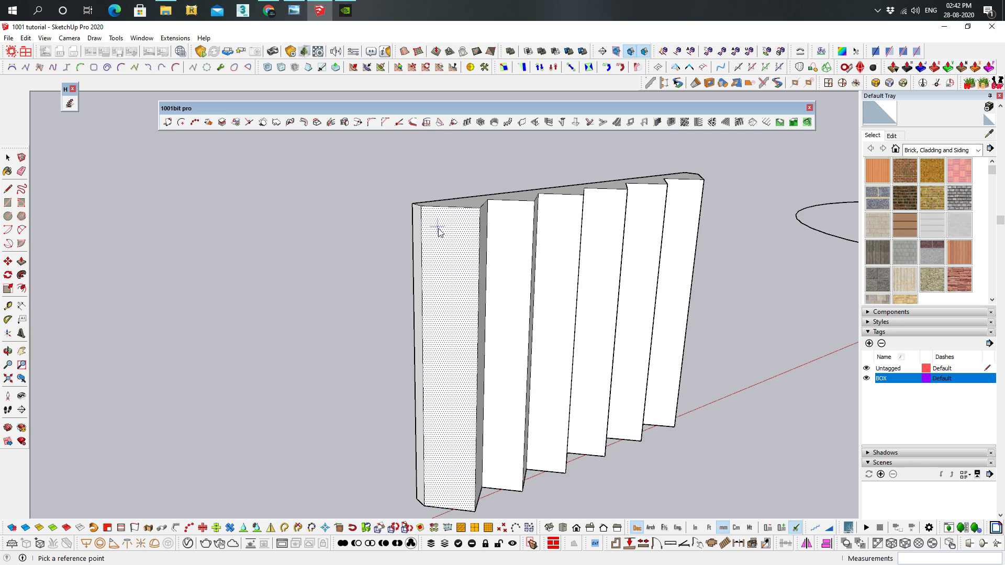
left_click(421, 206)
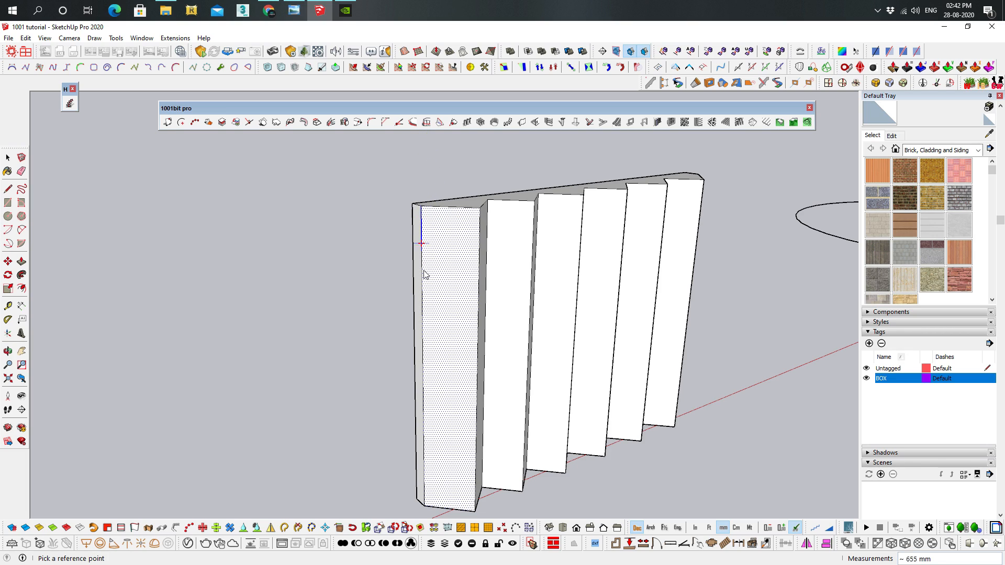
left_click(424, 330)
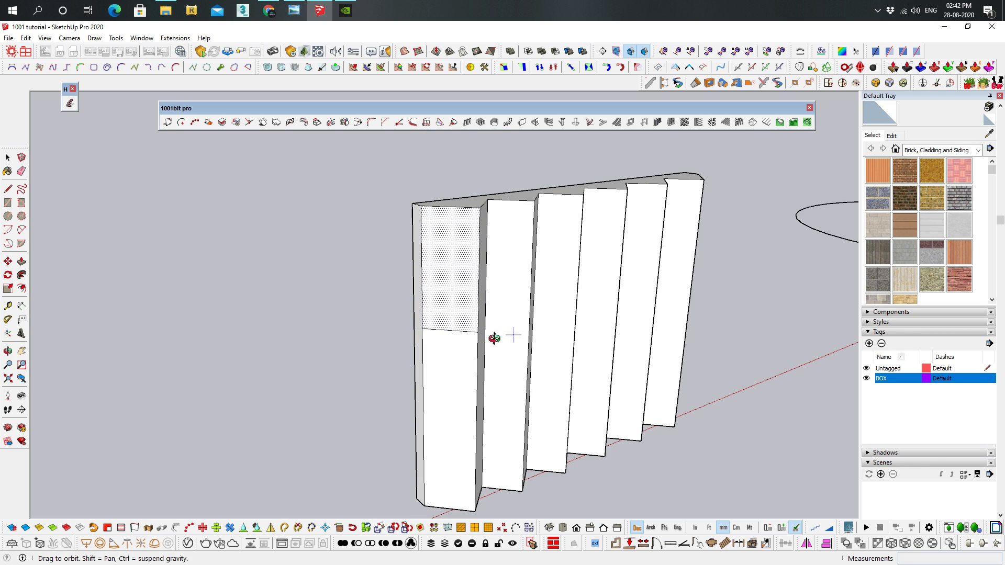
middle_click_drag(505, 336, 356, 329)
middle_click_drag(492, 360, 585, 301)
scroll(585, 300, "down", 3)
key("ctrl+z")
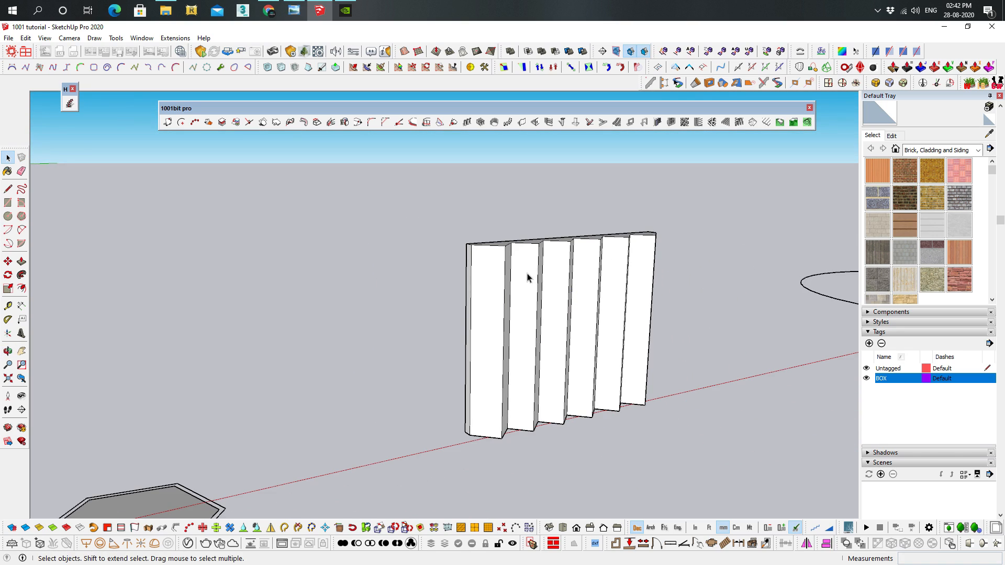
Slice horizontally through the zigzag block's connected faces, using a reference point on the first front face's upper edge
middle_click_drag(674, 263, 496, 210)
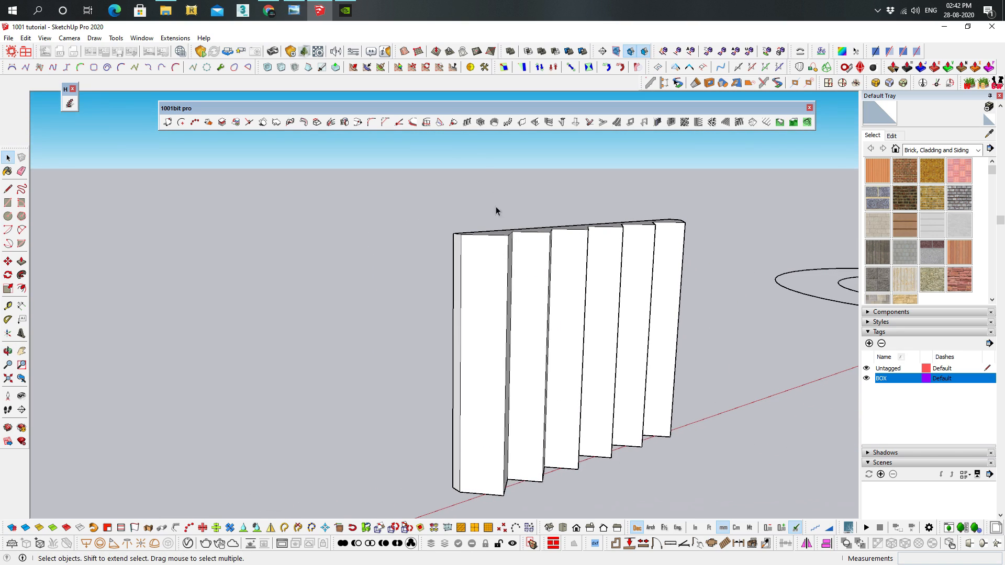
left_click(427, 124)
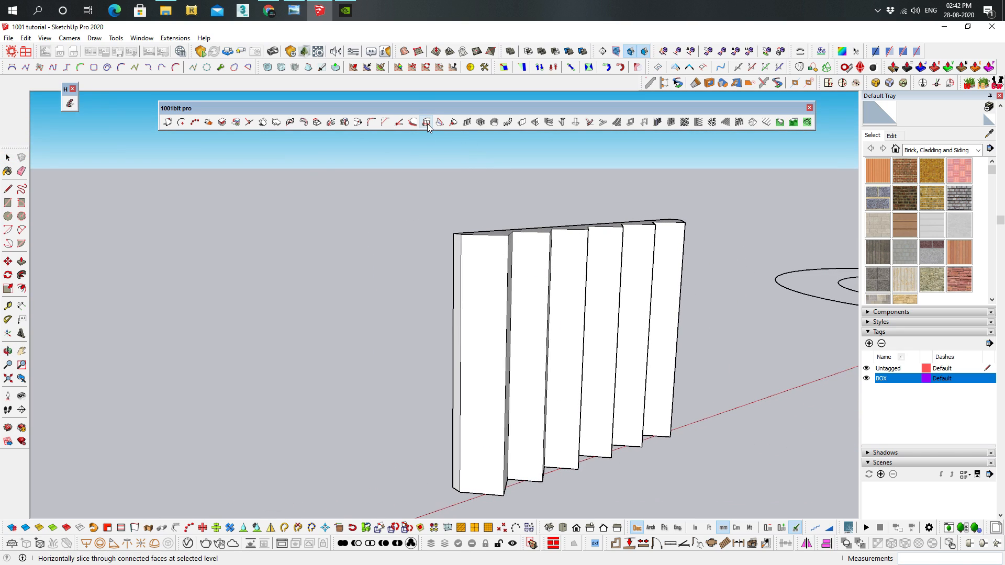
left_click(486, 273)
left_click(488, 236)
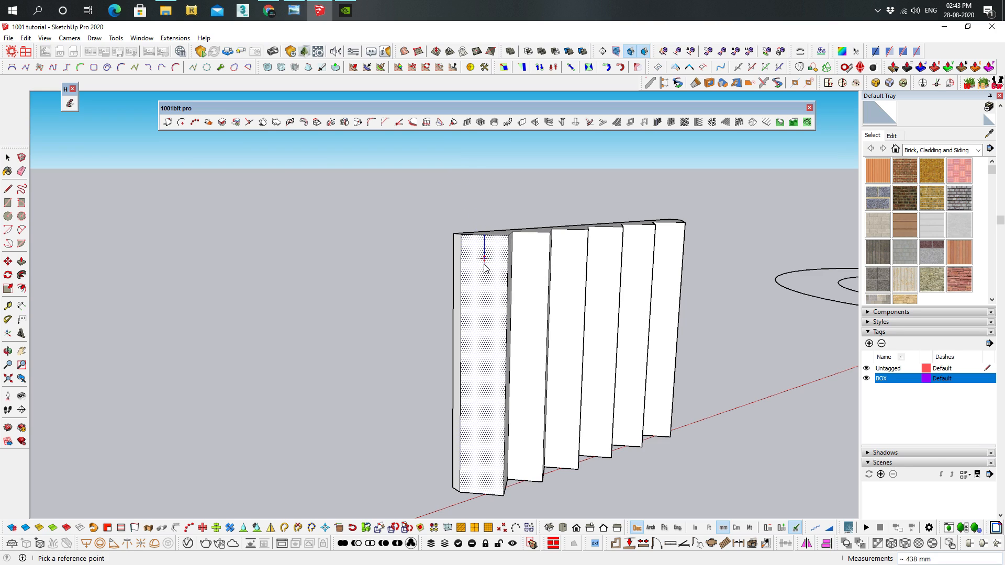
left_click(489, 329)
middle_click_drag(354, 314, 656, 314)
Try deleting the part of the zigzag block above the slice line
key("space")
left_click_drag(807, 268, 423, 212)
key("Delete")
middle_click_drag(648, 274, 639, 335)
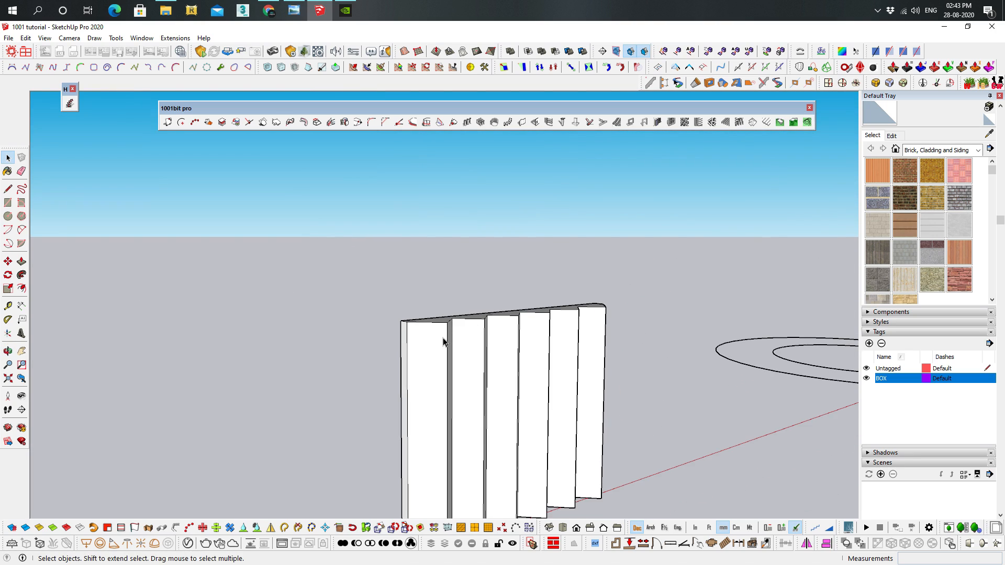
Preselect the first front face and try slicing it alone horizontally near mid-height from its upper corner
middle_click_drag(429, 348, 446, 296)
left_click(447, 288)
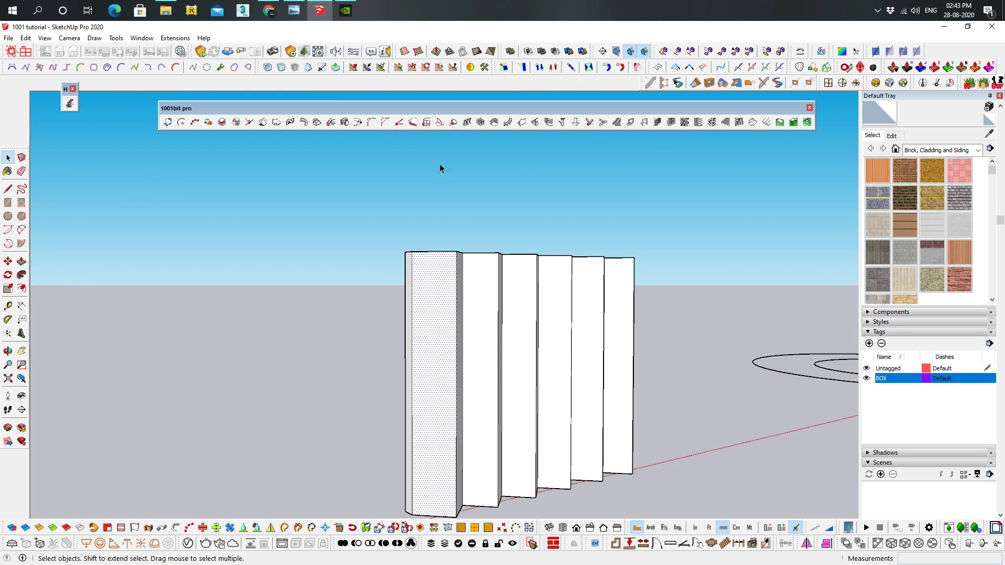
left_click(426, 123)
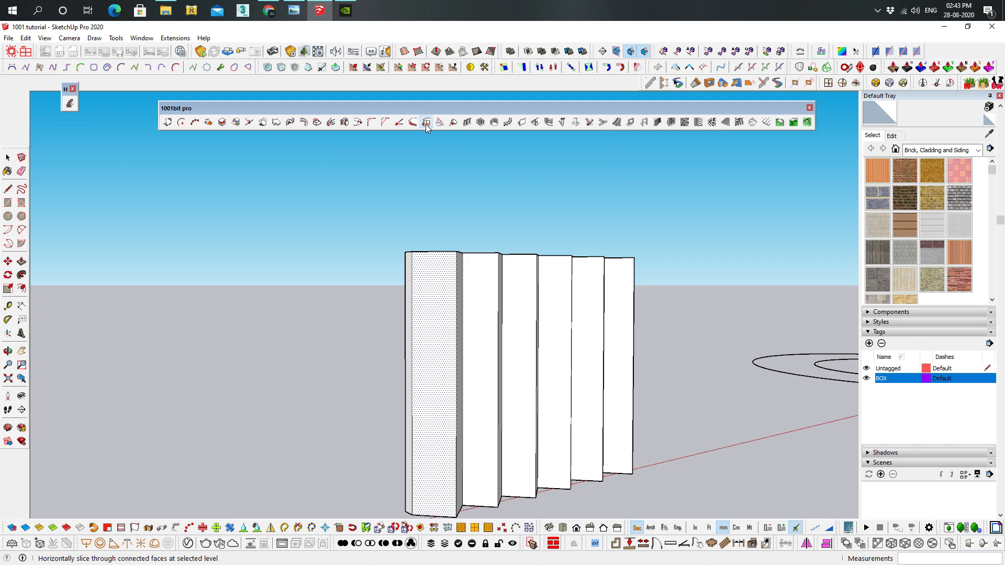
left_click(411, 254)
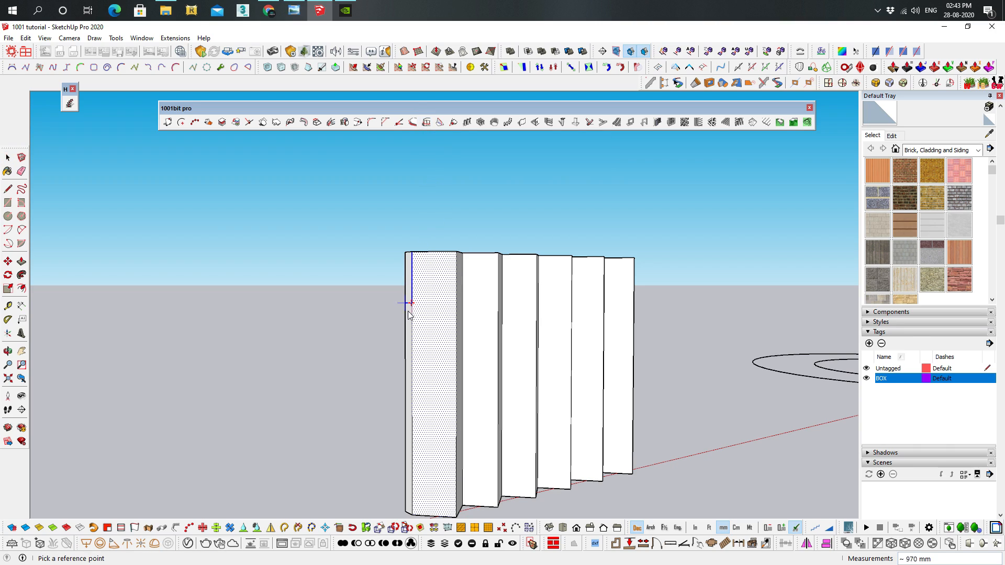
left_click(408, 369)
middle_click_drag(452, 370, 399, 365)
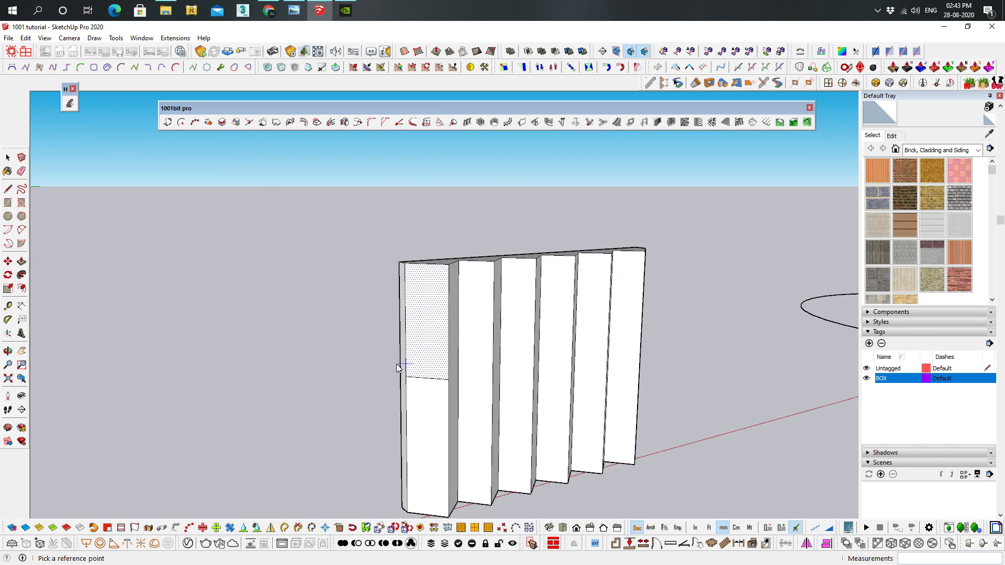
key("space")
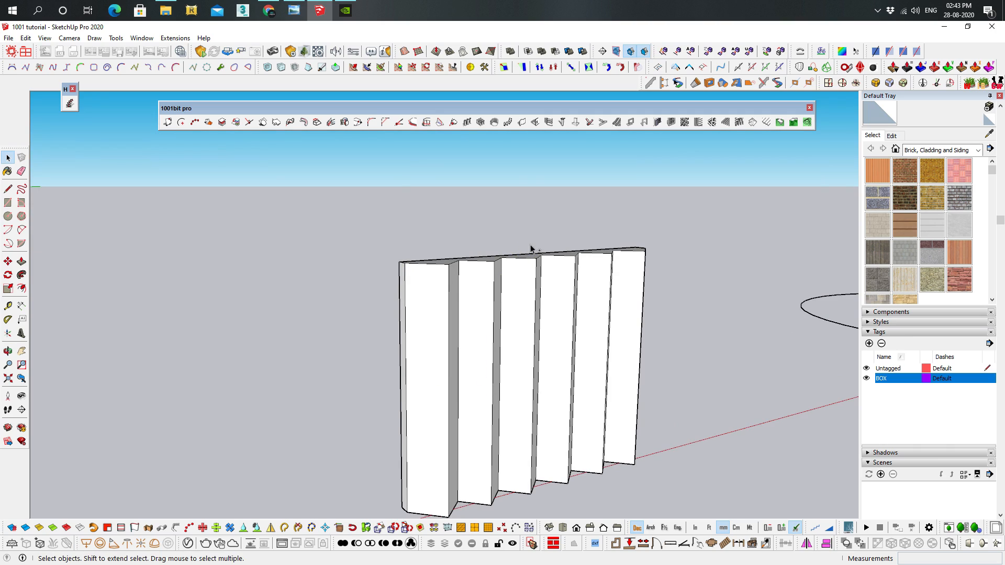
Slice all connected faces of the zigzag block horizontally near mid-height, with nothing preselected
middle_click_drag(643, 494, 544, 282)
left_click(425, 122)
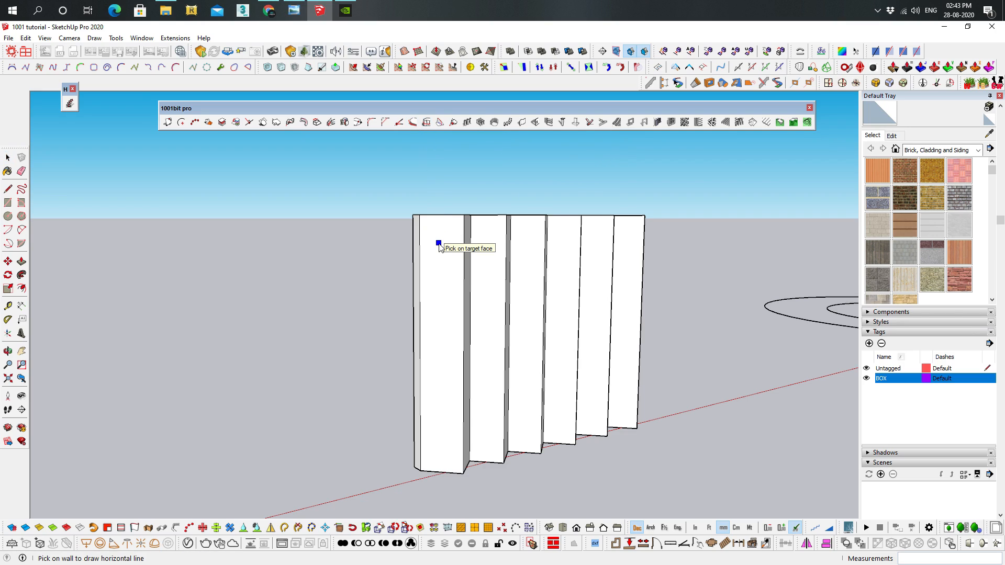
left_click(439, 247)
left_click(431, 219)
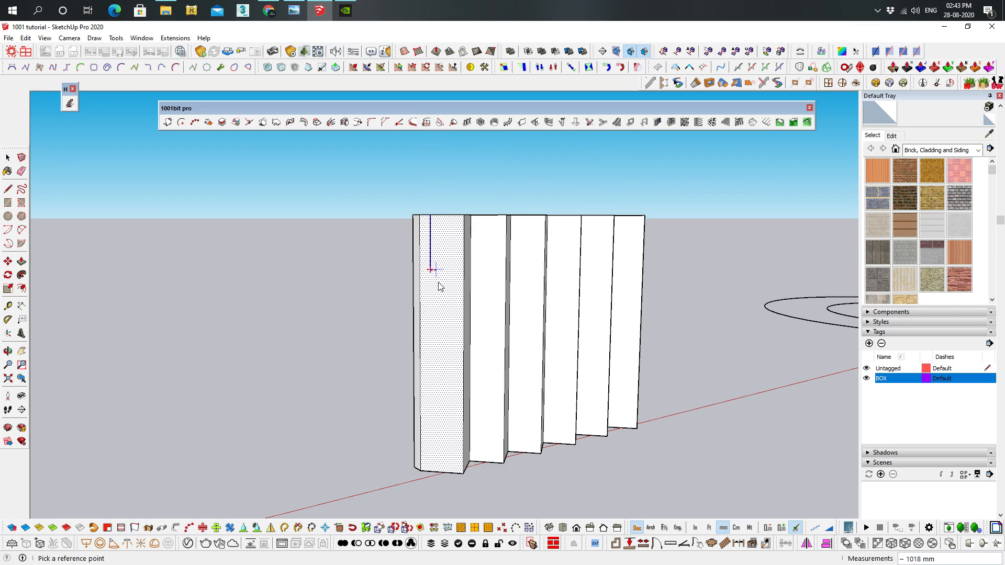
left_click(440, 333)
middle_click_drag(632, 297, 456, 224)
Delete all the zigzag block's geometry above the slice line
key("space")
left_click_drag(817, 268, 268, 159)
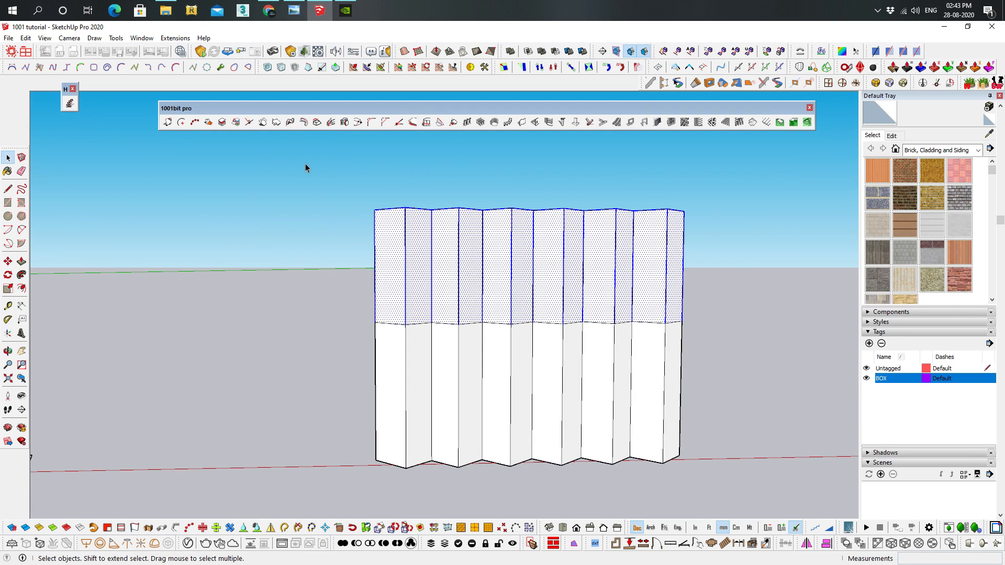
key("Delete")
Select the edge loop around the shortened block's open top and take up the Line tool at its near corner
middle_click_drag(332, 211, 285, 269)
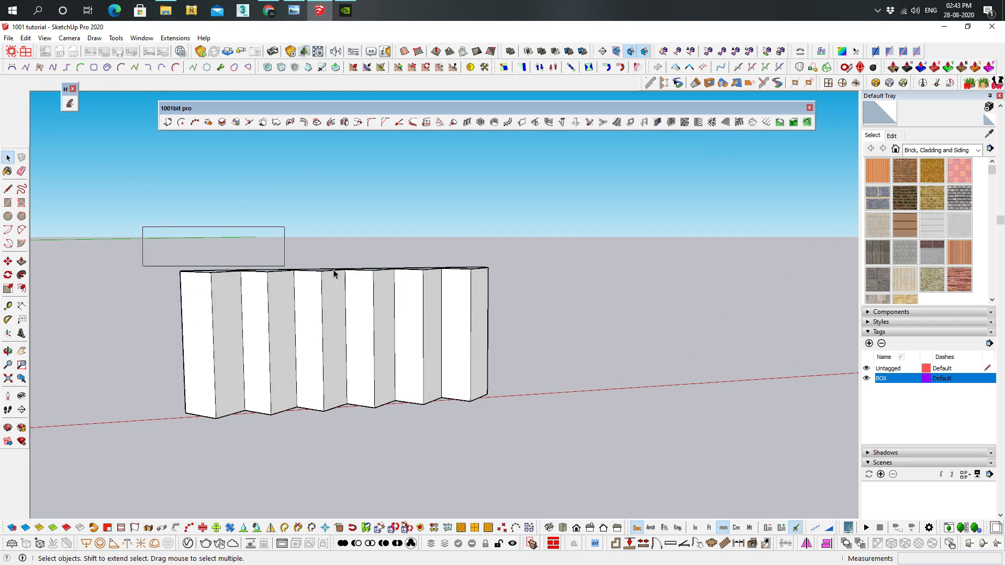
left_click_drag(285, 269, 612, 283)
middle_click_drag(433, 258, 525, 354)
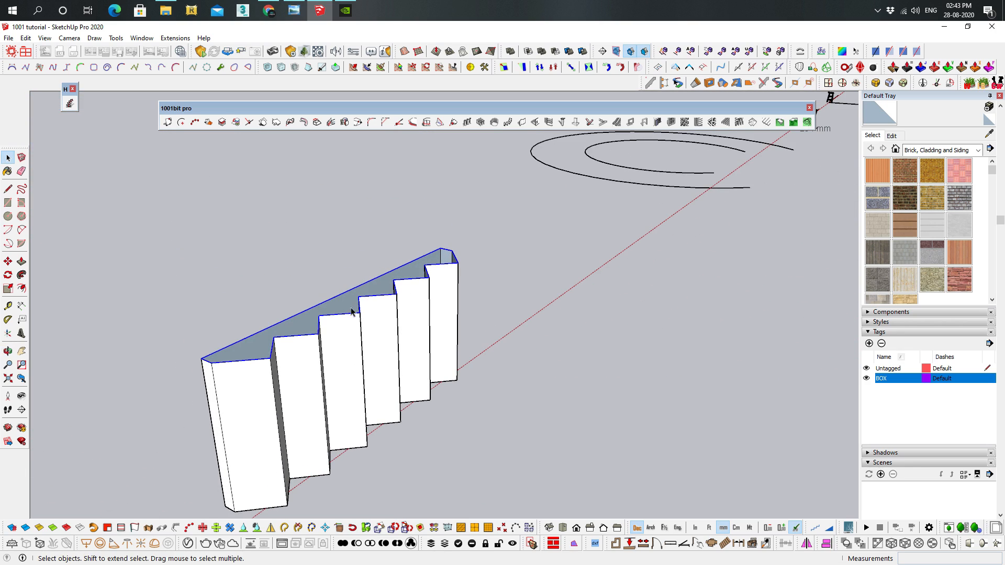
left_click(8, 189)
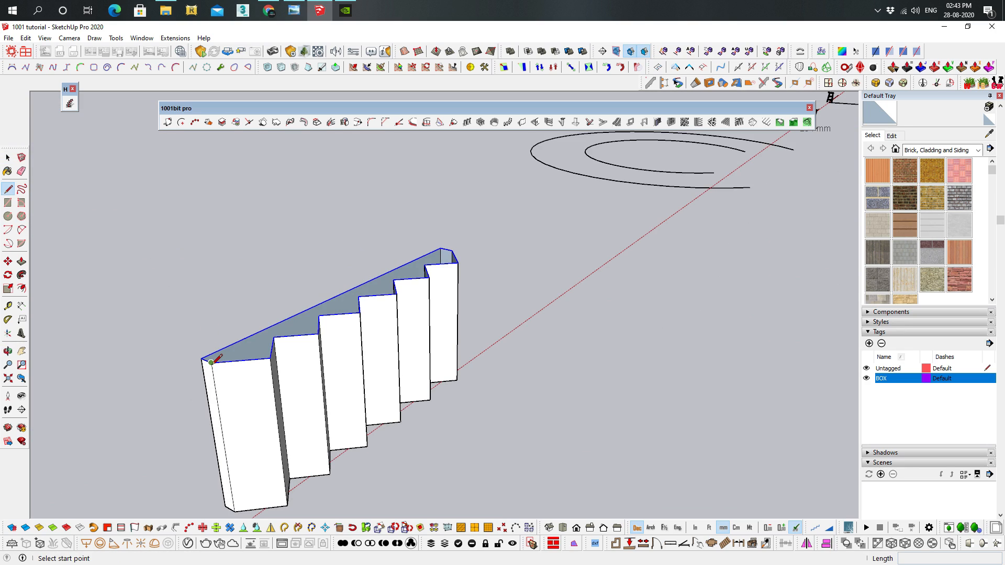
middle_click_drag(358, 337, 318, 331)
key("space")
left_click(564, 284)
Examine the two open concentric arcs intended for the fixed-gradient sloping path tool
middle_click_drag(487, 284, 430, 349, "shift")
scroll(670, 314, "up", 4)
middle_click_drag(590, 386, 546, 314)
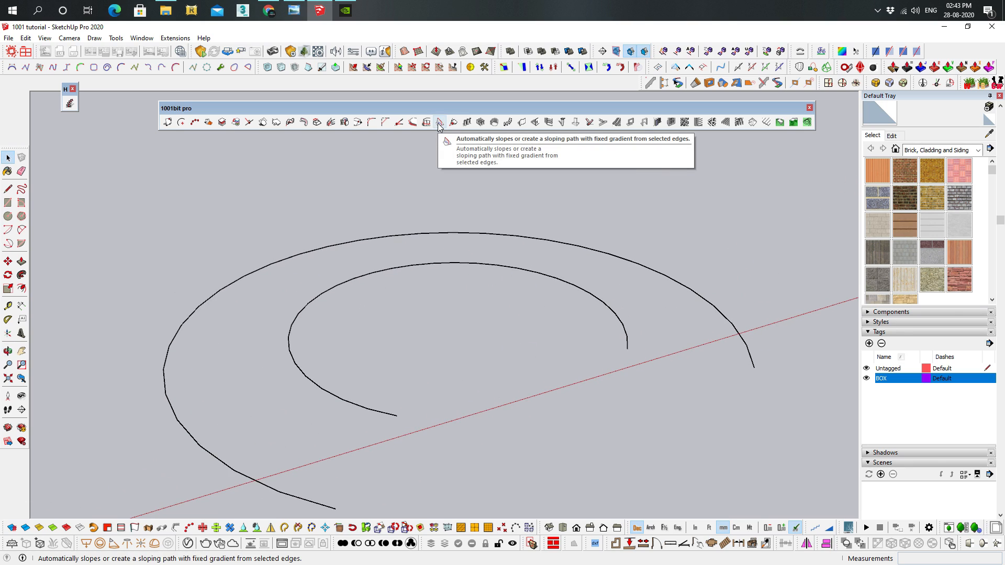
scroll(556, 316, "down", 3)
middle_click_drag(556, 317, 629, 389)
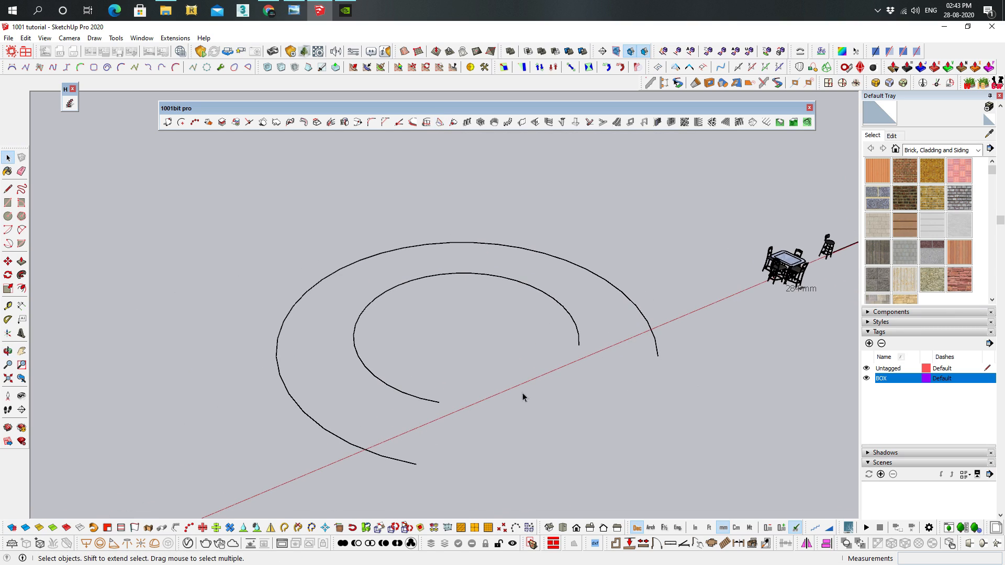
middle_click_drag(158, 370, 285, 272)
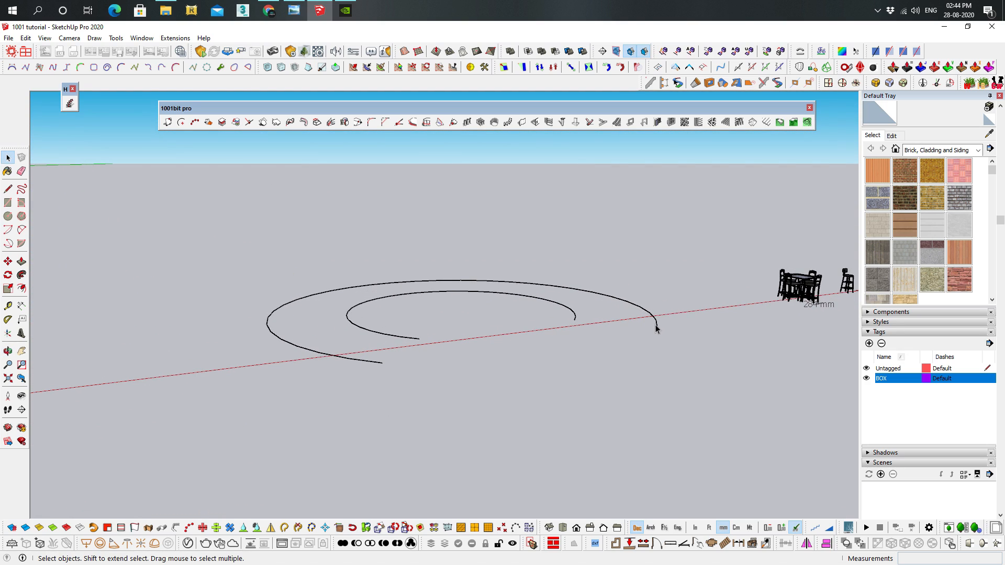
middle_click_drag(686, 165, 643, 204, "shift")
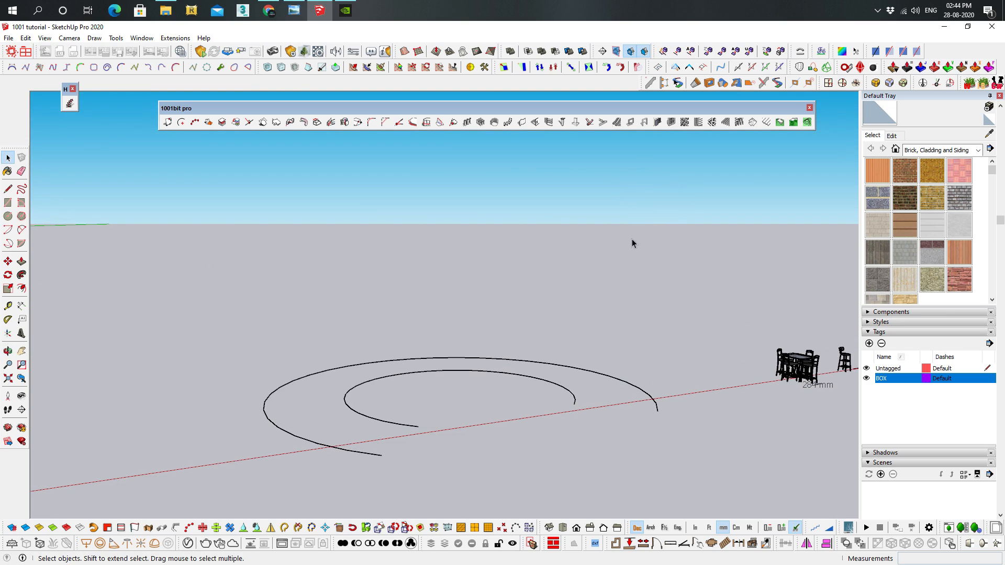
middle_click_drag(640, 256, 649, 275)
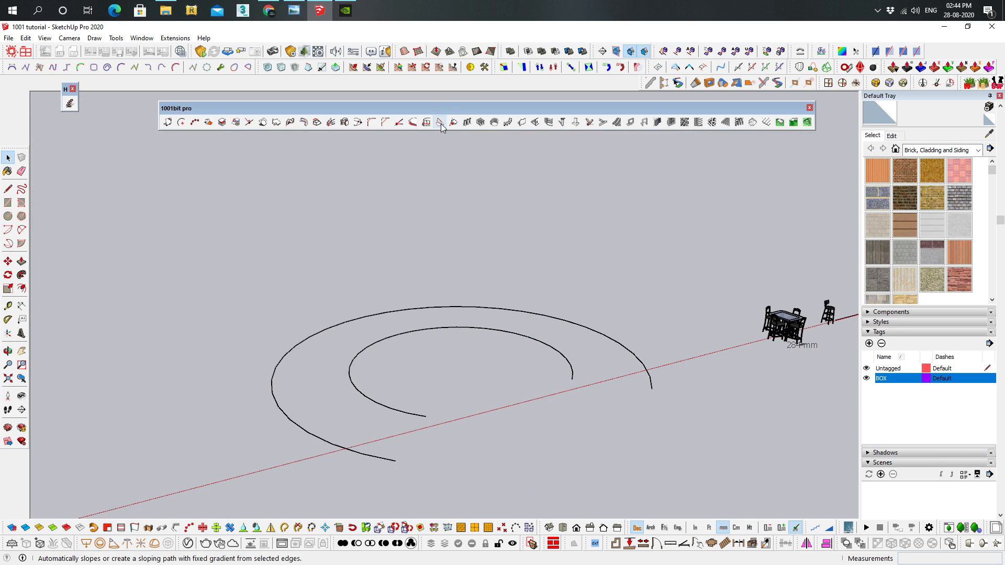
left_click(441, 124)
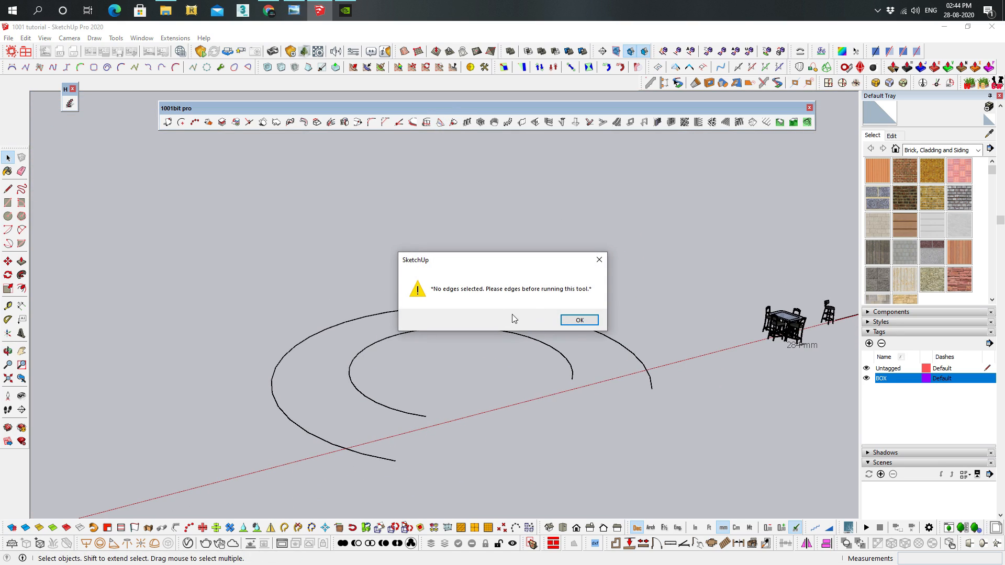
left_click(579, 320)
Slope the outer arc from its near end to its far end by moving its vertices, with a height of 3000
left_click(650, 381)
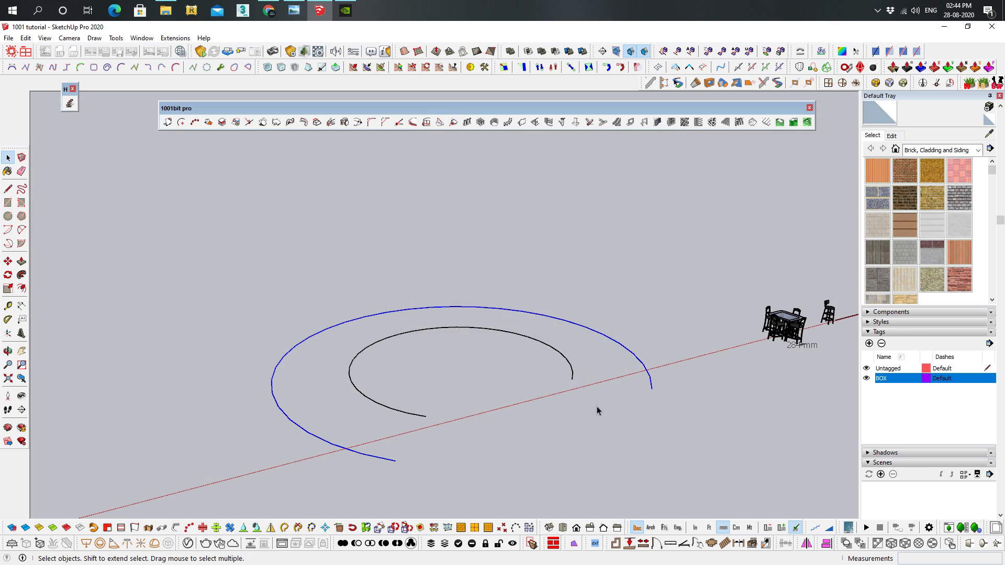
left_click(438, 125)
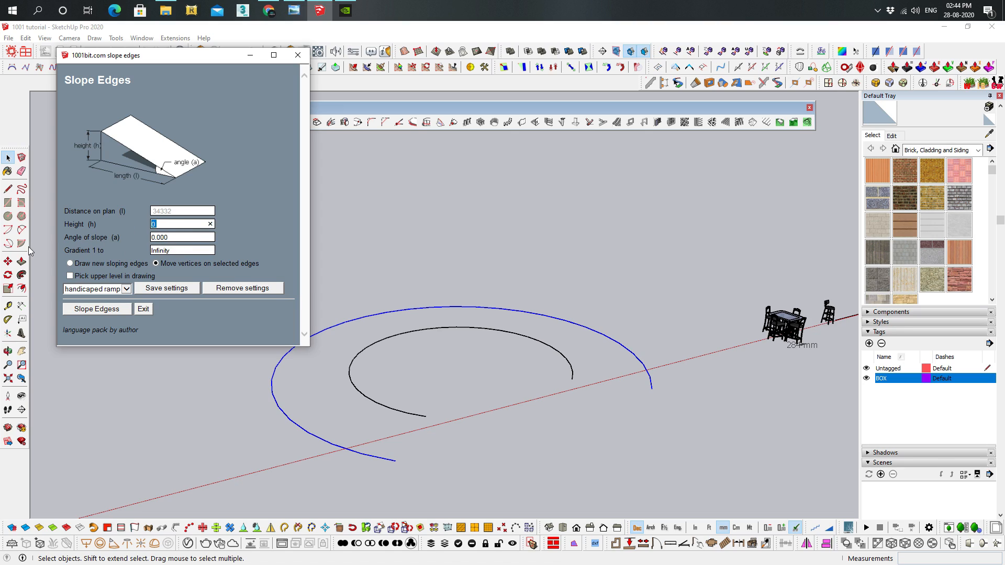
type("3000")
left_click(95, 310)
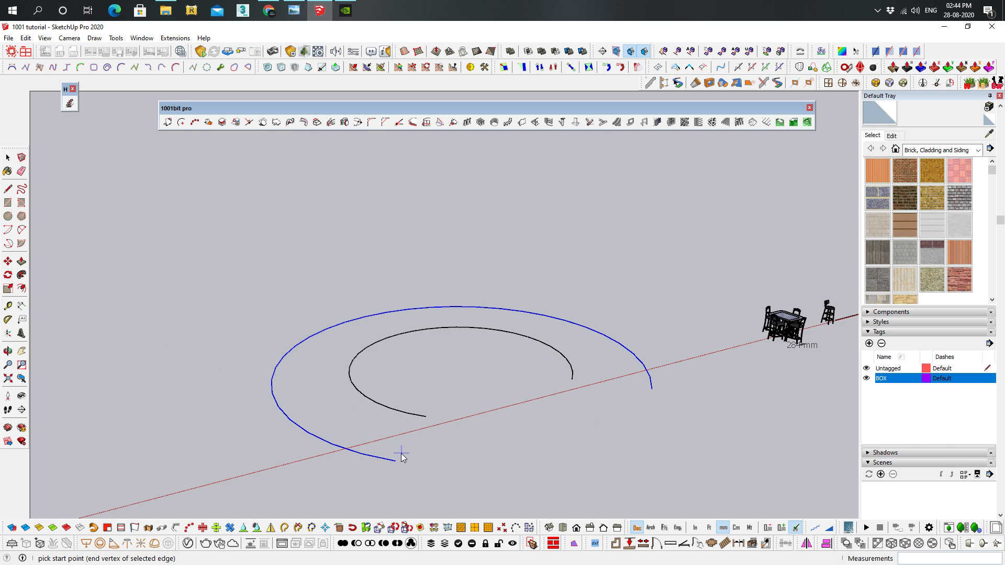
left_click(416, 457)
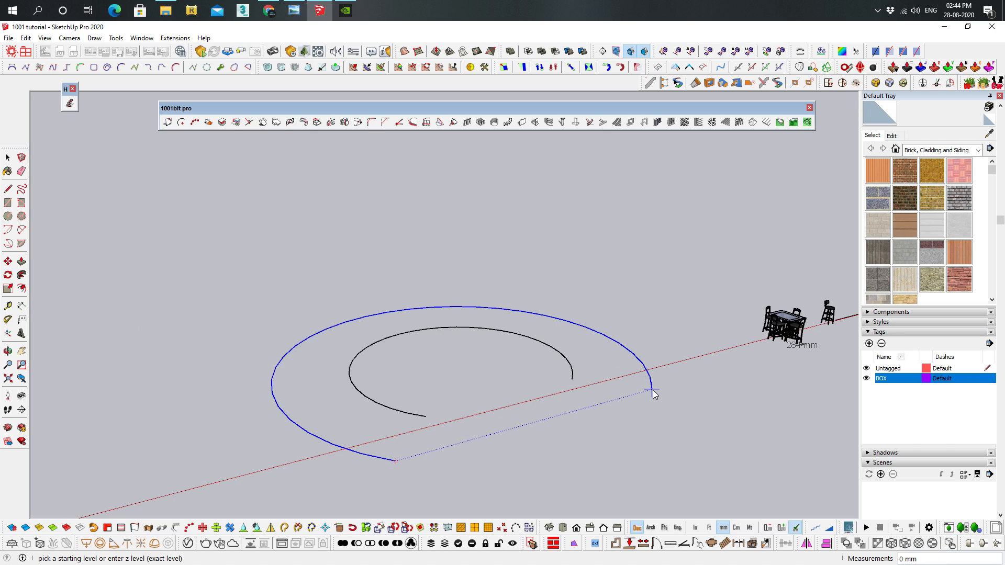
middle_click_drag(654, 389, 610, 388)
key("space")
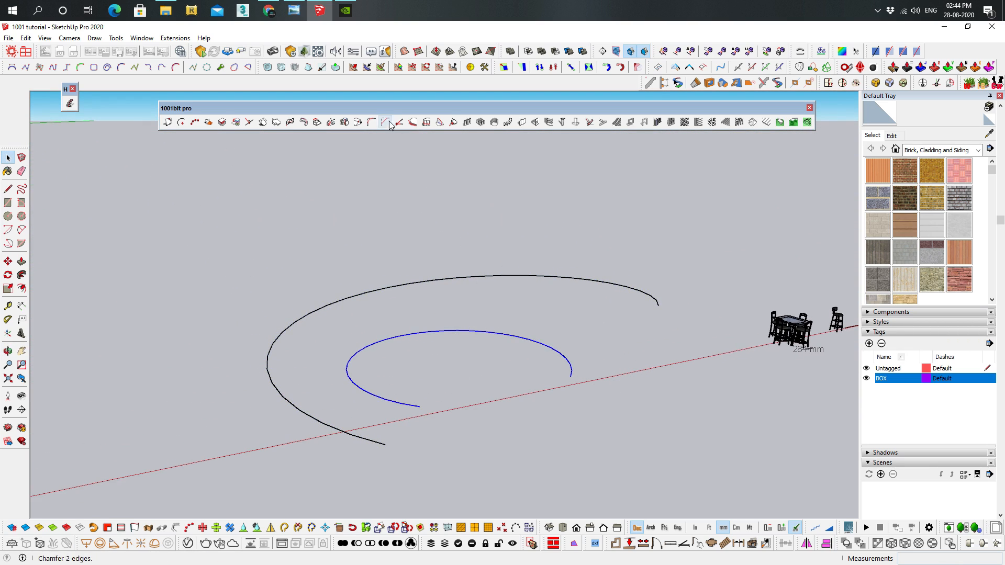
Slope the inner arc from its near end to its far end with the same height as the outer arc
left_click(439, 123)
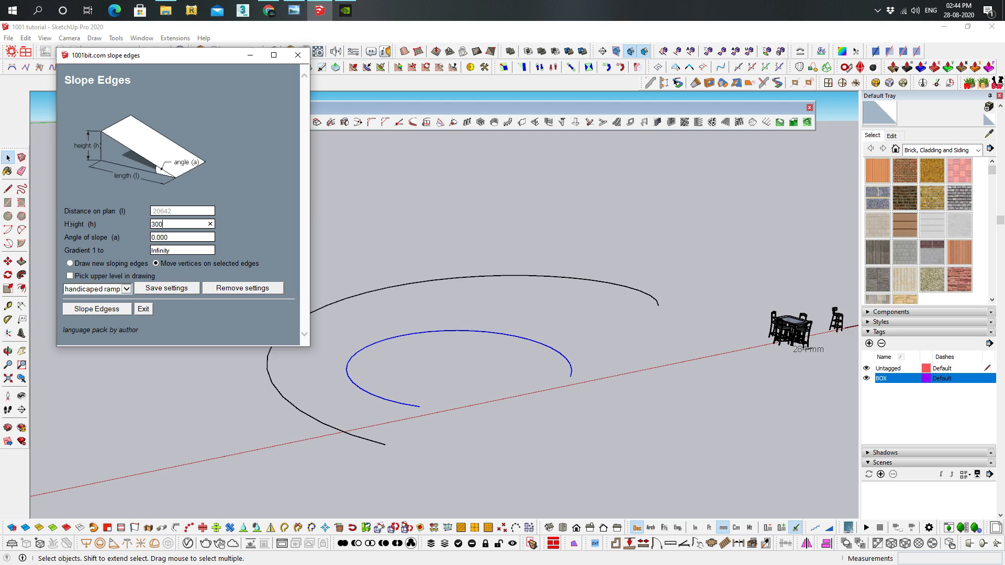
left_click(97, 309)
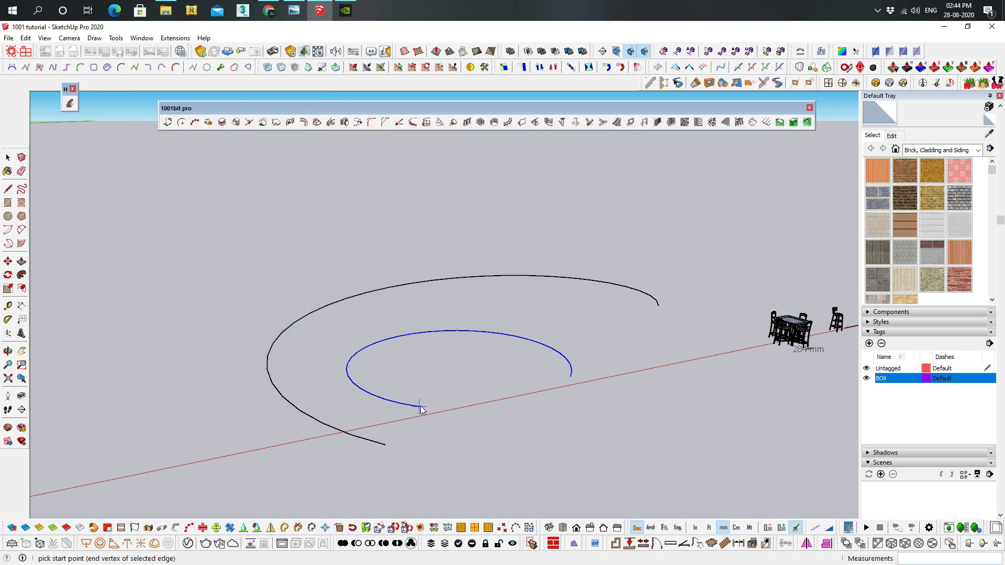
left_click(420, 408)
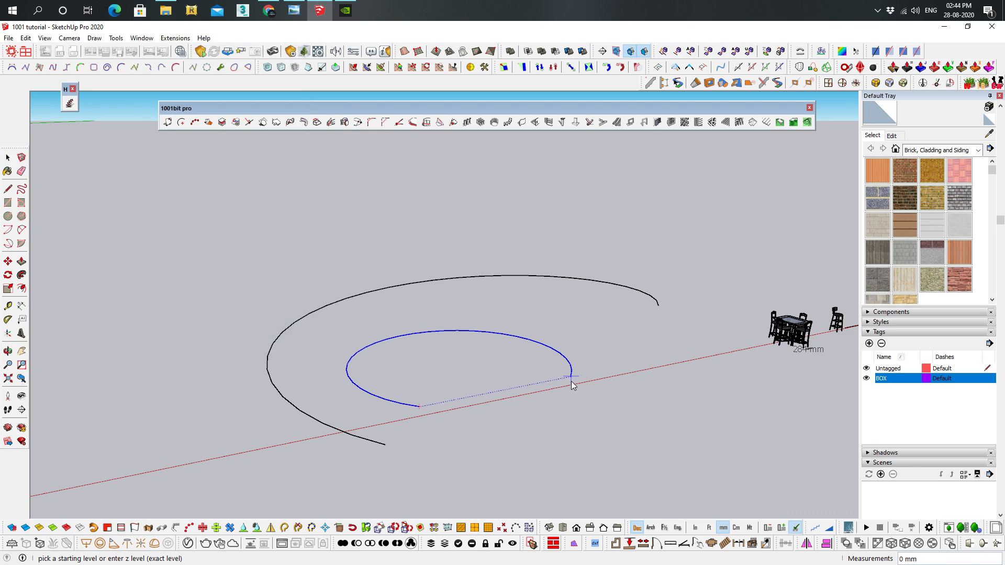
left_click(570, 377)
middle_click_drag(569, 376, 550, 440)
Examine the two sloped arcs, the row of earlier example objects, and the table-and-chairs set intended for the scaling tools
scroll(460, 277, "down", 6)
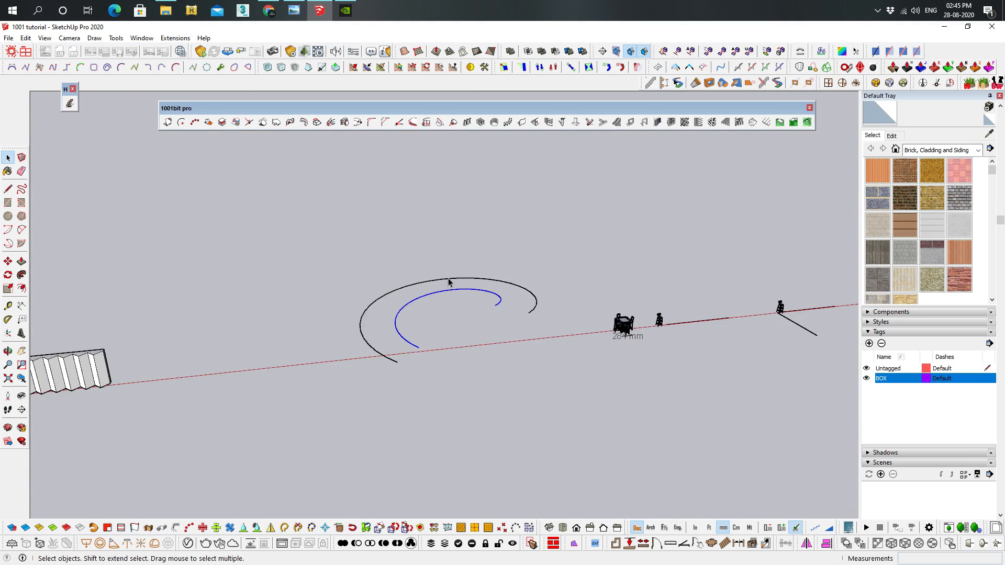
middle_click_drag(442, 287, 701, 330, "shift")
scroll(361, 362, "up", 8)
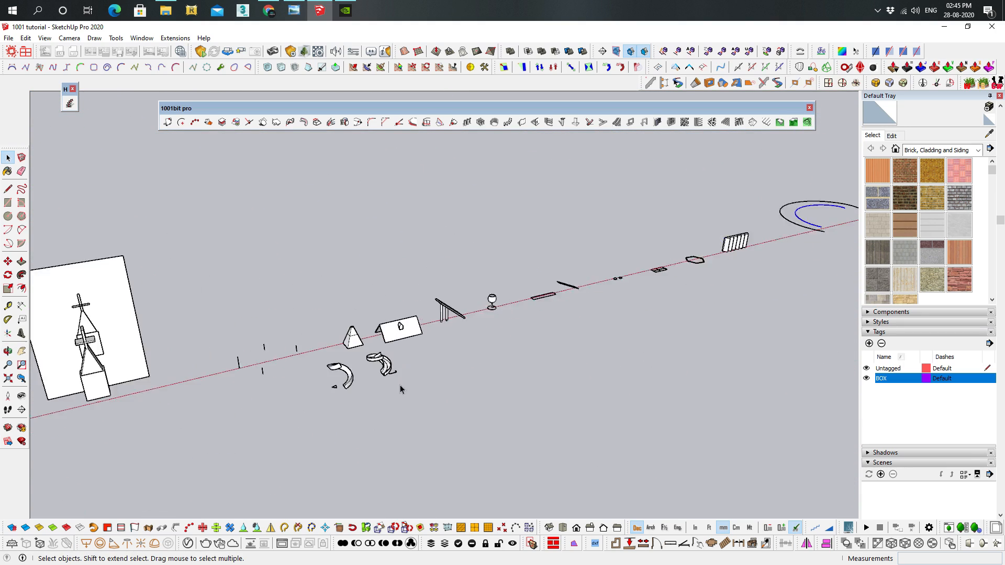
scroll(411, 360, "up", 1)
middle_click_drag(445, 381, 220, 465, "shift")
scroll(348, 379, "down", 5)
middle_click_drag(740, 246, 431, 382, "shift")
scroll(534, 330, "up", 6)
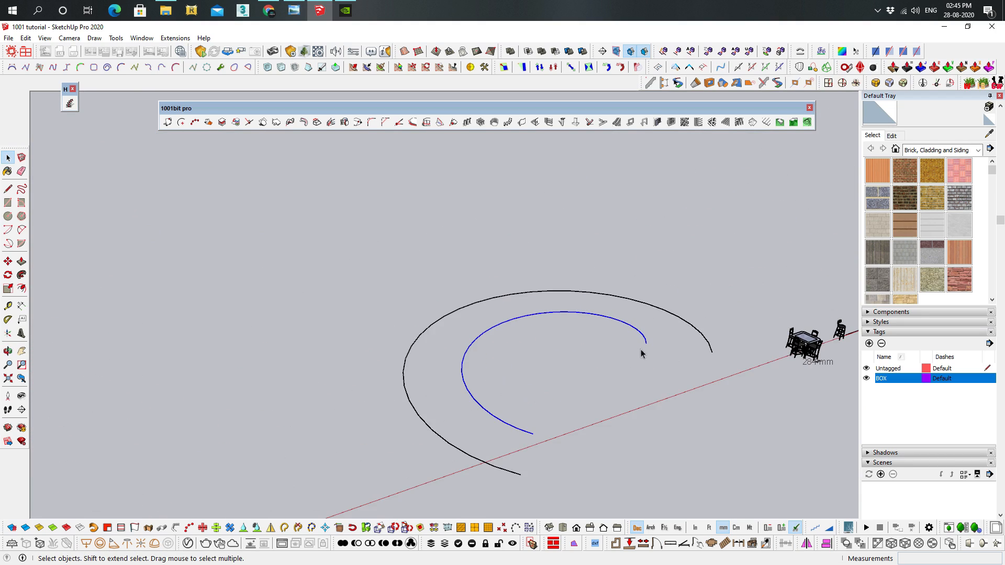
middle_click_drag(661, 298, 395, 299, "shift")
scroll(549, 330, "up", 3)
middle_click_drag(502, 314, 393, 307, "shift")
scroll(535, 382, "up", 2)
scroll(535, 381, "up", 2)
middle_click_drag(527, 360, 506, 300)
scroll(482, 234, "up", 4)
scroll(478, 233, "down", 1)
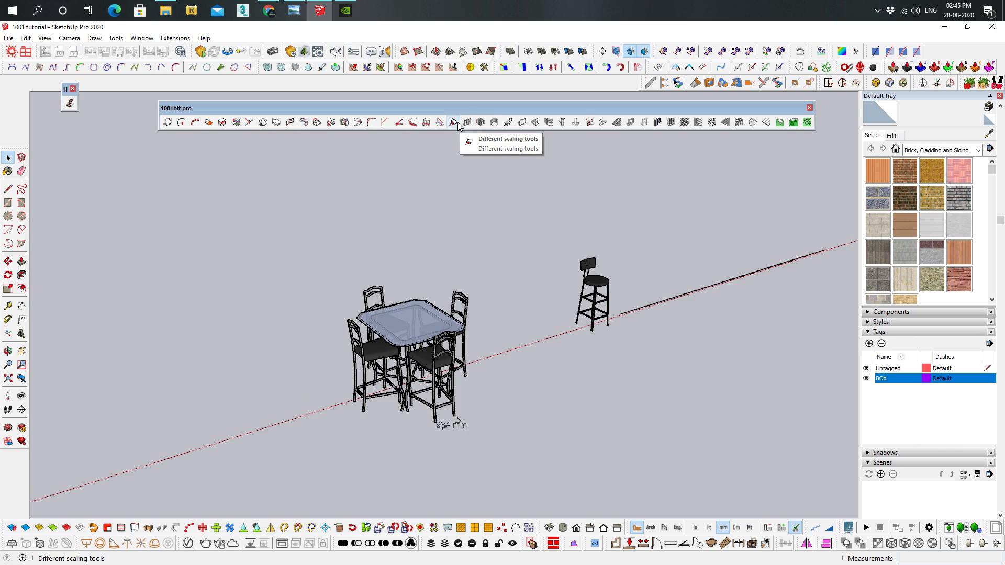
Select the whole table-and-chairs set with its dimension, start the Scale tool on it and inspect the dimension up close
middle_click_drag(498, 336, 534, 316, "shift")
left_click_drag(564, 402, 243, 215)
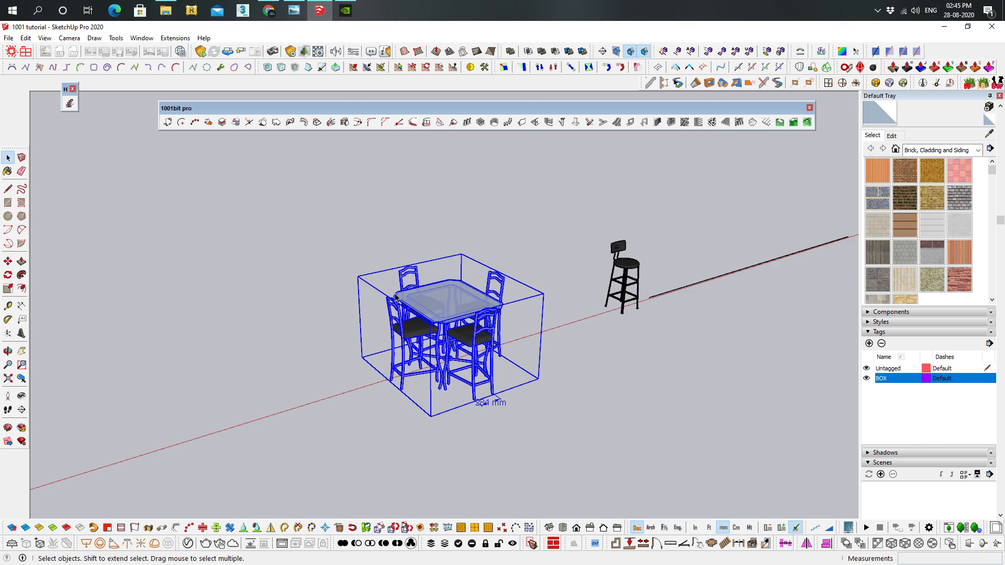
key("s")
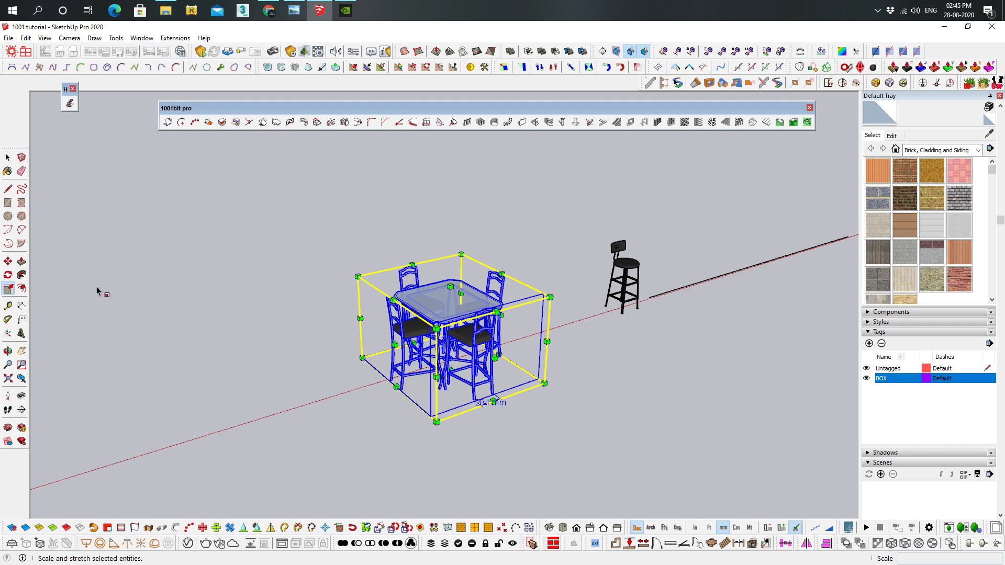
left_click_drag(461, 254, 474, 288)
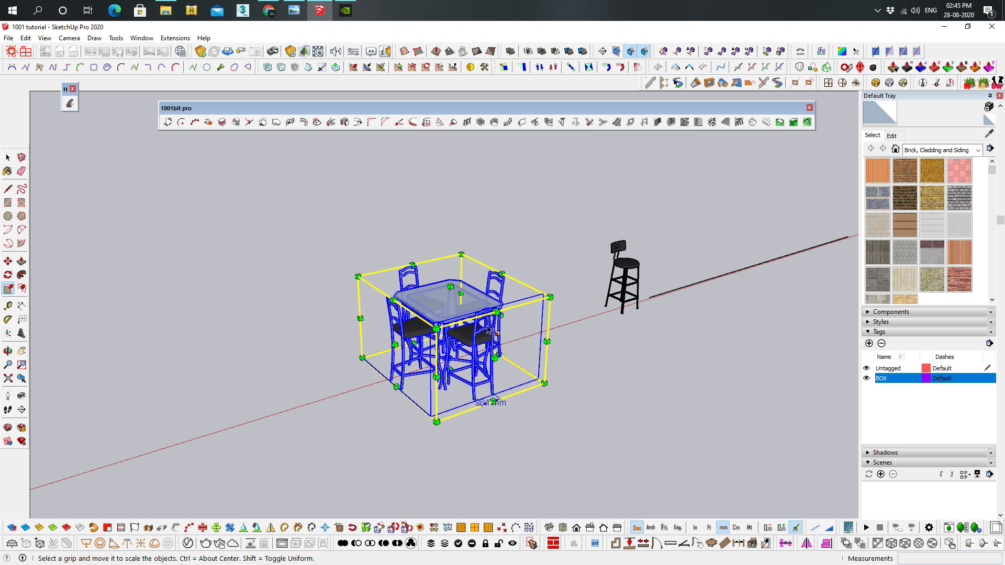
scroll(500, 400, "up", 5)
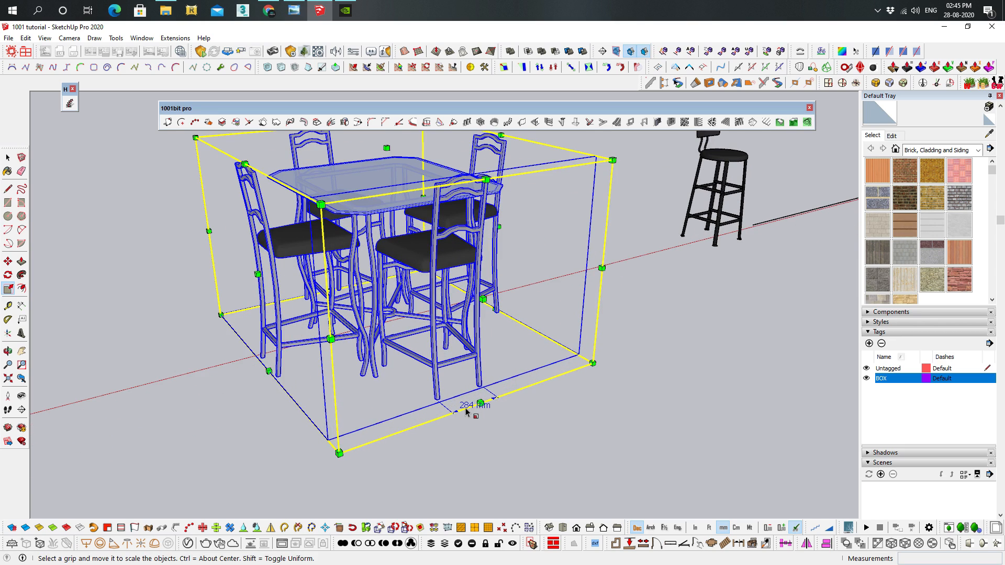
scroll(427, 179, "down", 2)
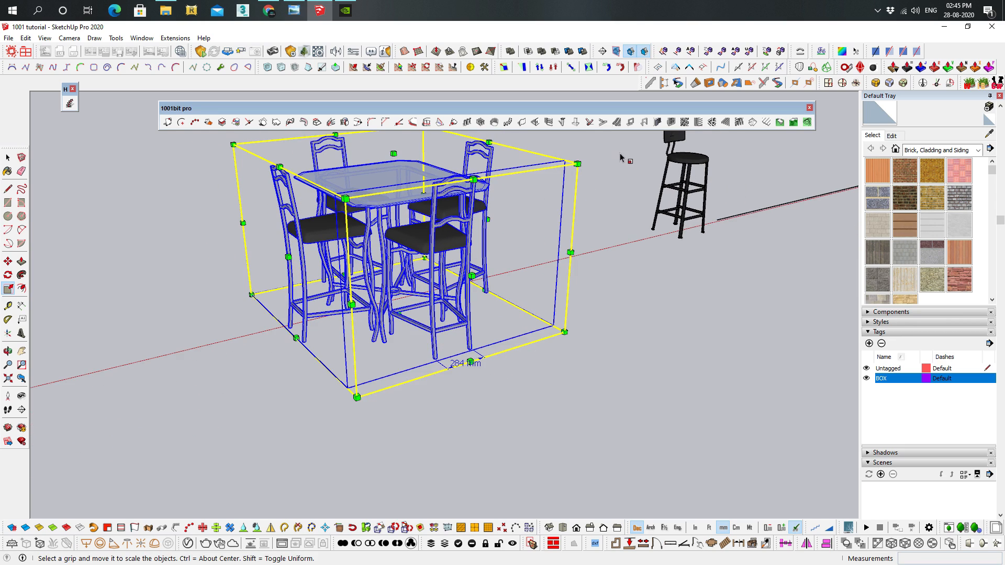
Try to shrink the table set uniformly by freehand scaling from its upper corner, and undo the last scaling
left_click_drag(578, 163, 717, 107)
left_click_drag(897, 563, 476, 256)
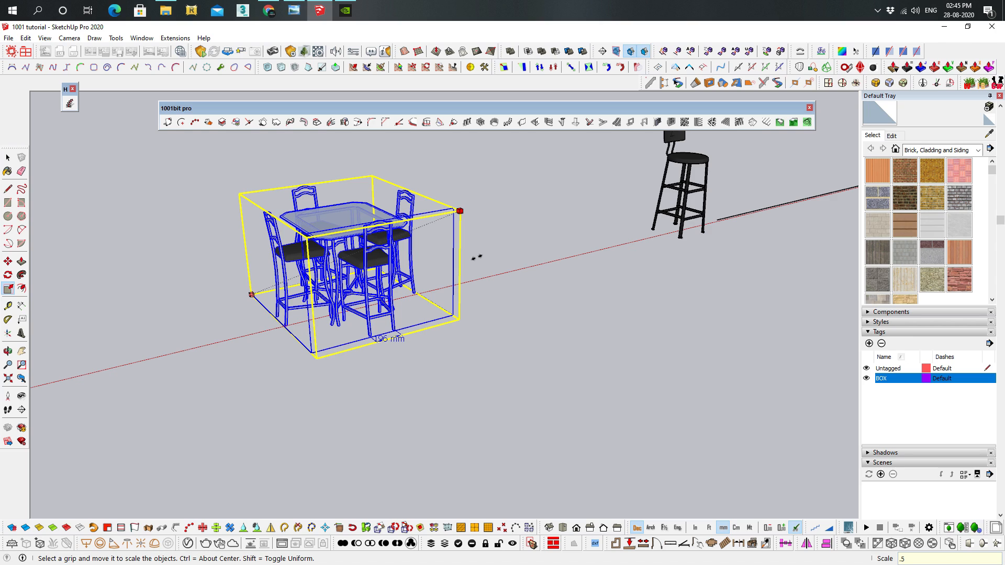
scroll(477, 256, "up", 2)
middle_click_drag(476, 255, 513, 190)
left_click_drag(516, 189, 485, 199)
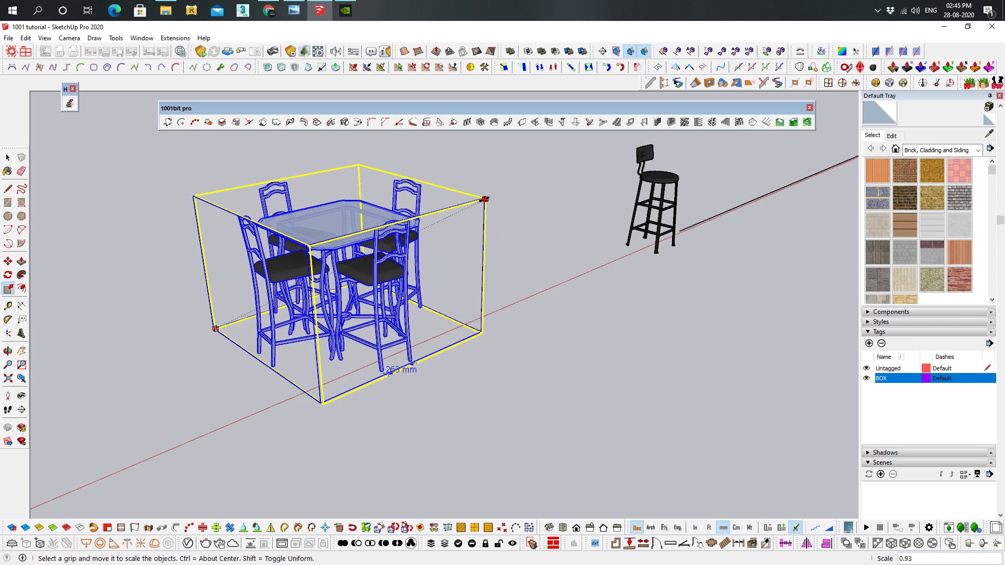
key("Return")
middle_click_drag(487, 207, 447, 270)
scroll(449, 271, "up", 2)
scroll(474, 294, "down", 3)
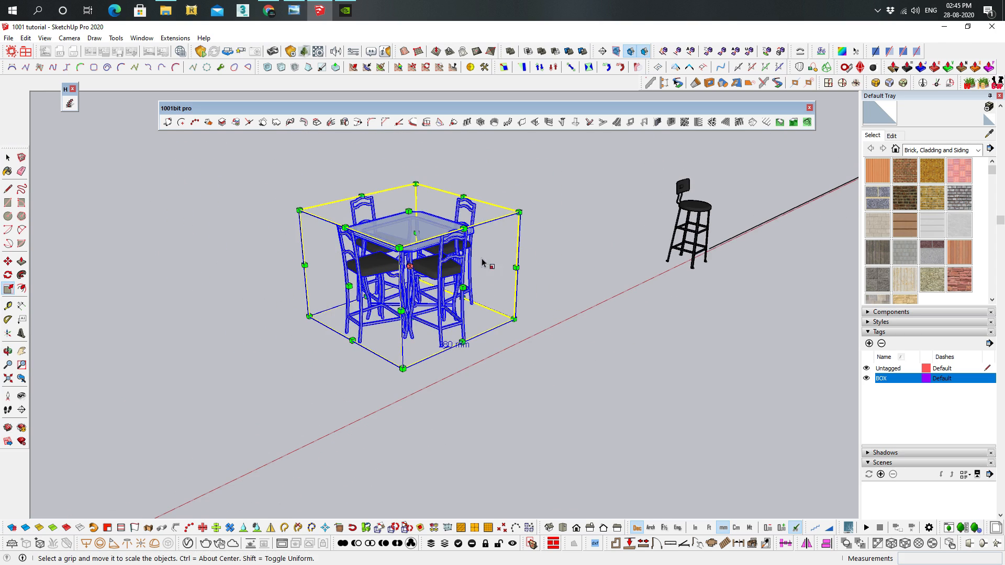
key("ctrl+z")
Try to scale the table set down to about 0.50 from its upper corner, cancel, and inspect its dimension
left_click(467, 191)
left_click_drag(470, 193, 470, 261)
key("Return")
scroll(523, 368, "up", 3)
scroll(581, 393, "up", 2)
scroll(576, 386, "down", 4)
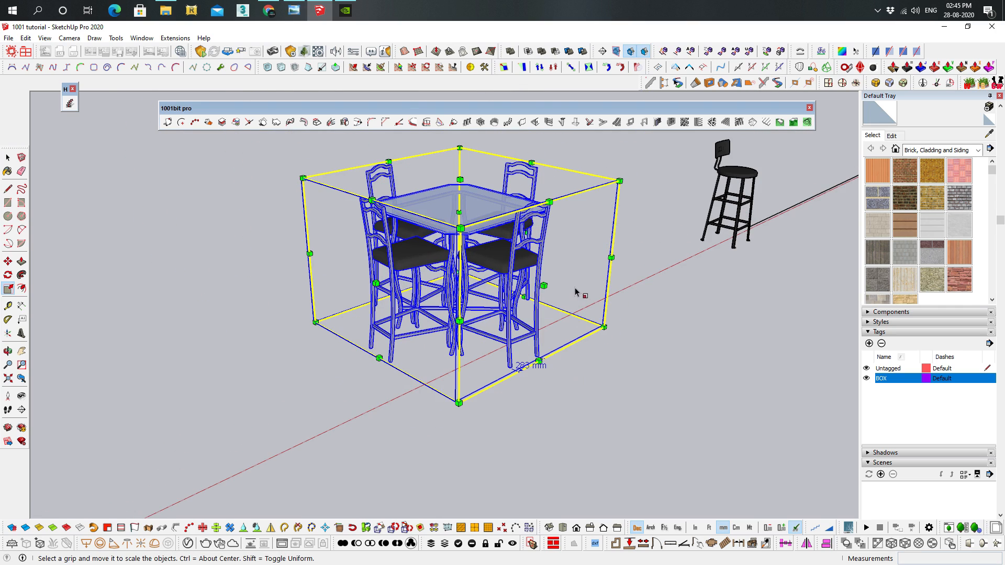
left_click_drag(619, 181, 473, 259)
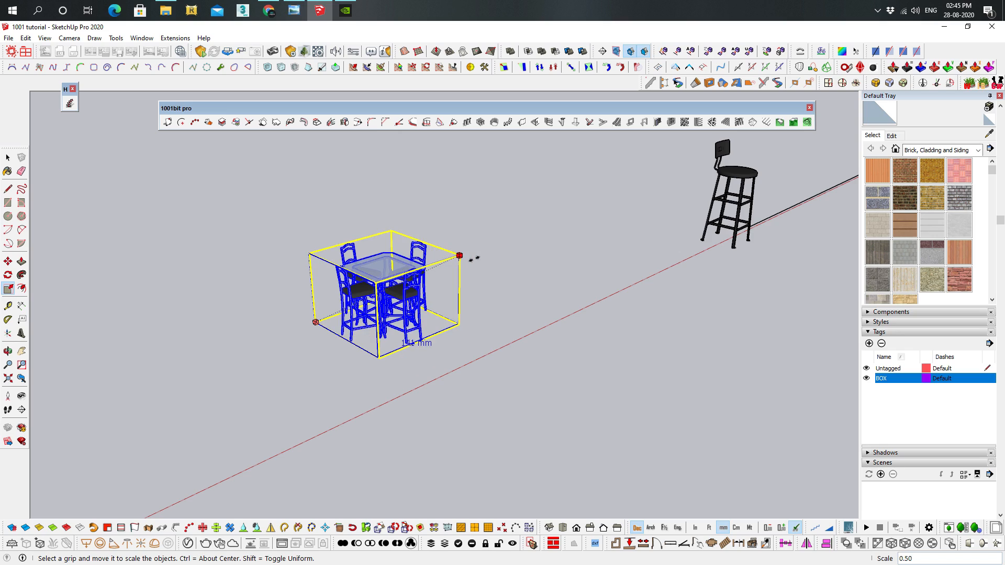
key("Escape")
scroll(498, 260, "up", 2)
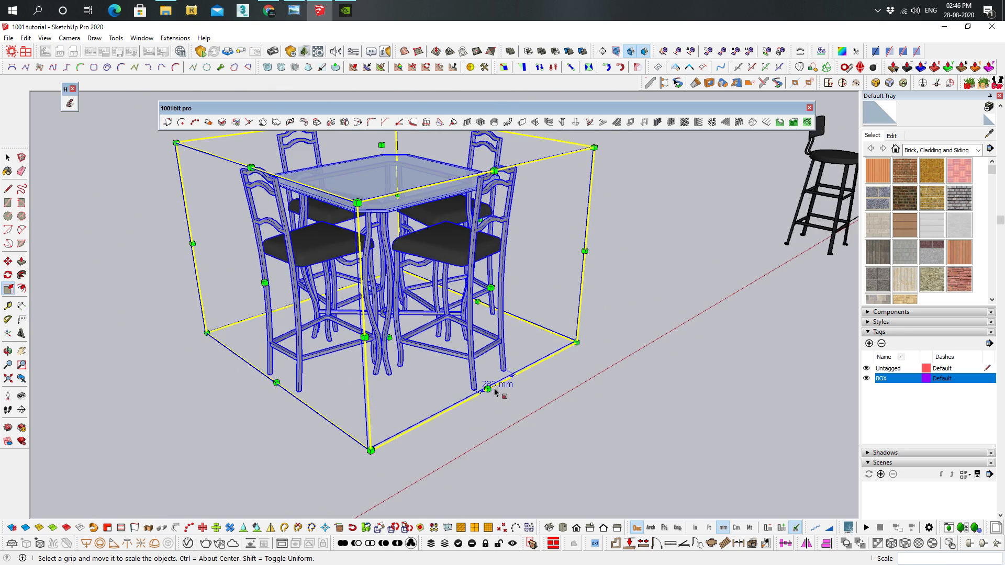
scroll(497, 293, "down", 4)
Explode the table set and its nested components repeatedly down to loose geometry, and undo the explosions
middle_click_drag(522, 292, 488, 231)
key("space")
right_click(487, 231)
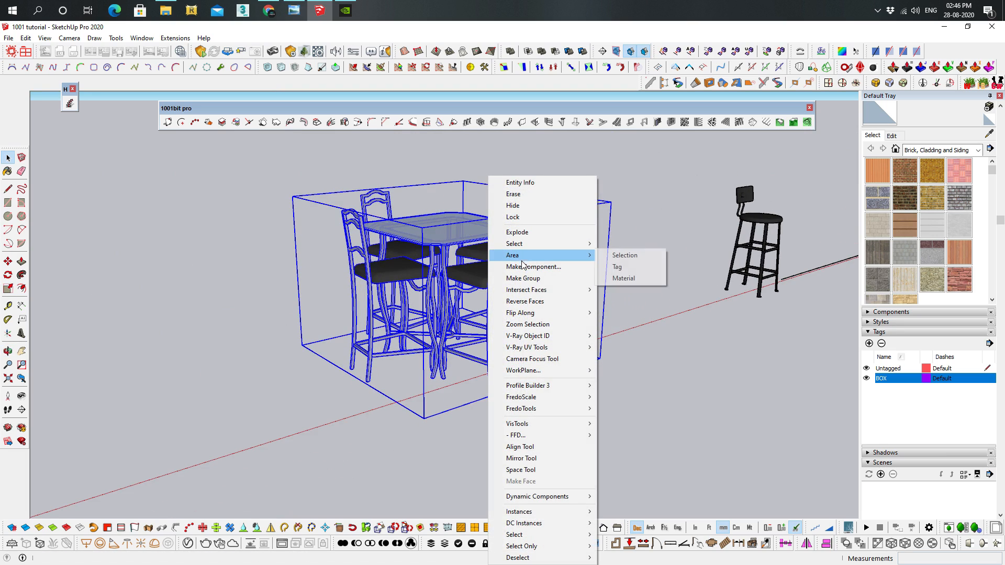
left_click(511, 235)
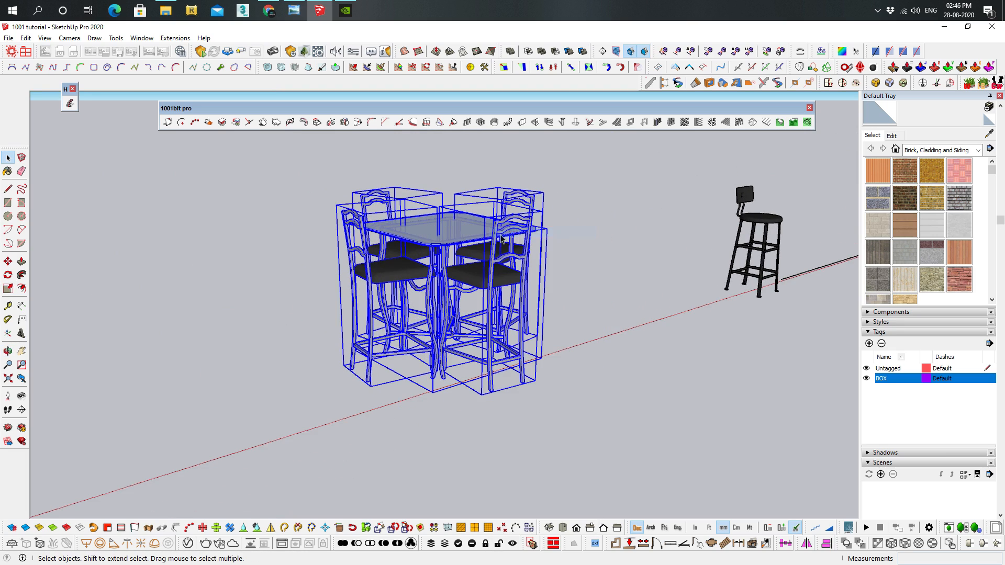
right_click(494, 238)
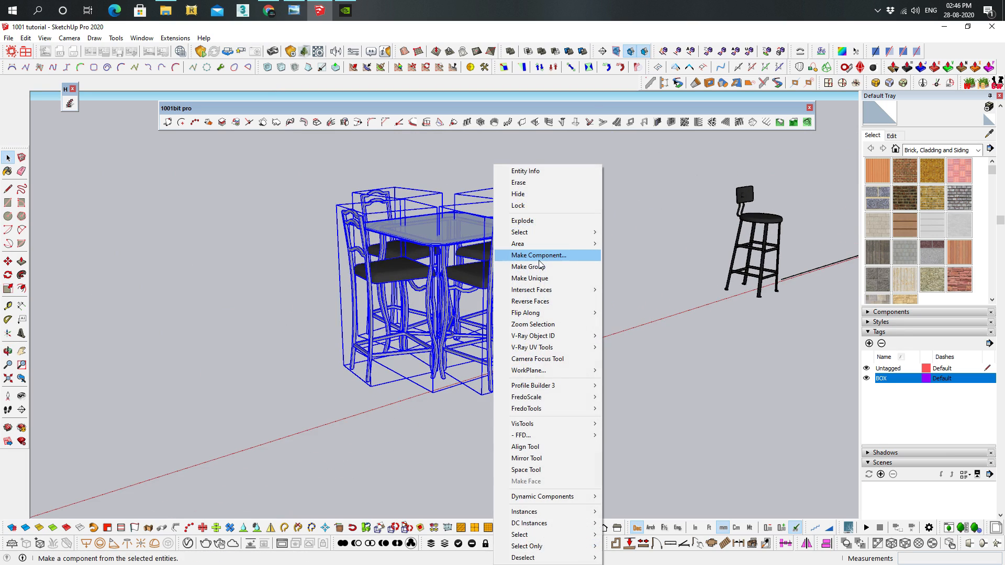
left_click(534, 228)
right_click(501, 223)
left_click(536, 210)
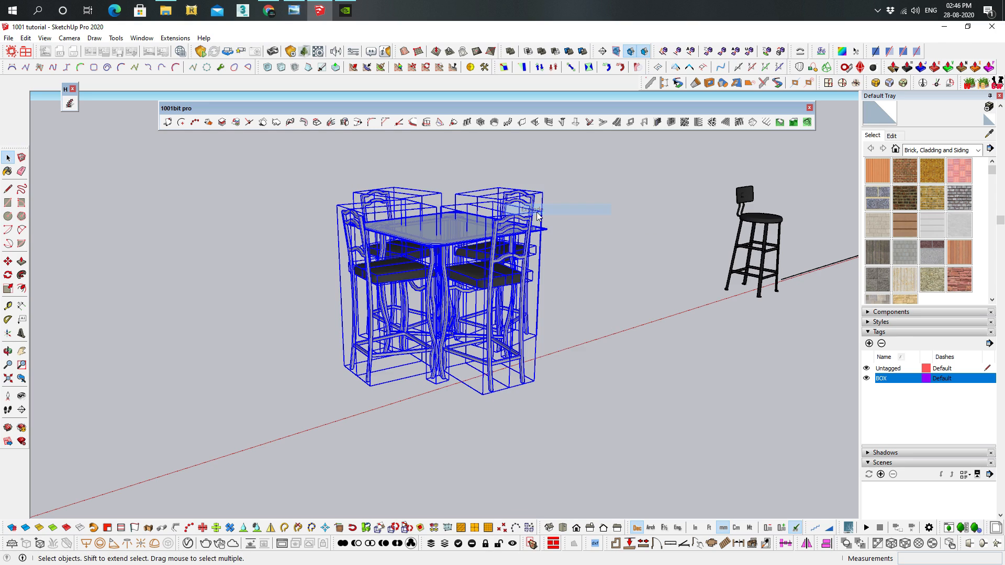
middle_click_drag(502, 221, 519, 255)
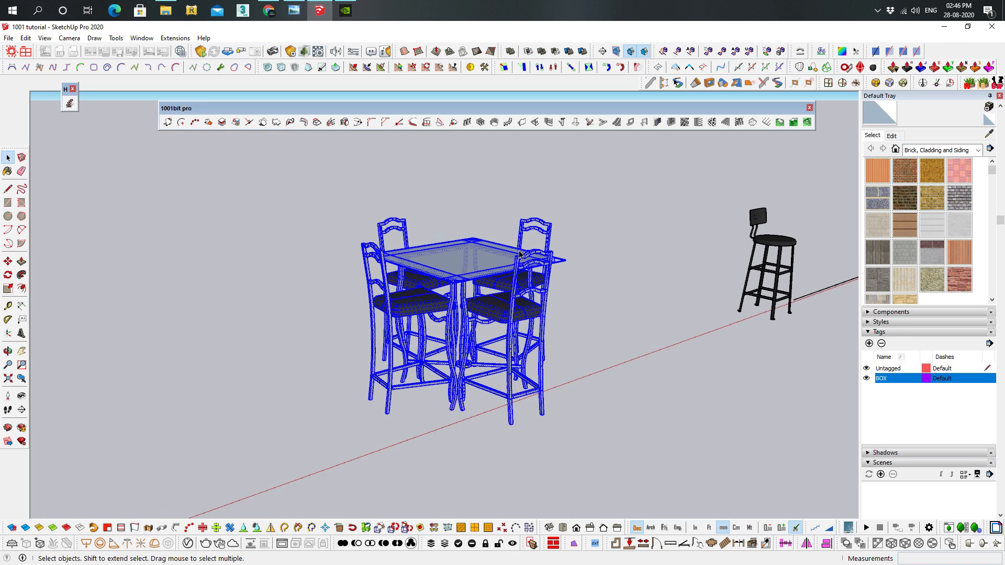
key("ctrl+z")
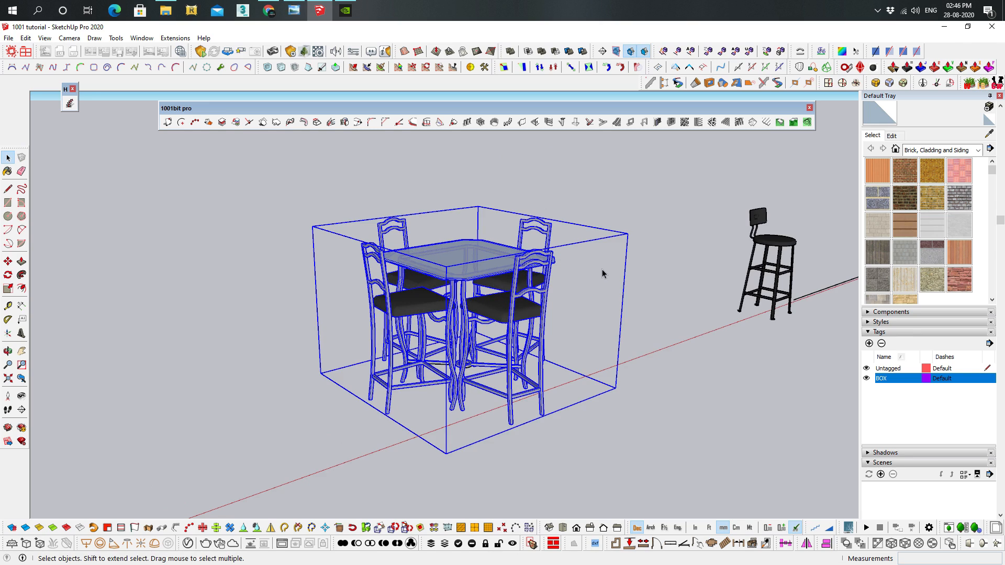
Scale the table set uniformly to 0.5 from its upper corner, examine the scaled parts up close, and undo the scaling
key("s")
left_click_drag(628, 233, 595, 250)
type(".5")
key("Return")
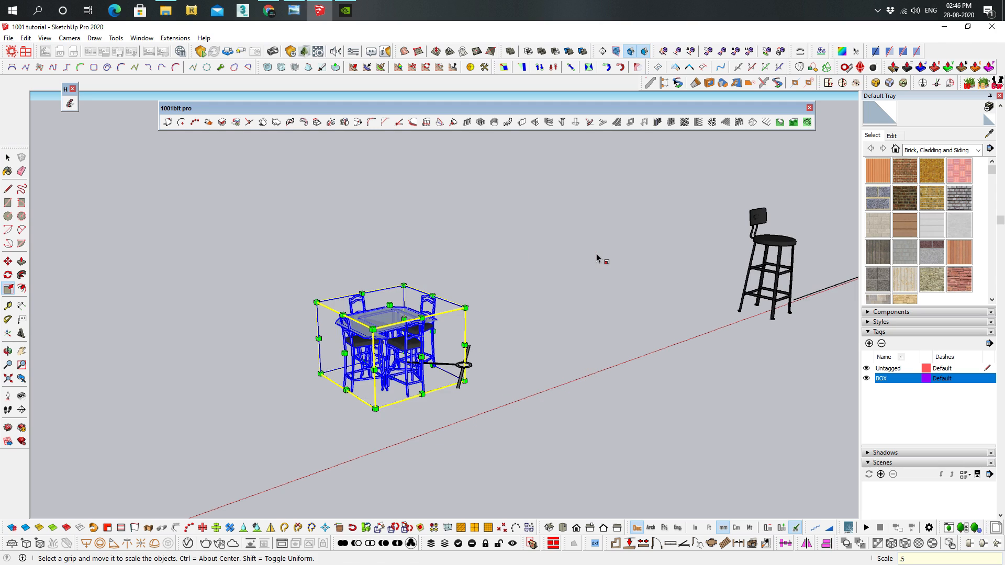
key("space")
left_click(453, 350)
scroll(453, 350, "up", 3)
middle_click_drag(454, 349, 477, 351)
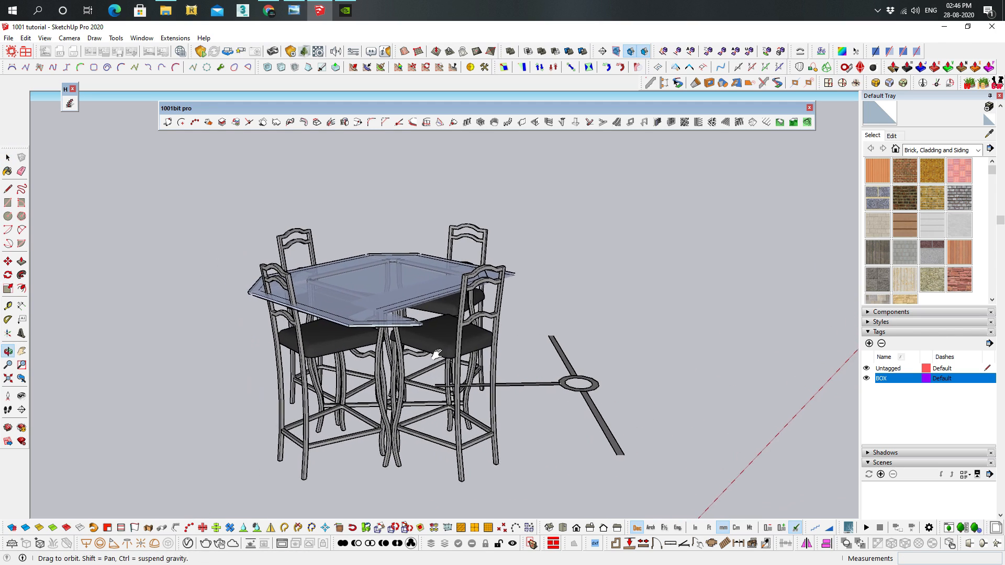
scroll(477, 352, "down", 2)
key("ctrl+z")
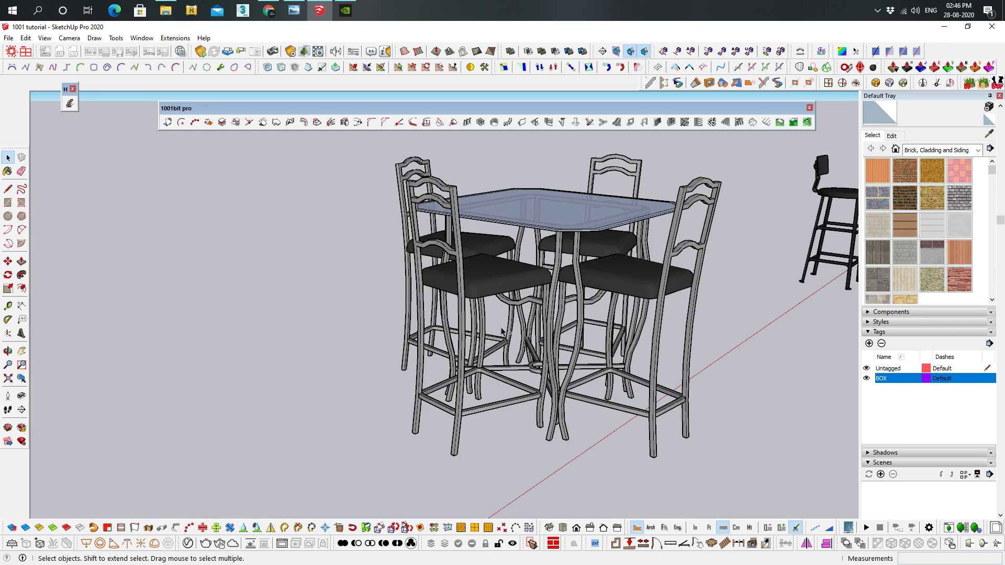
Reselect the whole table-and-chairs set, with the neighbouring bar stool in view
scroll(591, 324, "down", 4)
middle_click_drag(724, 312, 555, 340, "shift")
left_click(367, 314)
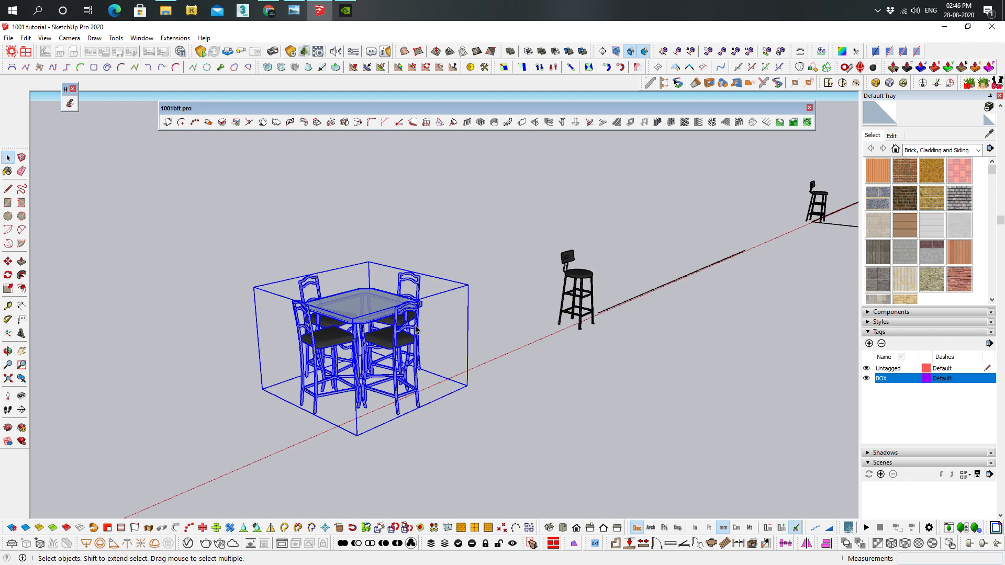
Scale the table-and-chairs set down freehand from its upper corner, and undo the scaling
middle_click_drag(388, 315, 483, 276, "shift")
key("s")
left_click_drag(548, 247, 463, 286)
key("ctrl+z")
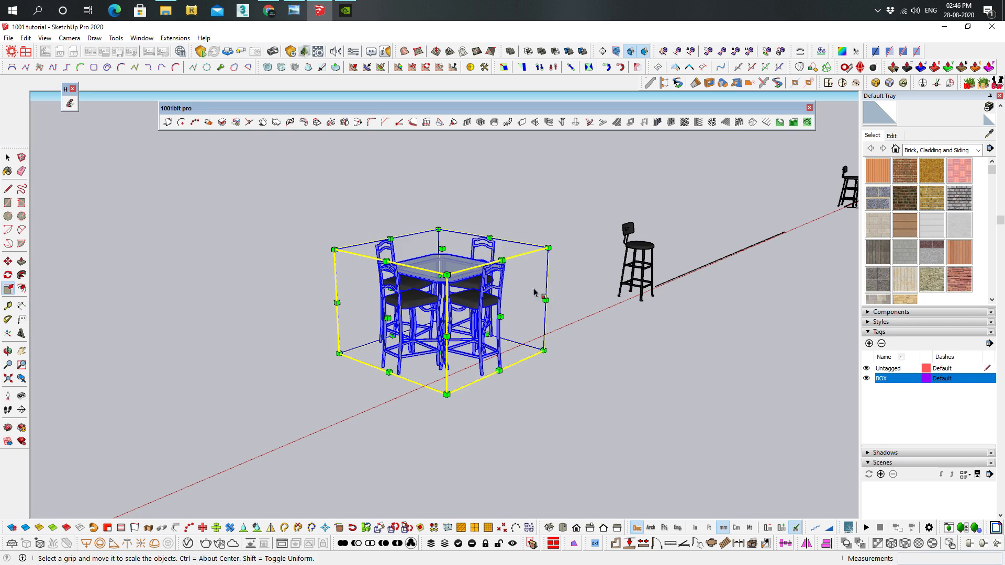
scroll(532, 150, "up", 5)
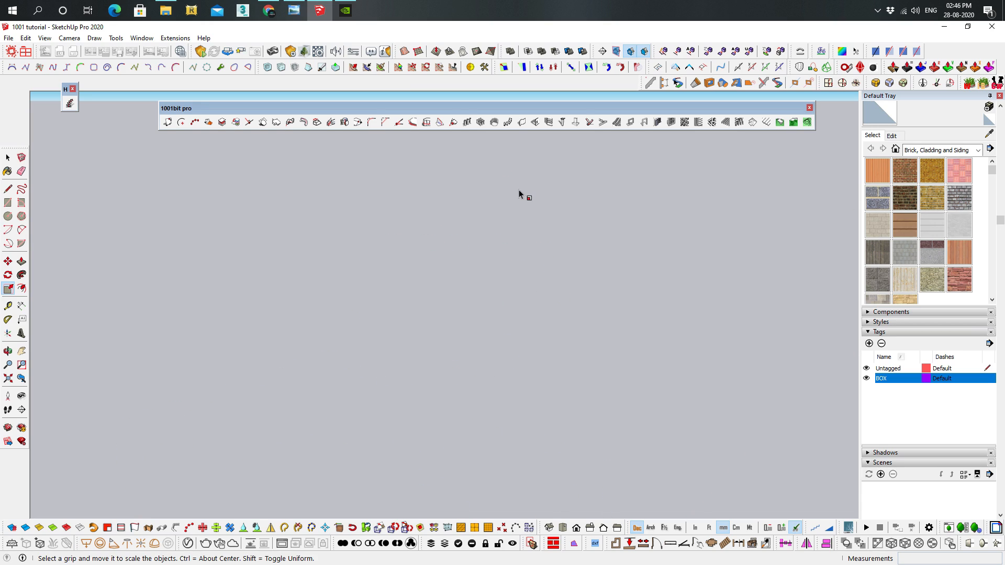
scroll(518, 191, "down", 8)
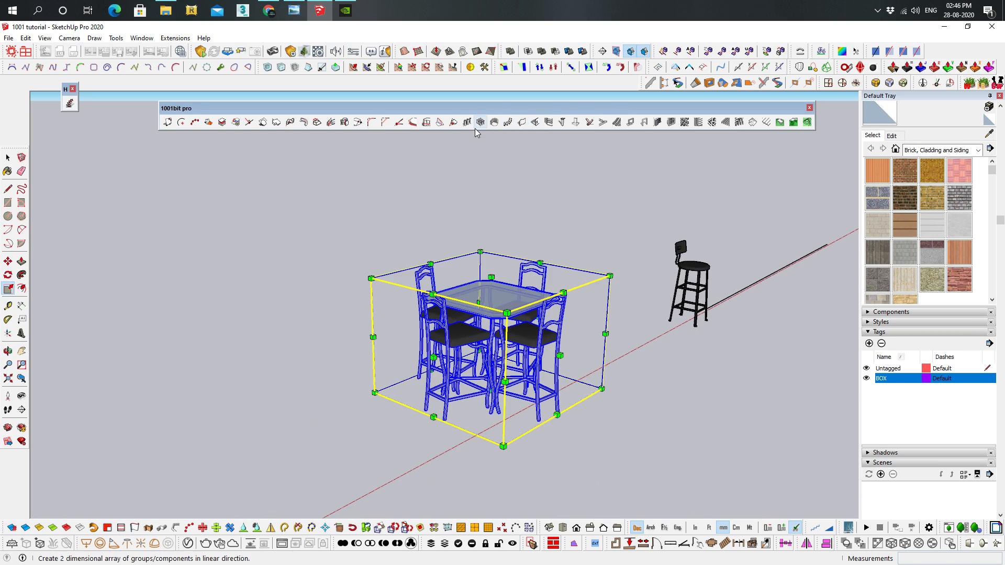
left_click(452, 124)
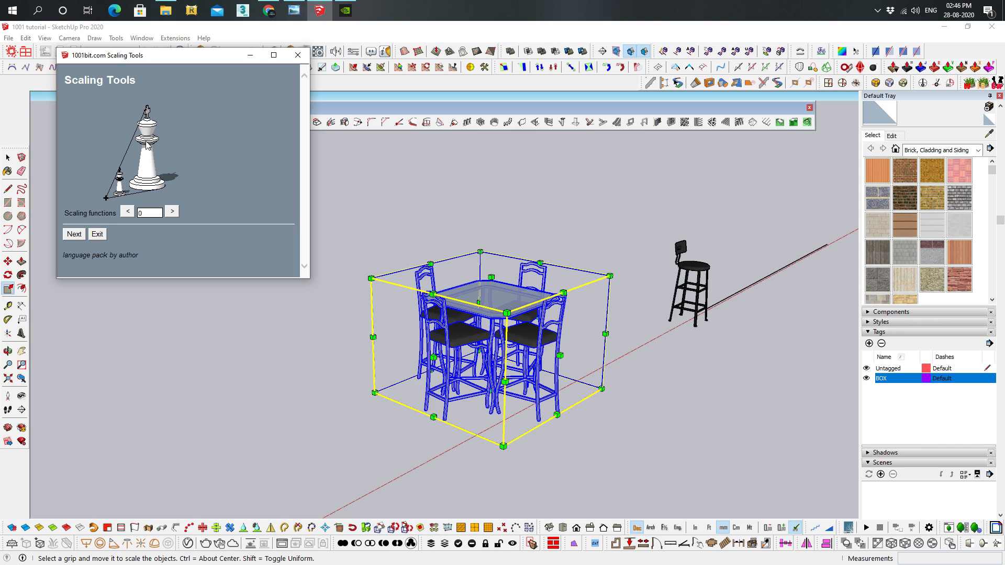
left_click(81, 234)
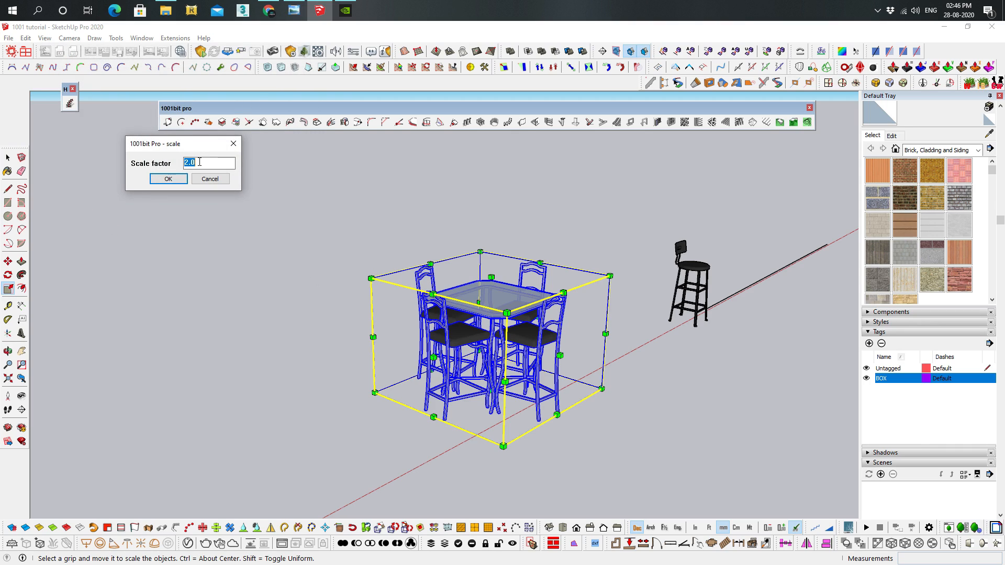
left_click(174, 180)
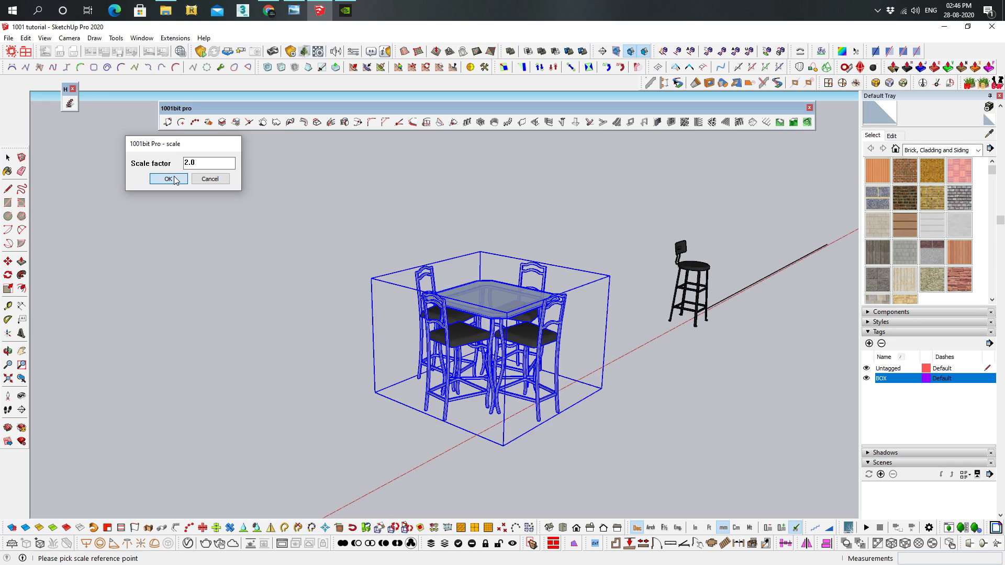
scroll(486, 451, "up", 5)
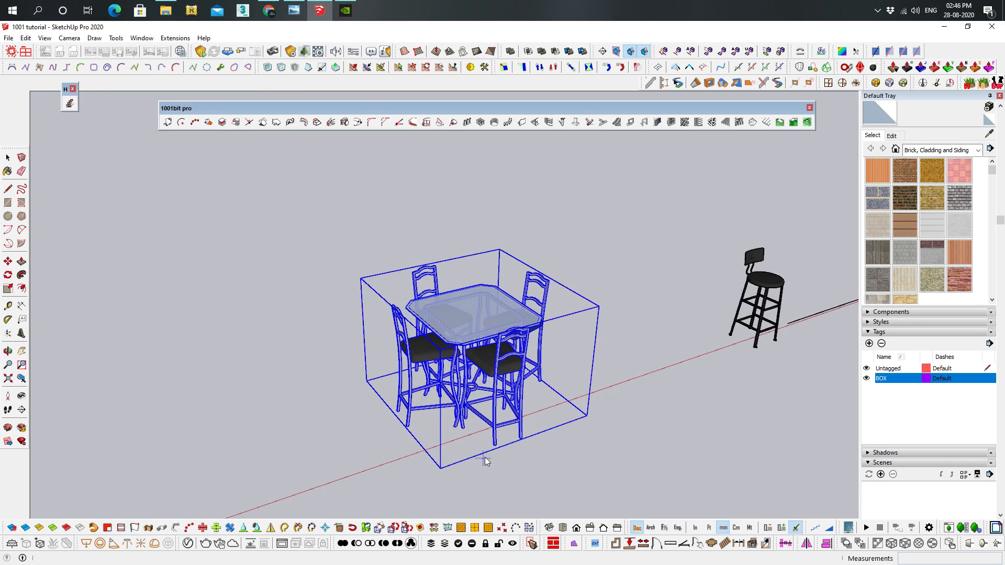
key("space")
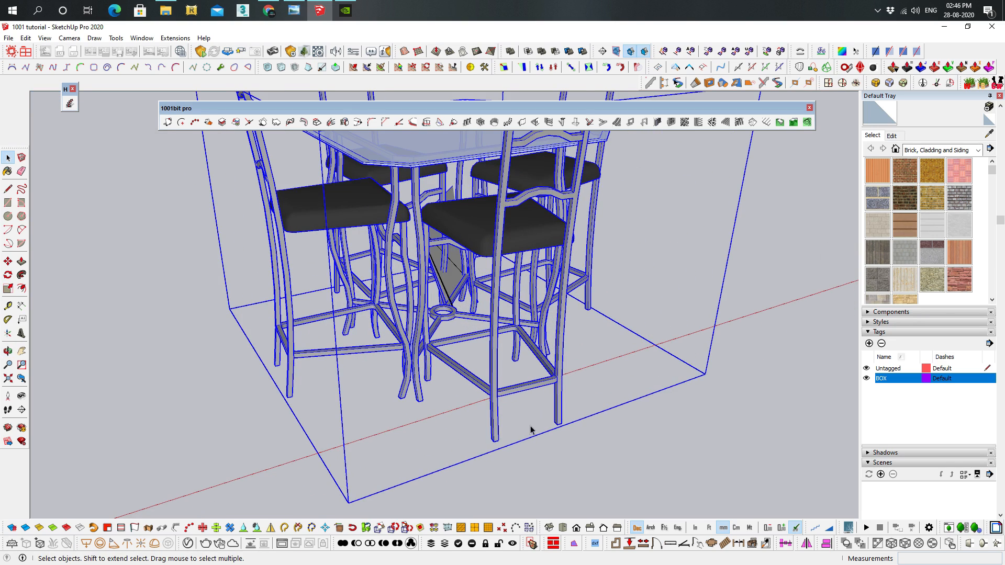
Delete the table-and-chairs set
scroll(571, 412, "down", 4)
middle_click_drag(578, 406, 595, 426)
scroll(564, 374, "down", 4)
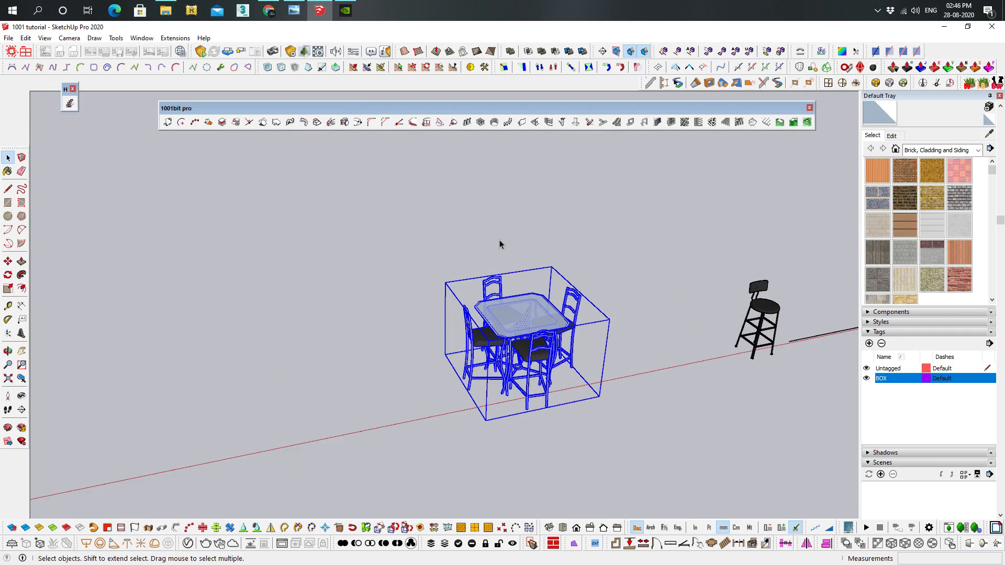
key("Delete")
Draw a rectangle about 776 by 570 mm on the ground near the red axis and pull it up into a box
middle_click_drag(502, 338, 509, 260)
scroll(539, 359, "down", 3)
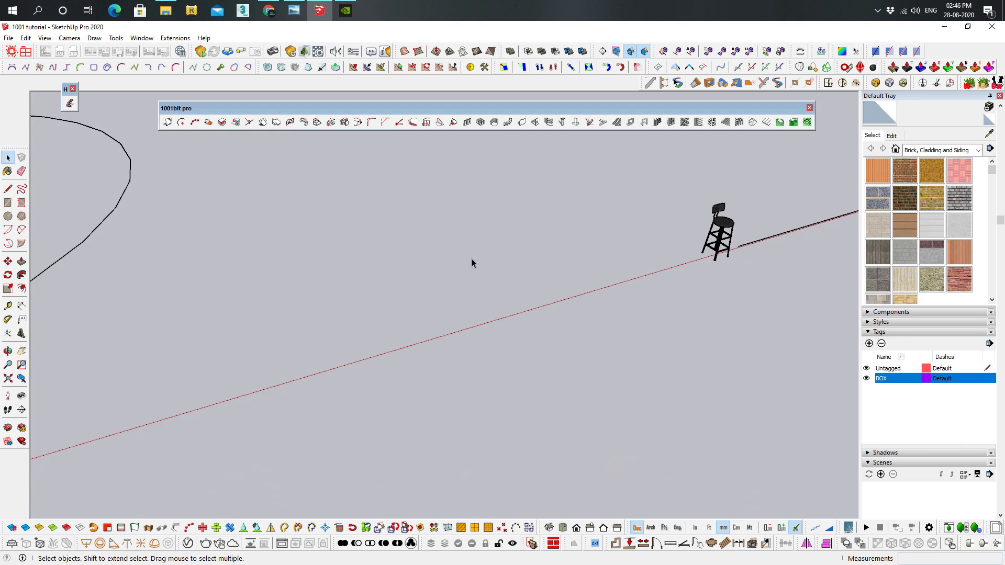
key("r")
left_click(391, 361)
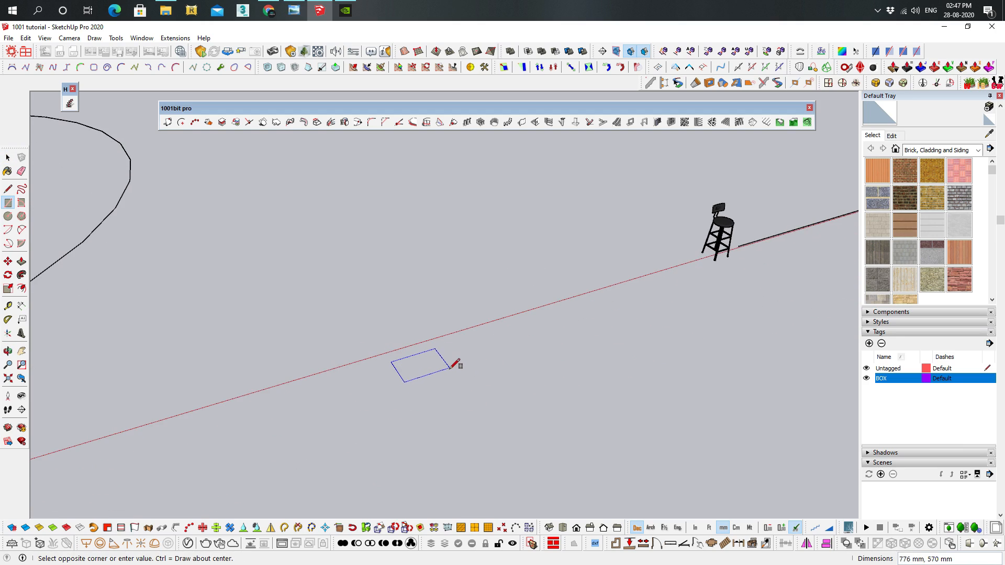
left_click(447, 369)
key("p")
left_click(437, 365)
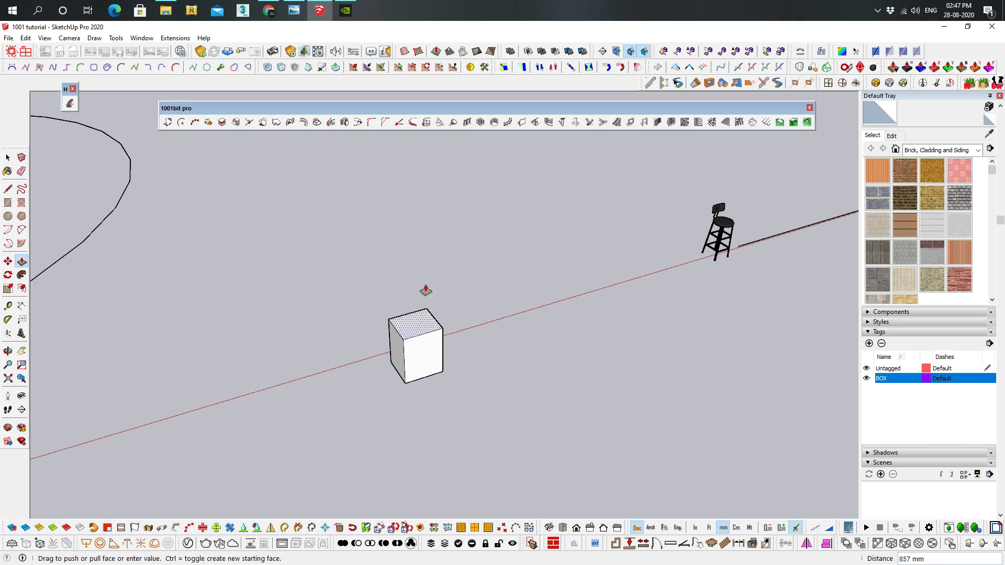
left_click(422, 276)
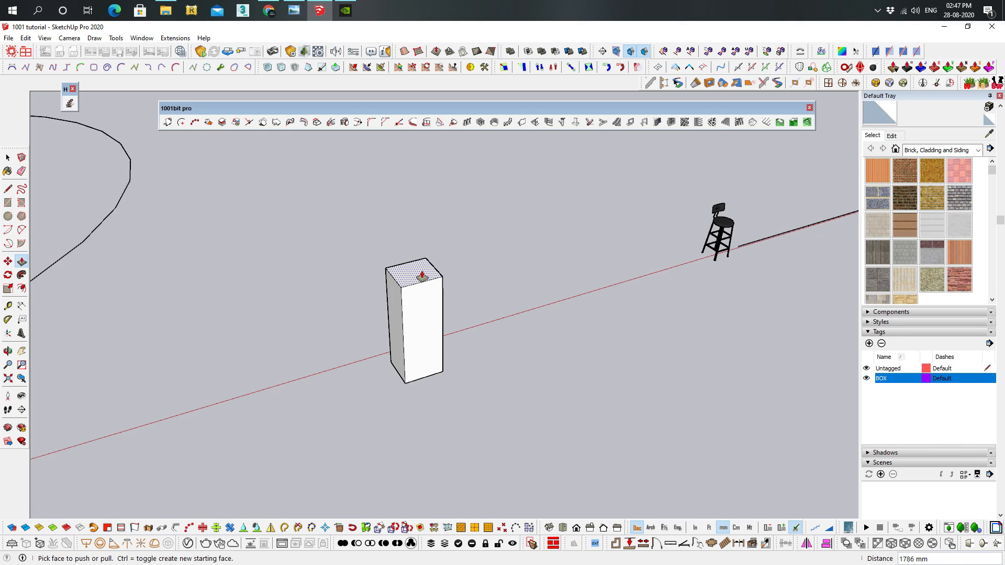
key("Return")
key("space")
Select all edges and faces of the new box
scroll(354, 250, "up", 3)
left_click_drag(367, 288, 611, 488)
middle_click_drag(567, 450, 548, 340, "shift")
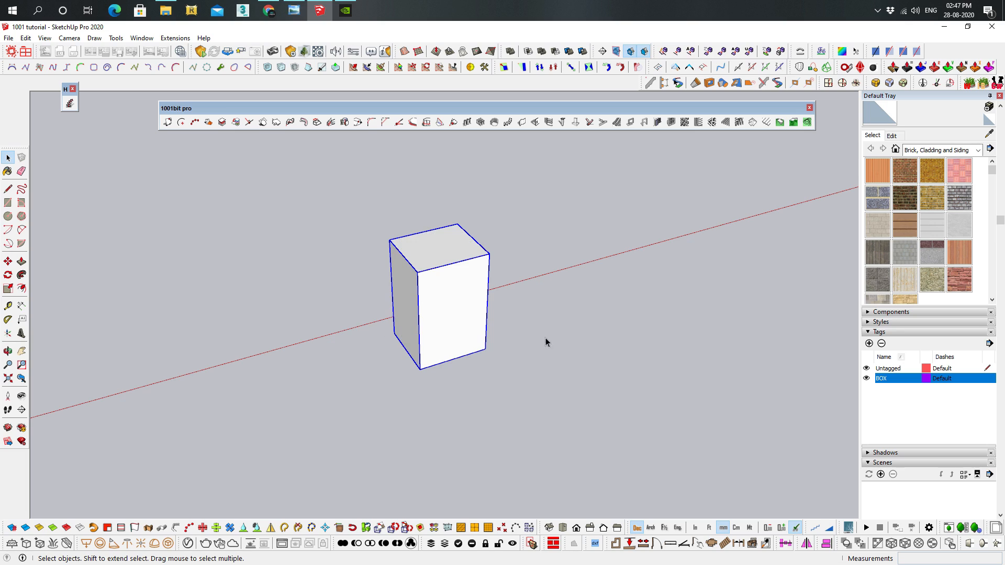
middle_click_drag(458, 230, 451, 137)
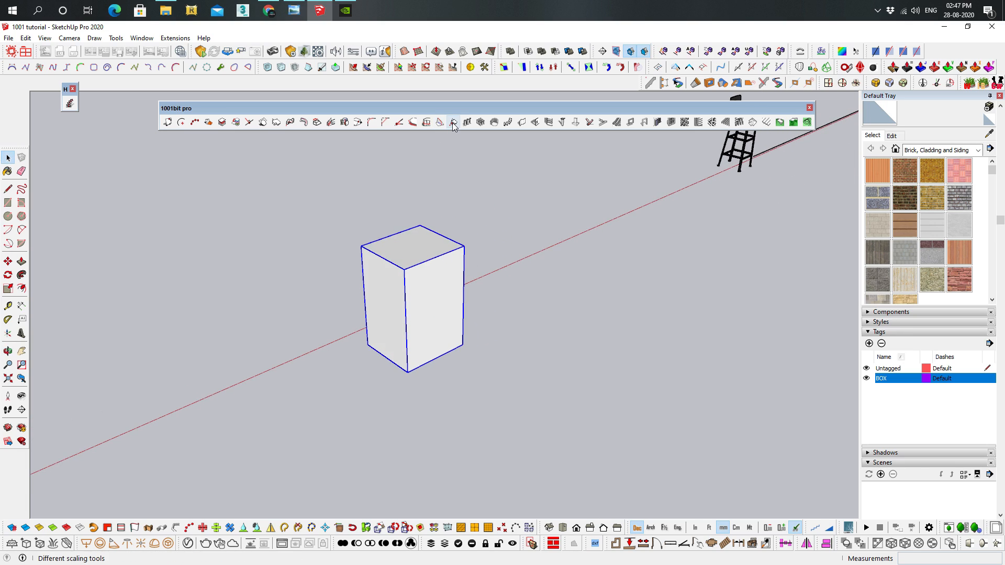
Scale the box uniformly by a factor of 2.0 from its front bottom corner, and undo the scaling
left_click(454, 124)
left_click(75, 234)
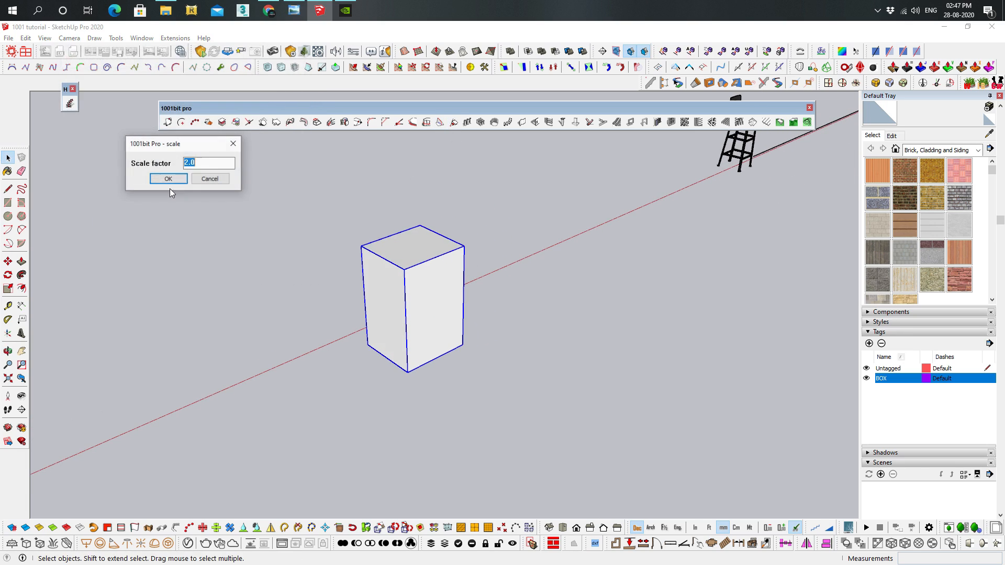
left_click(178, 181)
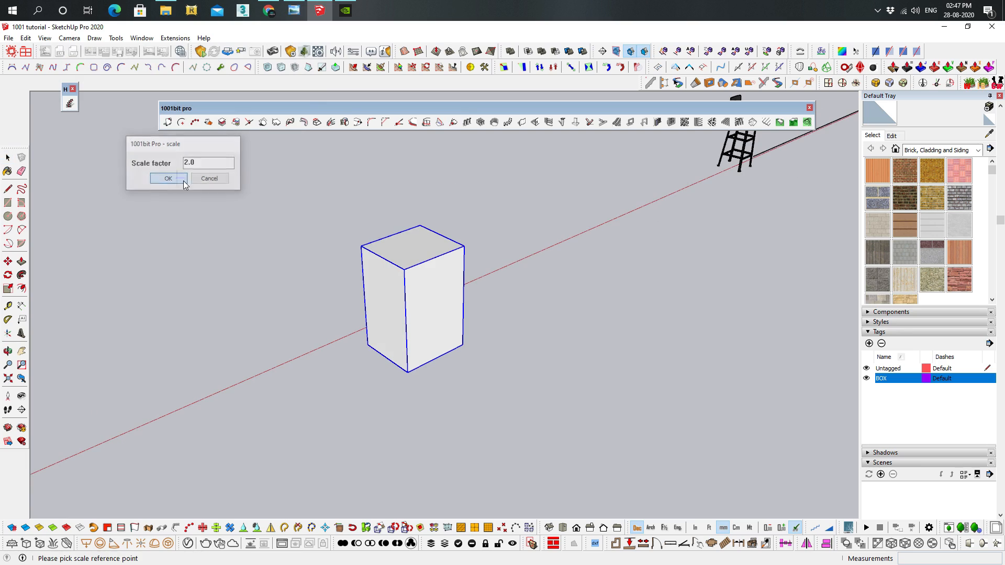
left_click(408, 372)
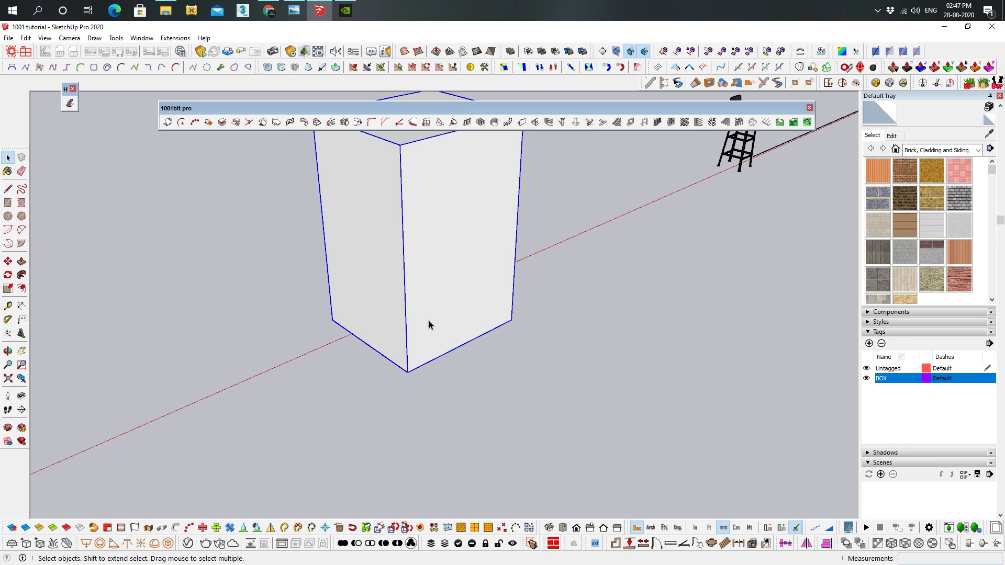
key("ctrl+z")
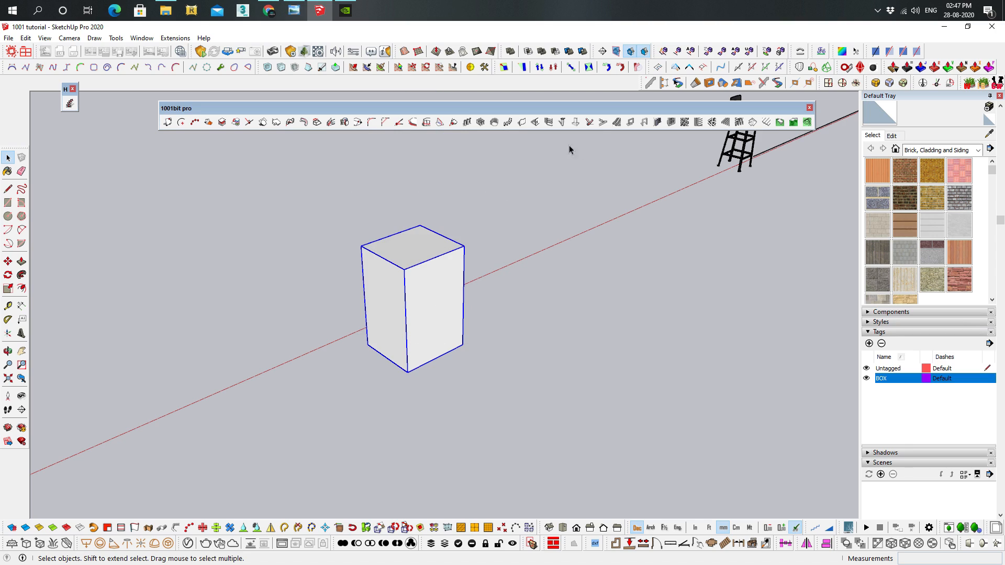
Repeat the uniform 2.0 scaling of the box from its front bottom corner, inspect the enlarged box, and undo it
left_click(453, 123)
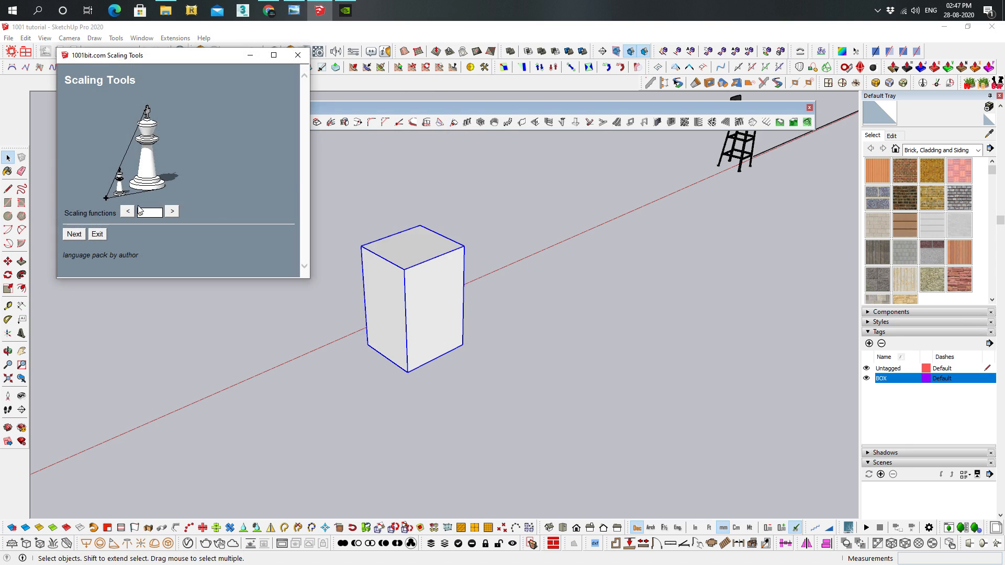
left_click(76, 236)
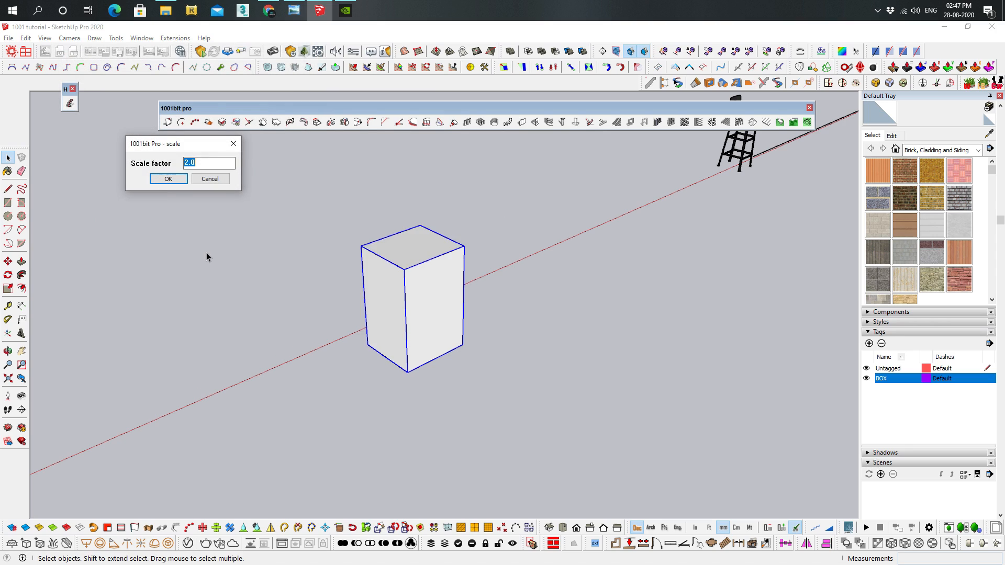
left_click(168, 179)
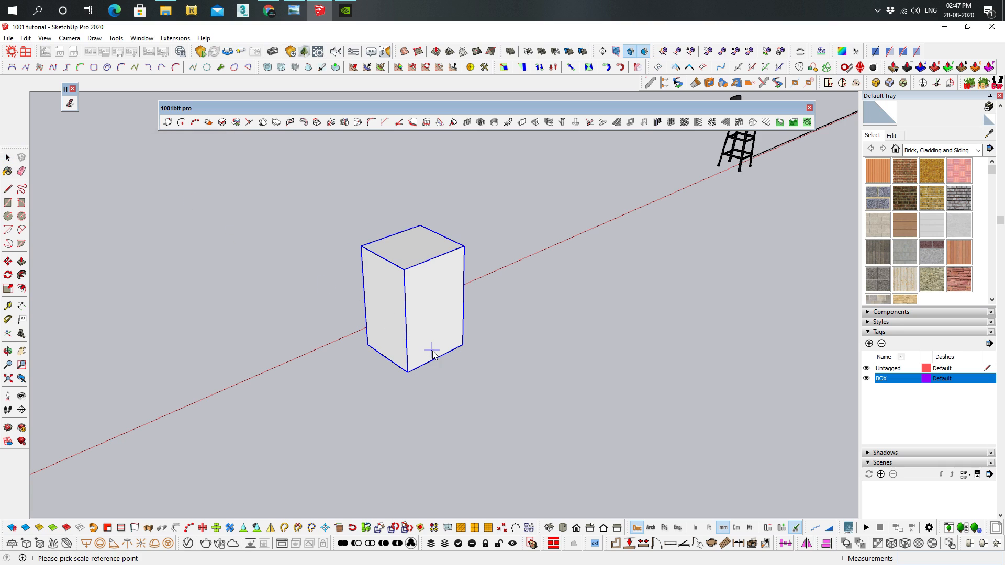
left_click(408, 372)
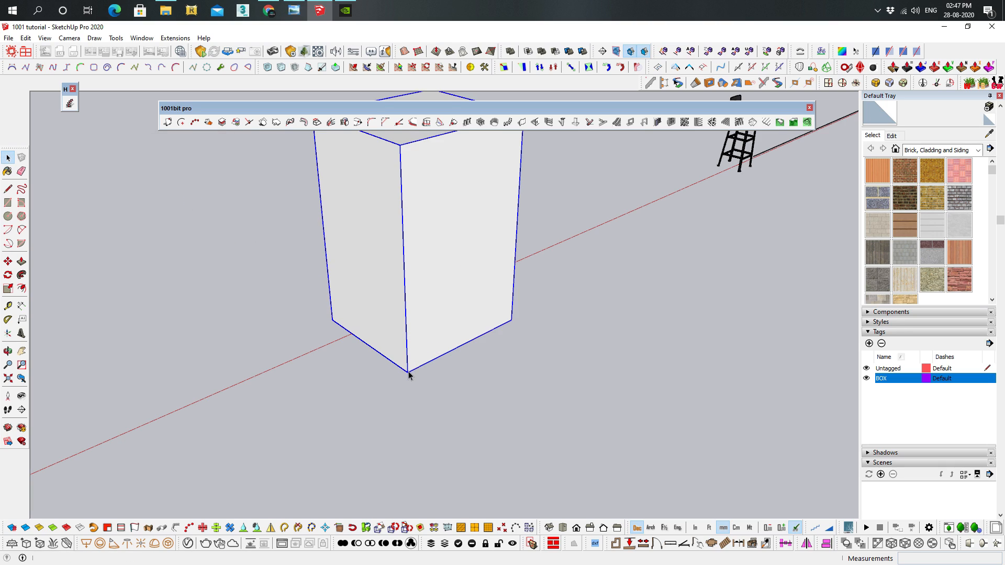
middle_click_drag(452, 238, 425, 272)
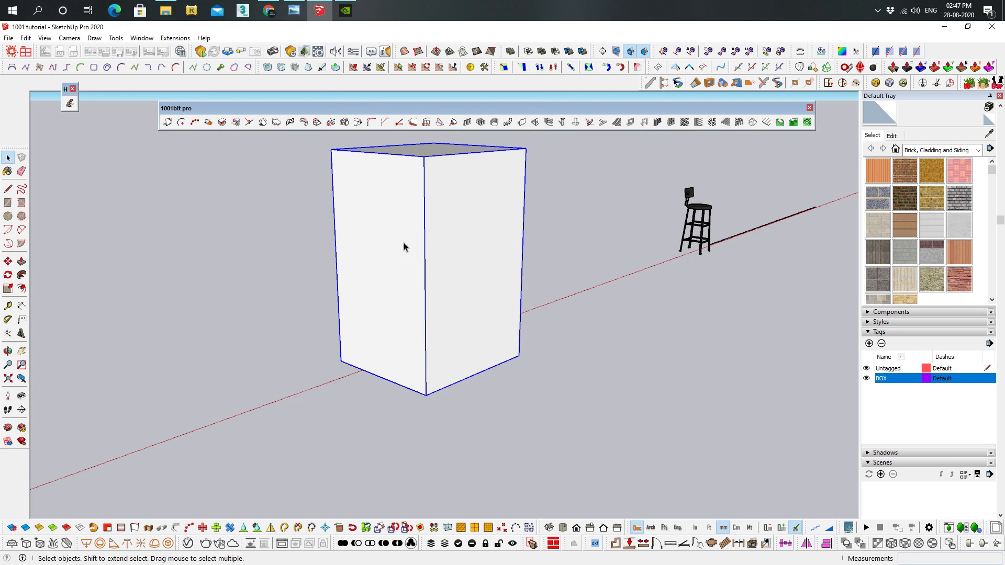
middle_click_drag(535, 180, 513, 268)
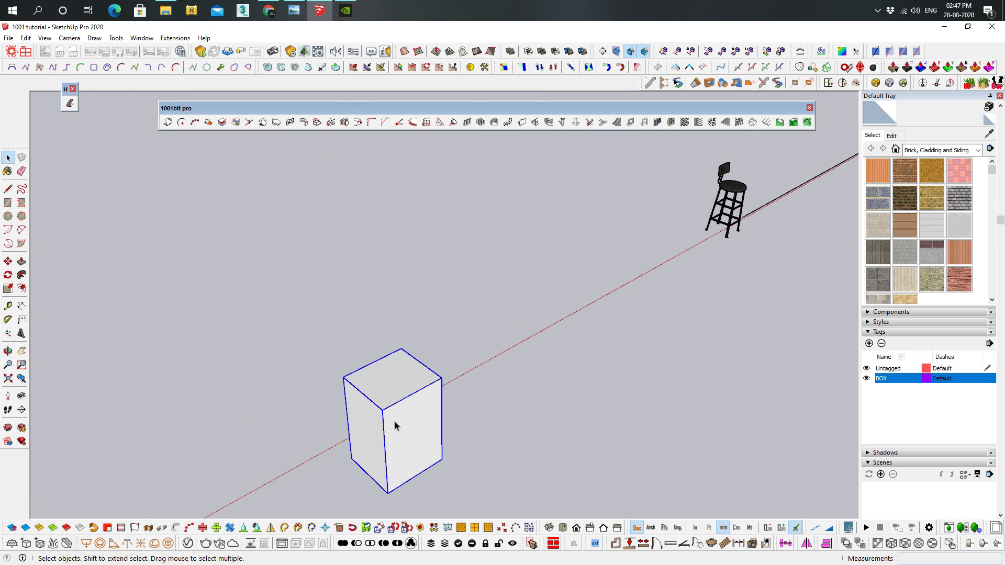
Scale the box with the XYZ scaling function, using an X factor of 2.0 and a Y factor of 1
left_click(452, 123)
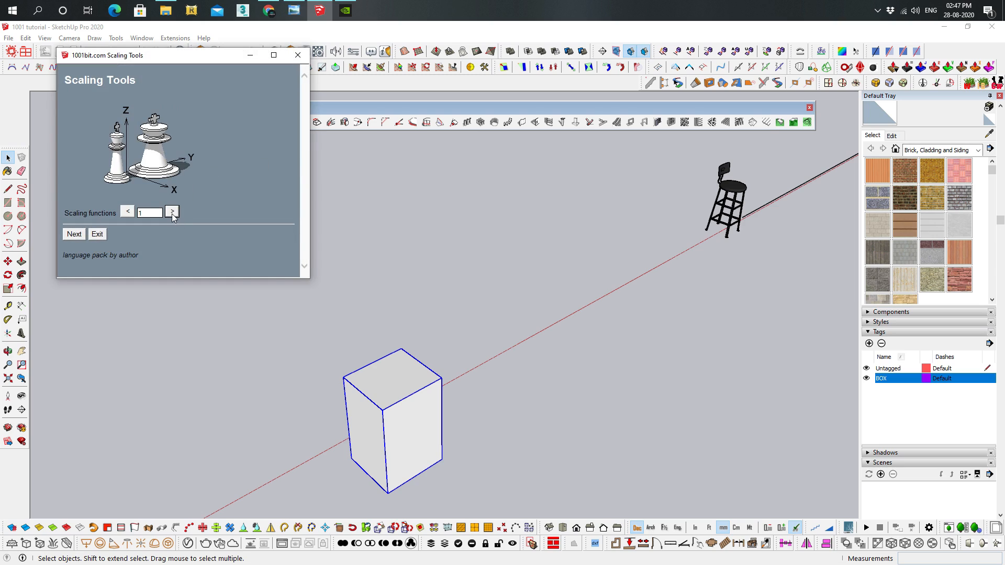
left_click(76, 238)
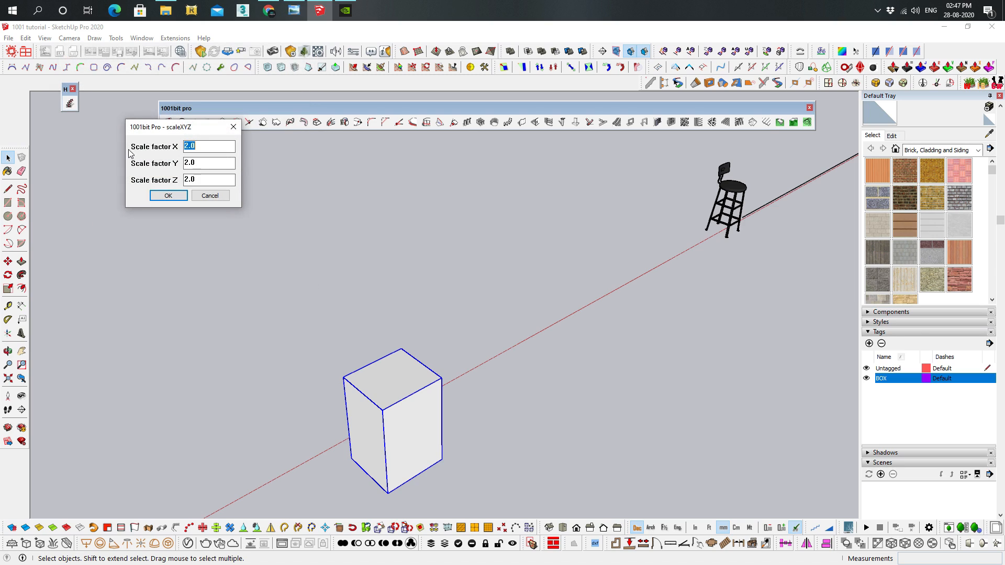
key("Tab")
type("14")
left_click_drag(206, 164, 142, 163)
type("1")
left_click(168, 195)
key("space")
Examine the stretched box from several sides and undo the XYZ scaling
middle_click_drag(440, 418, 218, 389)
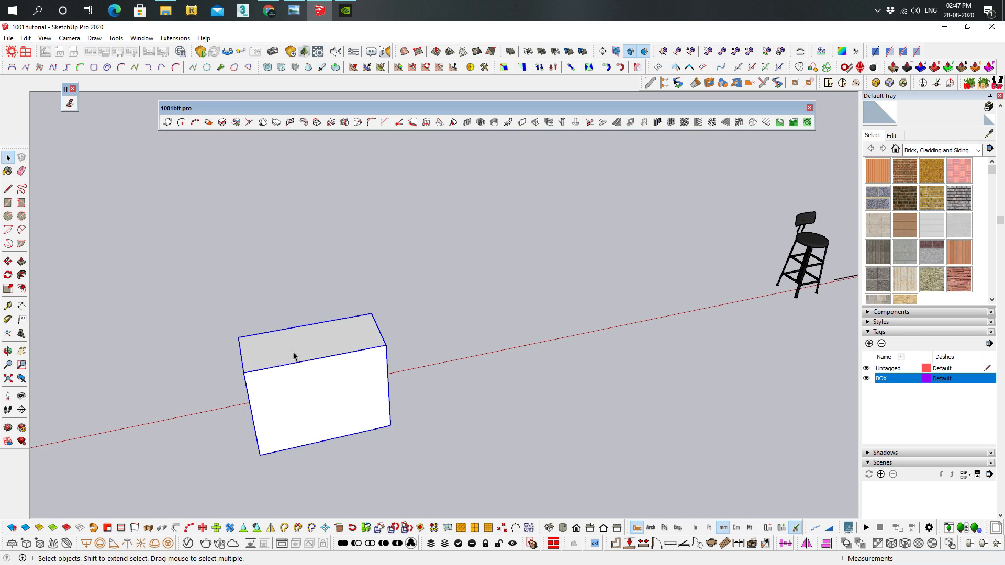
mouse_move(350, 374)
middle_mouse_down()
mouse_move(500, 332)
mouse_move(359, 383)
middle_mouse_up()
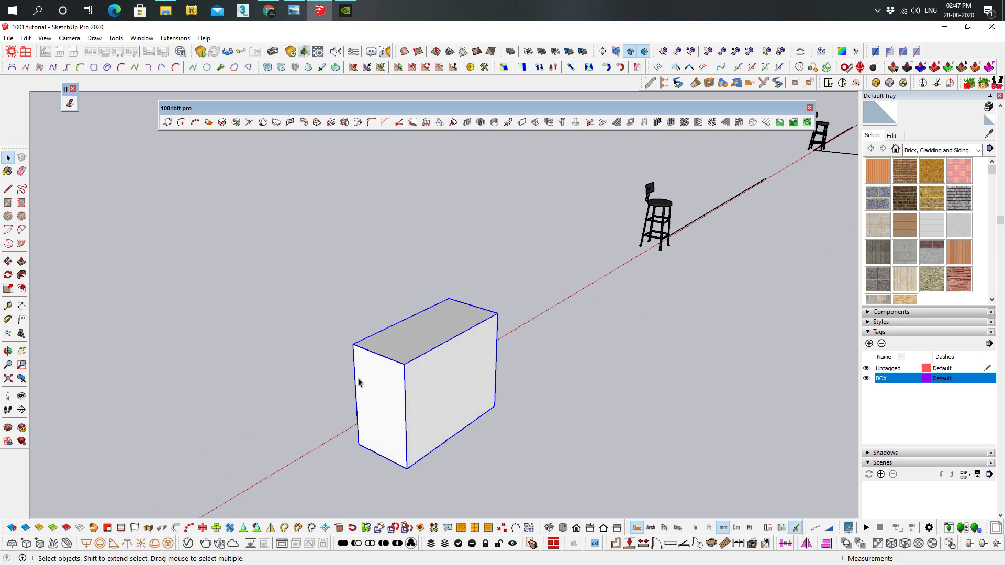
middle_click_drag(480, 331, 260, 395)
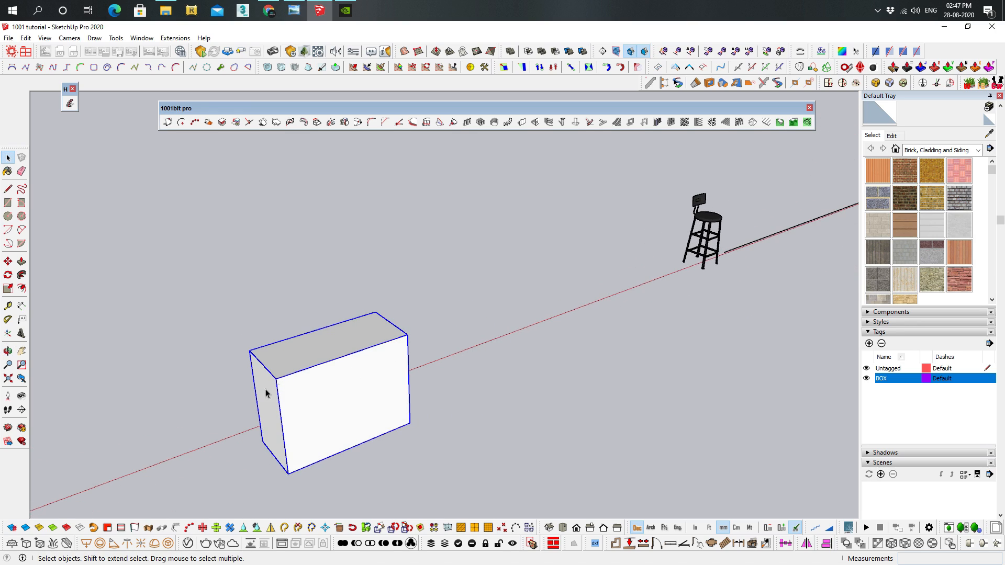
middle_click_drag(540, 376, 478, 244)
scroll(471, 256, "up", 5)
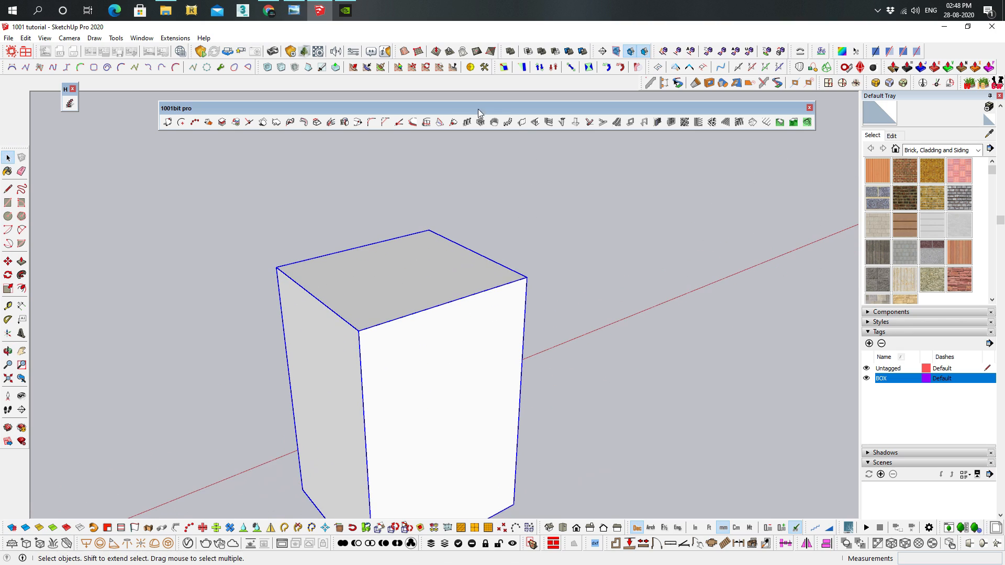
left_click(453, 121)
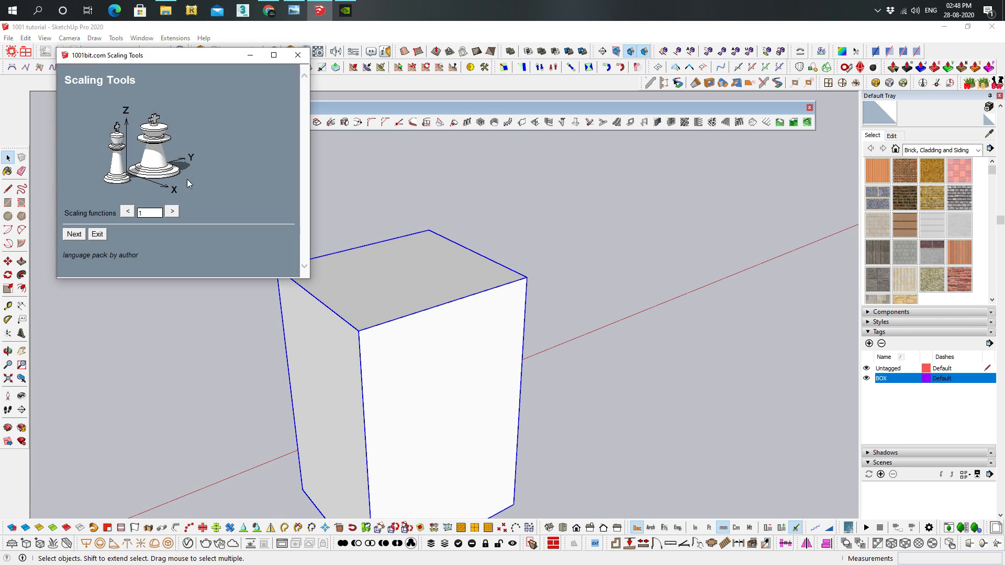
left_click(171, 212)
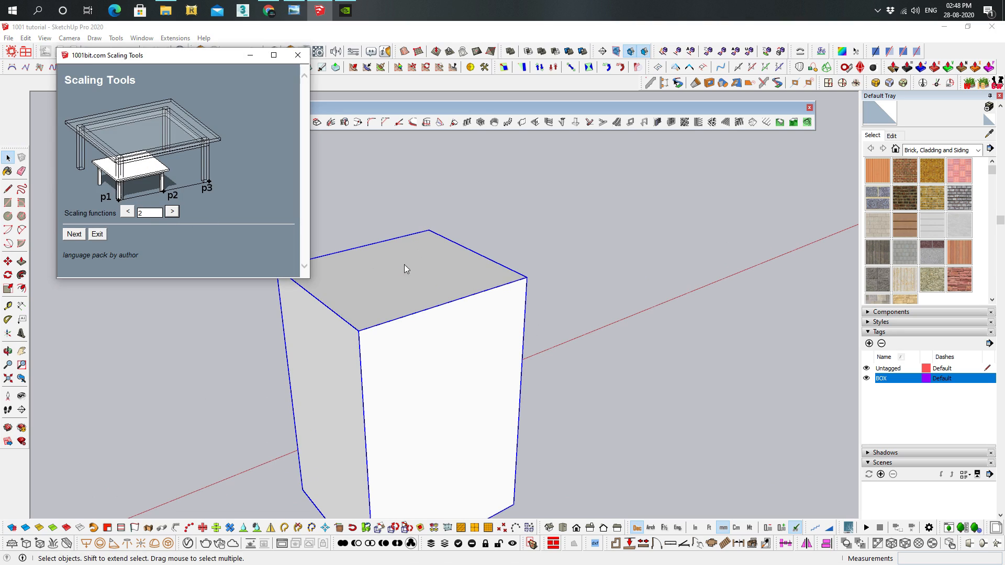
left_click(363, 285)
left_click(298, 55)
scroll(425, 268, "down", 3)
middle_click_drag(436, 273, 403, 350, "shift")
key("t")
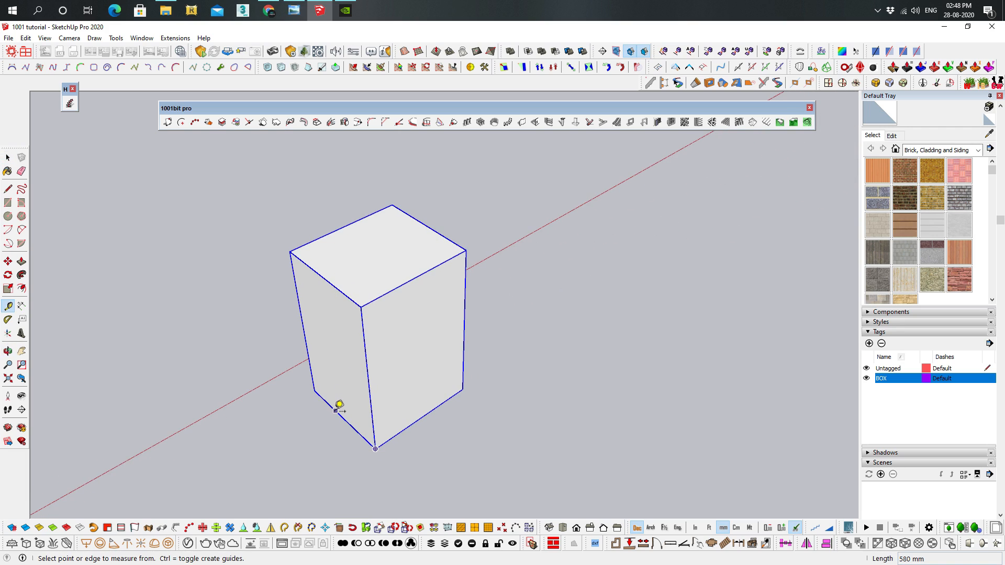
left_click(336, 411)
key("Escape")
Draw a line about 1416 mm long along the red axis, extending outward from the box's bottom edge
key("l")
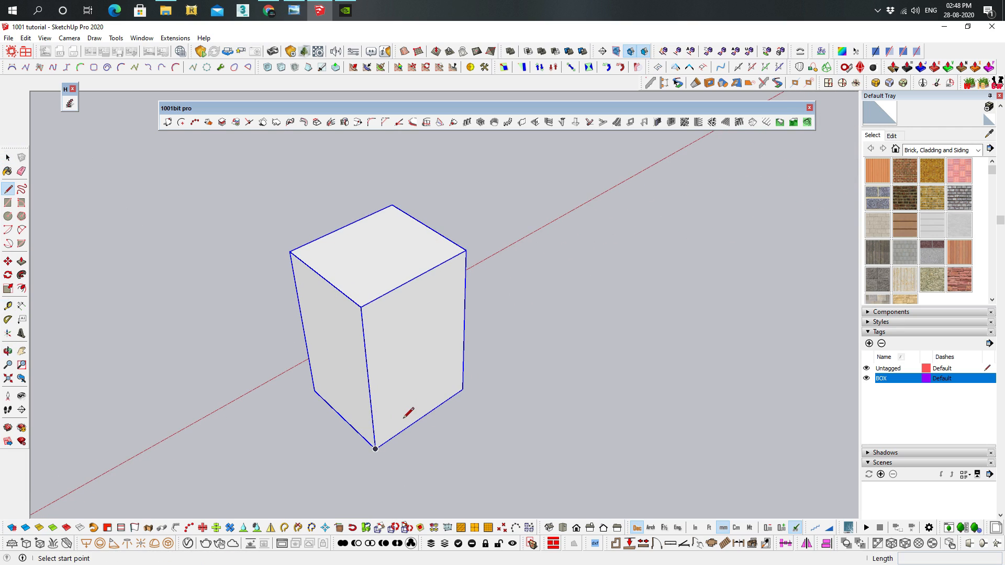
left_click(375, 448)
left_click(462, 389)
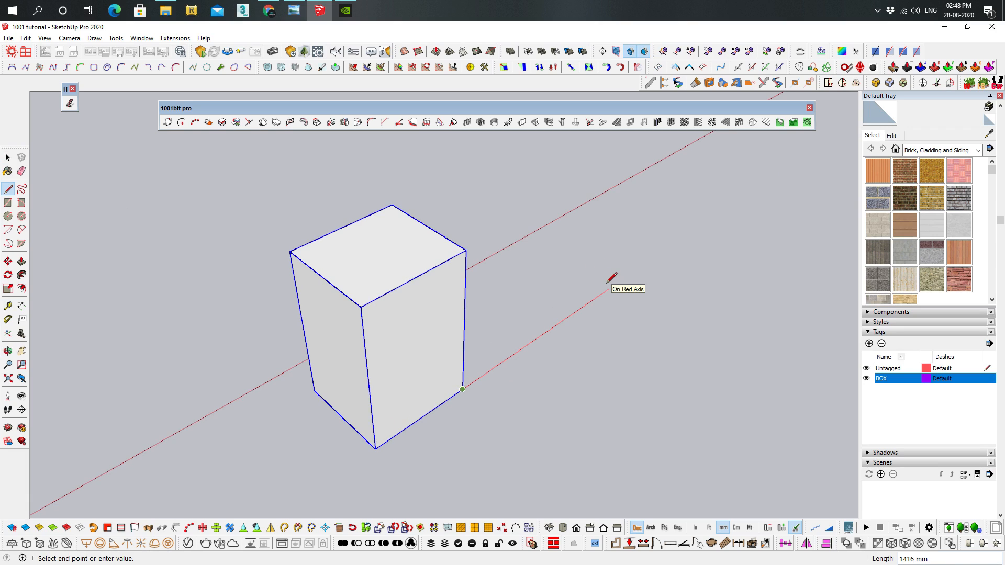
key("Return")
key("space")
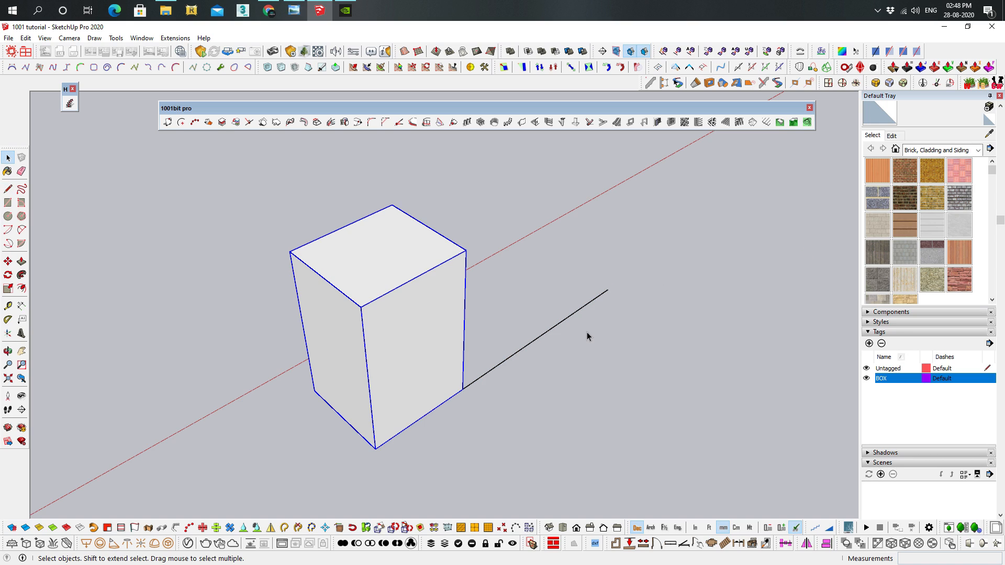
middle_click_drag(588, 336, 583, 271)
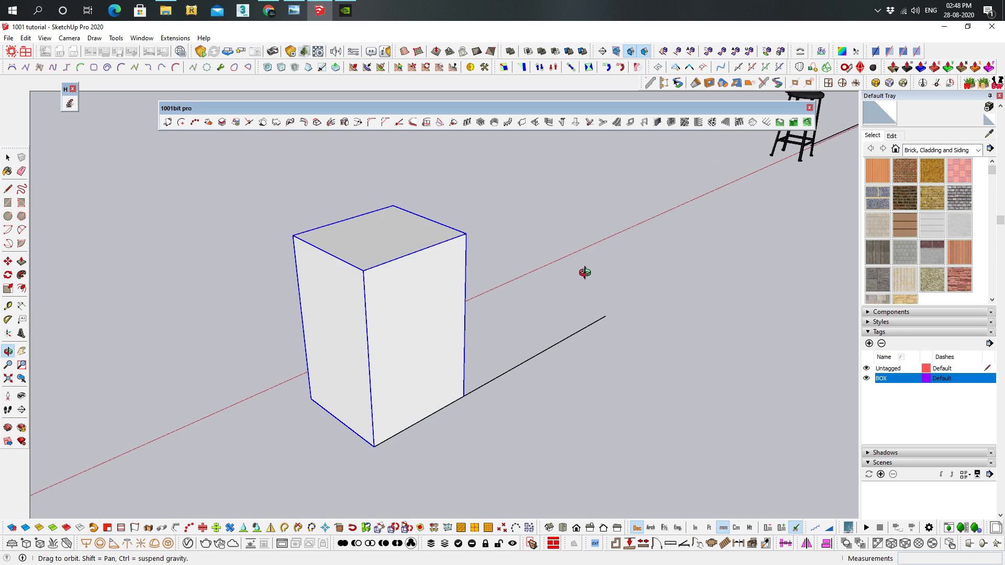
Scale the box by three points: front bottom corner as base, adjacent bottom corner as reference, far end of the drawn line as target
left_click(452, 124)
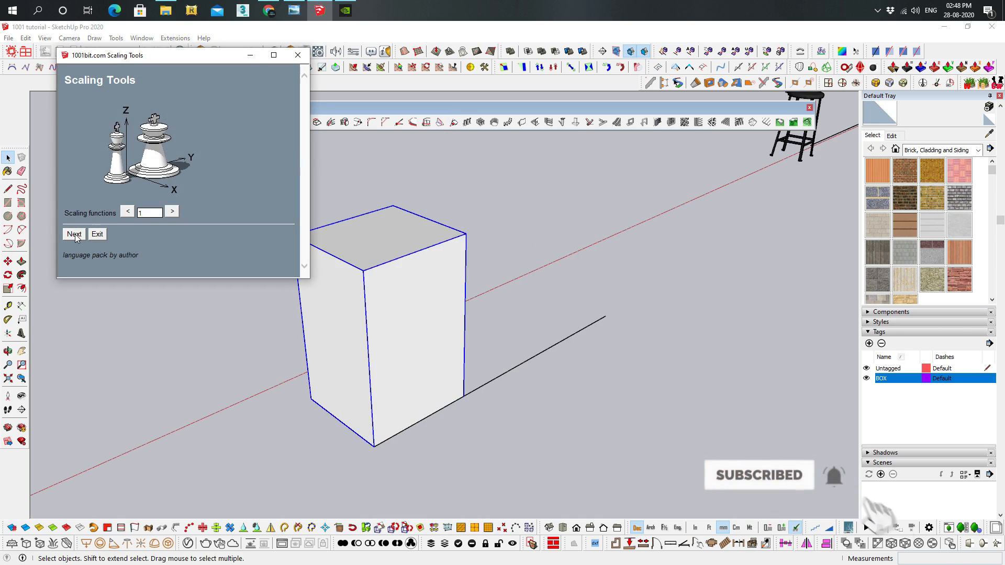
double_click(161, 213)
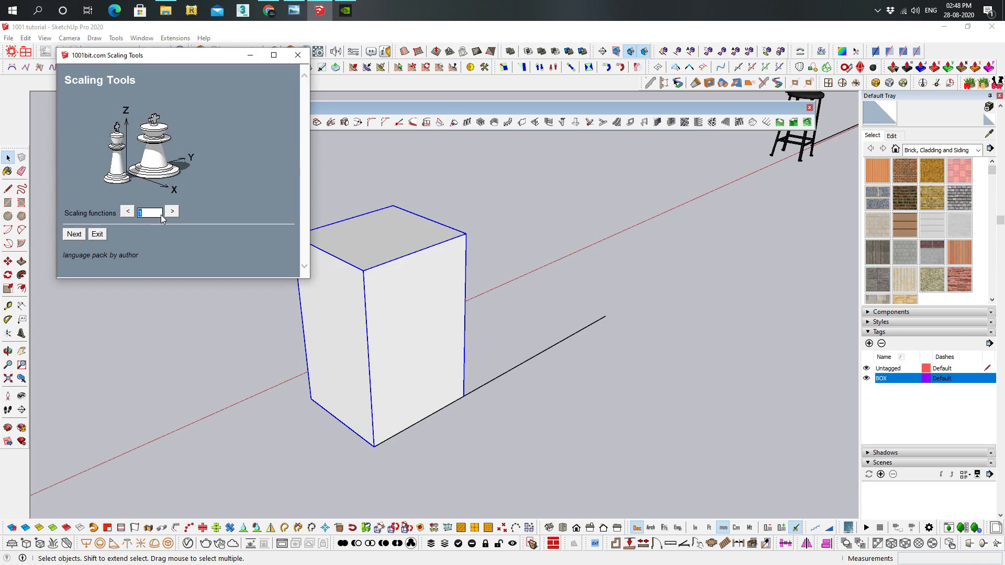
left_click(171, 212)
left_click(84, 236)
left_click(373, 448)
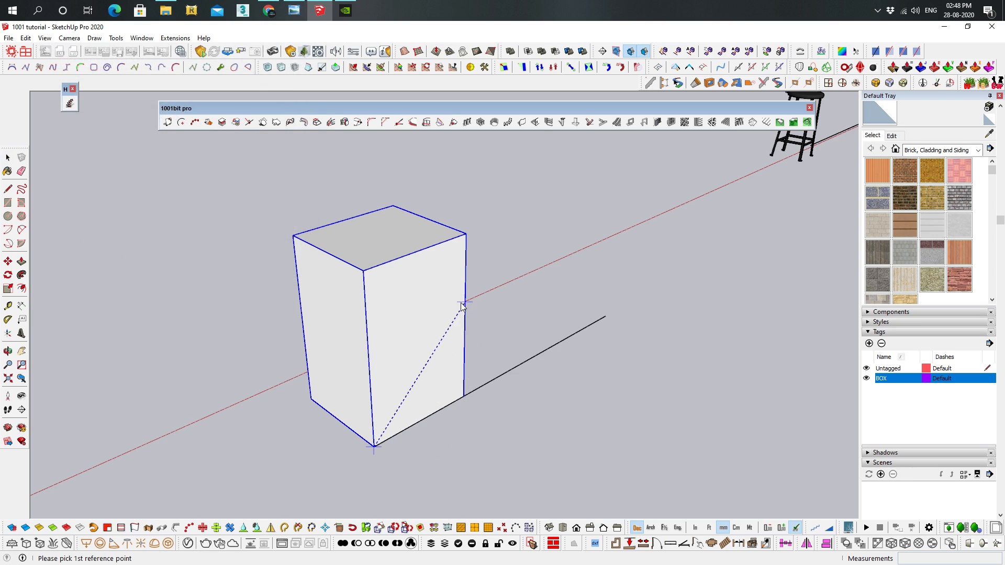
left_click(464, 399)
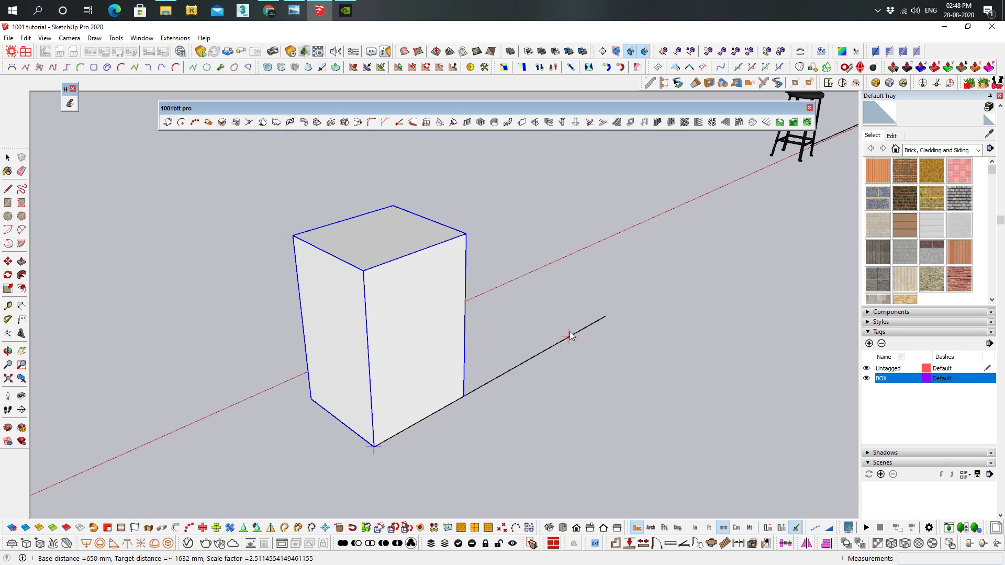
left_click(604, 315)
Examine the box scaled to the line's end and undo the three-point scaling
scroll(601, 319, "down", 3)
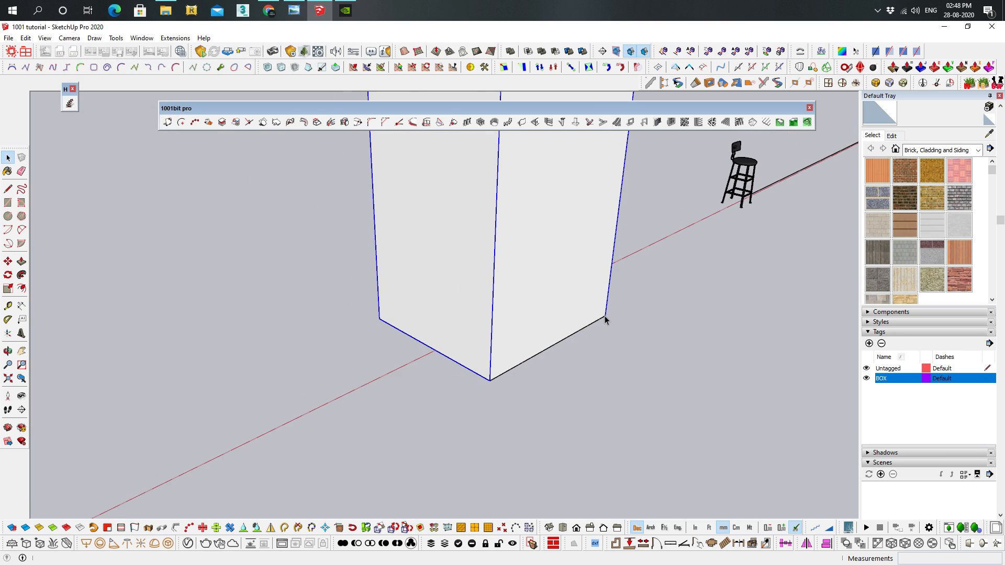
scroll(575, 343, "down", 3)
middle_click_drag(574, 343, 553, 362, "shift")
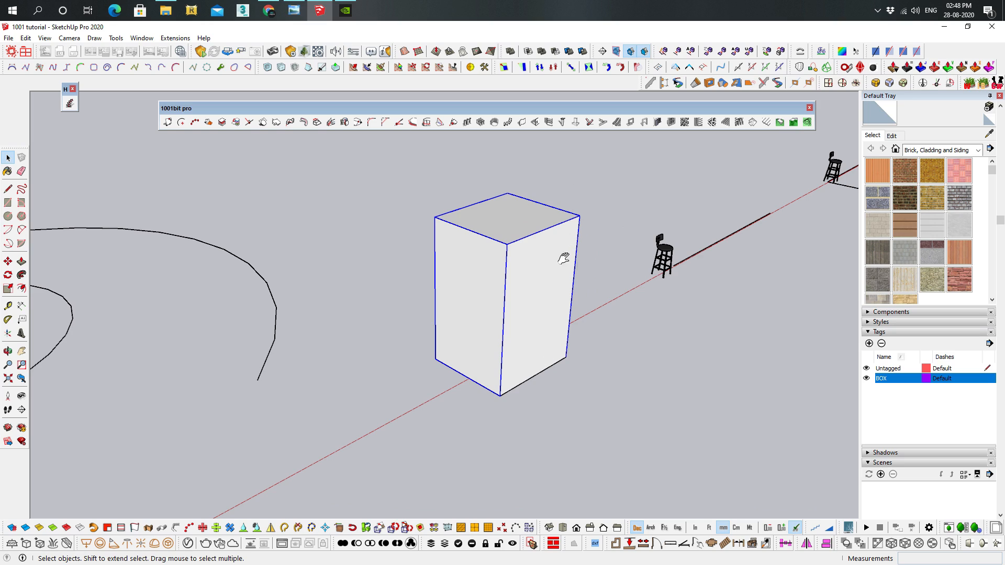
scroll(573, 266, "up", 2)
middle_click_drag(525, 263, 523, 306)
scroll(528, 309, "down", 3)
middle_click_drag(534, 340, 396, 373)
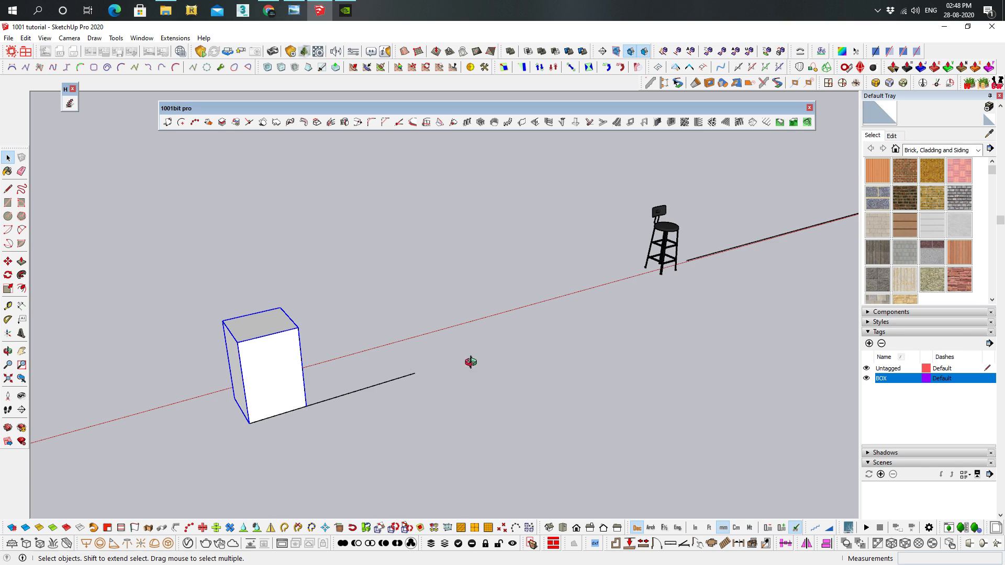
Examine the bar stool and the straight line beside it along the red axis
middle_click_drag(463, 363, 565, 316)
middle_click_drag(680, 243, 435, 299, "shift")
scroll(352, 355, "up", 5)
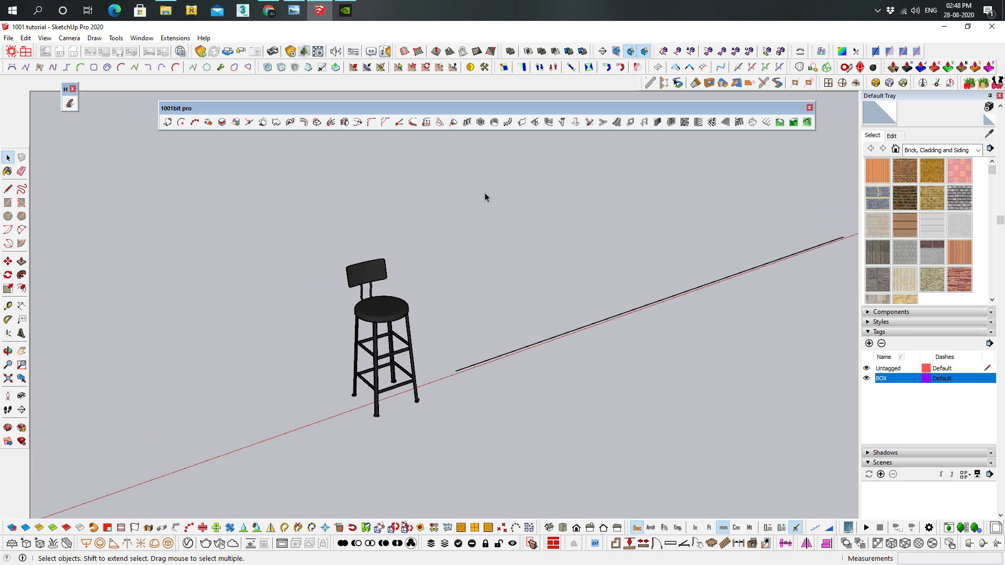
left_click(401, 297)
scroll(491, 341, "up", 3)
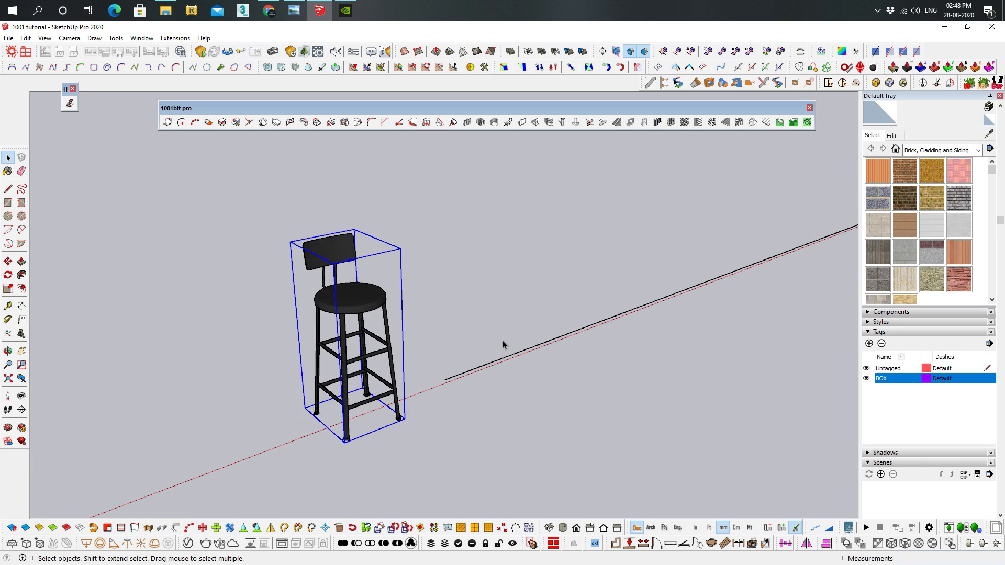
middle_click_drag(435, 334, 385, 319, "shift")
middle_click_drag(398, 320, 414, 317)
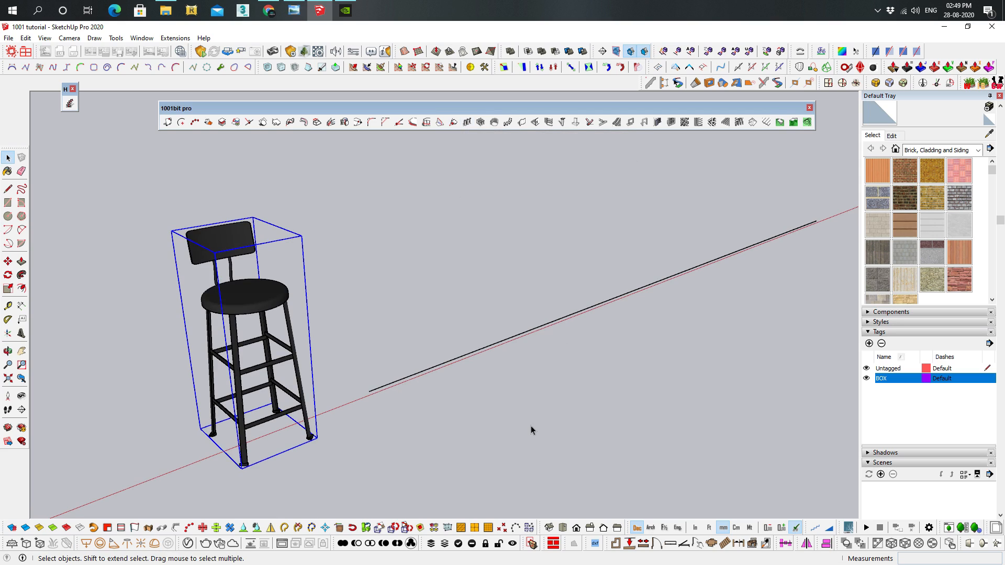
middle_click_drag(523, 319, 484, 308)
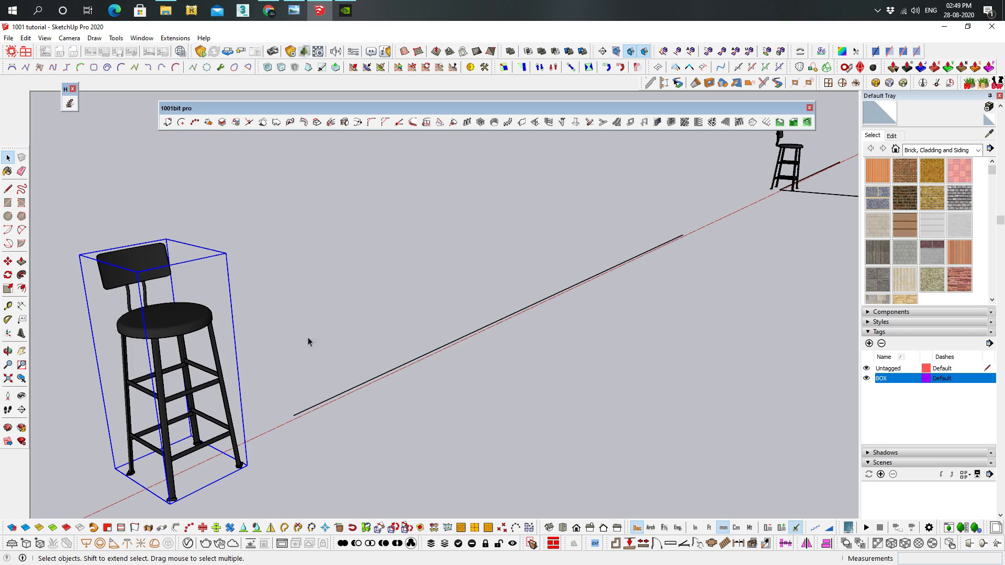
middle_click_drag(303, 350, 414, 317, "shift")
Try to create a linear array with only the line beside the bar stool selected
left_click_drag(439, 257, 439, 255)
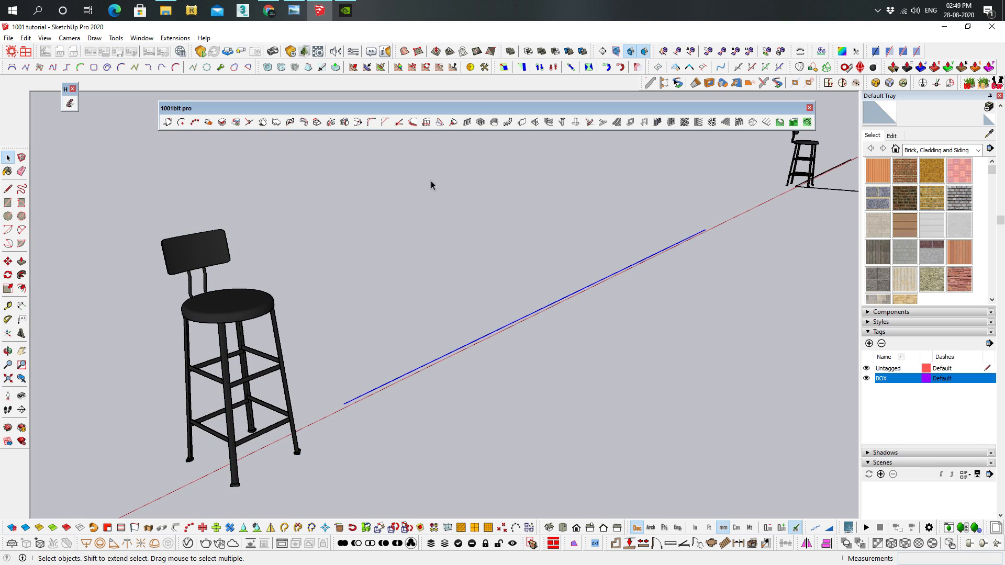
left_click(467, 123)
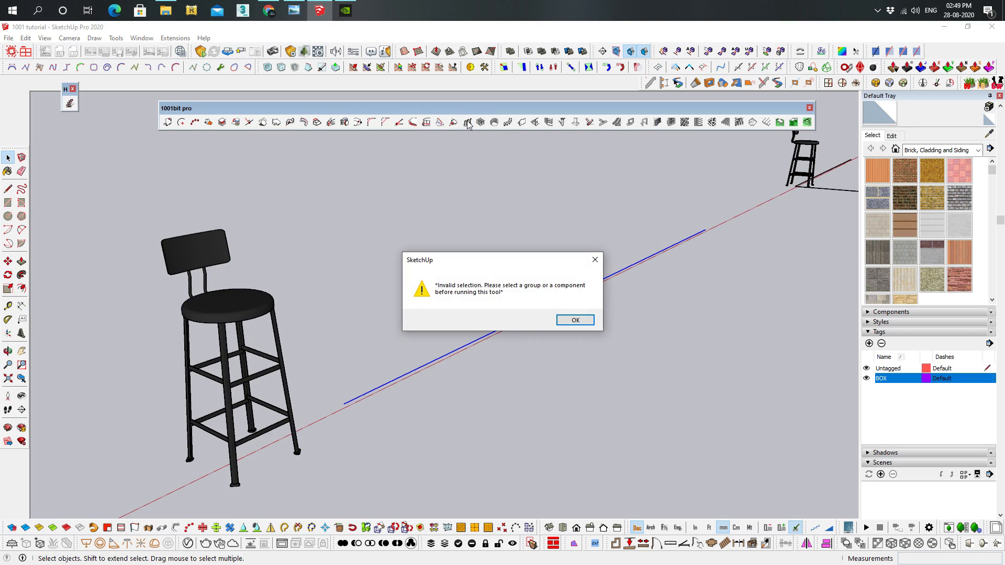
left_click(575, 319)
Create a linear array of 10 evenly distributed bar stools along the line, with entities placed at both ends
left_click(242, 320)
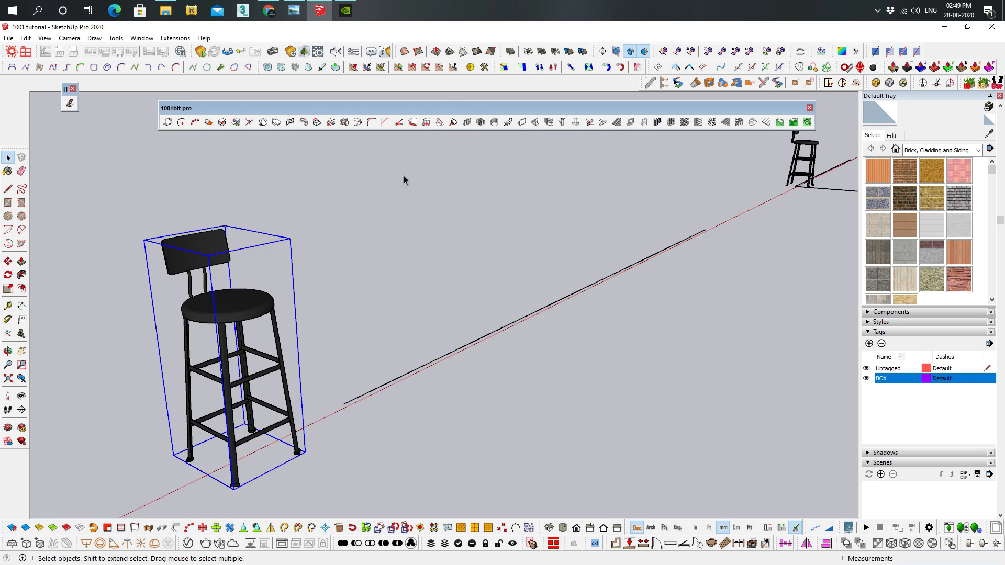
left_click(467, 122)
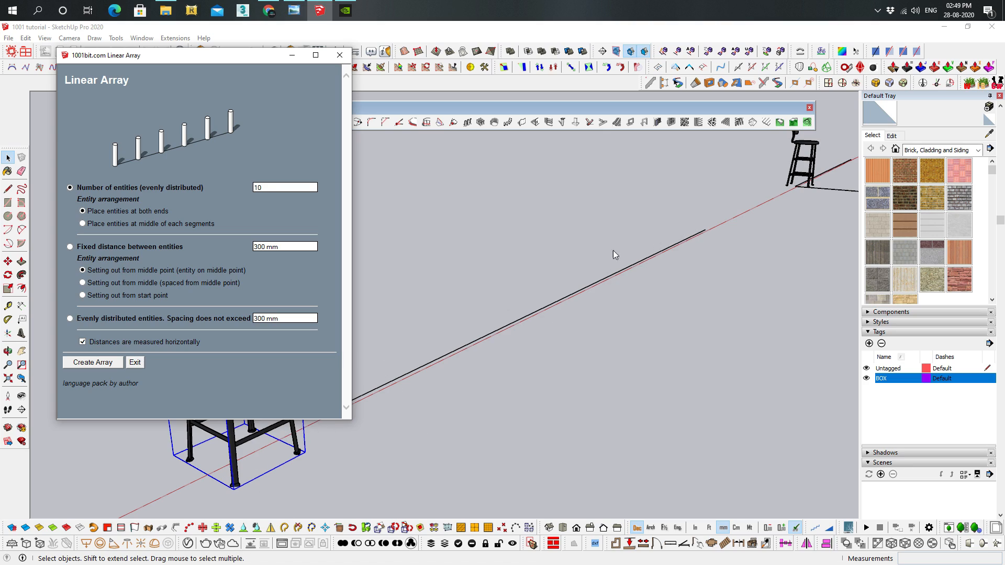
left_click(97, 363)
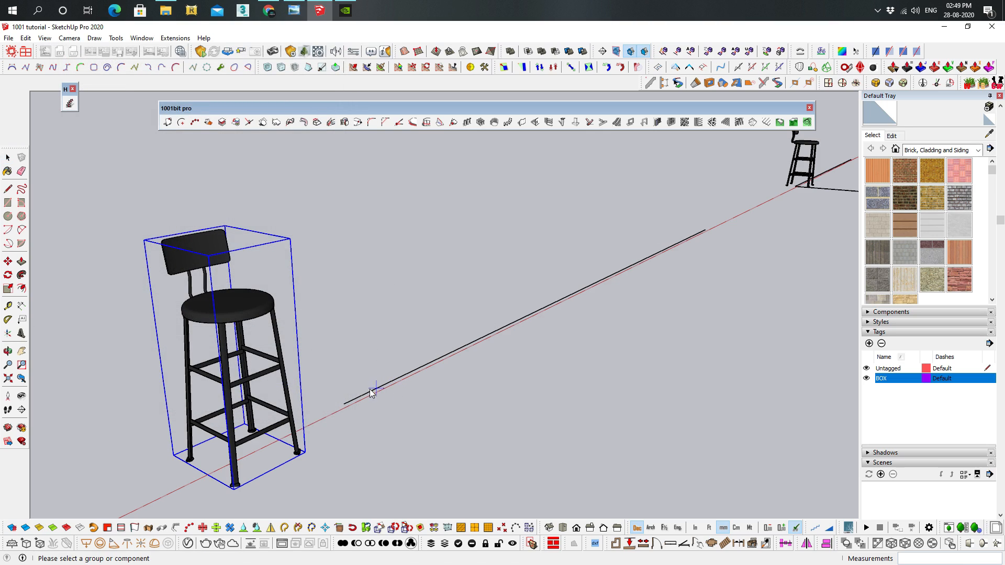
left_click(348, 403)
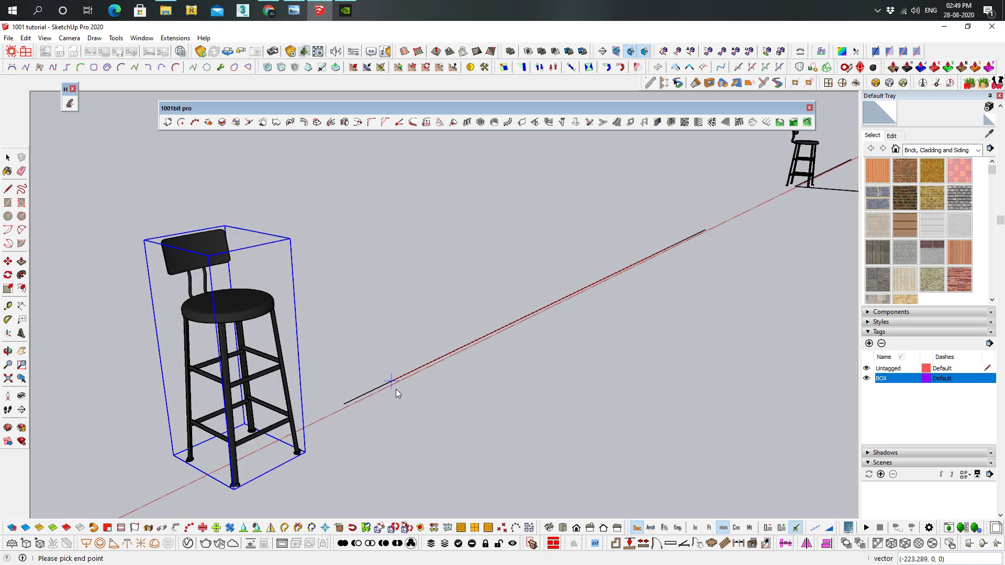
left_click(705, 231)
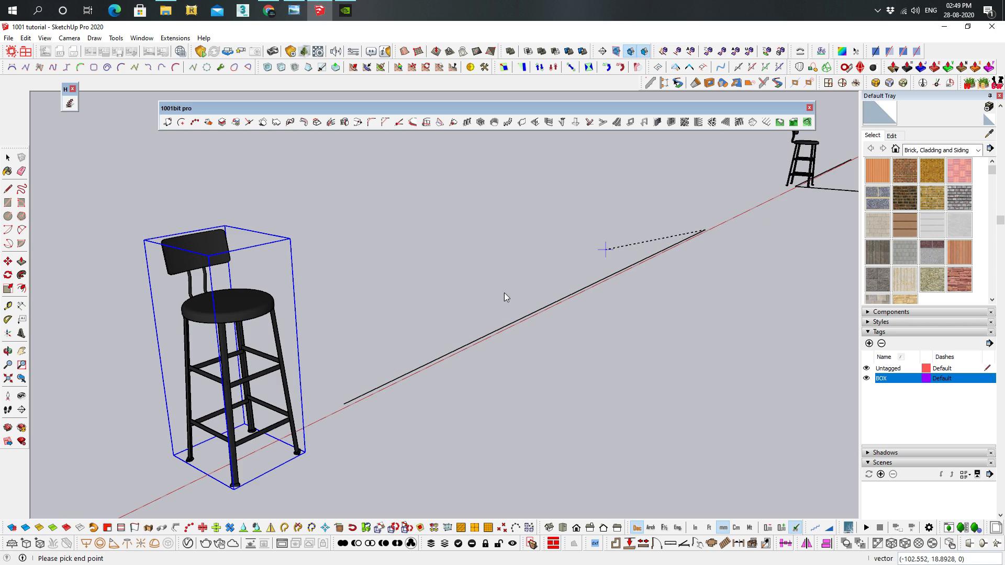
left_click(343, 400)
Examine the row of stools placed at both ends of the line and undo the linear array
middle_click_drag(650, 285, 403, 371)
scroll(403, 371, "down", 3)
middle_click_drag(464, 343, 294, 325, "shift")
middle_click_drag(514, 327, 757, 267)
scroll(610, 278, "down", 3)
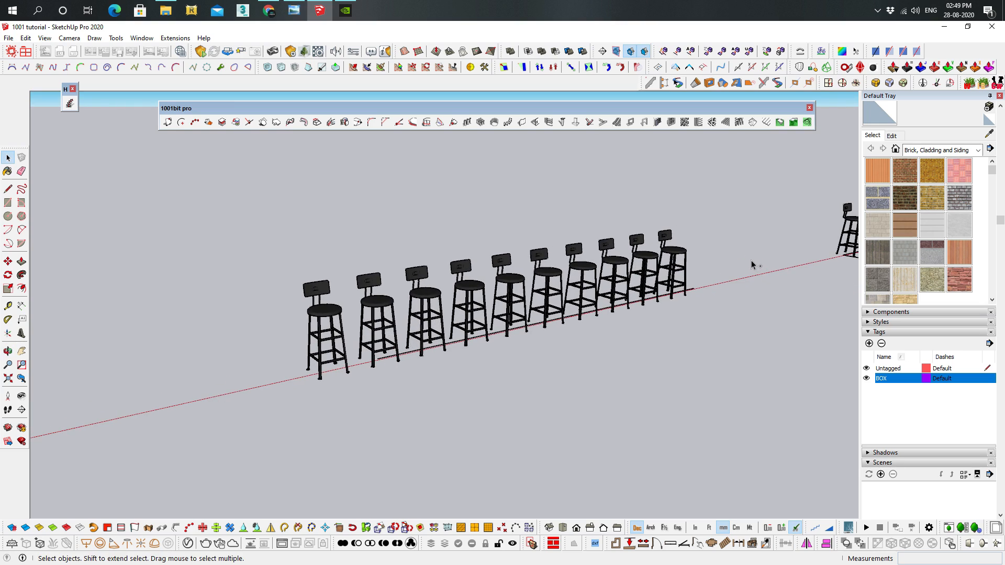
key("ctrl+z")
Create a linear array of 10 evenly distributed bar stools along the line, placed at the middle of each segment
middle_click_drag(402, 362, 410, 347)
left_click(372, 317)
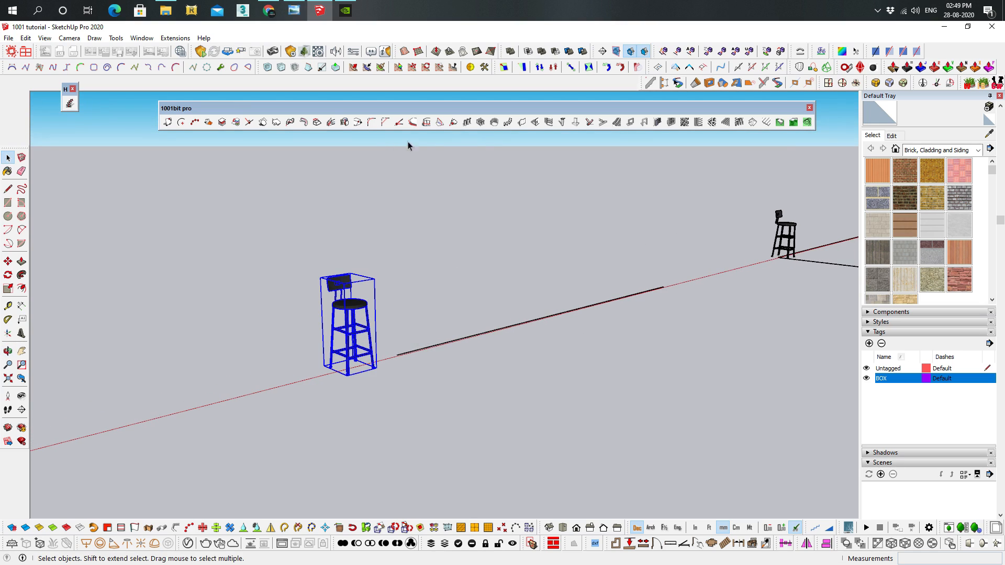
left_click(467, 122)
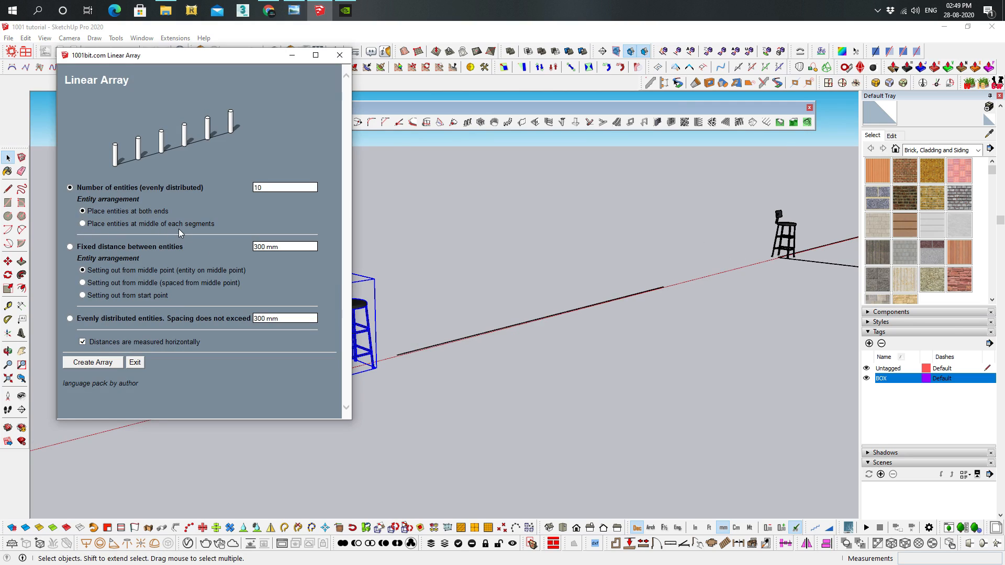
left_click(83, 224)
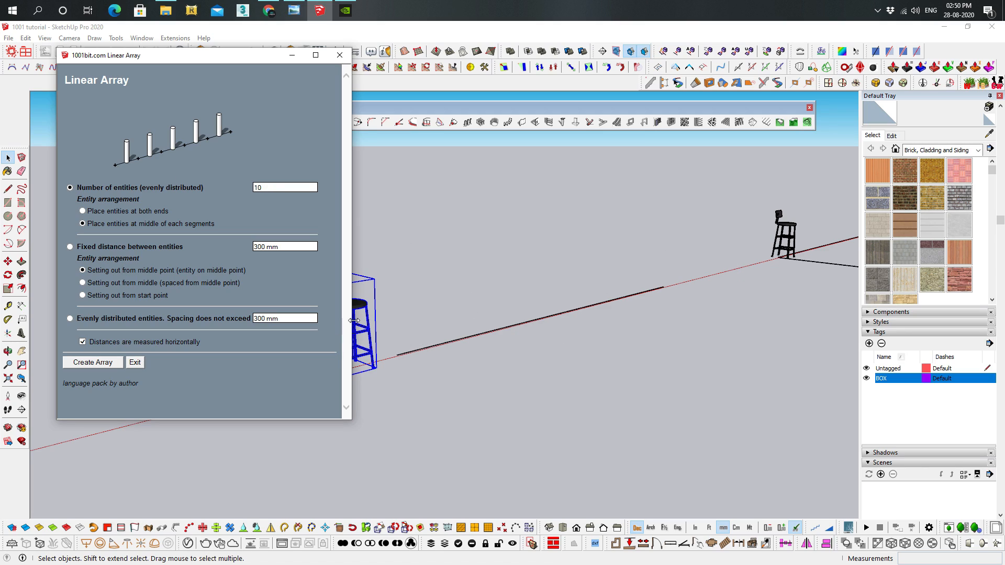
left_click(100, 364)
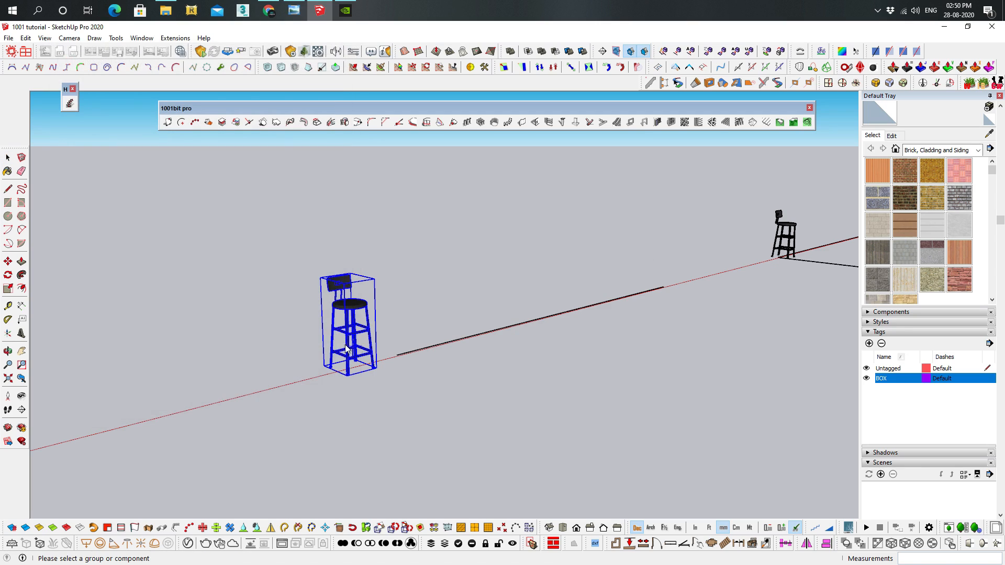
left_click(398, 357)
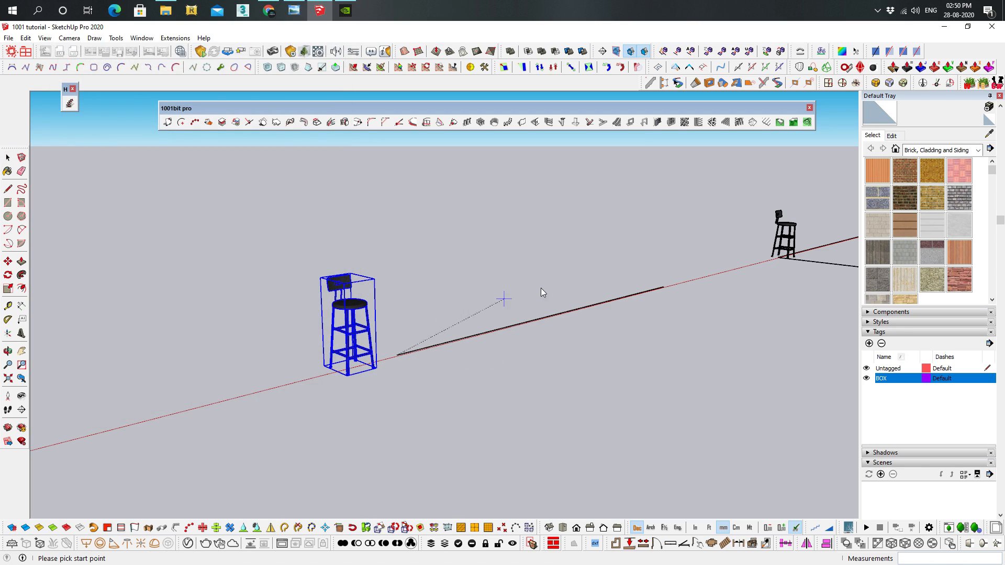
left_click(663, 289)
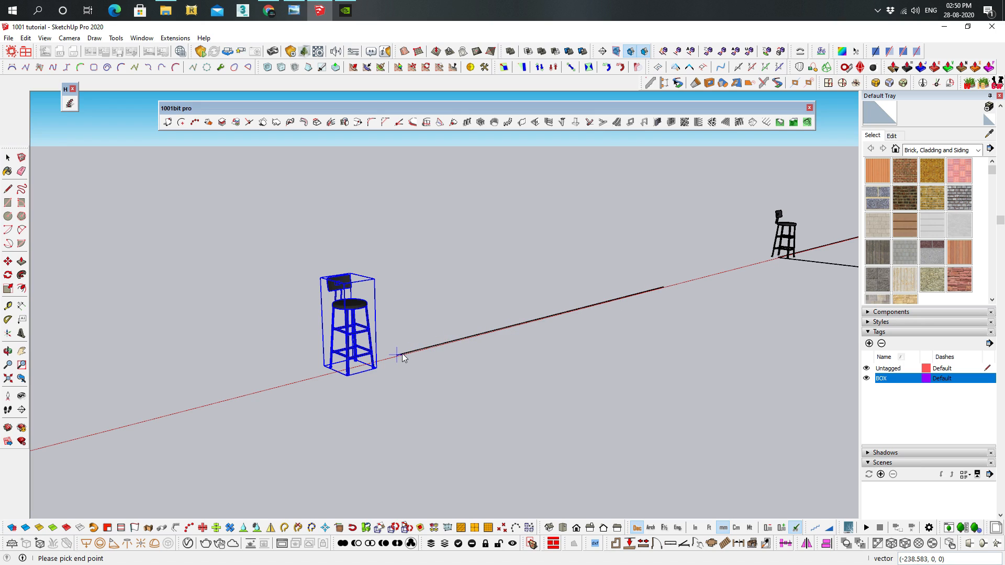
left_click(402, 355)
Examine the stools arranged at the segment middles and undo this linear array
middle_click_drag(473, 332, 403, 354)
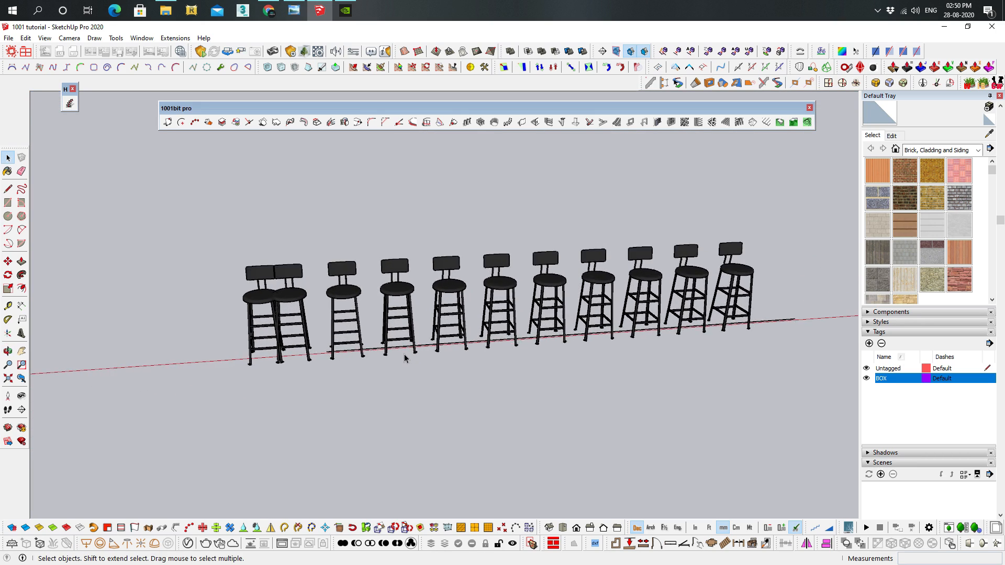
scroll(401, 352, "up", 3)
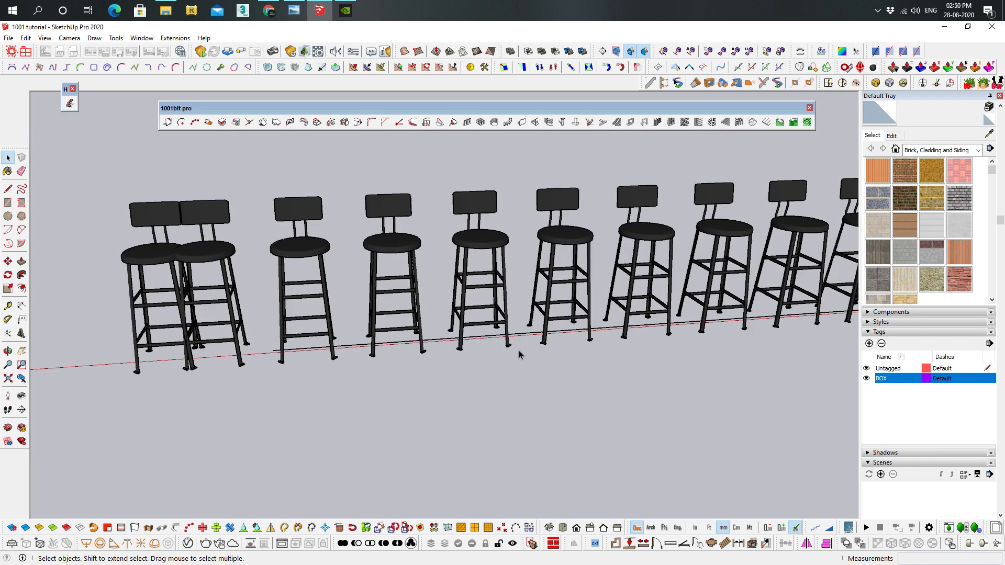
middle_click_drag(842, 204, 556, 306)
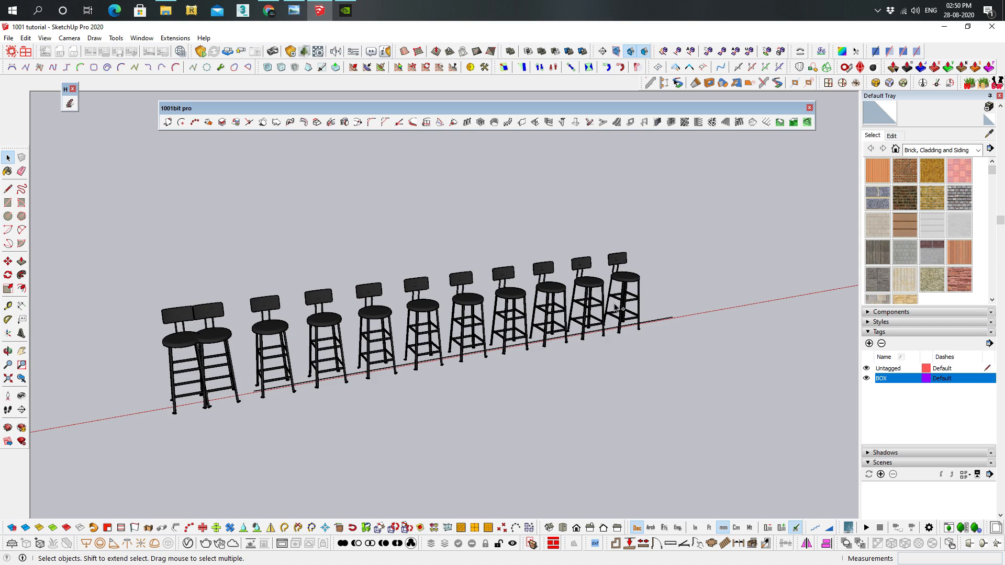
key("ctrl+z")
Start a Rectangular Array of the bar stool at the two lines' corner with 4 columns and 4 rows, both distances 1000 mm
mouse_move(319, 374)
middle_mouse_down()
mouse_move(449, 341)
mouse_move(308, 369)
middle_mouse_up()
scroll(545, 305, "up", 5)
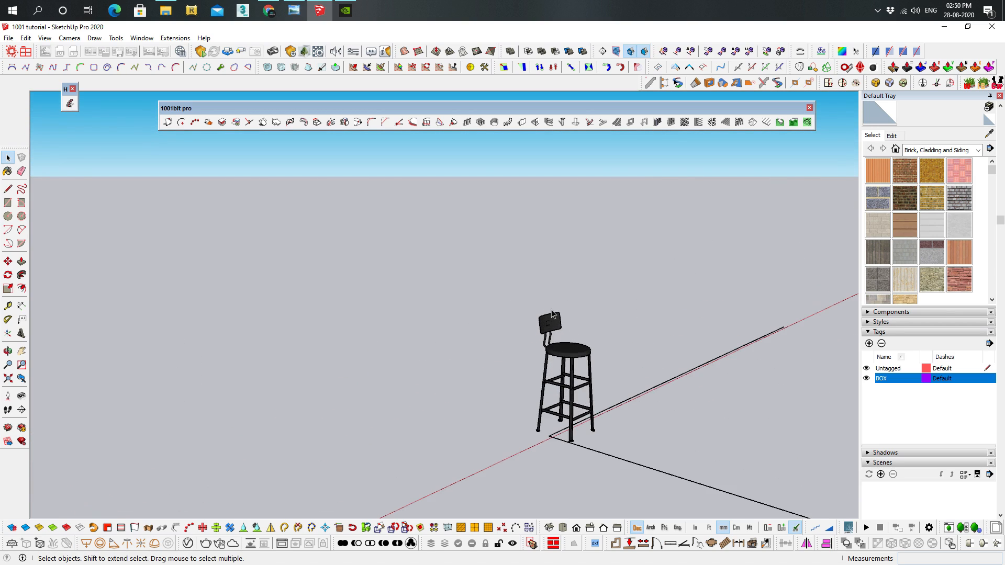
middle_click_drag(568, 325, 451, 279, "shift")
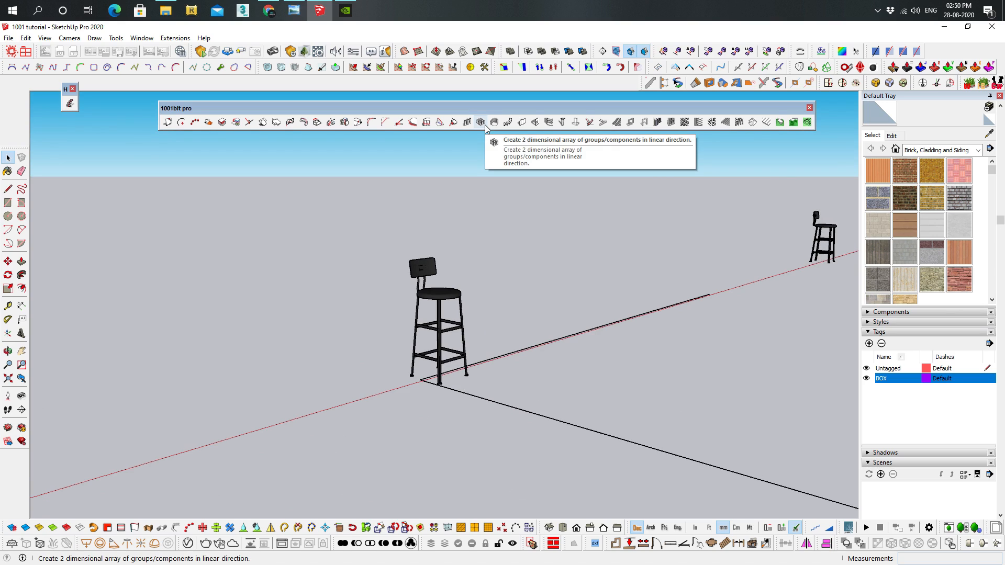
middle_click_drag(446, 377, 369, 398)
middle_click_drag(463, 237, 214, 263)
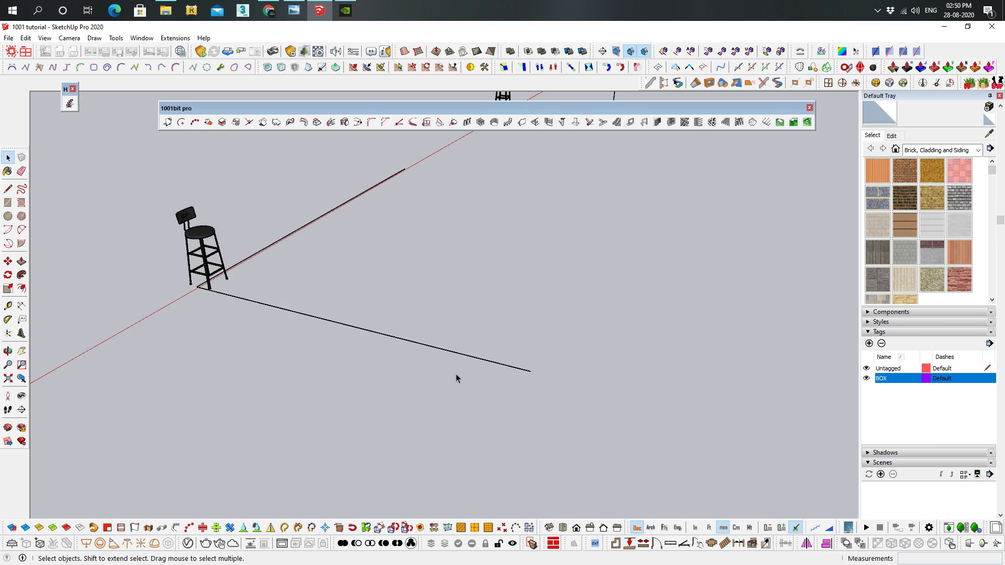
middle_click_drag(497, 388, 437, 372)
left_click_drag(428, 316, 319, 285)
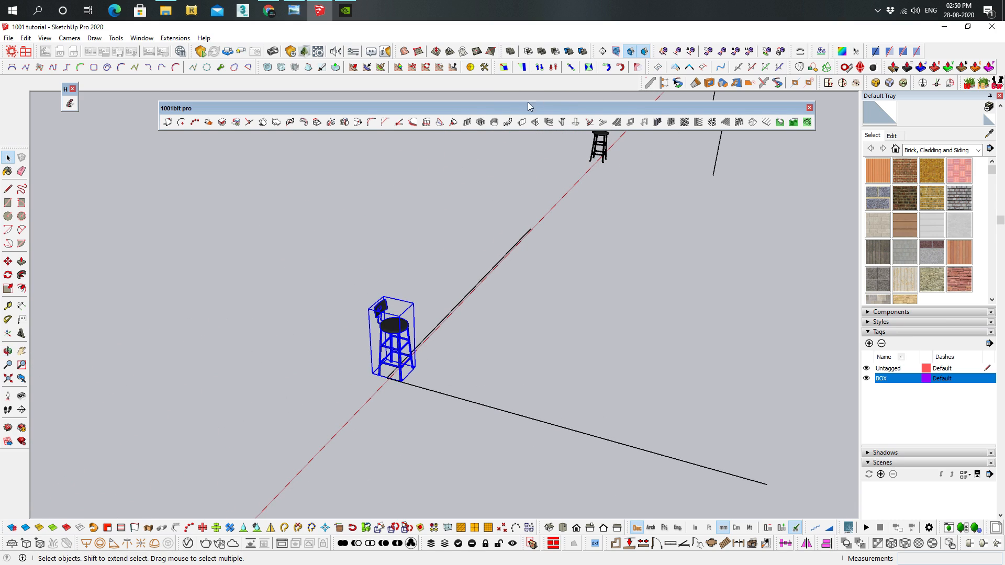
left_click(476, 120)
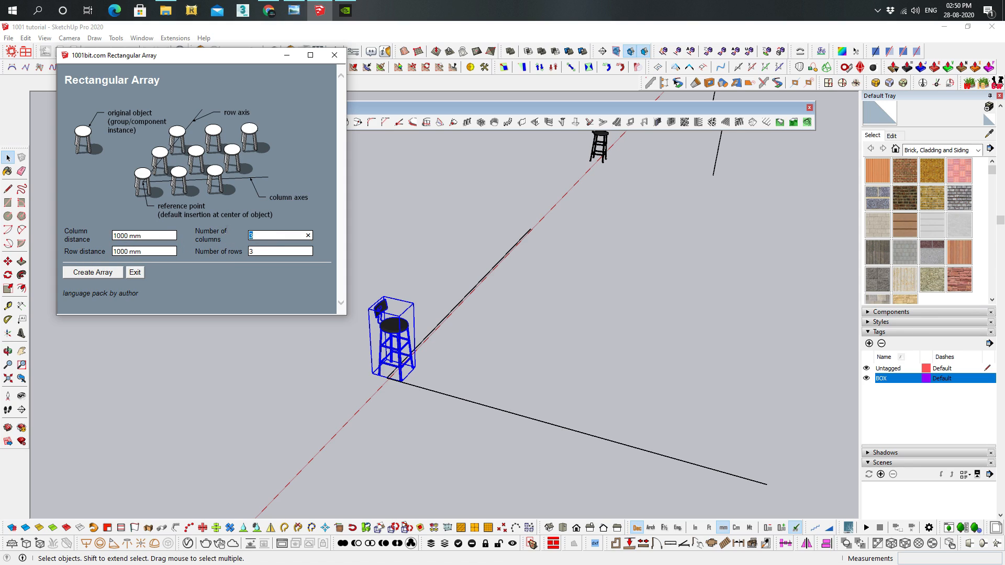
type("4")
key("Tab")
left_click(105, 277)
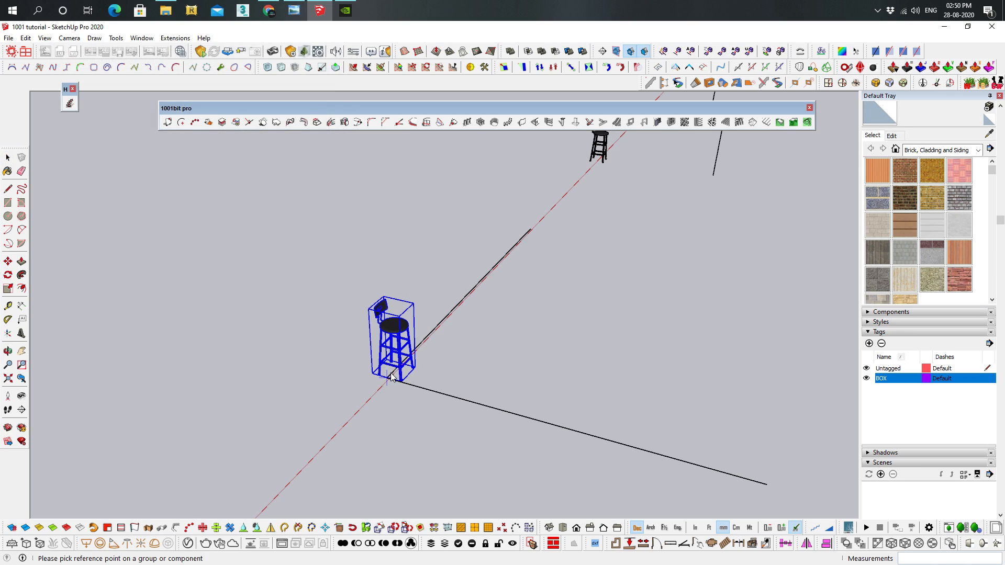
Place the rectangular array from the stool's base, with columns along the red-axis line and rows along the other line
left_click(388, 377)
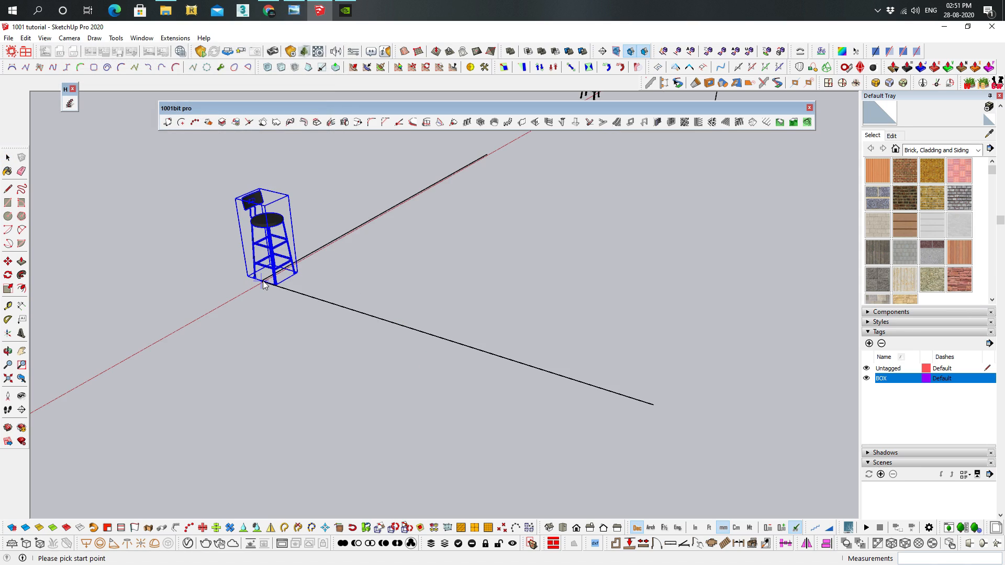
left_click(263, 284)
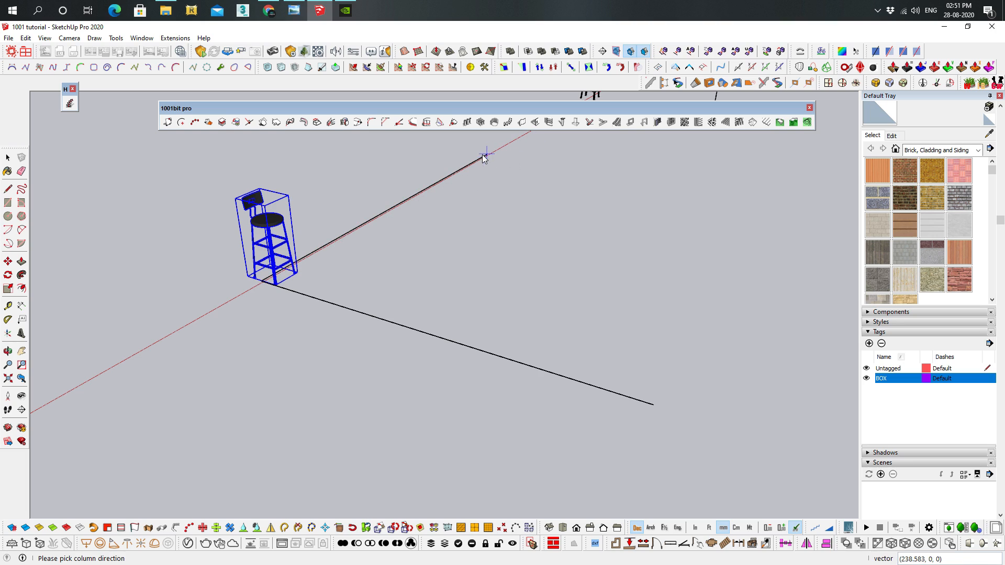
left_click(654, 406)
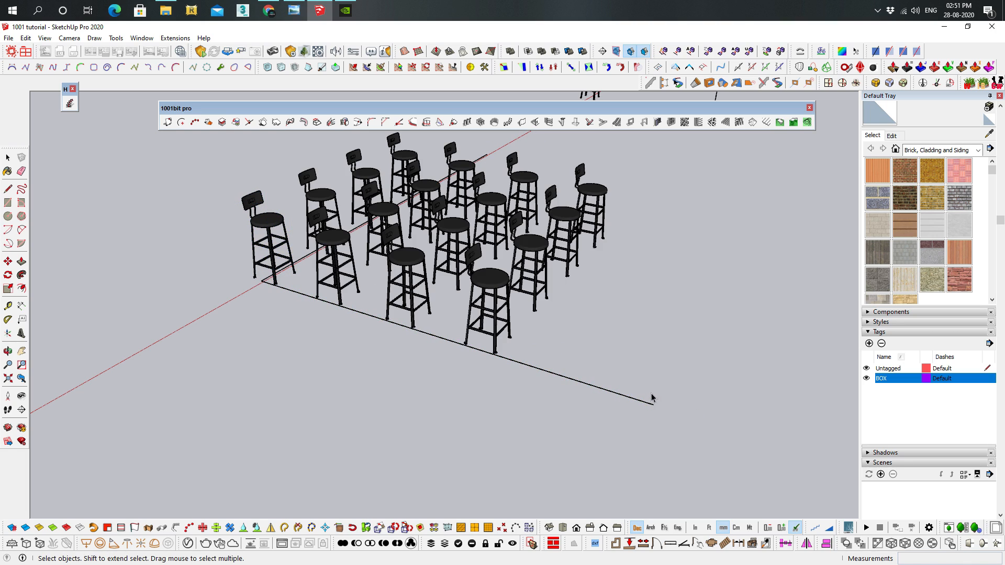
Undo the rectangular array of stools
middle_click_drag(486, 267, 465, 327)
scroll(458, 331, "down", 2)
key("ctrl+z")
Create a 4-by-4 rectangular array of the stool at 1000 mm distances, picking the corner, the red-axis line's end and the other line's end
middle_click_drag(558, 338, 449, 294)
scroll(412, 264, "up", 2)
left_click_drag(388, 275, 259, 254)
middle_click_drag(453, 293, 383, 277)
scroll(410, 277, "down", 2)
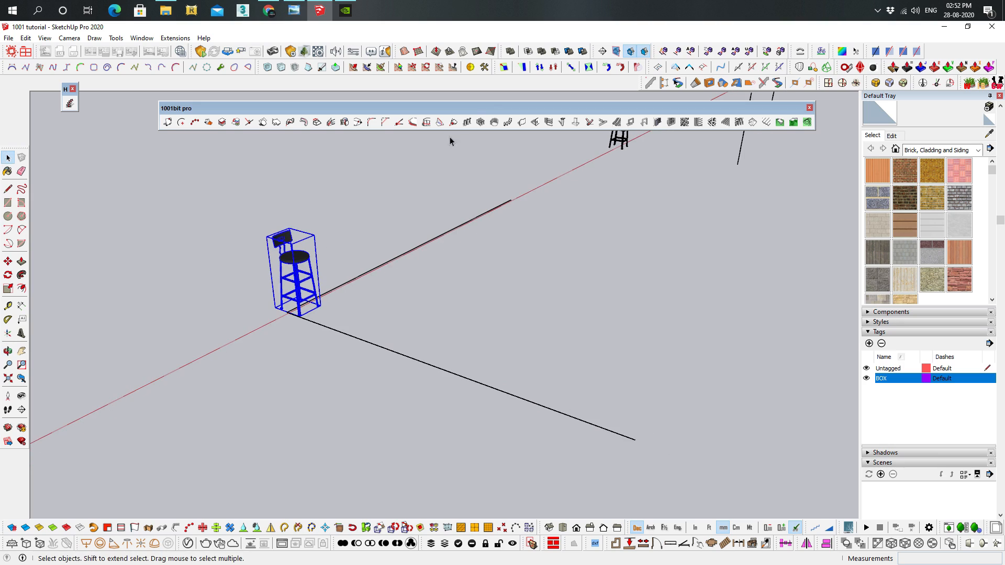
left_click(480, 122)
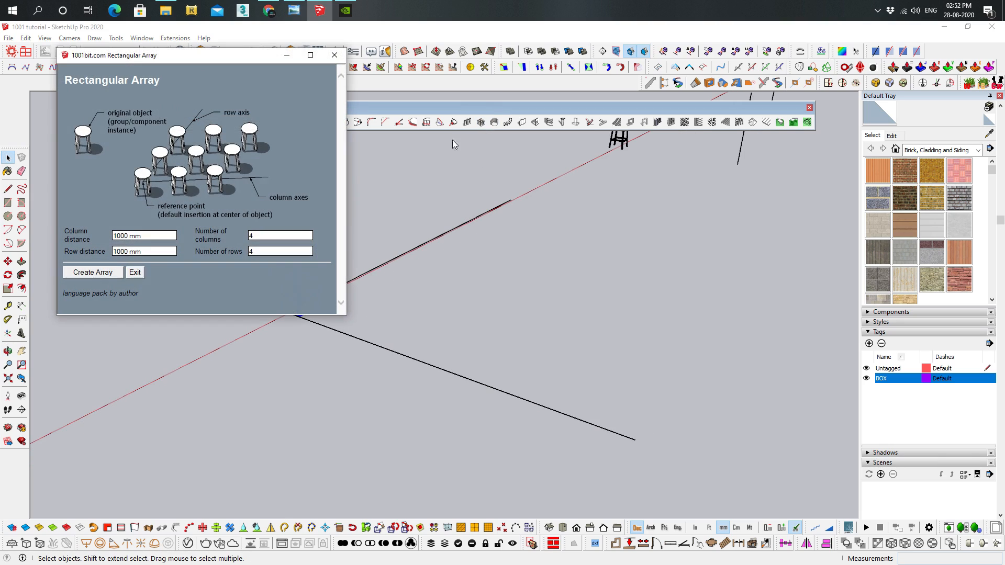
left_click(95, 272)
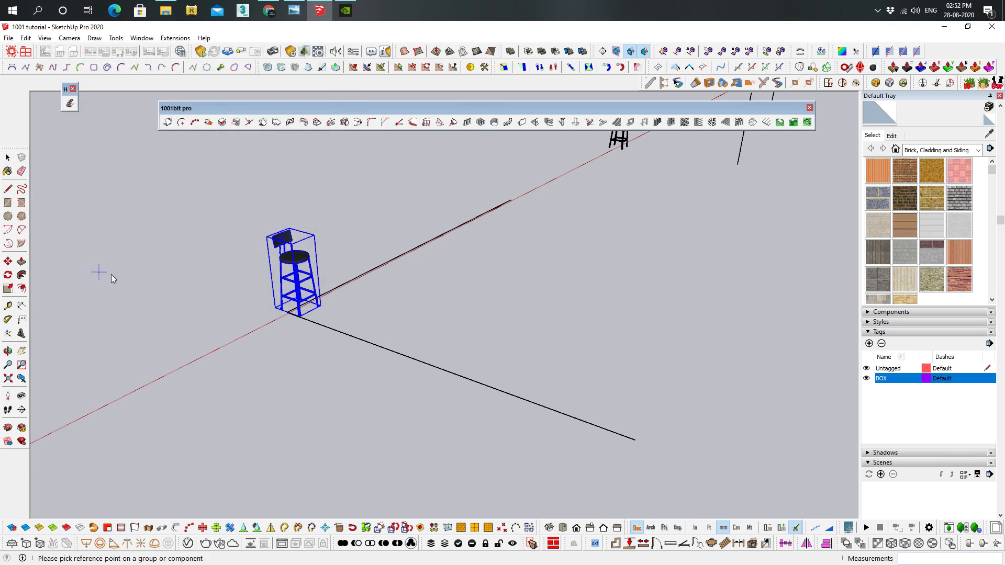
left_click(287, 314)
left_click(290, 315)
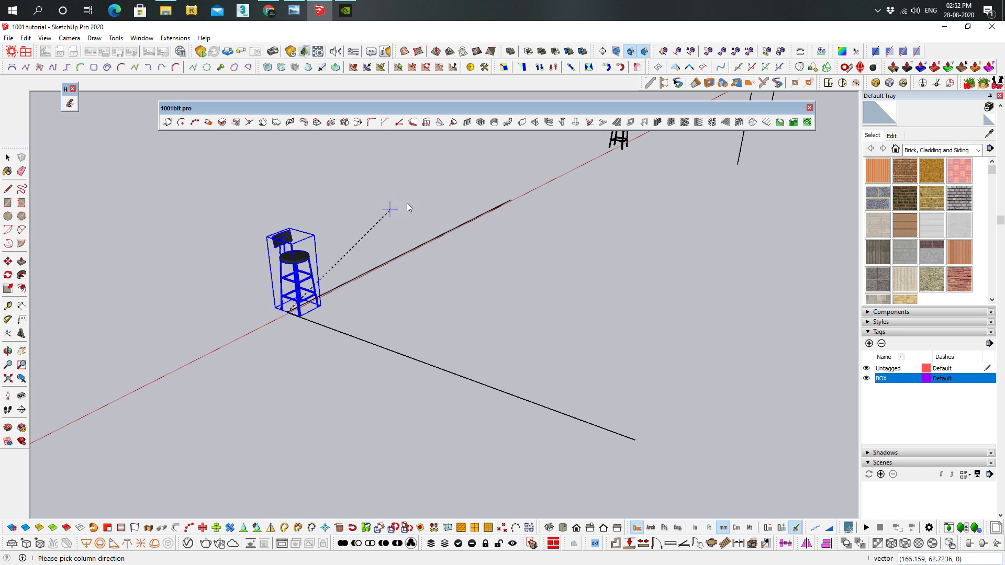
left_click(510, 201)
left_click(636, 442)
Select the separate bar stool beside the upright line and open the Polar Array settings for it
middle_click_drag(618, 443, 224, 258)
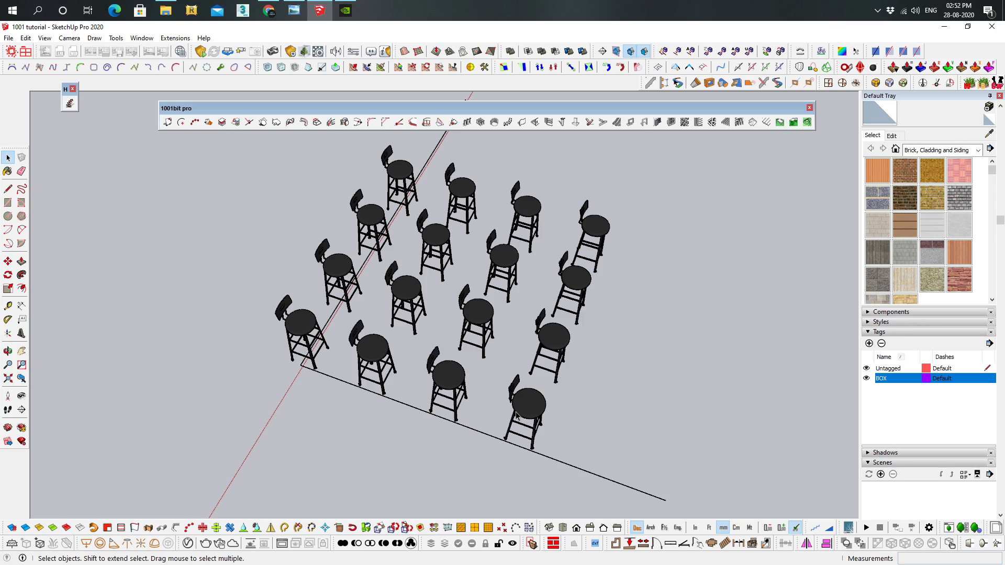
middle_click_drag(515, 415, 478, 331)
scroll(585, 184, "up", 3)
scroll(585, 183, "up", 1)
scroll(632, 232, "down", 4)
middle_click_drag(632, 232, 484, 351, "shift")
middle_click_drag(627, 215, 534, 309, "shift")
scroll(557, 309, "up", 4)
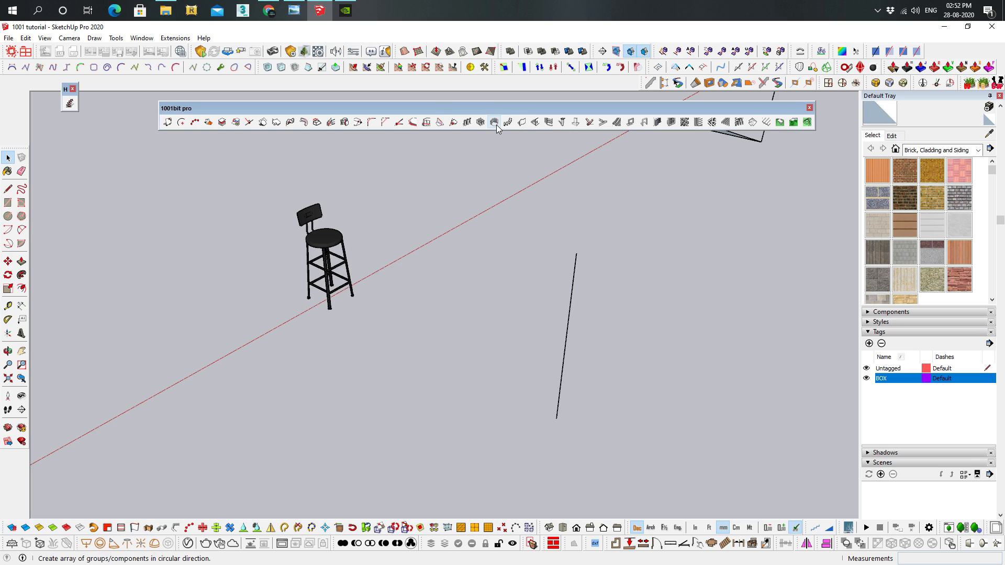
middle_click_drag(595, 378, 526, 325)
left_click_drag(355, 271, 183, 145)
middle_click_drag(361, 283, 385, 301)
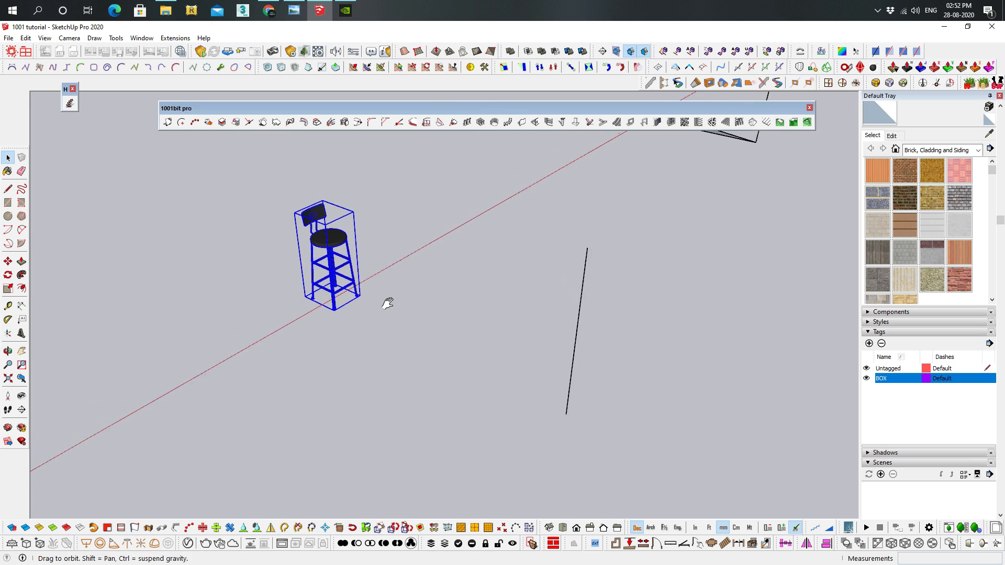
left_click(492, 124)
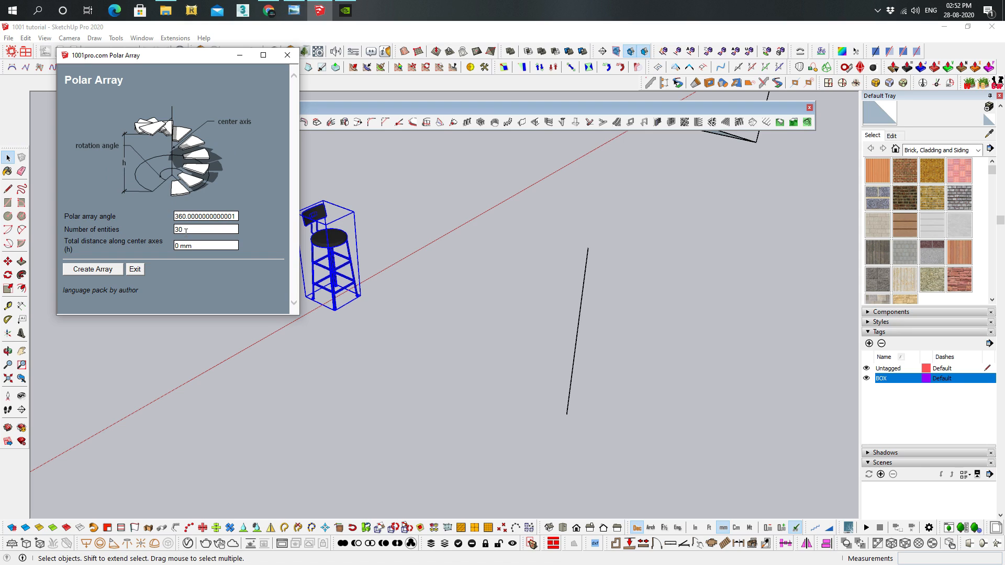
Create the 30-entity polar array of the bar stool, picking the upright line's lower and upper ends as center axis
left_click(93, 269)
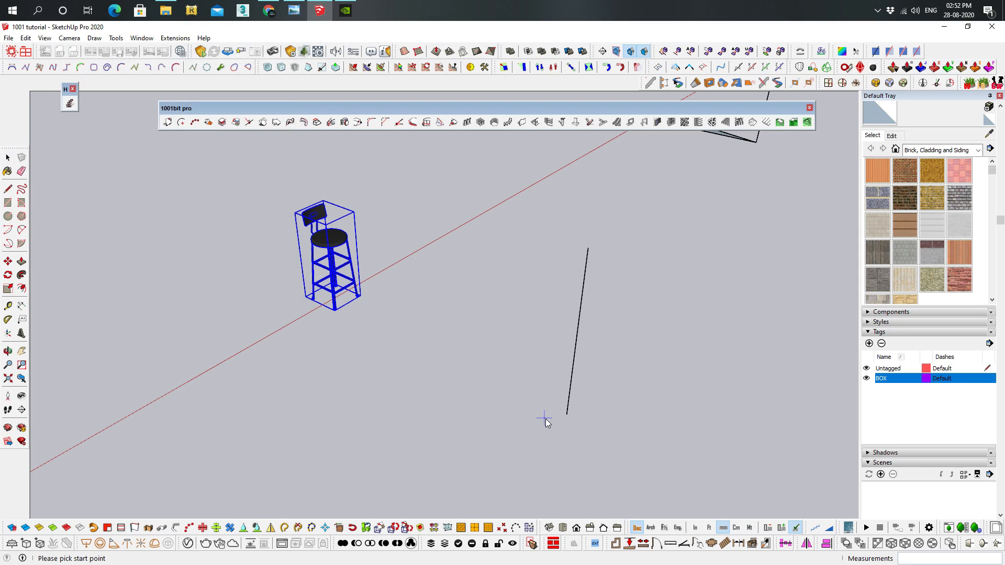
left_click(566, 415)
left_click(586, 250)
middle_click_drag(587, 250, 465, 236)
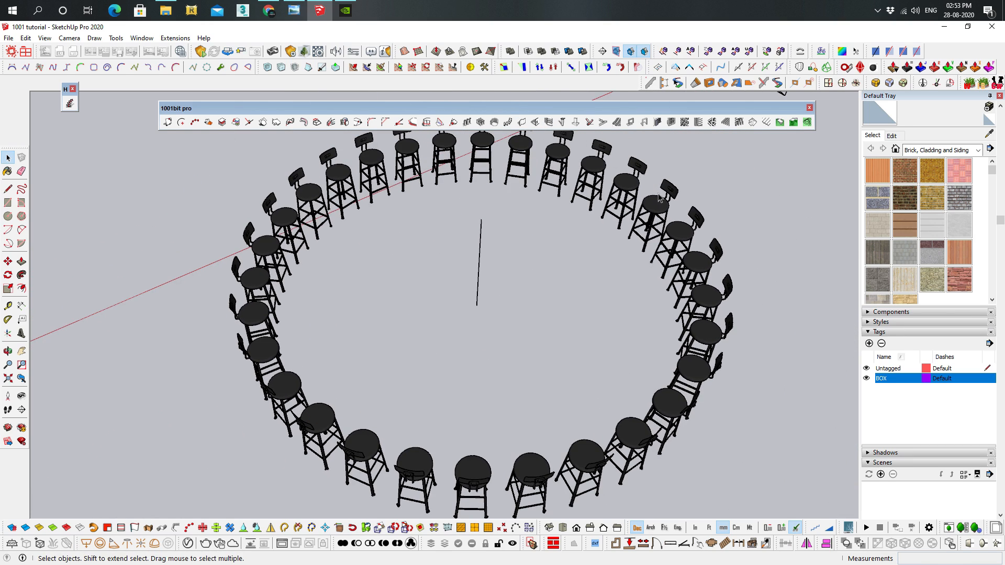
Create a polar array of 18 triangular treads around the upright line beside the street lamp, picking the line's two ends as axis
middle_click_drag(674, 301, 334, 461)
scroll(539, 293, "down", 4)
scroll(497, 329, "up", 6)
middle_click_drag(491, 327, 504, 395)
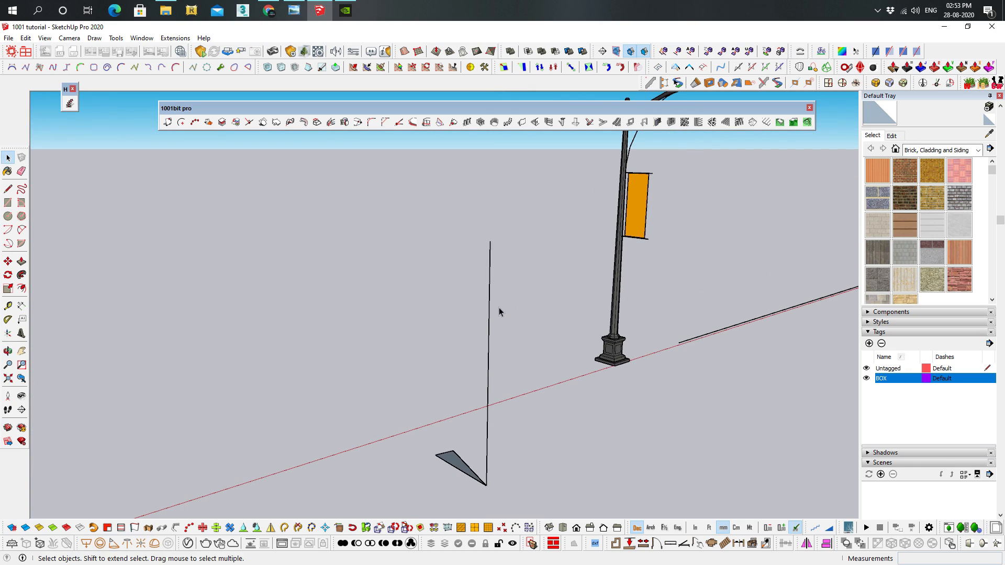
middle_click_drag(499, 306, 494, 338)
middle_click_drag(479, 443, 482, 404, "shift")
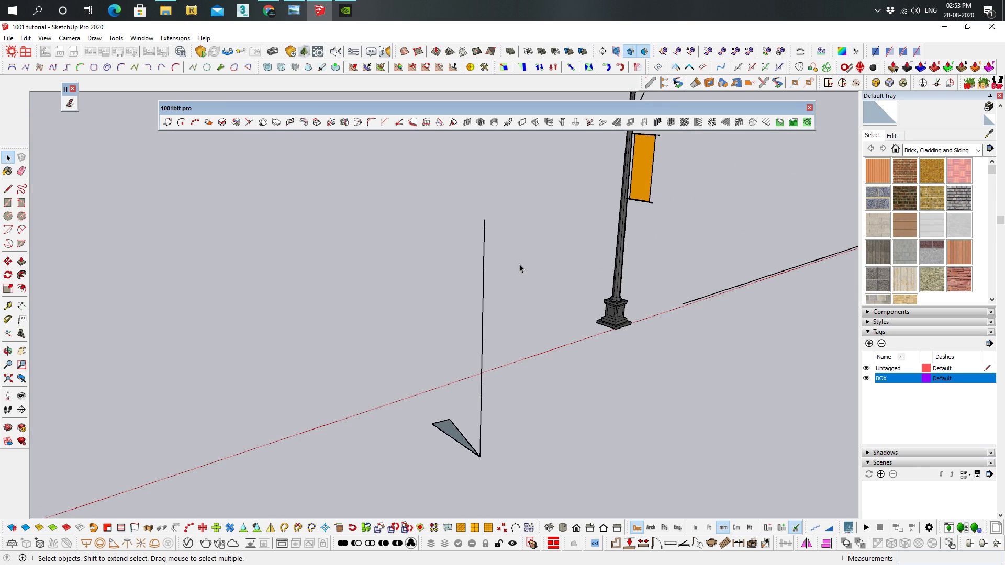
left_click(453, 434)
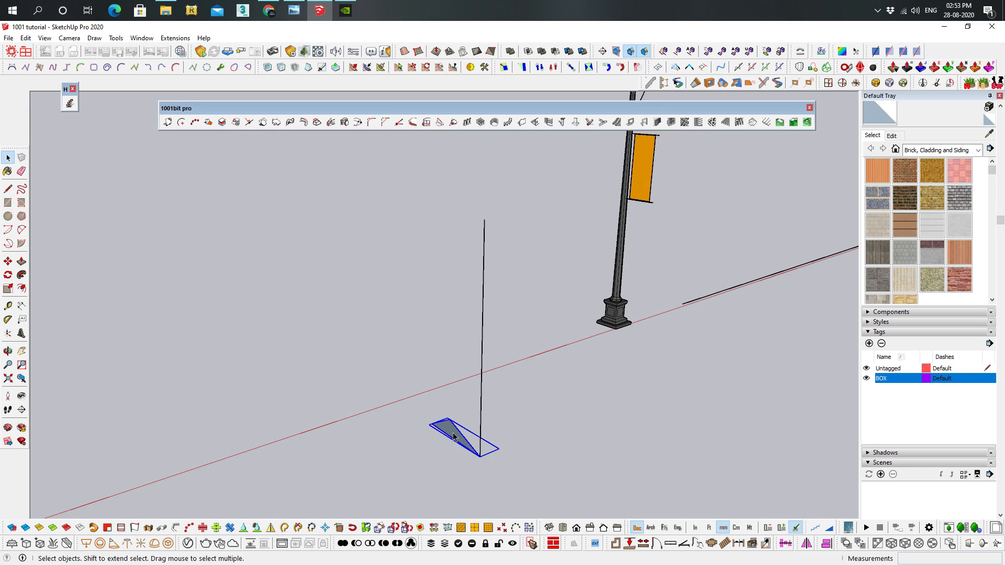
scroll(453, 436, "up", 2)
mouse_move(470, 460)
middle_mouse_down()
mouse_move(476, 473)
mouse_move(482, 455)
middle_mouse_up()
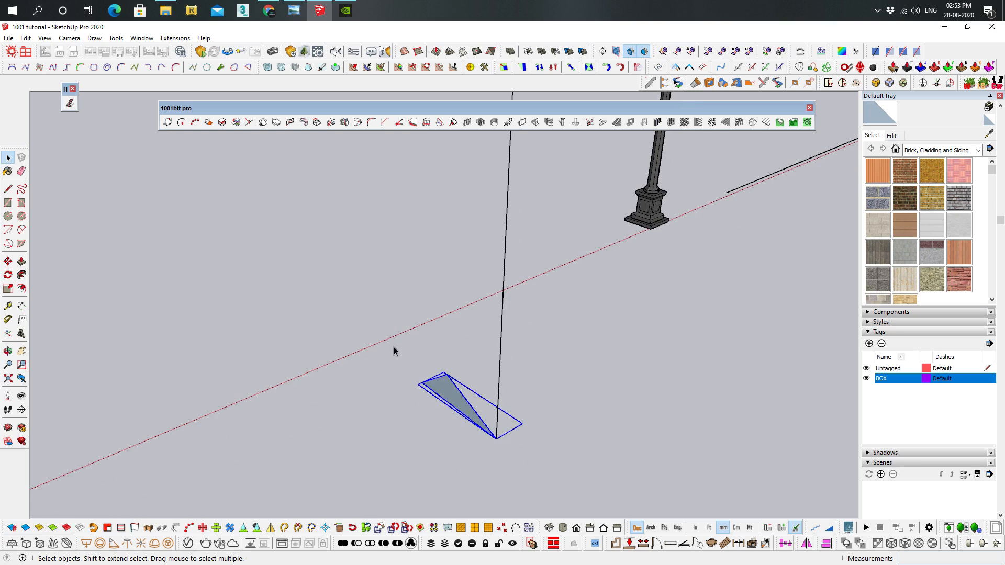
left_click(497, 123)
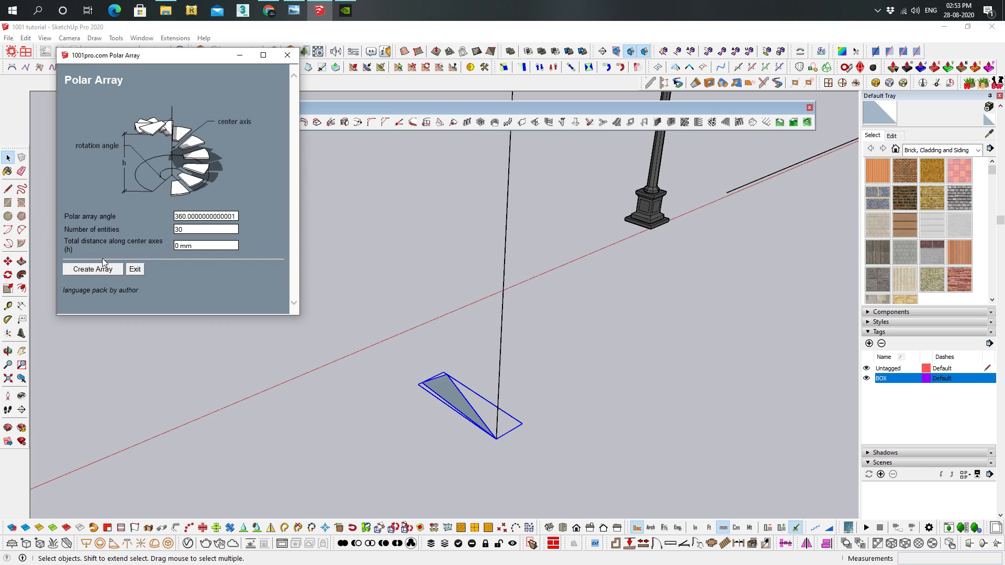
double_click(183, 228)
left_click(108, 270)
left_click(496, 439)
scroll(499, 333, "down", 2)
left_click(506, 187)
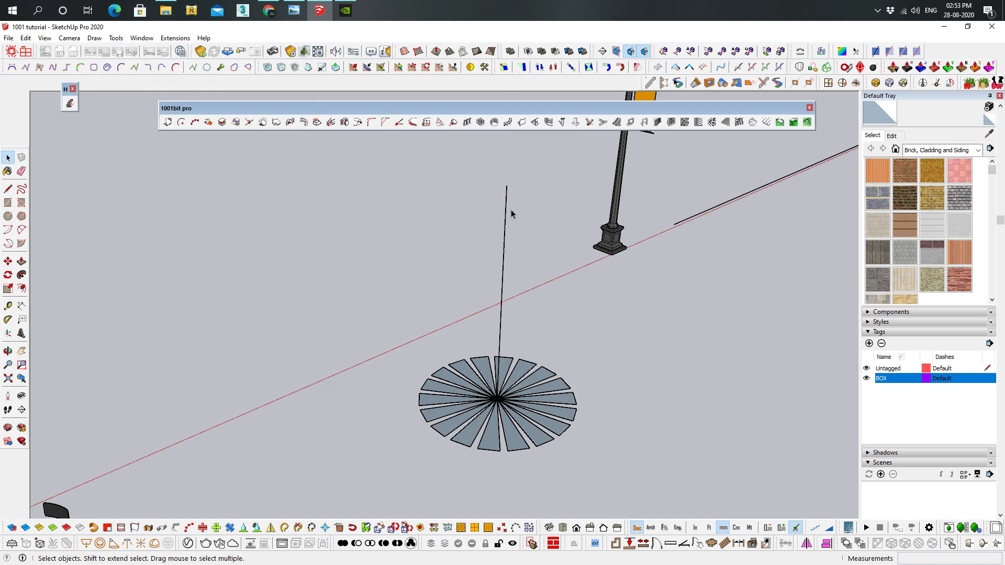
middle_click_drag(518, 382, 493, 373)
scroll(510, 387, "up", 2)
Replace the flat array with an 18-entity polar array of the triangular tread that rises along the upright axis as a spiral
key("ctrl+z")
left_click(455, 398)
middle_click_drag(500, 183, 503, 206, "shift")
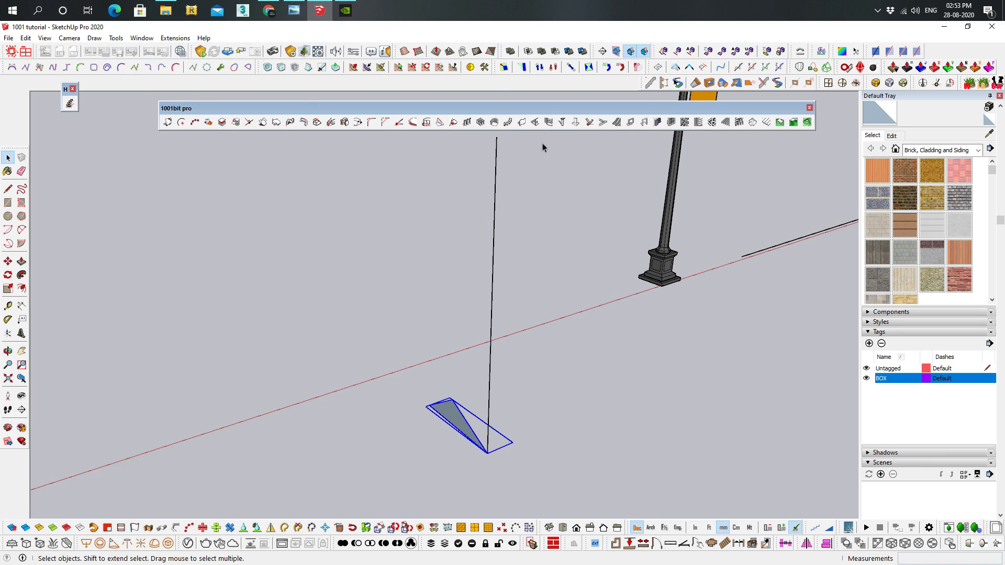
left_click(494, 122)
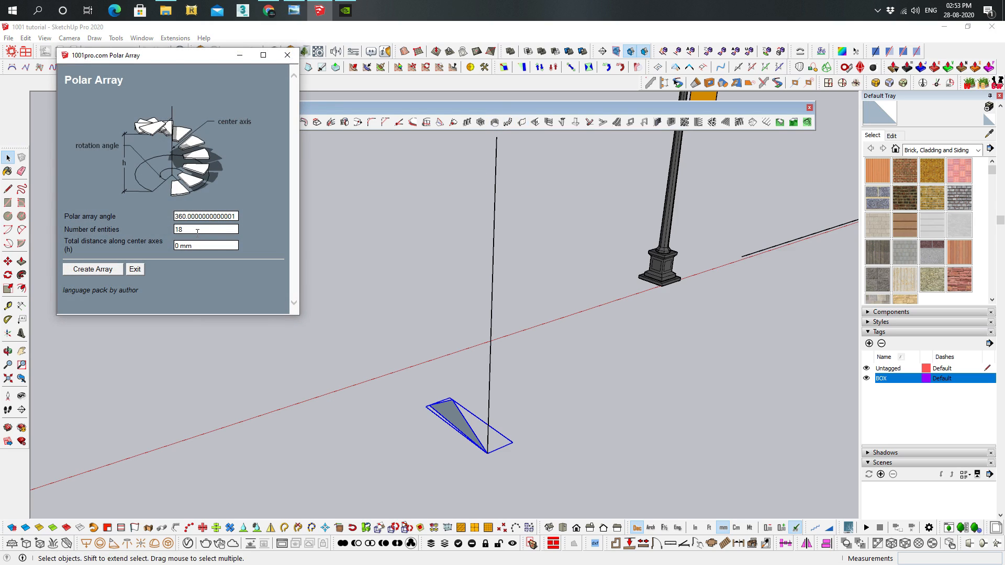
double_click(200, 245)
type("3000")
left_click(89, 270)
left_click(487, 452)
left_click(503, 142)
middle_click_drag(601, 209, 450, 276)
left_click(481, 160)
middle_click_drag(481, 159, 399, 164)
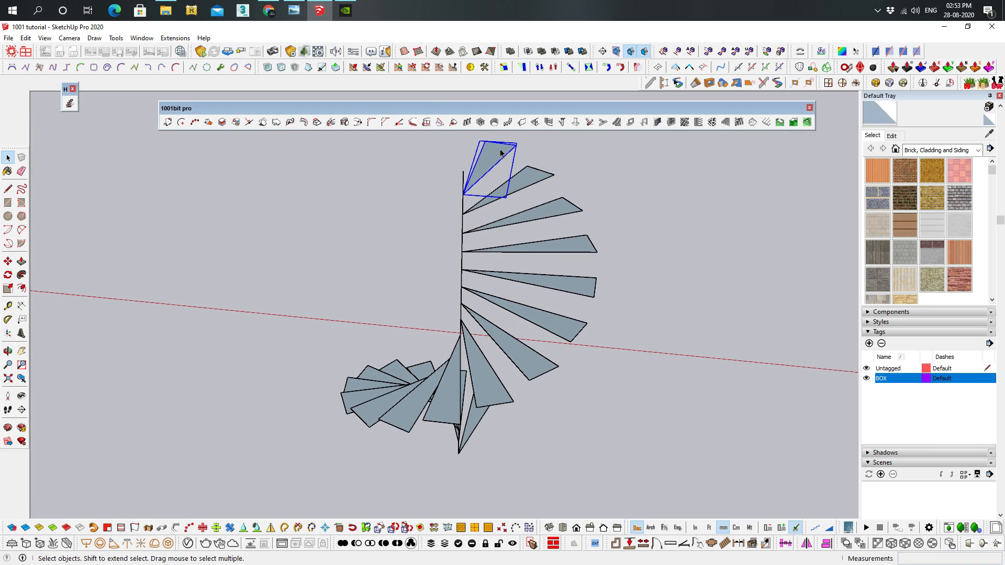
Open the topmost tread for editing and Push/Pull its triangular face to give the spiral's treads thickness
double_click(501, 153)
key("p")
left_click_drag(501, 153, 517, 246)
middle_click_drag(517, 246, 612, 343)
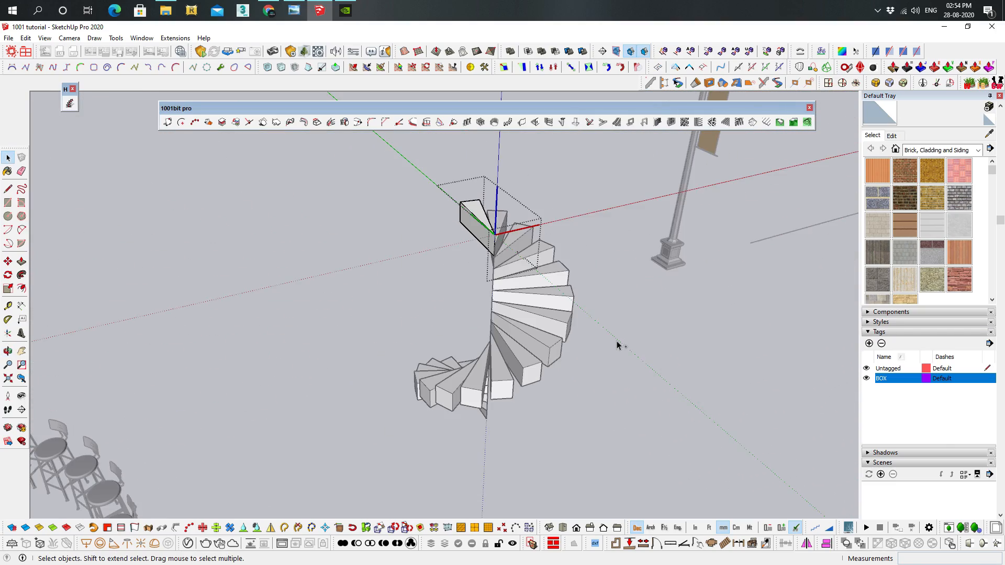
Undo the tread thickness and the spiral array, back to the single triangular tread
key("ctrl+z")
key("ctrl+z")
key("ctrl+z")
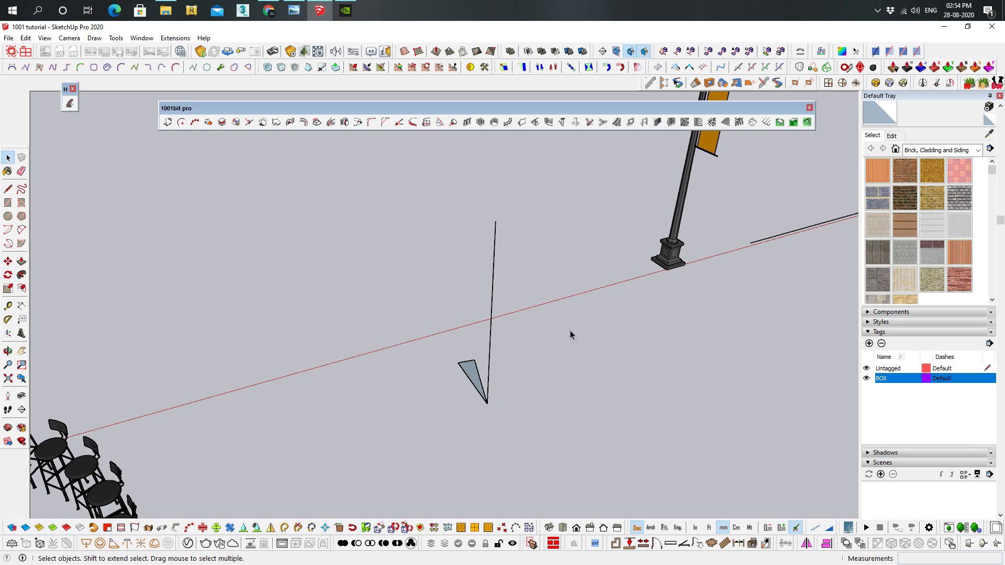
Select the street lamp, and then instead the straight line running along the red axis beyond it
middle_click_drag(556, 344, 411, 419, "shift")
middle_click_drag(538, 250, 477, 387)
scroll(473, 250, "up", 3)
scroll(503, 237, "down", 3)
left_click(527, 189)
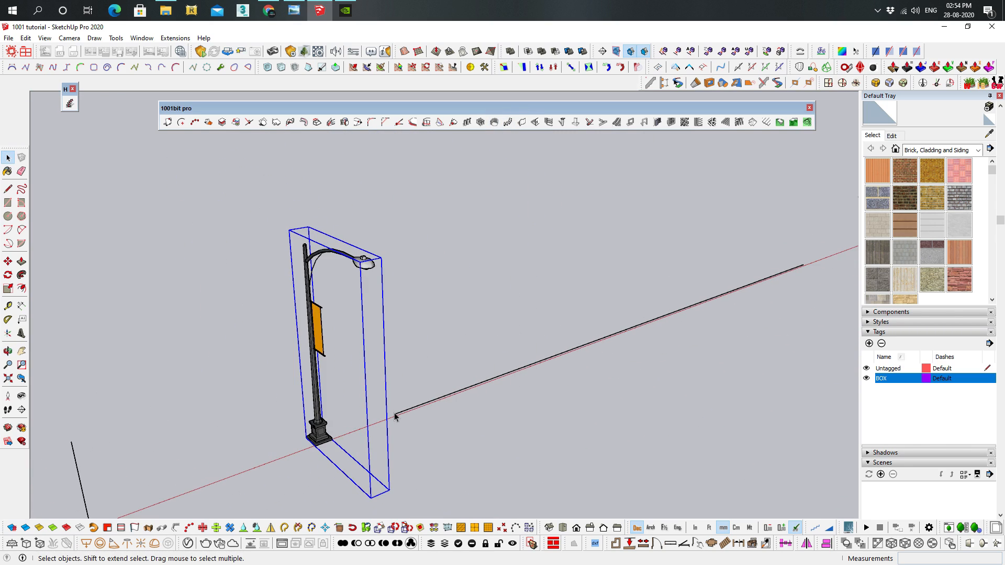
middle_click_drag(544, 303, 556, 287)
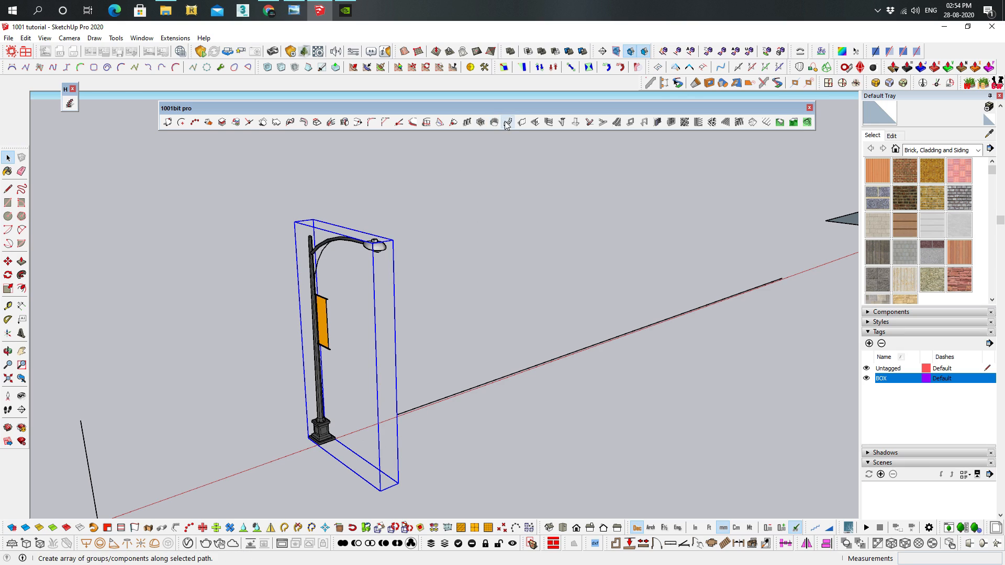
left_click_drag(746, 382, 519, 224)
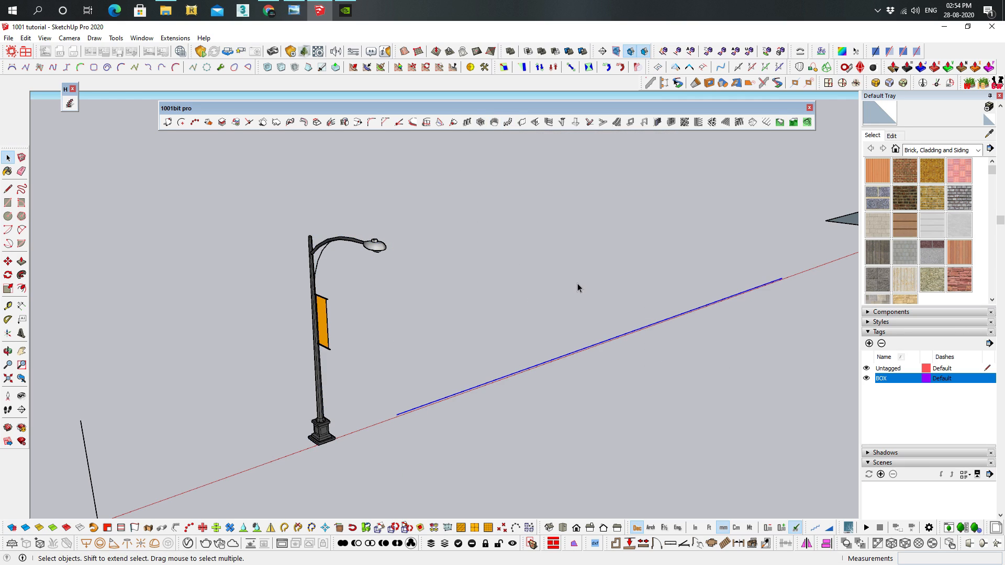
middle_click_drag(652, 337, 561, 372)
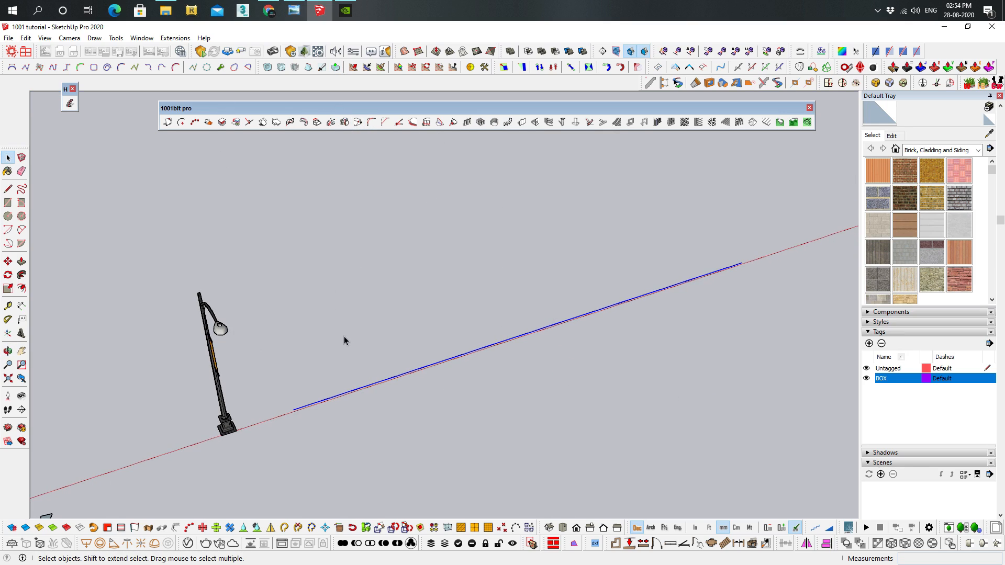
Draw two end-to-end arcs along the line with opposite bulges, the first bulging about 1870 mm and the second spanning about 11530 mm
key("a")
left_click(293, 409)
left_click(497, 343)
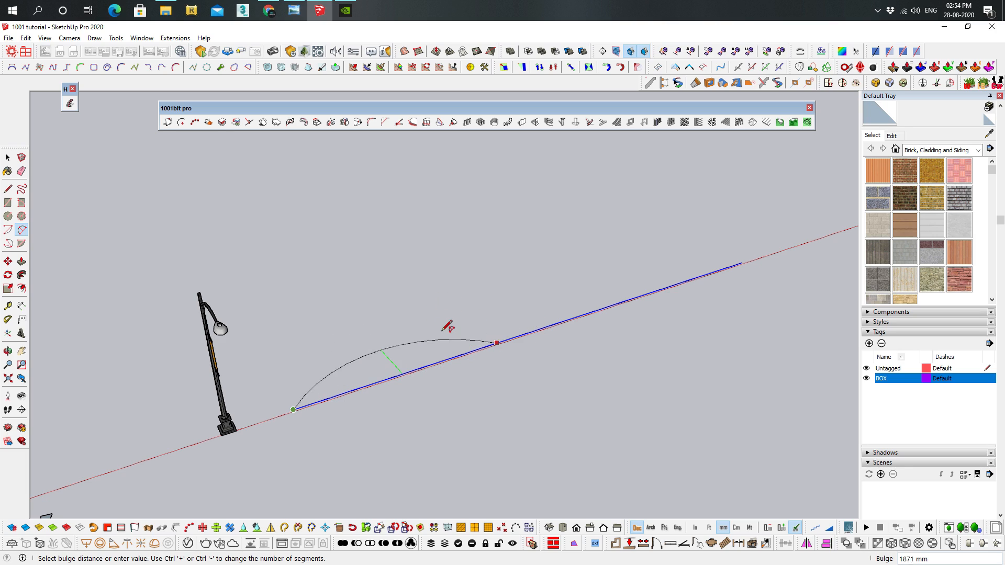
left_click(449, 327)
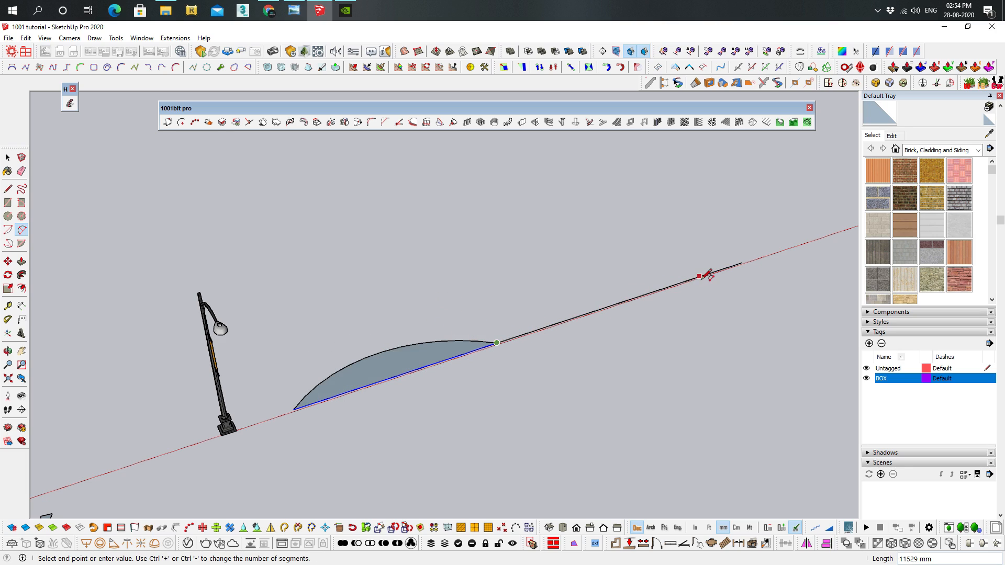
left_click(728, 293)
key("space")
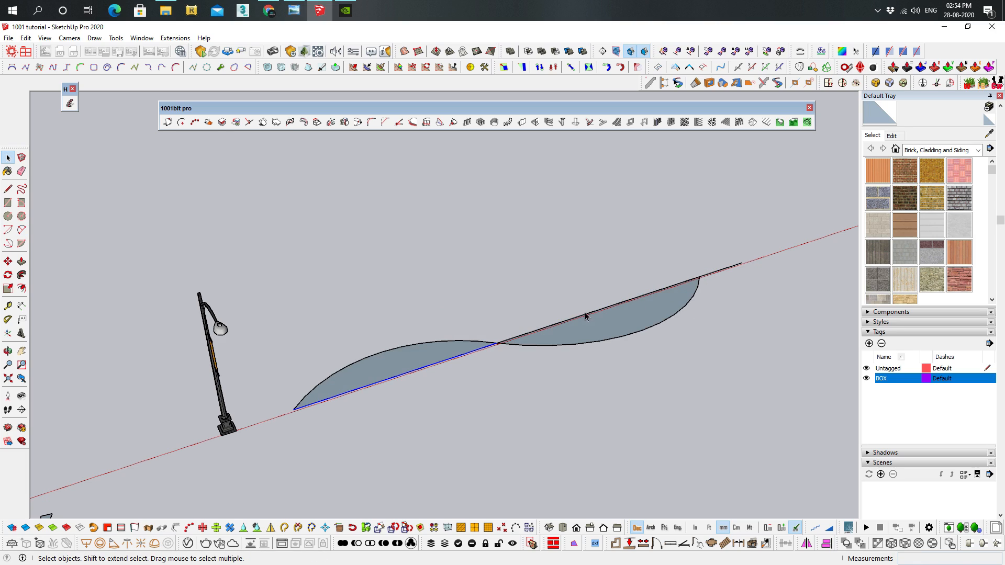
Delete the straight line segments under the arcs and the leftover piece past their end, keeping only the S-shaped path
key("Delete")
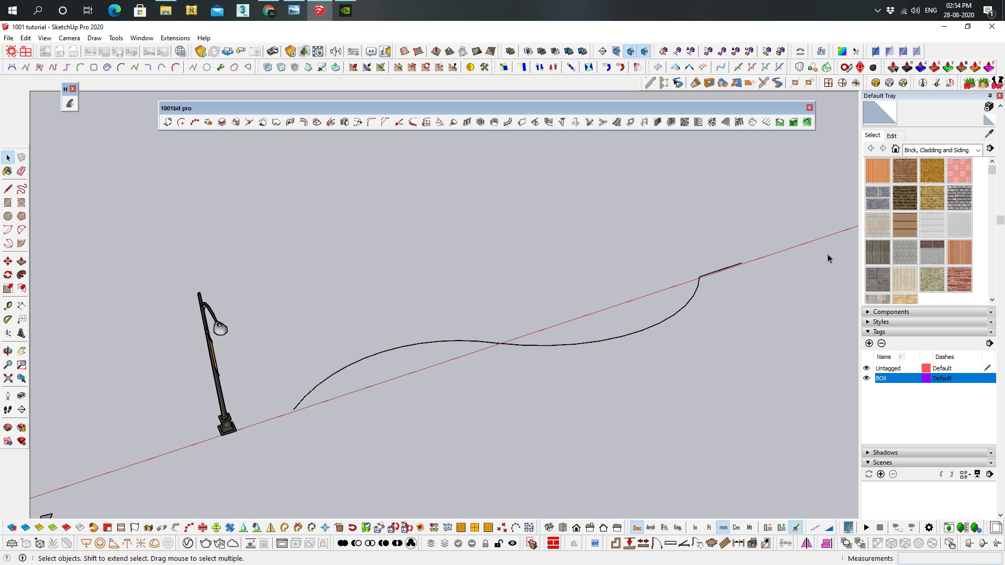
left_click_drag(722, 245, 722, 245)
key("Delete")
Select both arcs of the S-shaped path and join them into a single curve
left_click(575, 346)
scroll(520, 352, "up", 5)
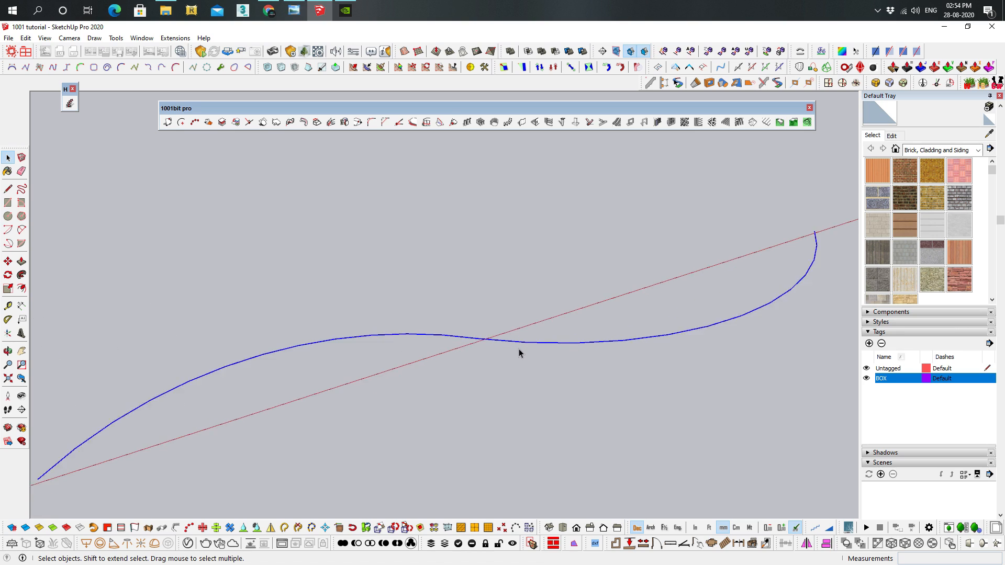
scroll(442, 343, "down", 5)
middle_click_drag(442, 343, 451, 260)
left_click(285, 533)
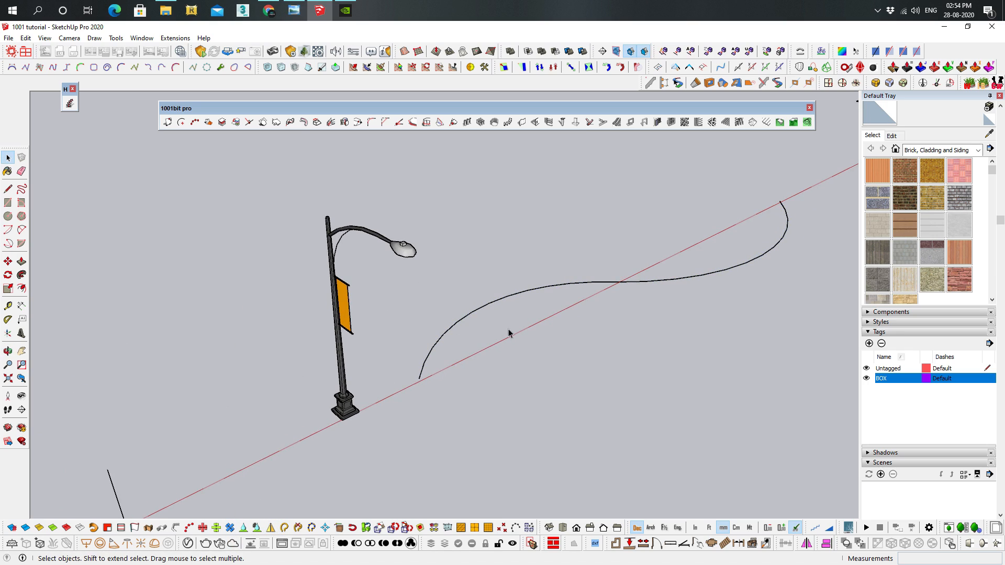
middle_click_drag(535, 244, 369, 372)
left_click(377, 366)
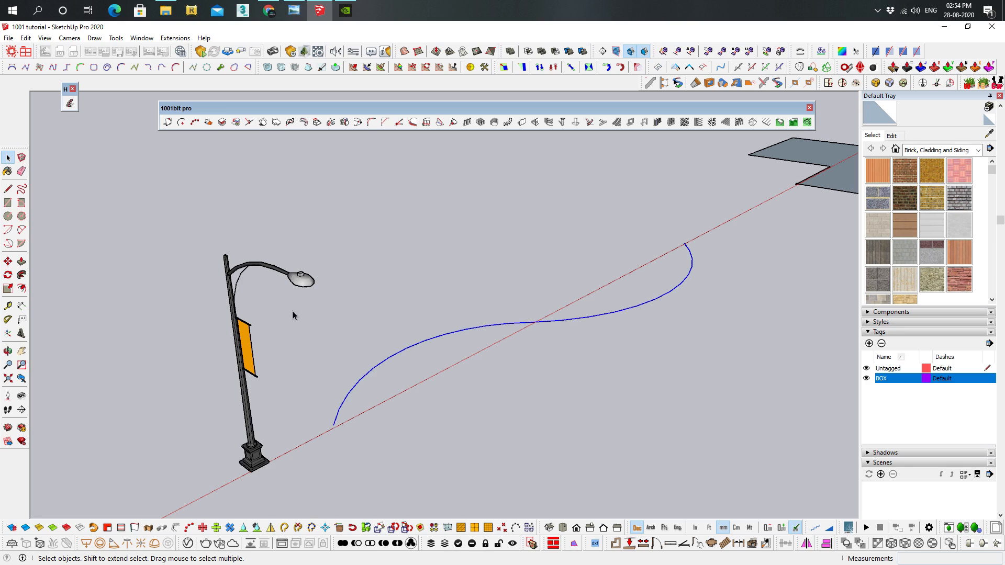
Try to create a path array with only the street lamp selected
left_click(233, 267)
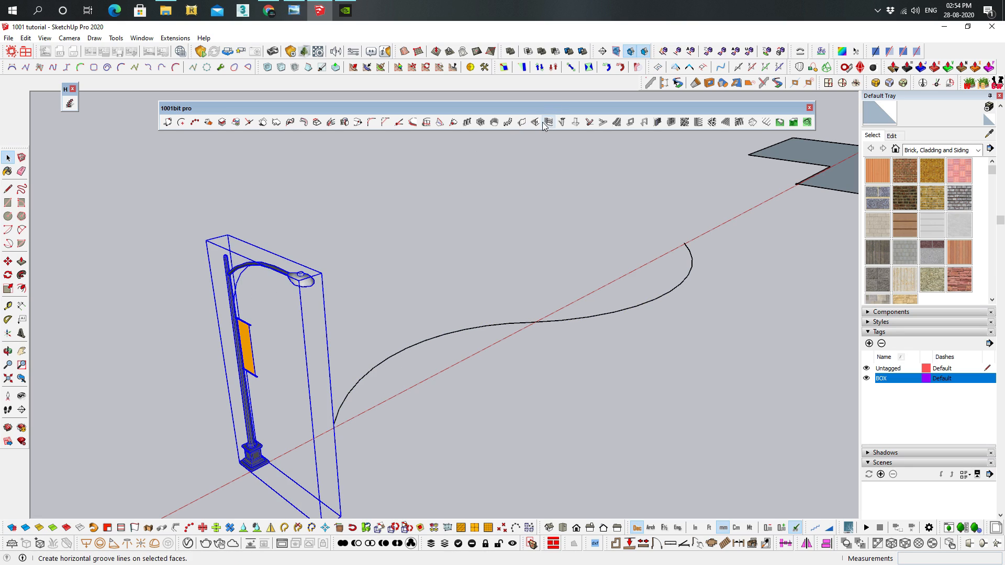
left_click(507, 124)
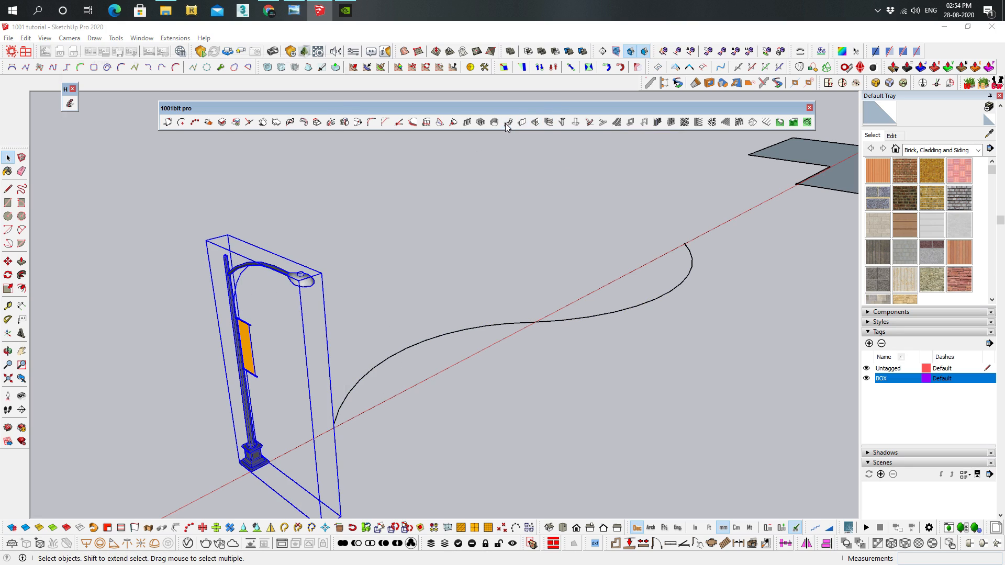
left_click(95, 363)
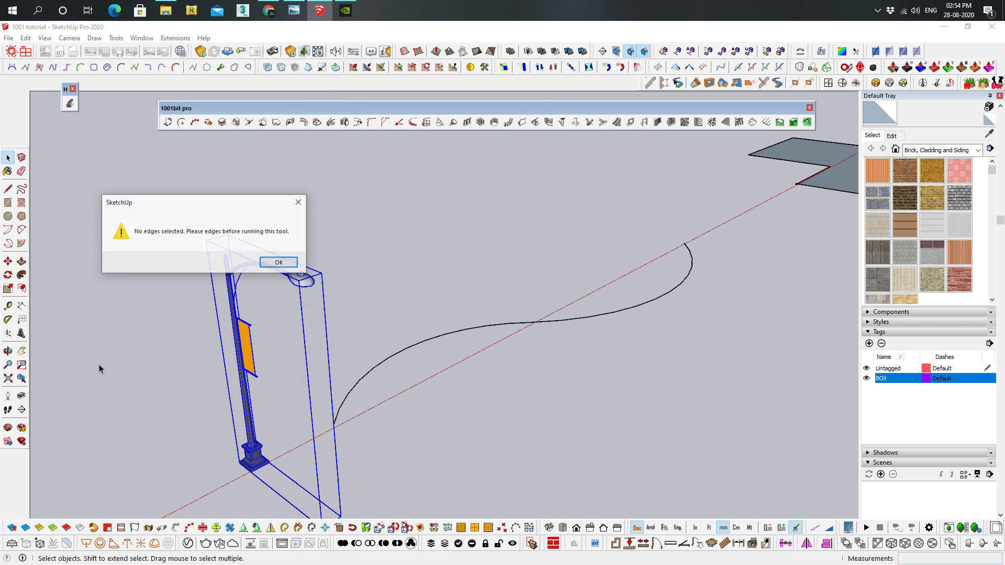
left_click(279, 263)
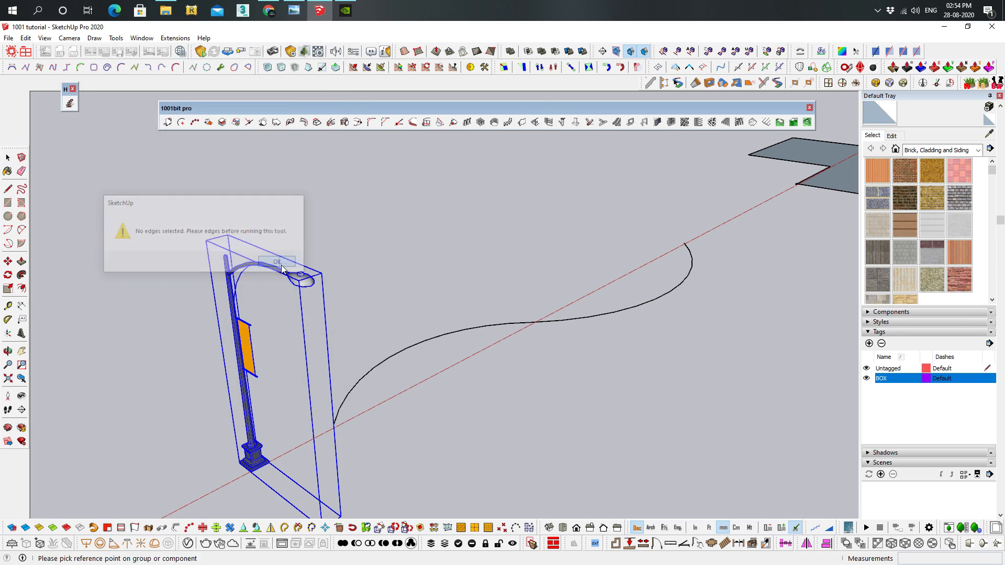
key("space")
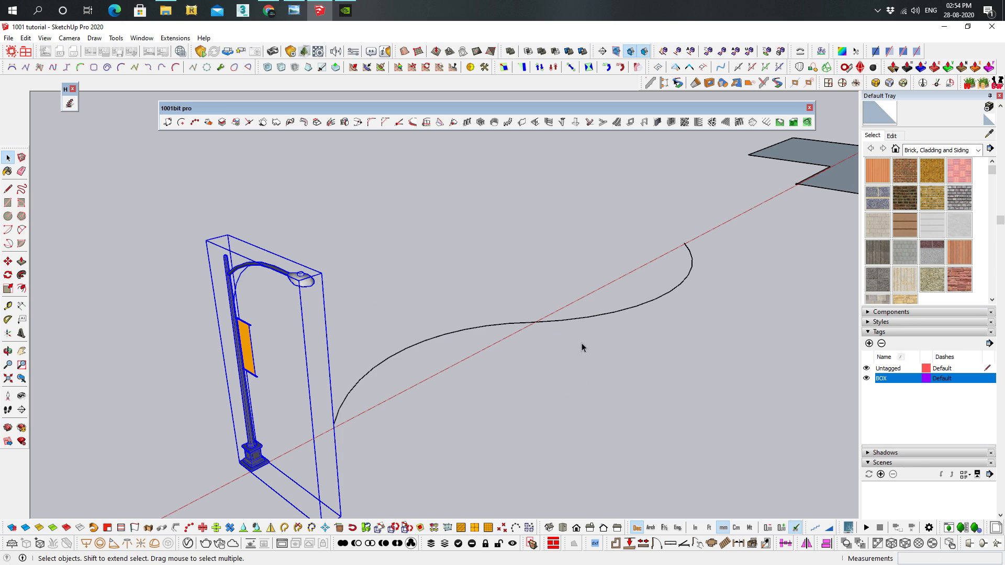
Create a path array of 10 evenly distributed street lamps along the S-shaped curve, with entities at both ends
left_click_drag(609, 349, 198, 234)
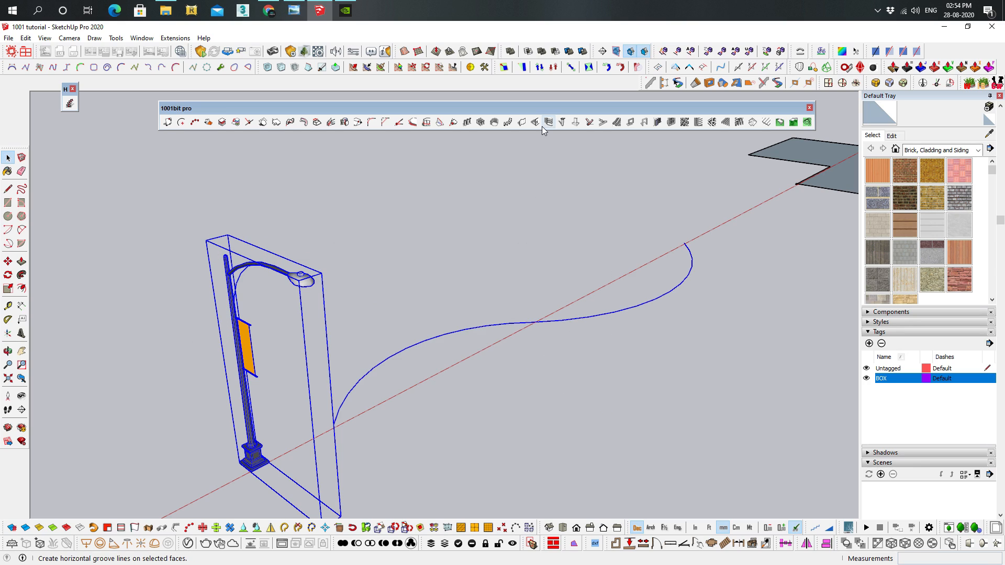
left_click(508, 122)
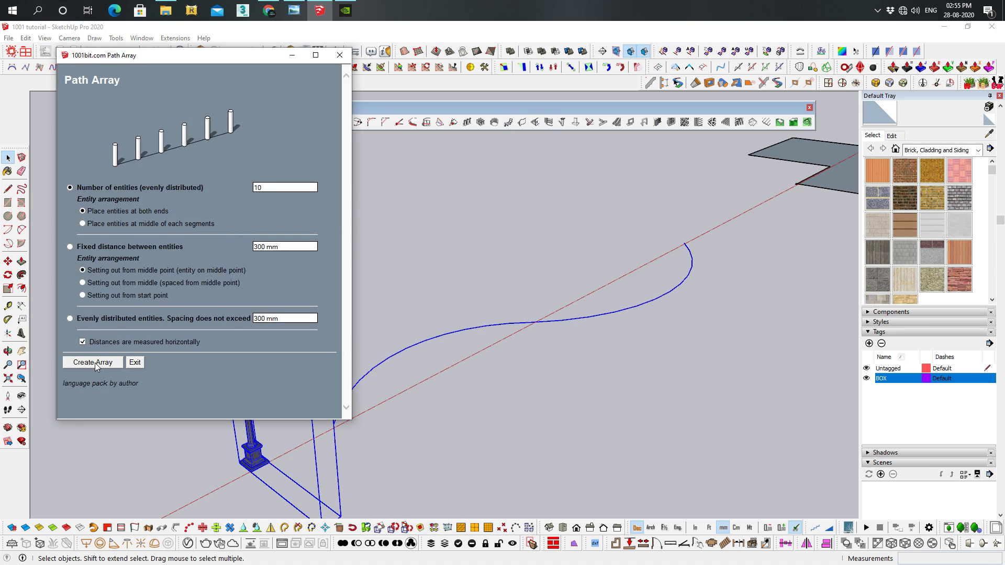
left_click(96, 363)
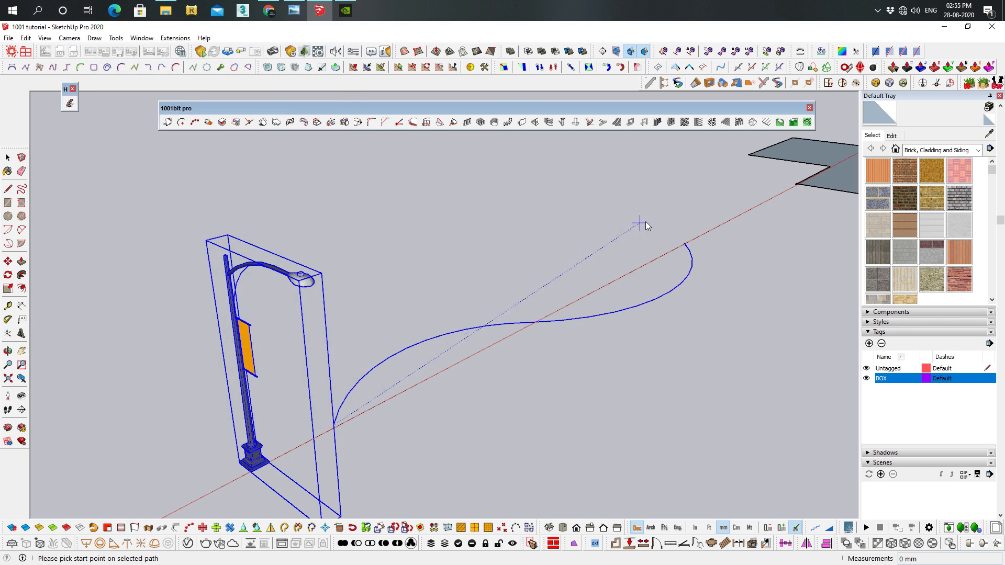
left_click(685, 243)
middle_click_drag(639, 359, 301, 360)
middle_click_drag(617, 398, 534, 333)
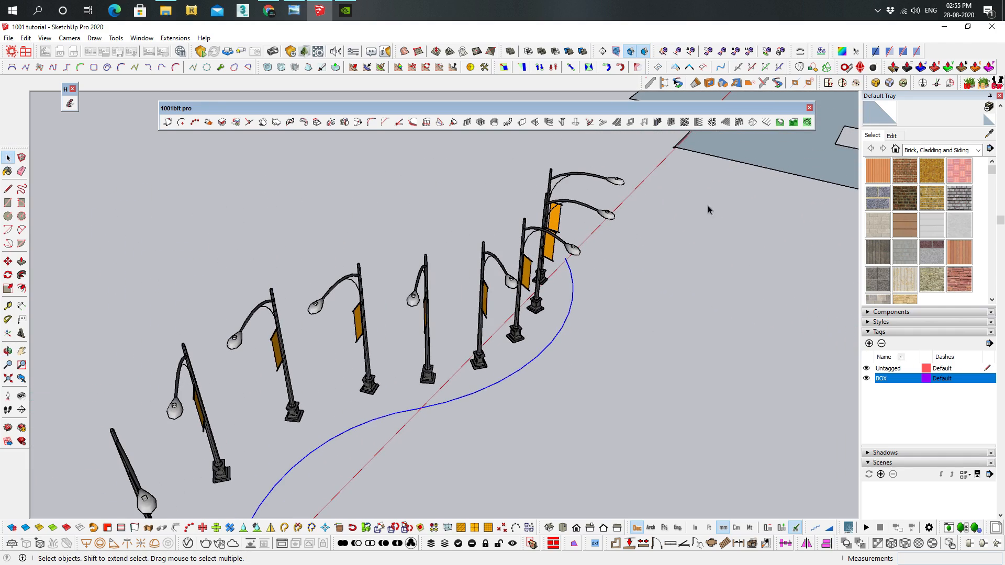
Examine the cross-shaped face and the small separate square beside it, past the row of street lamps
middle_click_drag(446, 355, 398, 364)
scroll(403, 365, "down", 4)
middle_click_drag(595, 373, 314, 417, "shift")
middle_click_drag(560, 302, 392, 372, "shift")
scroll(512, 337, "up", 2)
scroll(539, 304, "up", 2)
scroll(530, 162, "up", 1)
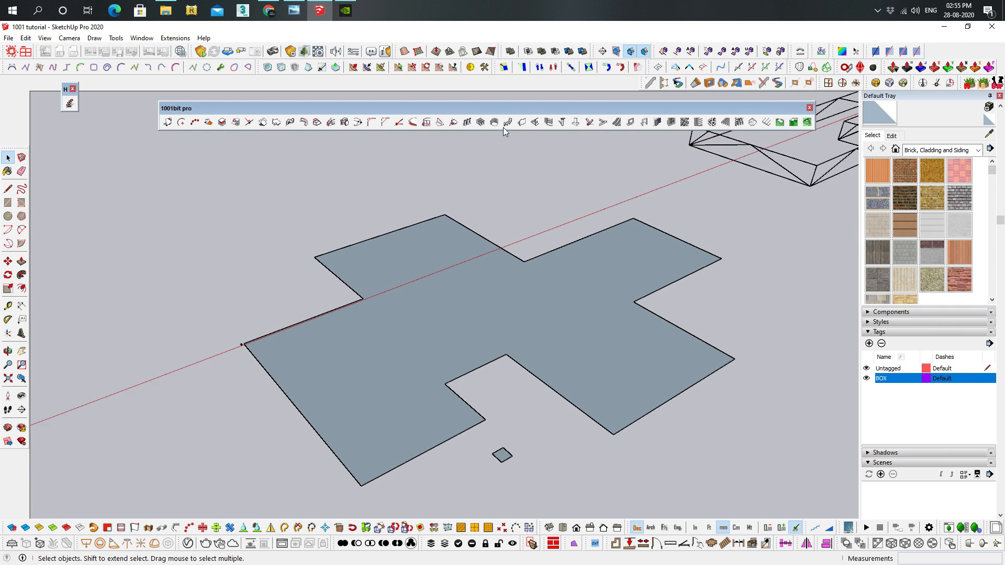
middle_click_drag(394, 342, 405, 326, "shift")
middle_click_drag(343, 352, 339, 343)
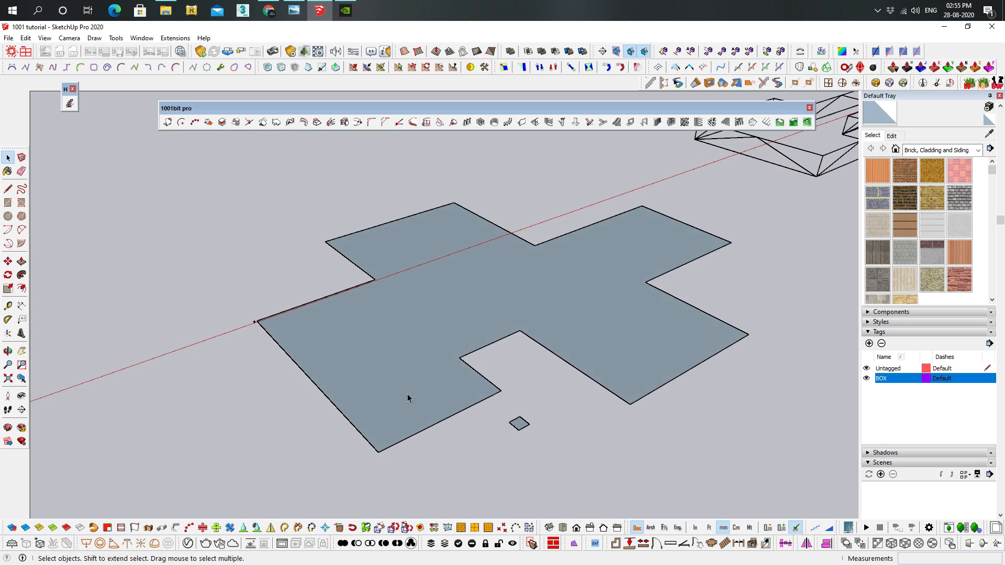
Set up a type 1 vertical wall in Create Walls with right alignment, a new wall thickness and 3000 mm height
middle_click_drag(520, 236, 451, 363)
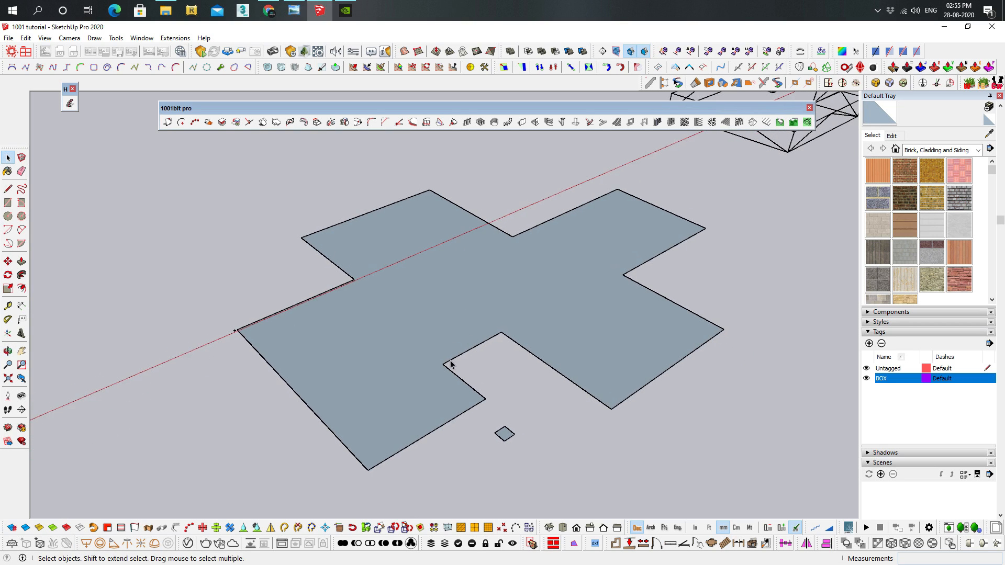
double_click(427, 318)
key("Escape")
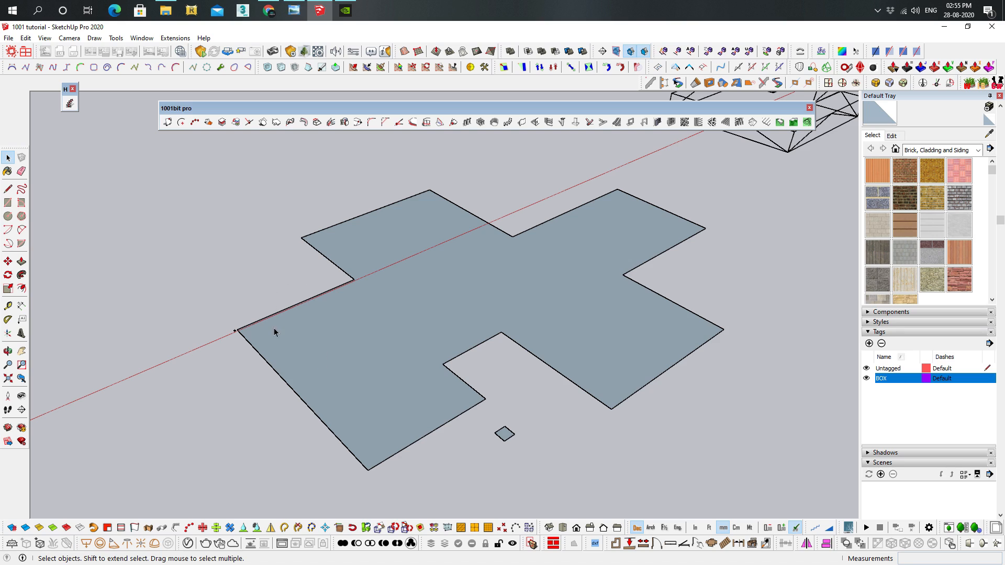
mouse_move(392, 254)
middle_mouse_down()
mouse_move(388, 235)
mouse_move(394, 244)
middle_mouse_up()
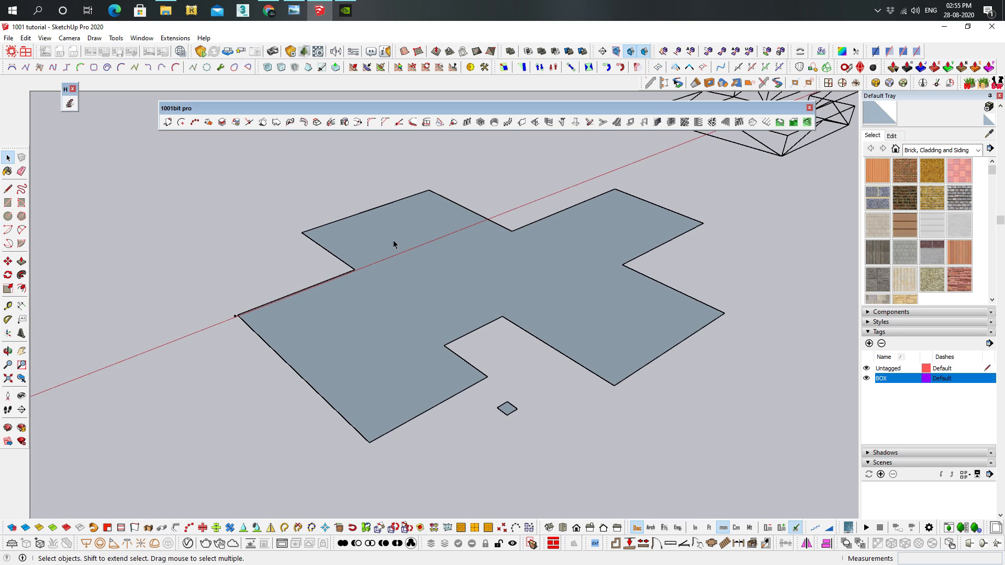
left_click(523, 122)
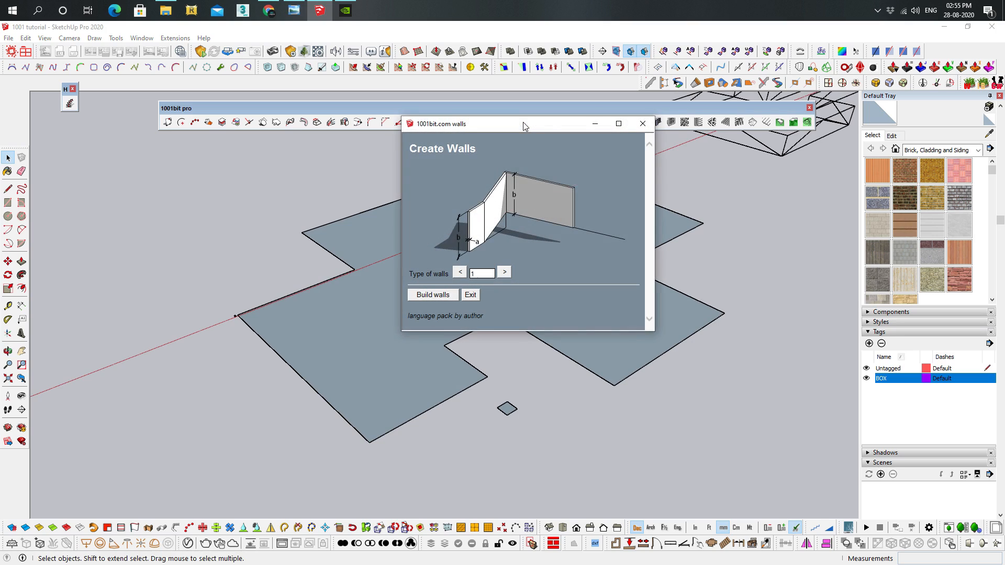
left_click(504, 271)
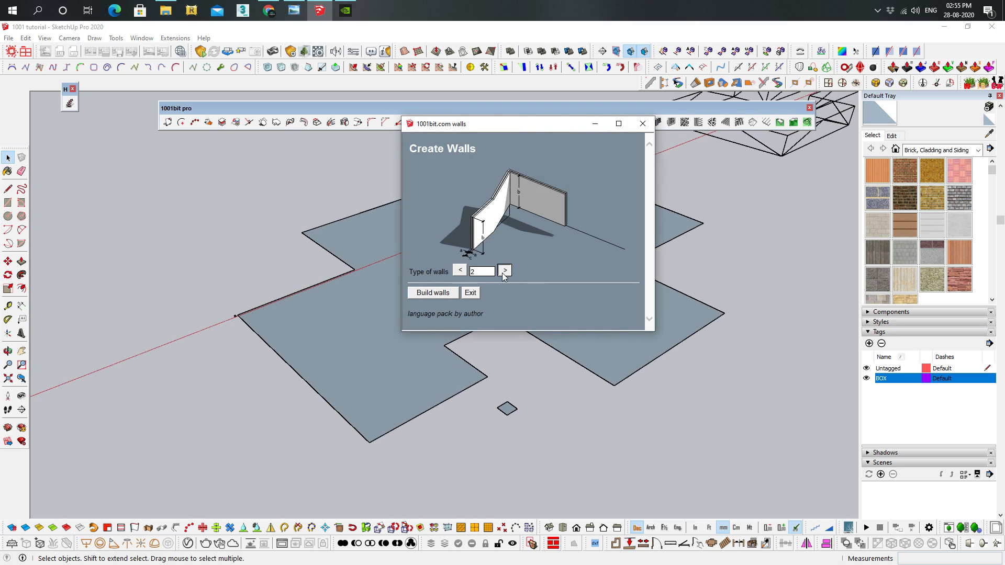
left_click(504, 271)
left_click(459, 270)
left_click(460, 270)
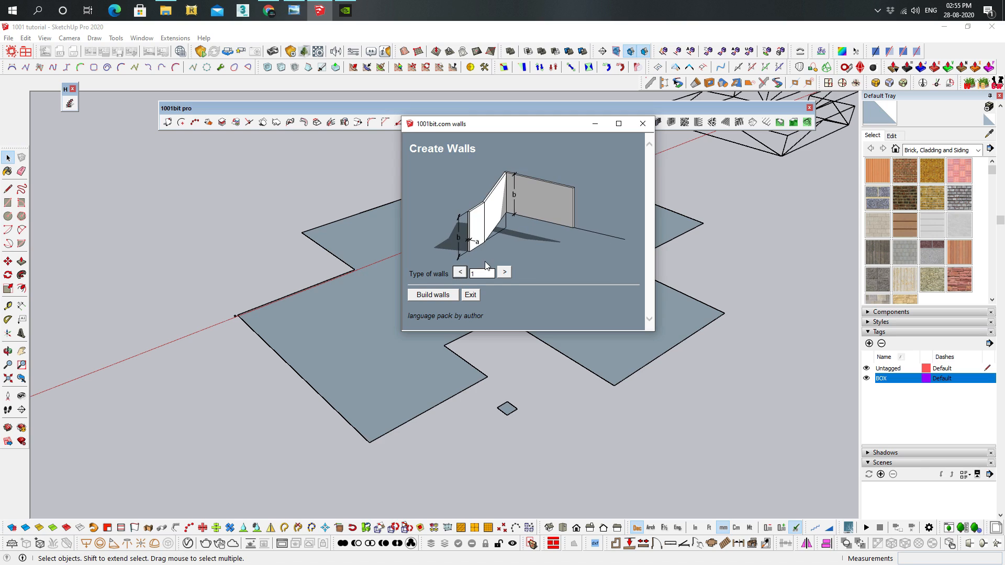
left_click(441, 295)
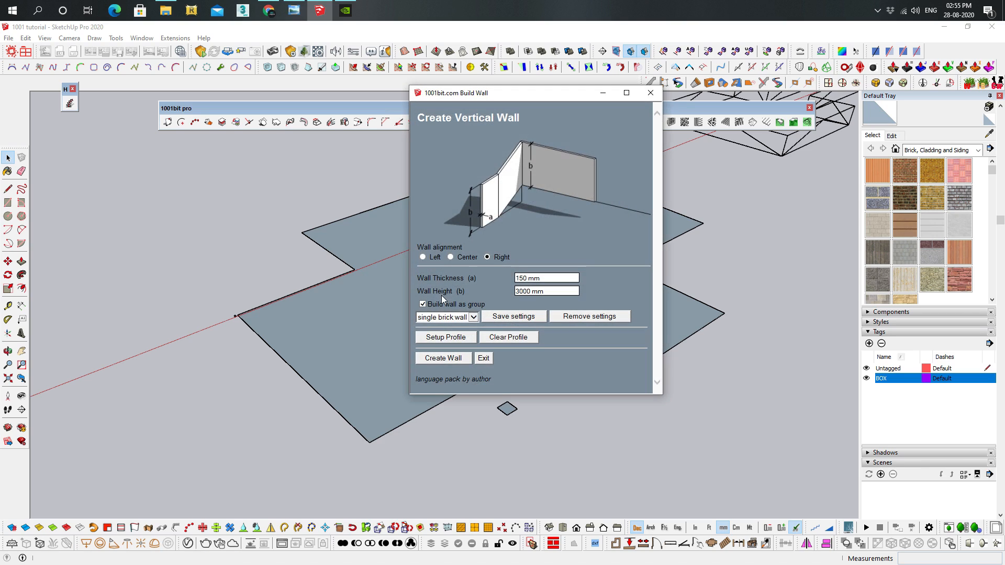
left_click_drag(548, 277, 435, 276)
type("2")
left_click(450, 360)
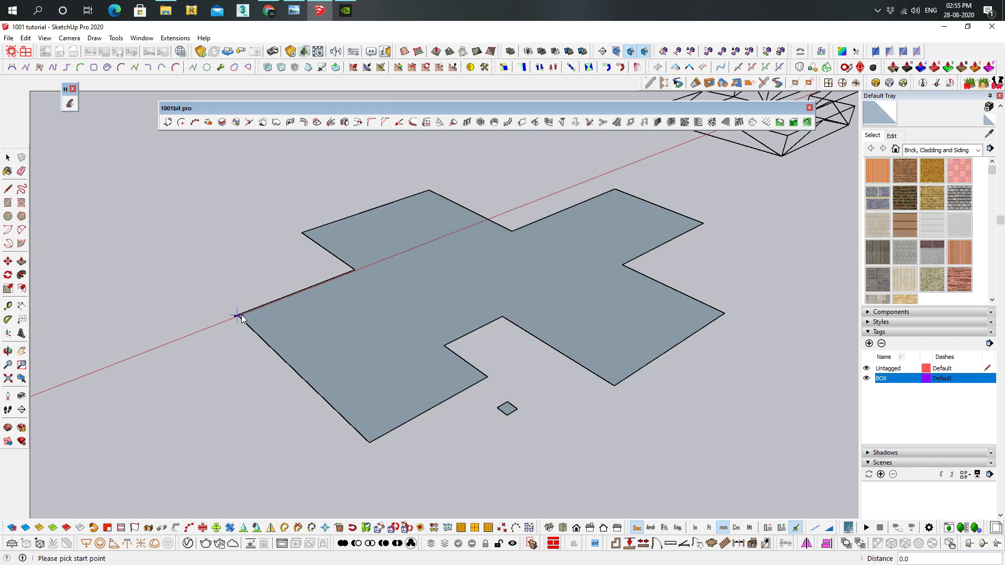
Build an eight-segment wall along the cross-shaped face's outline, from its corner on the red axis past the side with the small square
scroll(319, 322, "up", 3)
left_click(318, 322)
left_click(395, 432)
left_click(460, 387)
left_click(439, 359)
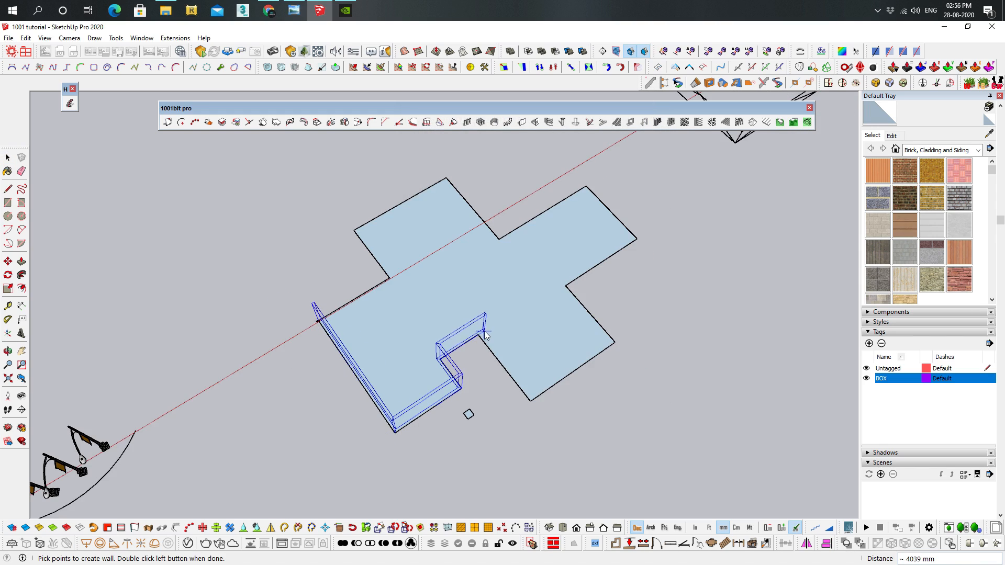
left_click(479, 335)
left_click(532, 401)
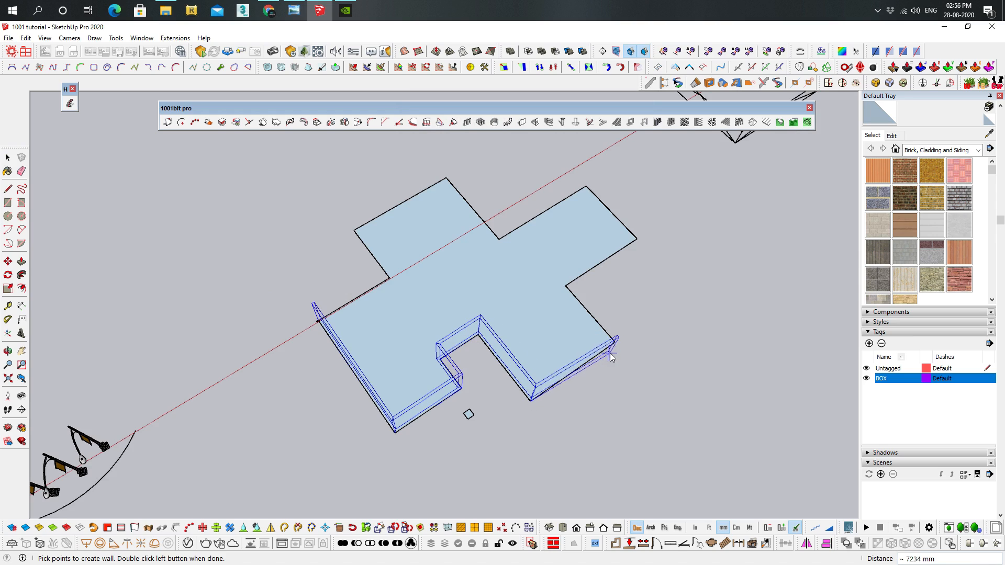
left_click(615, 343)
left_click(562, 282)
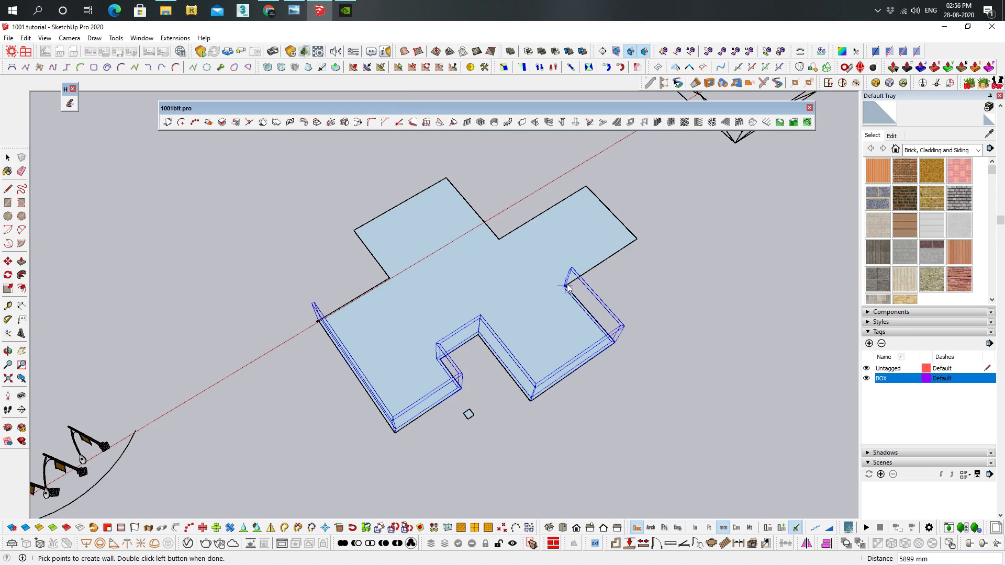
double_click(636, 241)
middle_click_drag(638, 410, 475, 369)
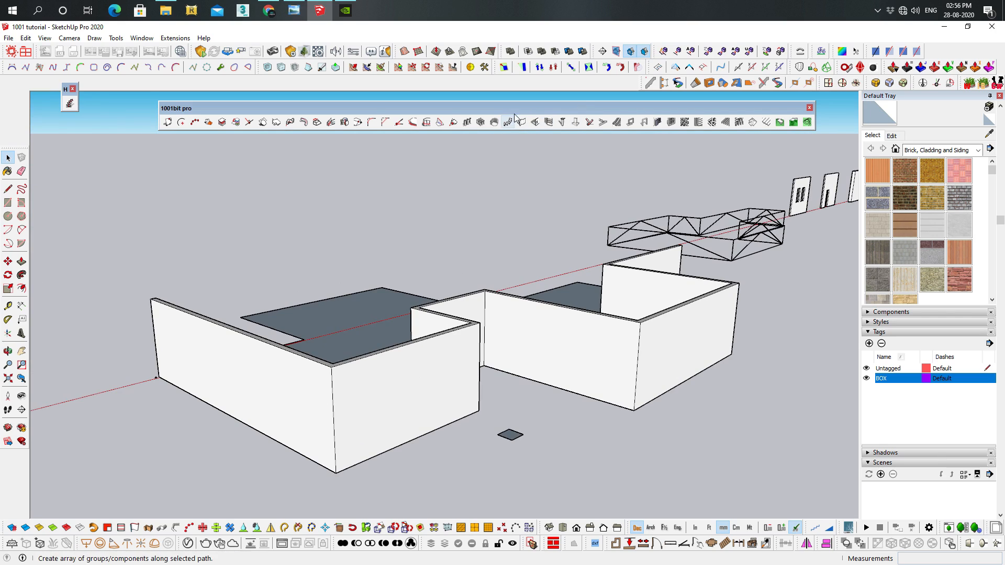
Set up a wall opening 1500 mm wide and 1500 mm high with the Create Wall Opening tool
left_click(536, 122)
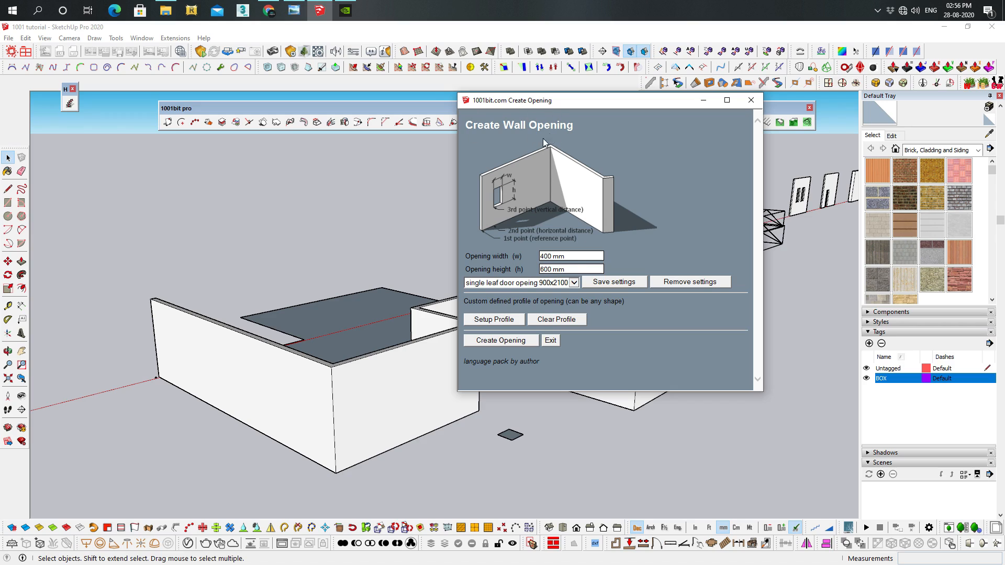
triple_click(572, 257)
type("1500")
key("Tab")
type("1500")
left_click(513, 345)
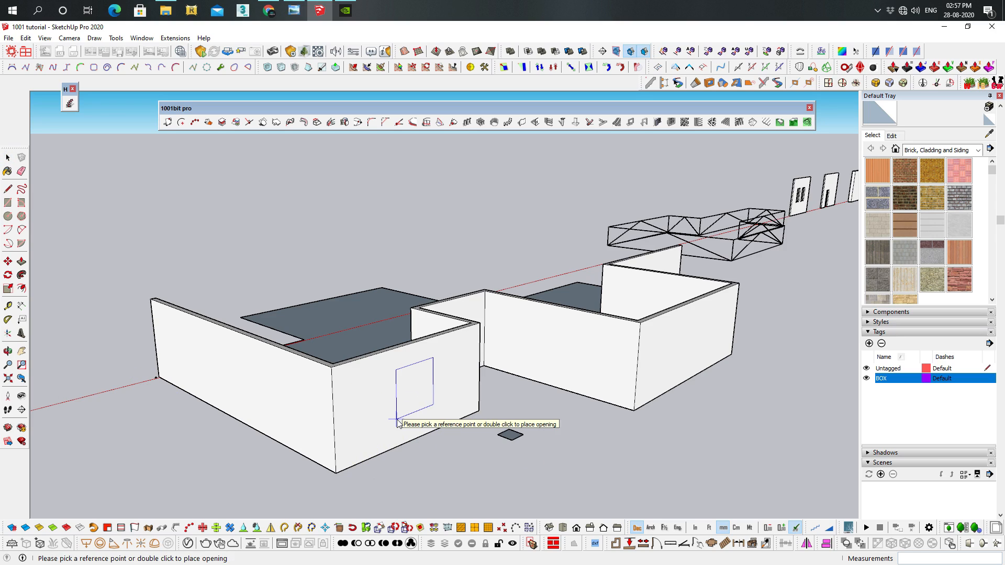
Cut the opening into the wall segment nearest the small square's near side, 600 mm above the wall's base
scroll(391, 403, "up", 3)
scroll(359, 370, "down", 1)
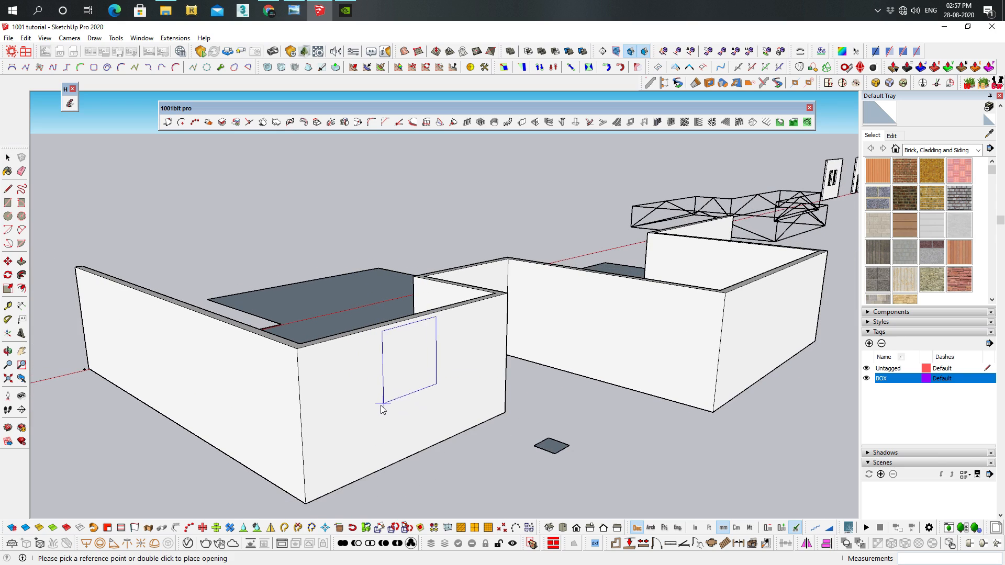
left_click(367, 479)
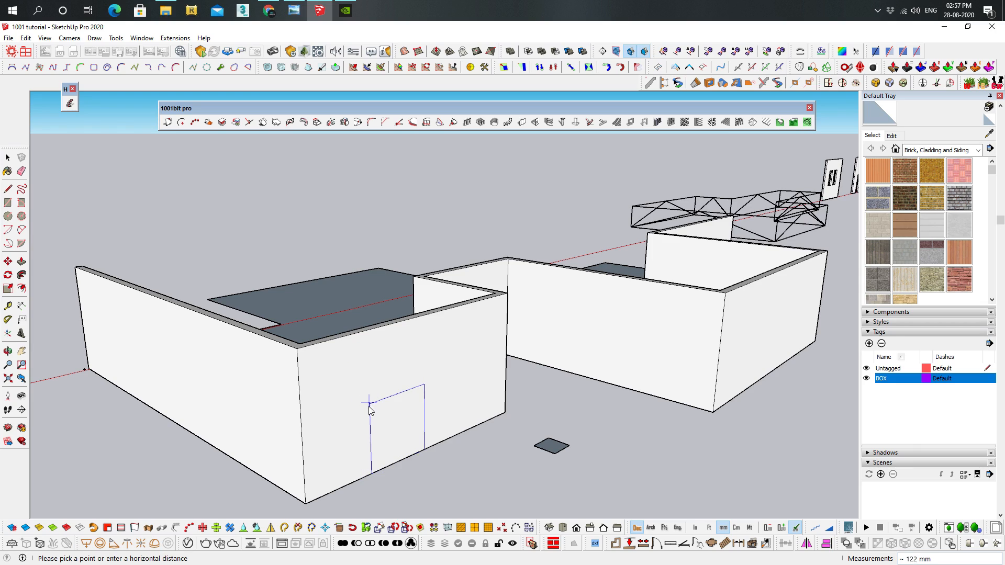
left_click(365, 421)
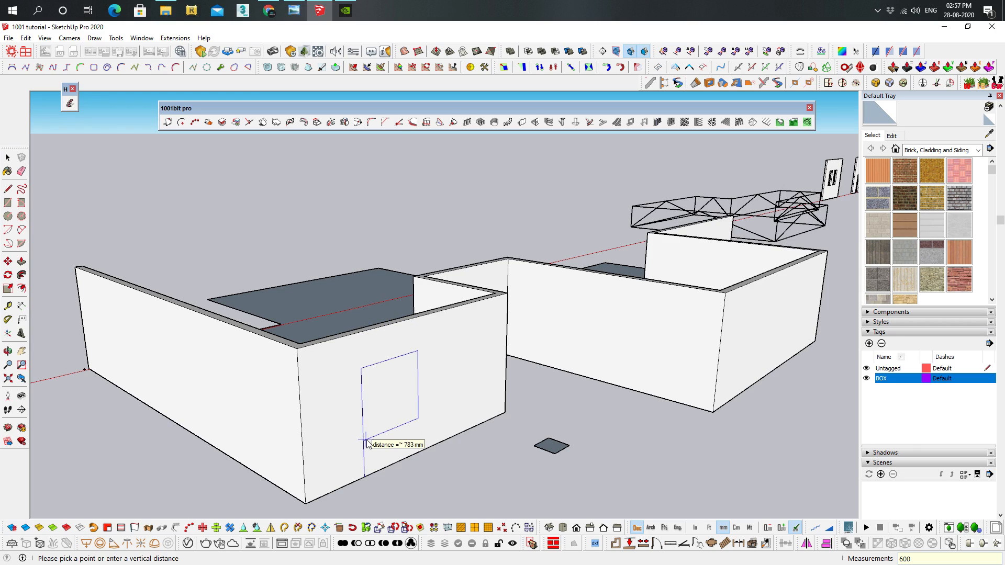
key("Return")
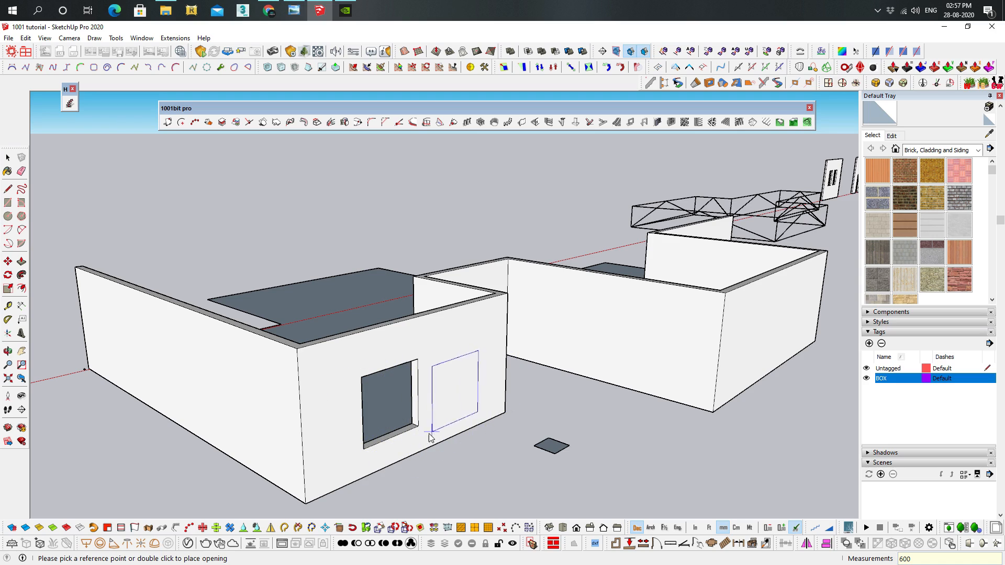
key("space")
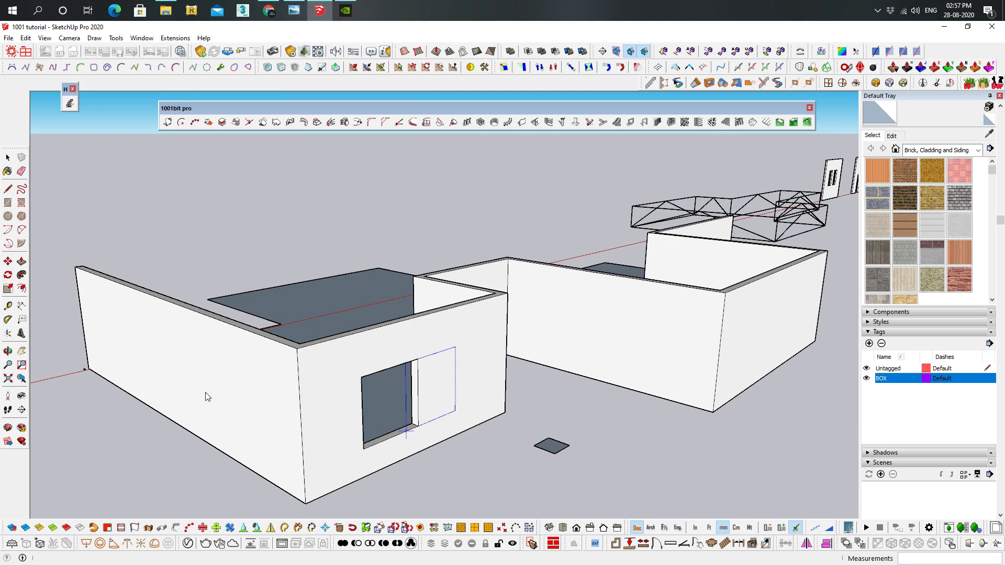
Cut two more openings of the same size in the adjoining long wall that starts on the red axis
middle_click_drag(208, 396, 206, 399)
key("space")
middle_click_drag(320, 367, 300, 379)
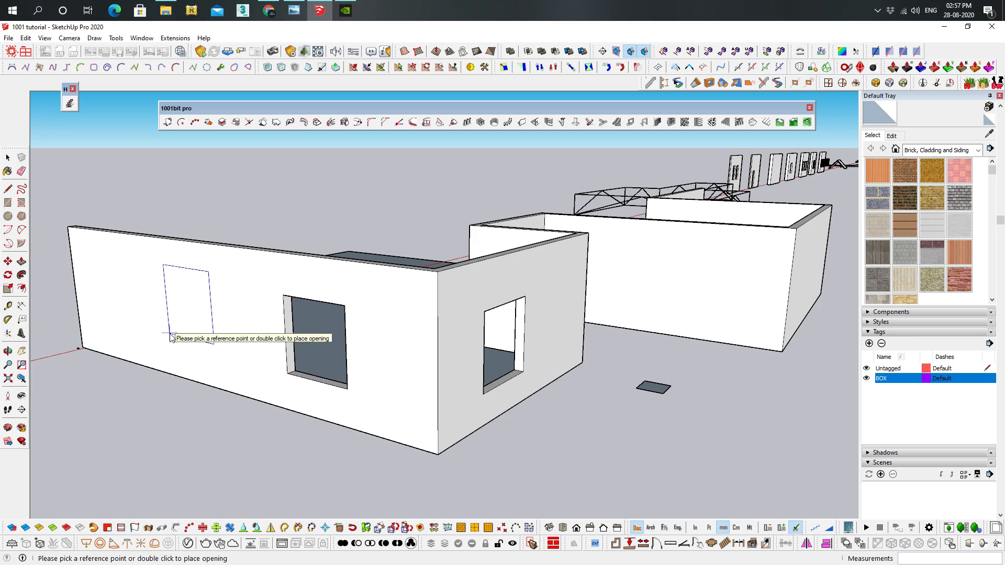
middle_click_drag(813, 402, 713, 302)
key("space")
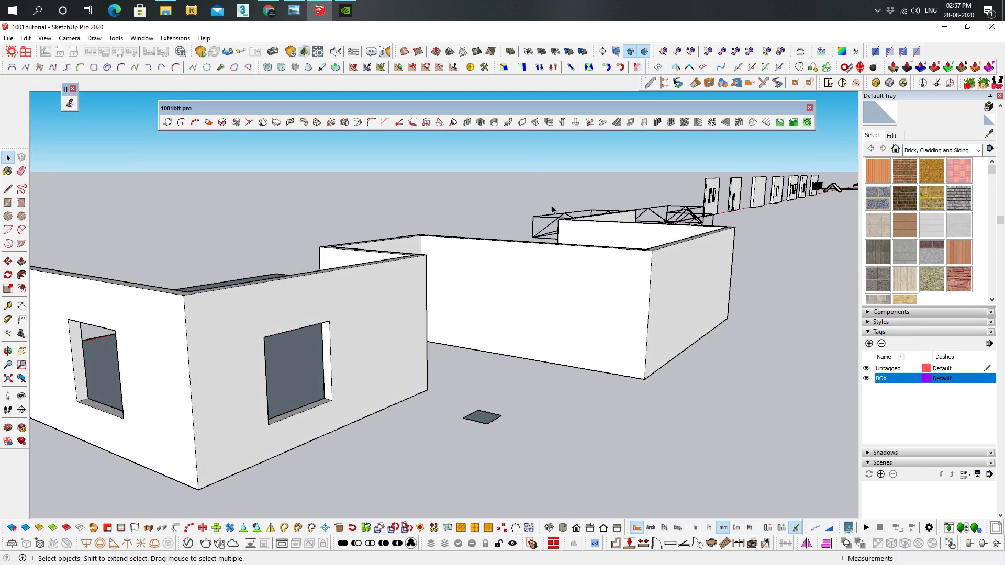
Cut a 1500 by 1500 mm opening in the wall behind the small square, 600 mm above the base
left_click(535, 122)
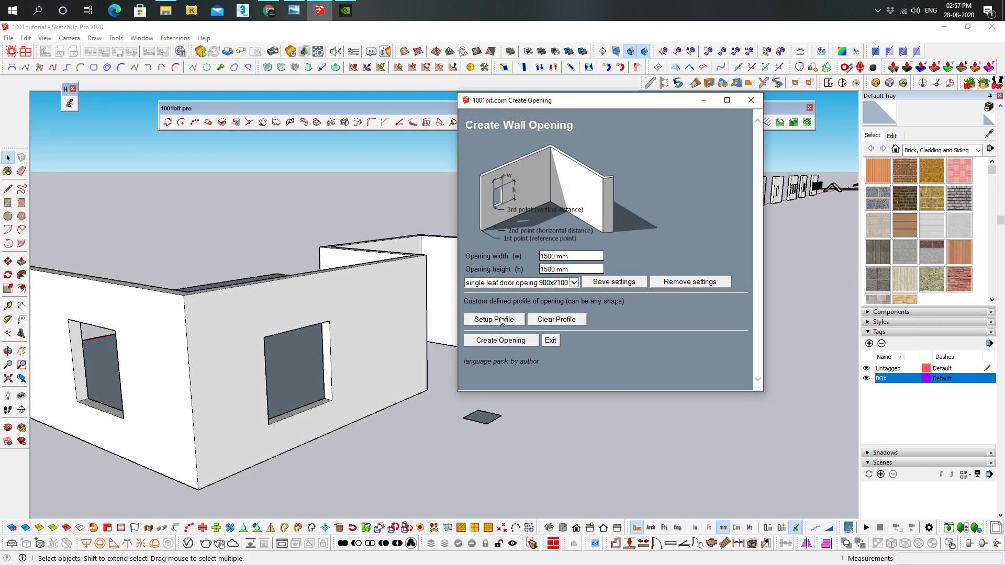
left_click(493, 341)
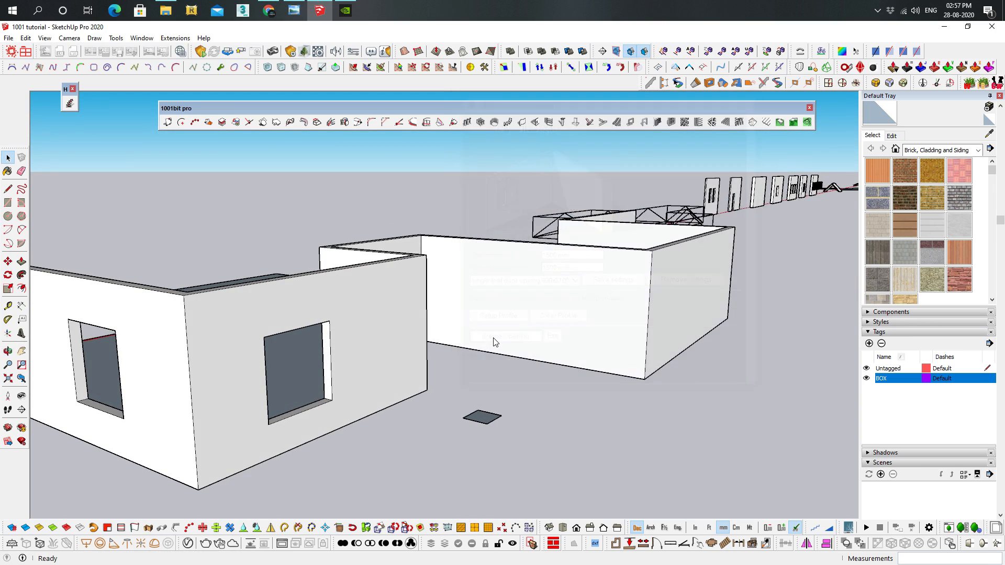
left_click(544, 365)
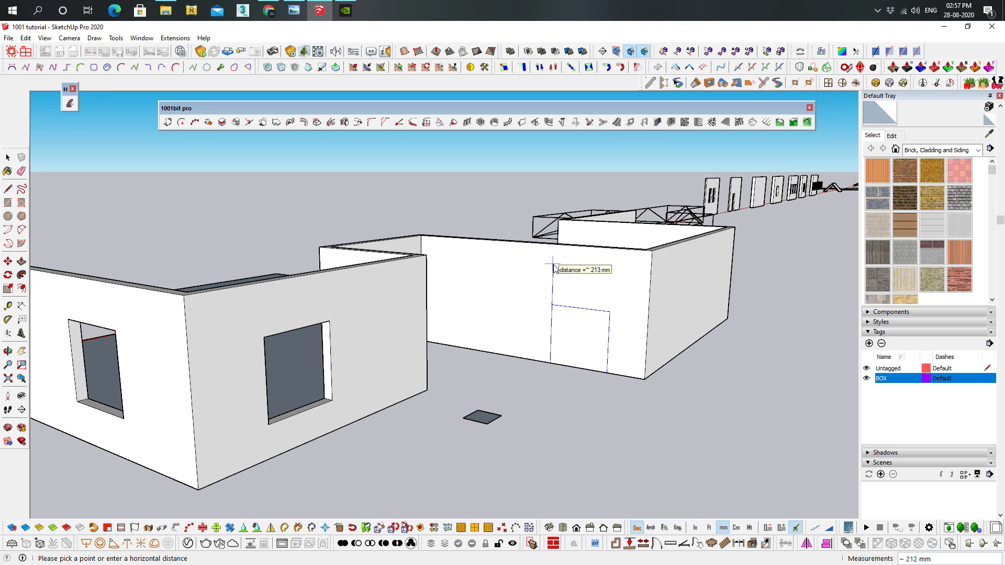
left_click(549, 291)
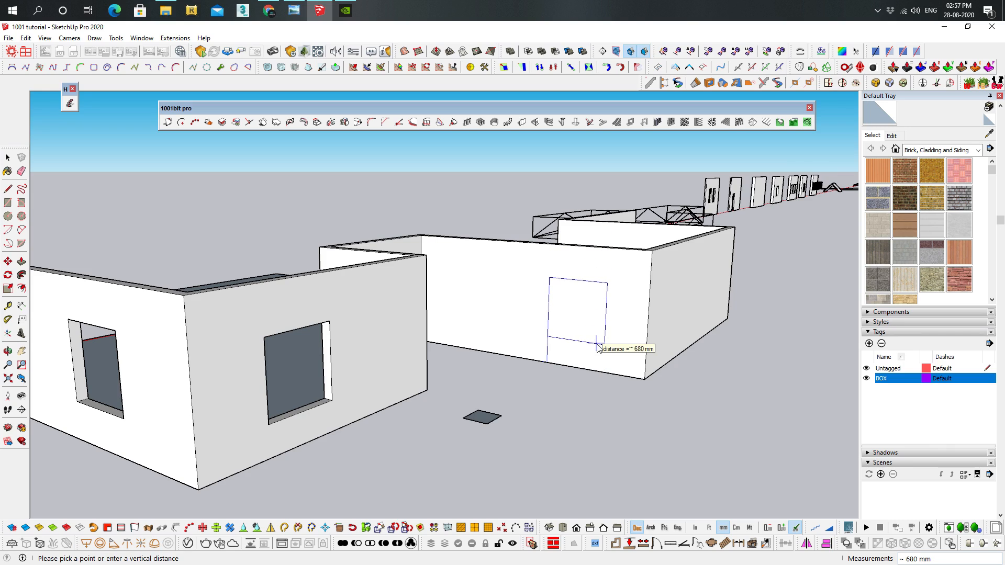
type("600")
key("Return")
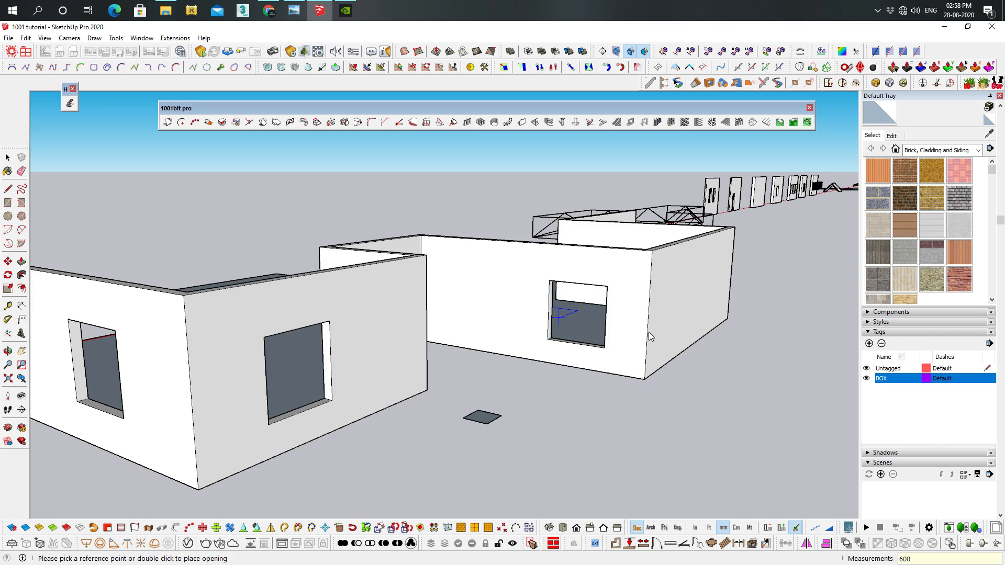
key("space")
key("space")
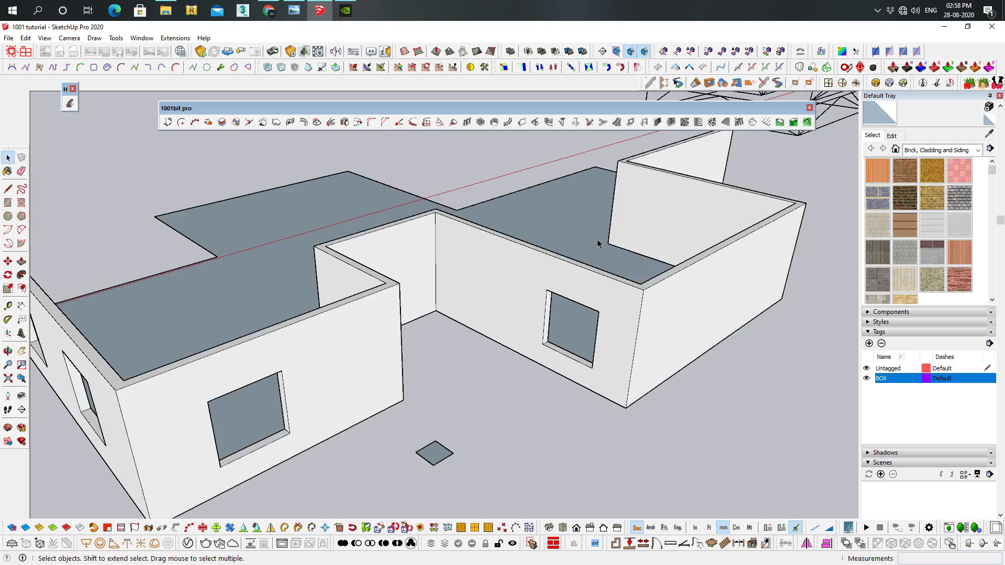
Set up grooves for the blank wall face beside the latest opening: 50 mm external and internal dimensions, 25 mm depth, 300 mm spacing
middle_click_drag(598, 240, 608, 160)
middle_click_drag(547, 262, 540, 299)
double_click(532, 332)
left_click(487, 365)
middle_click_drag(487, 364, 525, 375)
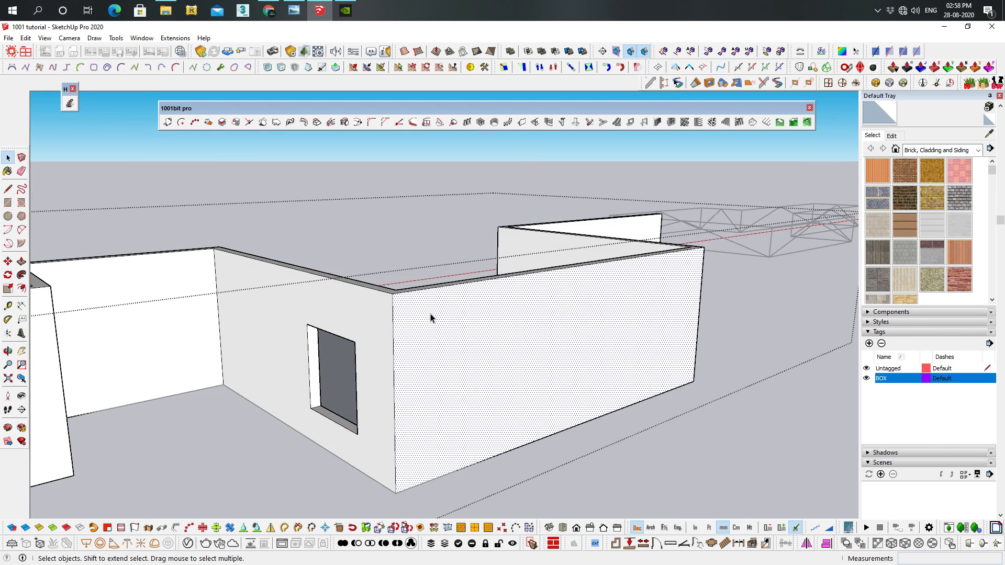
left_click(548, 122)
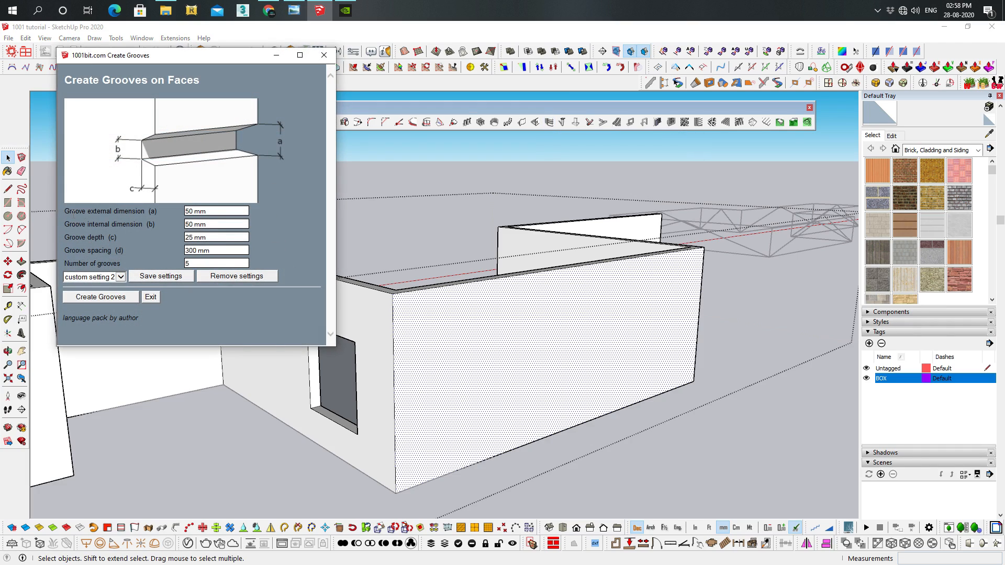
triple_click(210, 211)
left_click(210, 223)
left_click(211, 251)
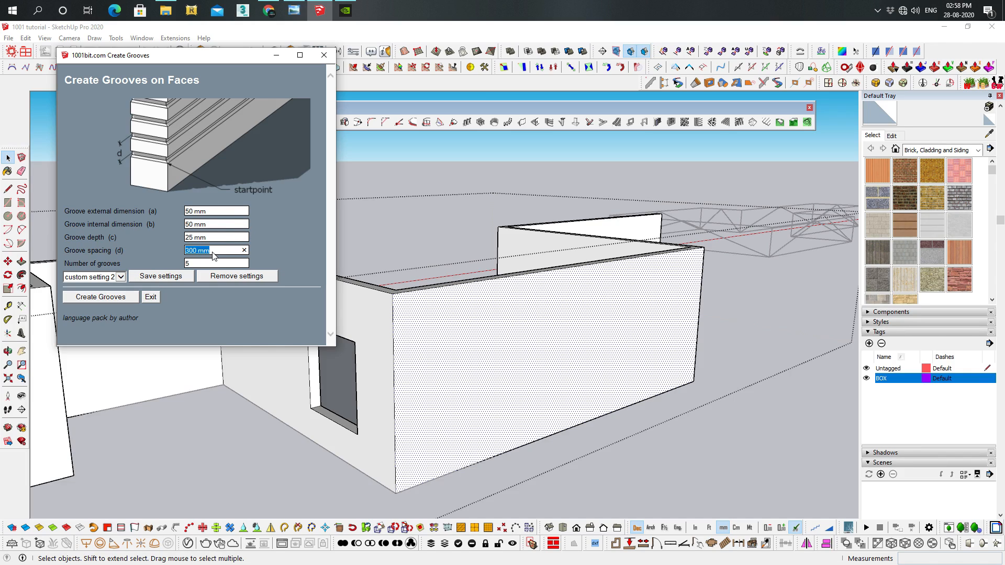
left_click(204, 263)
left_click(85, 297)
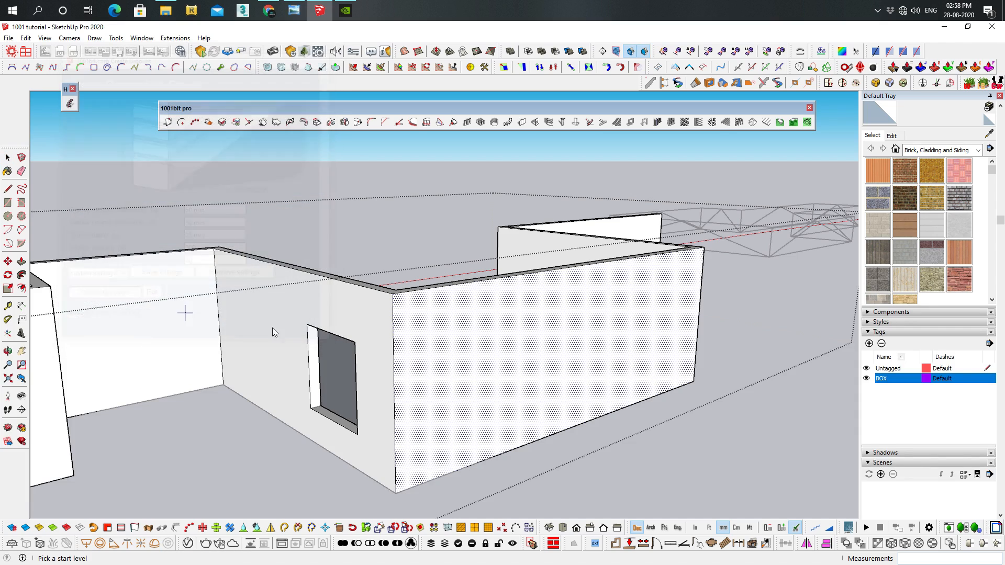
Create the horizontal grooves on the selected wall face, with the start level at its bottom edge
left_click(511, 449)
left_click(515, 321)
middle_click_drag(516, 320, 747, 395)
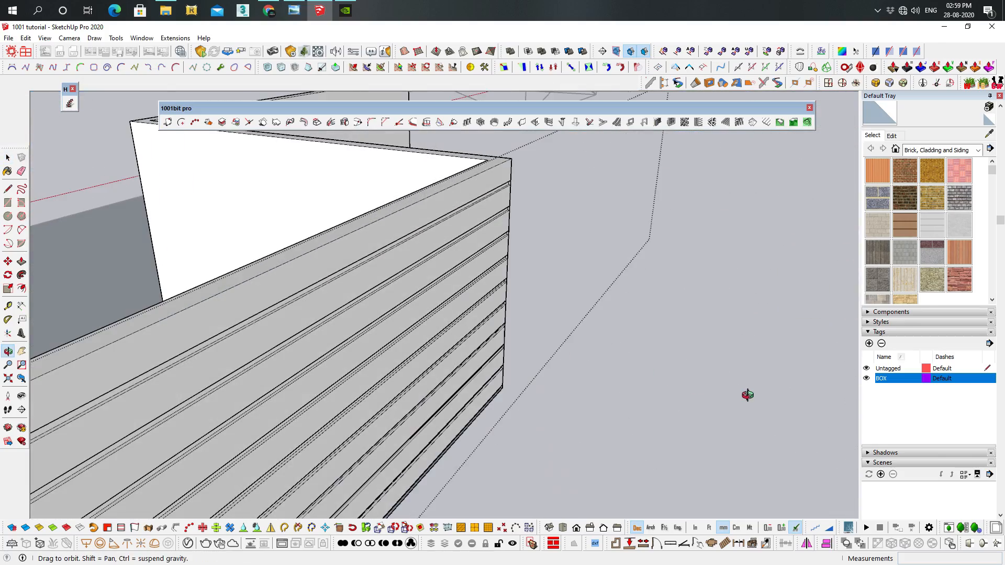
middle_click_drag(628, 389, 329, 327)
Create horizontal grooves on the long wall face with two window openings: 50 mm external and internal dimensions, 25 mm depth, 300 mm spacing, 20 grooves
scroll(386, 343, "down", 5)
middle_click_drag(386, 342, 287, 408)
scroll(219, 372, "down", 5)
middle_click_drag(219, 373, 579, 316, "shift")
scroll(333, 339, "up", 5)
middle_click_drag(332, 339, 281, 327, "shift")
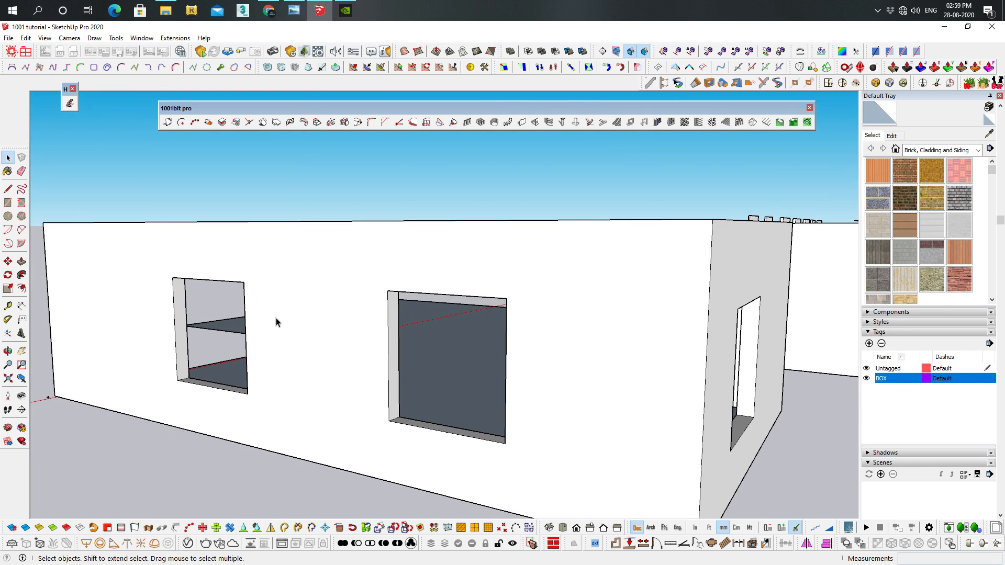
scroll(398, 277, "down", 2)
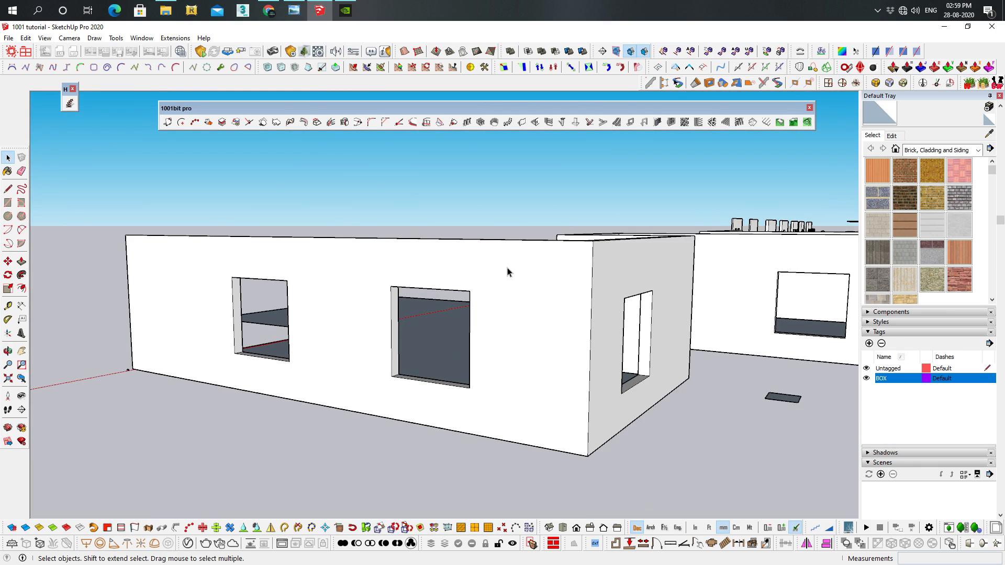
double_click(510, 297)
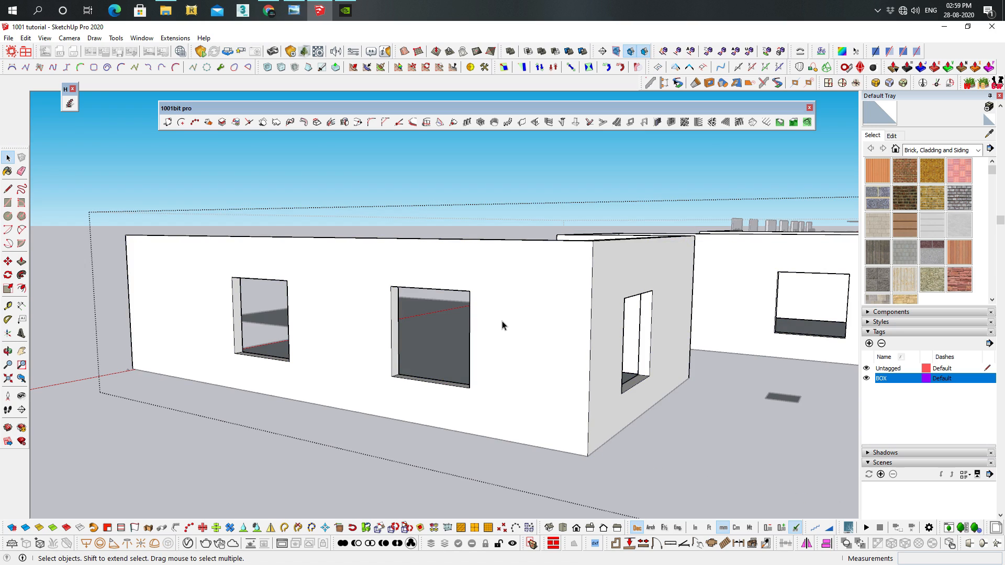
left_click(522, 271)
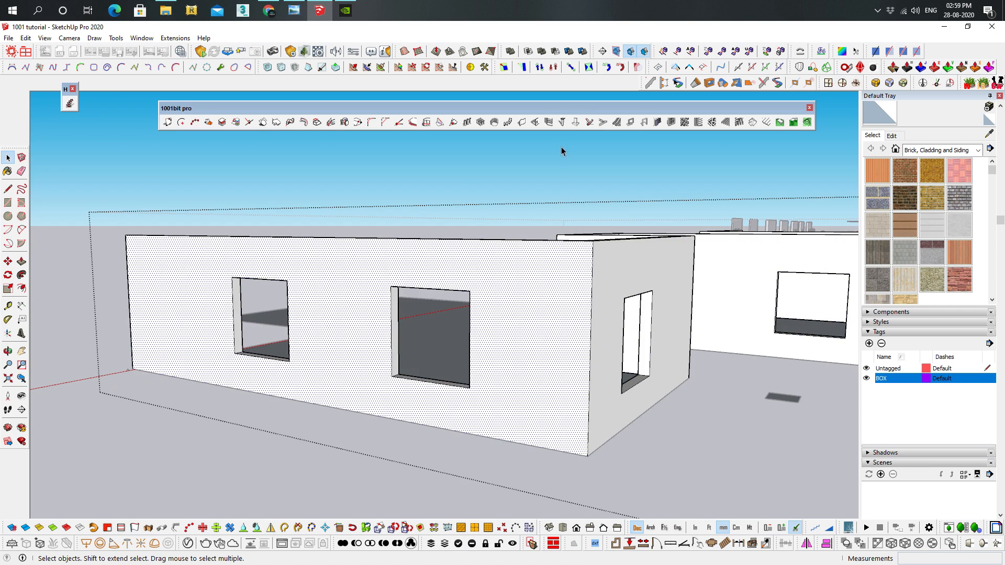
left_click(549, 122)
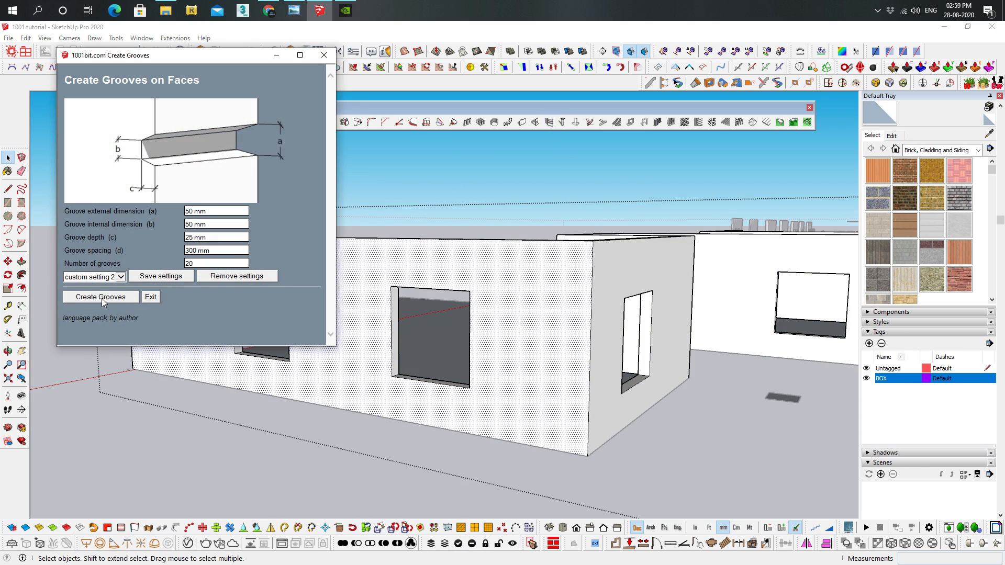
left_click(101, 297)
left_click(344, 250)
left_click(479, 318)
Start building a vertical column of type 4, the one with a moulded base and capital
middle_click_drag(488, 355, 451, 249)
middle_click_drag(841, 195, 788, 222)
scroll(788, 222, "down", 5)
scroll(569, 317, "up", 8)
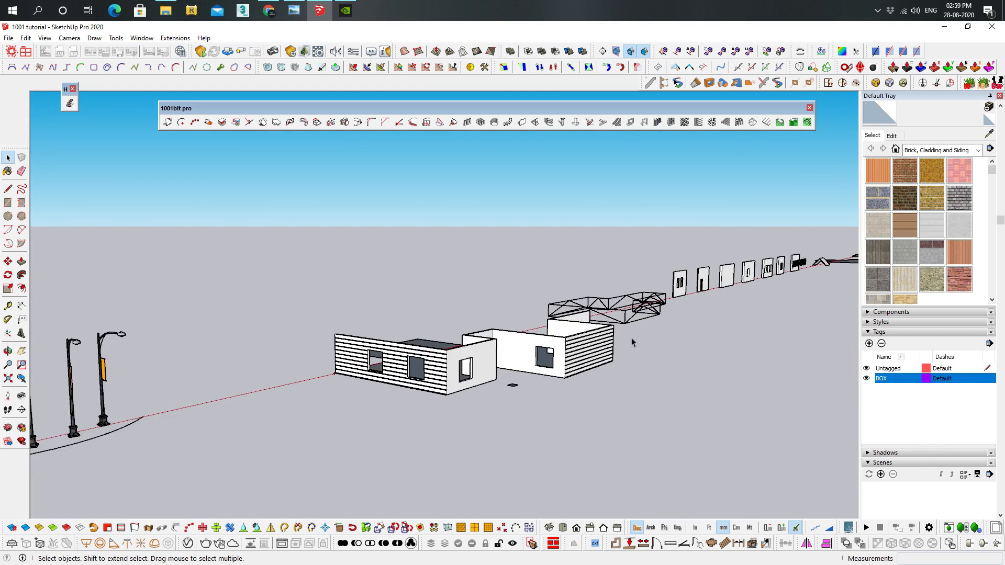
middle_click_drag(631, 340, 574, 350)
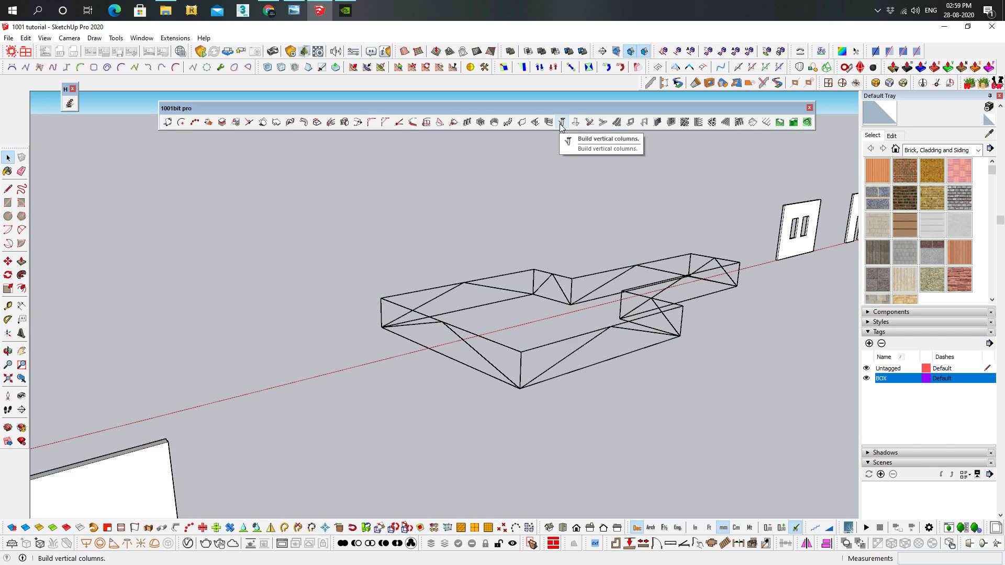
left_click(561, 124)
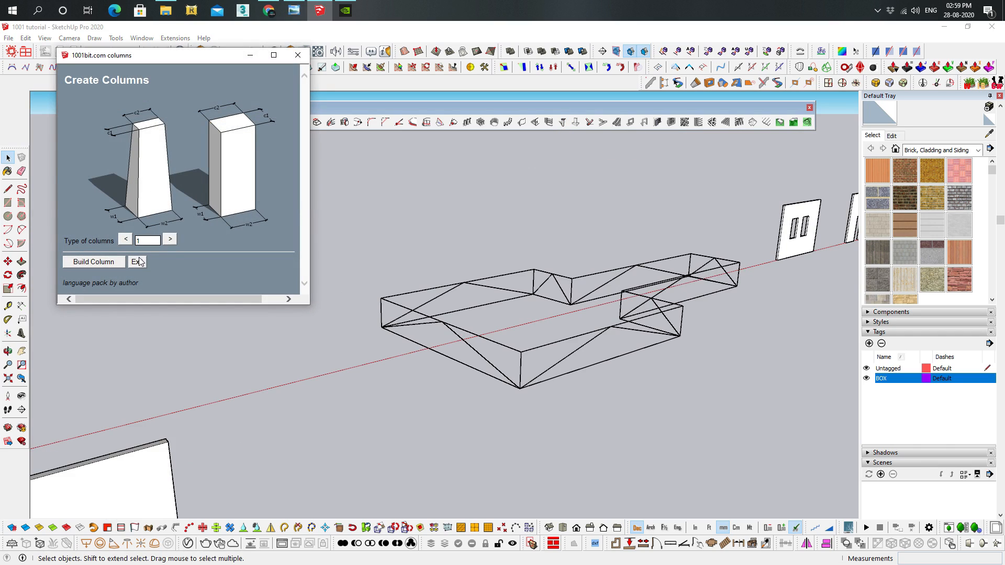
left_click(170, 239)
left_click(170, 240)
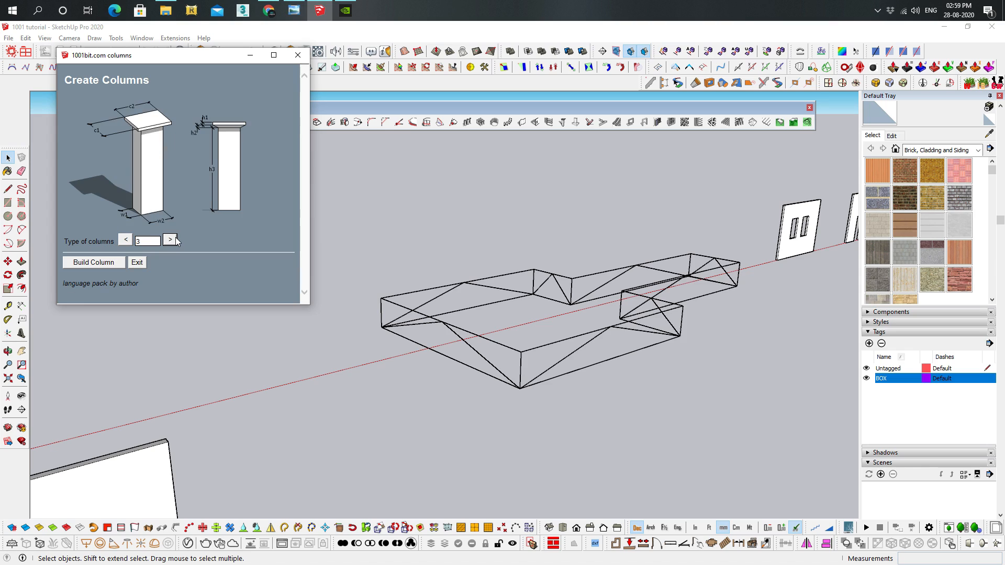
left_click(170, 239)
left_click(97, 262)
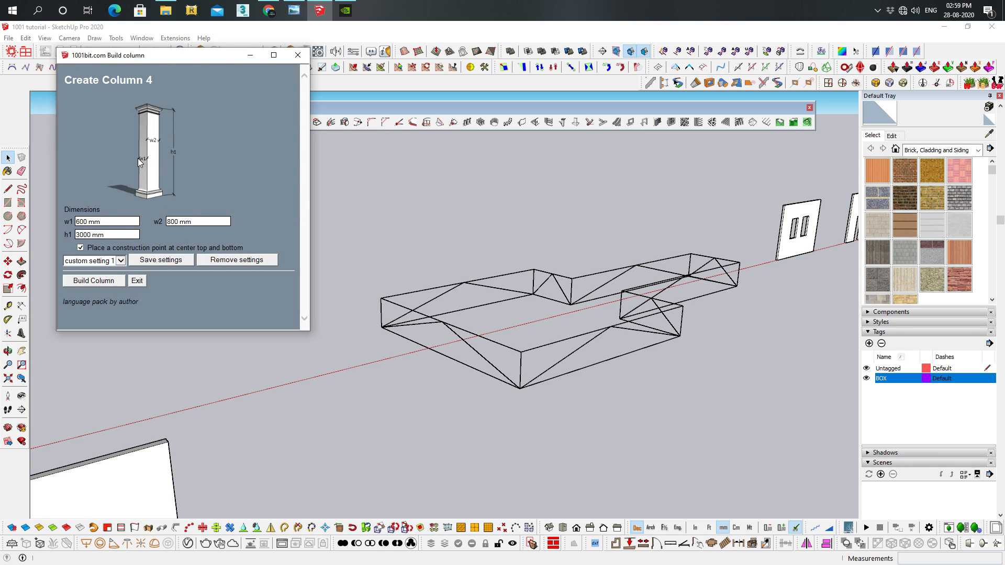
Place a 600 by 800 mm column, 3000 mm high, between the end of the walls and the wireframe truss
left_click(108, 281)
left_click(250, 501)
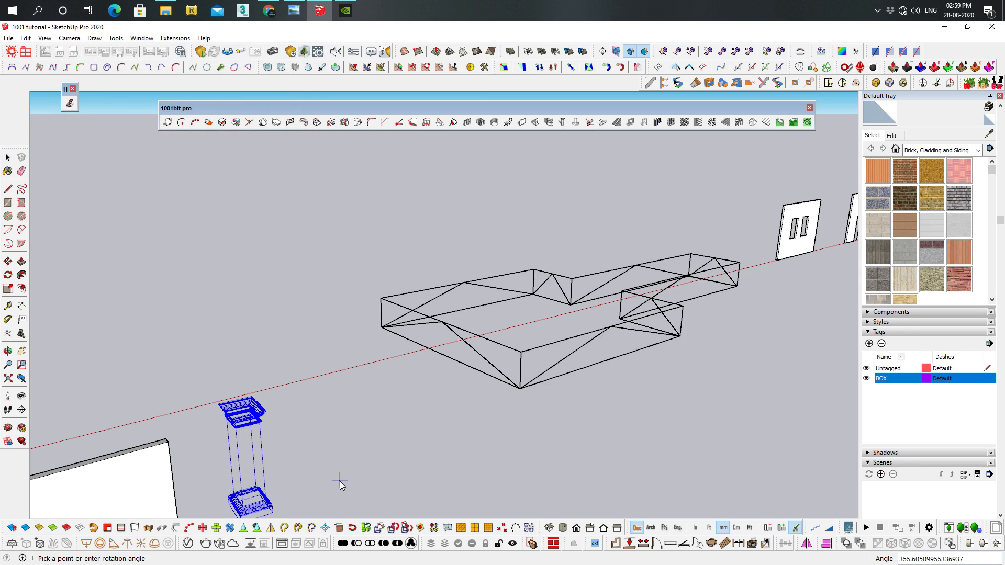
left_click(338, 480)
middle_click_drag(285, 460, 286, 385)
key("space")
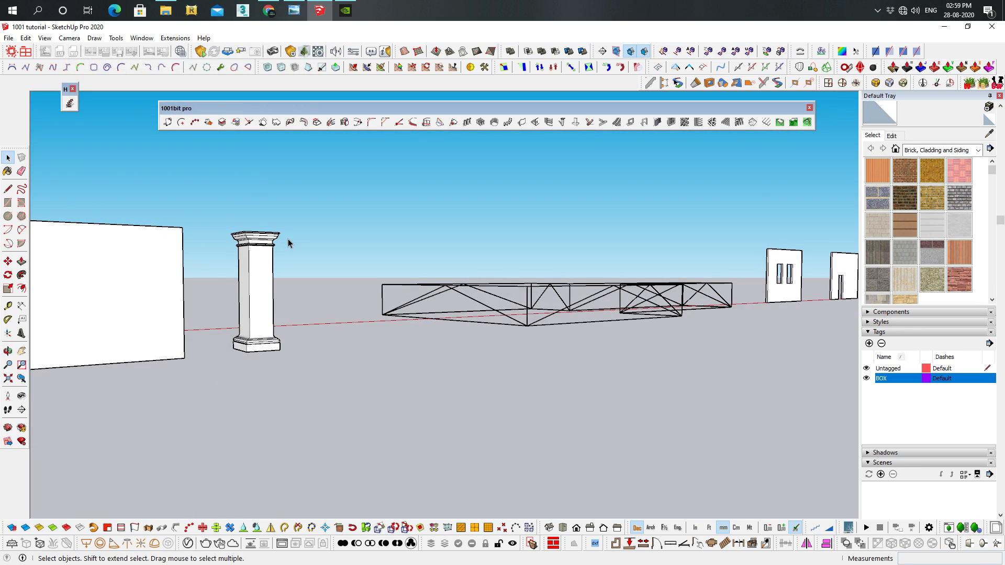
Start a type 2 strip foundation with right alignment, 300 mm w1, b1, b2 and h2, zero offsets and 1000 mm h1
scroll(289, 243, "up", 5)
scroll(262, 265, "down", 5)
scroll(372, 269, "up", 2)
scroll(372, 267, "up", 1)
middle_click_drag(372, 267, 472, 203)
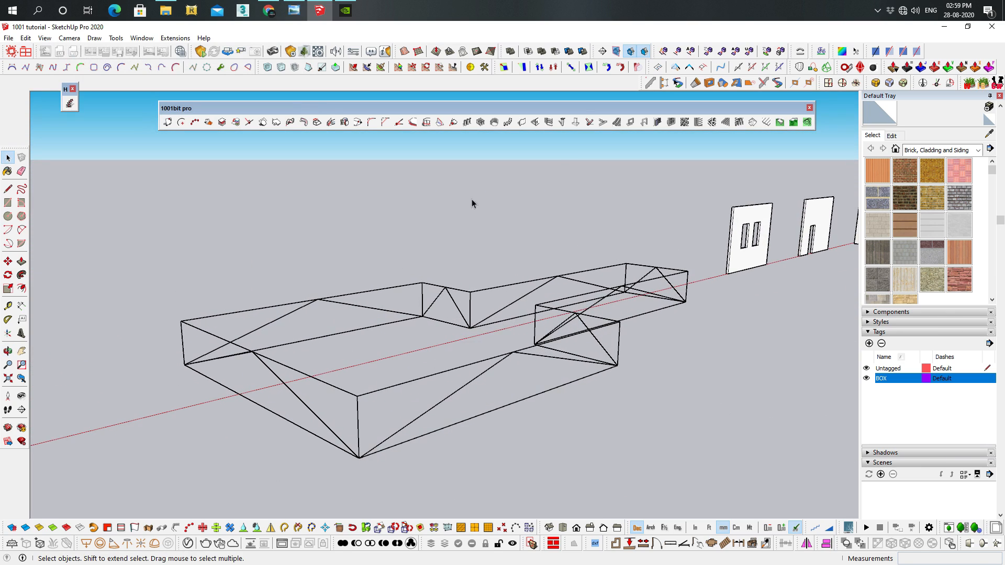
left_click(576, 122)
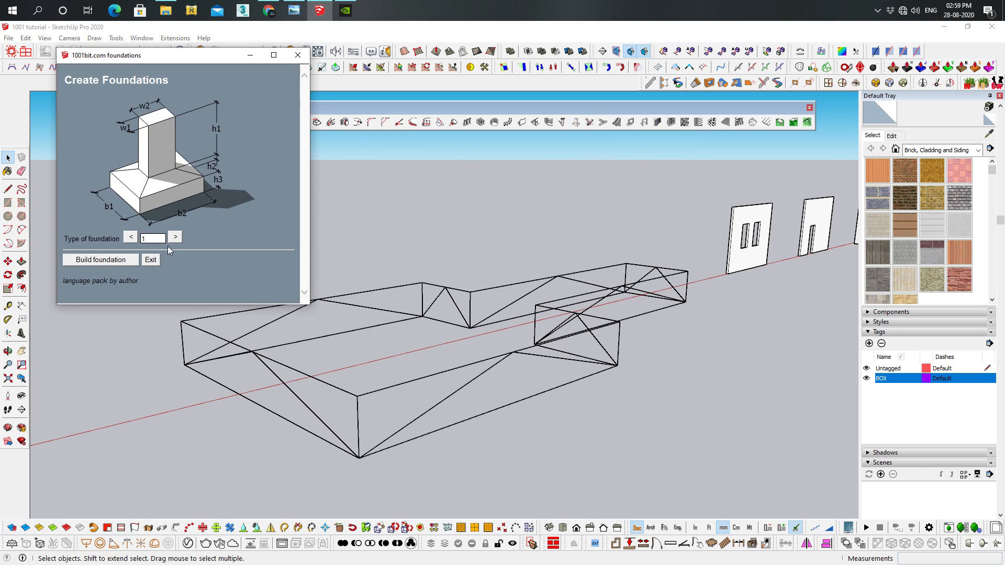
left_click(175, 238)
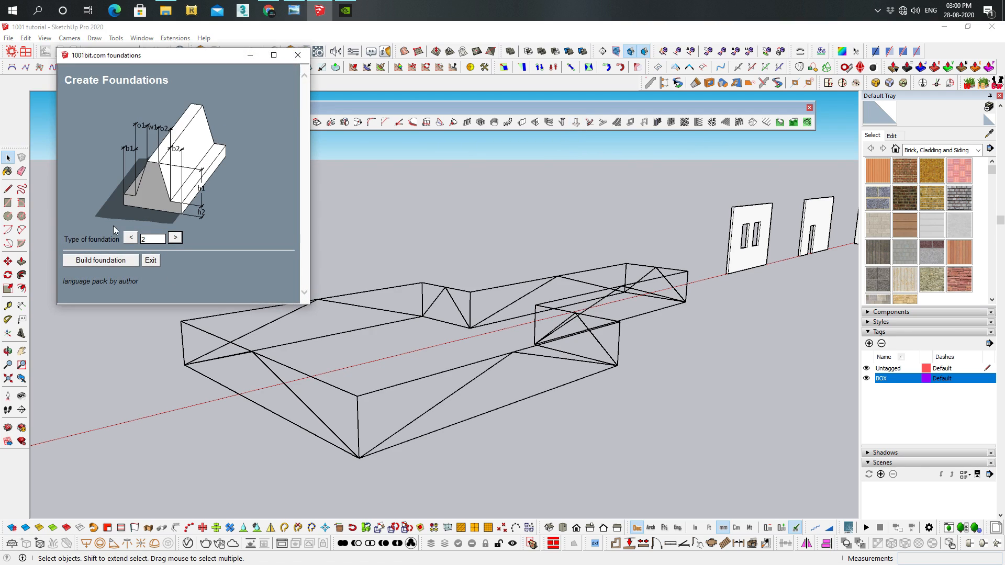
left_click(114, 262)
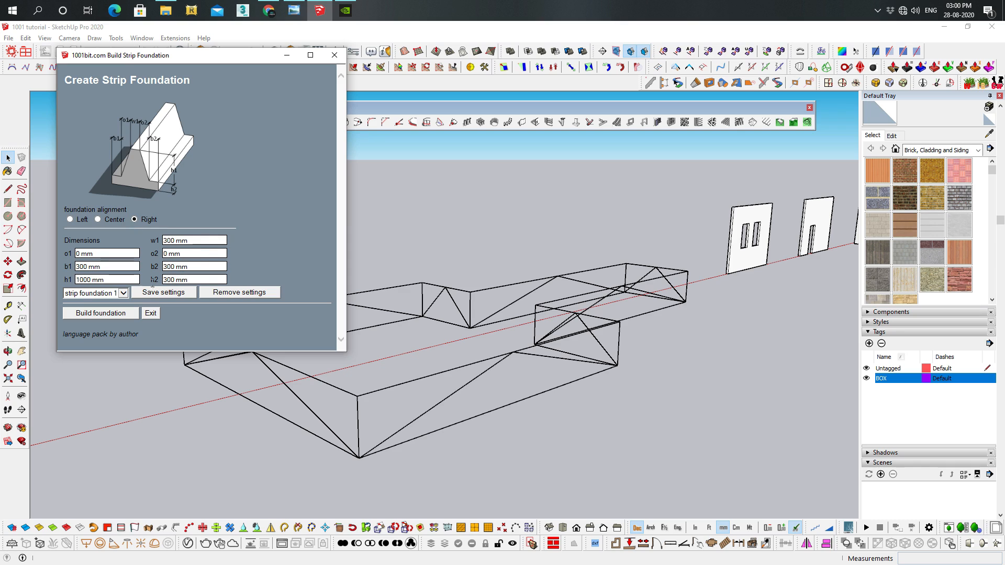
left_click(124, 316)
Begin the strip foundation at the outer end of the grooved wall with two windows and run it to that wall's far corner
scroll(175, 305, "down", 5)
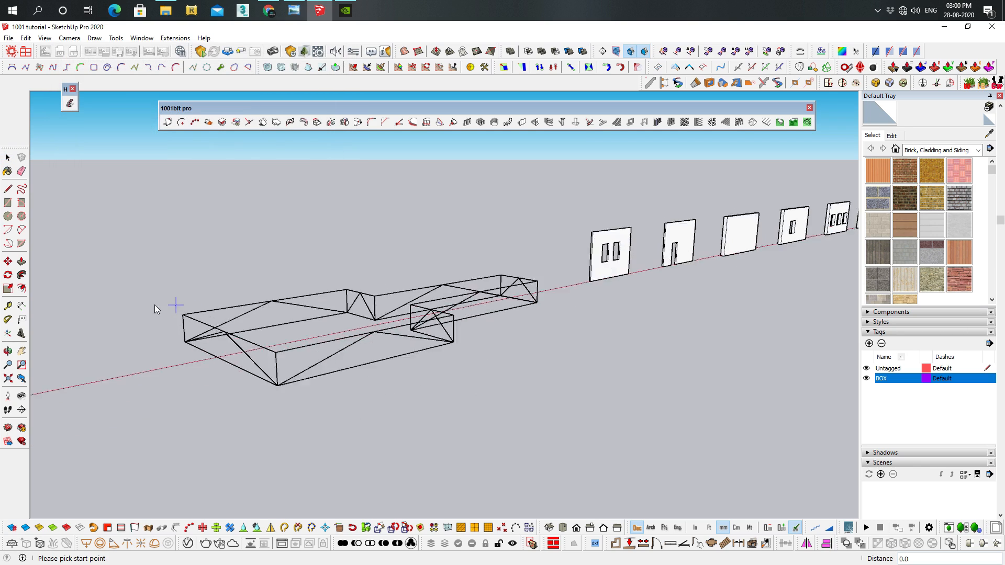
middle_click_drag(140, 309, 639, 277, "shift")
middle_click_drag(486, 296, 373, 375)
scroll(461, 400, "up", 5)
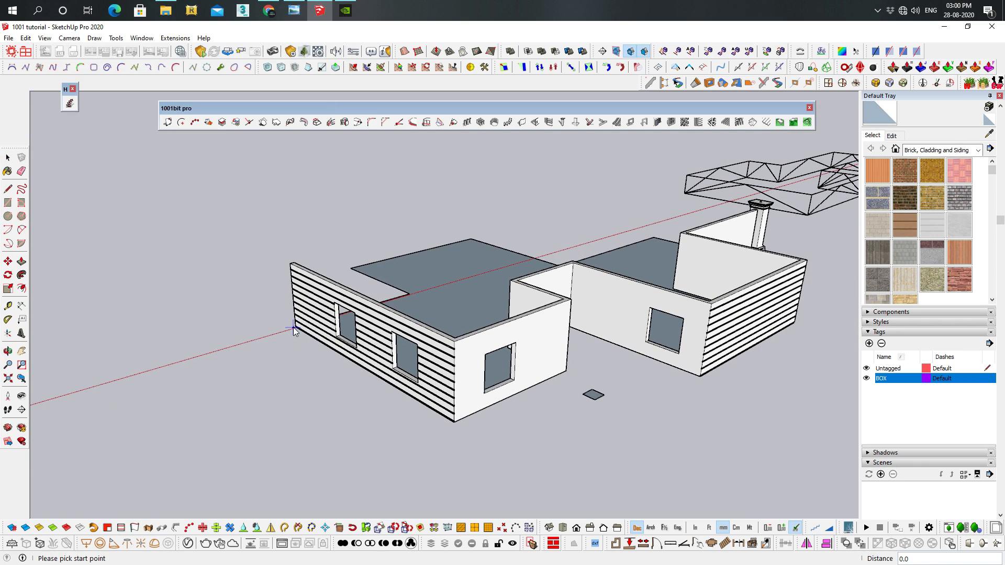
left_click(295, 328)
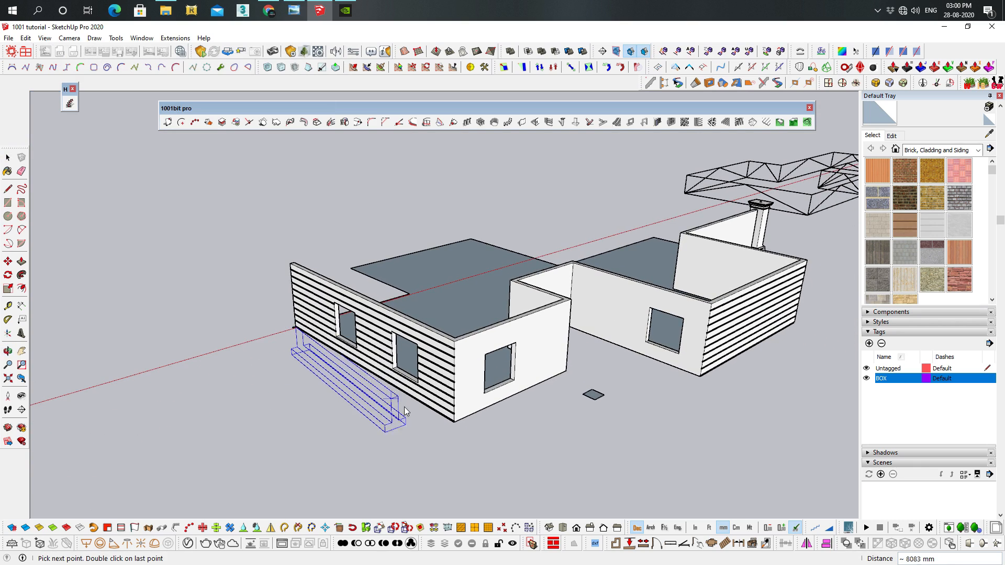
left_click(455, 423)
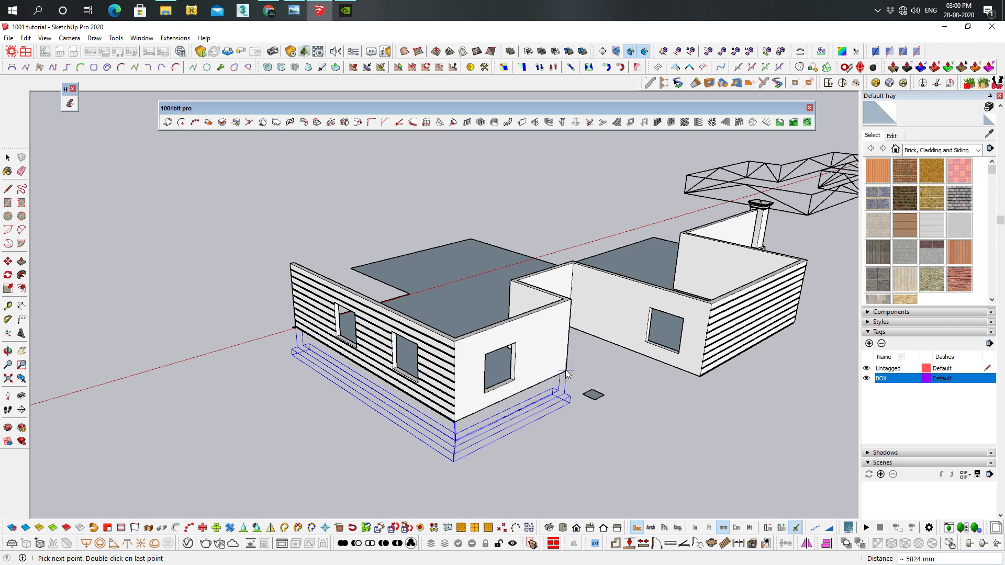
Continue the strip foundation around the outer wall corners and finish it at the far corner of the windowless grooved wall
middle_click_drag(571, 373, 410, 399)
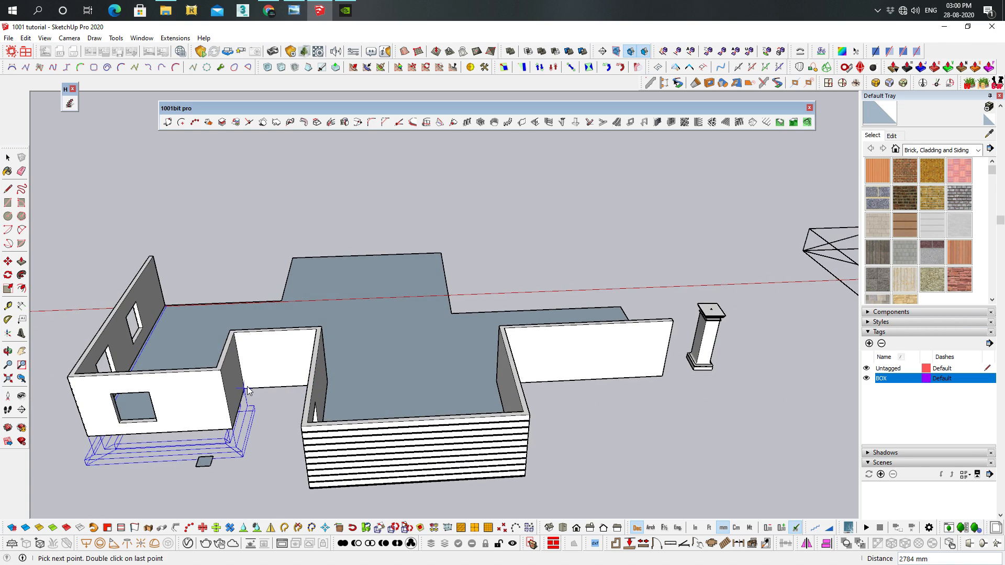
middle_click_drag(249, 392, 419, 379)
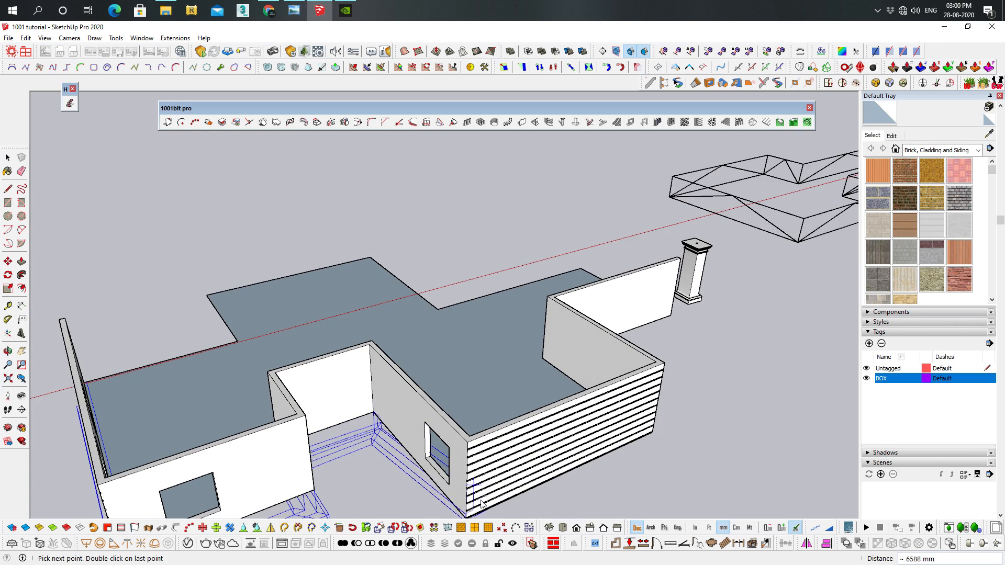
middle_click_drag(472, 511, 484, 423, "shift")
left_click(480, 430)
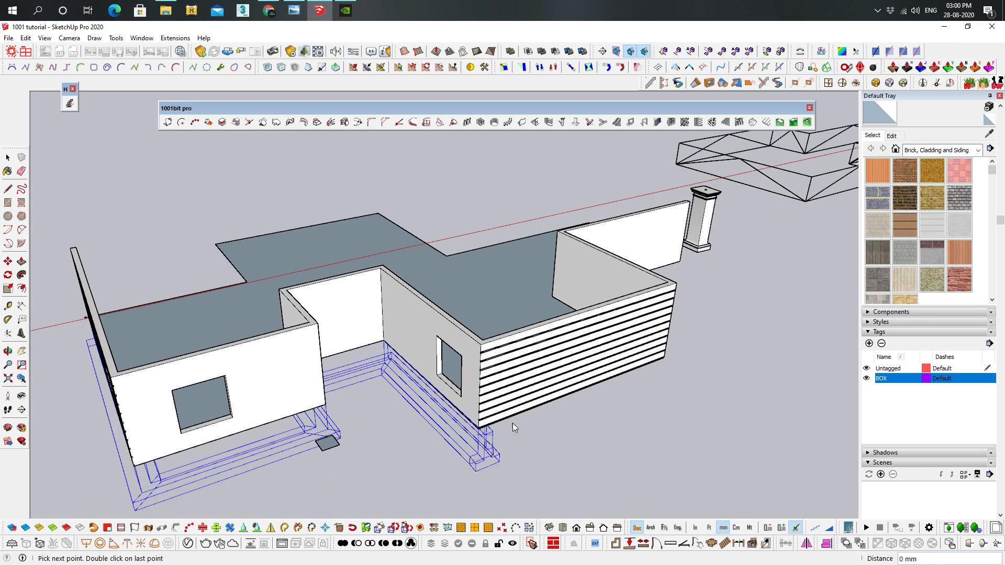
double_click(665, 360)
Examine the wireframe truss of loose edges on the red axis from several angles
mouse_move(668, 376)
middle_mouse_down()
mouse_move(704, 310)
mouse_move(484, 331)
mouse_move(480, 400)
mouse_move(490, 382)
middle_mouse_up()
scroll(696, 336, "up", 8)
middle_click_drag(564, 328, 555, 251)
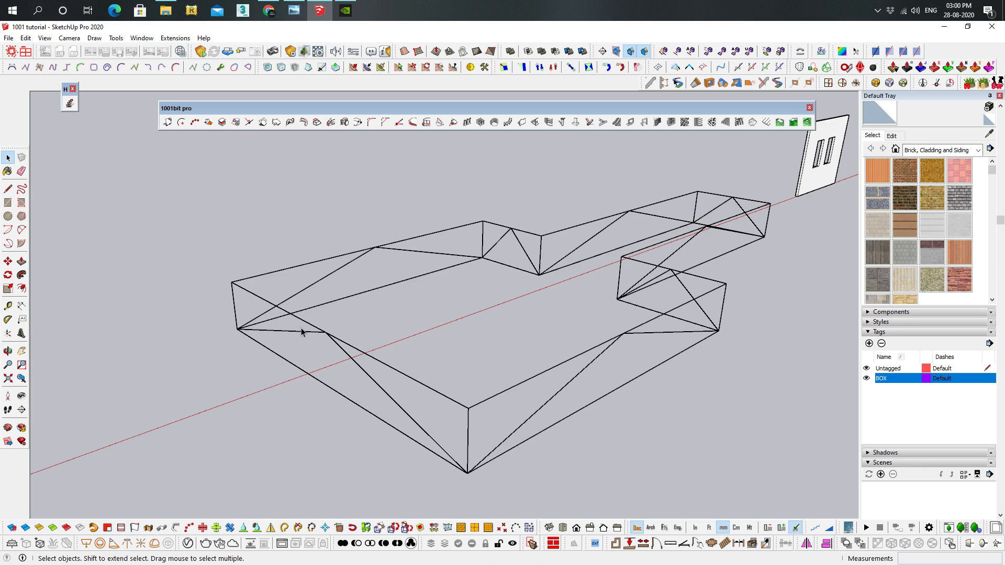
middle_click_drag(457, 226, 381, 236)
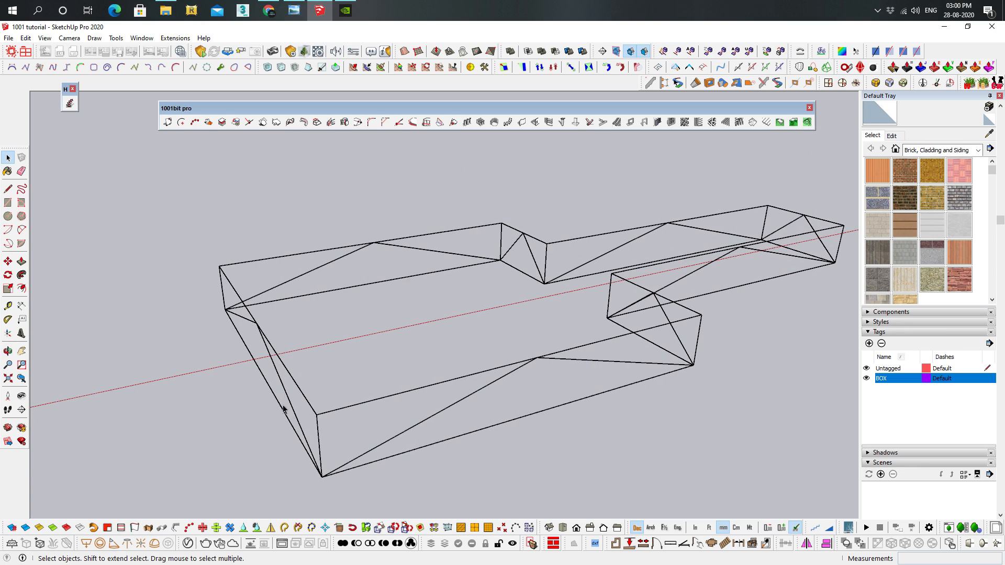
middle_click_drag(279, 386, 320, 386)
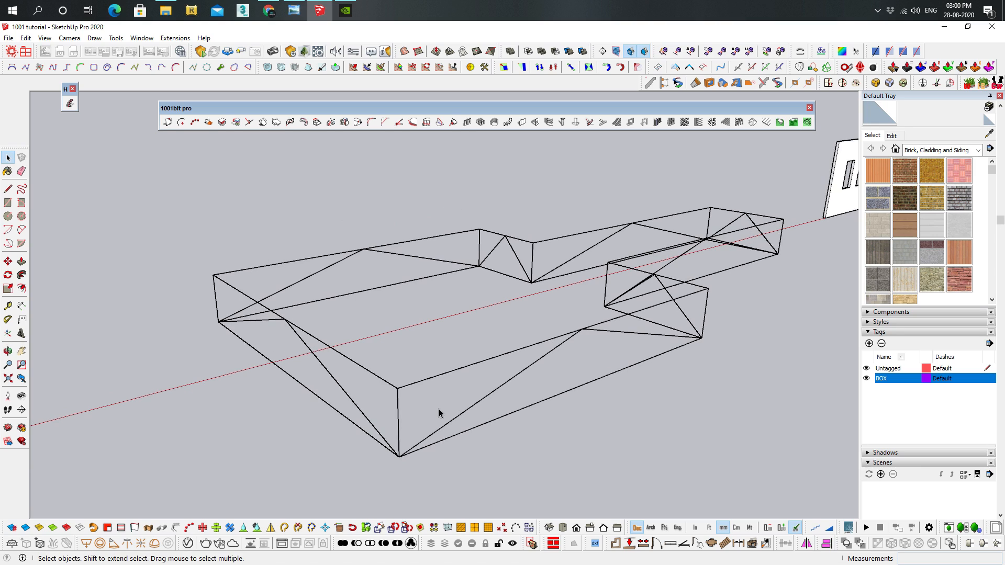
middle_click_drag(662, 322, 677, 331)
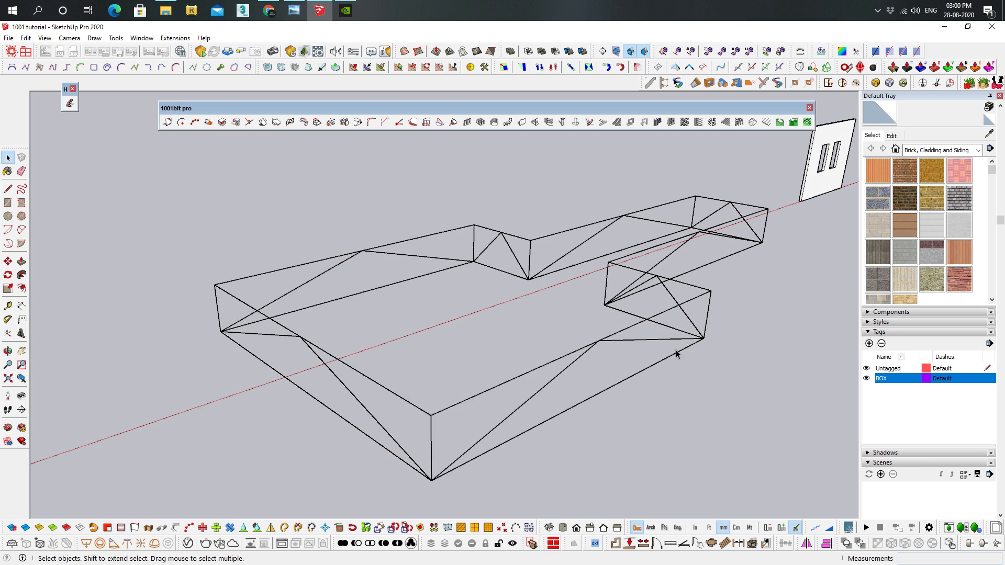
mouse_move(446, 336)
middle_mouse_down()
mouse_move(478, 321)
mouse_move(438, 346)
middle_mouse_up()
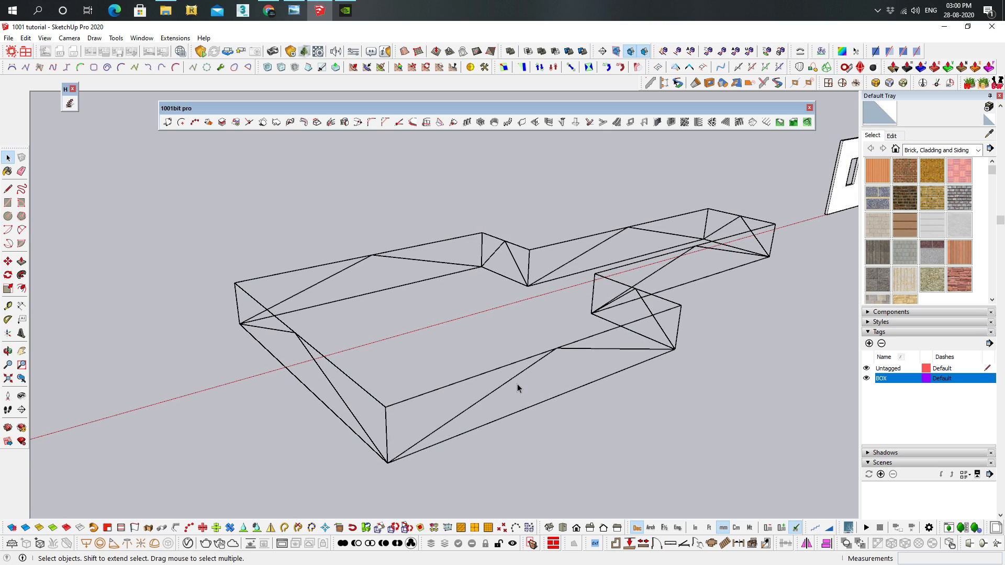
middle_click_drag(520, 387, 539, 372)
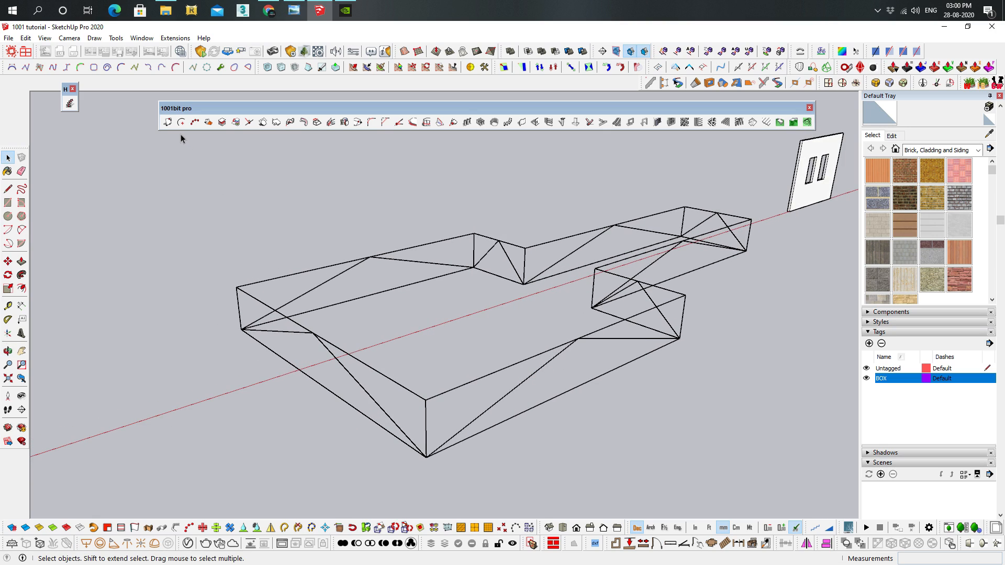
Select all truss edges and set up edge-to-profile conversion with profile type 3, 50 mm width, 100 mm depth and matched joints
left_click_drag(180, 133, 765, 489)
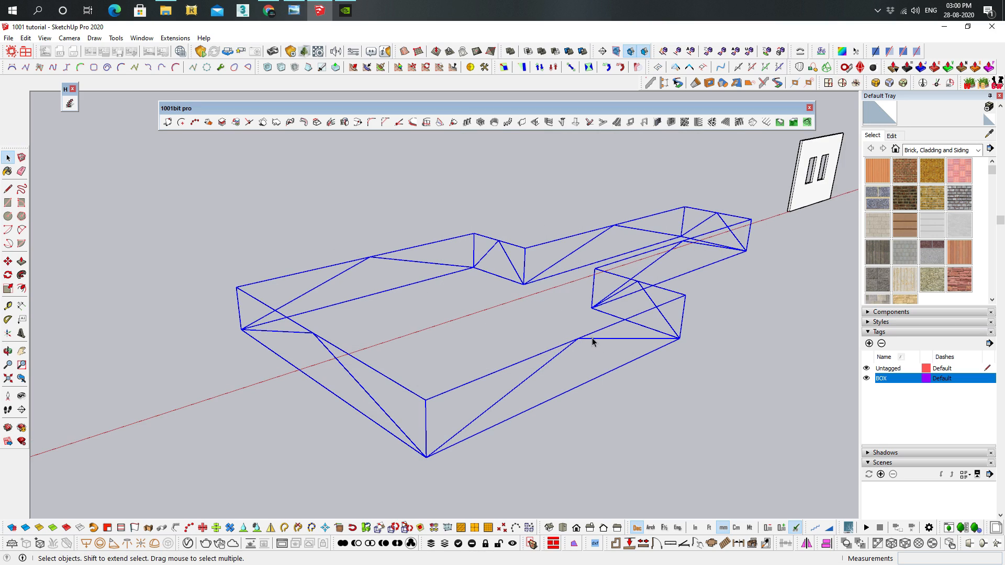
left_click(588, 122)
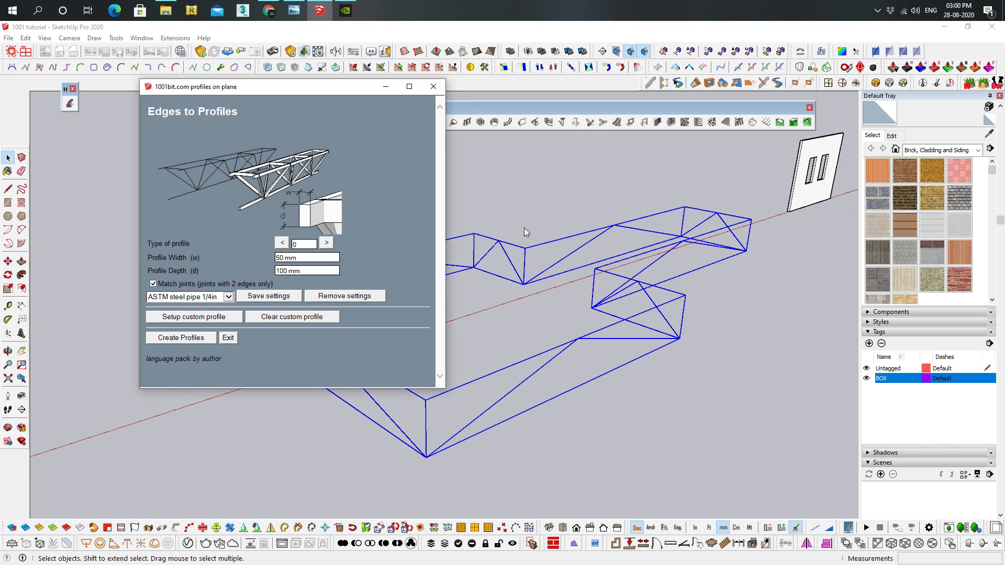
left_click(326, 244)
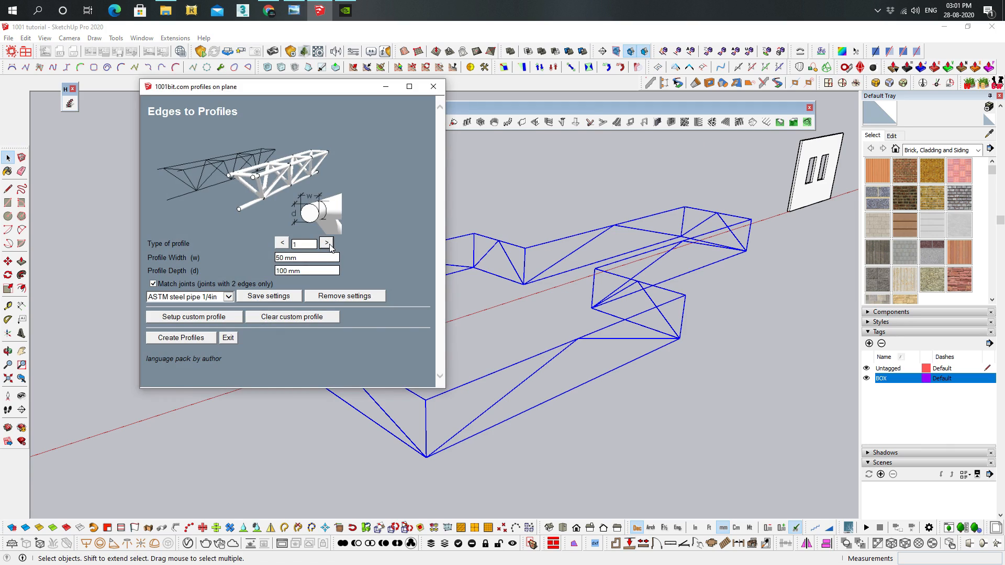
left_click(326, 244)
left_click(329, 244)
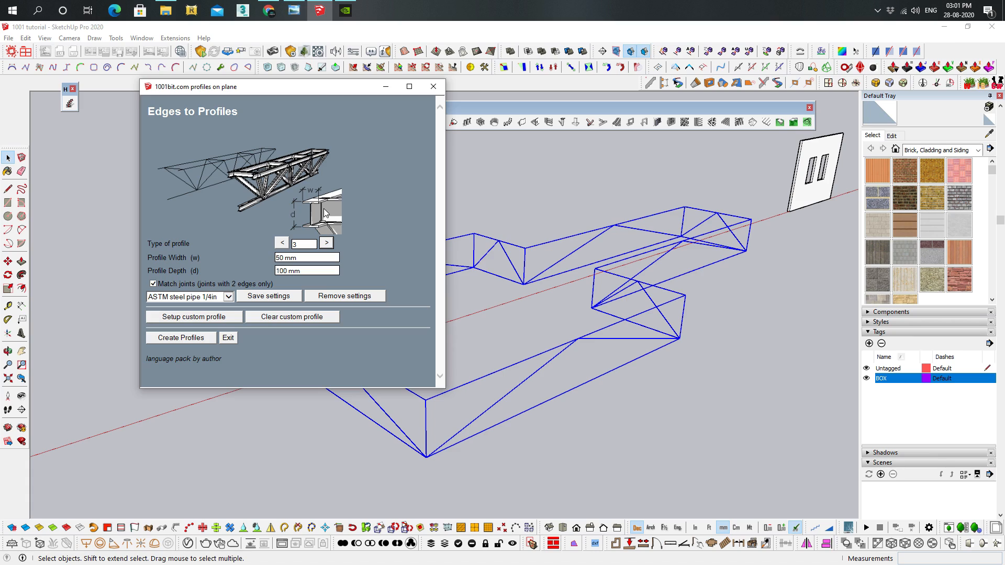
left_click(328, 243)
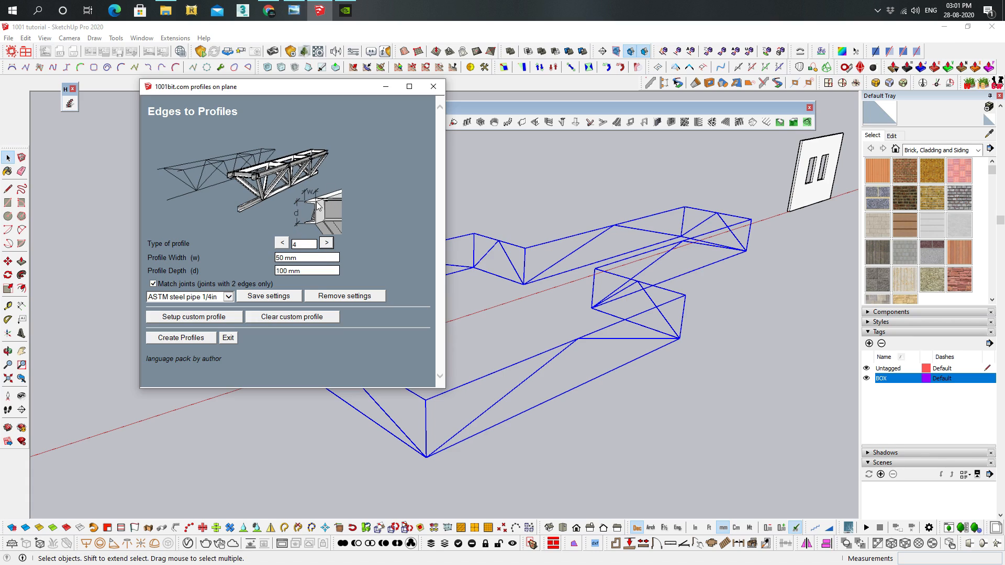
left_click(279, 243)
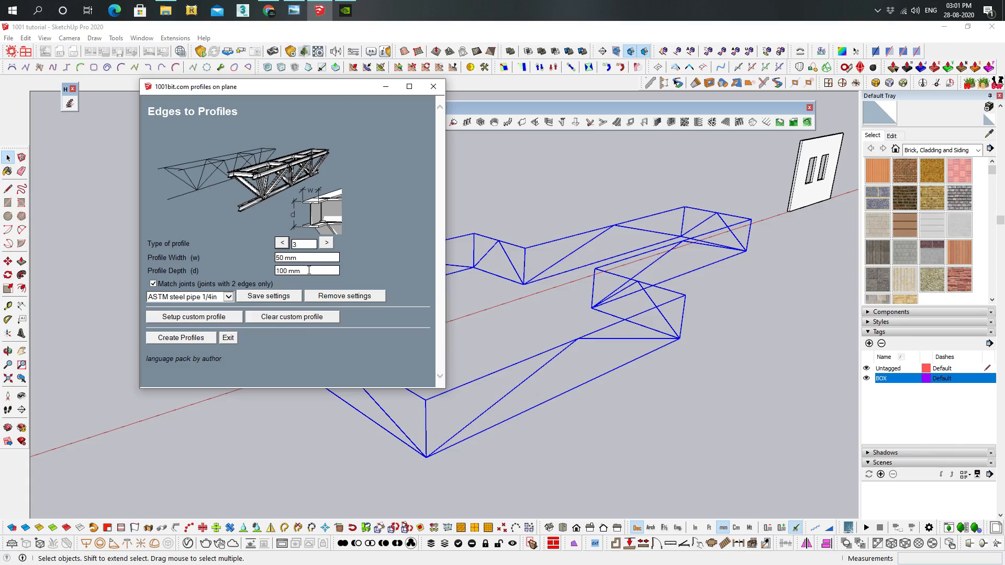
Create the profiles along the selected truss edges and clear the selection
left_click(180, 338)
scroll(441, 419, "up", 8)
middle_click_drag(440, 416, 460, 395)
scroll(493, 356, "up", 3)
scroll(494, 360, "down", 4)
middle_click_drag(506, 345, 485, 398)
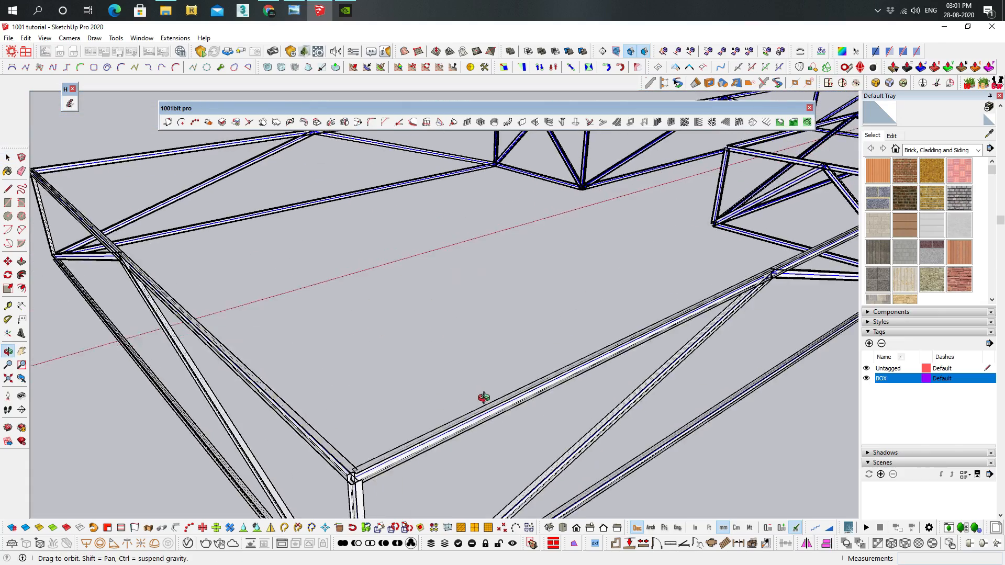
scroll(487, 393, "down", 3)
left_click(752, 423)
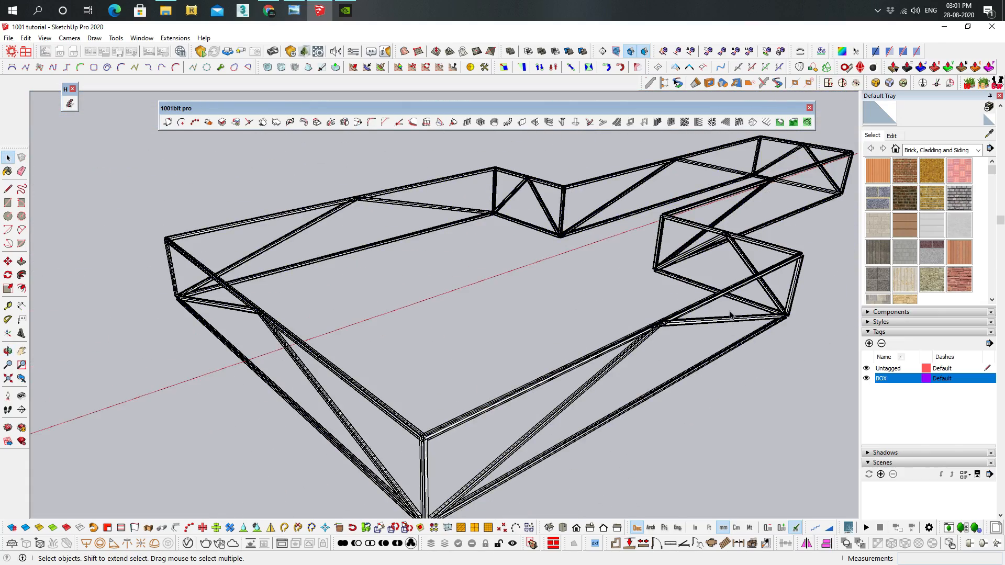
Start creating a staircase near the thin wall with two windows and choose staircase type 7, with two flights
middle_click_drag(641, 306, 364, 393, "shift")
middle_click_drag(581, 252, 257, 445, "shift")
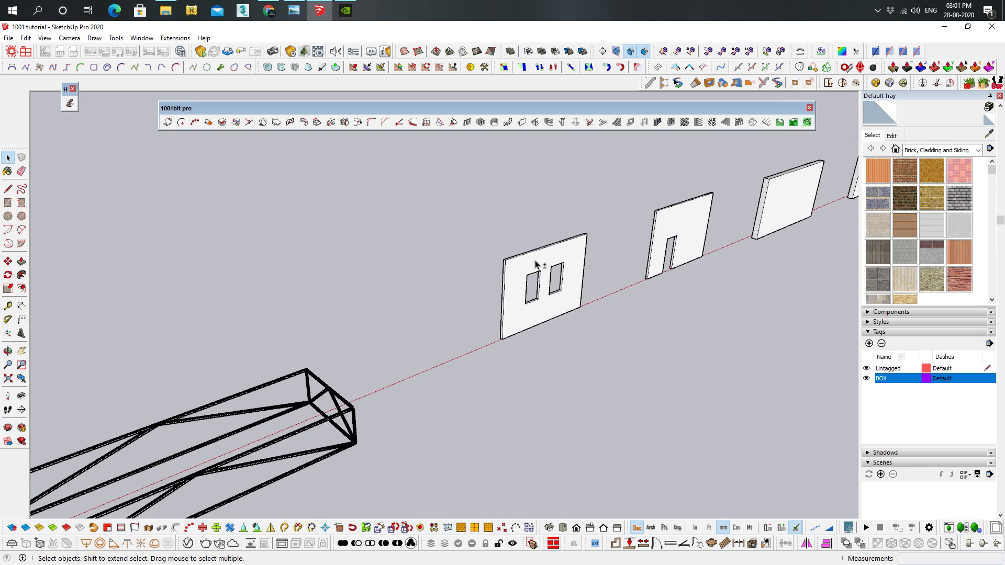
scroll(535, 259, "up", 4)
scroll(535, 260, "up", 2)
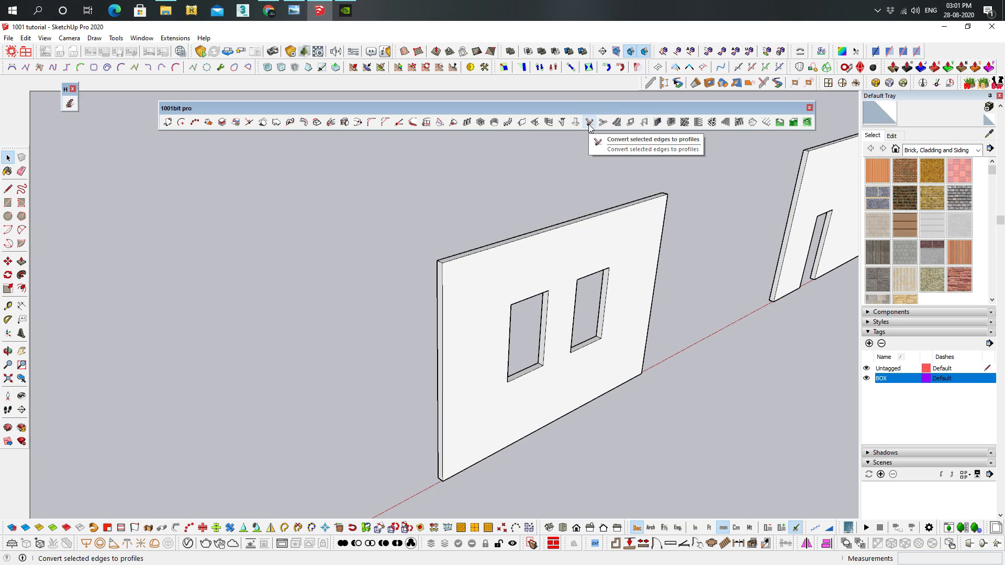
left_click(602, 124)
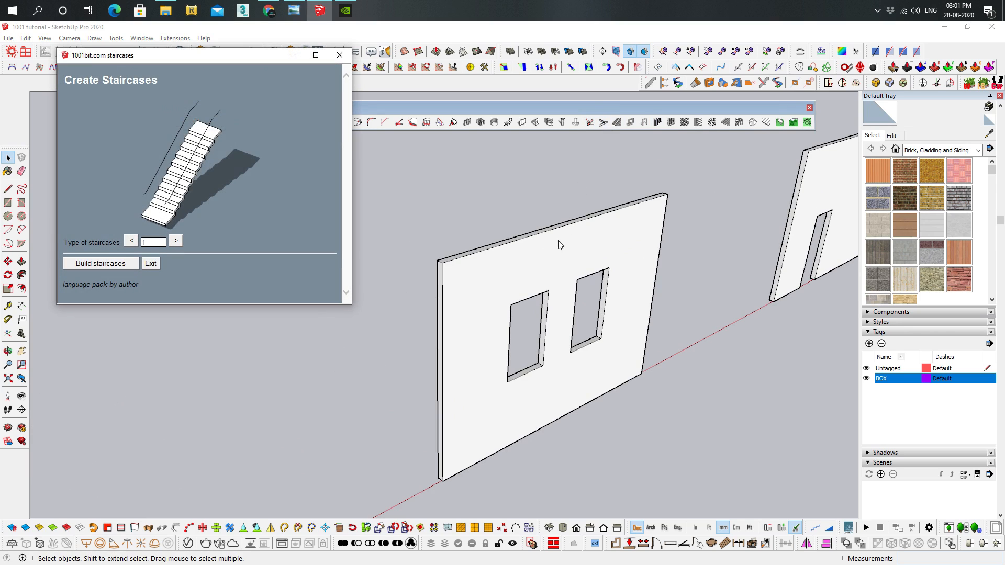
left_click(176, 240)
left_click(176, 241)
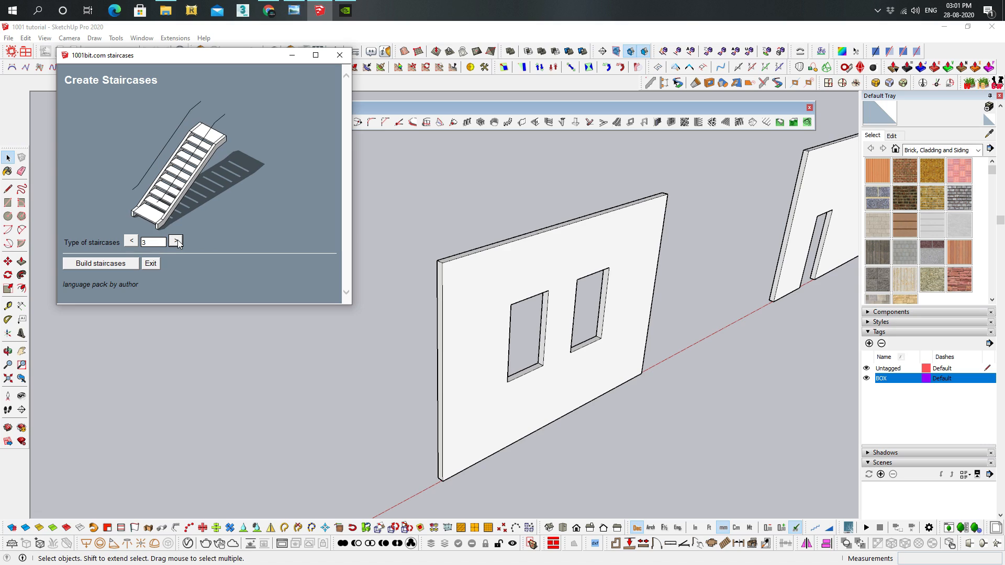
left_click(176, 242)
left_click(177, 242)
left_click(177, 242)
left_click(177, 242)
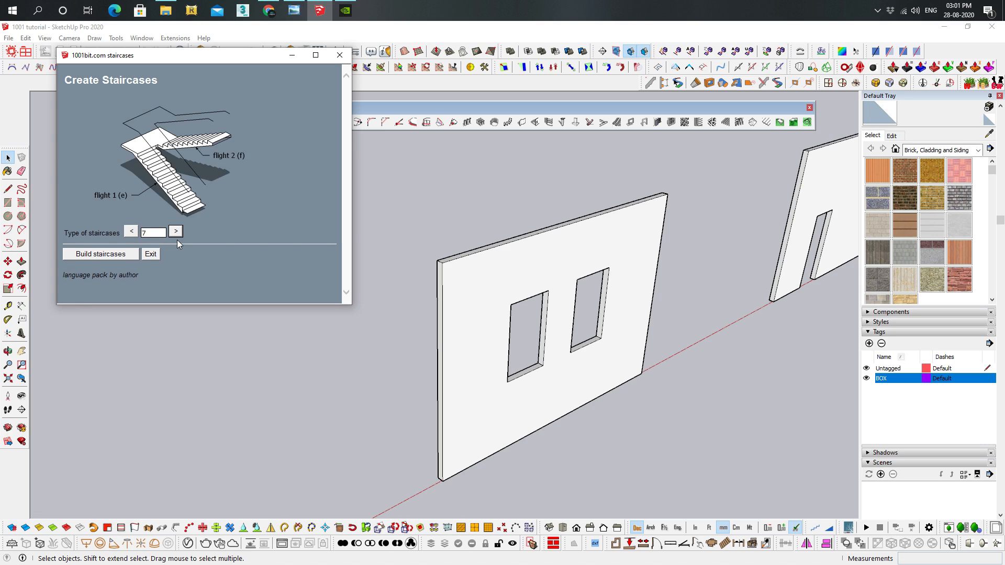
Build a left-to-right staircase with 1000 mm steps, 150 mm risers, 300 mm treads and 10 risers per flight at the two-window wall's lower corner
left_click(101, 254)
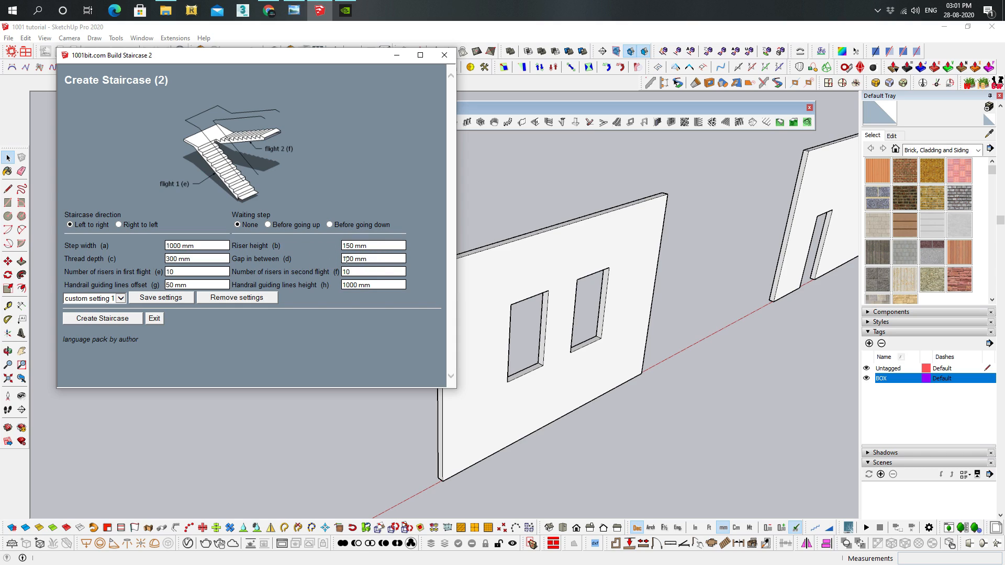
left_click(109, 319)
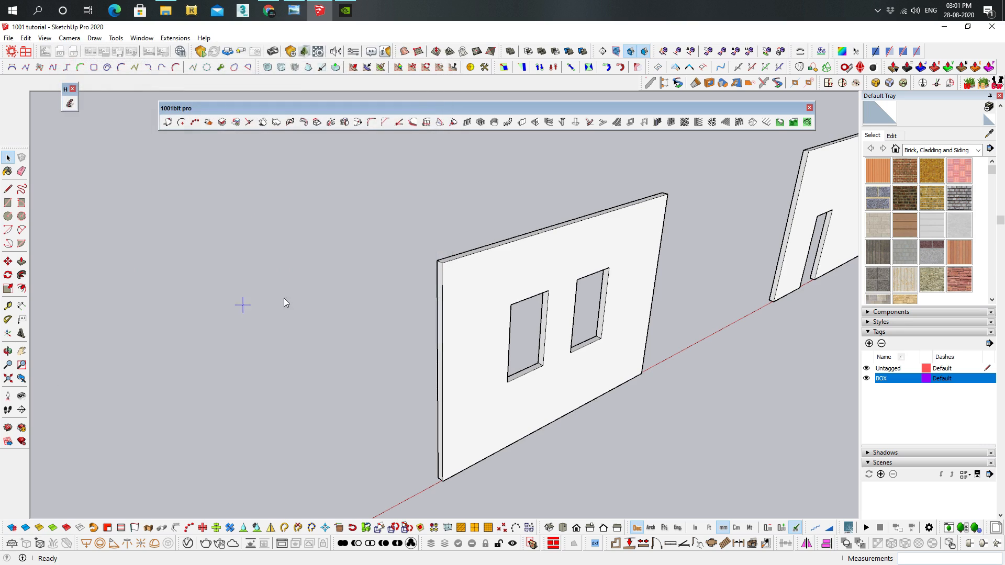
scroll(293, 298, "down", 5)
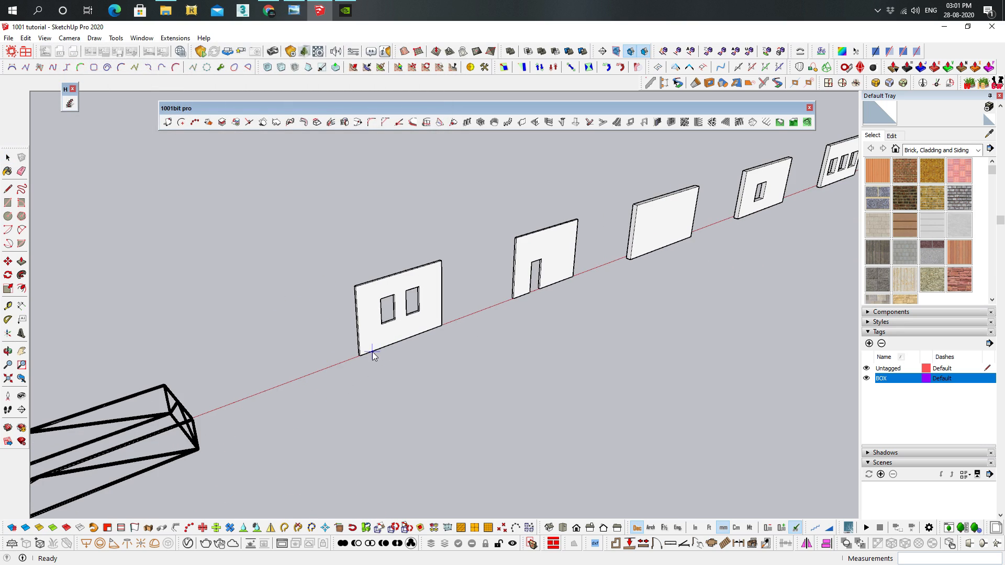
left_click(360, 359)
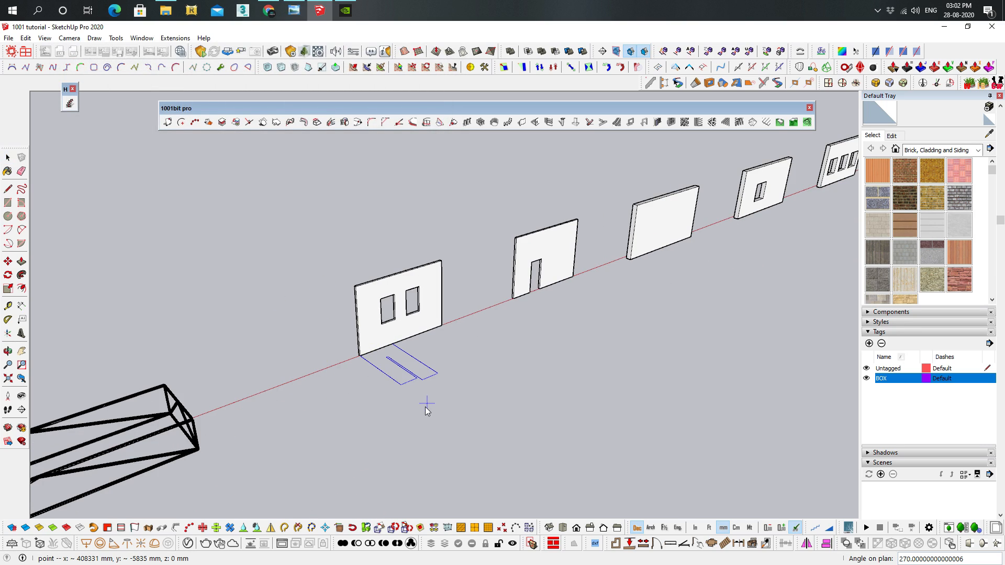
left_click(427, 410)
Inspect the two-flight staircase beside the two-window wall and delete it
middle_click_drag(426, 410, 175, 331)
scroll(184, 245, "up", 5)
middle_click_drag(184, 245, 532, 330)
scroll(569, 293, "down", 4)
left_click(586, 301)
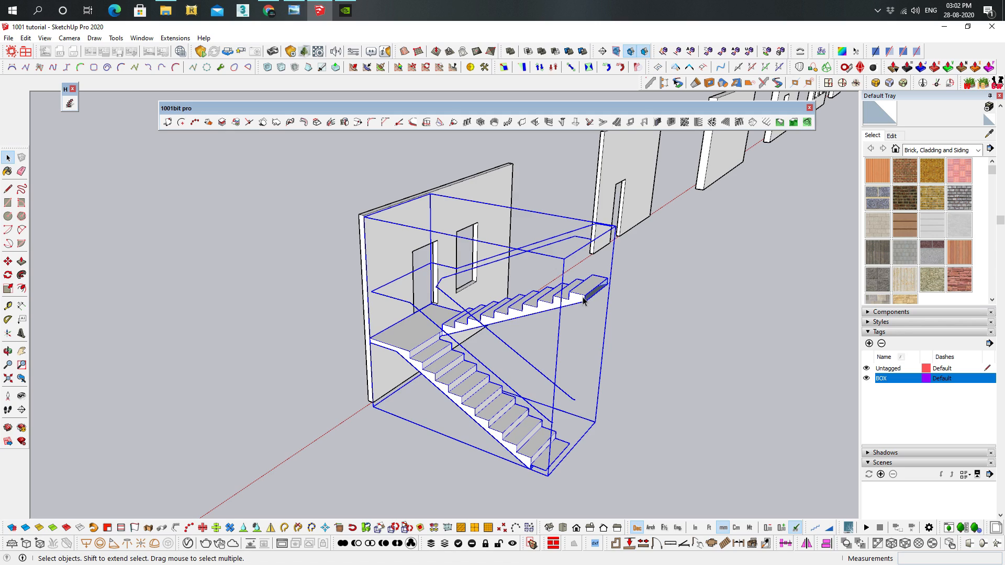
key("Delete")
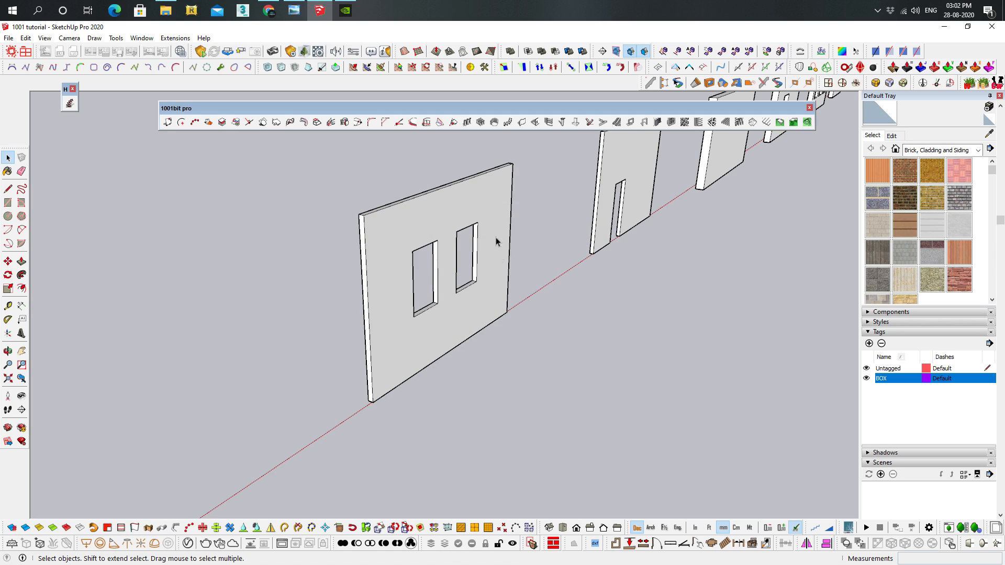
Build an escalator in front of the two-window wall with 1000 mm steps, 20 mm side panels and floor height from picked points
left_click(616, 122)
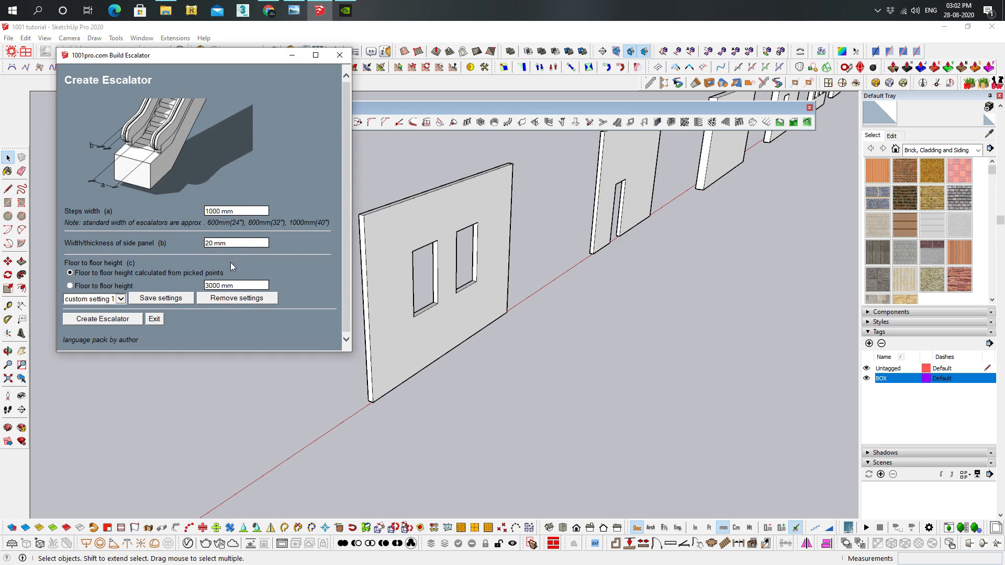
left_click(112, 320)
left_click(446, 432)
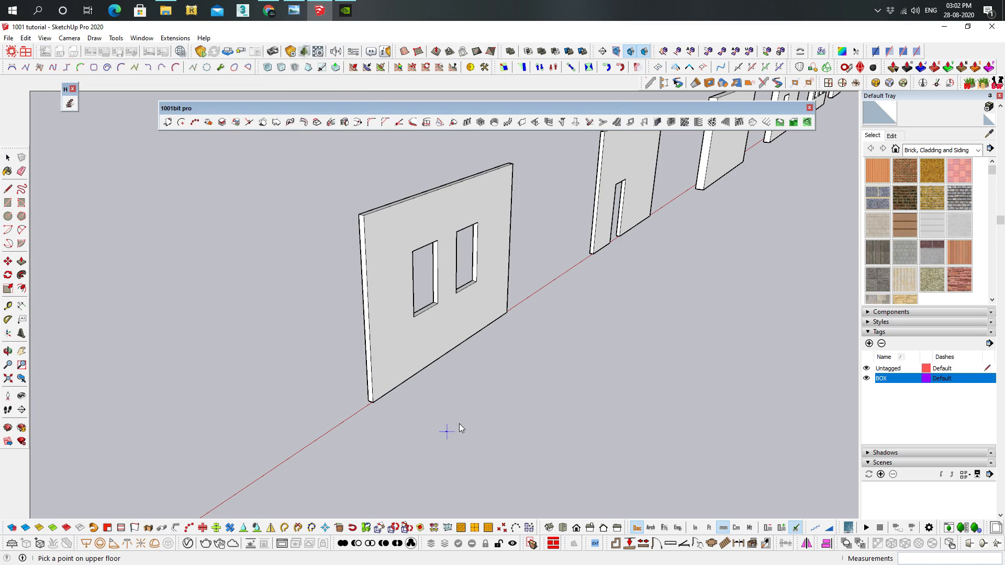
left_click(622, 500)
left_click(576, 322)
middle_click_drag(561, 372, 305, 225)
scroll(655, 385, "up", 8)
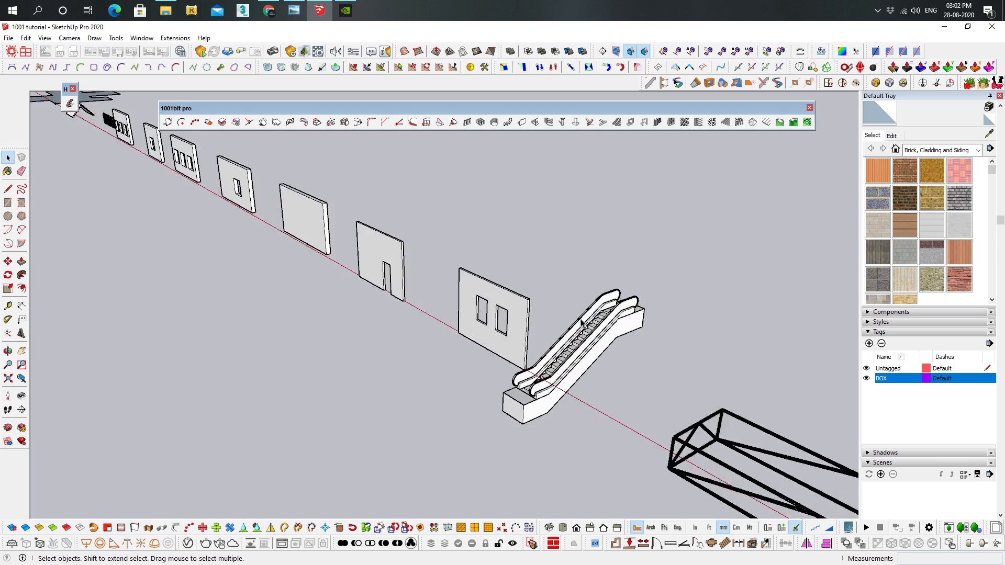
middle_click_drag(600, 336, 686, 253)
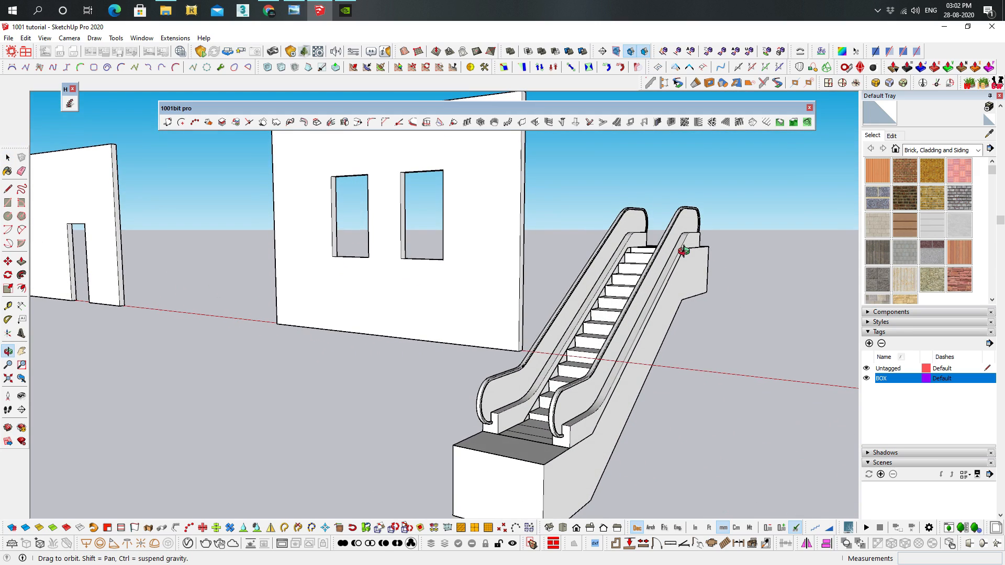
Delete the escalator beside the two-window wall
left_click(683, 256)
key("Delete")
middle_click_drag(680, 257, 586, 188)
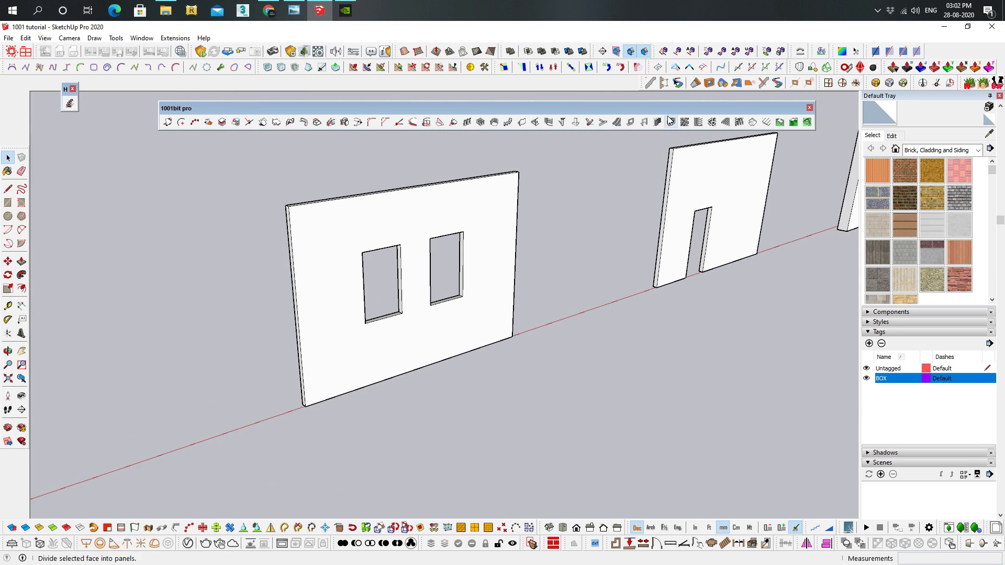
Draw a rectangle closing the first window opening of the two-window wall and reverse the new face
left_click(630, 123)
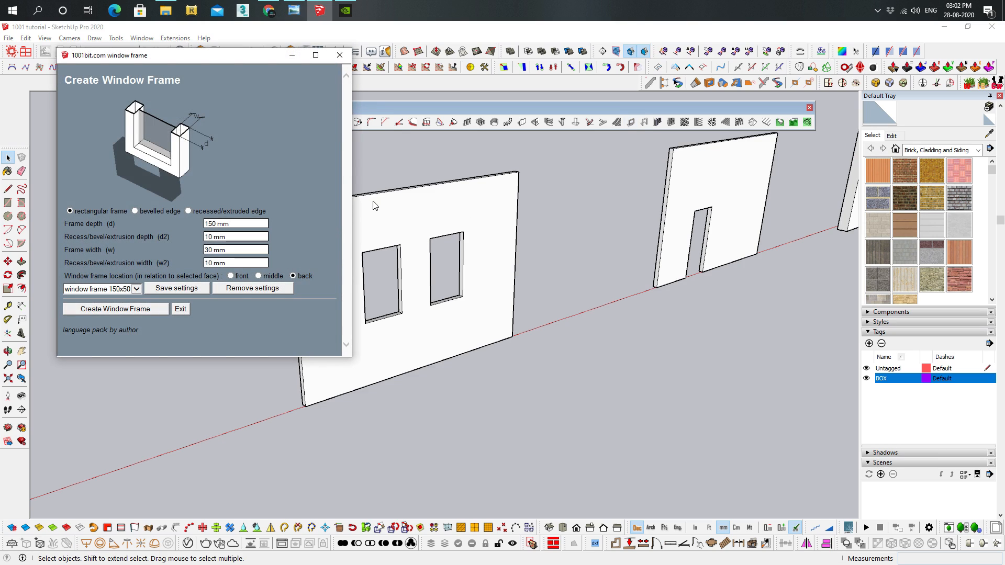
left_click(340, 54)
scroll(370, 321, "up", 5)
scroll(397, 267, "down", 3)
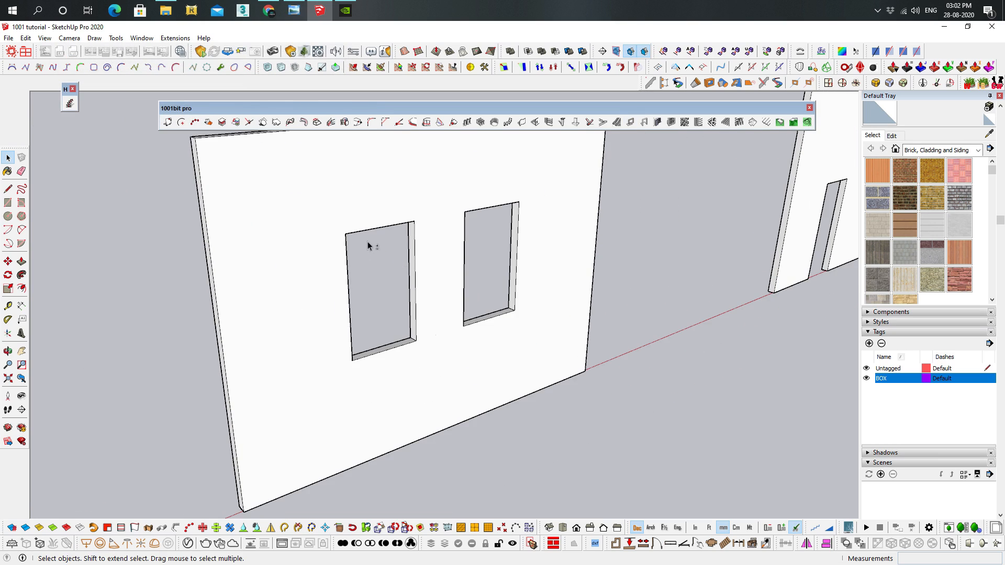
scroll(369, 245, "up", 1)
key("r")
left_click(354, 269)
left_click(423, 370)
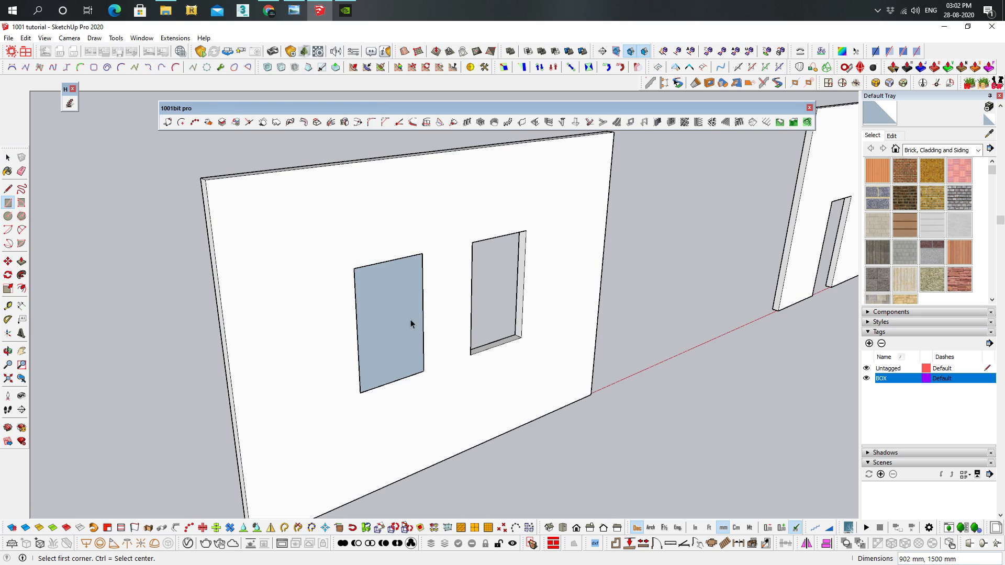
key("space")
right_click(396, 330)
left_click(420, 293)
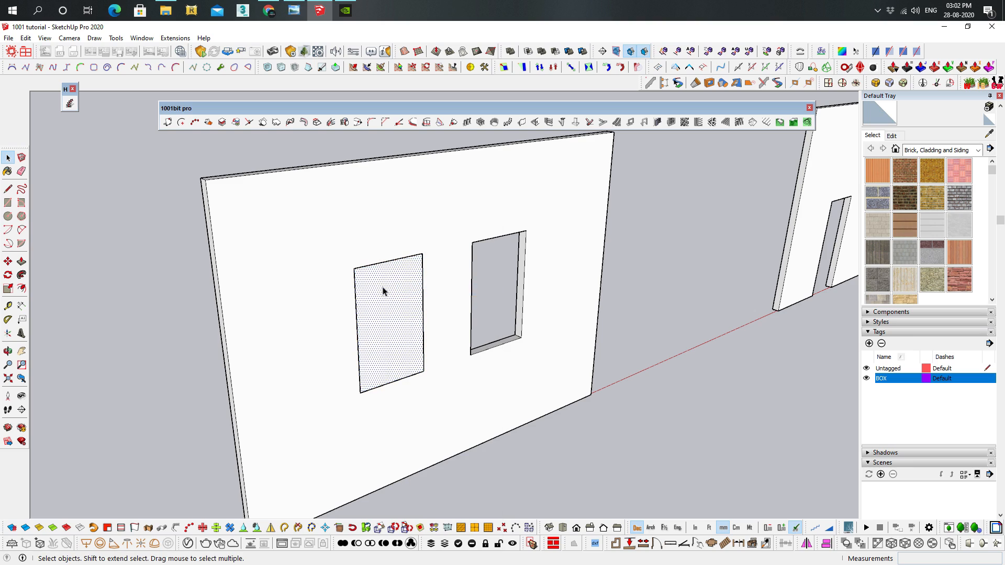
Create a rectangular window frame from the selected face, 150 mm deep and 70 mm wide, located at the back
left_click(617, 122)
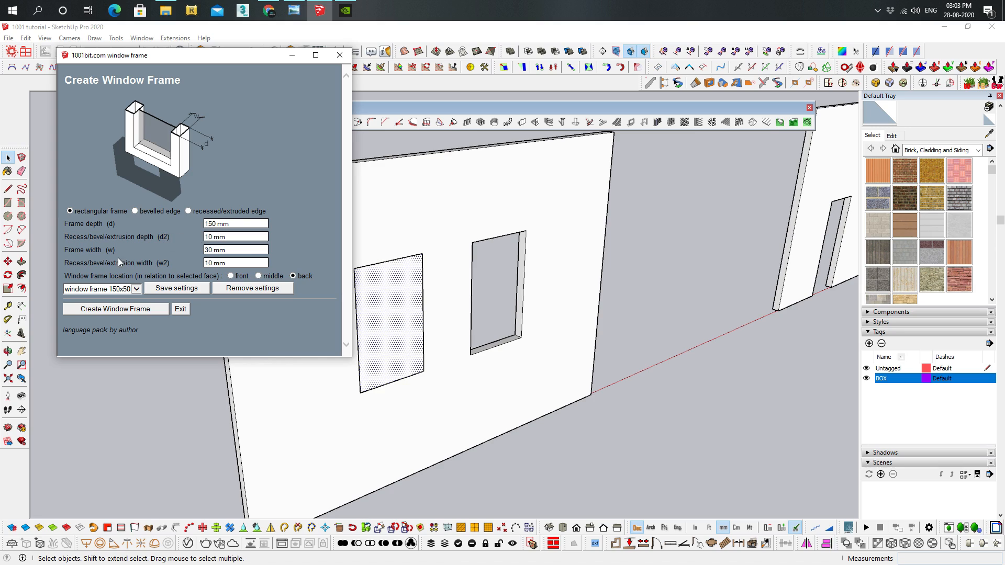
left_click(226, 250)
type("70")
left_click(90, 309)
scroll(430, 321, "up", 3)
middle_click_drag(412, 314, 518, 276)
scroll(579, 259, "up", 2)
middle_click_drag(578, 259, 393, 292)
Open the new window frame group, select the pane face within it and close the group again
double_click(394, 291)
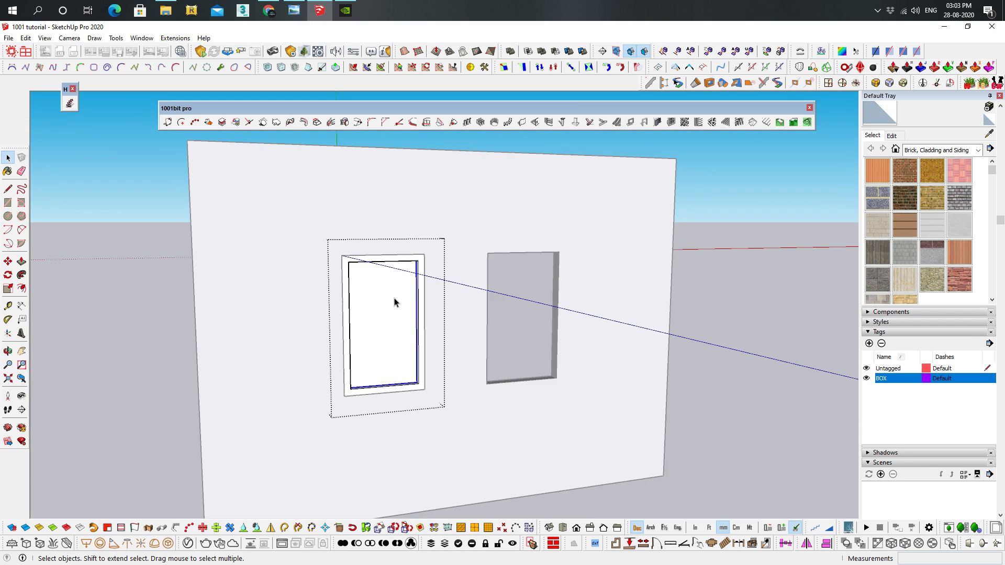
double_click(395, 290)
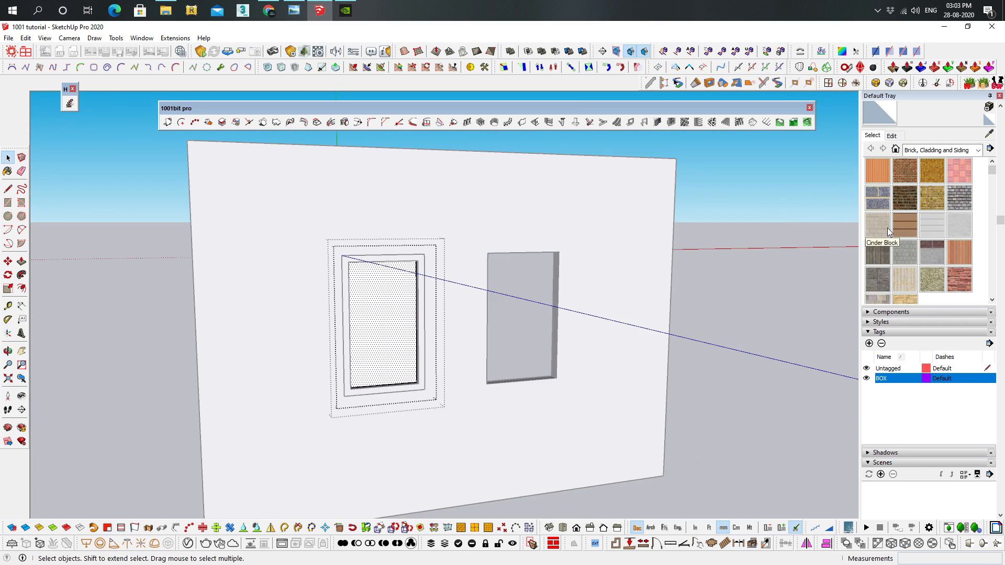
scroll(887, 216, "up", 3)
middle_click_drag(492, 306, 709, 314)
left_click(708, 307)
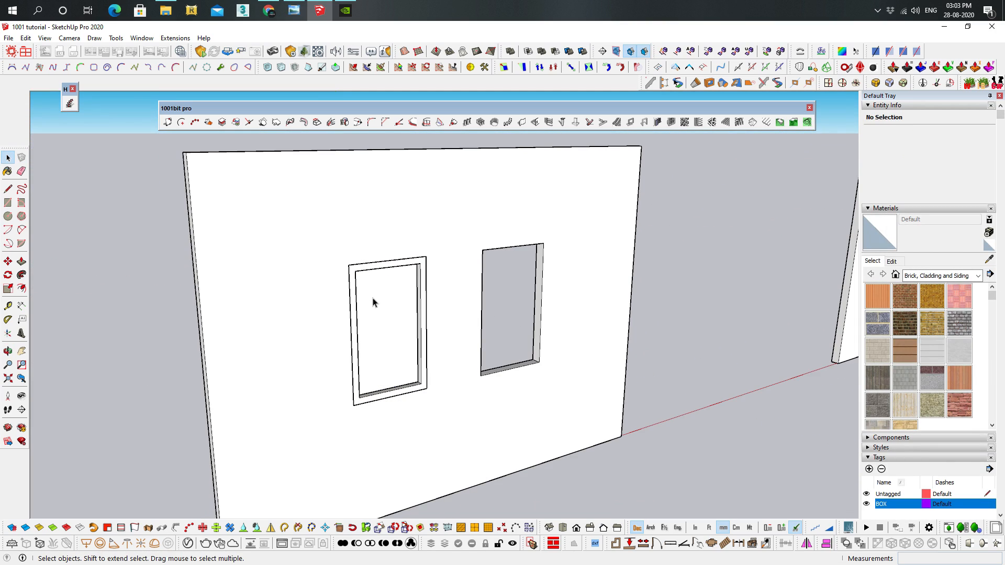
Open the window frame group down to its pane and paint the pane with Translucent Glass Blue from Glass and Mirrors
middle_click_drag(382, 319, 358, 311)
middle_click_drag(525, 289, 420, 299, "shift")
scroll(301, 309, "up", 3)
double_click(255, 338)
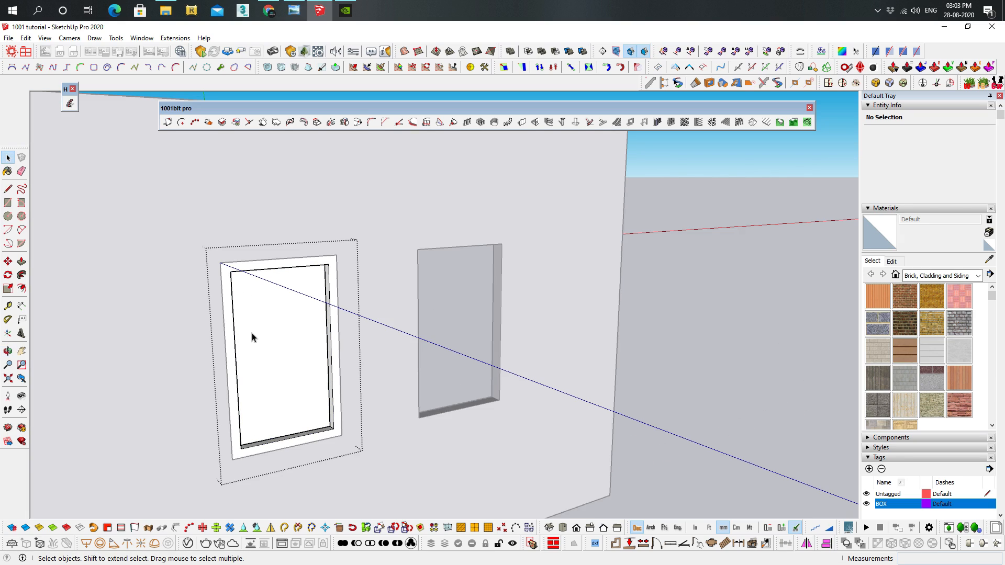
double_click(290, 312)
left_click(289, 313)
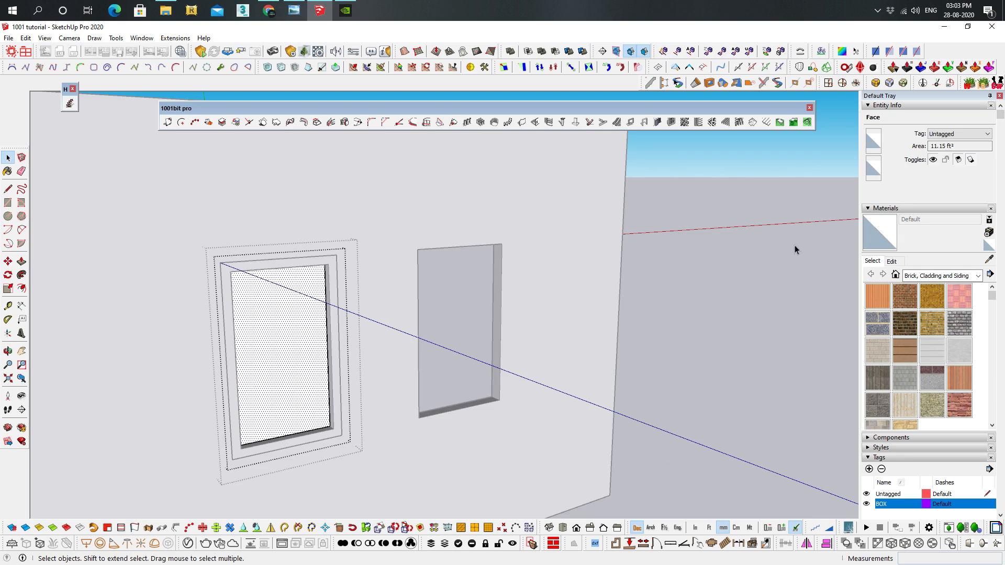
left_click(924, 277)
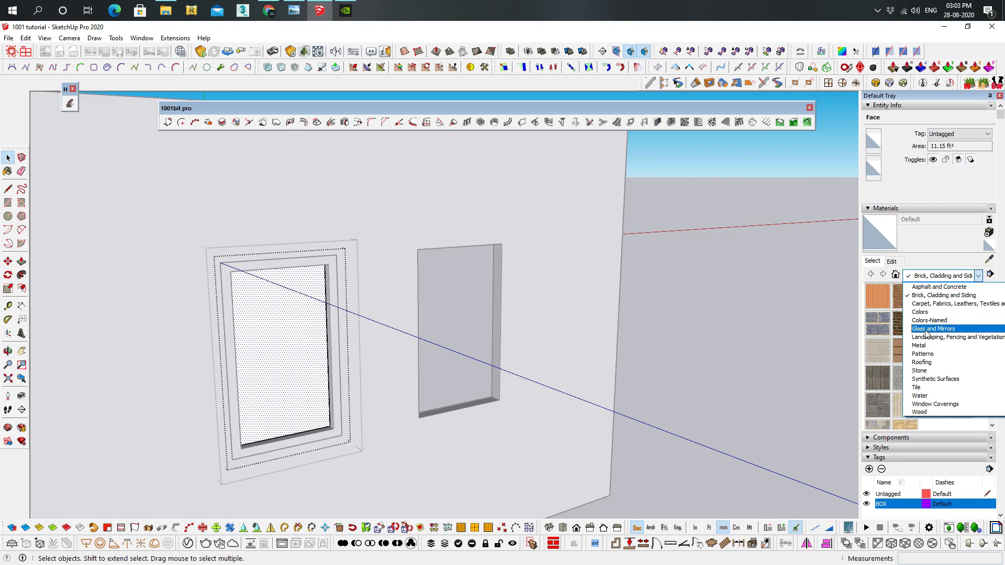
left_click(923, 330)
left_click(958, 296)
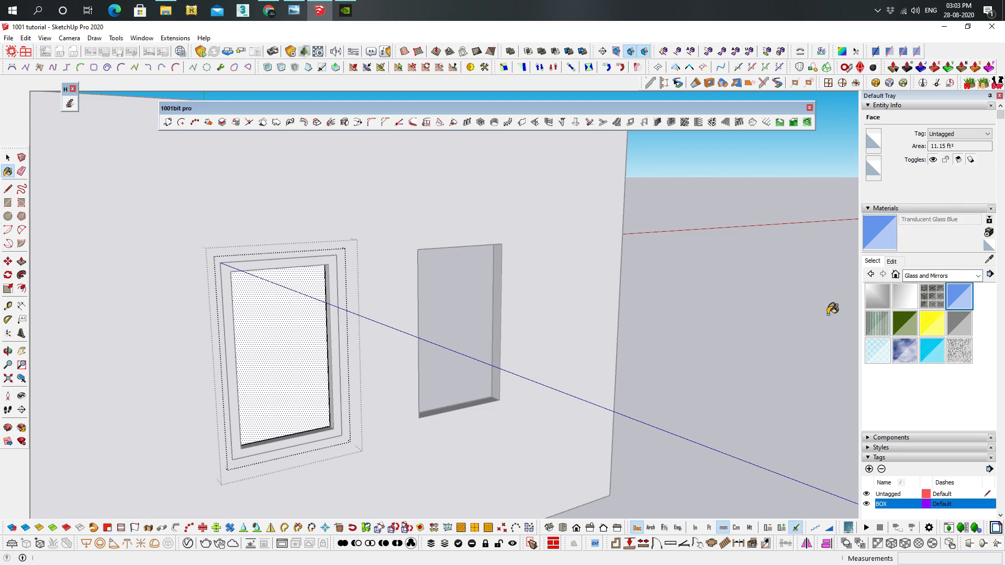
left_click(258, 325)
key("space")
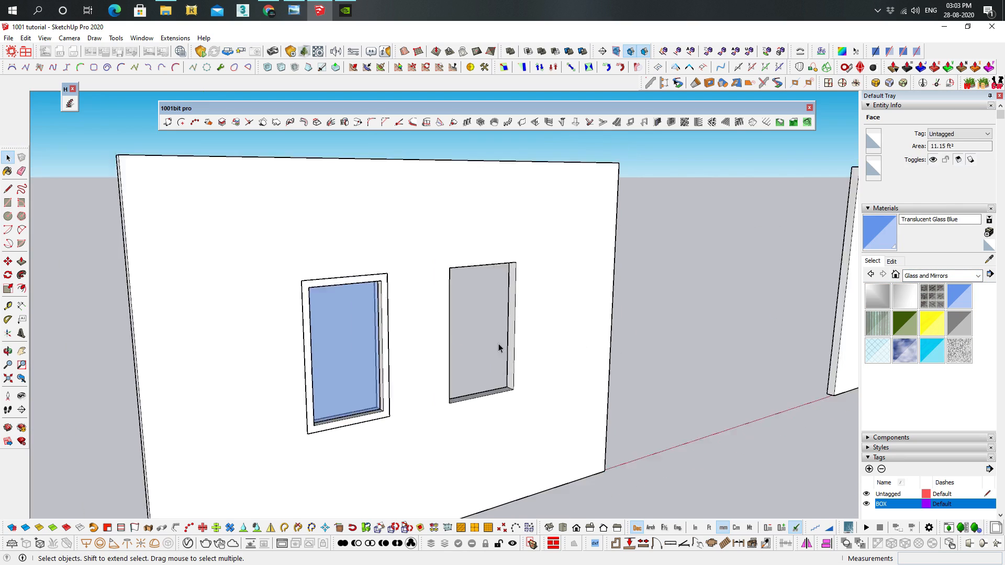
Draw a rectangle about 902 by 2085 mm closing the wall's door opening and reverse its face
scroll(498, 343, "down", 4)
middle_click_drag(322, 309, 340, 305)
scroll(339, 316, "up", 3)
mouse_move(423, 310)
middle_mouse_down("shift")
mouse_move(444, 303)
mouse_move(294, 312)
middle_mouse_up("shift")
scroll(455, 291, "up", 3)
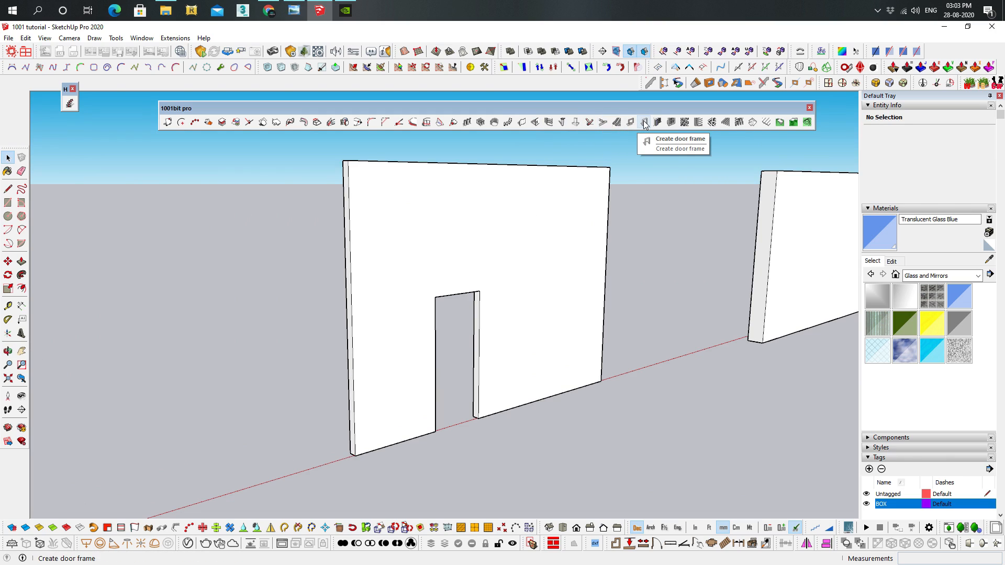
scroll(492, 319, "up", 5)
key("r")
left_click(406, 225)
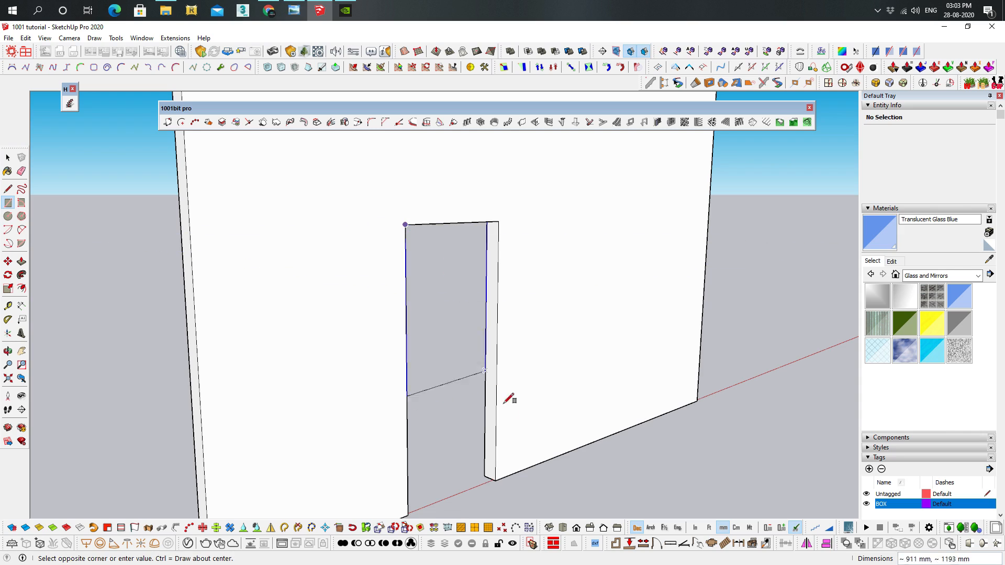
left_click(496, 480)
key("space")
right_click(443, 283)
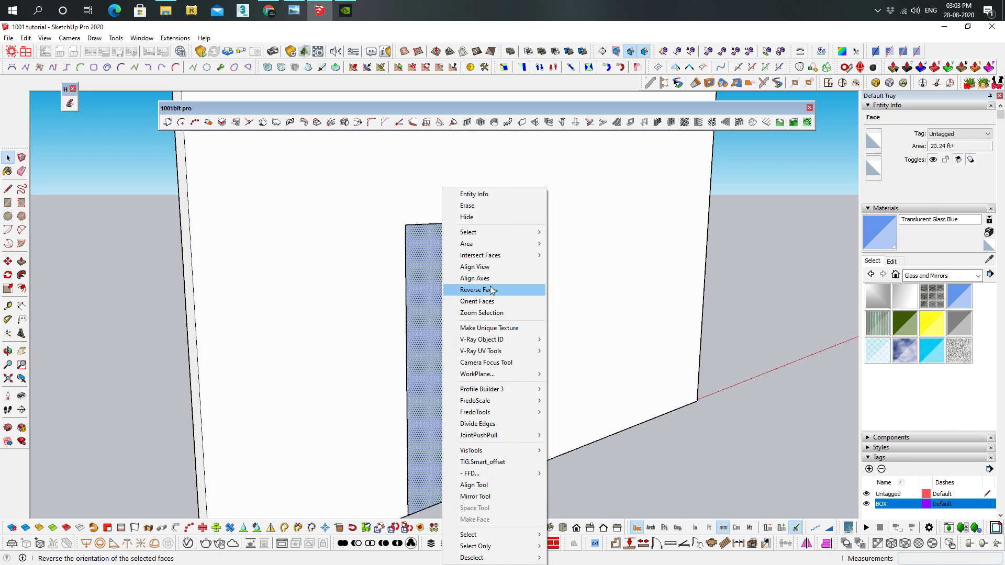
left_click(490, 290)
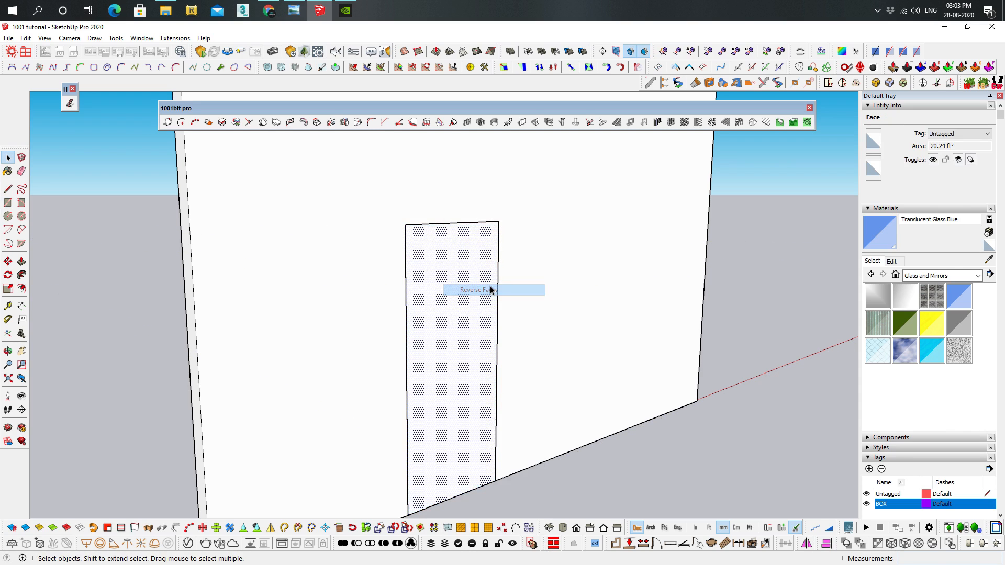
Create a rectangular door frame from the selected face, 150 mm deep and 70 mm wide, located at the back
left_click(648, 124)
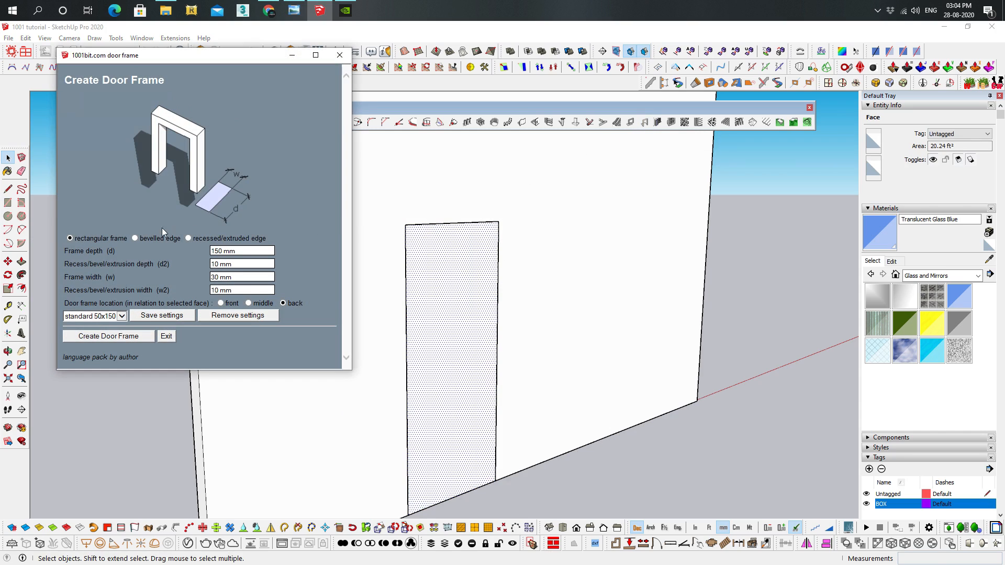
triple_click(250, 276)
type("70")
left_click(109, 339)
scroll(408, 314, "up", 1)
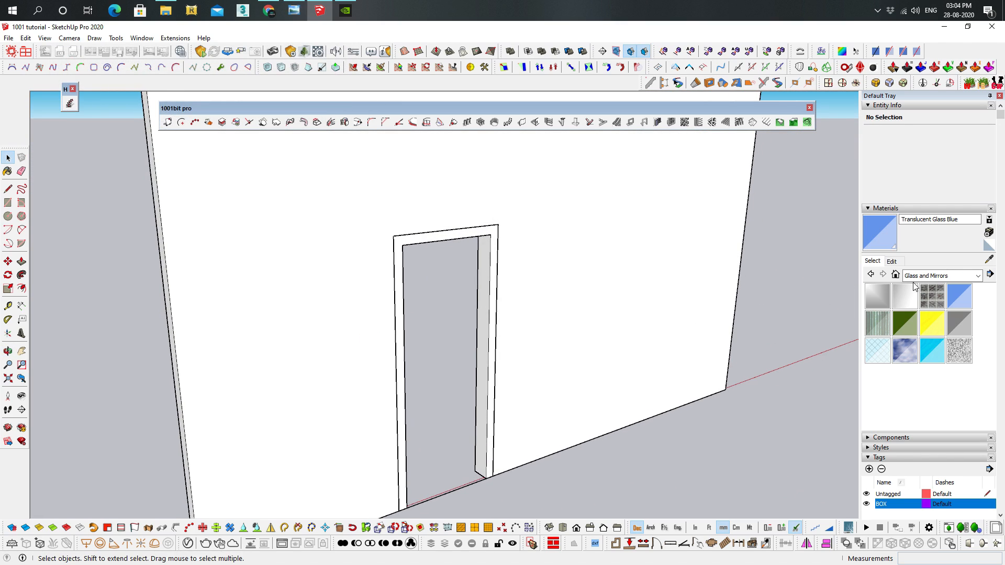
Paint the new door frame with Wood Cherry Original from the Wood materials
left_click(923, 276)
left_click(934, 411)
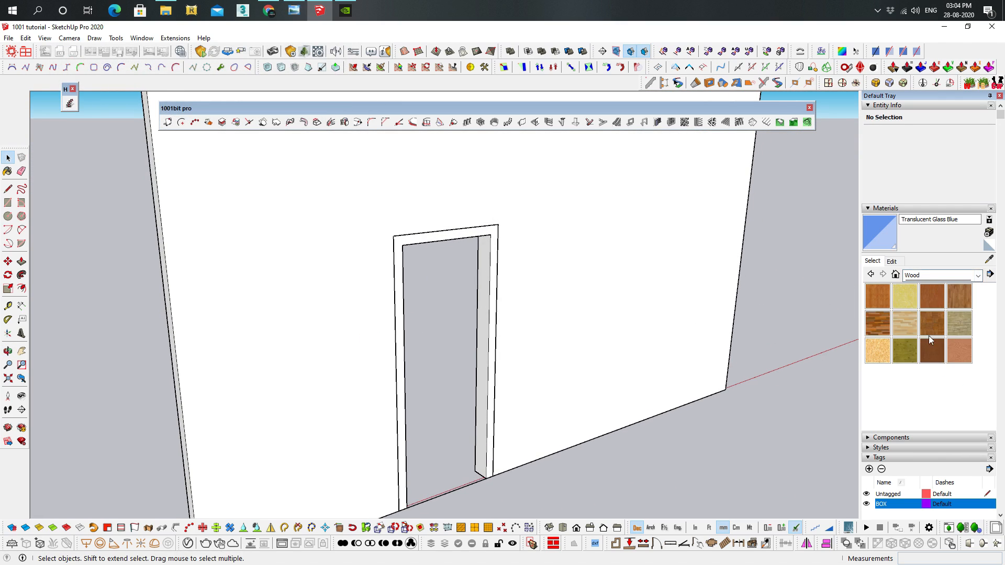
left_click(927, 296)
left_click(483, 238)
Draw a rectangle filling the inside of the door frame and reverse its face
middle_click_drag(519, 317, 250, 258)
key("r")
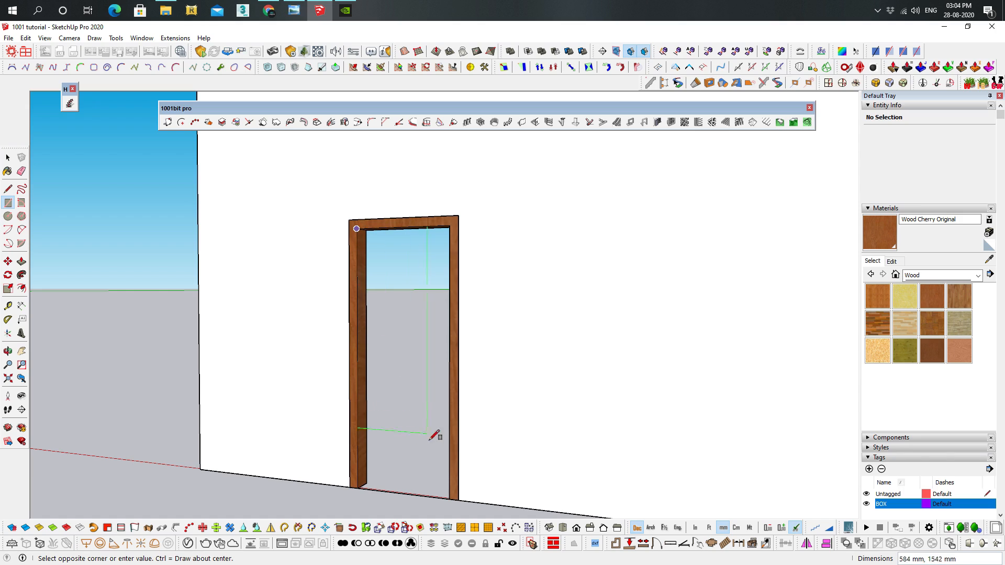
left_click(449, 490)
key("space")
right_click(406, 415)
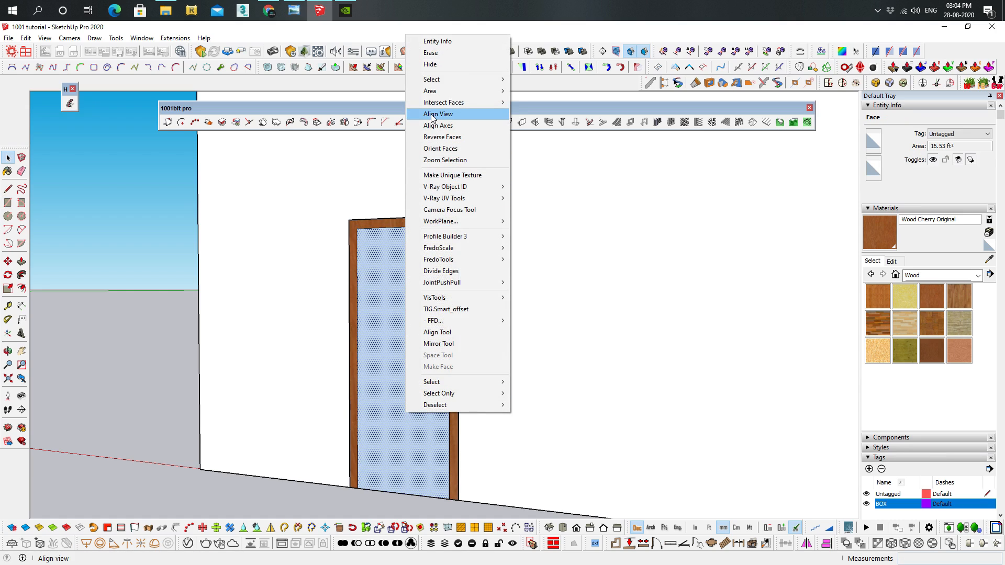
left_click(424, 137)
Try to move the door panel face within the depth of the frame, then delete the face
scroll(372, 434, "up", 8)
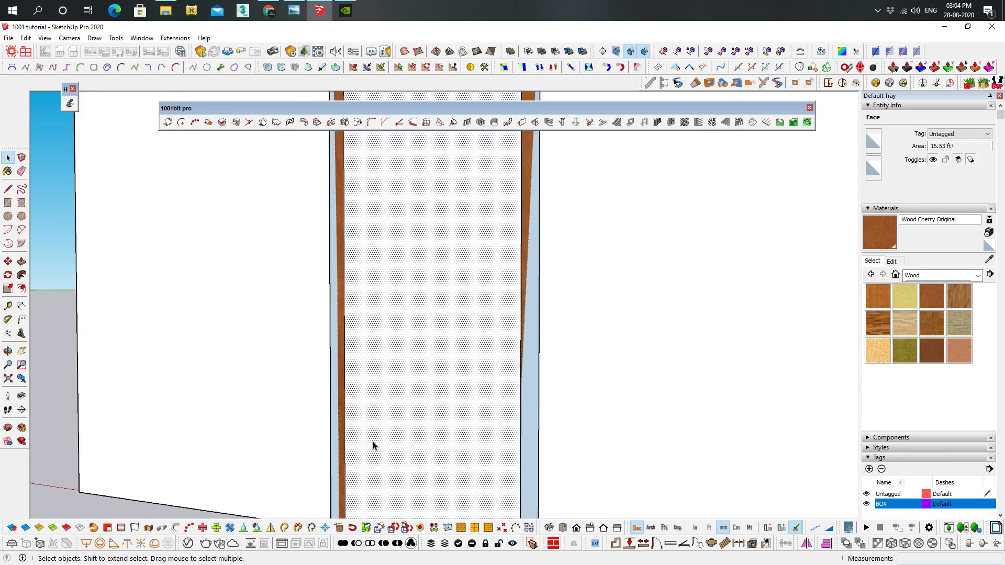
key("m")
middle_click_drag(352, 475, 357, 415)
left_click(347, 432)
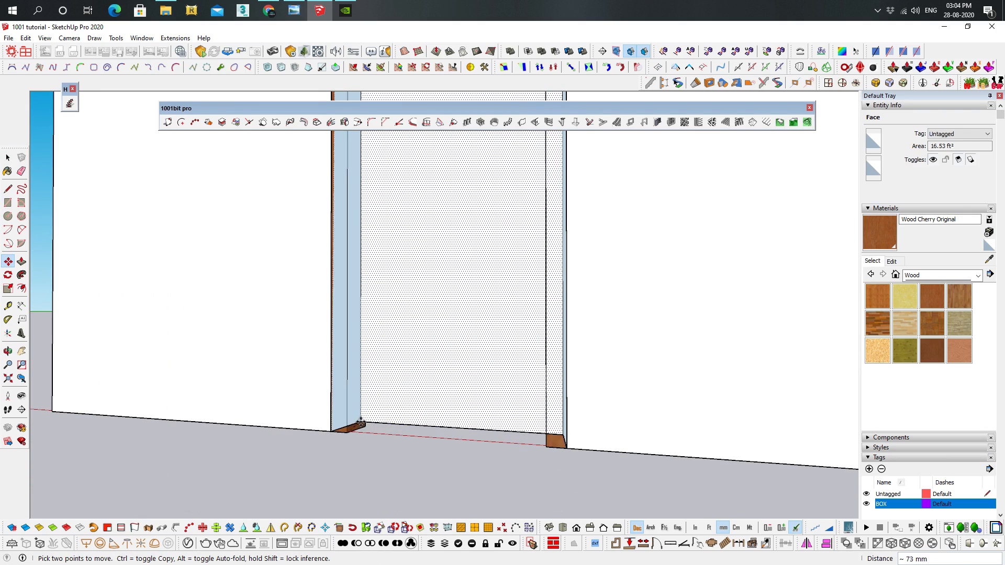
key("Escape")
scroll(386, 400, "down", 5)
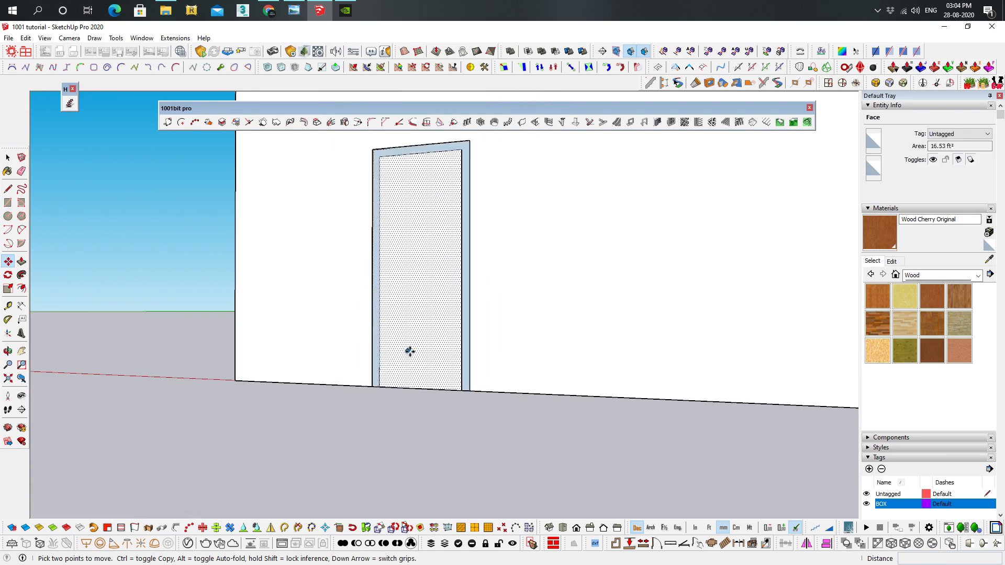
key("space")
key("Delete")
double_click(388, 208)
left_click(388, 209)
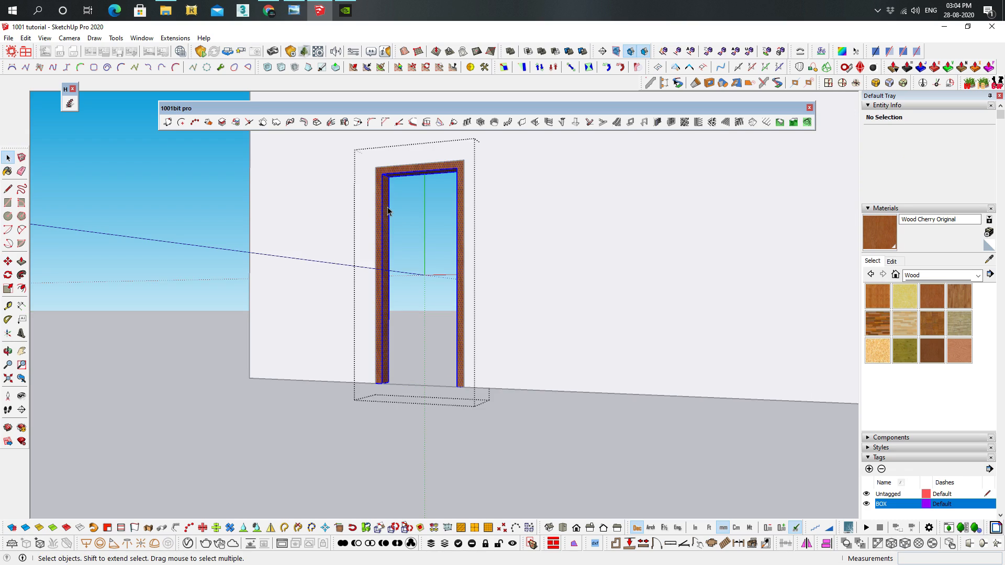
key("Escape")
left_click(381, 202)
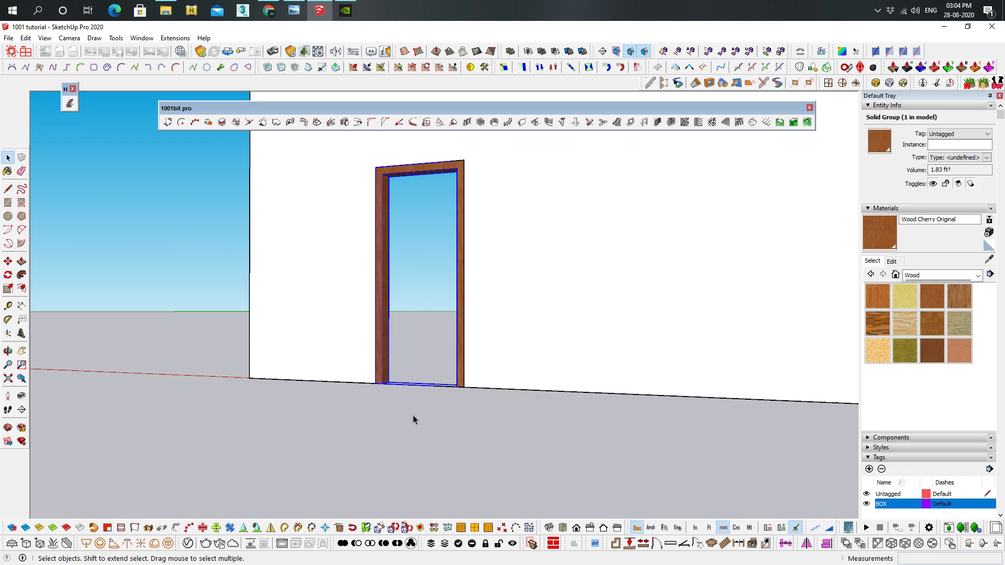
left_click(403, 391)
Draw a rectangular door panel inside the frame, from the jamb's base to the opposite inner top corner, midway through its depth
scroll(403, 391, "up", 2)
key("r")
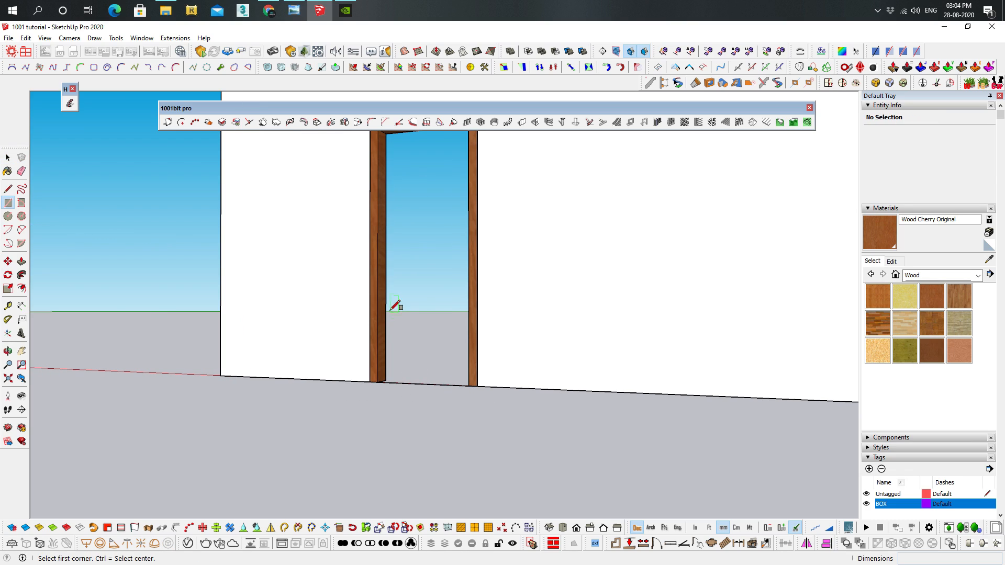
scroll(390, 377, "up", 1)
scroll(386, 377, "up", 2)
left_click(393, 382)
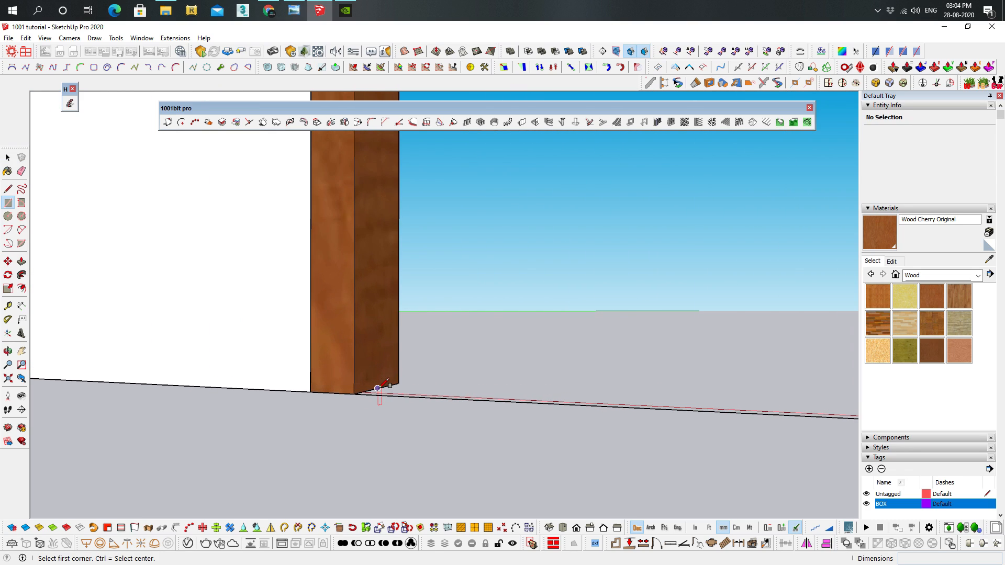
scroll(453, 310, "down", 4)
scroll(549, 308, "down", 3)
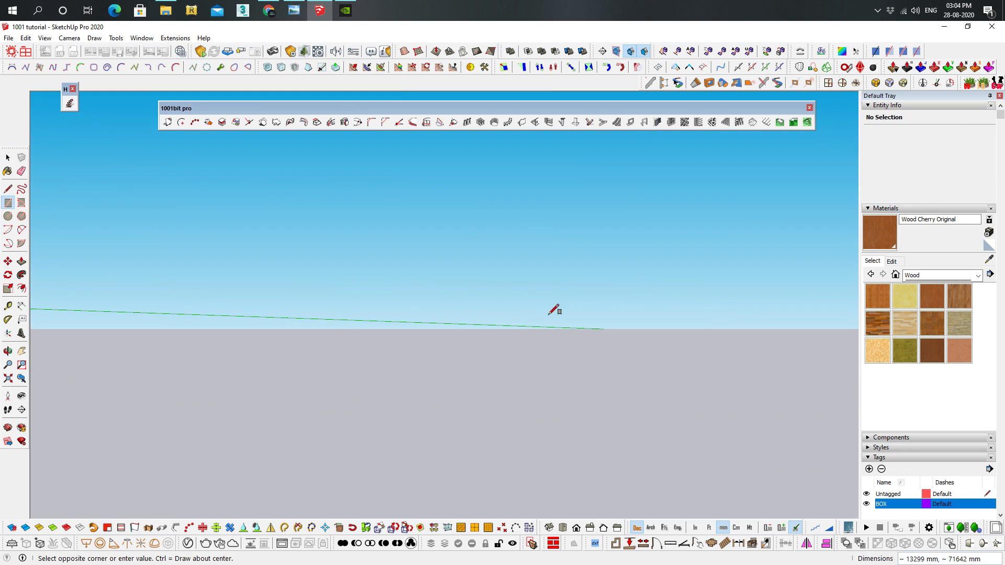
scroll(549, 310, "down", 4)
middle_click_drag(563, 193, 266, 403)
scroll(653, 274, "up", 4)
scroll(722, 250, "up", 5)
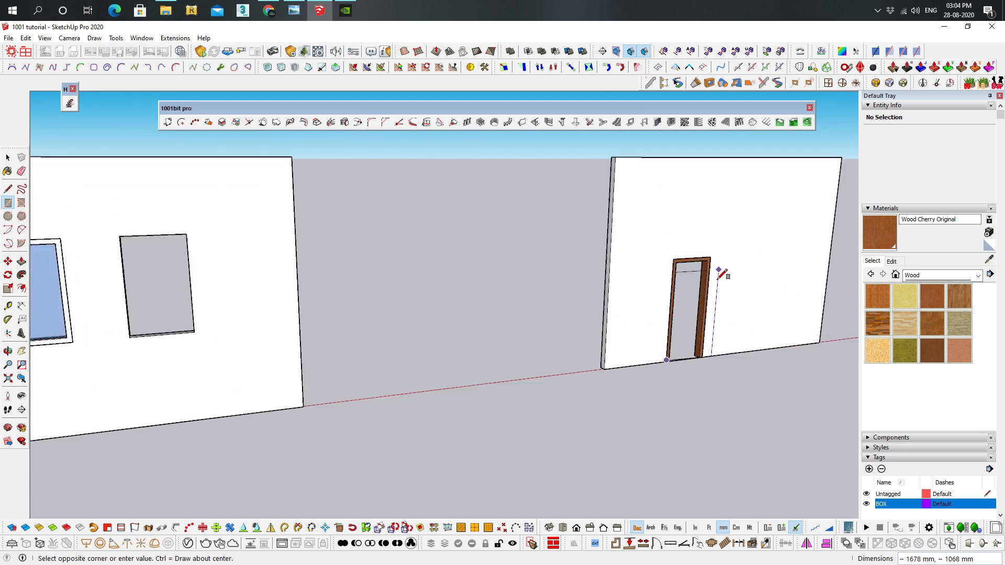
middle_click_drag(723, 272, 725, 179)
scroll(675, 262, "up", 3)
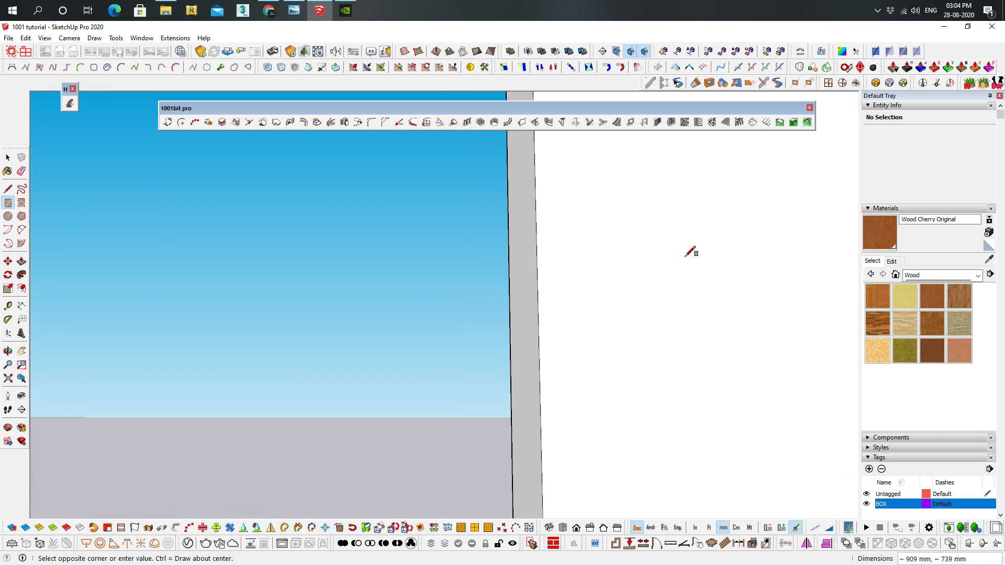
scroll(685, 259, "down", 4)
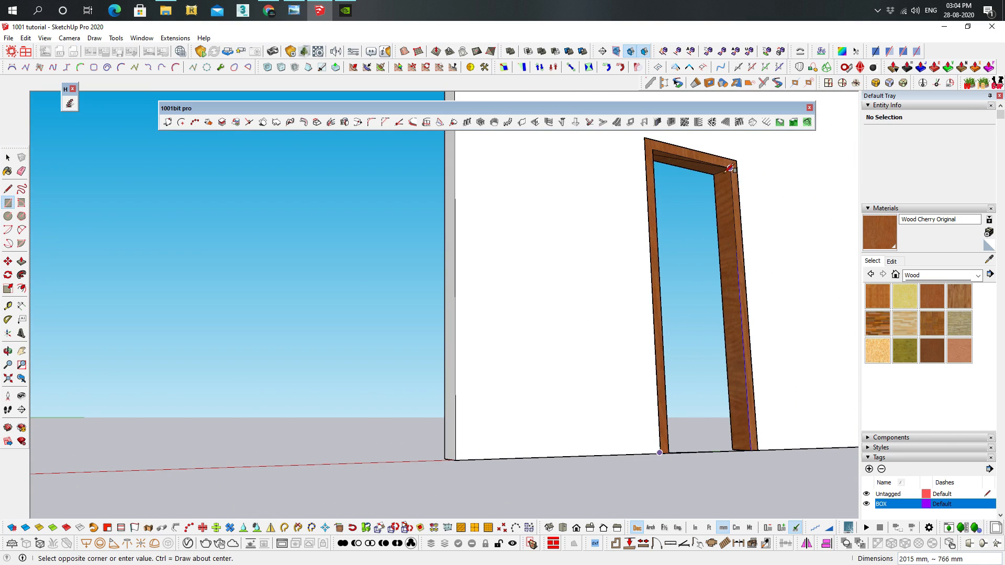
left_click(731, 169)
middle_click_drag(727, 175, 641, 293)
key("space")
Paint the door panel face with Wood Cherry Original and clear the selection
left_click(741, 233)
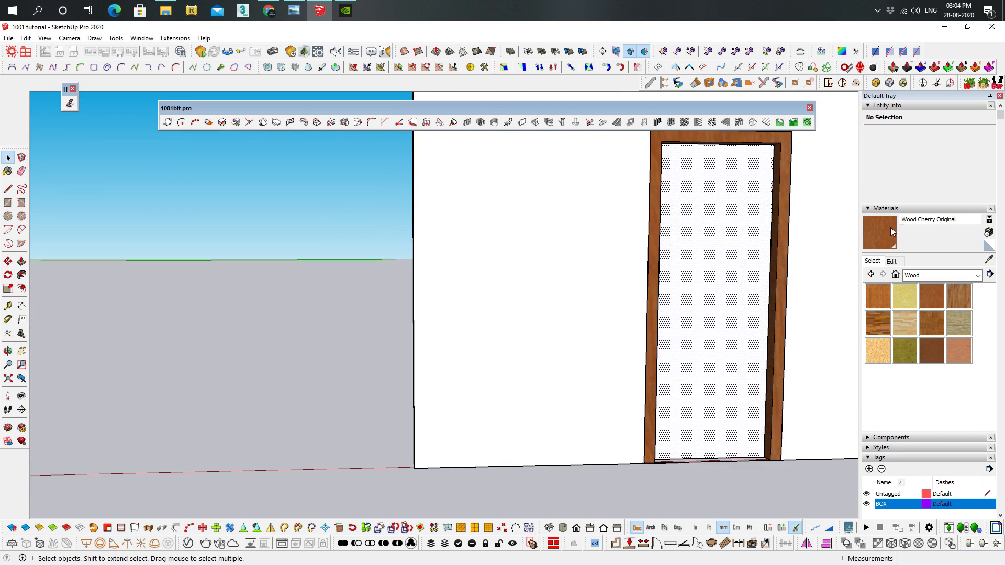
key("b")
left_click(763, 216)
scroll(591, 318, "down", 5)
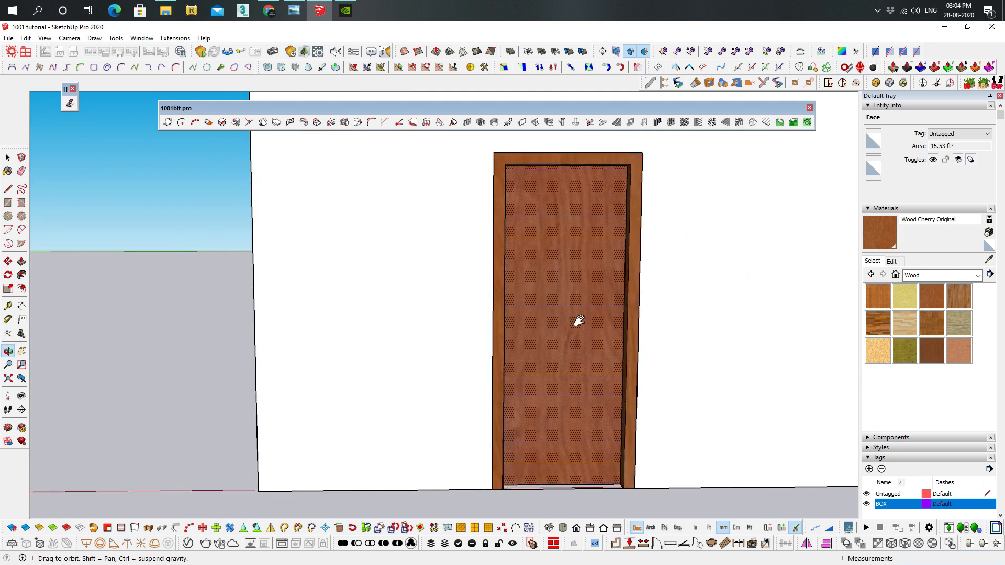
key("space")
mouse_move(444, 482)
middle_mouse_down()
mouse_move(625, 399)
mouse_move(698, 408)
mouse_move(458, 420)
middle_mouse_up()
left_click(749, 408)
Insert preset frame type 5, a door with a two-column, three-row side window, at the blank wall's base, cutting the wall
scroll(457, 419, "down", 5)
middle_click_drag(644, 373, 590, 392)
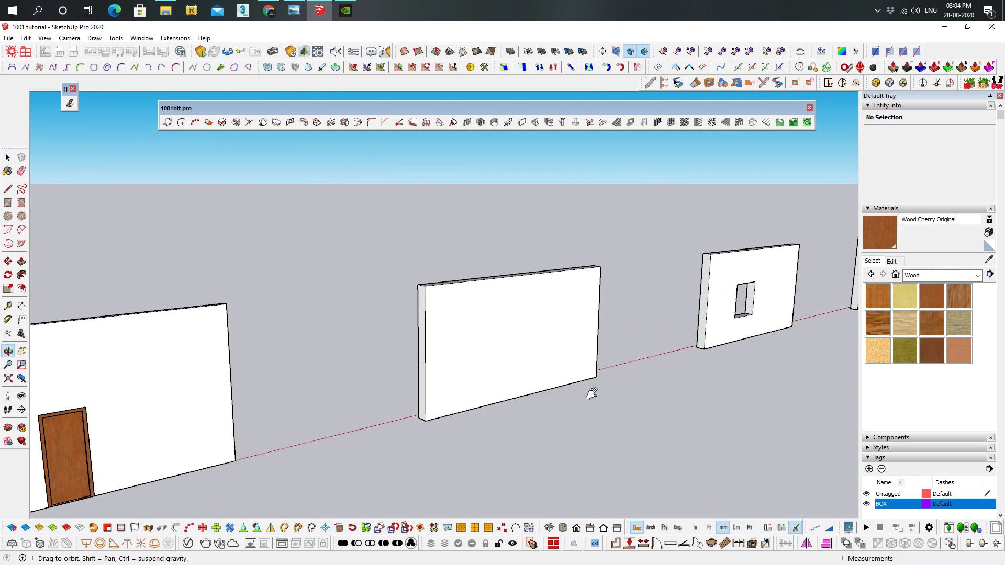
scroll(605, 258, "up", 3)
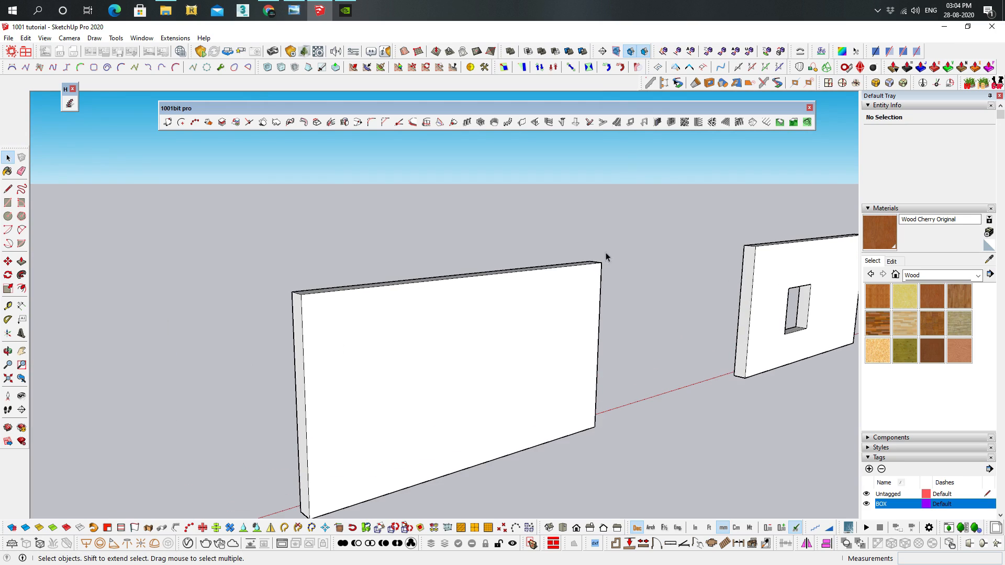
left_click(659, 122)
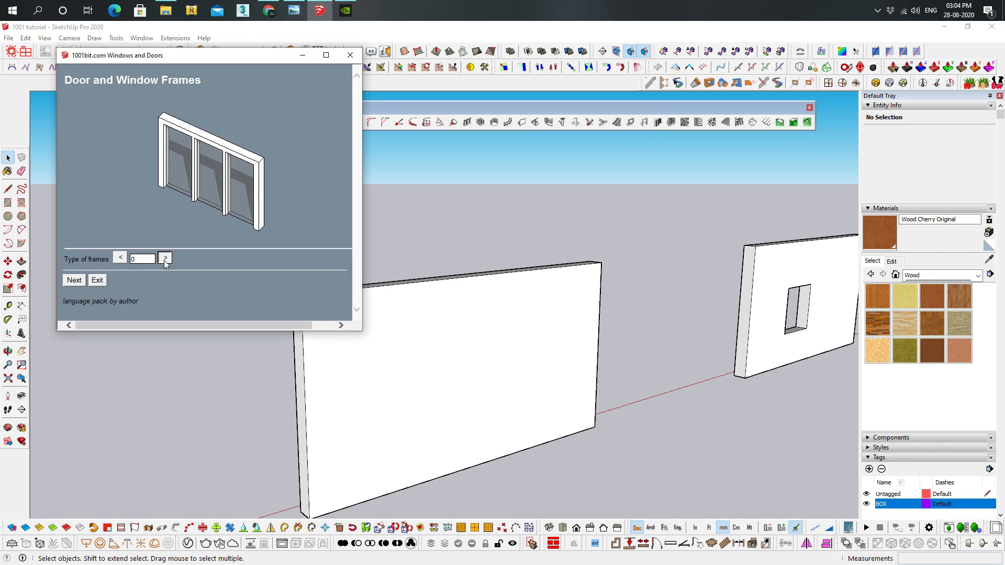
left_click(165, 259)
left_click(165, 254)
left_click(165, 254)
left_click(166, 254)
left_click(166, 255)
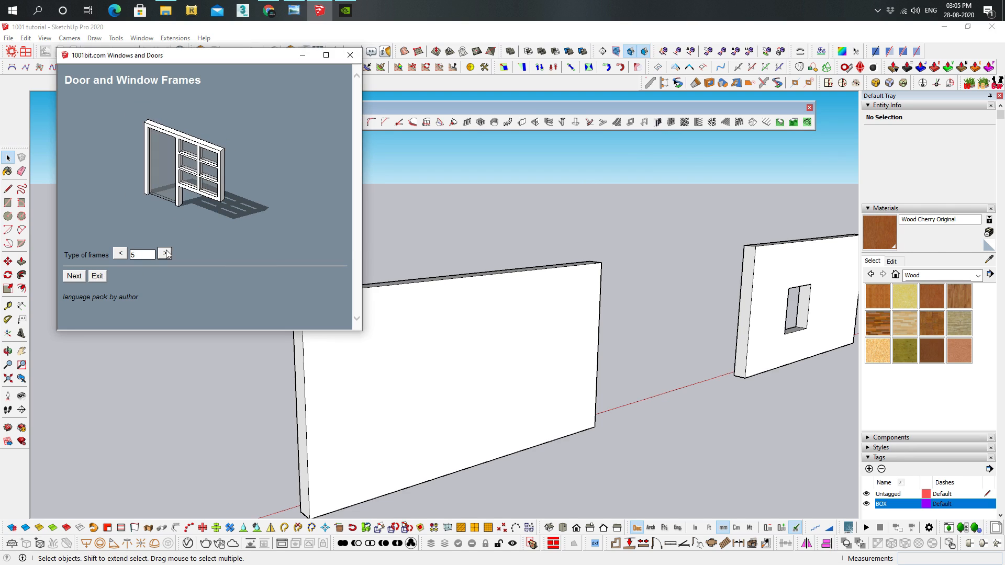
left_click(77, 276)
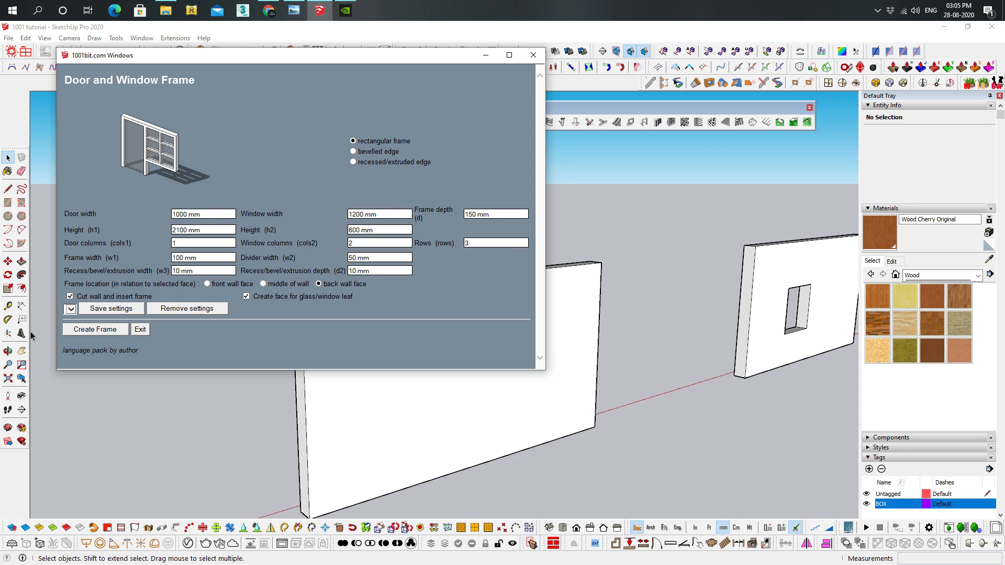
left_click(96, 330)
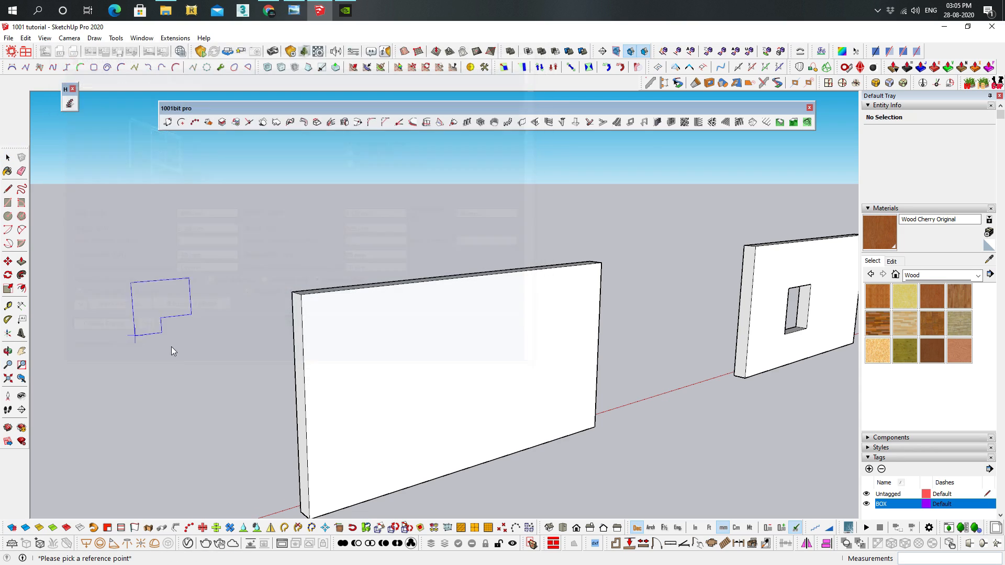
left_click(440, 481)
Examine the inserted door and window frame and its wall cutout from different angles
middle_click_drag(629, 436, 294, 352)
scroll(471, 413, "up", 5)
mouse_move(414, 392)
middle_mouse_down()
mouse_move(439, 330)
mouse_move(670, 340)
mouse_move(416, 372)
middle_mouse_up()
middle_click_drag(527, 280, 460, 374)
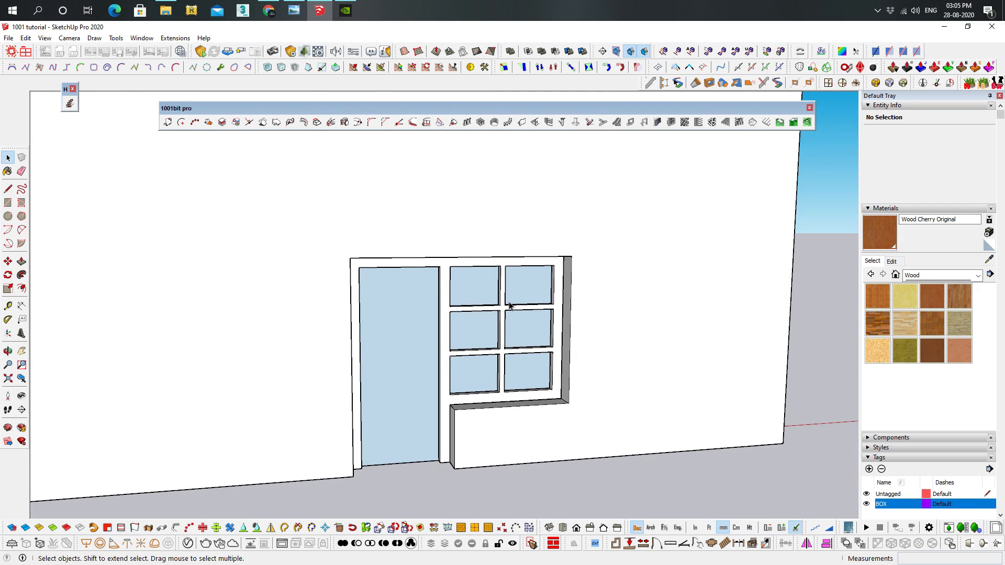
middle_click_drag(518, 333, 410, 329)
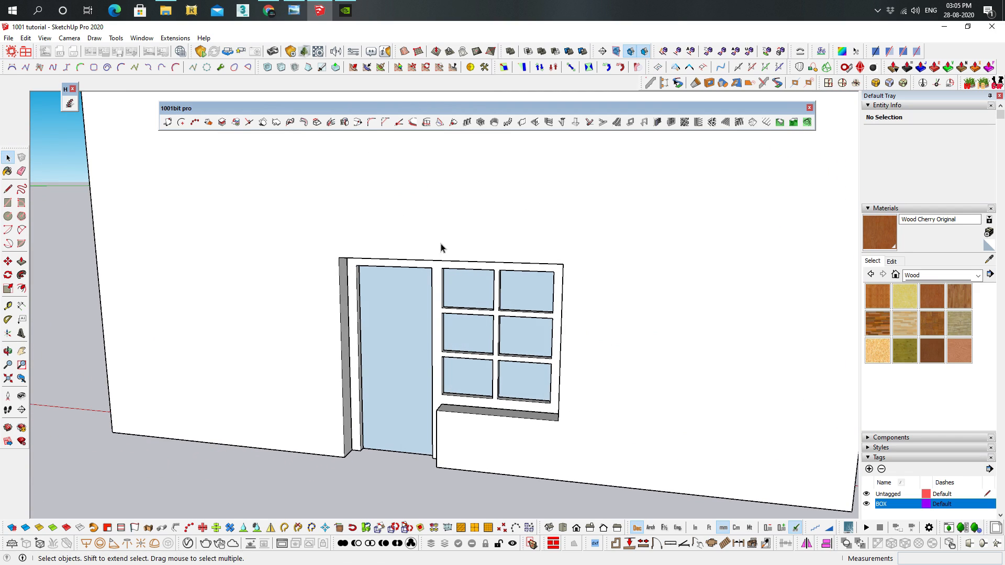
middle_click_drag(618, 380, 289, 431)
scroll(288, 431, "down", 2)
middle_click_drag(617, 359, 834, 342, "shift")
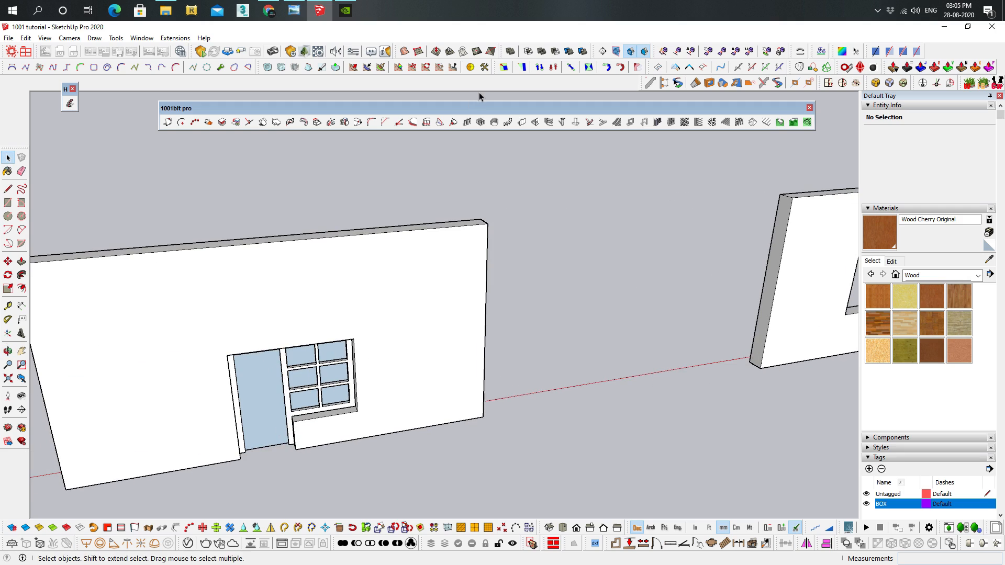
Draw a rectangle covering the square window opening in the wall, from one corner to the diagonally opposite one
middle_click_drag(505, 361, 328, 312)
scroll(737, 291, "up", 4)
middle_click_drag(623, 262, 541, 180)
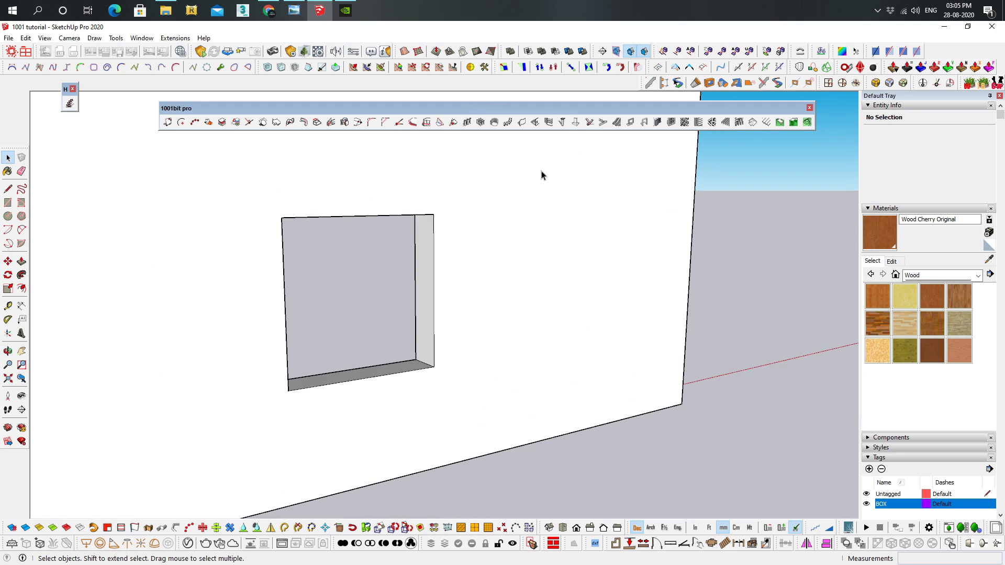
left_click(669, 121)
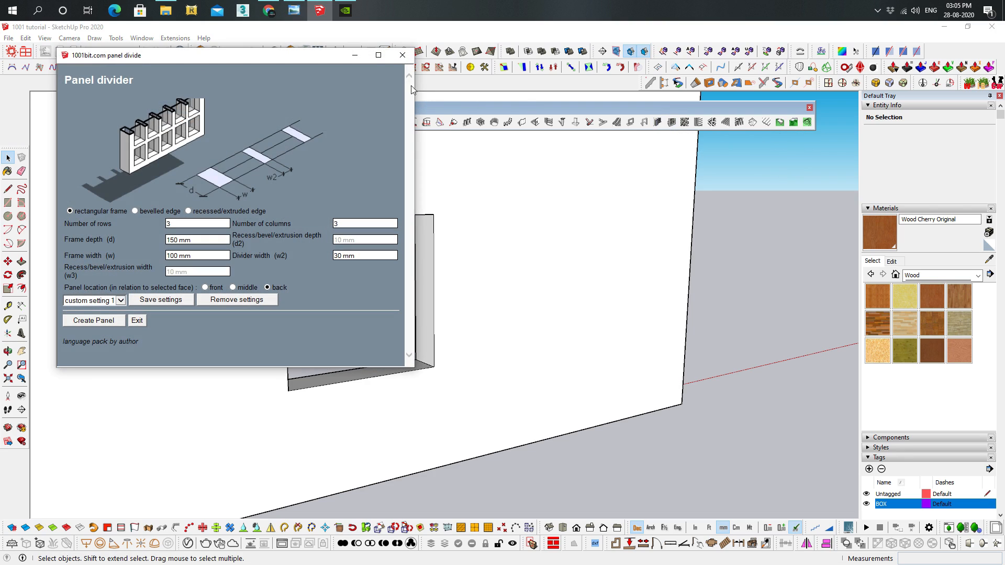
left_click(402, 54)
middle_click_drag(411, 230, 419, 213)
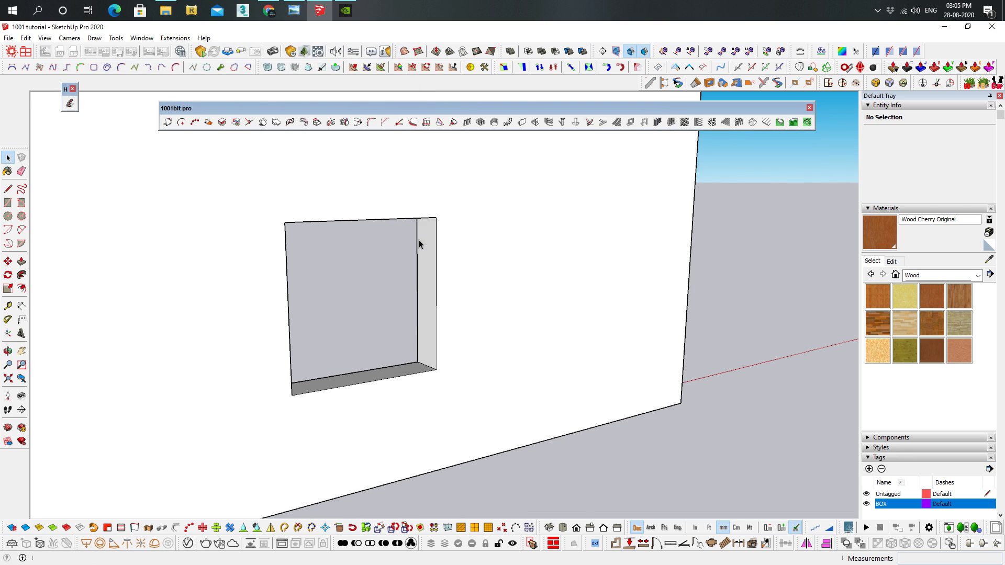
key("r")
left_click(284, 222)
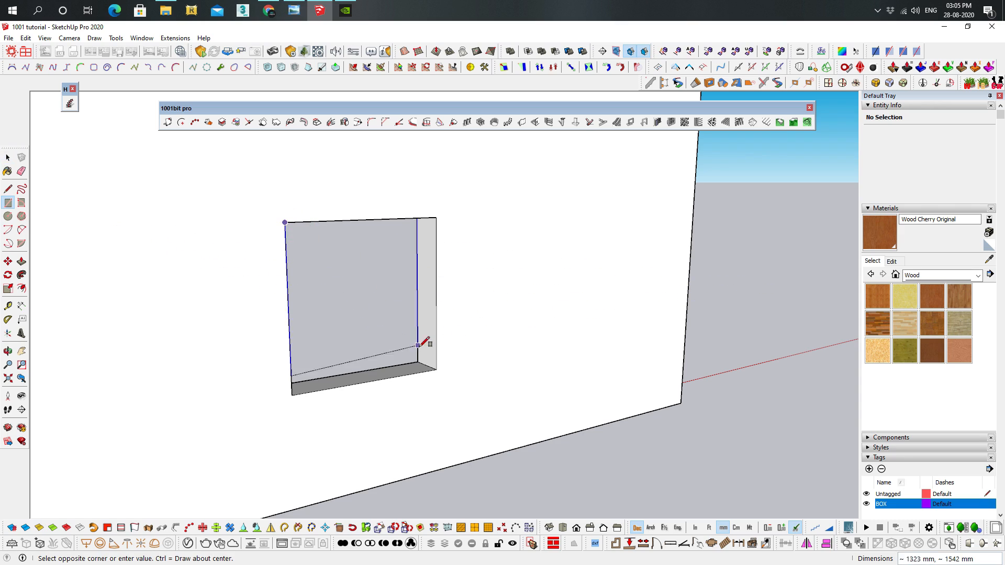
left_click(436, 370)
key("space")
Reverse the face of the new rectangle filling the window opening
left_click(364, 263)
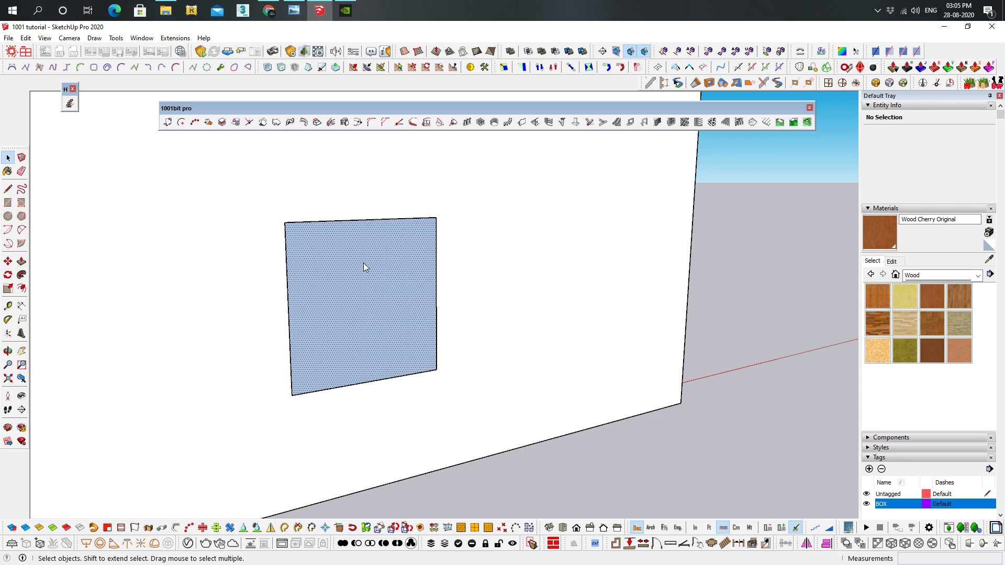
right_click(363, 262)
left_click(410, 289)
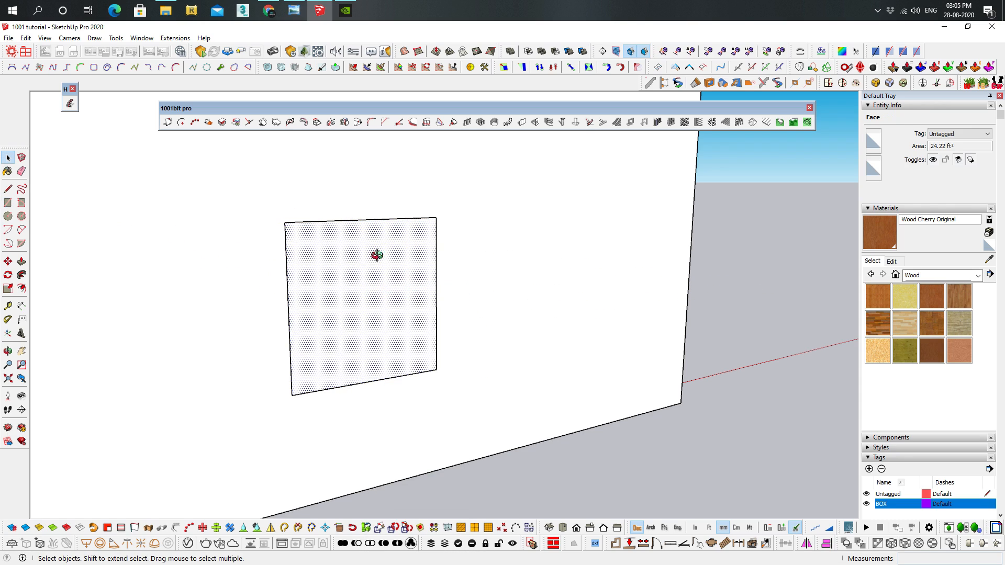
Divide the selected face into a rectangular-frame panel of 3 rows and 2 columns, with 150 mm frame depth and 100 mm frame width
middle_click_drag(380, 259, 414, 258)
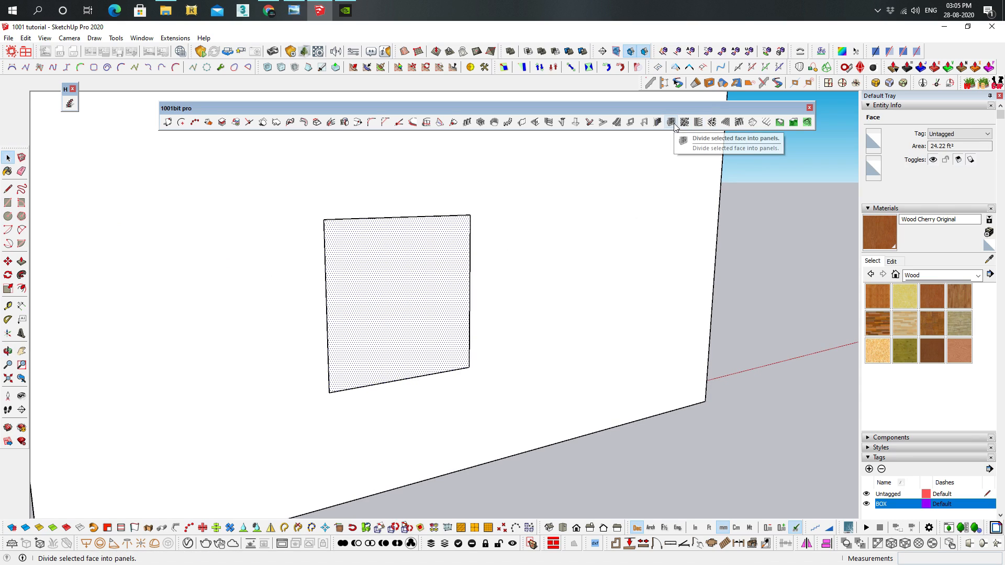
left_click(671, 123)
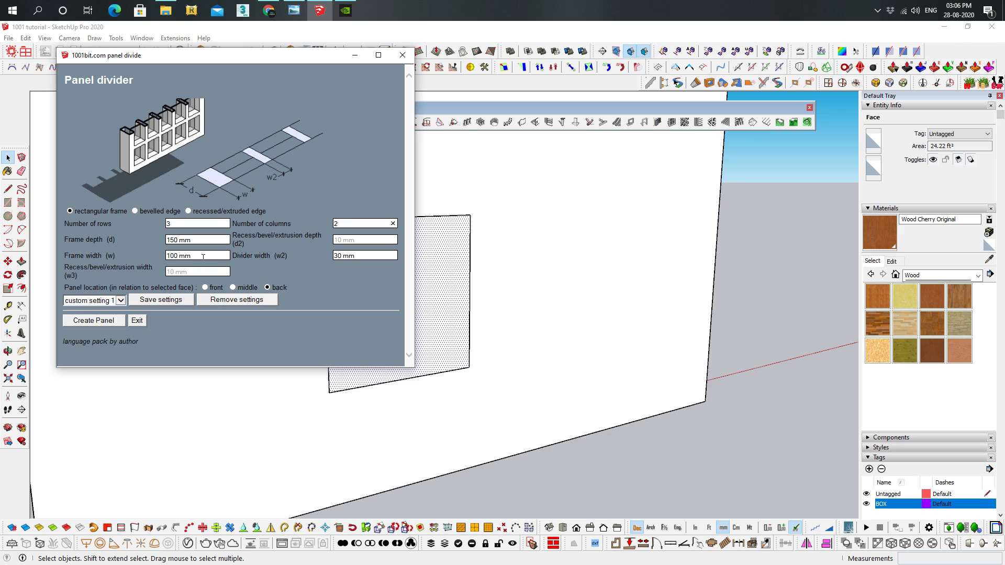
left_click(360, 256)
left_click(113, 324)
Examine the divided window panel in the wall from several angles
middle_click_drag(421, 282, 86, 226)
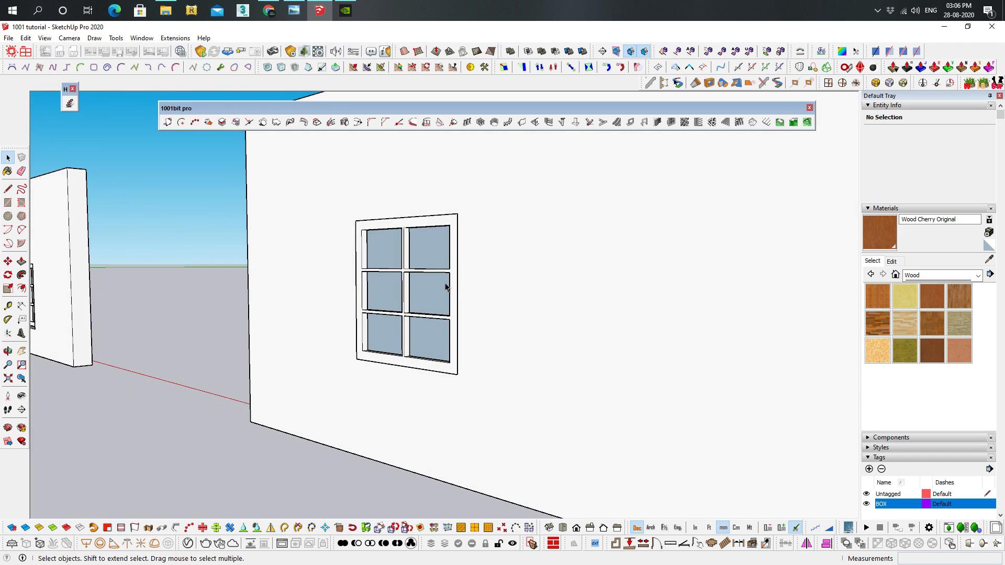
scroll(445, 287, "up", 2)
middle_click_drag(497, 340, 492, 378)
middle_click_drag(434, 346, 696, 320)
middle_click_drag(696, 320, 419, 363, "shift")
scroll(419, 364, "down", 3)
middle_click_drag(549, 324, 482, 333, "shift")
Draw a 1500 × 1500 mm rectangle over the nearest opening of the three-opening wall and reverse its face
scroll(779, 317, "up", 3)
scroll(541, 316, "up", 5)
middle_click_drag(779, 316, 696, 235, "shift")
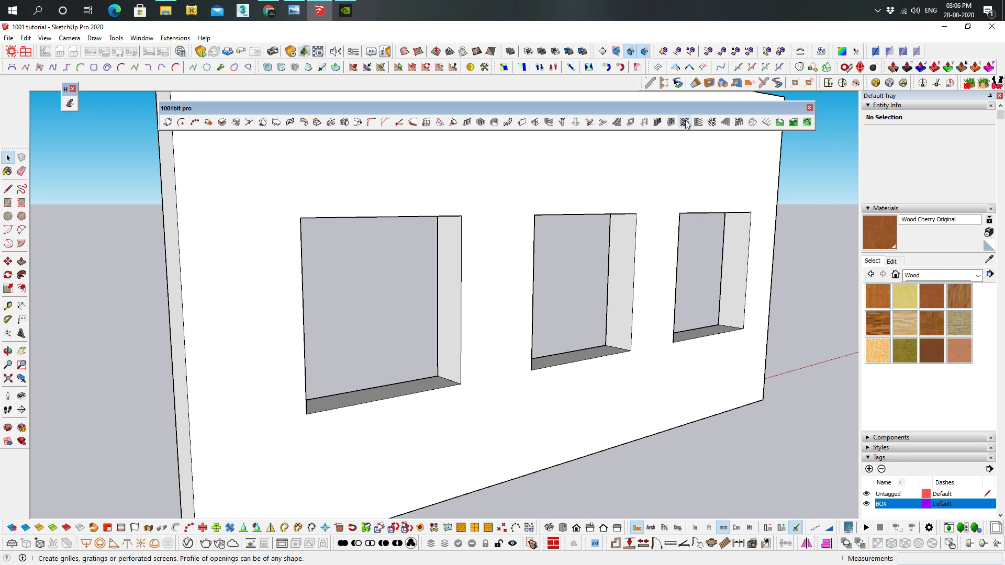
scroll(431, 331, "down", 4)
middle_click_drag(431, 331, 472, 339)
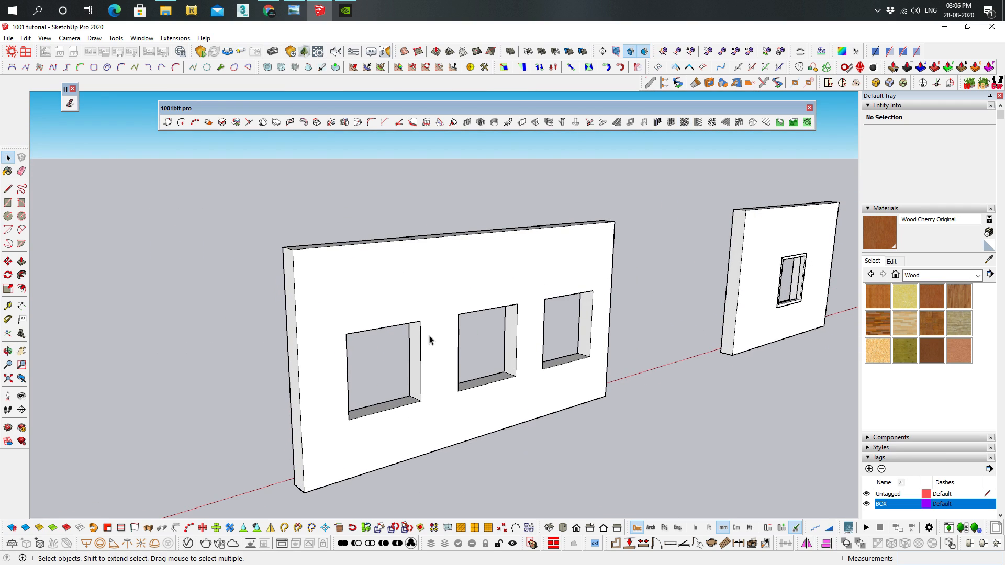
scroll(427, 329, "up", 3)
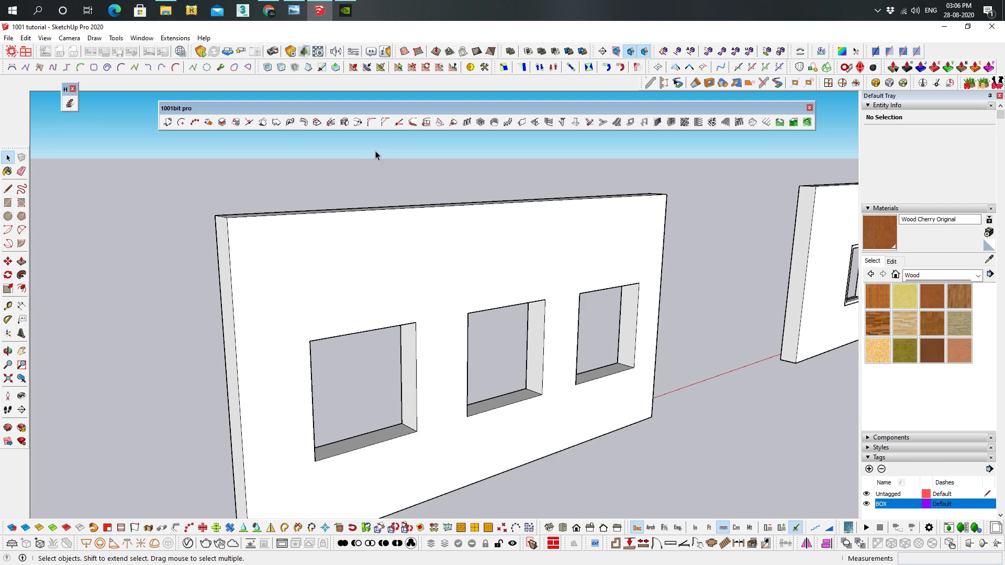
scroll(439, 269, "up", 2)
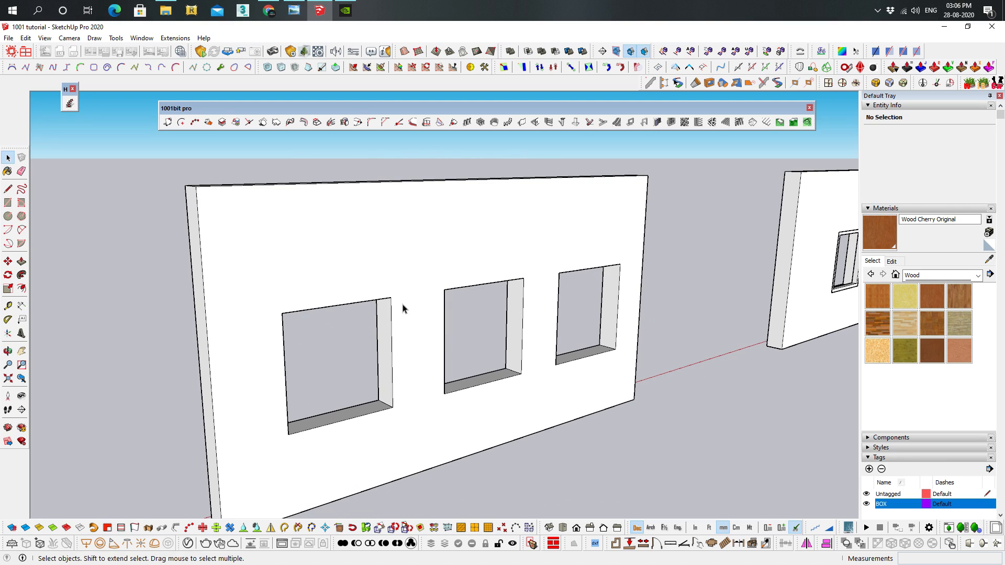
middle_click_drag(369, 347, 359, 304)
key("r")
left_click(294, 250)
left_click(400, 363)
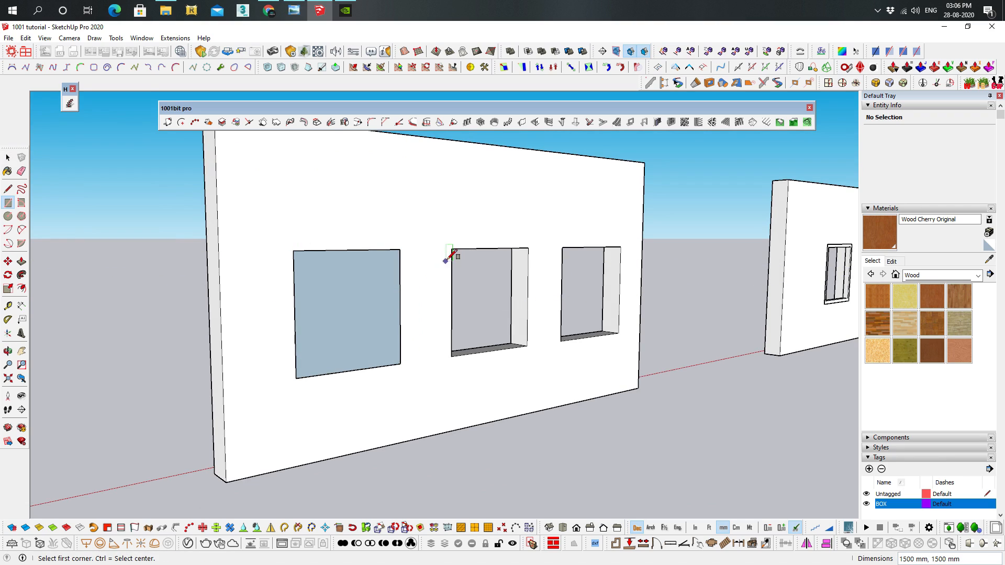
key("space")
right_click(358, 287)
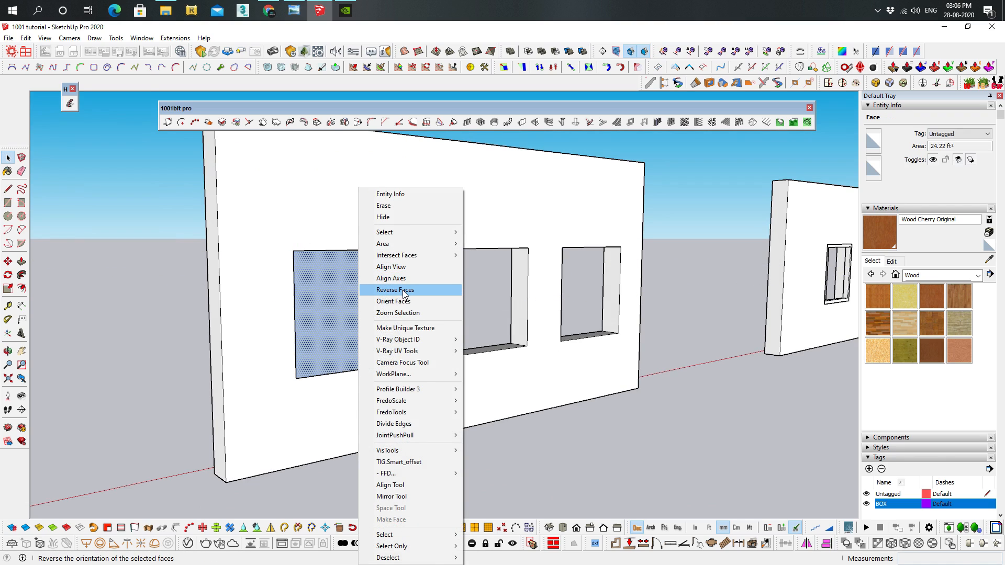
left_click(381, 286)
Copy the rectangular face onto the middle opening and again onto the farthest opening
key("m")
left_click(400, 251)
key("ctrl")
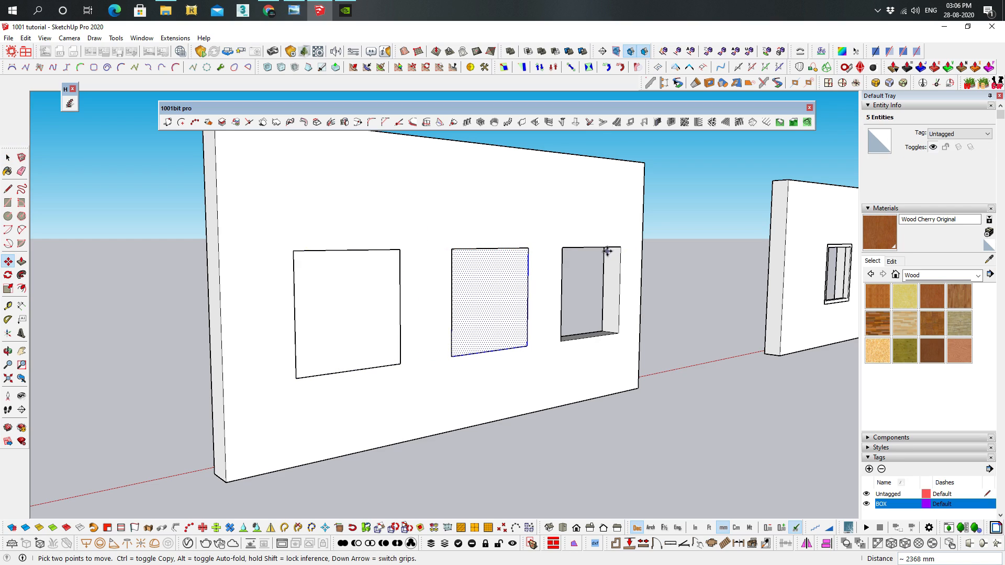
left_click(528, 248)
key("ctrl")
left_click(629, 248)
key("space")
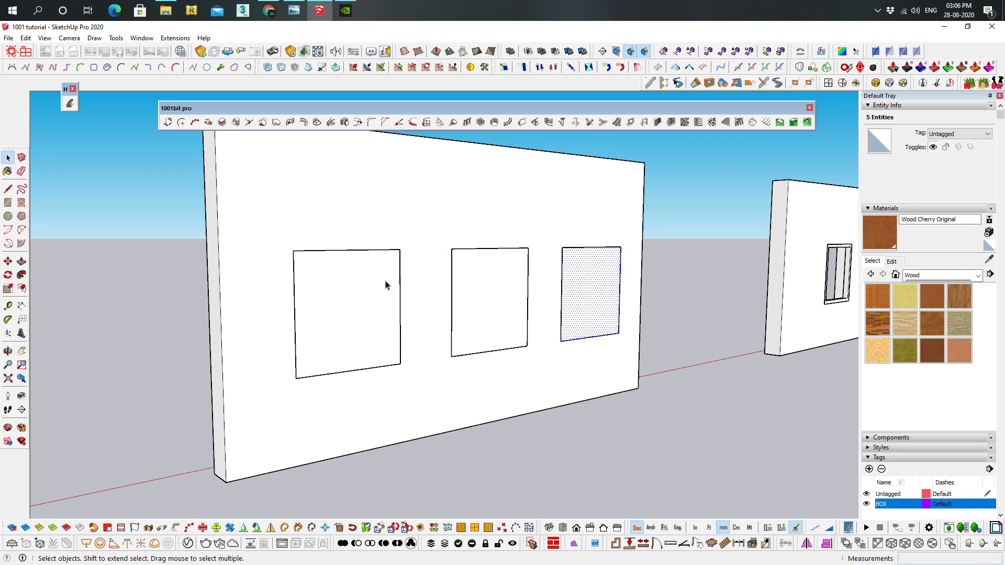
Create a perforated screen on the nearest face with 50 mm openings, 300 mm column and row spacing, and 150 mm thickness
left_click(386, 284)
scroll(390, 283, "up", 3)
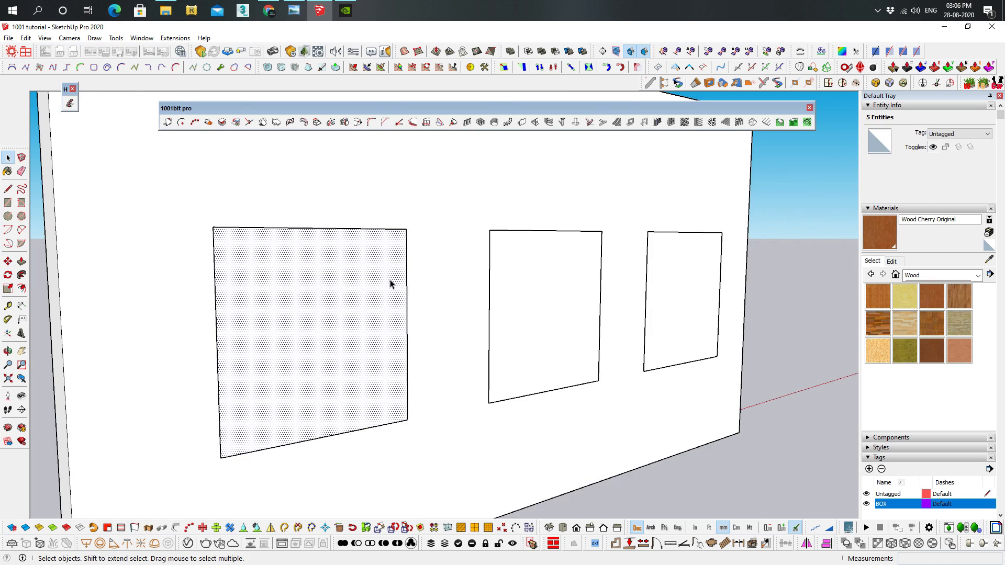
left_click(685, 122)
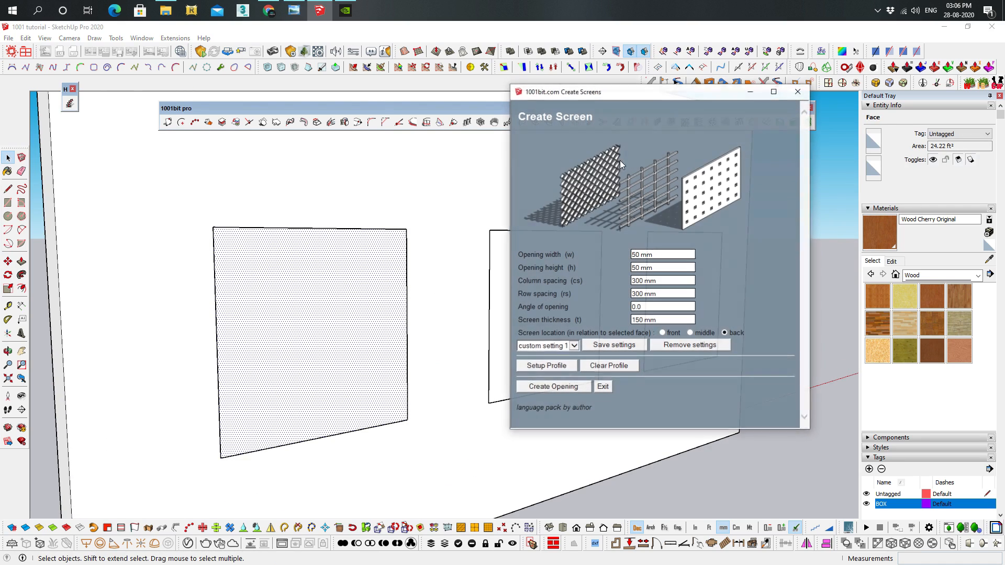
left_click_drag(708, 92, 645, 77)
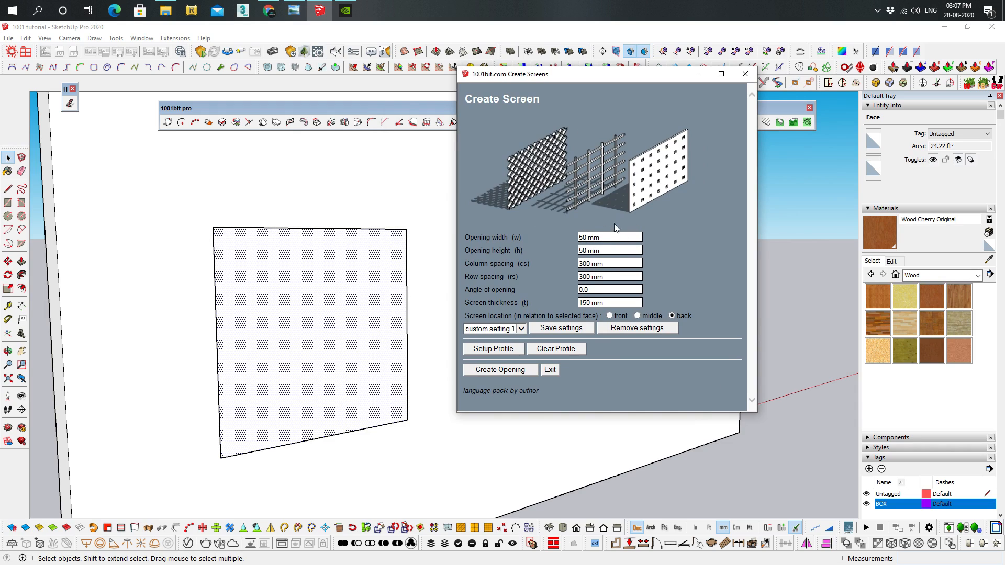
left_click(501, 373)
middle_click_drag(357, 342, 156, 276)
scroll(249, 274, "up", 6)
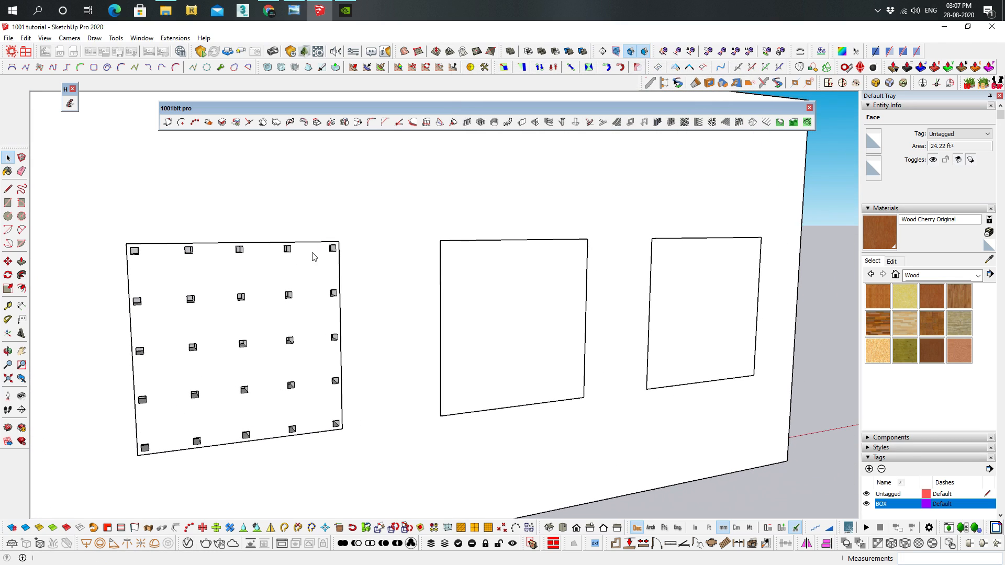
Create a grid screen on the middle face with 300 × 300 mm openings and 50 mm column and row spacing
middle_click_drag(280, 242, 460, 249)
scroll(465, 241, "up", 3)
key("space")
left_click(438, 210)
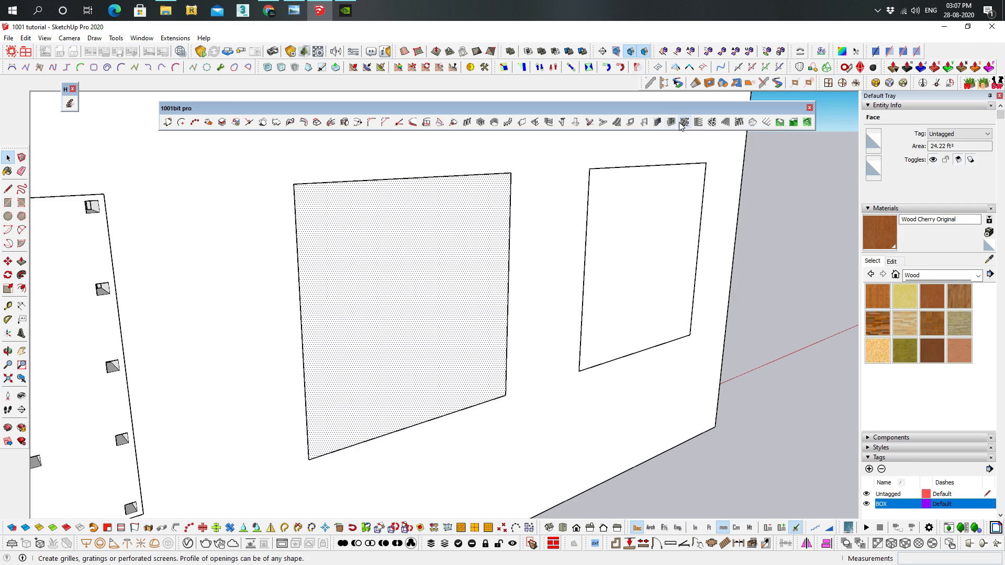
left_click(682, 124)
left_click_drag(564, 74, 675, 77)
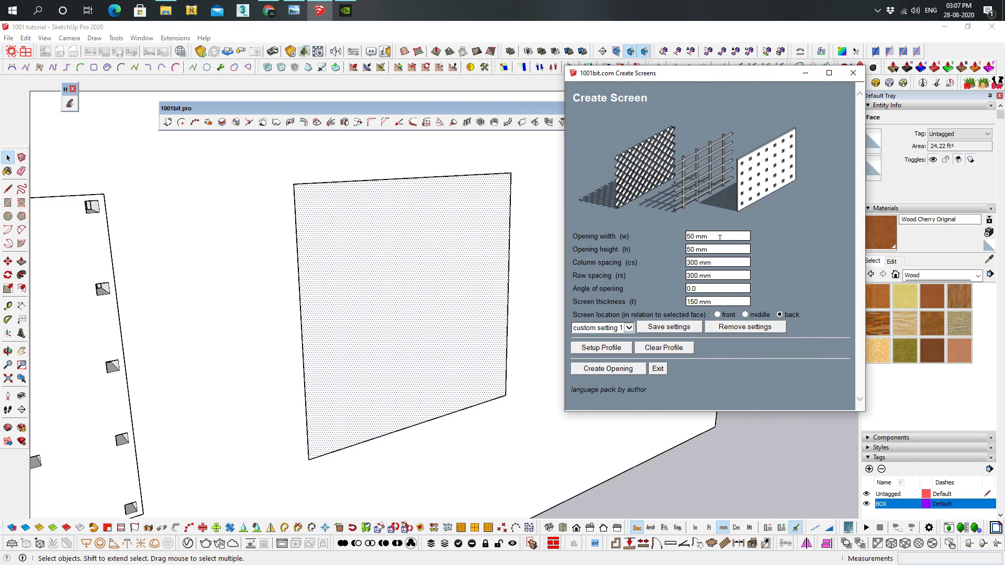
left_click(712, 236)
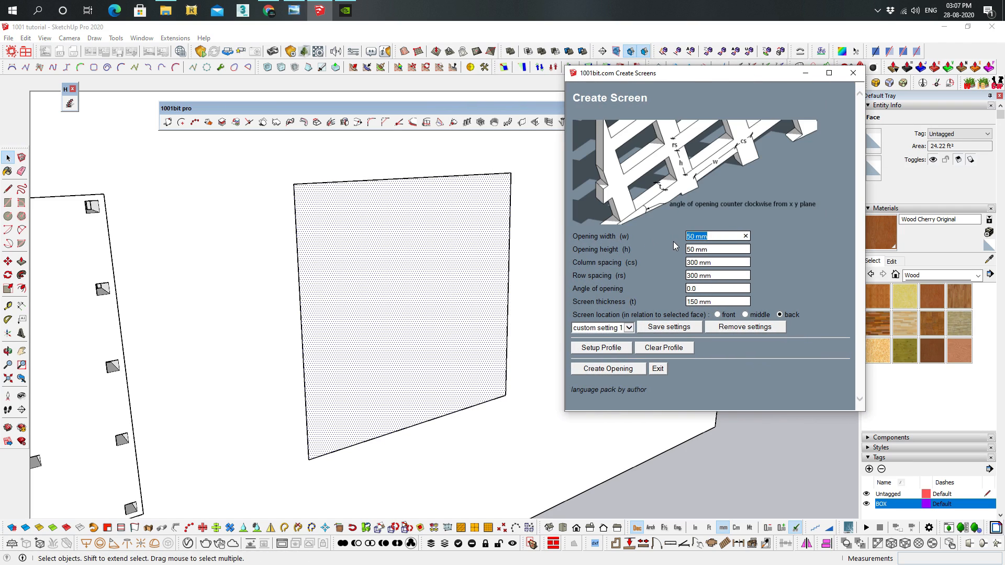
type("300")
left_click(725, 249)
left_click(717, 261)
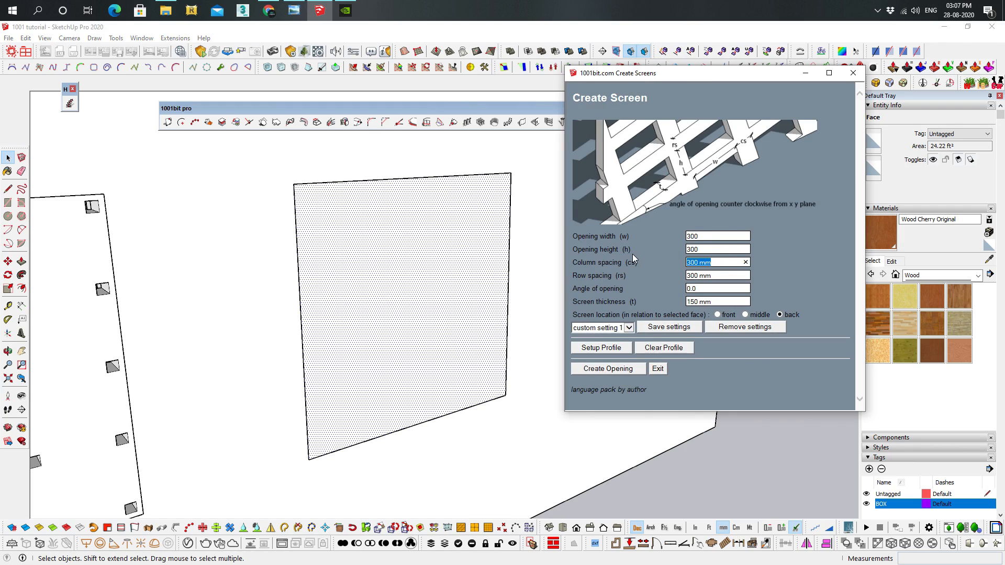
type("50")
left_click(719, 275)
type("50")
left_click(602, 372)
Create a diagonal screen on the third face with 300 mm openings, 50 mm spacing and a 45-degree opening angle
middle_click_drag(405, 263, 389, 177)
middle_click_drag(450, 338, 219, 173)
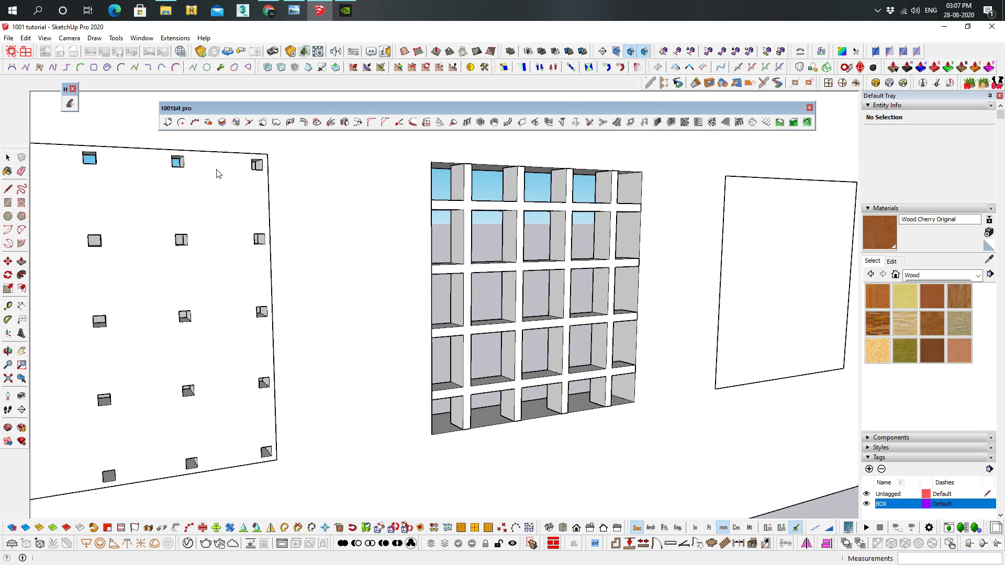
middle_click_drag(329, 215, 599, 249)
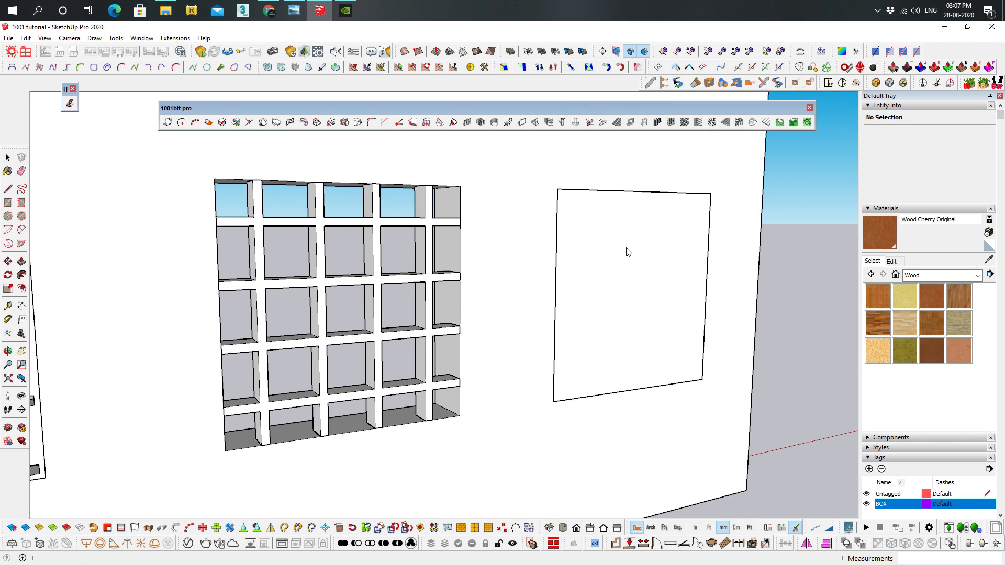
left_click(623, 253)
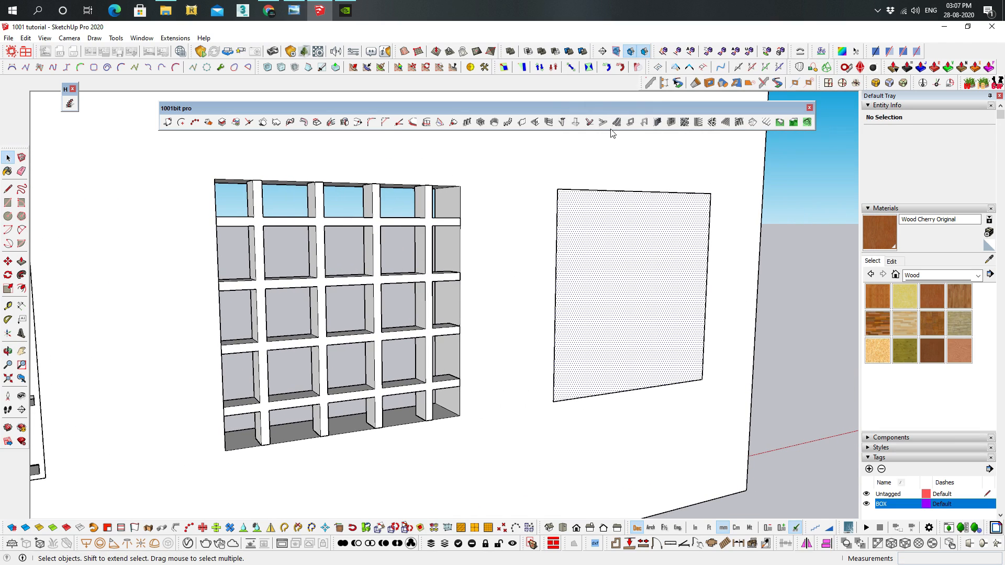
left_click(685, 122)
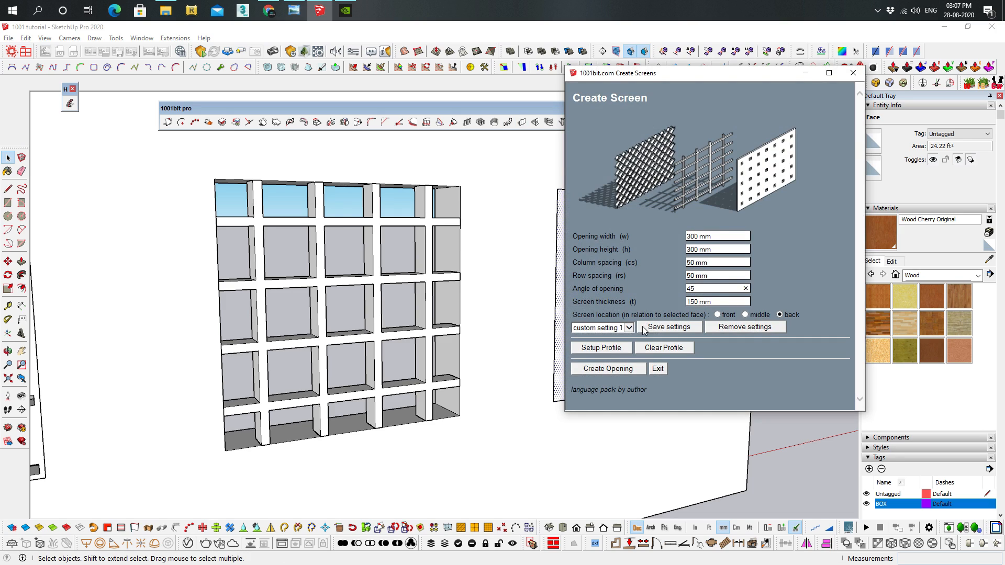
left_click(611, 369)
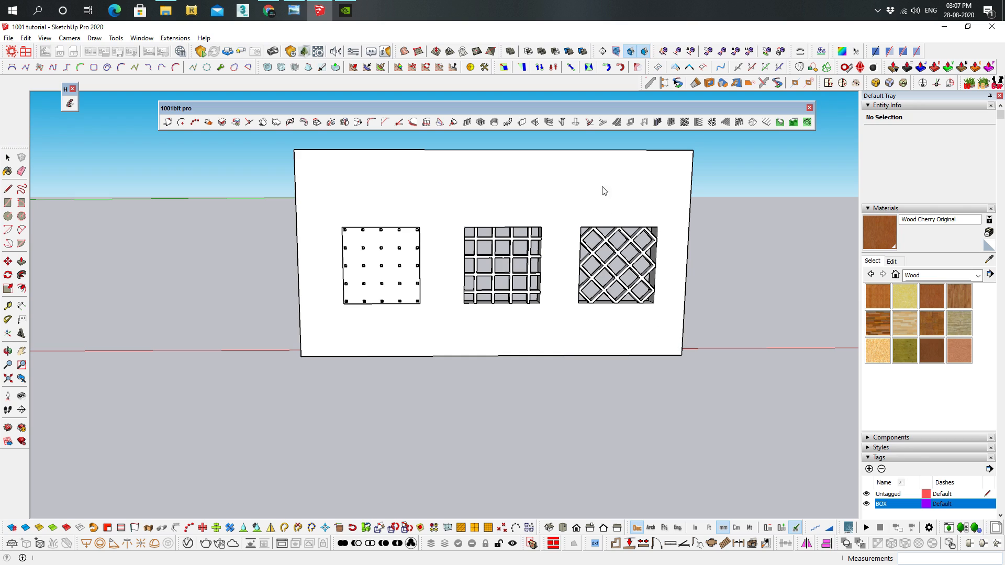
Draw a rectangle about 1346 × 1346 mm filling the inside of the window frame in the single-window wall
middle_click_drag(463, 350, 714, 346)
scroll(459, 339, "up", 5)
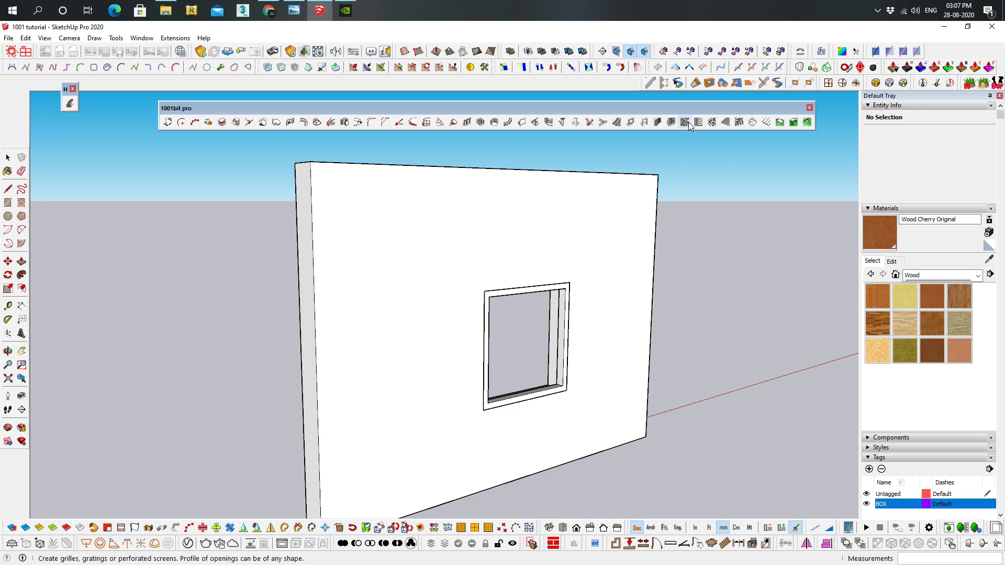
middle_click_drag(546, 484, 440, 488)
scroll(521, 328, "up", 6)
middle_click_drag(524, 327, 564, 315)
scroll(564, 315, "down", 5)
key("r")
left_click(487, 288)
left_click(599, 408)
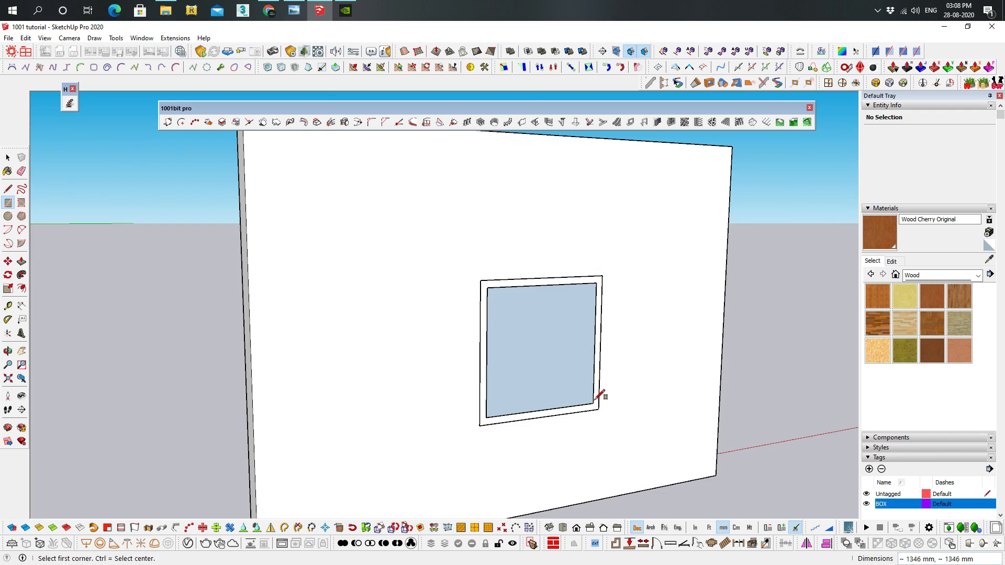
key("space")
Reverse the face inside the window frame
left_click(570, 329)
right_click(570, 330)
left_click(606, 291)
Create horizontal louvres on the selected face, 150 mm deep, 30 mm thick, spaced 100 mm at a 30-degree angle, removing the original face
middle_click_drag(610, 307, 639, 263)
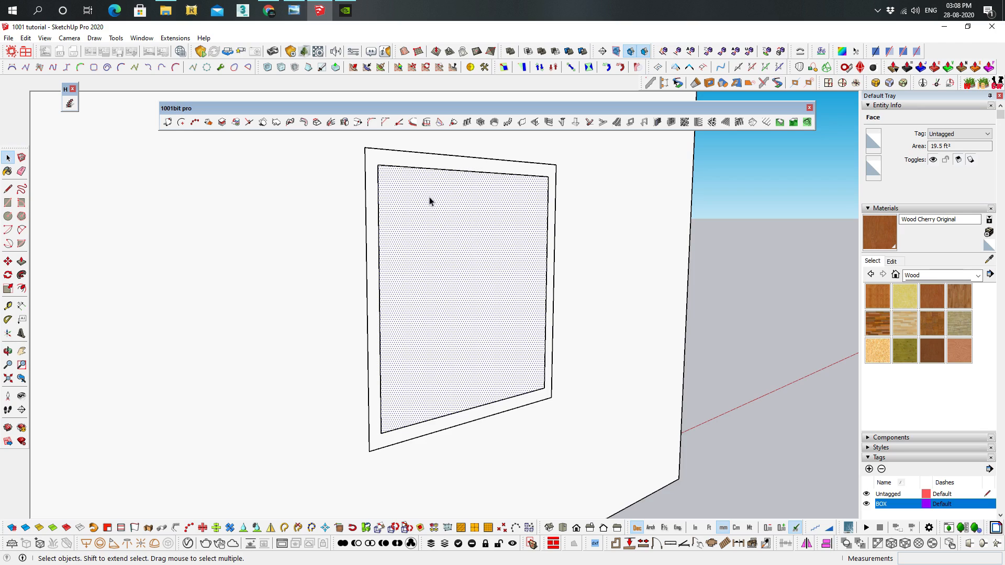
left_click(699, 122)
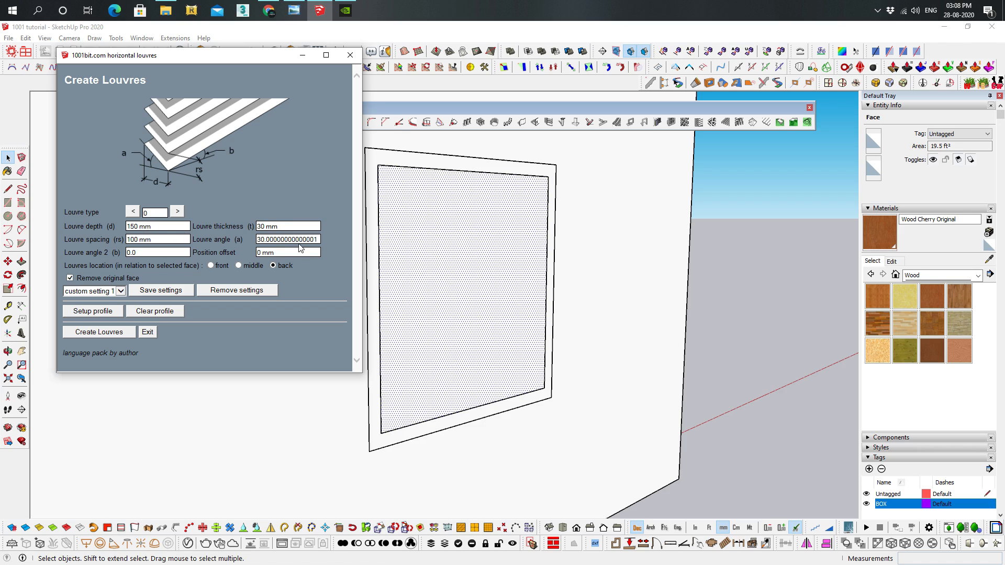
left_click(99, 333)
middle_click_drag(528, 195, 554, 244)
scroll(549, 243, "down", 4)
middle_click_drag(453, 235, 535, 270, "shift")
Inspect the separate panel faces inside the first divided window on the three-window wall
middle_click_drag(688, 259, 422, 269, "shift")
scroll(490, 278, "up", 3)
middle_click_drag(564, 293, 790, 140)
scroll(518, 277, "up", 3)
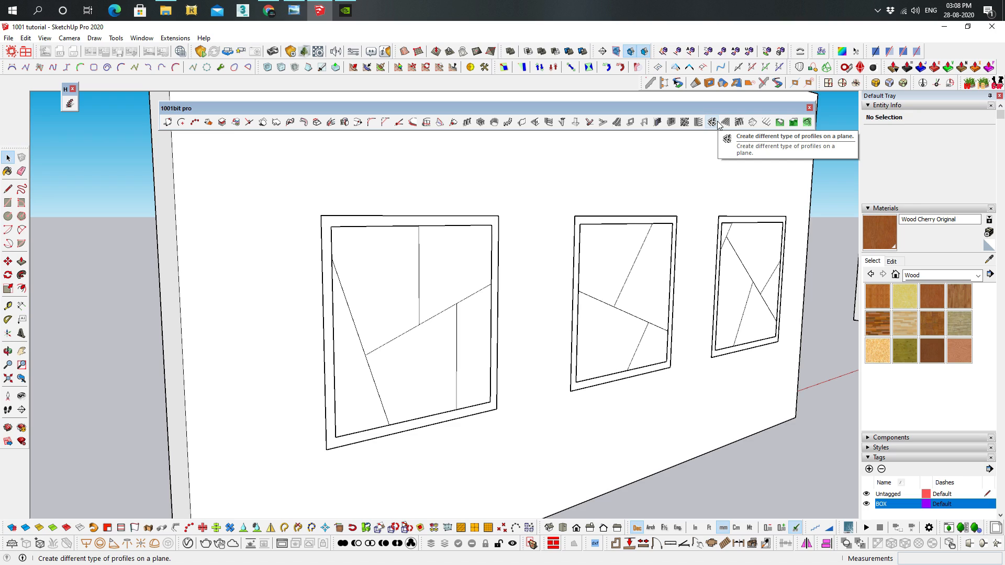
middle_click_drag(415, 314, 366, 251)
left_click(367, 254)
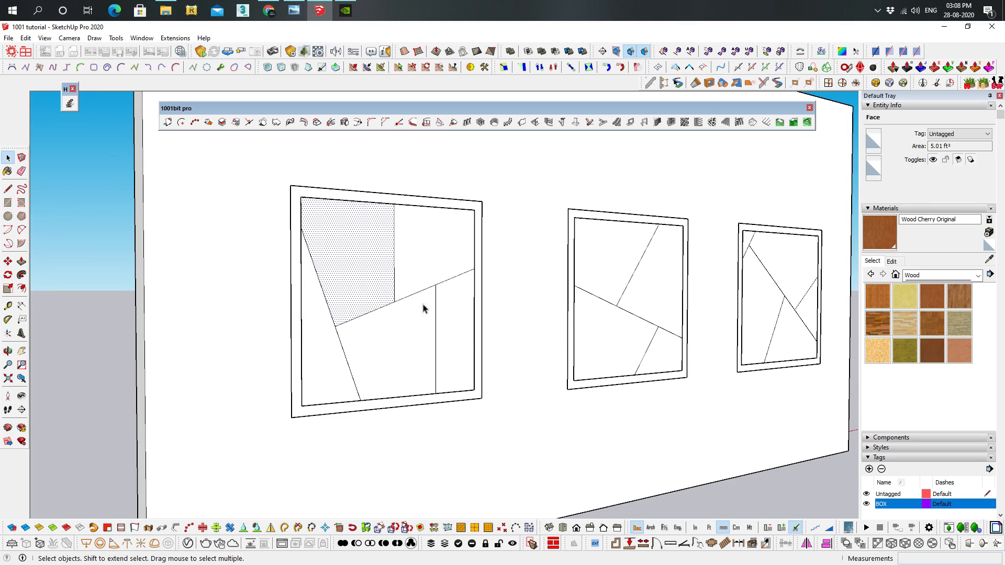
left_click(440, 226)
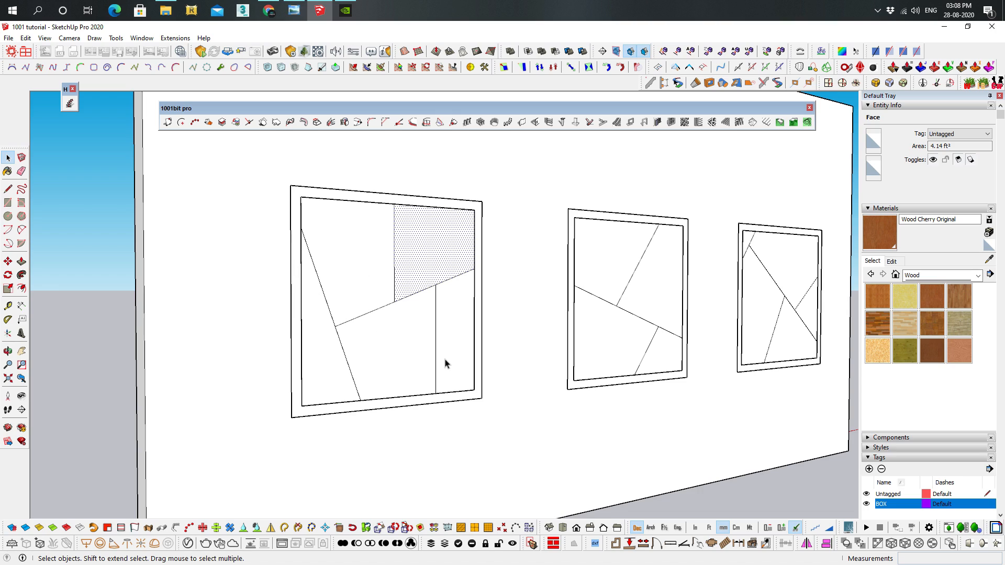
Create rectangular profiles on all the divided faces of the first window, 50 mm wide and 50 mm deep, centred on edges
middle_click_drag(594, 314, 546, 297)
triple_click(416, 266)
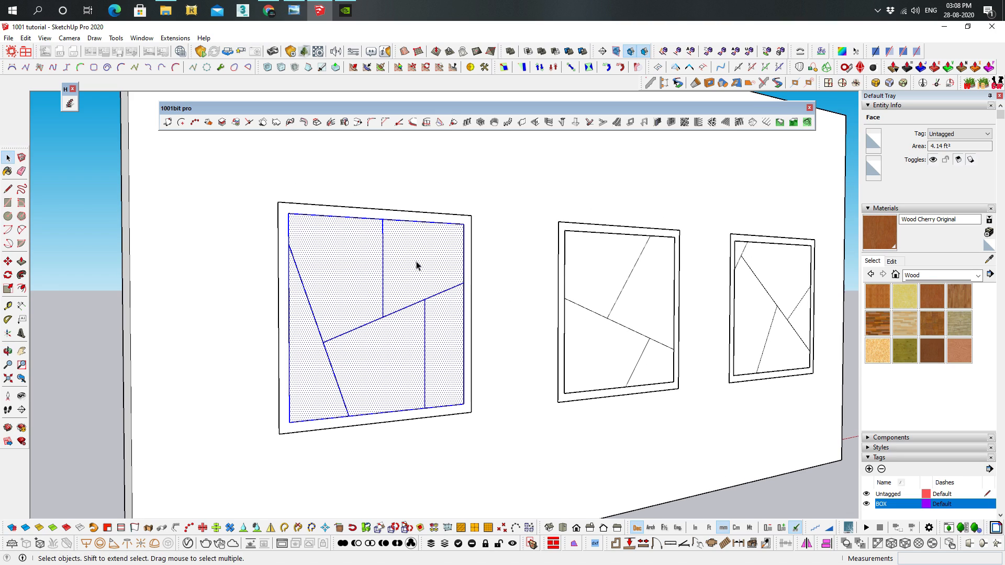
left_click(712, 122)
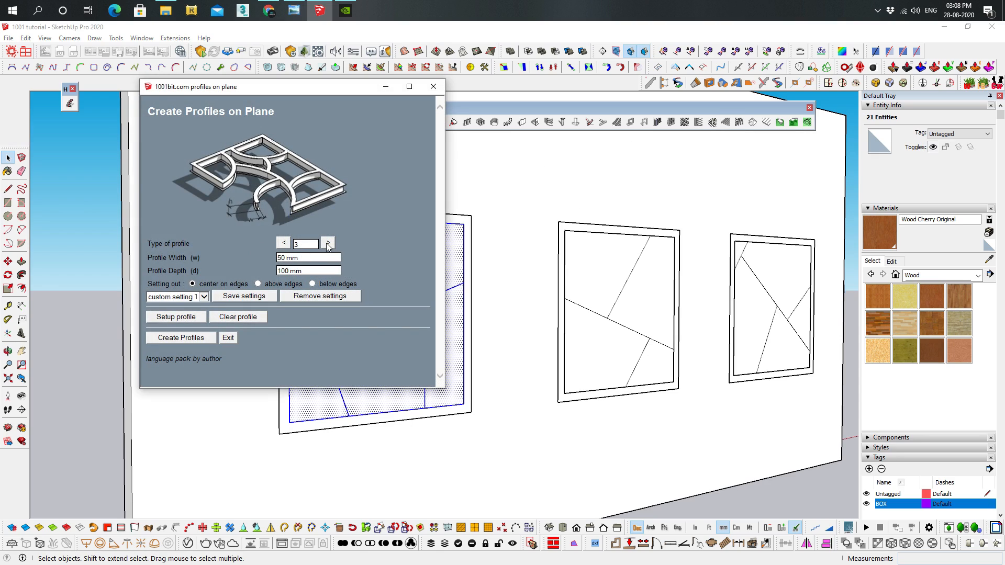
left_click(327, 242)
left_click(328, 243)
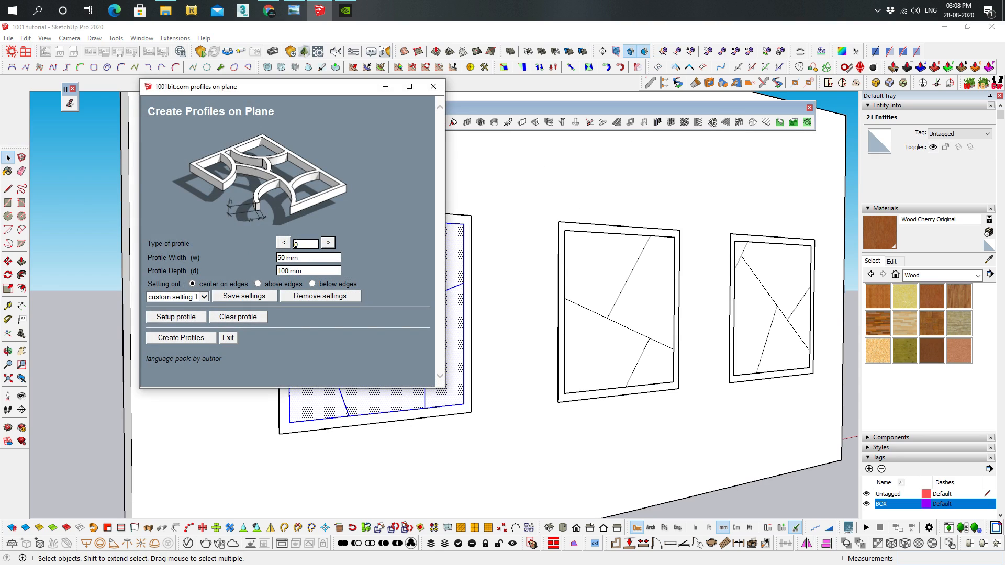
triple_click(304, 258)
type("50")
left_click_drag(314, 280, 304, 271)
triple_click(309, 272)
type("50")
left_click(198, 336)
middle_click_drag(364, 280, 340, 325)
middle_click_drag(427, 348, 635, 303)
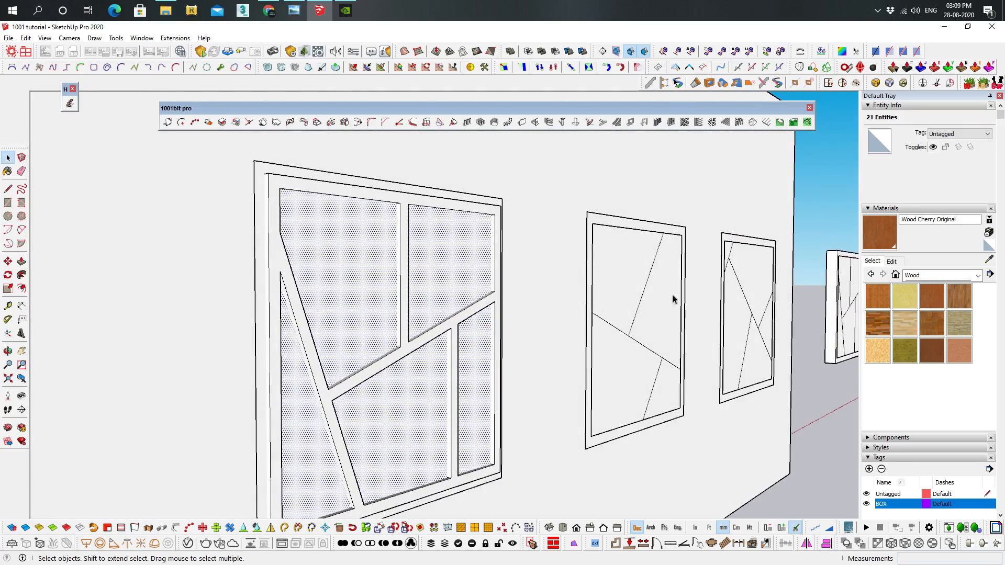
Paint the first window's panel faces with Translucent Glass Blue from the Glass and Mirrors materials
left_click(915, 275)
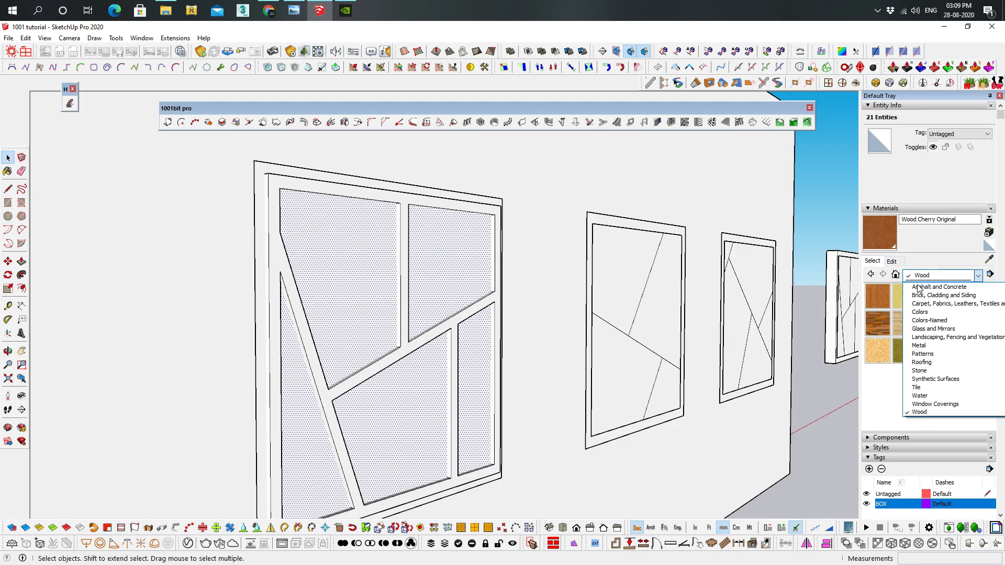
left_click(934, 328)
left_click(959, 296)
left_click(448, 269)
mouse_move(448, 269)
middle_mouse_down()
mouse_move(545, 348)
mouse_move(526, 343)
middle_mouse_up()
Create type 1 round profiles, 50 mm wide and 50 mm deep, on all the divided faces of the second window
triple_click(651, 291)
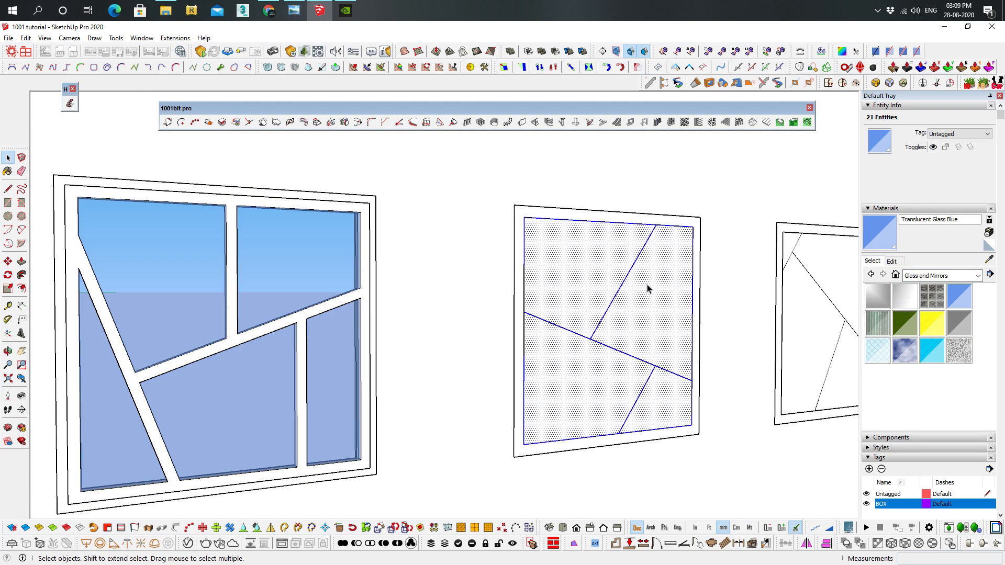
left_click(711, 122)
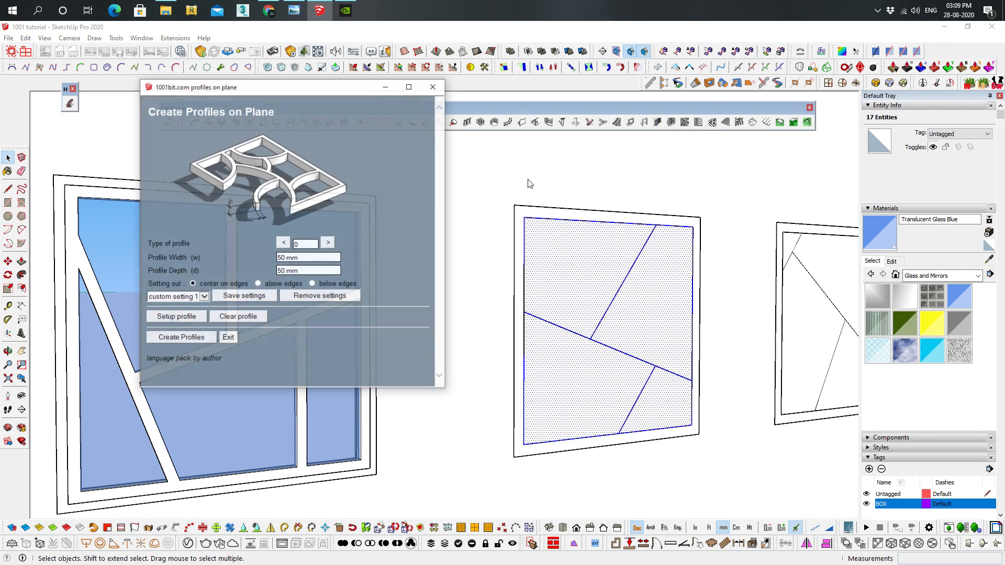
left_click(327, 242)
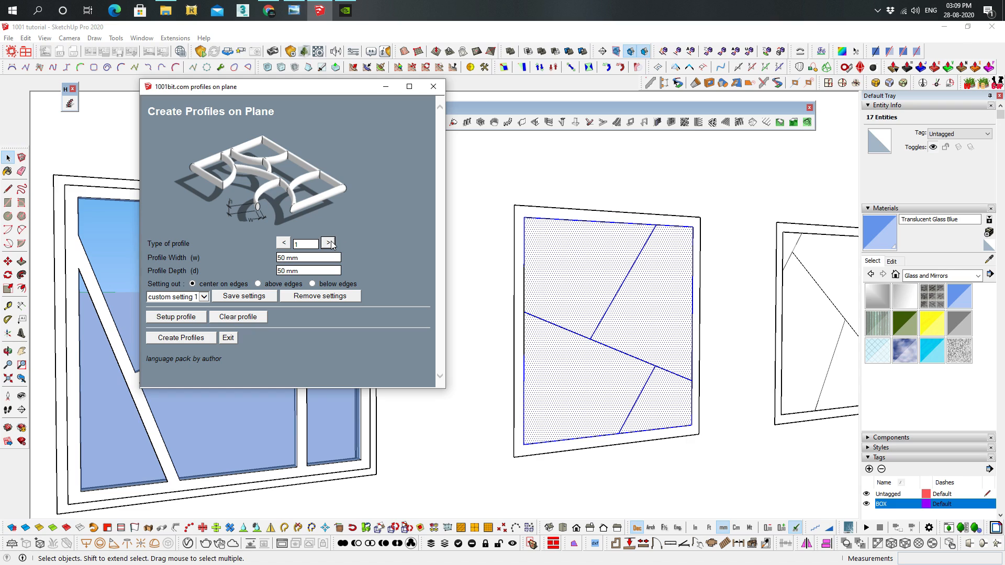
left_click(197, 339)
left_click(222, 340)
scroll(628, 300, "up", 3)
middle_click_drag(687, 213, 751, 203)
Paint the second window's panel faces with Translucent Glass Blue
middle_click_drag(539, 290, 345, 371)
left_click(882, 230)
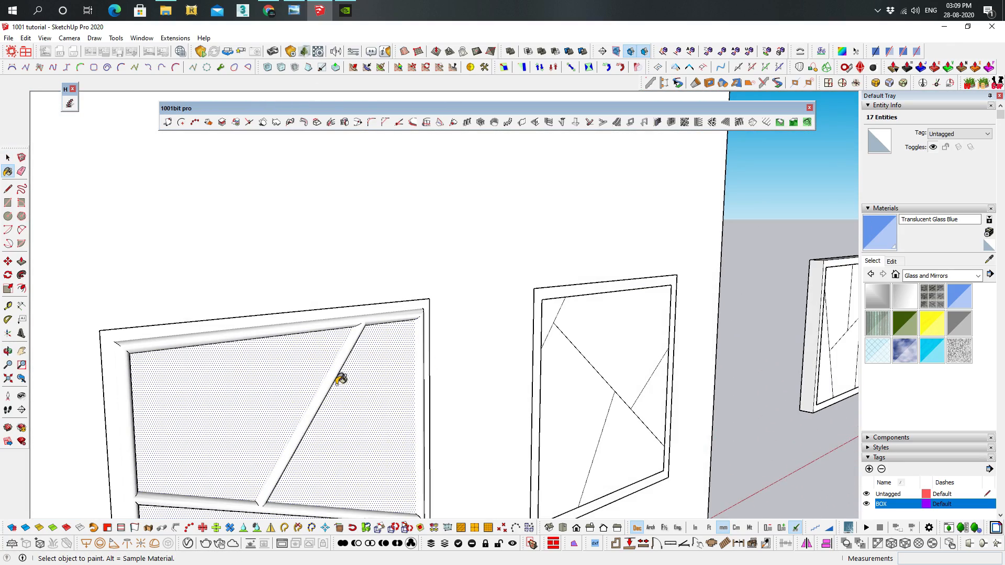
left_click(278, 382)
mouse_move(388, 422)
middle_mouse_down()
mouse_move(573, 325)
mouse_move(438, 307)
middle_mouse_up()
Create type 3 profiles, 50 mm wide and 50 mm deep, centred on the edges of the third window's divided faces
triple_click(506, 283)
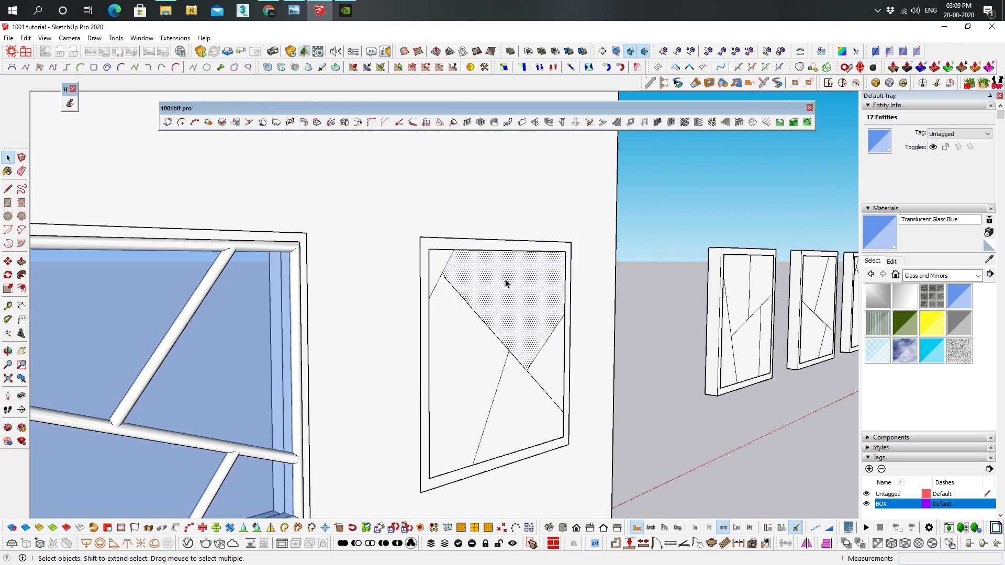
left_click(711, 122)
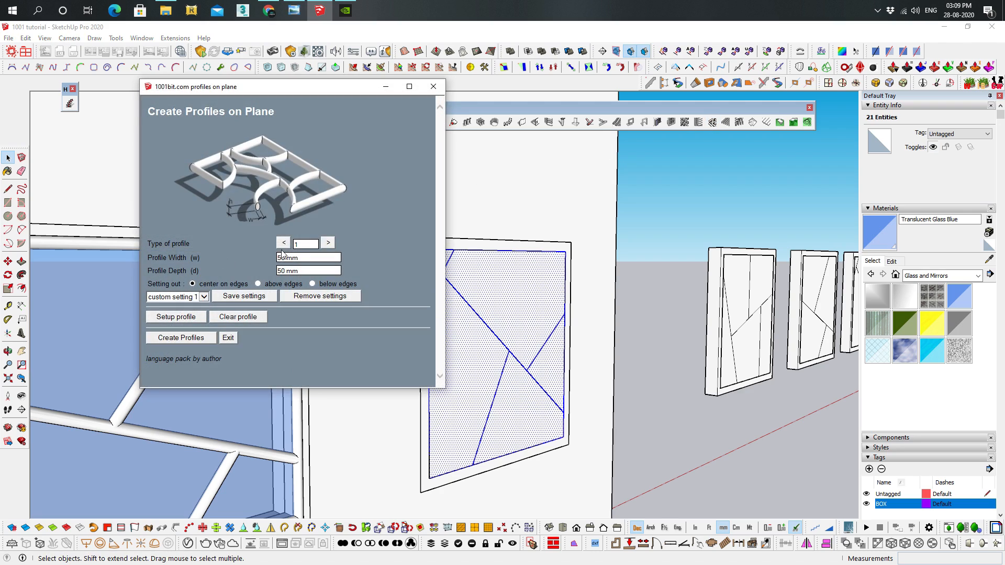
left_click(329, 243)
left_click(329, 243)
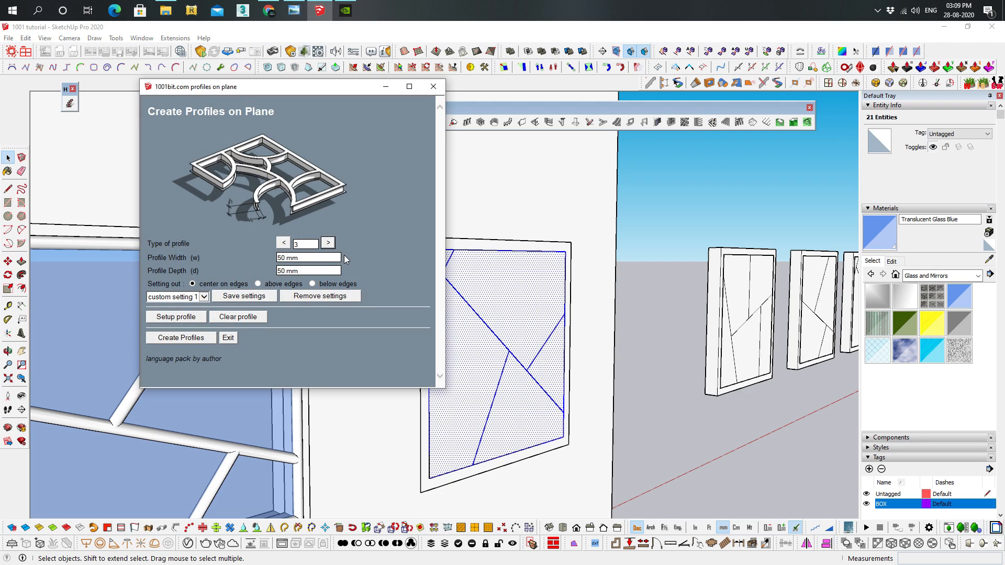
left_click(328, 243)
left_click(283, 243)
left_click(181, 337)
middle_click_drag(470, 315, 542, 330)
scroll(543, 334, "up", 2)
Paint the third window's panel faces with Translucent Glass Blue and check the finished window
left_click(878, 239)
left_click(559, 270)
scroll(608, 355, "up", 6)
mouse_move(568, 244)
middle_mouse_down()
mouse_move(664, 291)
mouse_move(576, 316)
middle_mouse_up()
mouse_move(603, 256)
middle_mouse_down()
mouse_move(457, 287)
mouse_move(598, 317)
middle_mouse_up()
scroll(502, 266, "down", 2)
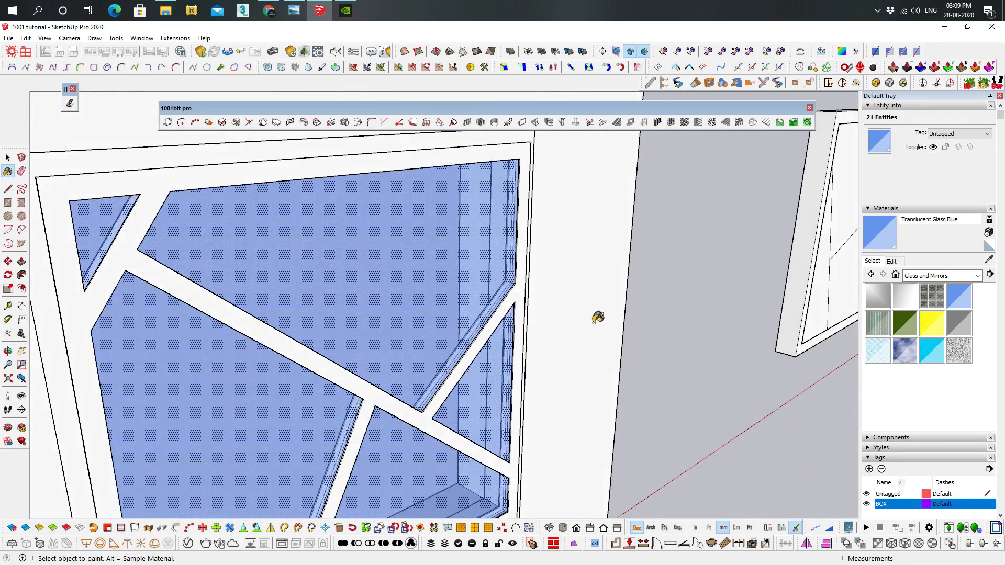
scroll(598, 317, "down", 5)
middle_click_drag(532, 303, 610, 247, "shift")
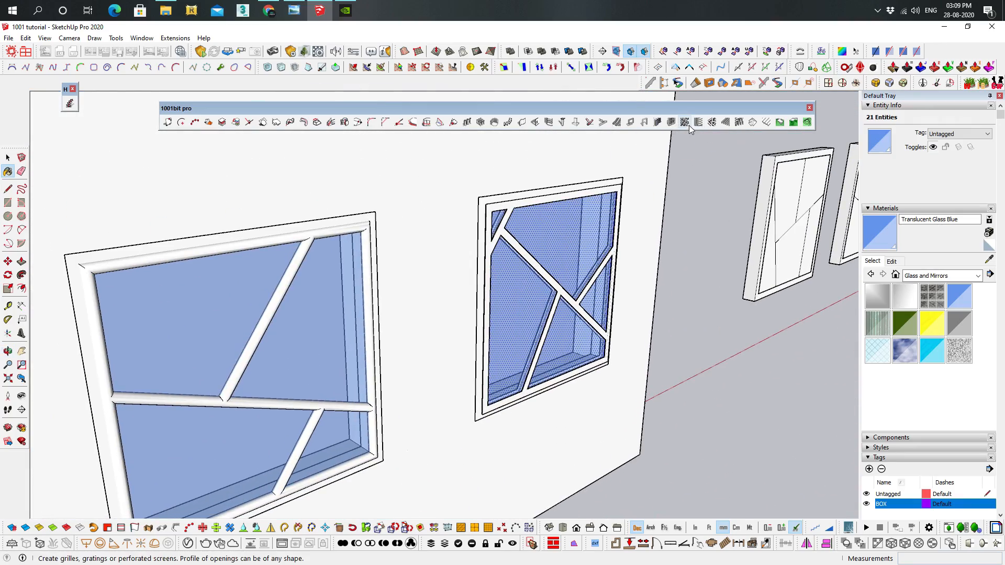
middle_click_drag(662, 251, 510, 288)
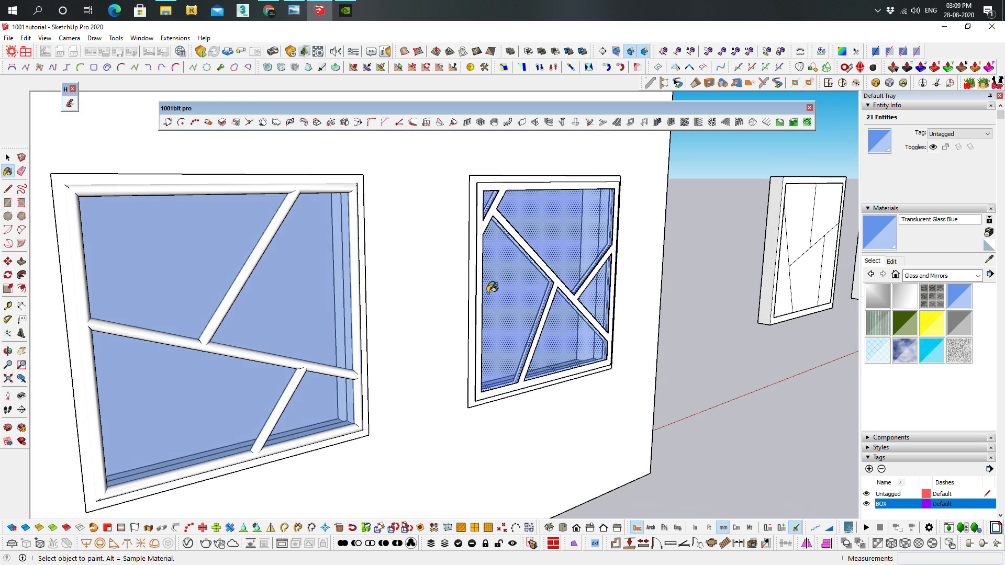
middle_click_drag(560, 367, 602, 361)
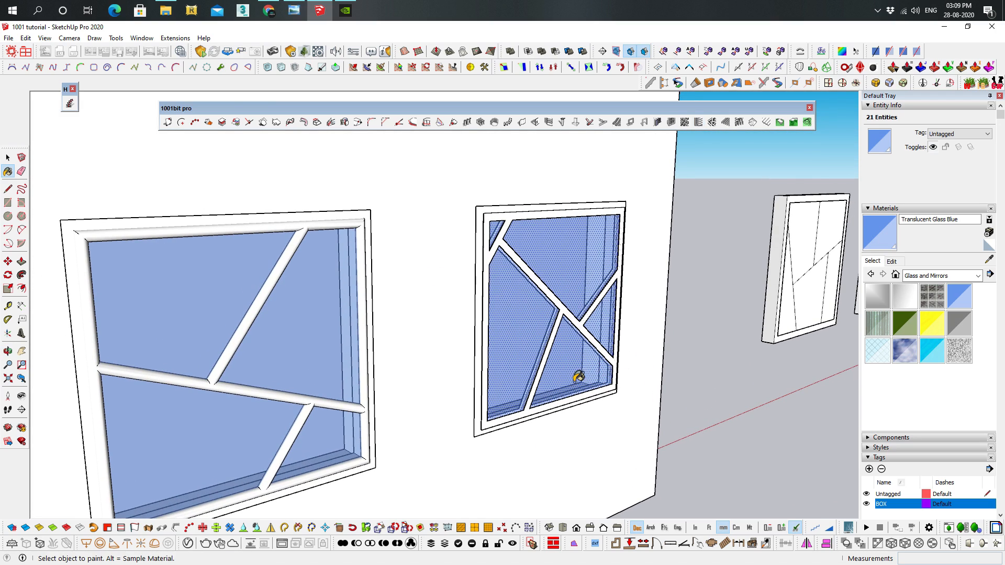
mouse_move(578, 369)
middle_mouse_down()
mouse_move(646, 269)
mouse_move(649, 333)
mouse_move(437, 287)
middle_mouse_up()
Copy the two inner faces of the gable roof group and paste them in place outside the group
scroll(436, 287, "down", 3)
scroll(424, 318, "up", 2)
mouse_move(724, 218)
middle_mouse_down("shift")
mouse_move(424, 318)
mouse_move(568, 267)
middle_mouse_up("shift")
scroll(607, 271, "up", 3)
scroll(586, 235, "up", 4)
scroll(513, 292, "up", 2)
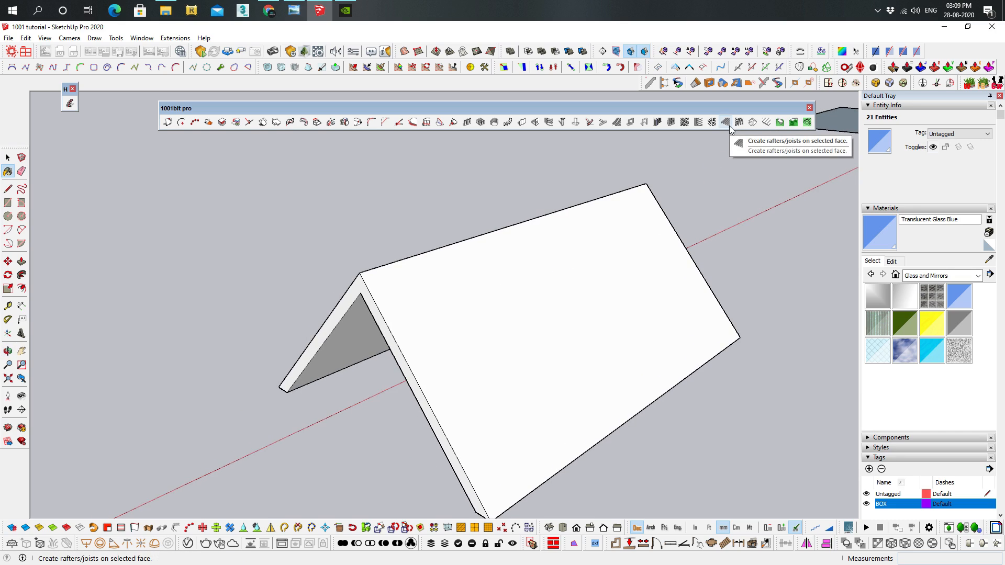
middle_click_drag(449, 278, 417, 152)
key("space")
double_click(435, 191)
left_click(428, 207)
left_click(478, 201, "shift")
middle_click_drag(479, 200, 545, 168)
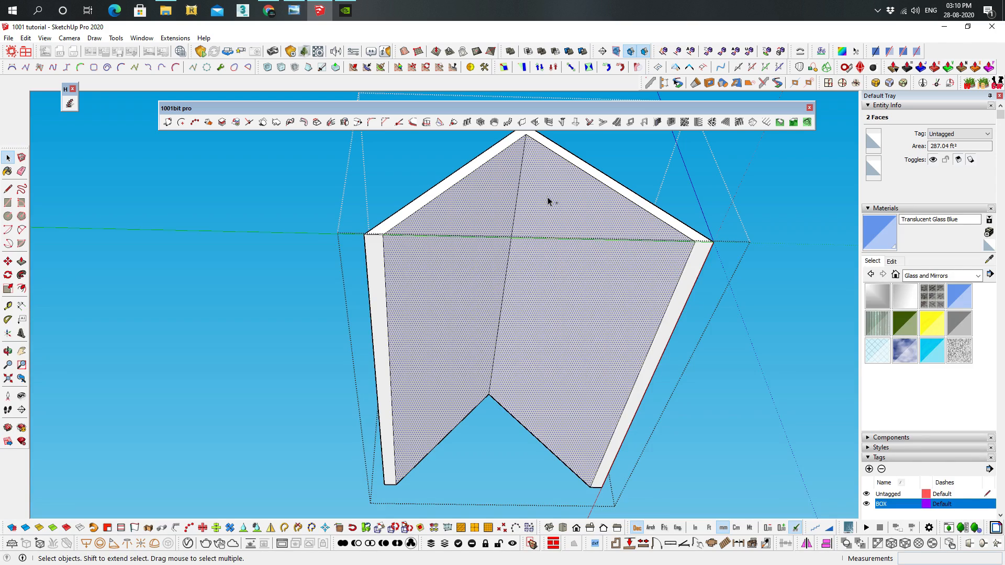
left_click(822, 213)
left_click(44, 38)
left_click(54, 112)
middle_click_drag(699, 280, 665, 272)
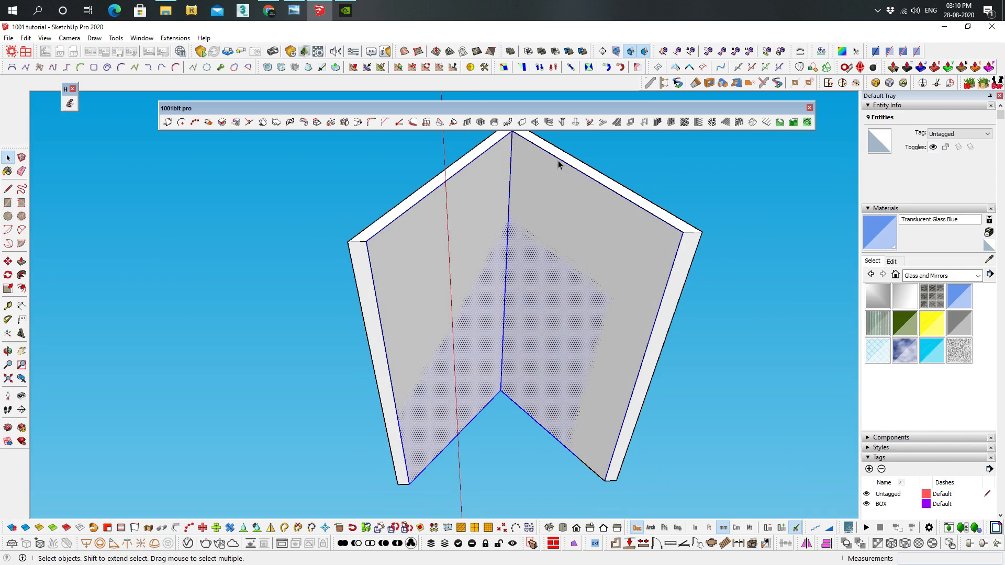
Create type 6 joists on one inner roof face, 50 mm wide, 150 mm deep, spaced 600 mm, running along the slope
left_click(574, 264)
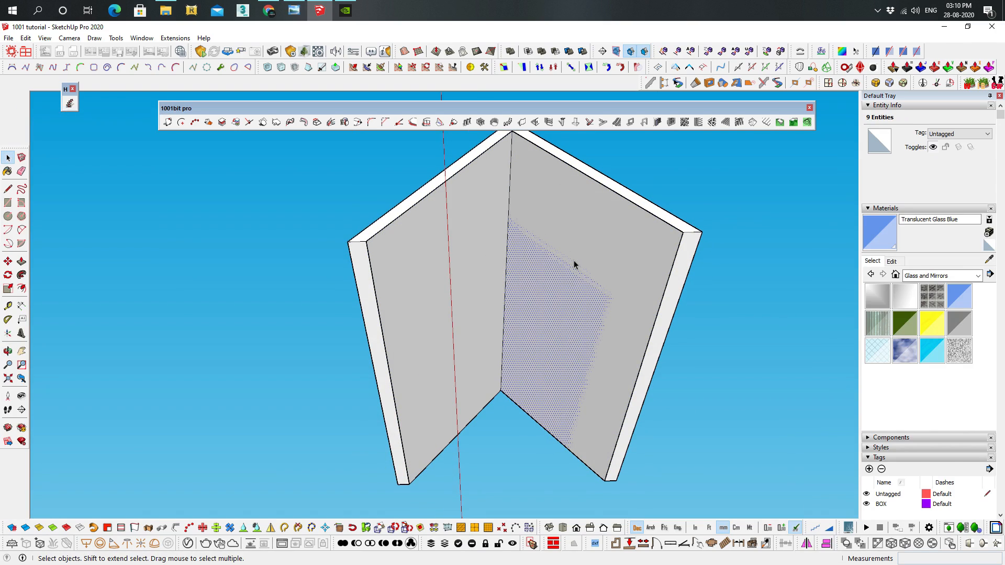
left_click(724, 124)
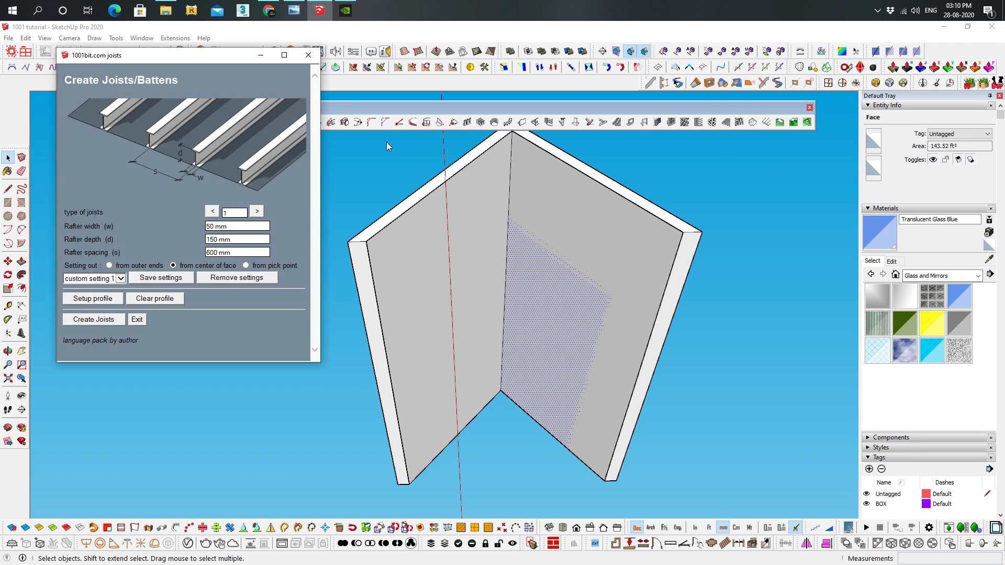
left_click(257, 211)
left_click(256, 215)
left_click(257, 213)
left_click(257, 212)
left_click(259, 214)
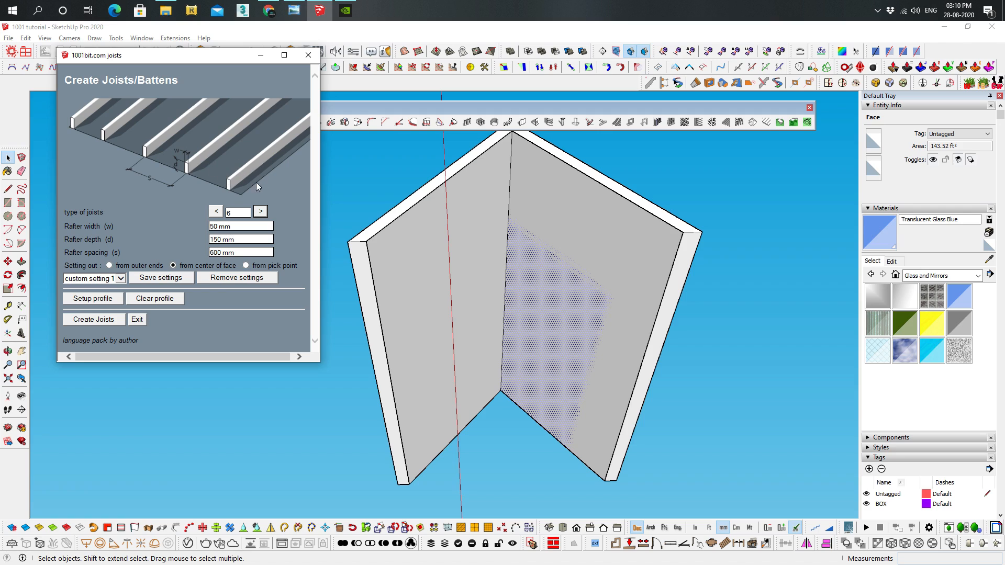
left_click(99, 319)
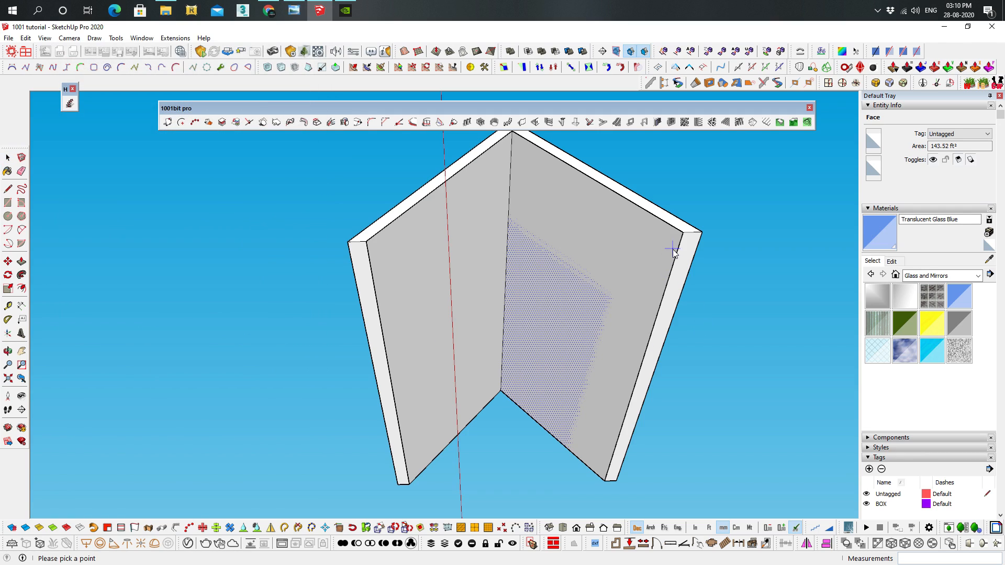
left_click(682, 234)
left_click(514, 136)
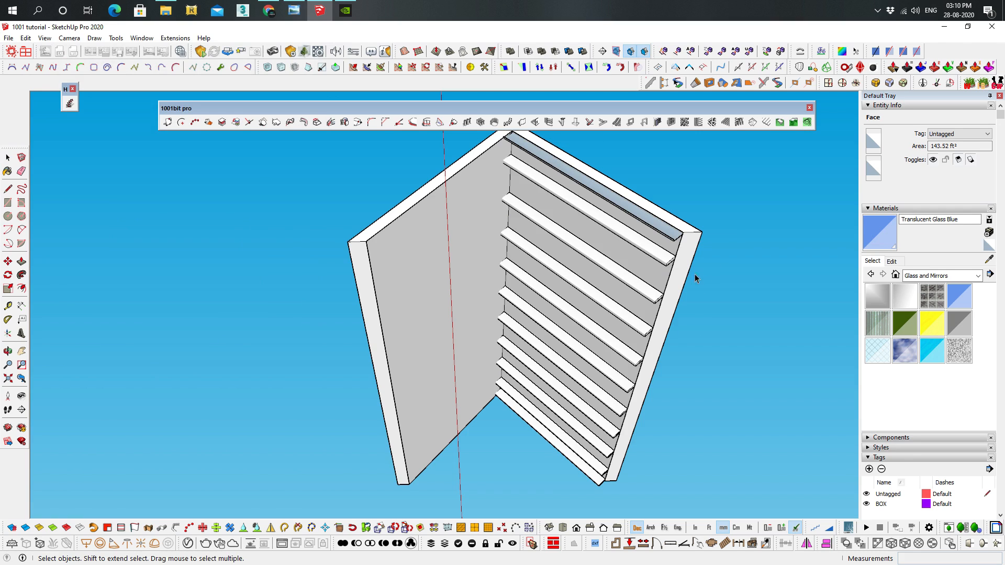
Create joists on the opposite inner roof face, running from ridge to eave, and view the roof's underside
middle_click_drag(697, 282, 473, 249)
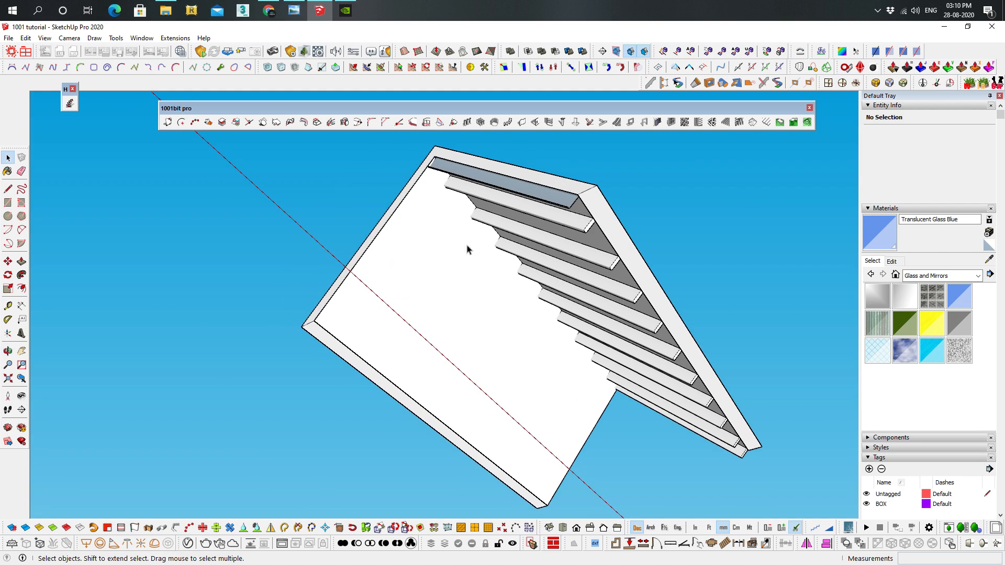
left_click(431, 226)
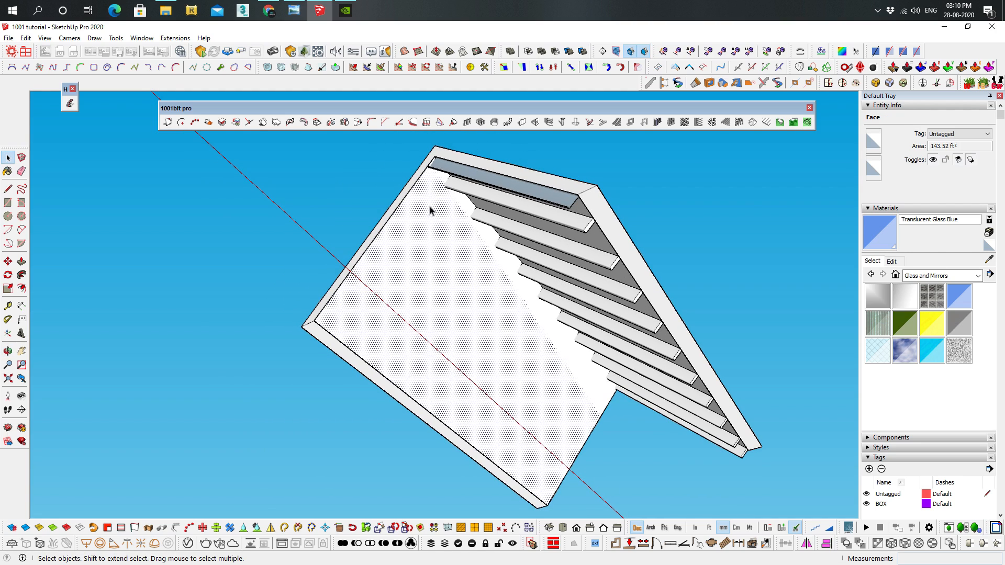
left_click(712, 122)
left_click(93, 319)
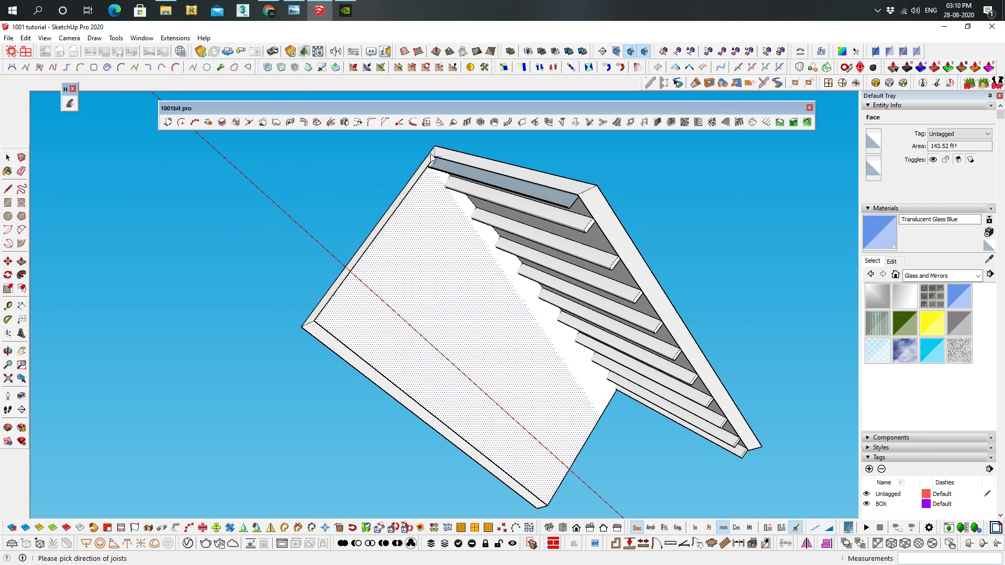
left_click(602, 297)
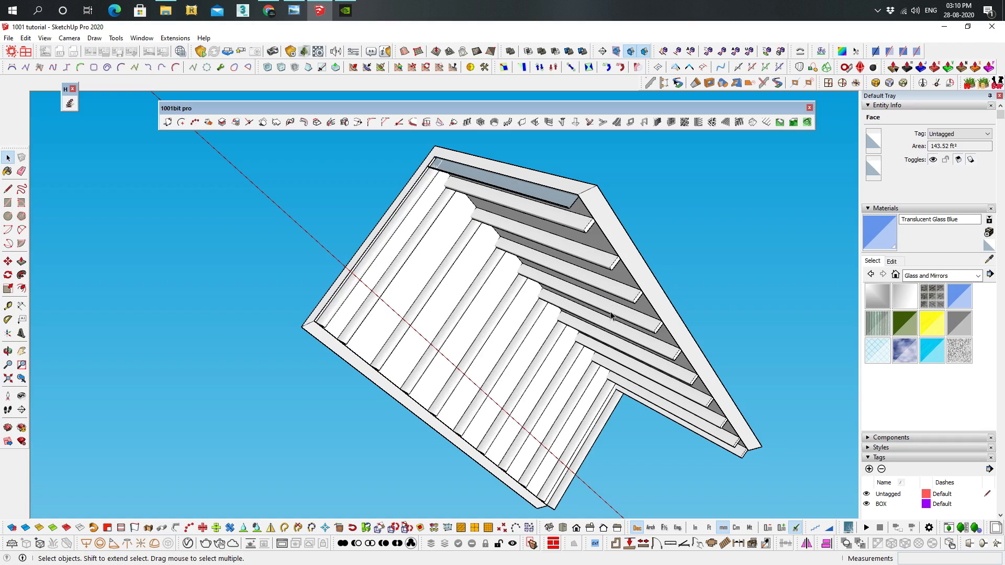
middle_click_drag(538, 341, 795, 415)
middle_click_drag(536, 292, 438, 375)
middle_click_drag(504, 372, 687, 320)
Copy the two outer sloping faces of the gable roof group and paste them in place outside the group
scroll(757, 328, "down", 5)
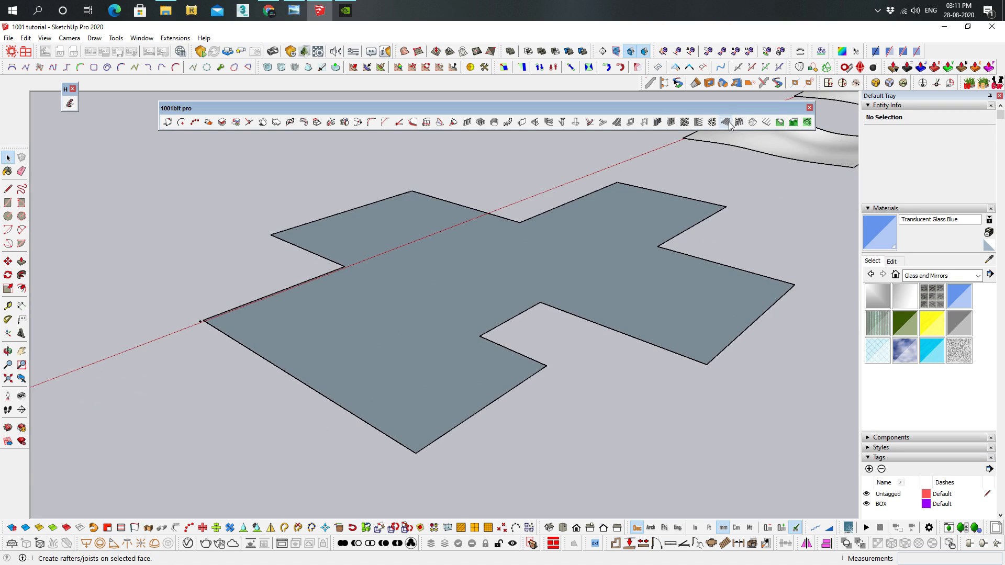
scroll(633, 318, "down", 5)
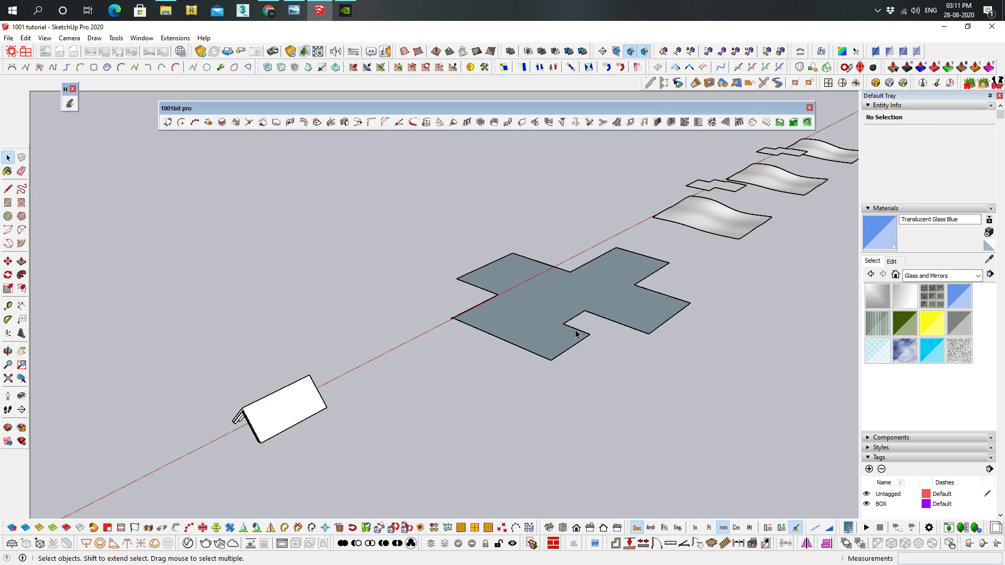
middle_click_drag(487, 314, 597, 270, "shift")
scroll(521, 329, "up", 4)
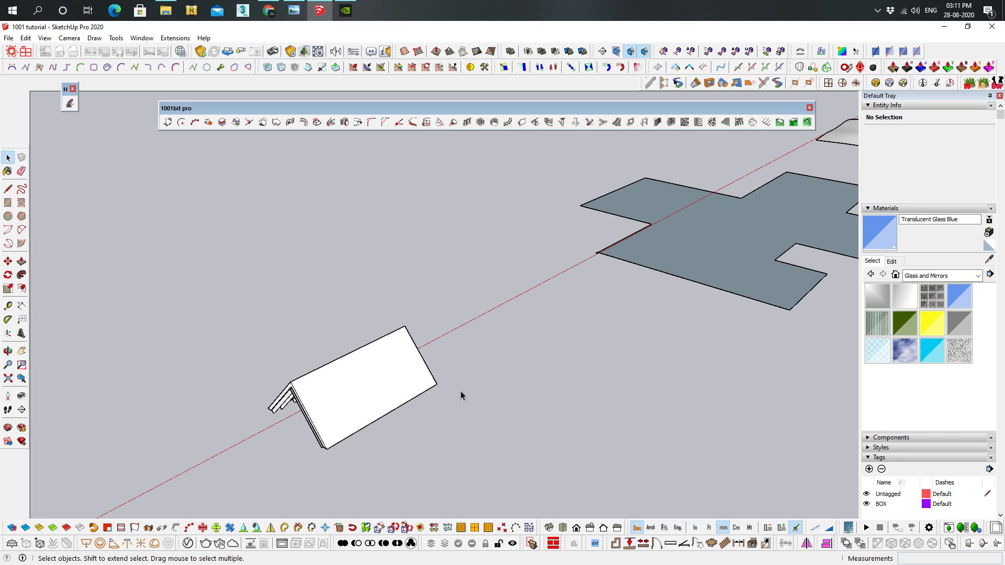
mouse_move(330, 364)
middle_mouse_down()
mouse_move(334, 356)
mouse_move(304, 403)
mouse_move(336, 359)
middle_mouse_up()
scroll(306, 406, "up", 2)
scroll(340, 397, "up", 3)
middle_click_drag(343, 407, 412, 380)
double_click(387, 272)
left_click(433, 267)
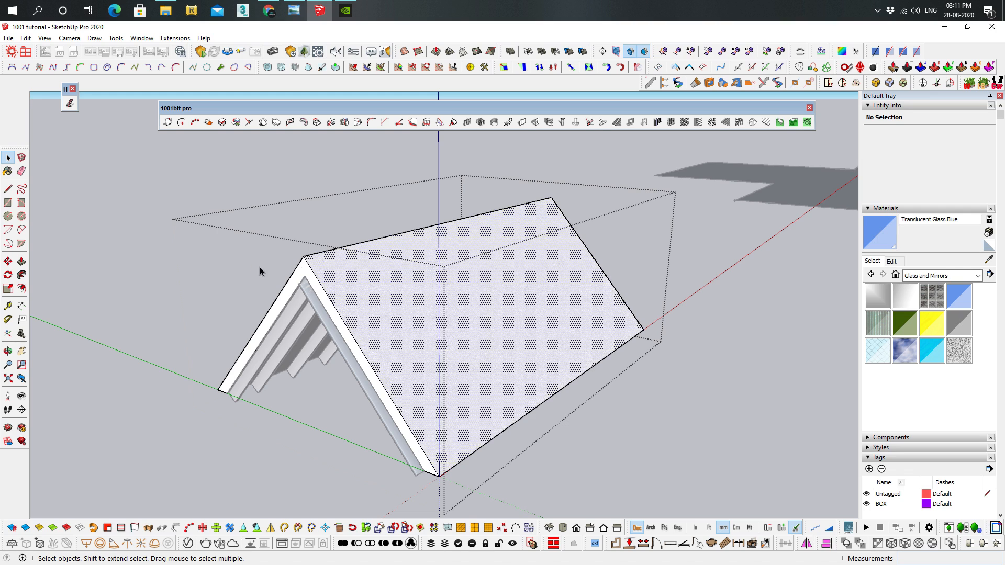
middle_click_drag(260, 268, 428, 278)
left_click(430, 277, "shift")
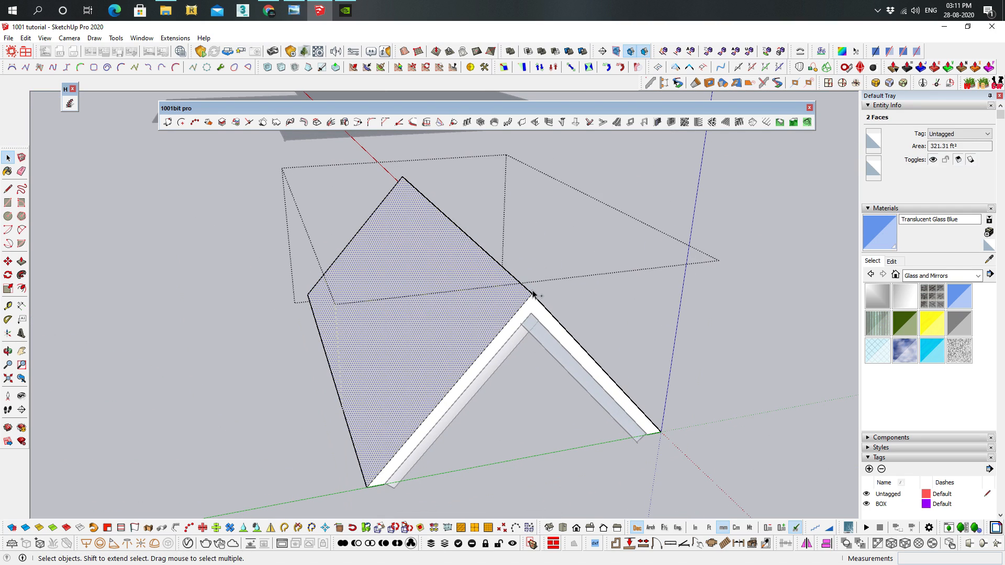
left_click(664, 293)
left_click(664, 293)
middle_click_drag(664, 293, 473, 288)
left_click(69, 40)
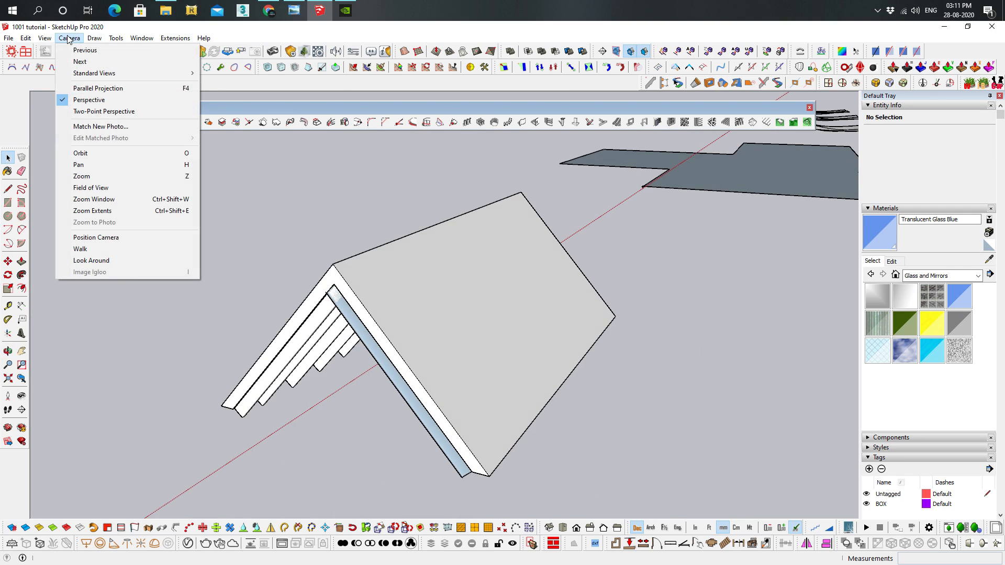
mouse_move(25, 38)
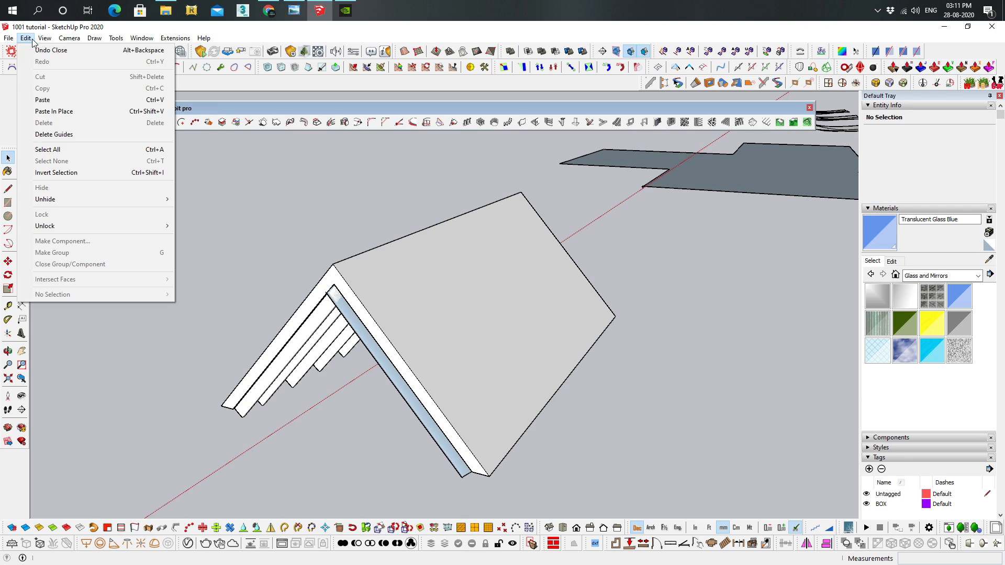
left_click(73, 116)
left_click(680, 316)
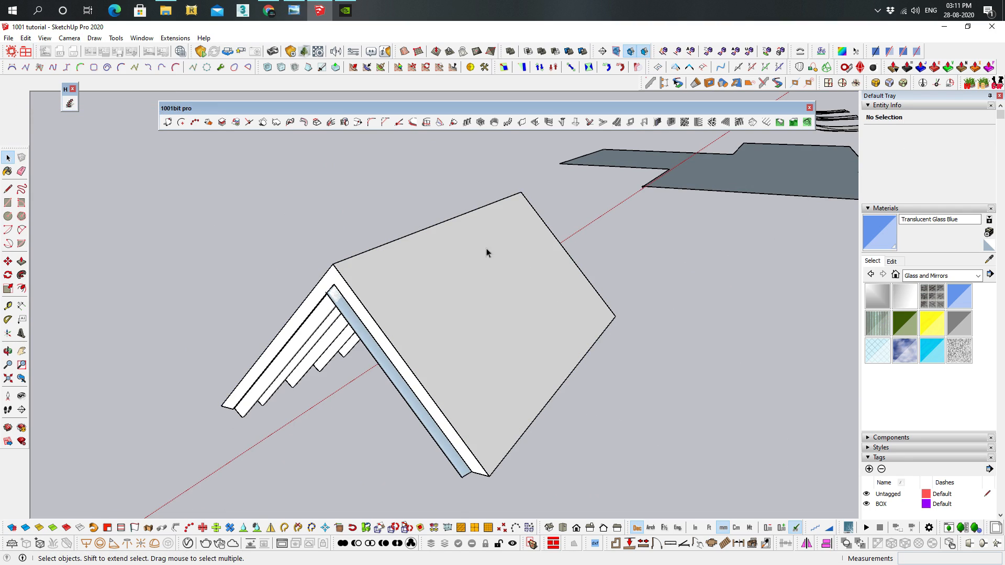
Create type 0 rafters, 50 x 150 mm at 600 mm, with 50 x 50 mm battens at 300 mm and a 25 x 200 mm fascia on both pasted faces
middle_click_drag(388, 247, 638, 262)
left_click(524, 274, "shift")
middle_click_drag(714, 318, 456, 317)
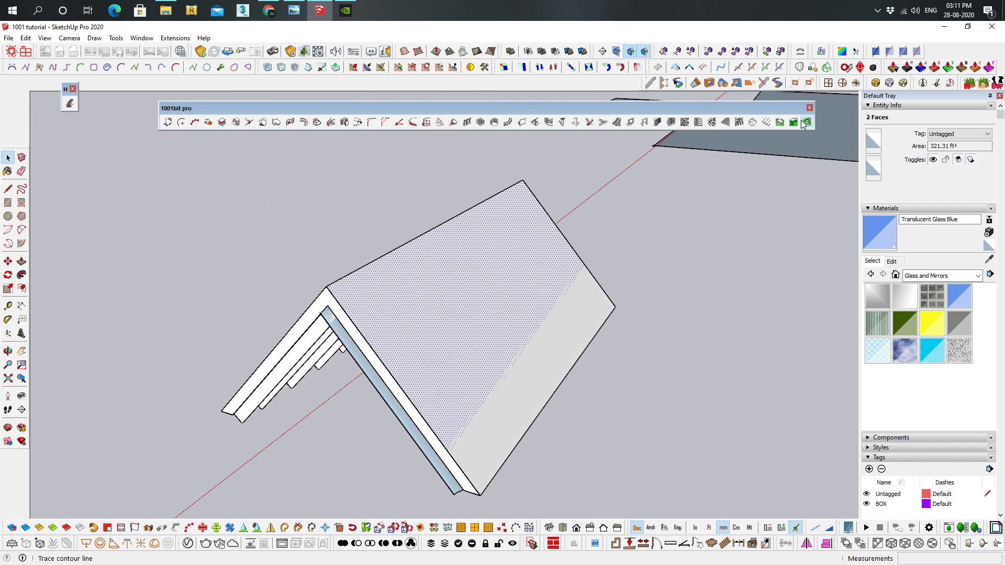
left_click(738, 123)
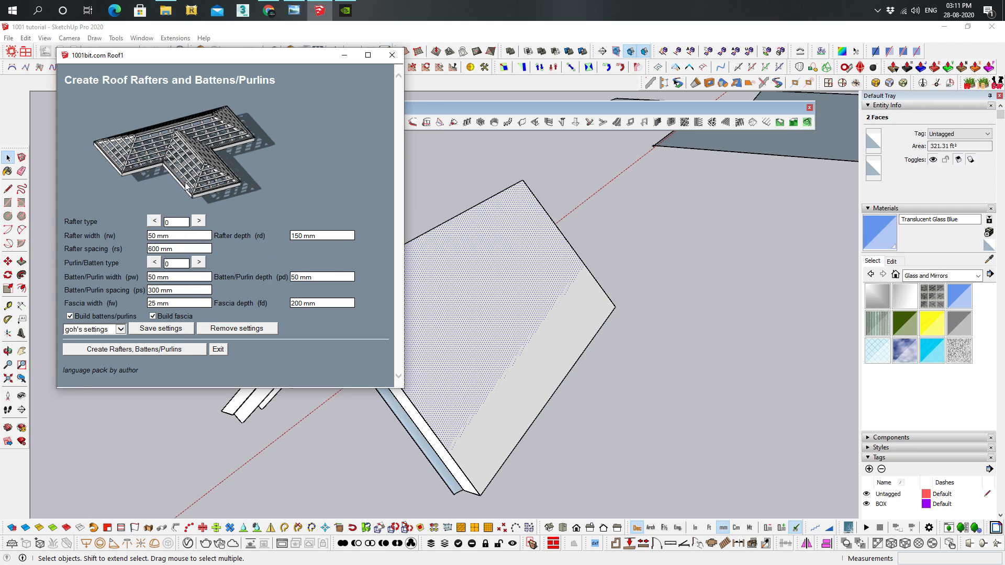
left_click(104, 350)
middle_click_drag(412, 293, 287, 265)
middle_click_drag(325, 320, 556, 165)
middle_click_drag(549, 344, 303, 332)
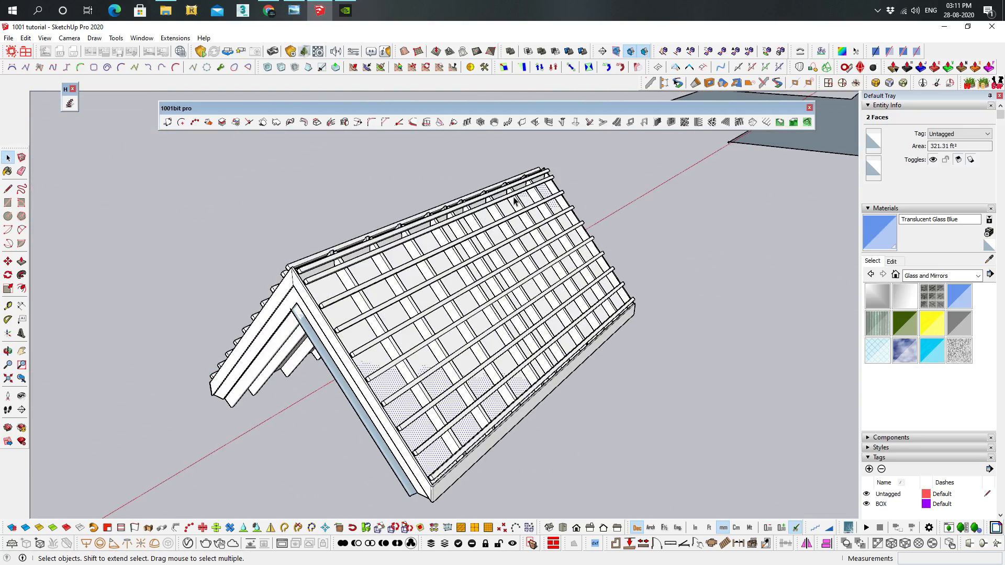
scroll(689, 284, "down", 2)
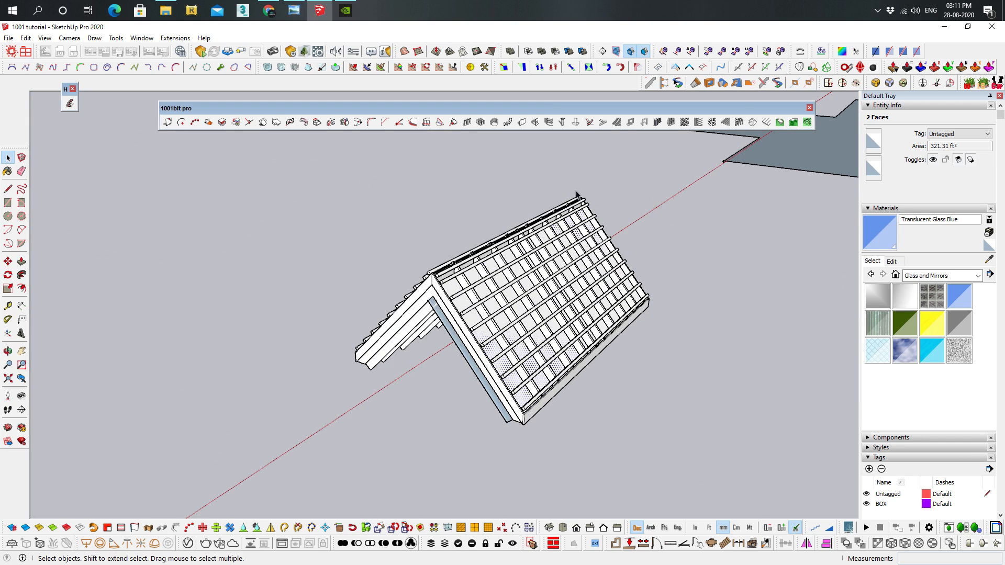
scroll(596, 261, "up", 2)
middle_click_drag(625, 269, 591, 295)
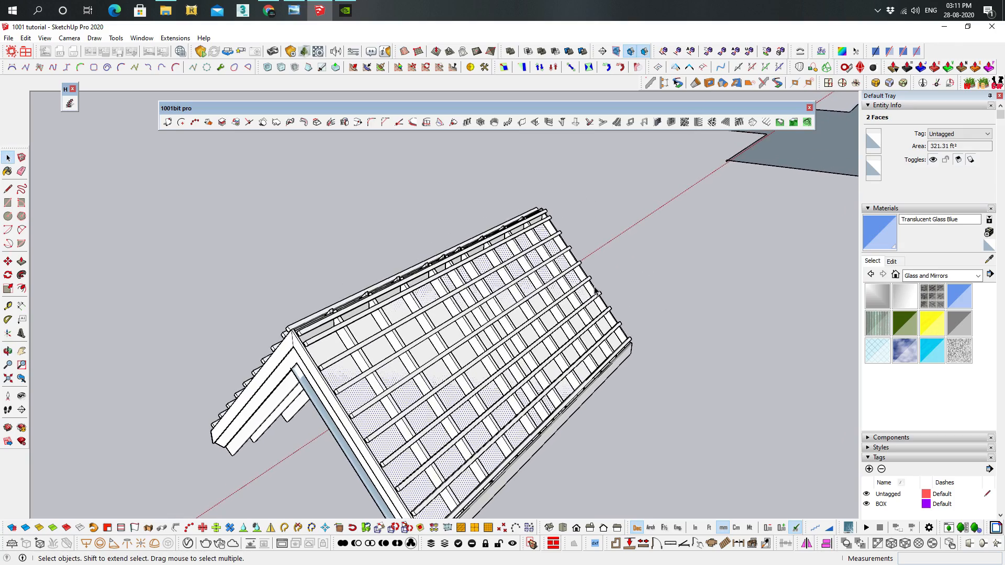
scroll(593, 284, "down", 3)
scroll(549, 320, "up", 2)
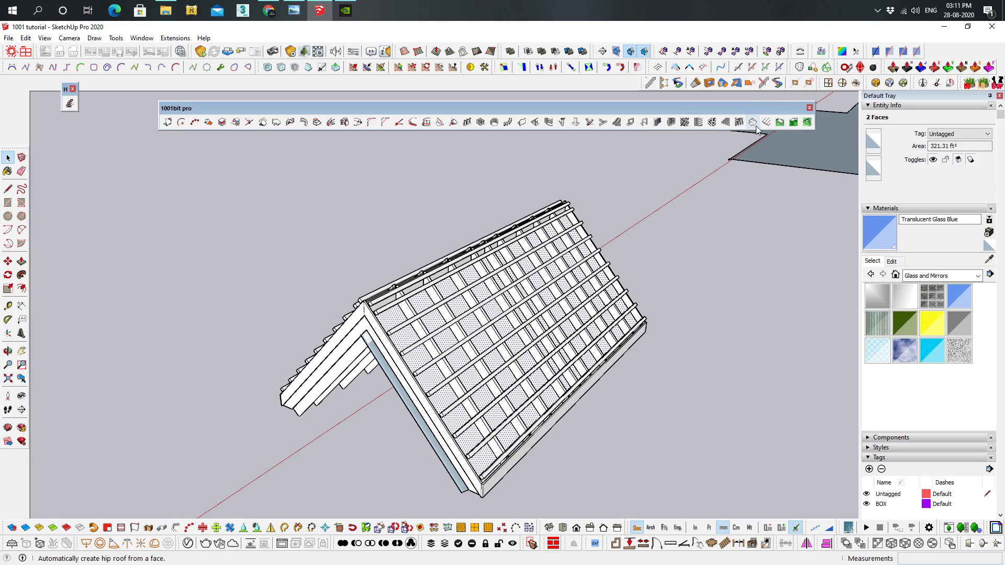
Select the face inside the cross-shaped floor plan group and open the hip roof settings for it
middle_click_drag(704, 257, 374, 435, "shift")
middle_click_drag(675, 292, 492, 350, "shift")
left_click_drag(492, 350, 438, 370, "shift")
scroll(544, 368, "up", 2)
middle_click_drag(545, 368, 522, 335)
left_click(533, 248)
middle_click_drag(474, 251, 489, 280)
scroll(489, 278, "down", 2)
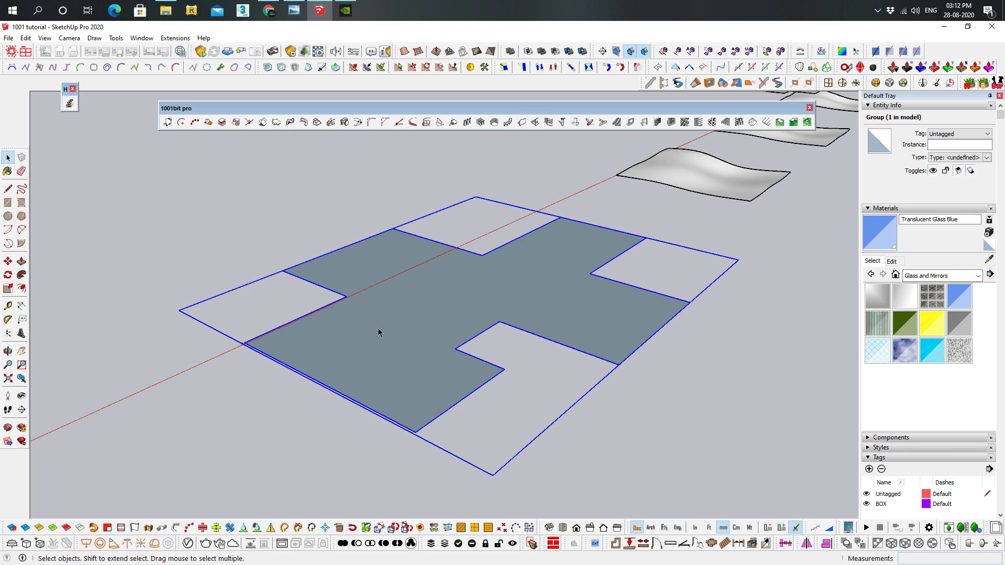
middle_click_drag(618, 275, 576, 287)
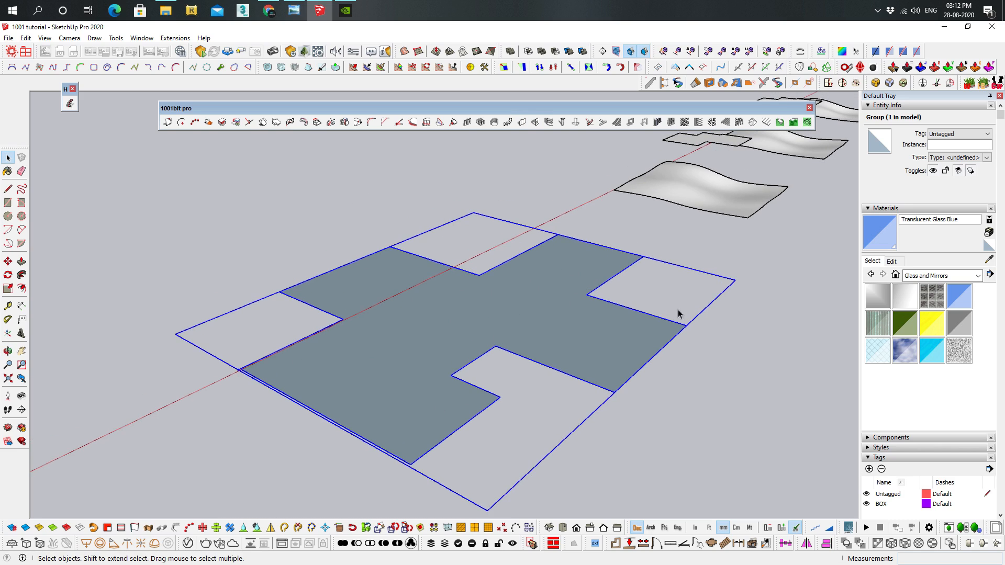
key("Delete")
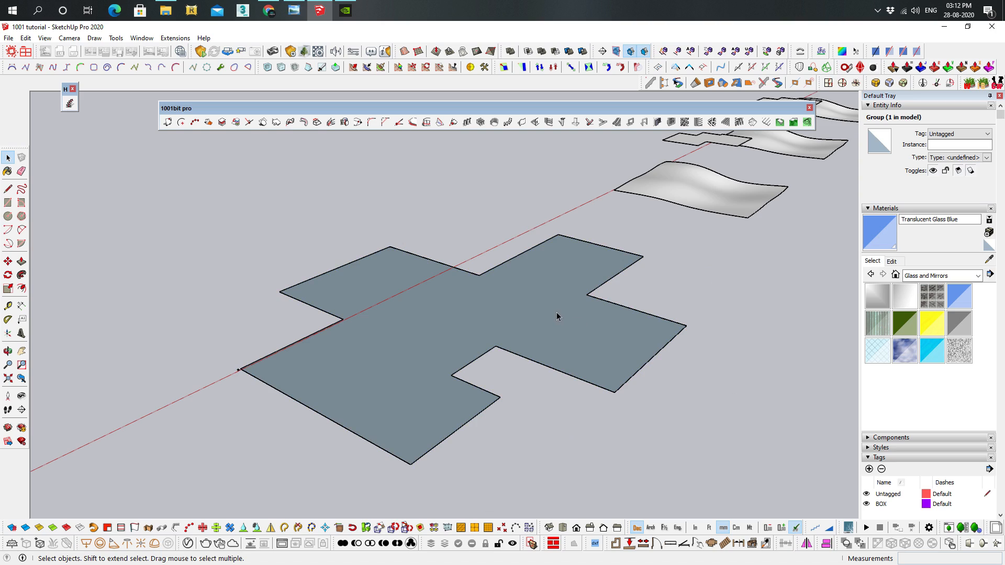
double_click(341, 380)
left_click(398, 322)
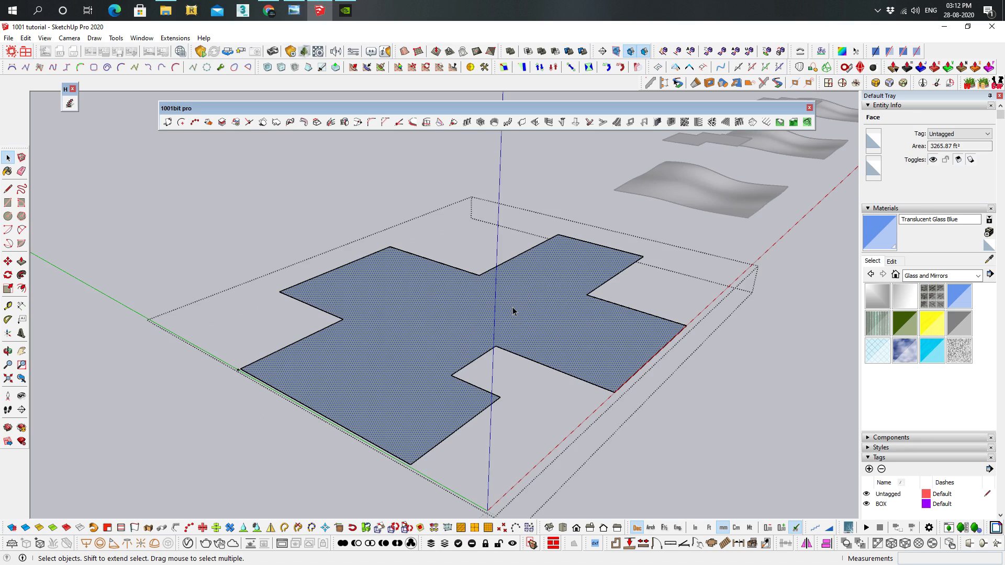
left_click(751, 123)
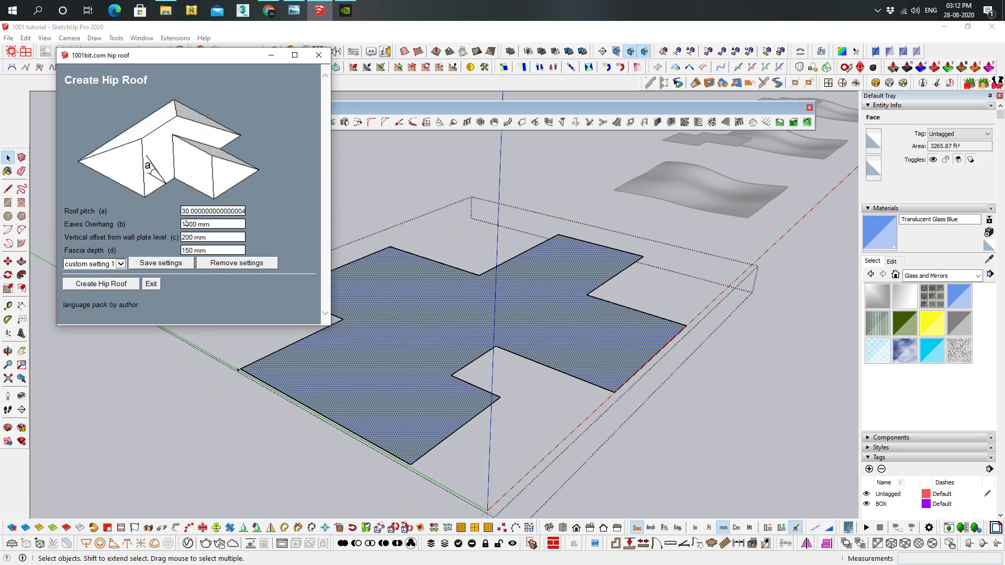
Create the hip roof on the selected face with 30° pitch, 1000 mm eaves overhang, 200 mm vertical offset and 150 mm fascia depth
left_click(208, 223)
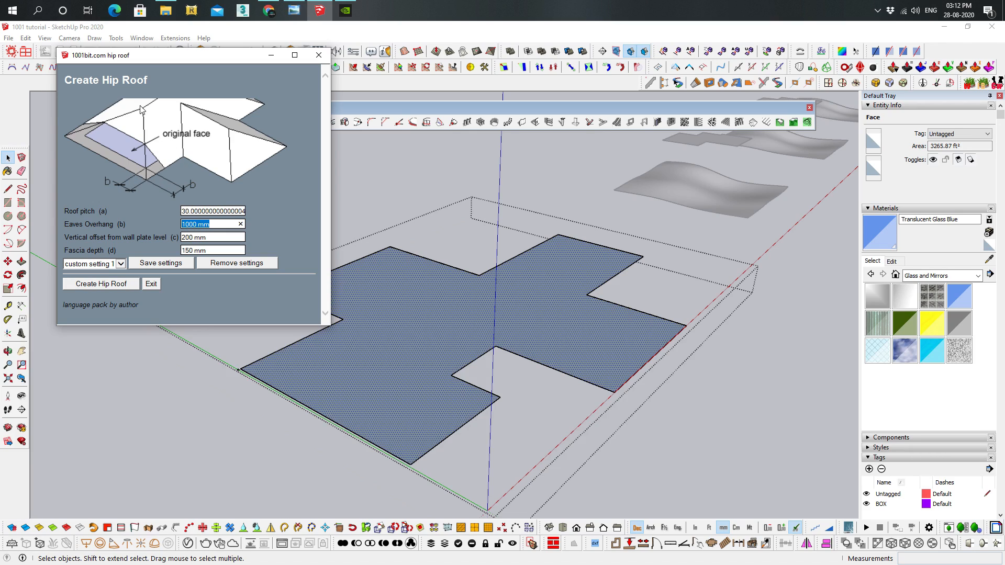
left_click(213, 237)
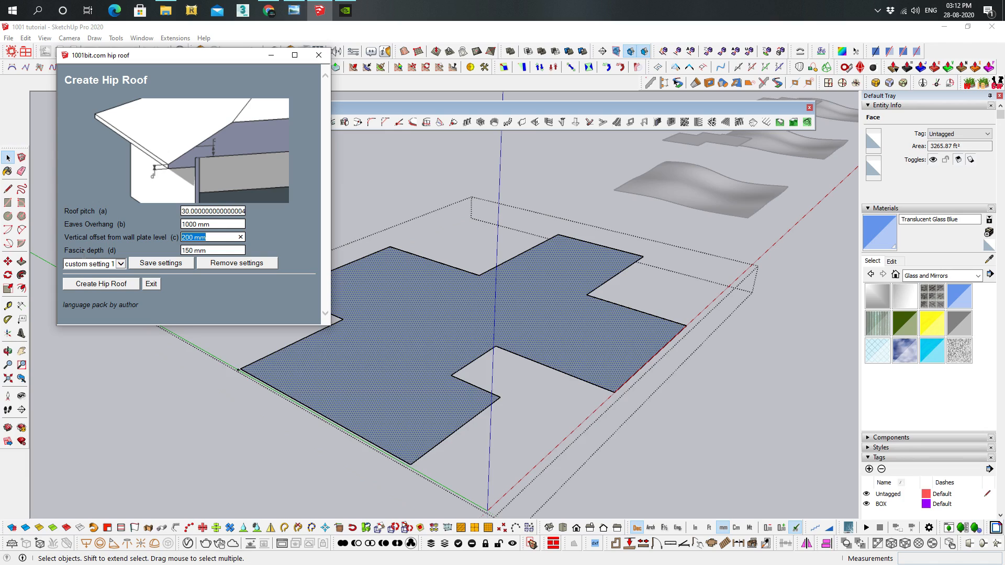
left_click(209, 251)
left_click(101, 283)
middle_click_drag(445, 319, 475, 162)
left_click(657, 372)
scroll(576, 208, "up", 4)
middle_click_drag(576, 209, 668, 240)
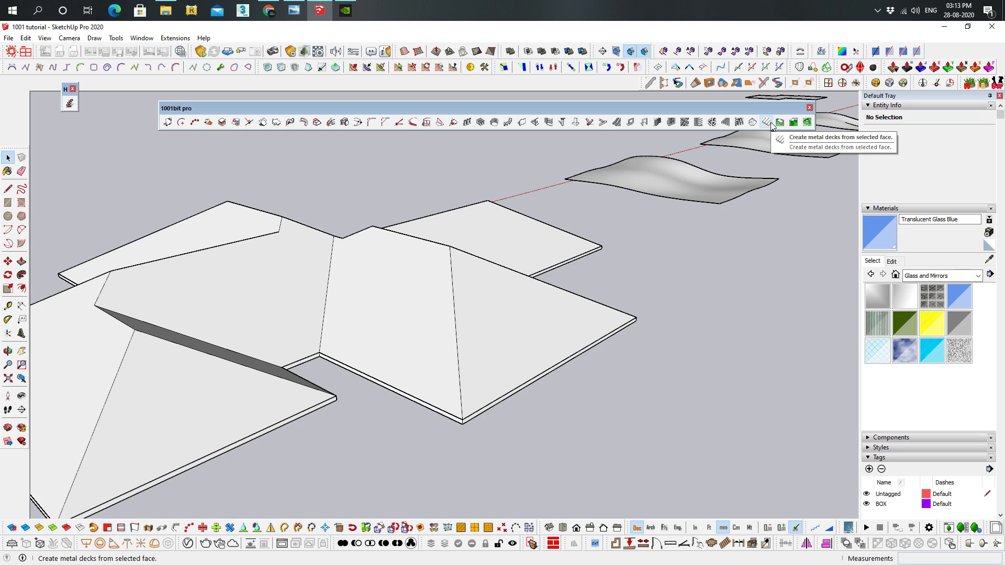
middle_click_drag(621, 299, 921, 366)
scroll(434, 196, "down", 3)
middle_click_drag(832, 314, 468, 283, "shift")
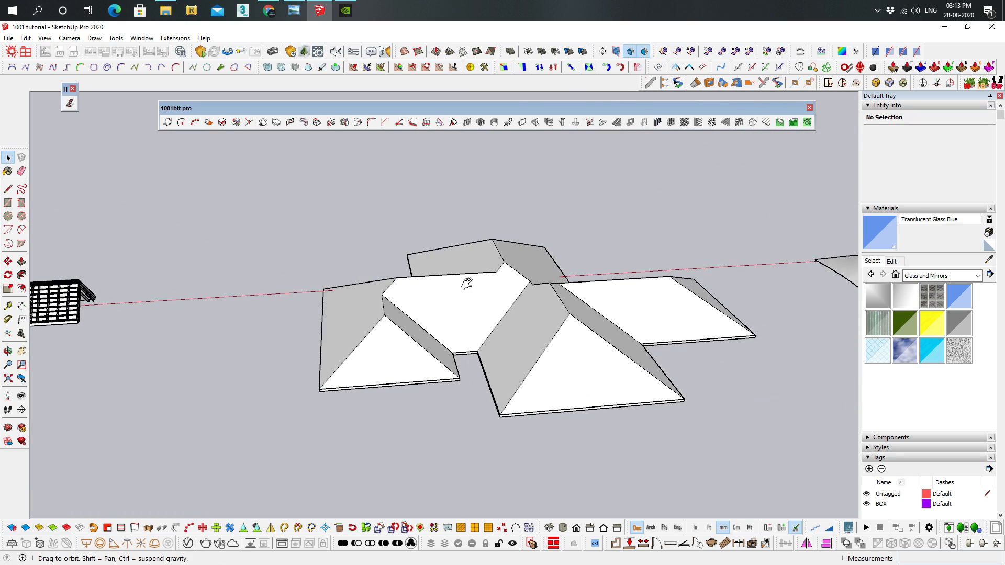
Open the hip roof group for editing and select the triangular end face of one wing
scroll(465, 329, "up", 3)
middle_click_drag(519, 362, 623, 300)
left_click(622, 291)
double_click(623, 284)
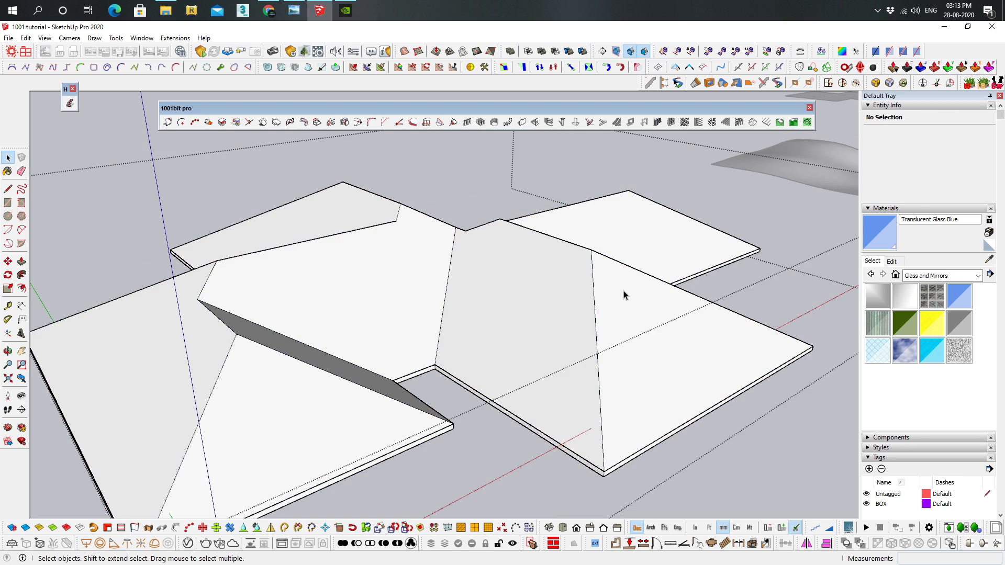
left_click(622, 291)
double_click(634, 263)
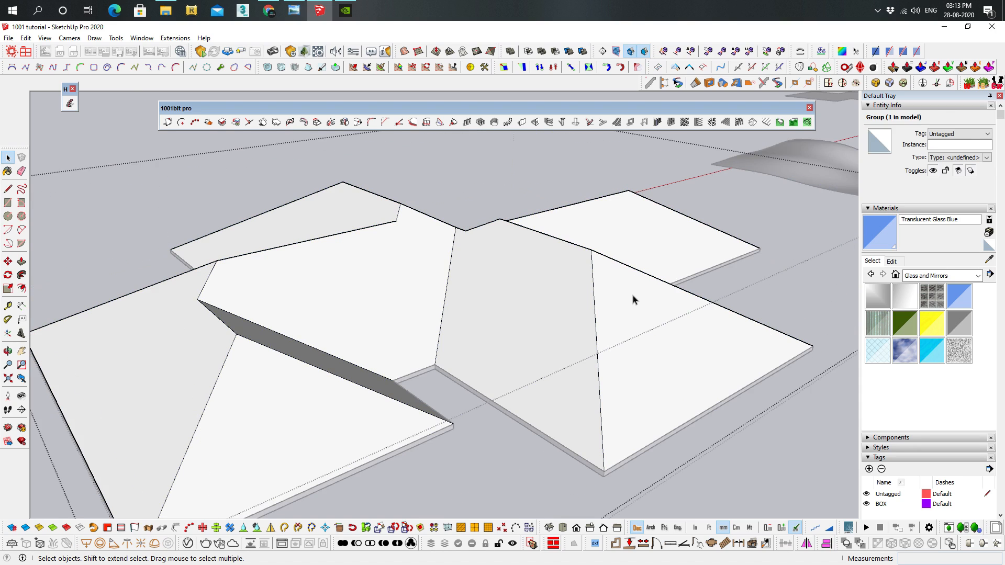
left_click(633, 296)
scroll(690, 291, "up", 3)
middle_click_drag(617, 280, 633, 251)
Create a type 2 metal deck, 50 mm deep with 150 mm rib spacing, on the triangular face, with ribs directed from eave to apex
left_click(766, 122)
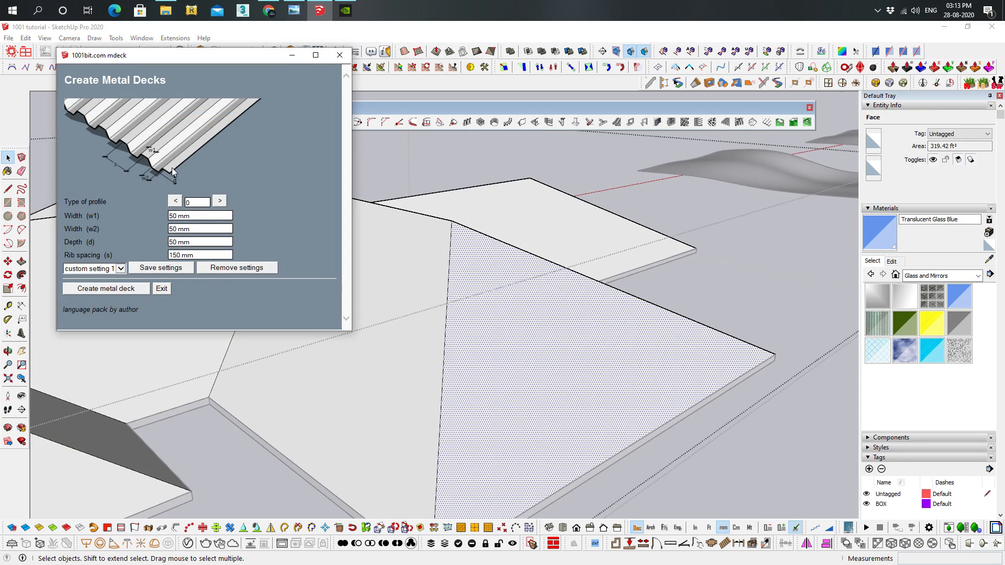
left_click(219, 202)
left_click(220, 204)
left_click(219, 204)
left_click(219, 204)
left_click(220, 202)
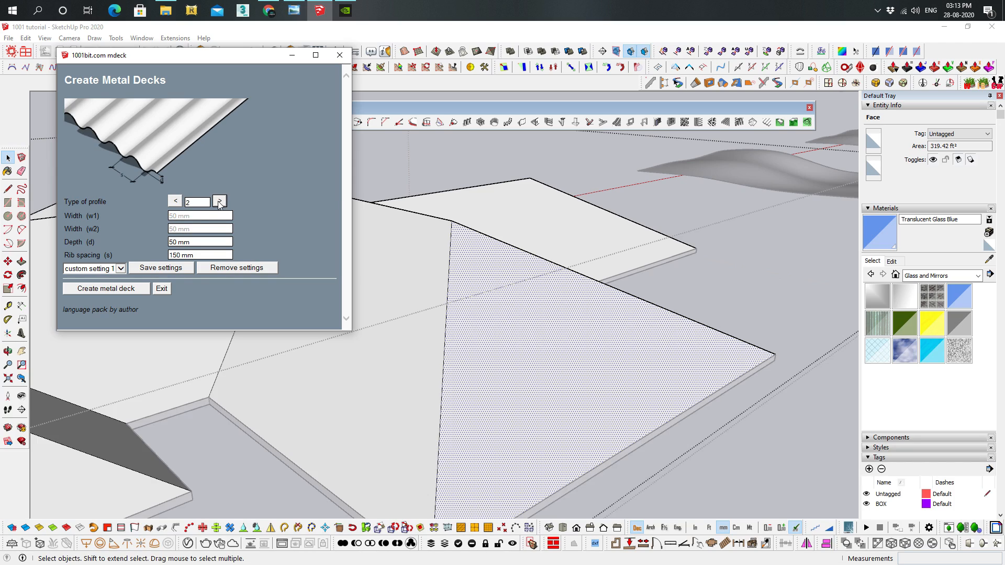
left_click(110, 291)
middle_click_drag(548, 412, 609, 381, "shift")
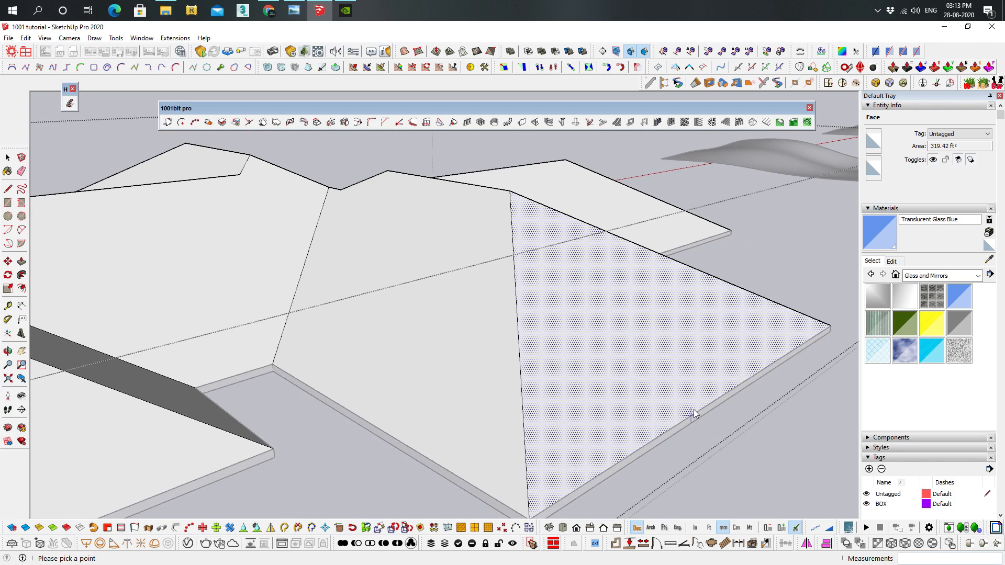
left_click(707, 403)
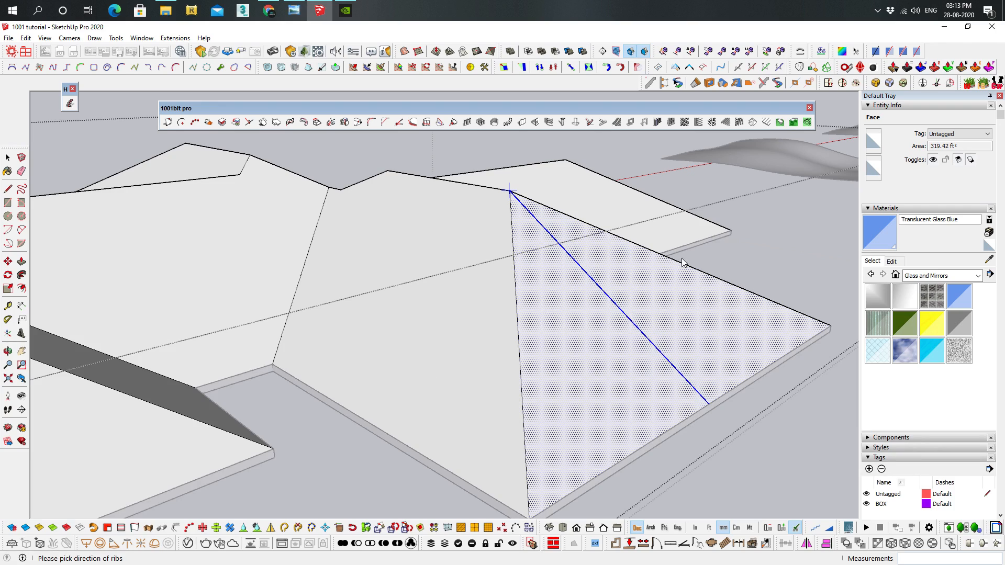
left_click(551, 203)
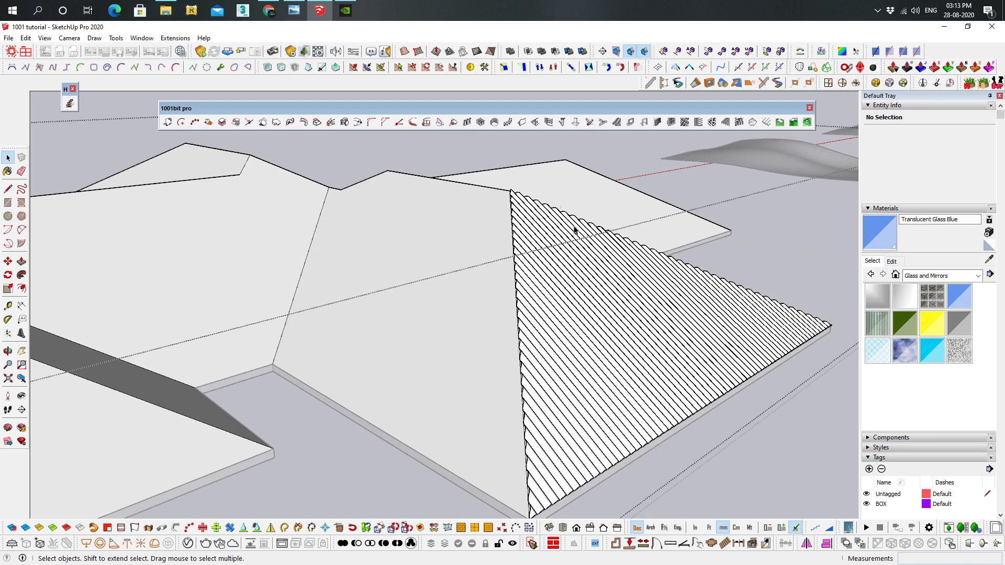
Create a metal deck with the same settings on the adjoining roof face, with ribs directed from the eave to the ridge
middle_click_drag(569, 217, 607, 275)
left_click(468, 263)
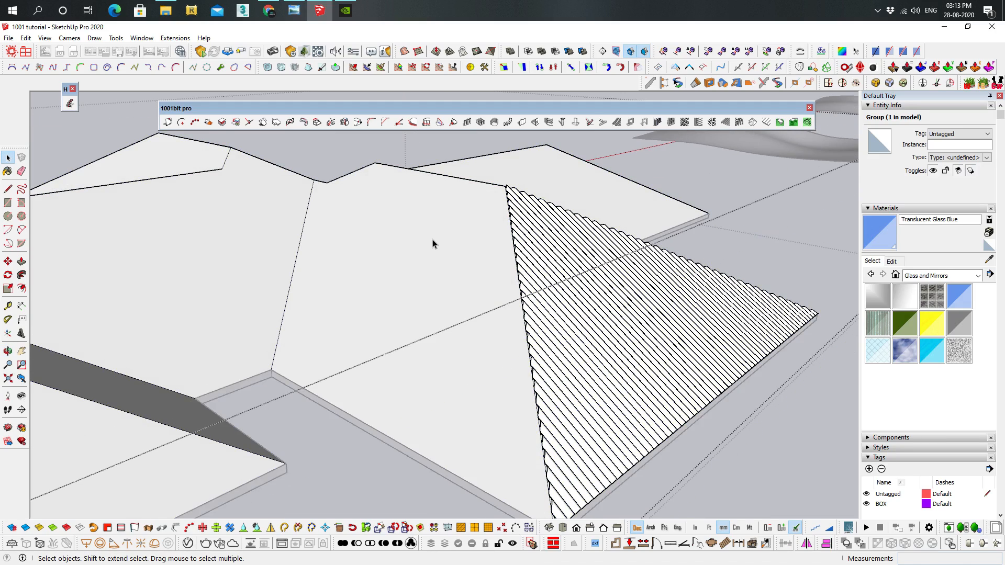
left_click(366, 250)
middle_click_drag(396, 210, 471, 157)
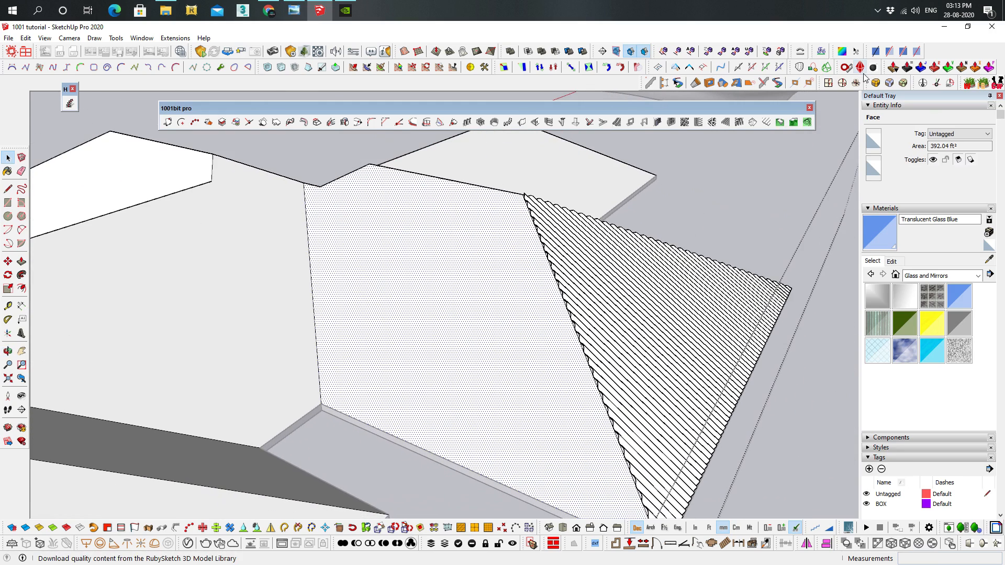
left_click(767, 124)
left_click(104, 288)
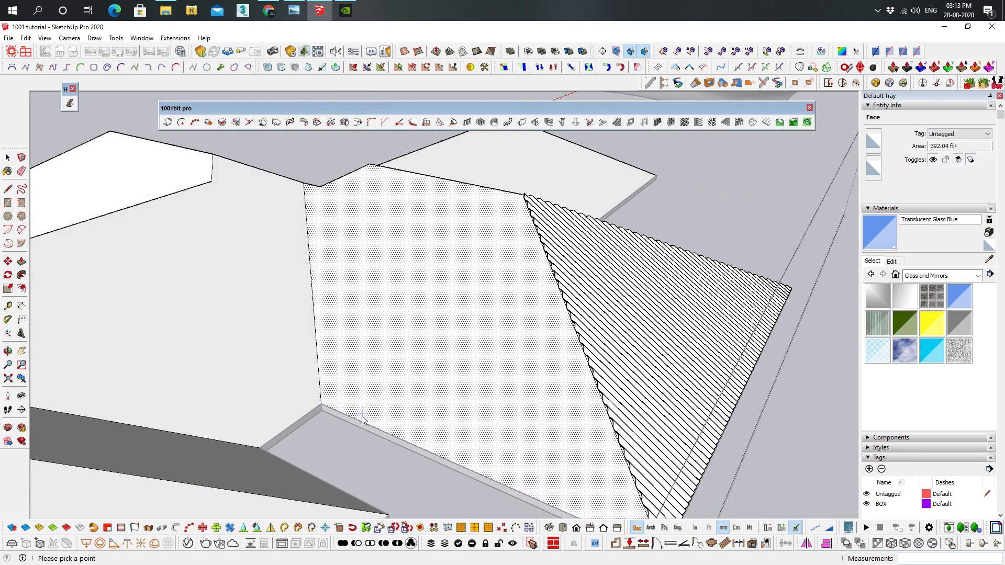
left_click(345, 413)
left_click(455, 182)
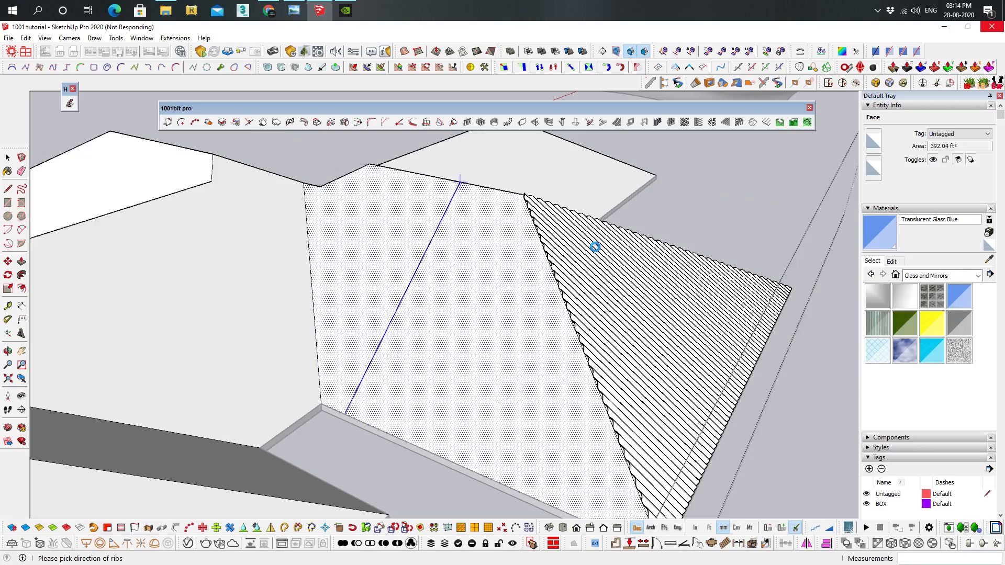
mouse_move(601, 252)
middle_mouse_down()
mouse_move(601, 276)
mouse_move(708, 245)
mouse_move(635, 269)
mouse_move(639, 278)
mouse_move(804, 202)
mouse_move(394, 287)
mouse_move(686, 278)
mouse_move(556, 331)
mouse_move(559, 287)
middle_mouse_up()
left_click(503, 287)
middle_click_drag(445, 293, 637, 231)
scroll(535, 248, "up", 3)
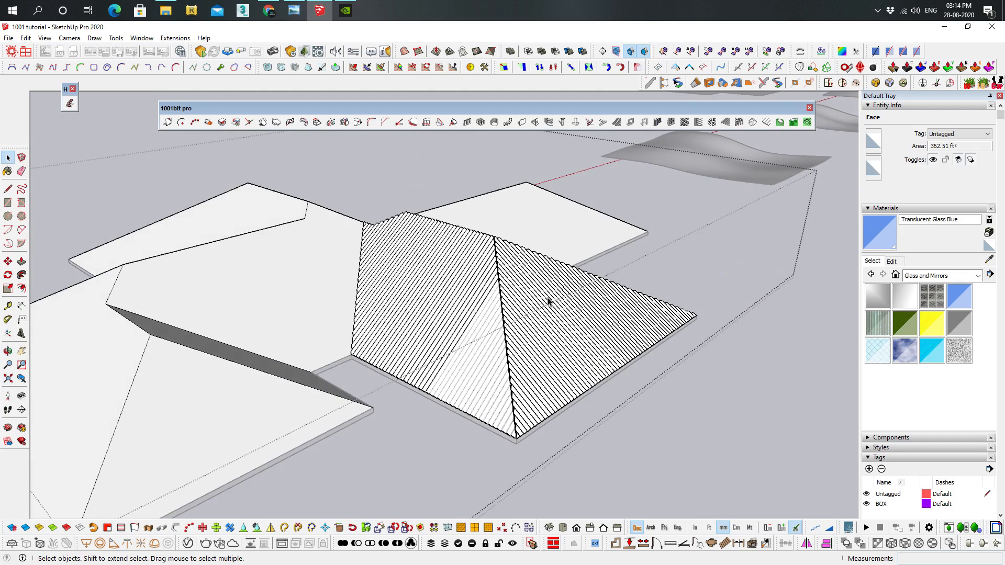
Paint both metal decks with Color M05 from the Colors collection
left_click(976, 276)
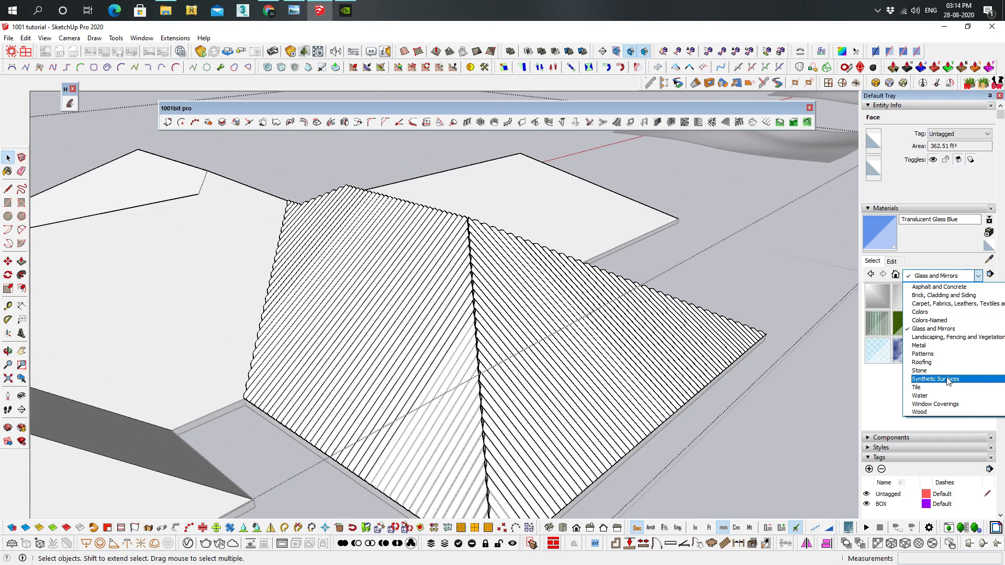
left_click(939, 314)
scroll(956, 358, "down", 6)
scroll(898, 321, "up", 3)
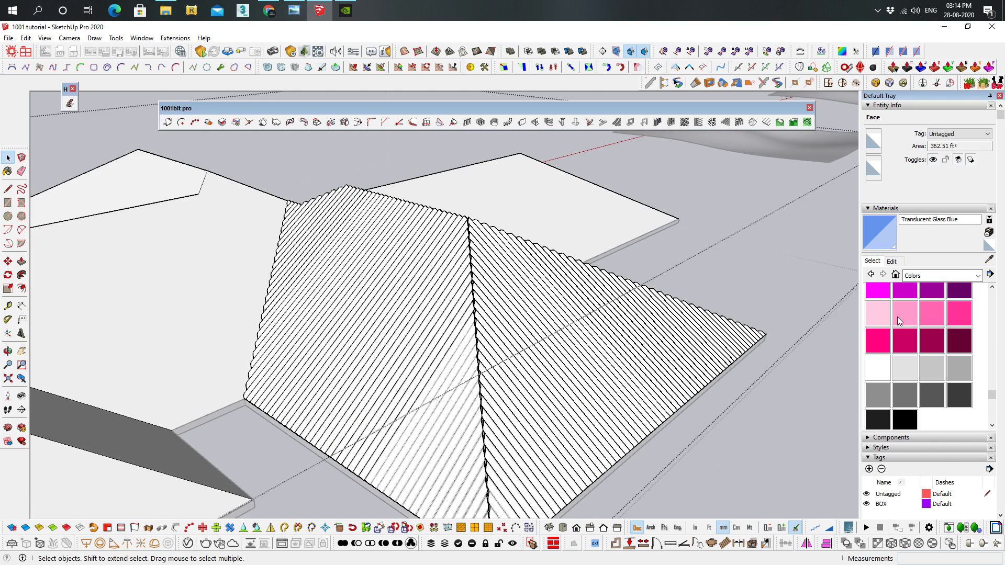
left_click(931, 368)
left_click(904, 403)
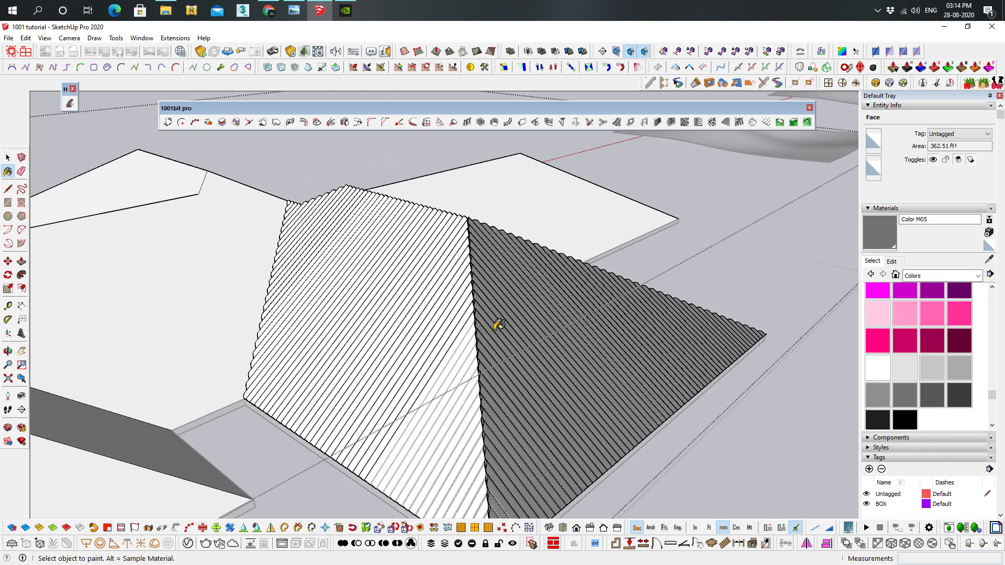
left_click(504, 321)
mouse_move(708, 340)
middle_mouse_down()
mouse_move(704, 273)
mouse_move(763, 432)
mouse_move(572, 281)
mouse_move(520, 311)
middle_mouse_up()
key("space")
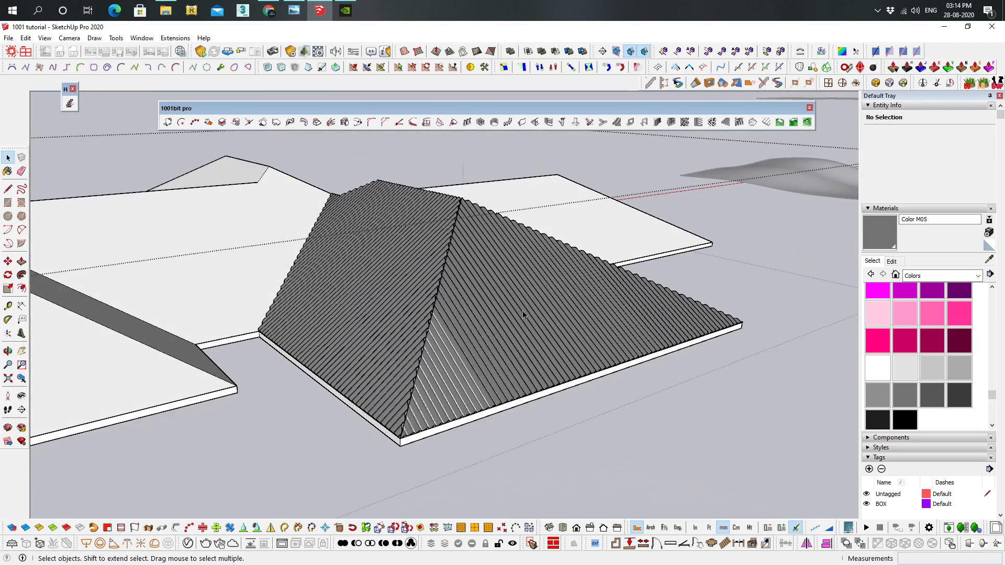
Examine the first curved terrain surface and the flat stepped outline hovering above it
scroll(583, 315, "up", 3)
middle_click_drag(583, 315, 359, 330)
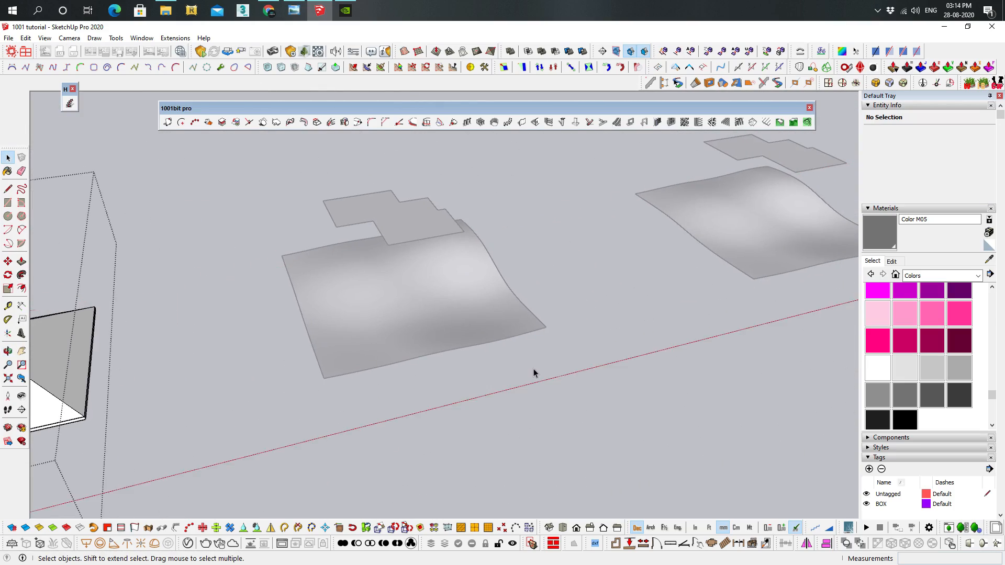
left_click(533, 368)
middle_click_drag(585, 212, 511, 244)
scroll(487, 222, "up", 2)
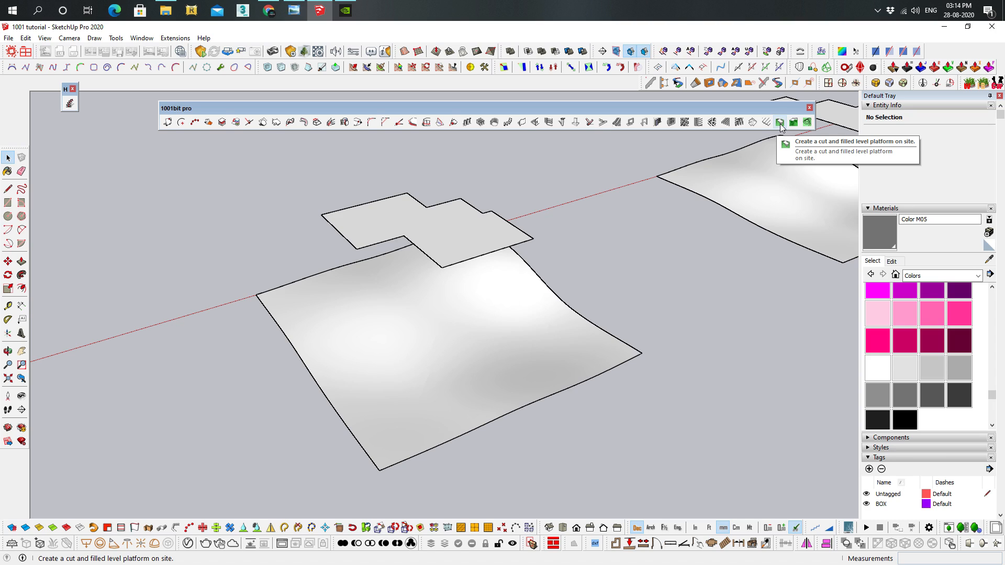
middle_click_drag(532, 290, 501, 200)
scroll(566, 231, "up", 2)
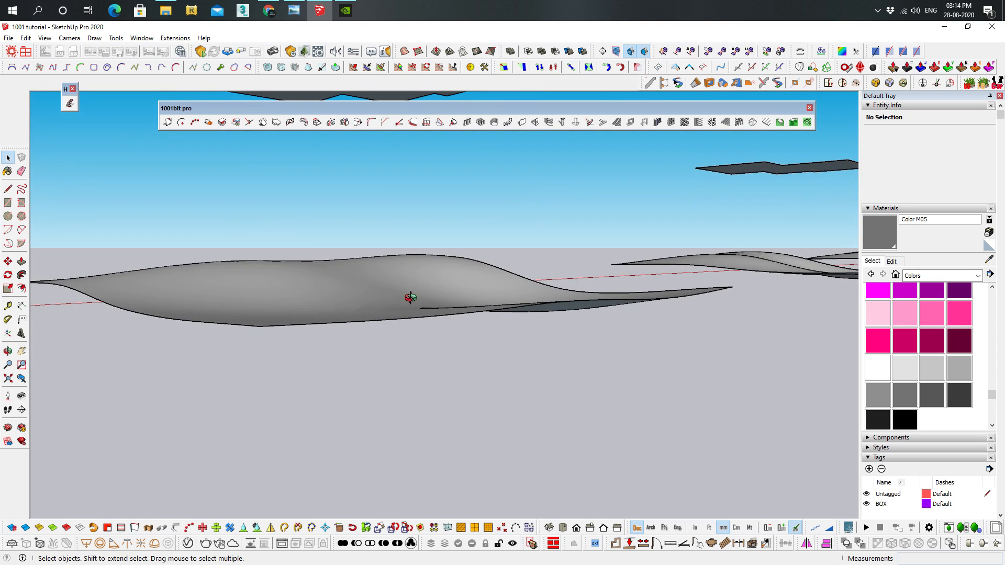
middle_click_drag(410, 297, 417, 331)
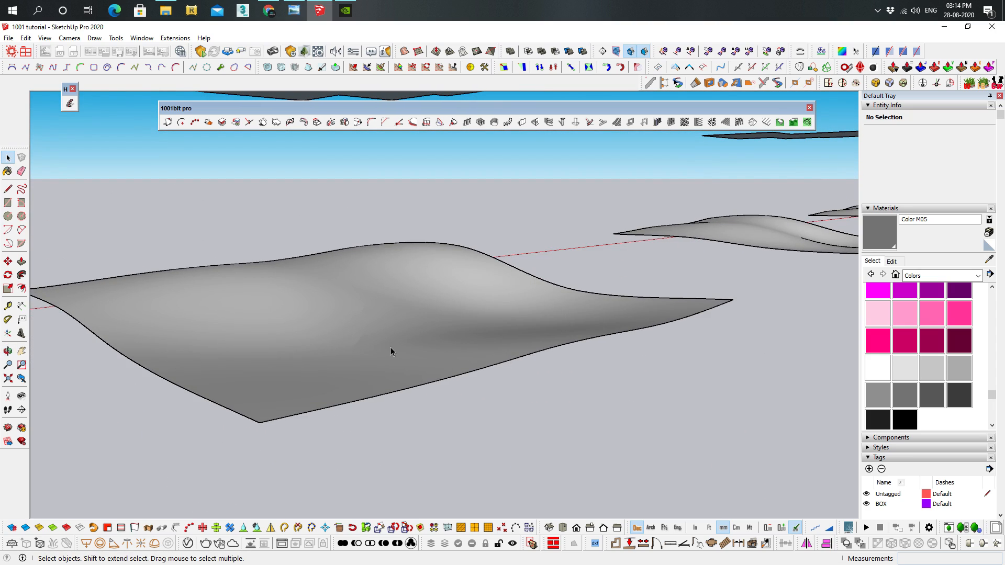
middle_click_drag(247, 273, 314, 302)
middle_click_drag(336, 220, 381, 266)
Create a cut-and-fill platform on the terrain from the outline above, at a level of about 1114 mm with 90° upper and lower retaining walls
left_click(381, 283)
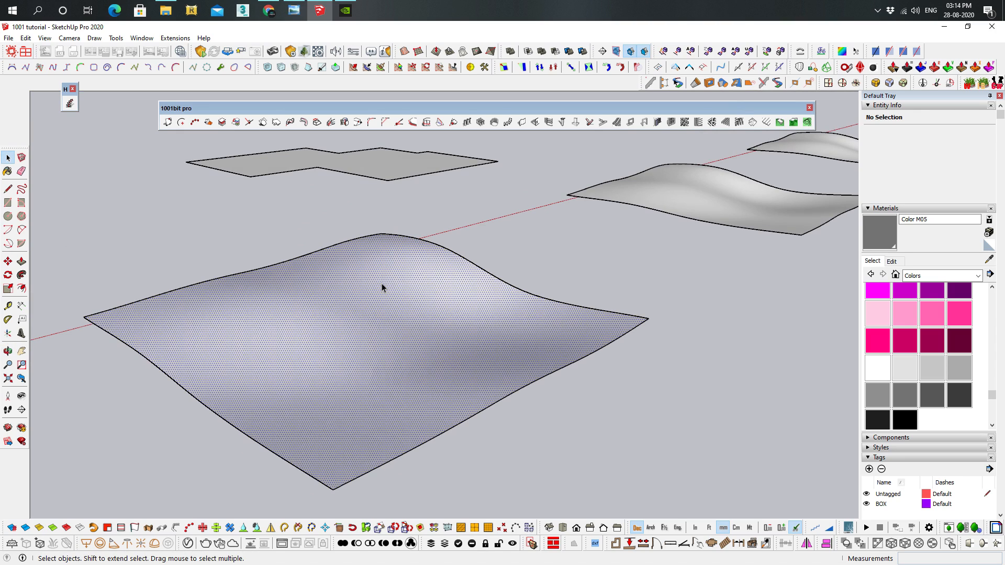
left_click(778, 123)
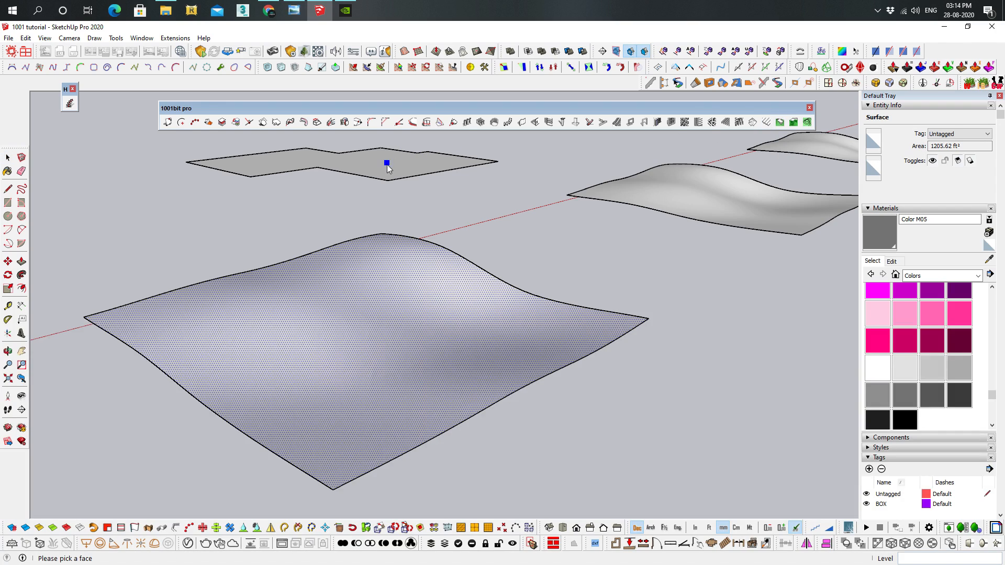
middle_click_drag(388, 165, 391, 201)
left_click(369, 187)
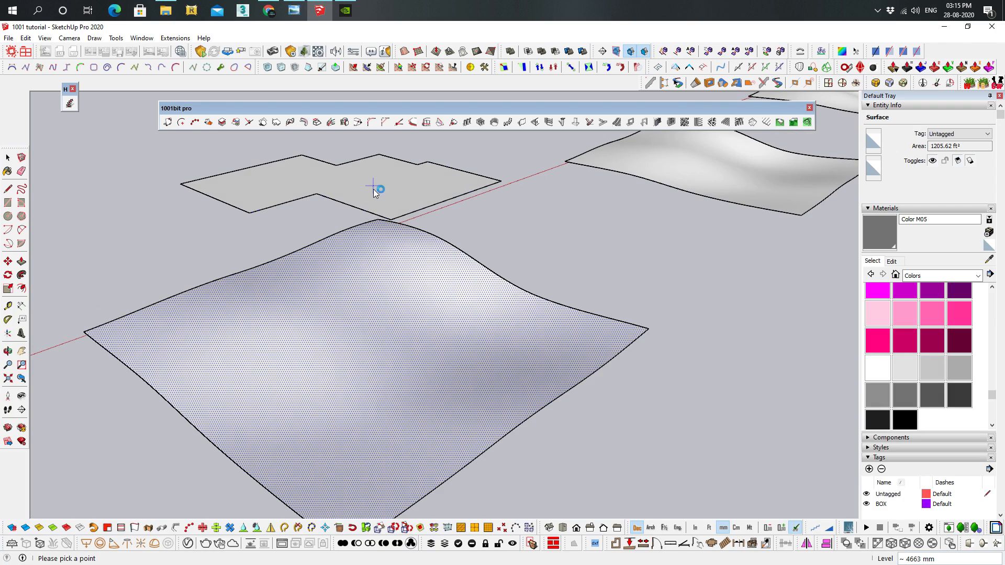
left_click(394, 238)
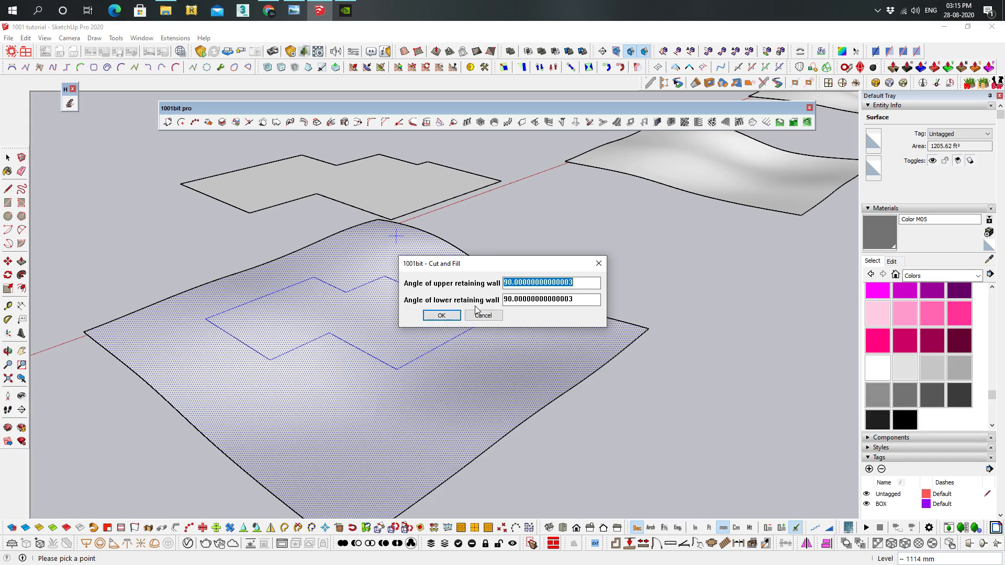
left_click(441, 315)
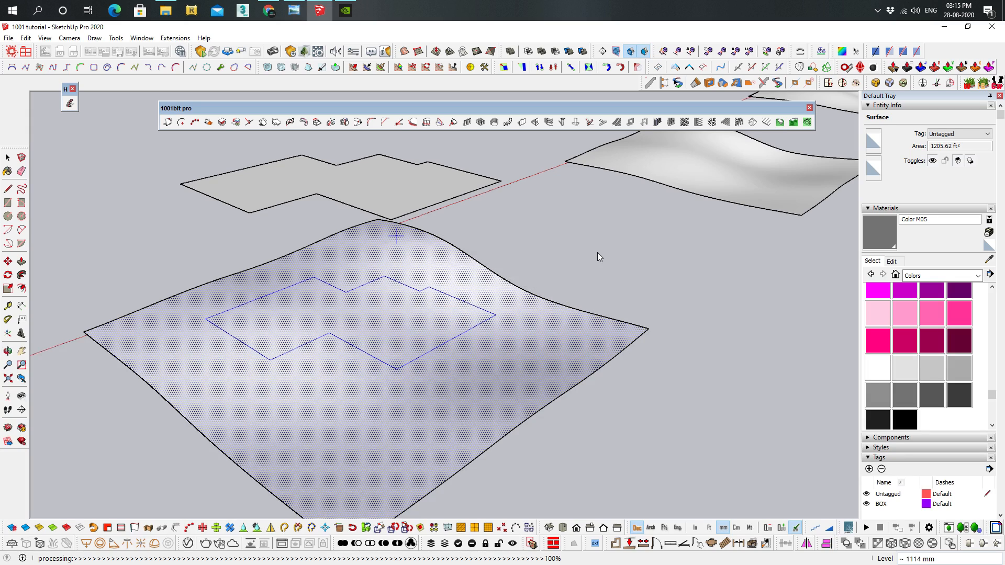
middle_click_drag(615, 151, 527, 245)
middle_click_drag(331, 336, 329, 348)
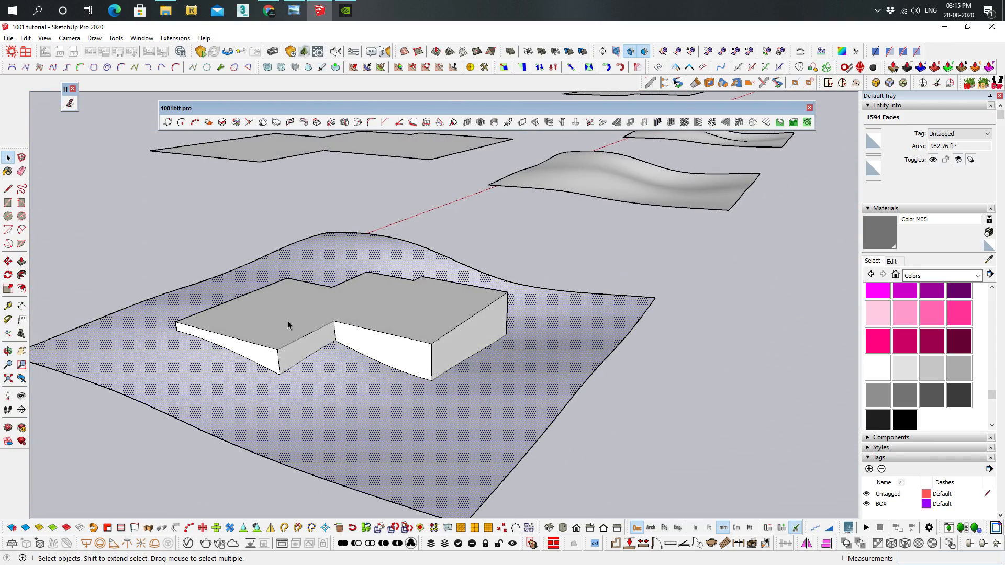
Try to extrude the platform's whole top face upward about 1574 mm, and undo the extrusion
left_click(334, 302)
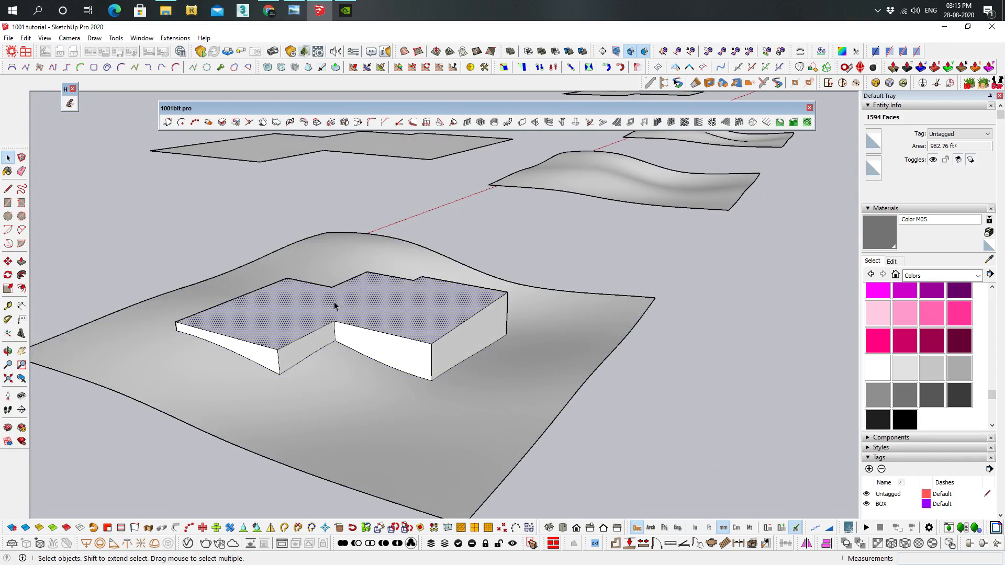
key("p")
left_click_drag(378, 307, 395, 242)
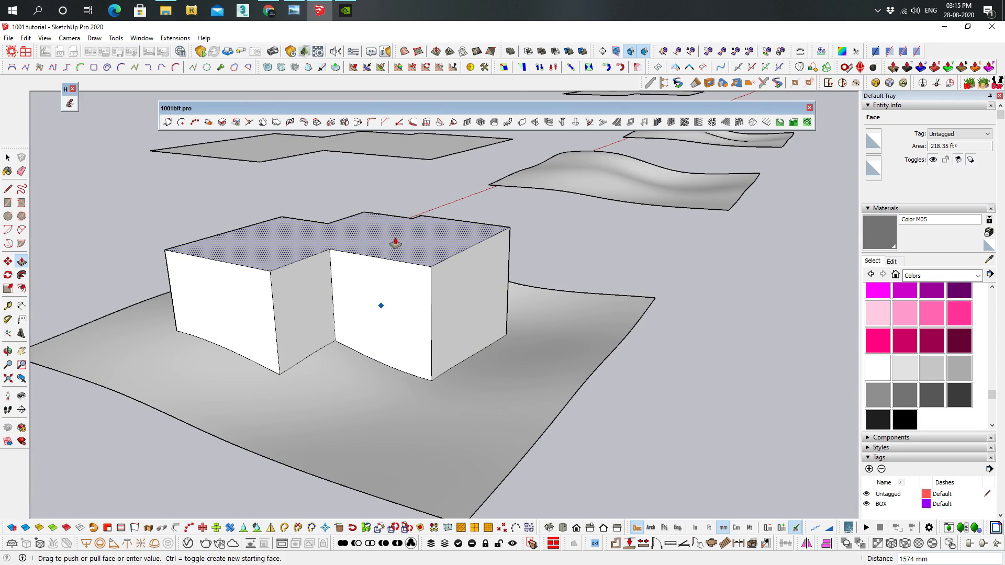
key("ctrl+z")
Offset the platform's outline inward about 189 mm and extrude the inner face upward into a building block
key("f")
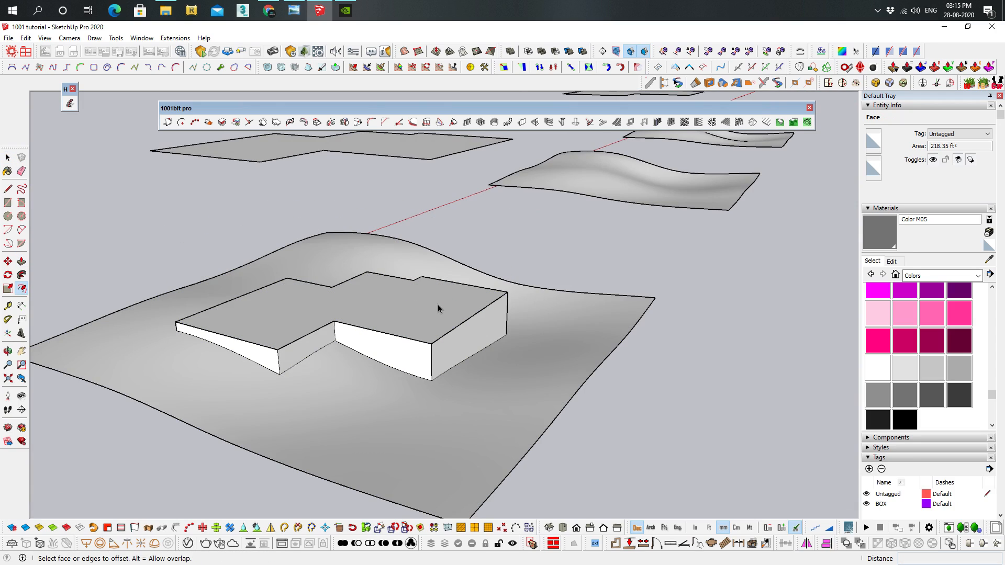
left_click(437, 306)
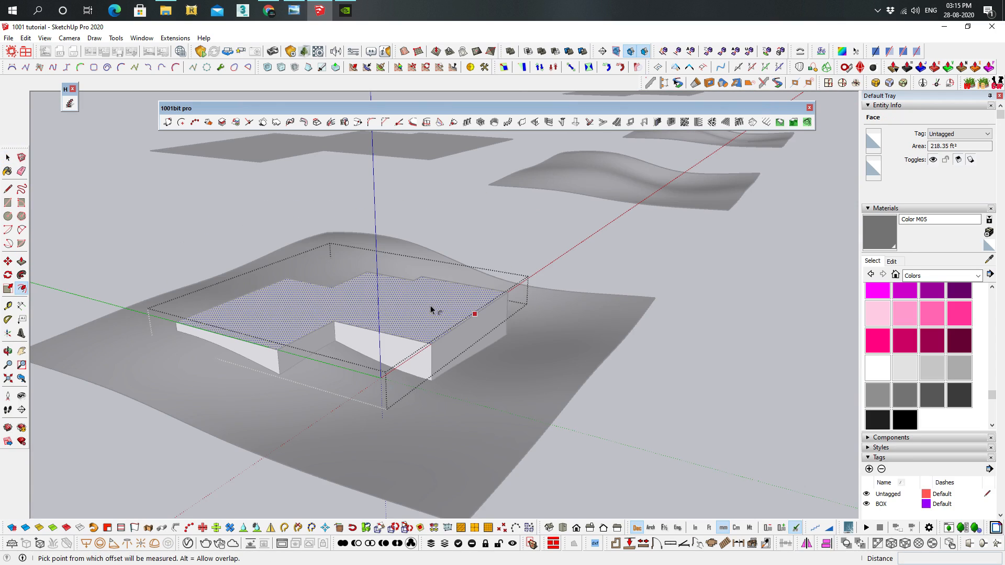
left_click(481, 308)
key("p")
left_click_drag(419, 294, 448, 208)
key("space")
left_click(568, 334)
Examine the block on the levelled platform, and the next terrain surface with its stepped outline
middle_click_drag(568, 335, 544, 359)
scroll(330, 331, "up", 3)
scroll(371, 373, "up", 2)
scroll(395, 404, "up", 2)
middle_click_drag(531, 300, 747, 172)
scroll(531, 338, "down", 3)
scroll(515, 393, "down", 2)
mouse_move(702, 231)
middle_mouse_down()
mouse_move(463, 253)
mouse_move(668, 226)
mouse_move(634, 283)
mouse_move(416, 366)
middle_mouse_up()
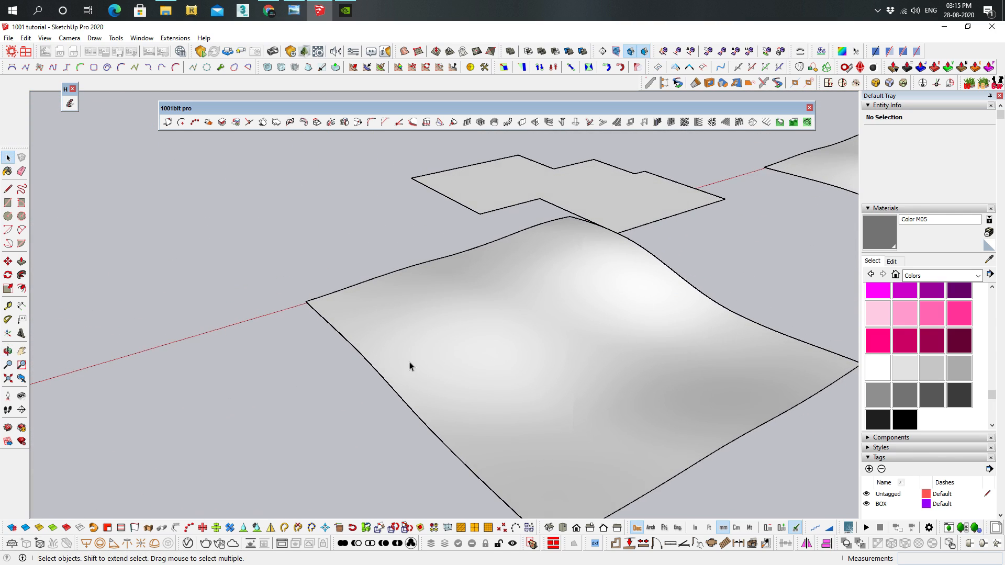
Try to draw a platform outline with straight lines directly on the terrain surface, and undo the lines
middle_click_drag(580, 361, 398, 280)
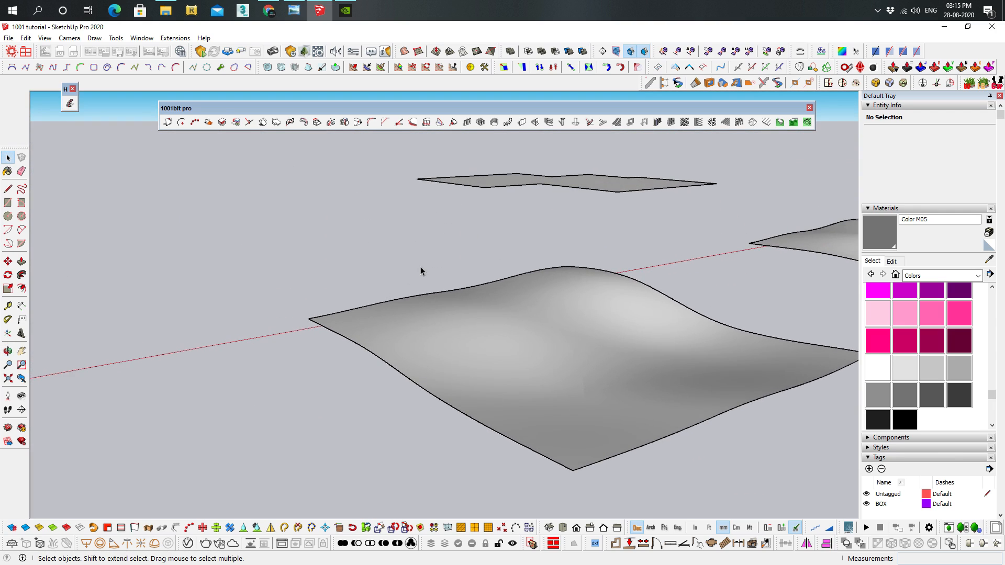
middle_click_drag(786, 312, 588, 391)
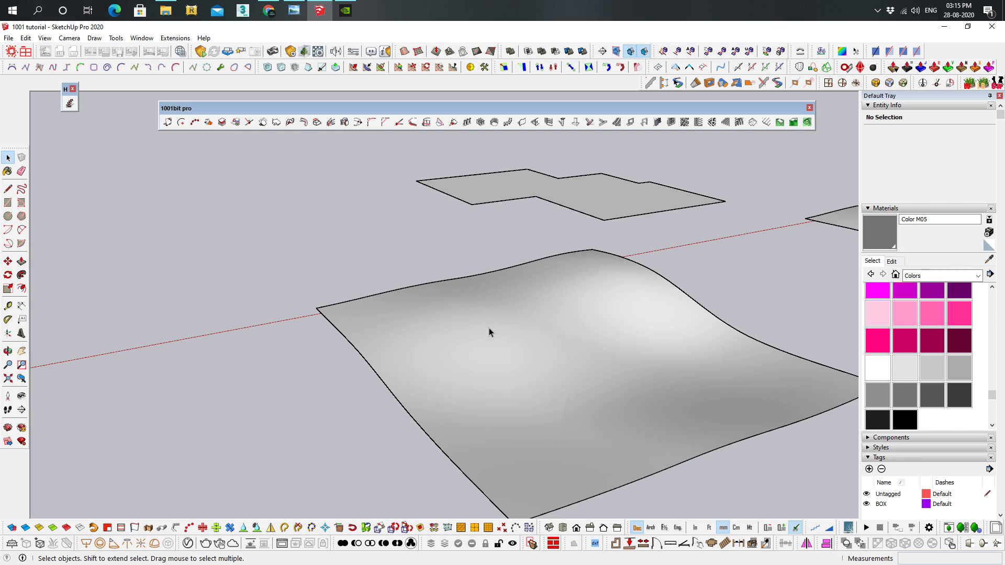
middle_click_drag(611, 418, 547, 425)
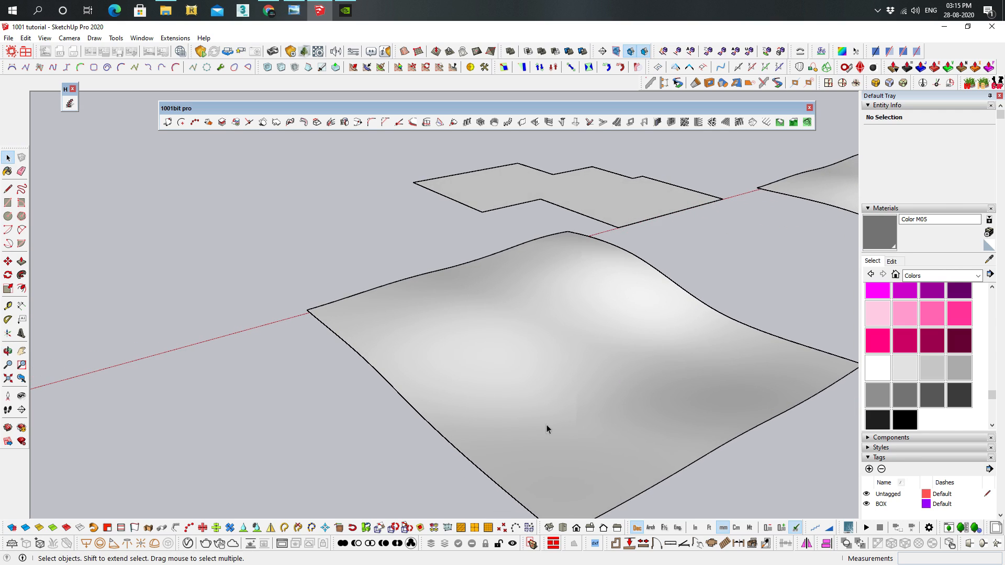
key("l")
left_click(576, 425)
left_click(472, 311)
left_click(573, 259)
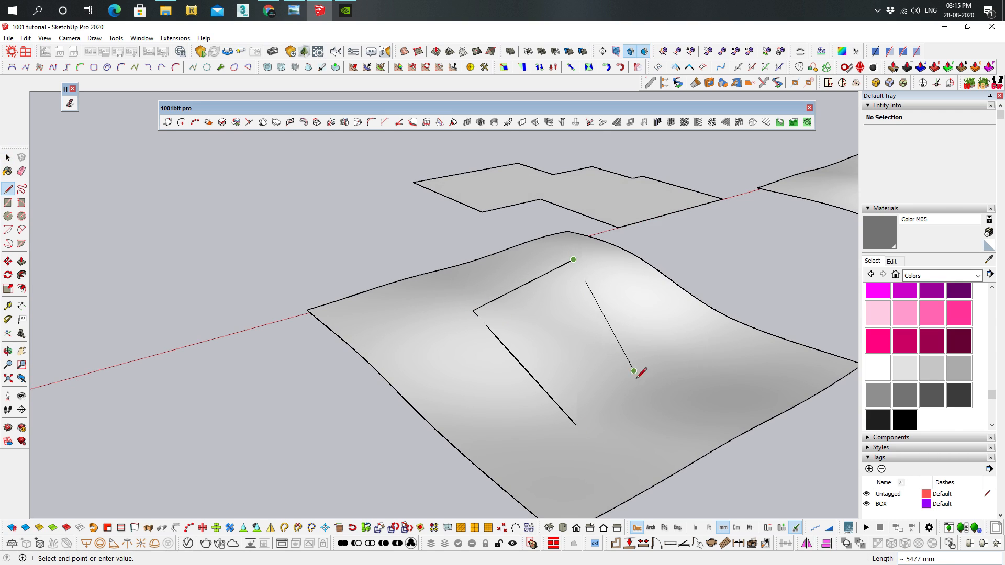
mouse_move(658, 422)
middle_mouse_down()
mouse_move(406, 298)
mouse_move(659, 363)
middle_mouse_up()
key("Escape")
key("ctrl+z")
key("ctrl+z")
Trace the stepped outline face above the terrain onto the terrain surface as site boundary lines
middle_click_drag(615, 280, 633, 225)
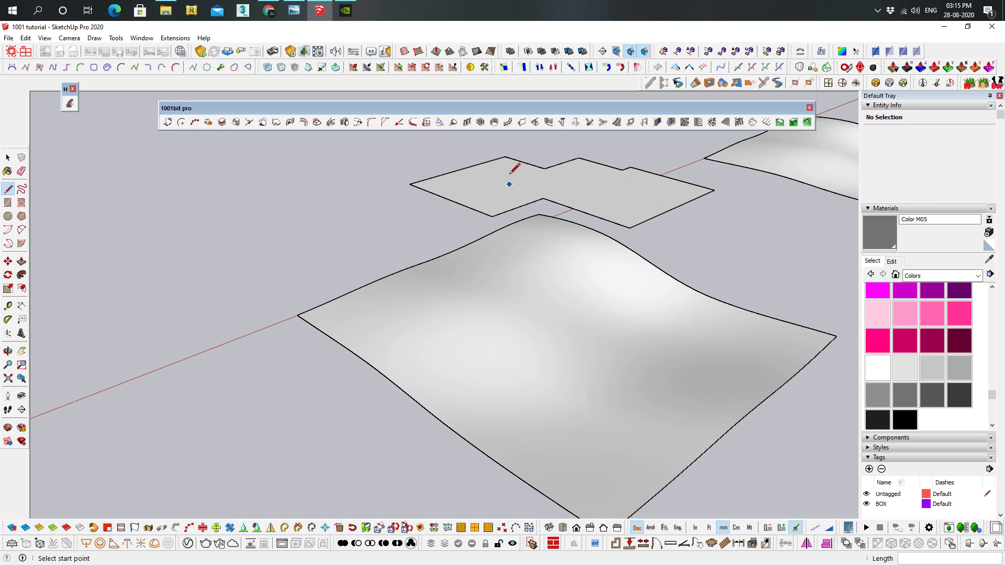
mouse_move(602, 351)
middle_mouse_down()
mouse_move(601, 314)
mouse_move(558, 312)
middle_mouse_up()
key("space")
left_click(556, 312)
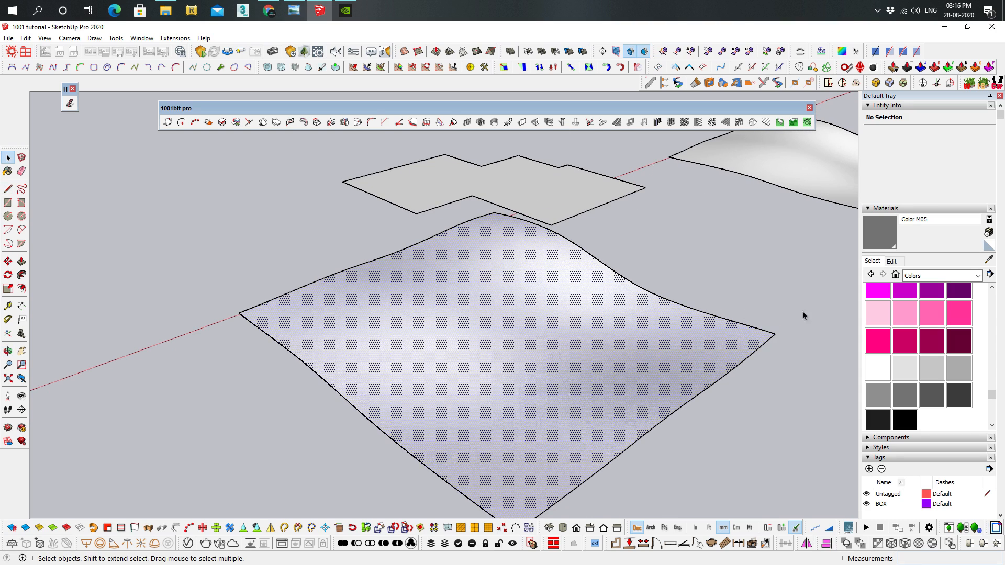
left_click(792, 123)
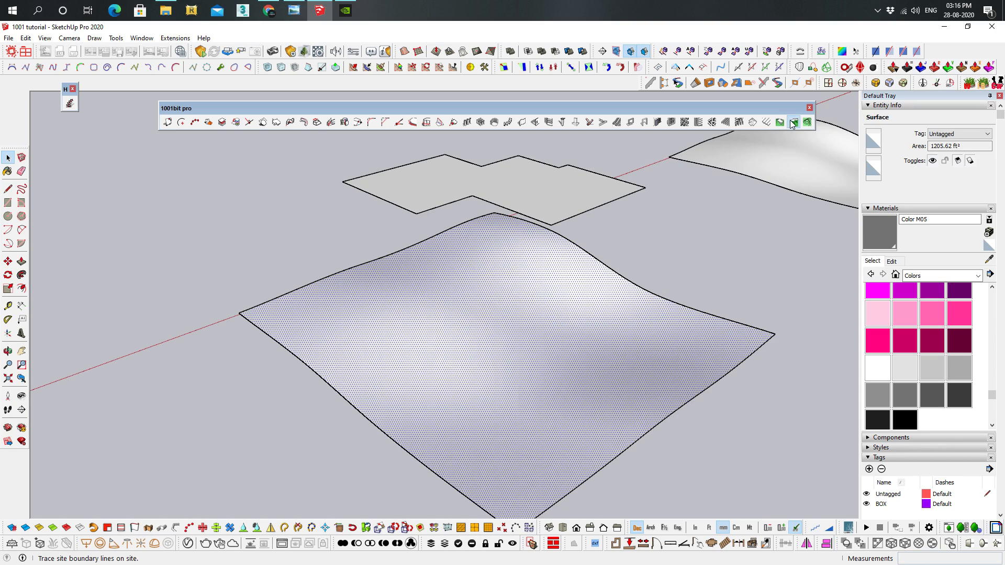
left_click(490, 177)
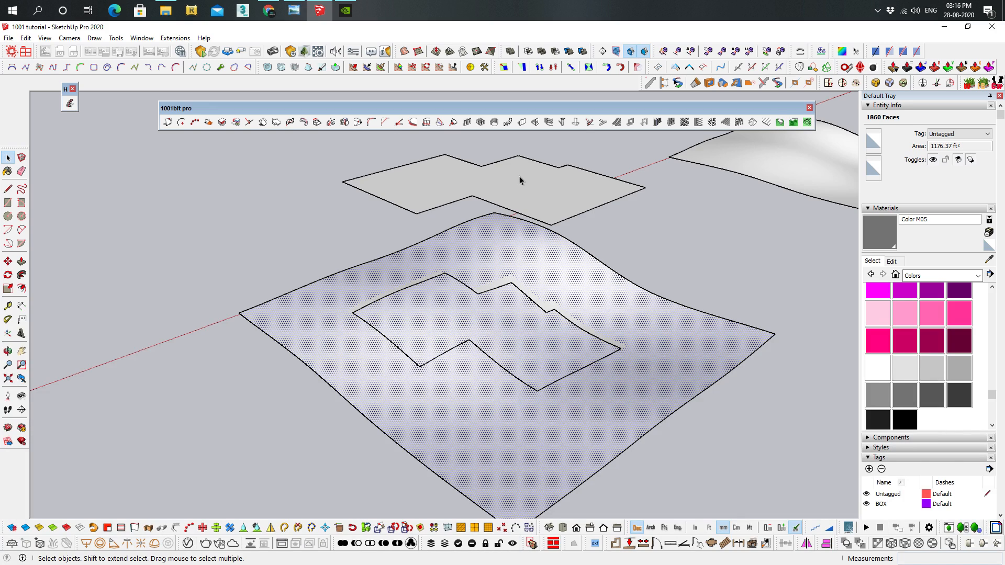
Select only the boundary edges of the stepped outline traced on the terrain, without its inner surface
middle_click_drag(699, 301, 439, 272)
left_click_drag(411, 320, 607, 402)
middle_click_drag(611, 392, 567, 336)
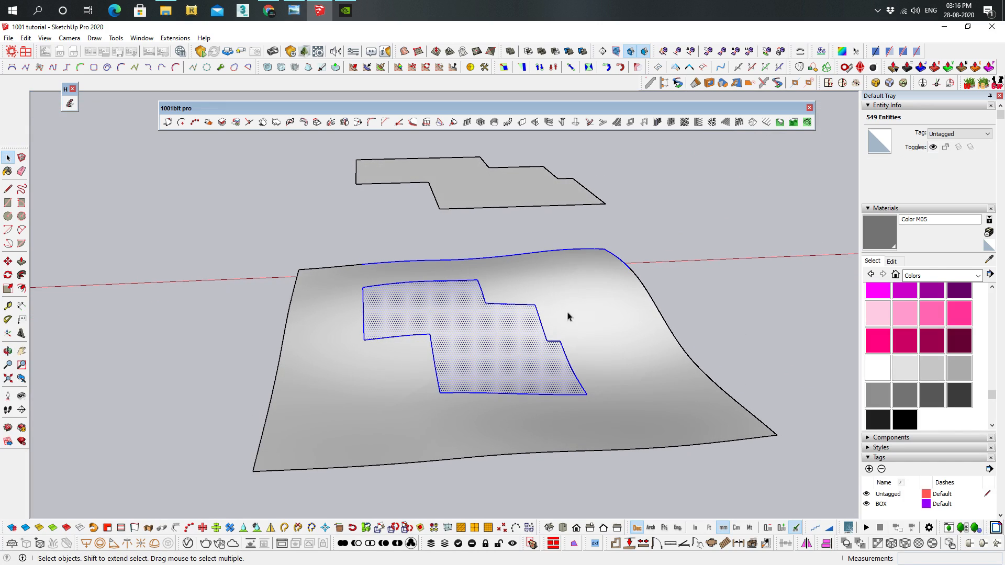
left_click_drag(480, 218, 479, 217, "ctrl+shift")
left_click_drag(337, 214, 338, 215, "ctrl+shift")
middle_click_drag(495, 295, 473, 307)
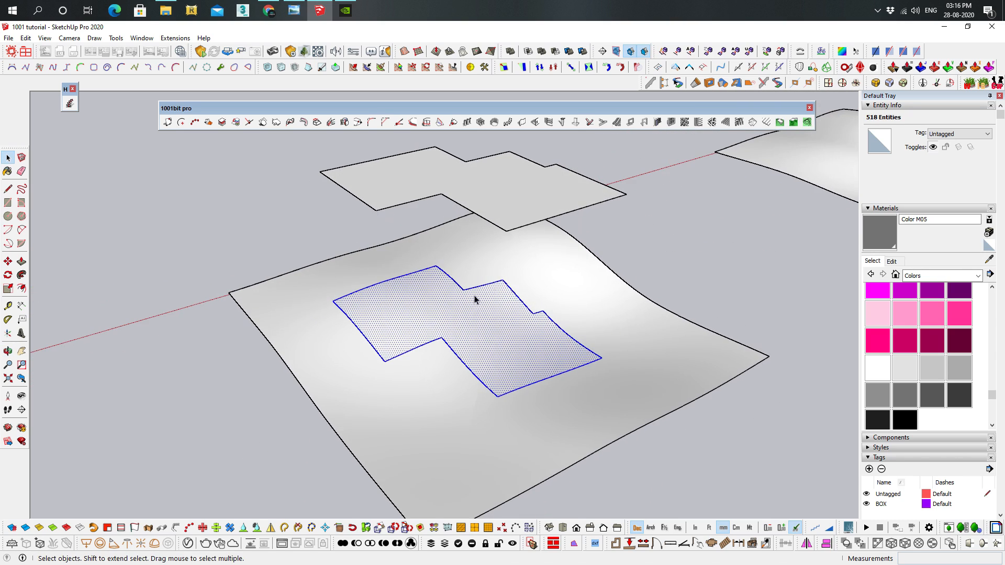
left_click(660, 247)
double_click(492, 316)
middle_click_drag(515, 315, 491, 282)
scroll(492, 282, "up", 3)
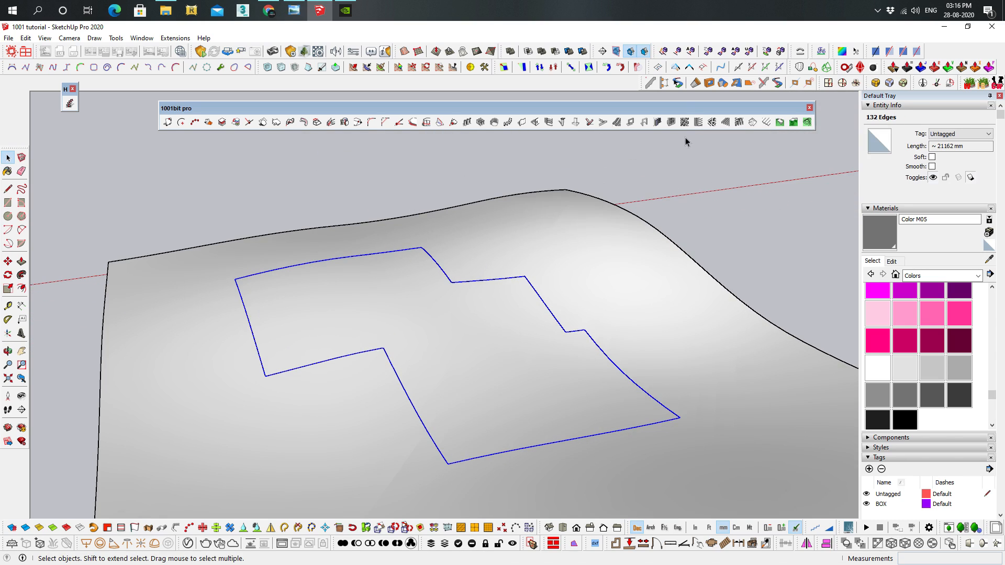
Build the 花格扶手 lattice railing assembly, 1000 mm high, along the selected edges of the traced outline
left_click(665, 83)
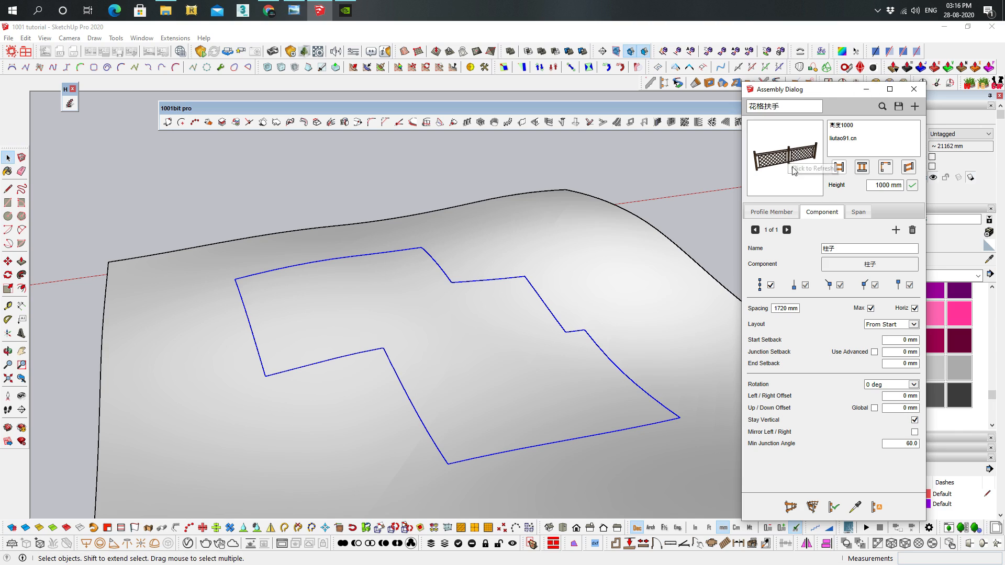
left_click(883, 107)
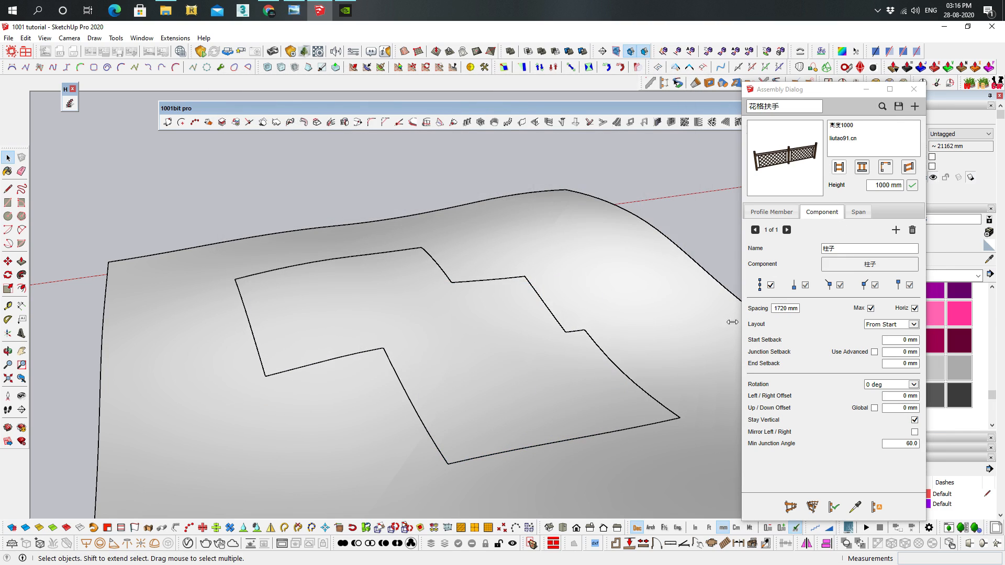
left_click(496, 281)
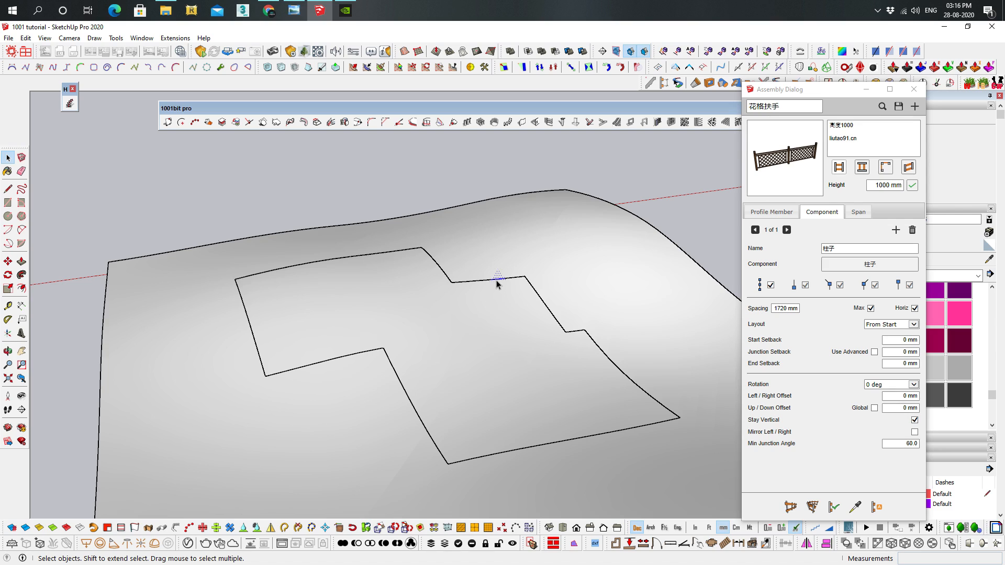
double_click(499, 301)
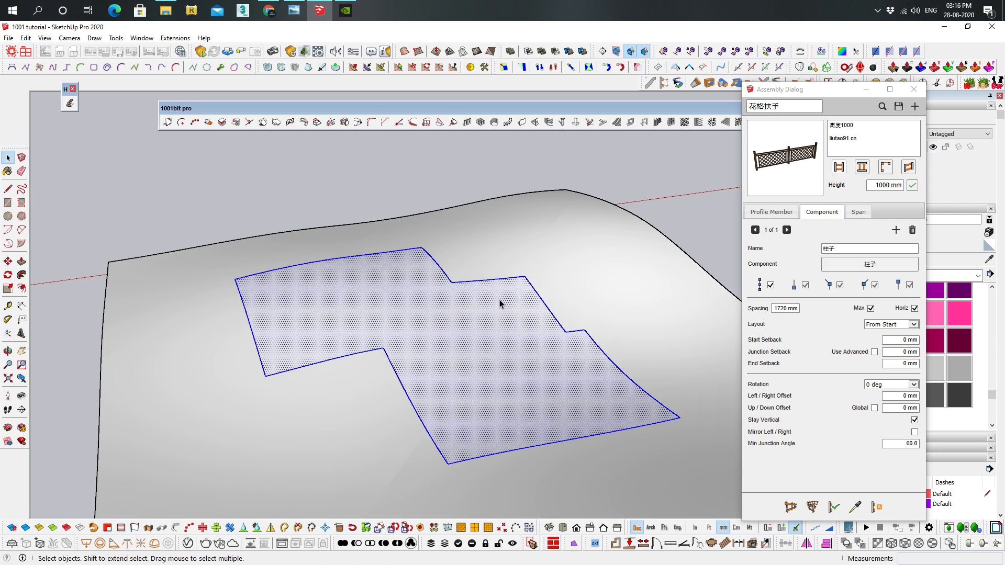
left_click(473, 302, "shift")
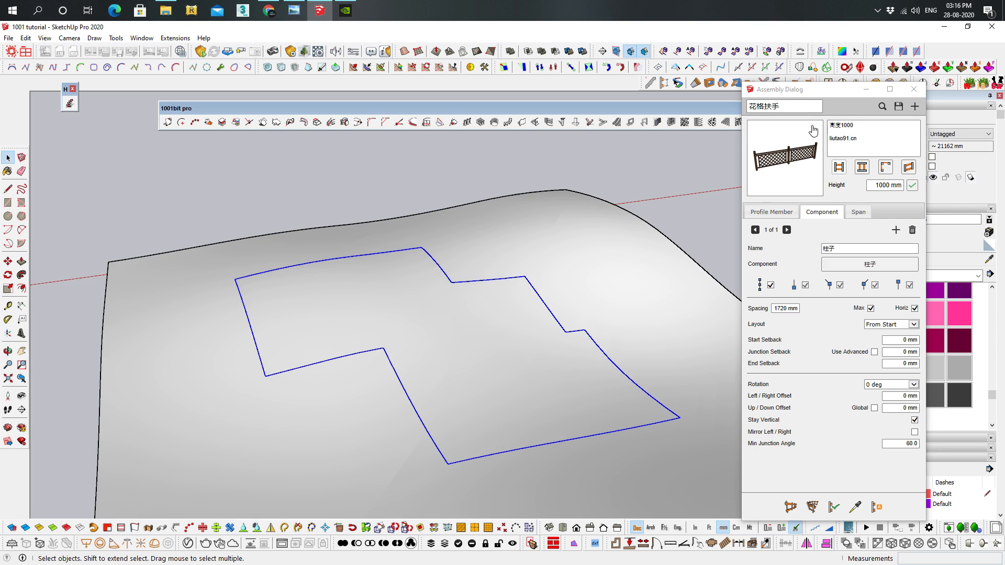
middle_click_drag(501, 329, 536, 298)
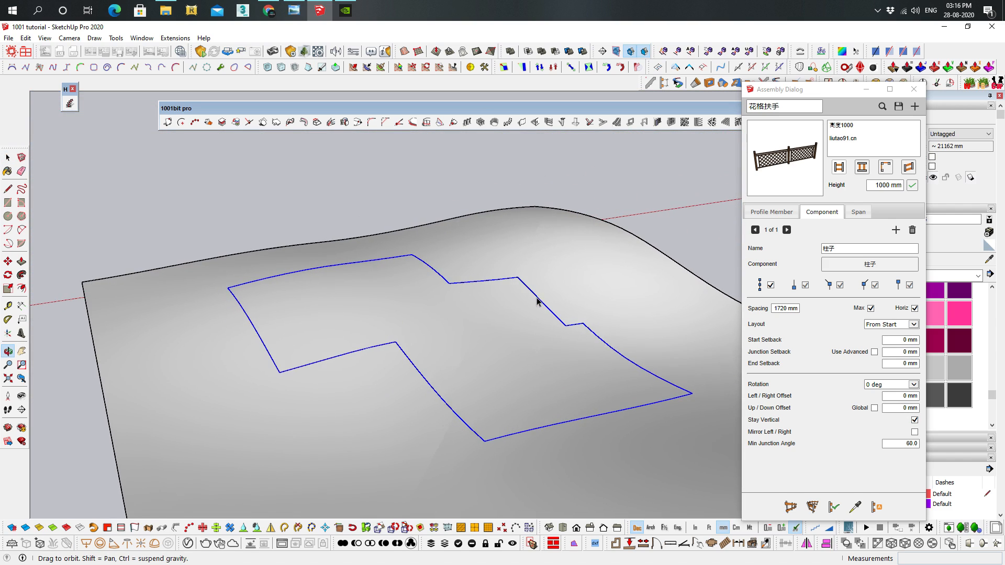
left_click(813, 509)
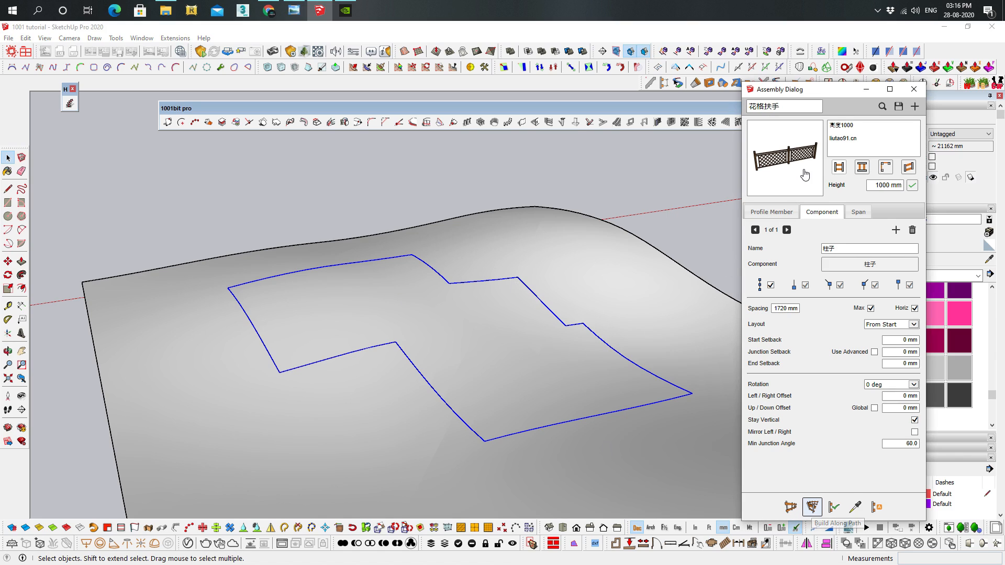
left_click(494, 371)
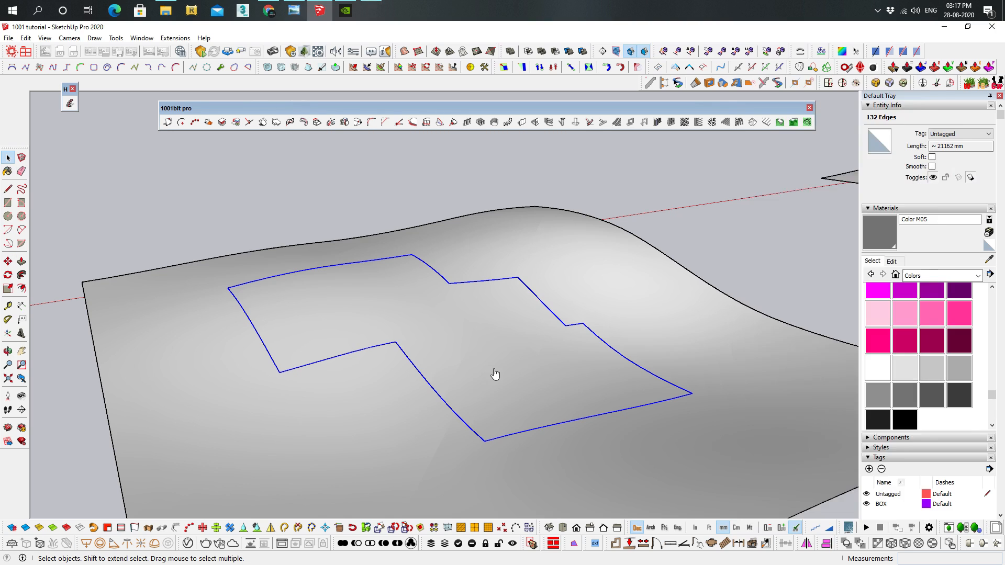
Inspect the lattice railing around the traced outline and delete it
scroll(399, 289, "up", 3)
middle_click_drag(401, 309, 560, 264)
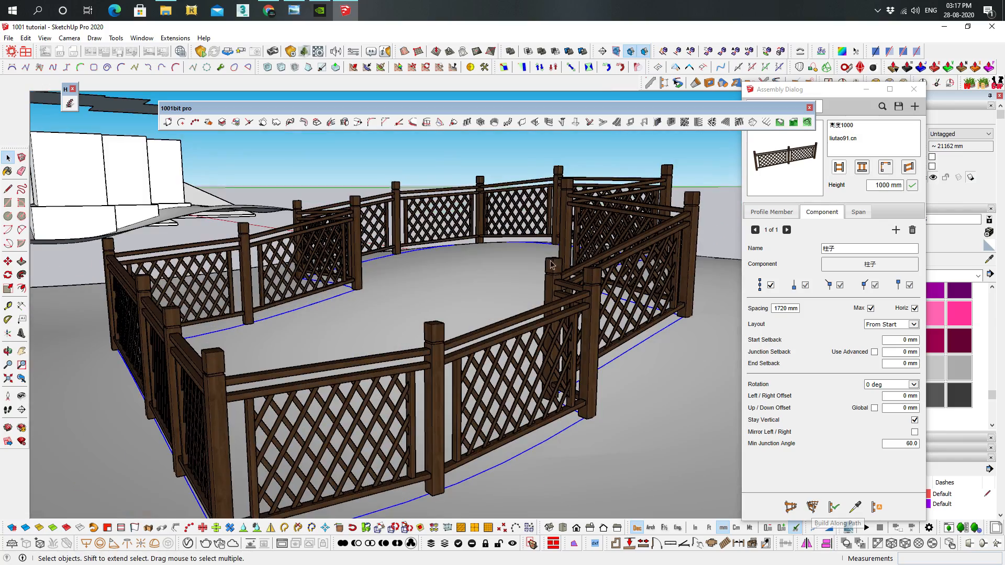
middle_click_drag(468, 274, 344, 338)
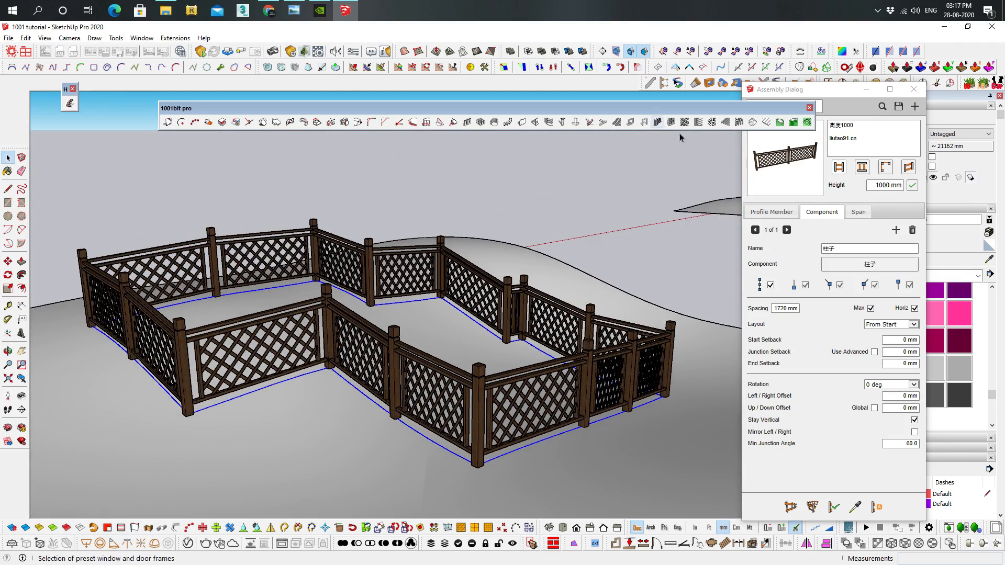
middle_click_drag(483, 367, 484, 387)
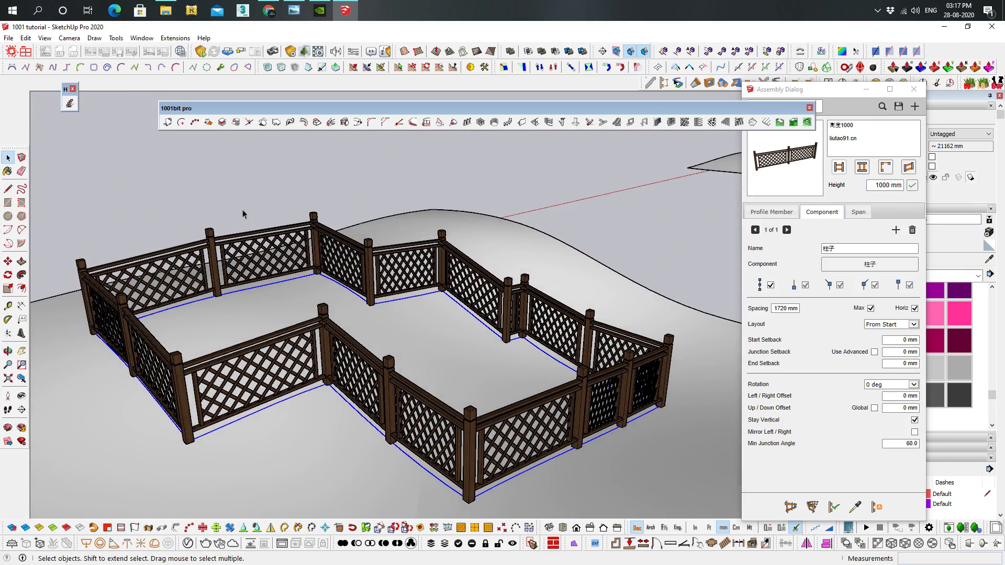
left_click(384, 262)
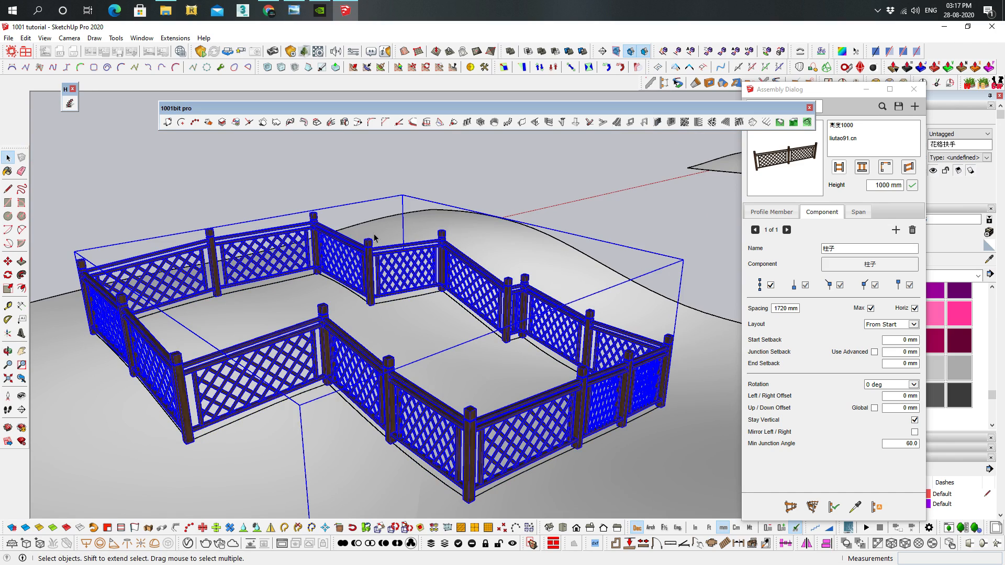
key("Delete")
Reselect the traced outline's boundary edges and build the Picket Fence assembly along them
triple_click(429, 321)
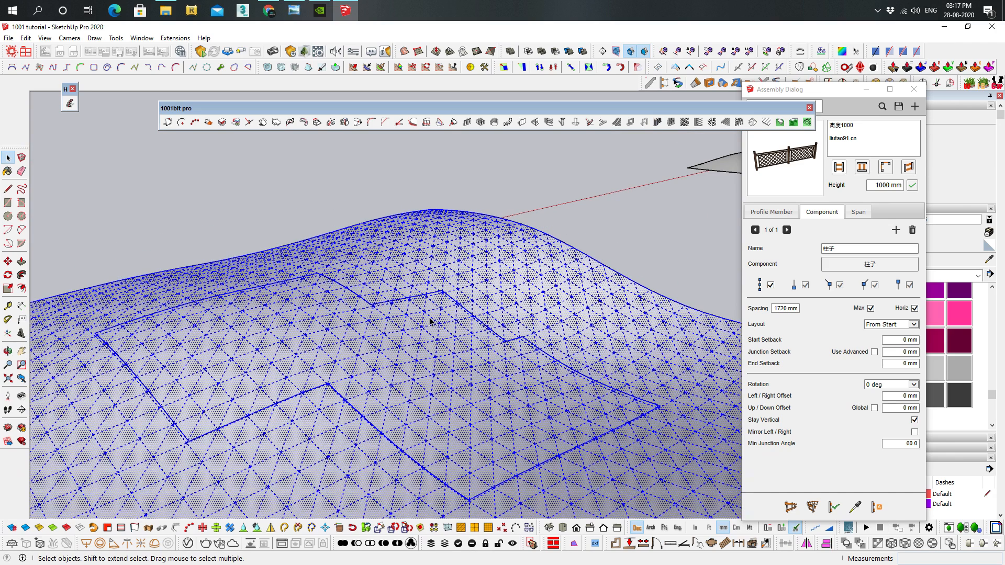
left_click(428, 321)
double_click(428, 321)
left_click(882, 106)
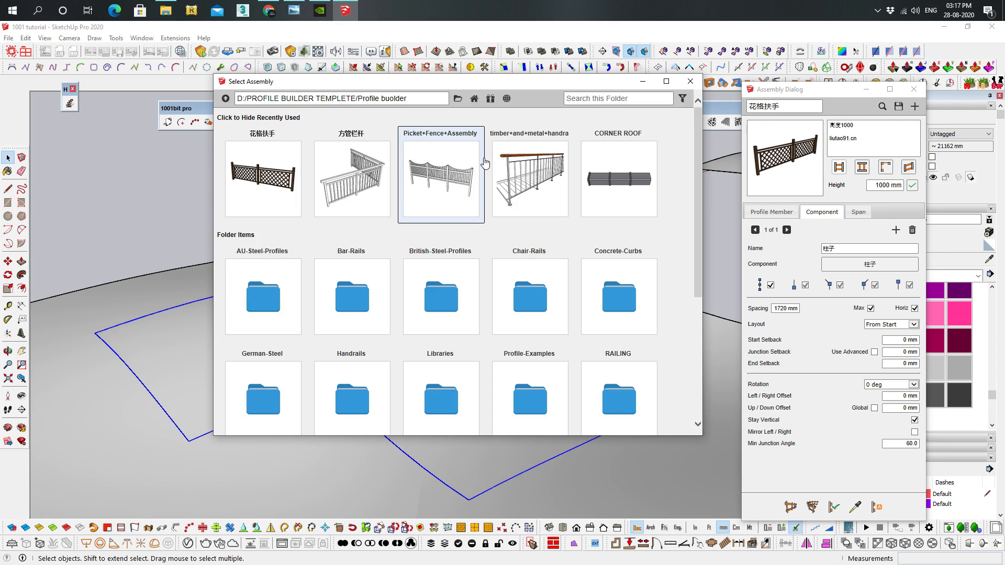
left_click(453, 188)
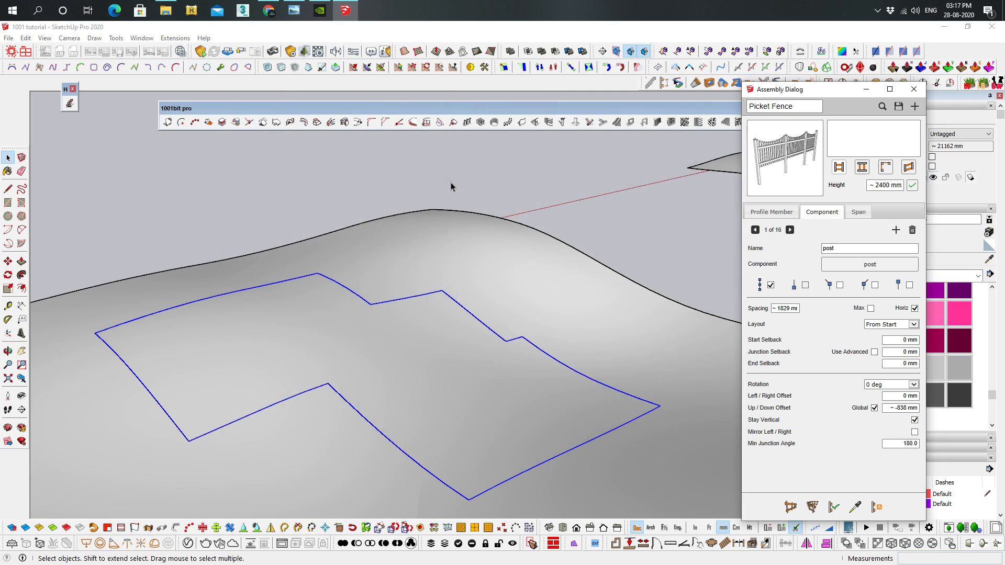
left_click(811, 506)
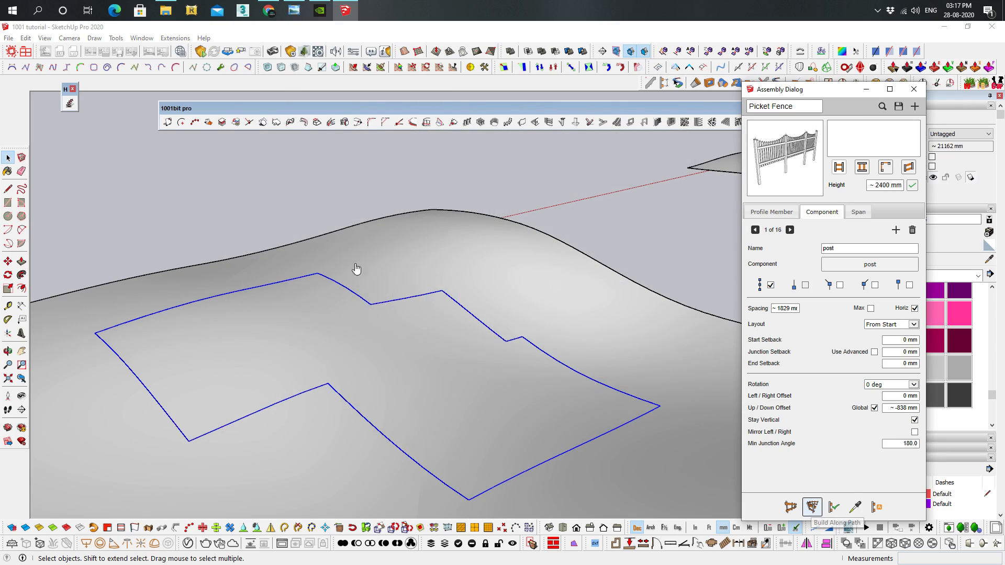
left_click(463, 311)
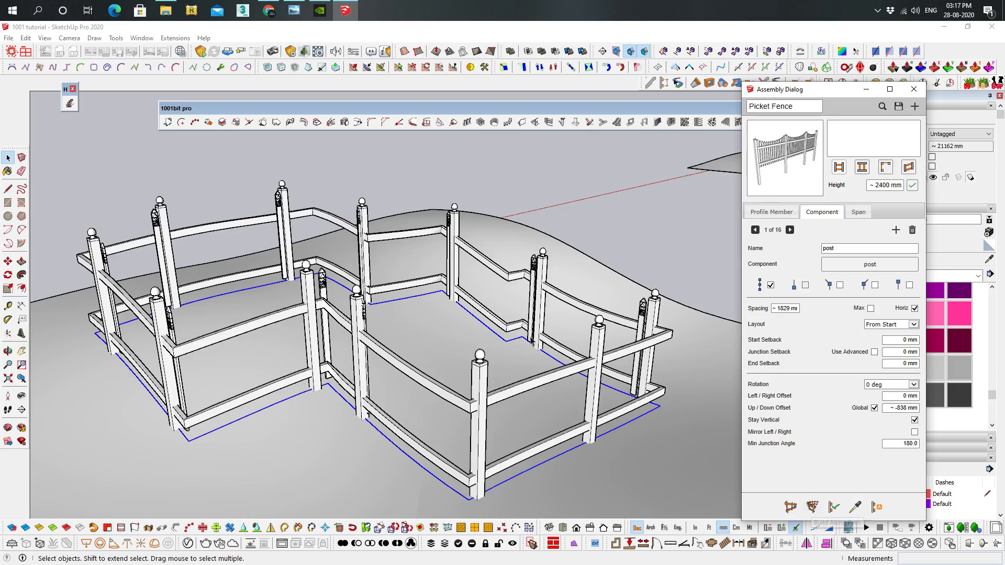
Examine how the picket fence follows the sloping terrain from several sides, and close the assembly settings
middle_click_drag(462, 312, 477, 388)
scroll(404, 406, "down", 2)
middle_click_drag(465, 349, 335, 426, "shift")
middle_click_drag(548, 354, 345, 458, "shift")
middle_click_drag(518, 329, 355, 402, "shift")
scroll(491, 338, "up", 4)
scroll(491, 343, "up", 1)
left_click(914, 89)
Explode the next terrain group into a plain surface for the contour tool
middle_click_drag(451, 314, 580, 274, "shift")
middle_click_drag(630, 237, 722, 203)
left_click(807, 122)
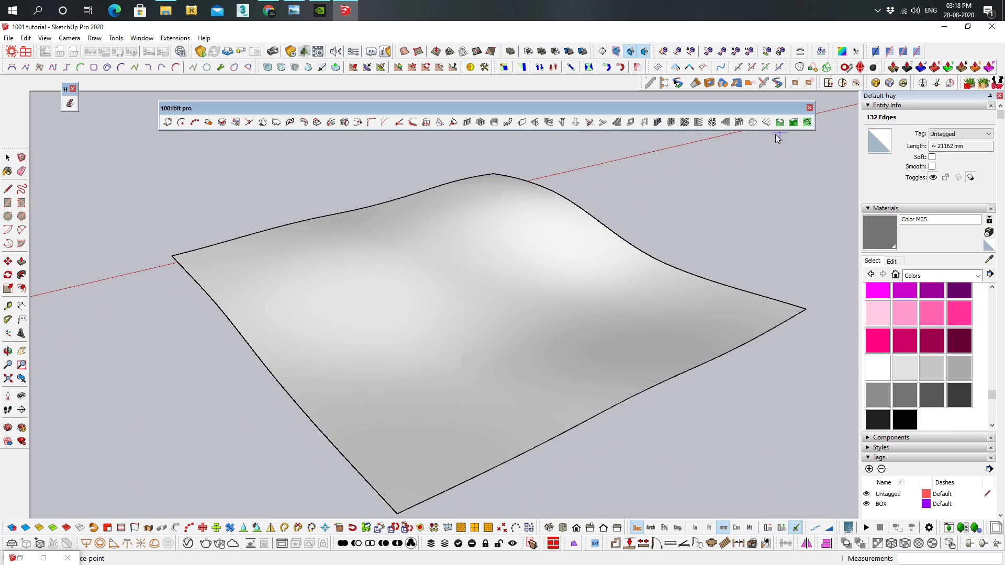
left_click(370, 260)
right_click(514, 289)
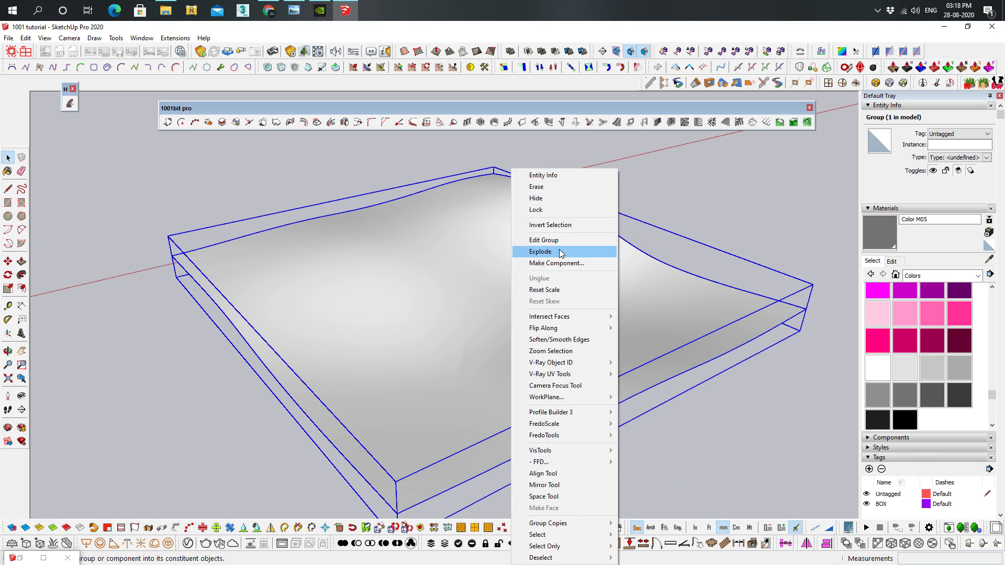
left_click(544, 251)
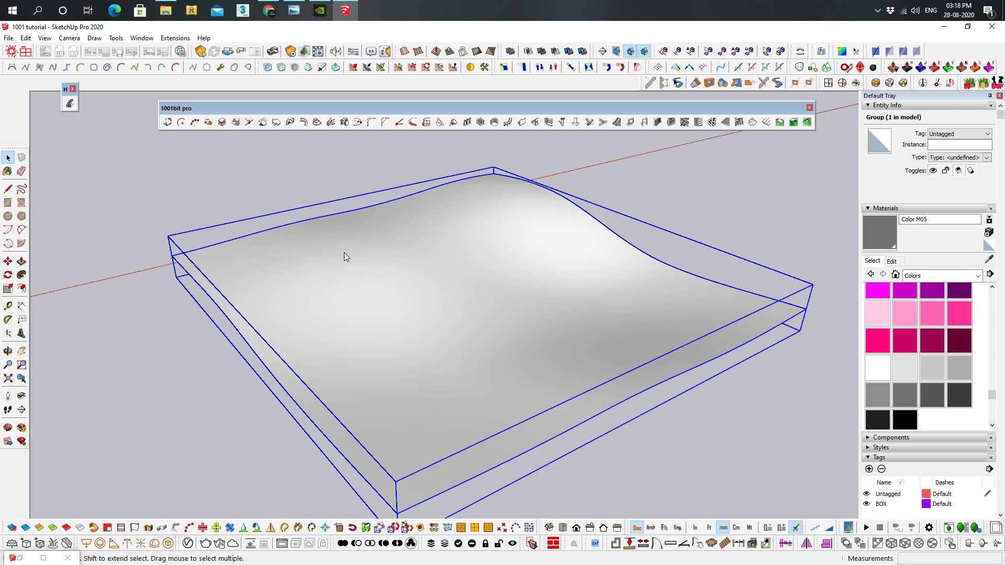
Generate contour lines on the exploded terrain surface with a reference level of 600 mm and a 500 mm level interval
left_click(809, 123)
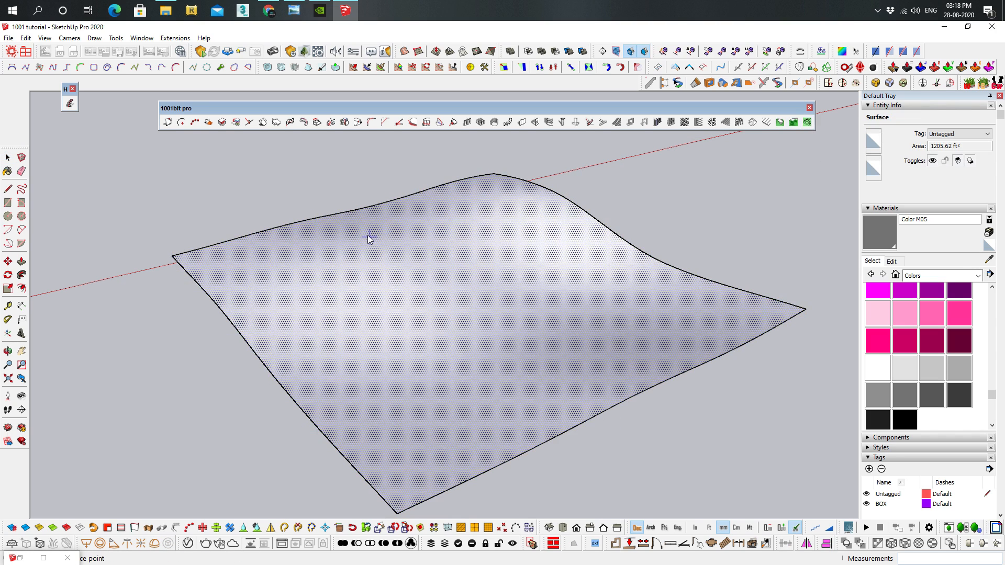
left_click(331, 248)
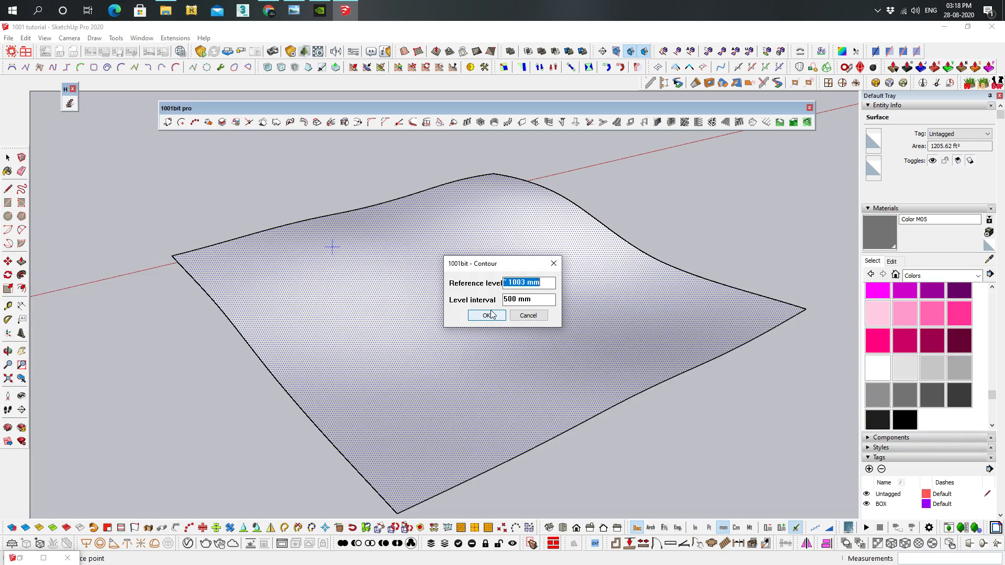
type("600")
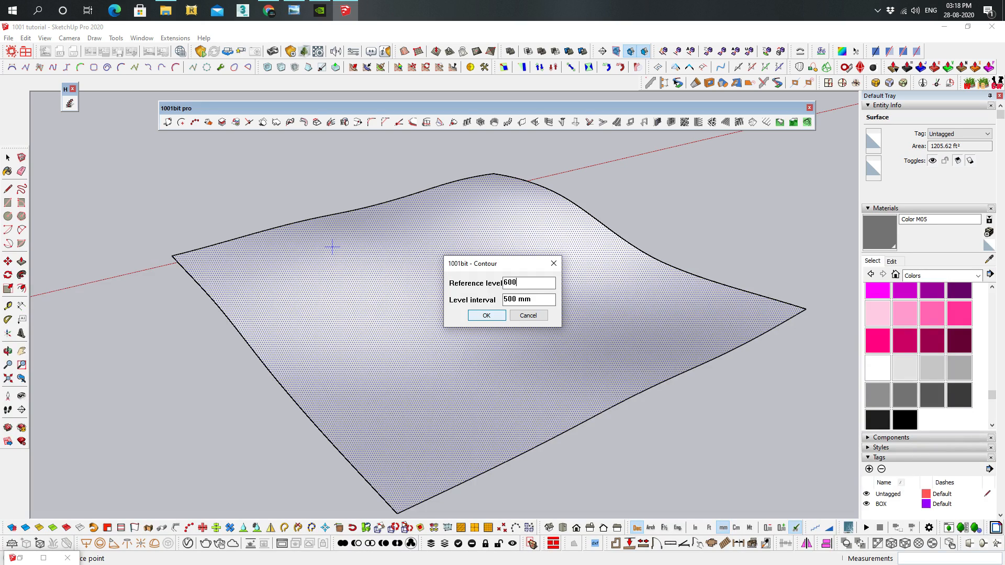
left_click(486, 316)
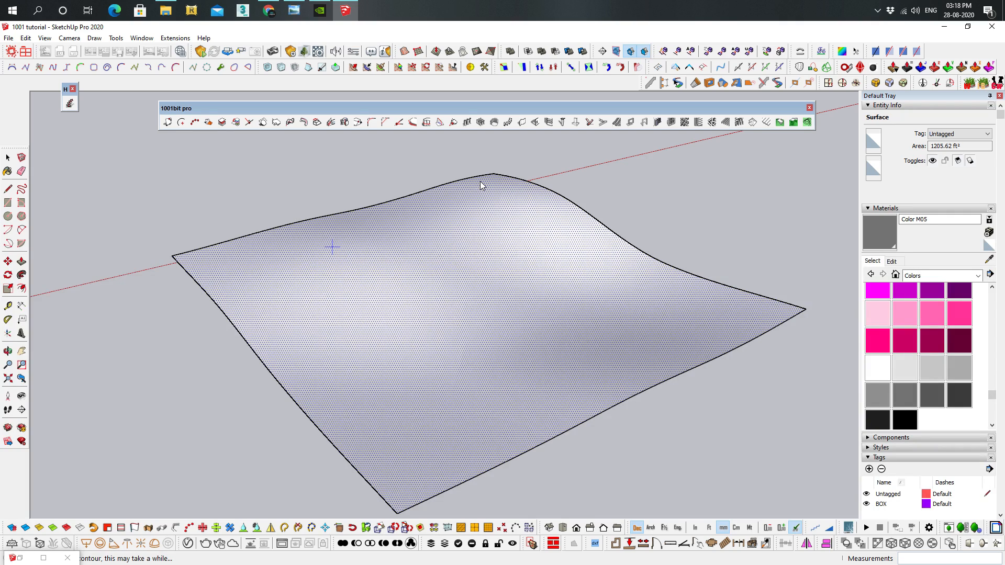
Switch to Chrome, examine the Pinterest terrain contour example among the image results, and return to SketchUp, minimizing the Assembly Dialog
left_click(279, 10)
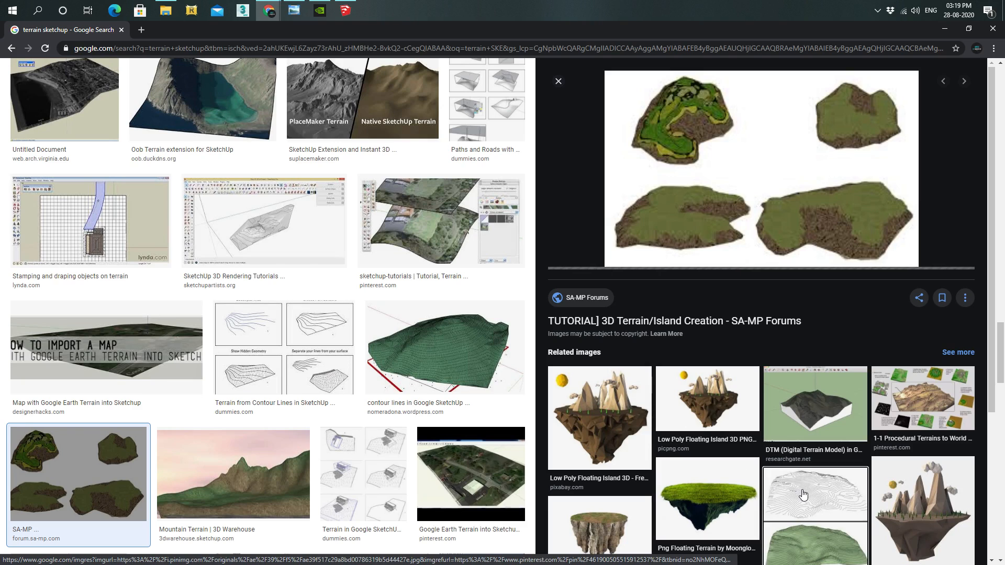
left_click(803, 495)
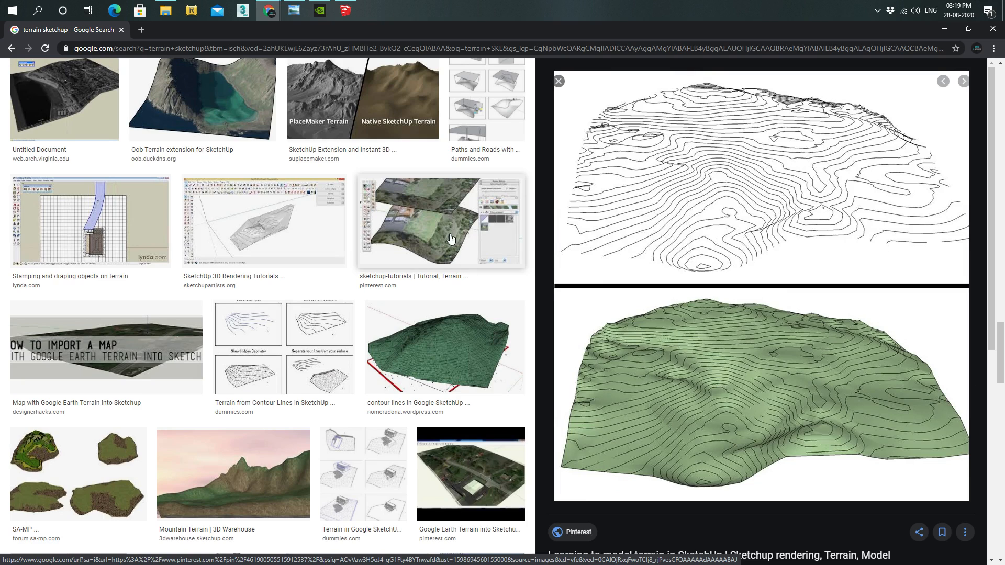
scroll(409, 196, "up", 4)
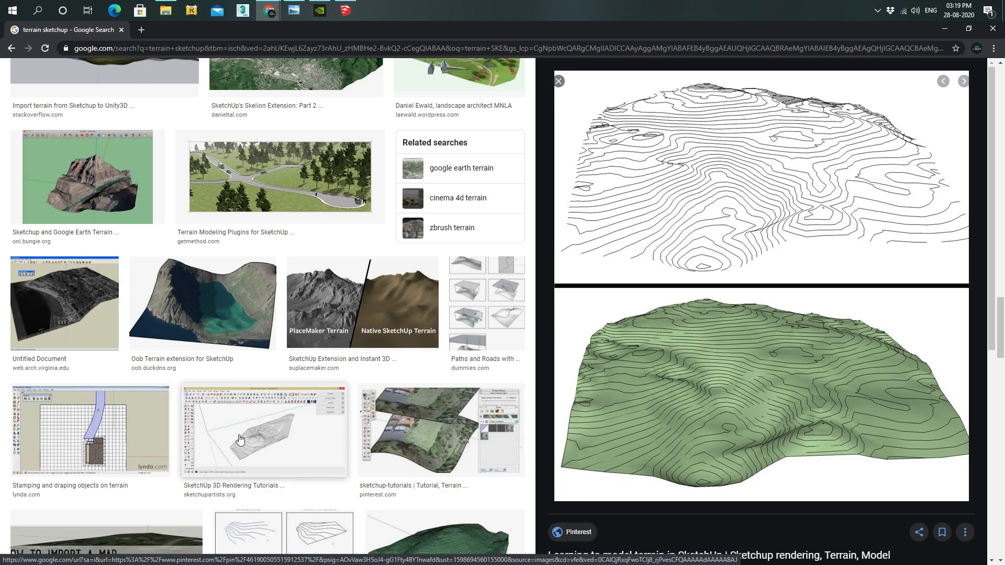
scroll(251, 399, "down", 5)
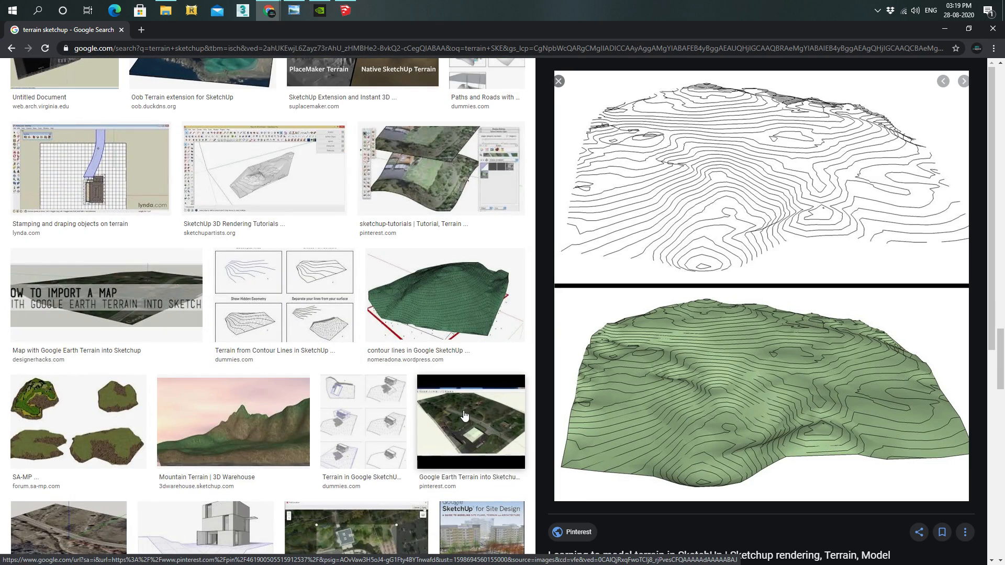
left_click(345, 11)
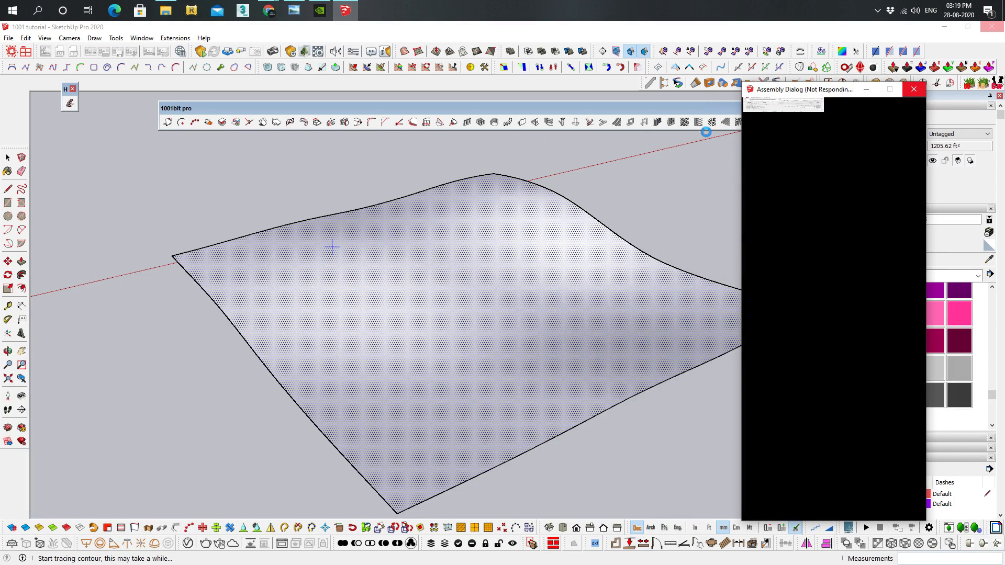
left_click(866, 89)
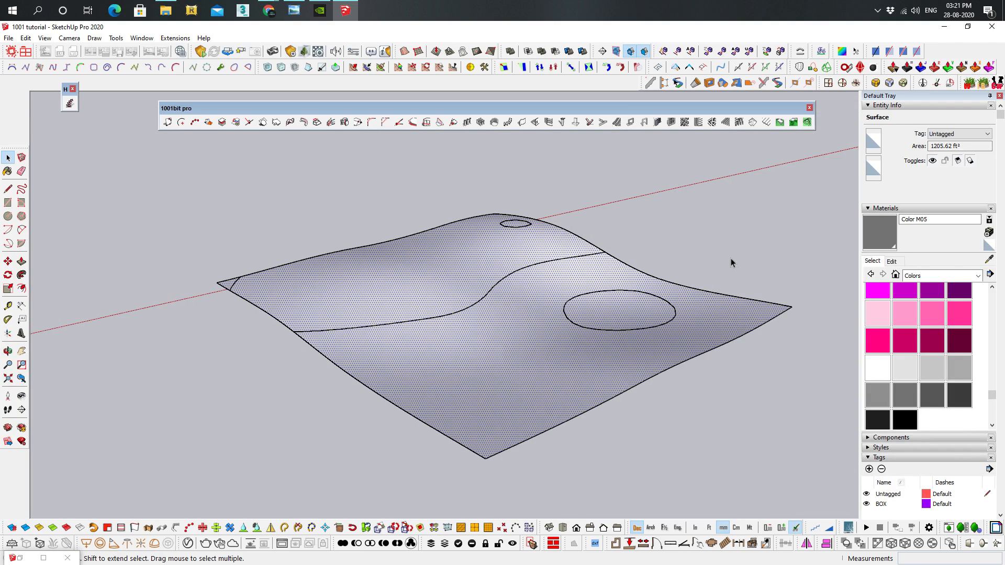
mouse_move(740, 108)
left_mouse_down()
mouse_move(705, 144)
mouse_move(740, 109)
left_mouse_up()
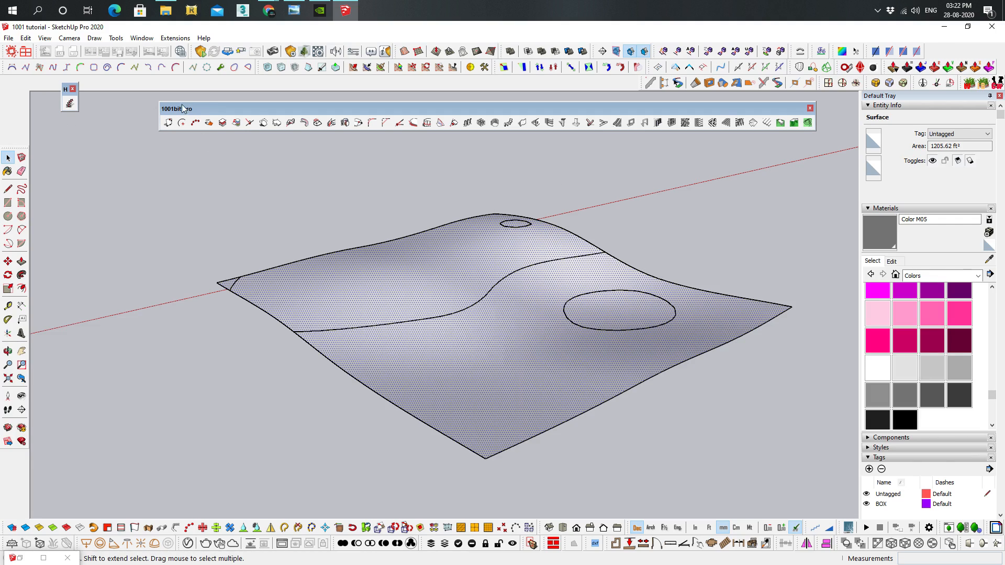
left_click_drag(207, 110, 176, 124)
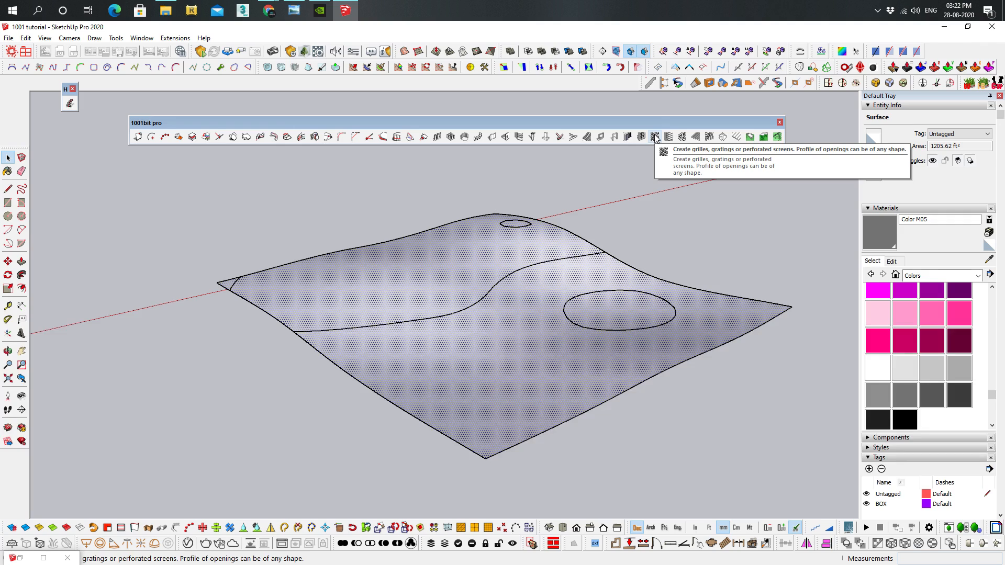
mouse_move(209, 122)
left_mouse_down()
mouse_move(264, 120)
mouse_move(219, 173)
mouse_move(251, 112)
mouse_move(223, 115)
left_mouse_up()
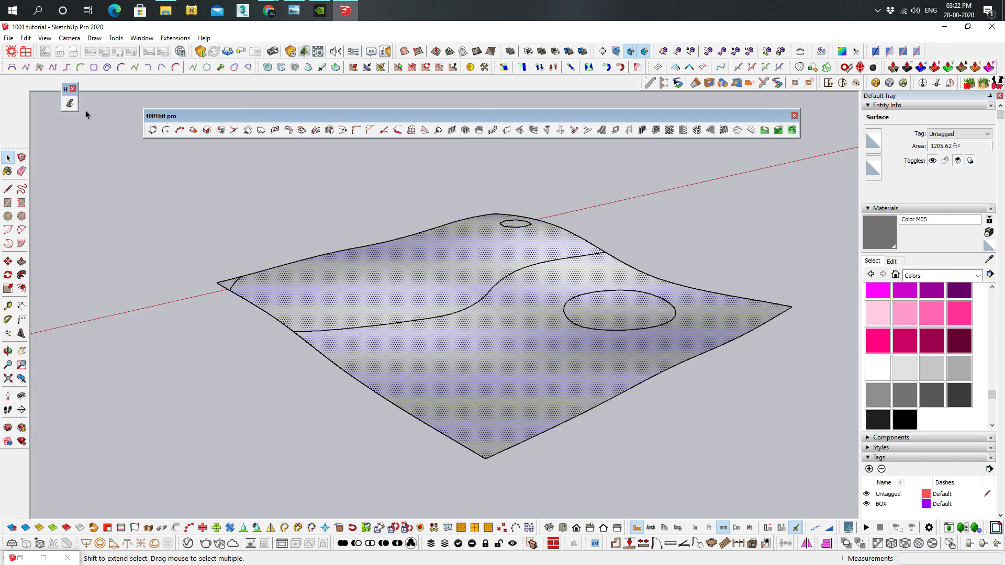
left_click_drag(245, 118, 223, 135)
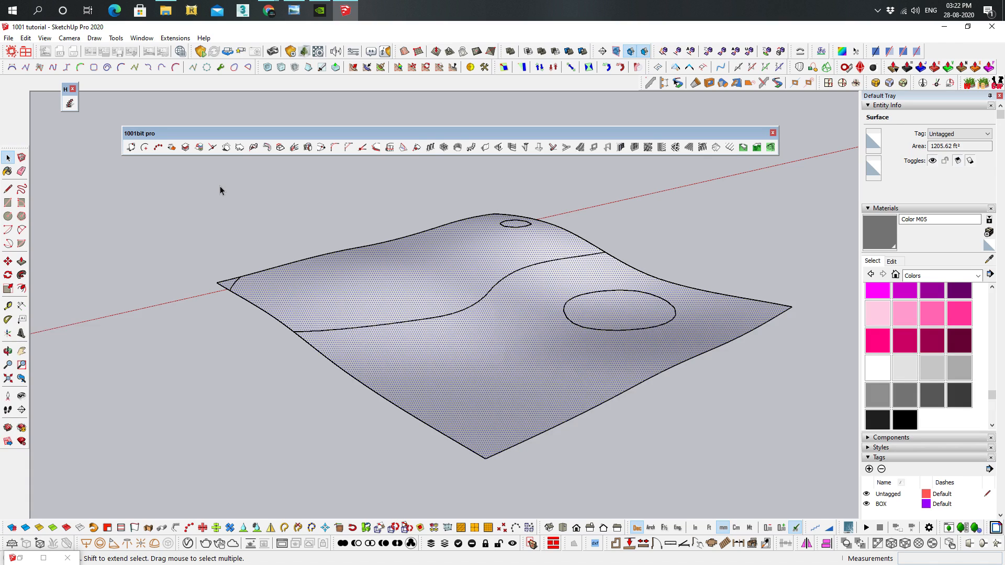
left_click_drag(481, 131, 508, 146)
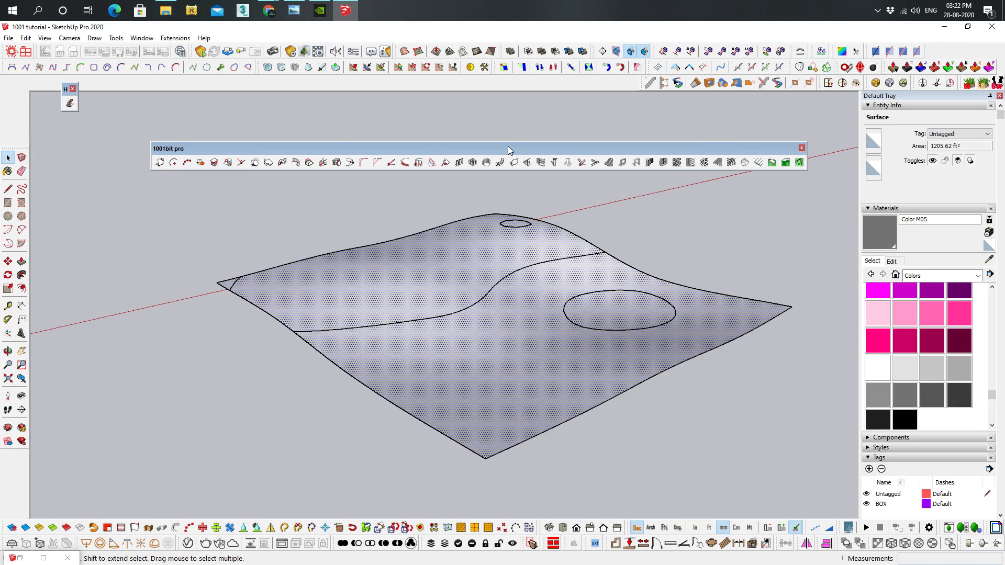